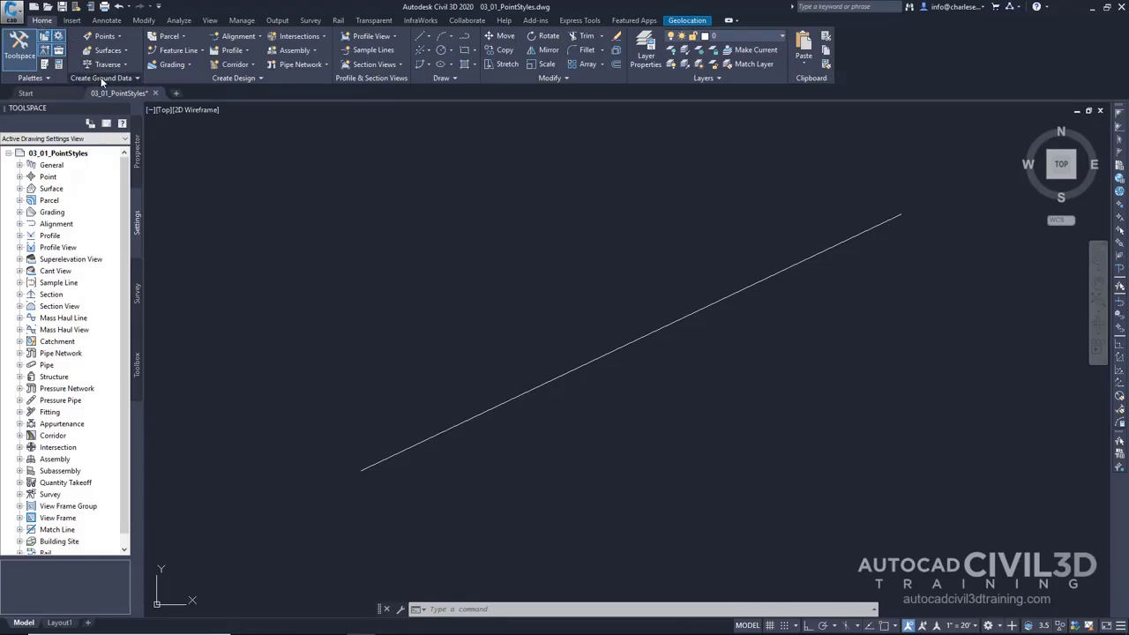
Open the point creation tools, expand their parameter settings and enlarge the Create Points window to fit all parameters.
{"action": "left_click", "coordinate": [129, 81]}
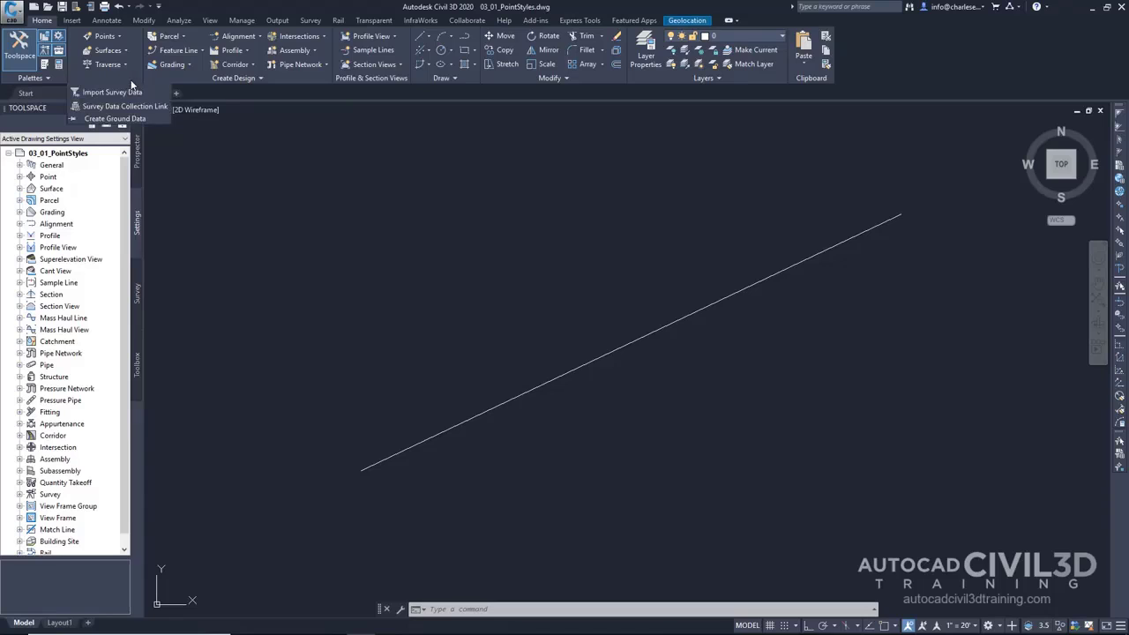
{"action": "left_click", "coordinate": [121, 36]}
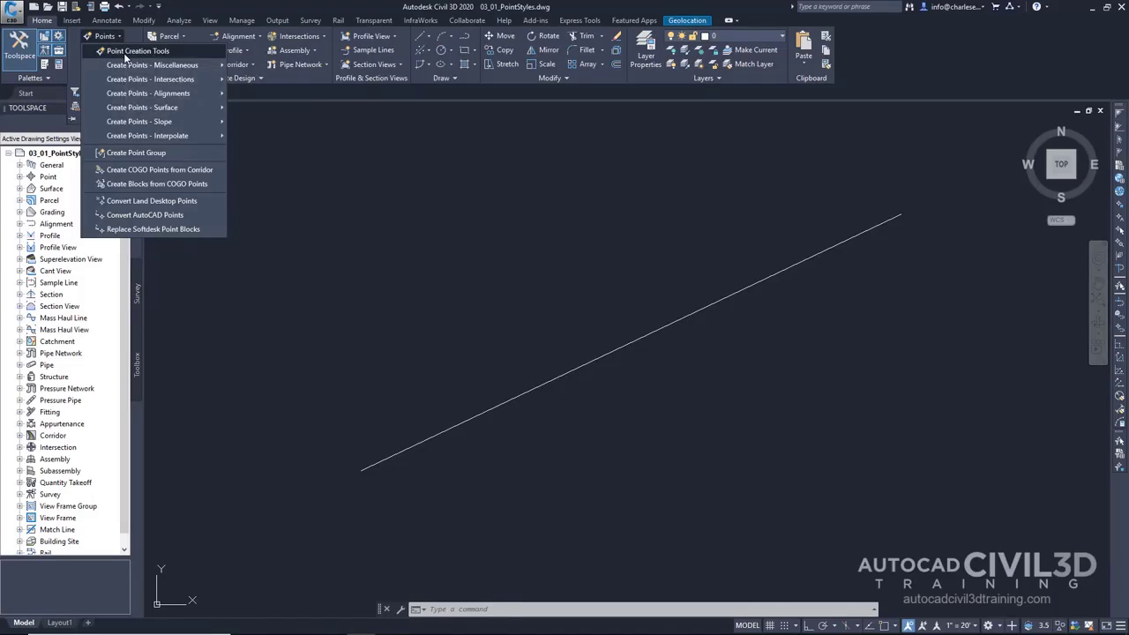
{"action": "left_click", "coordinate": [126, 55]}
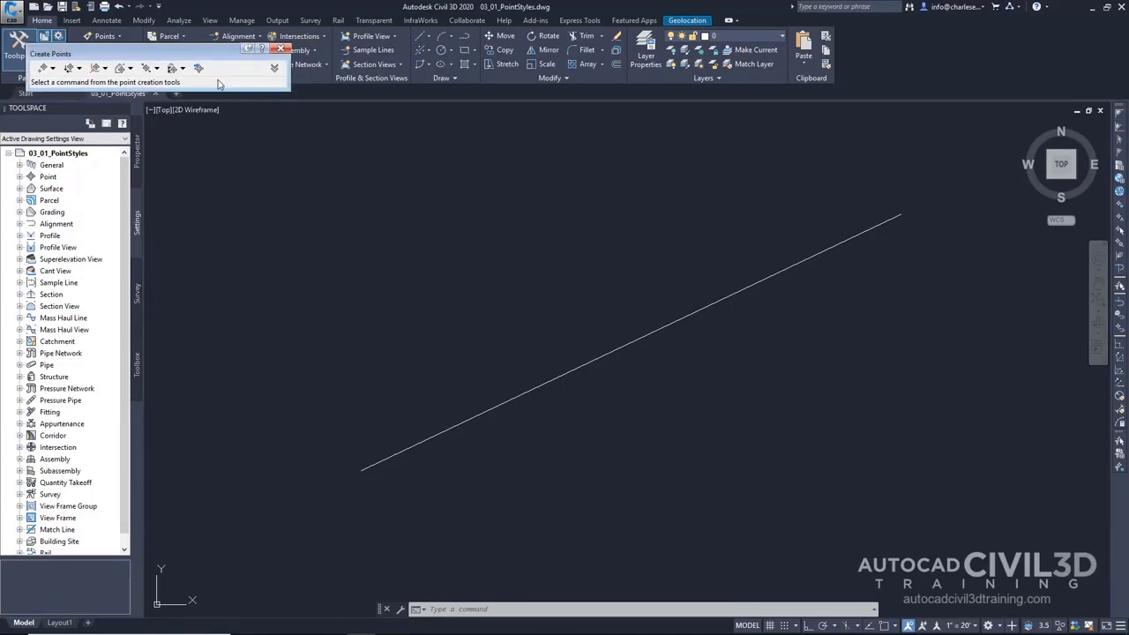
{"action": "mouse_move", "coordinate": [211, 53]}
{"action": "left_mouse_down"}
{"action": "mouse_move", "coordinate": [328, 119]}
{"action": "mouse_move", "coordinate": [443, 157]}
{"action": "left_mouse_up"}
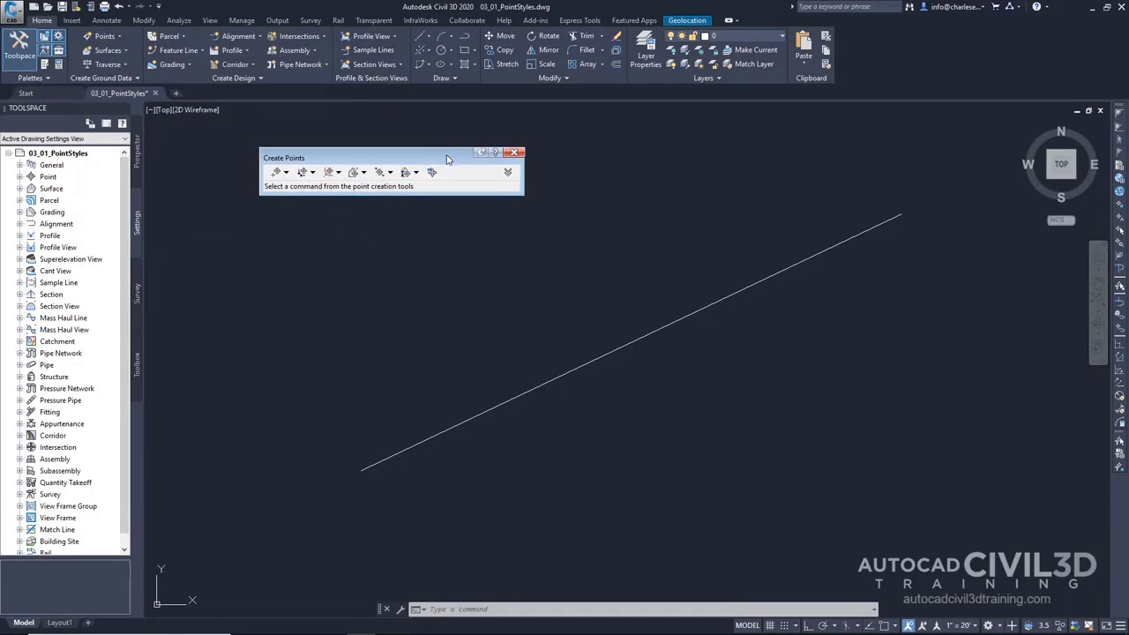
{"action": "left_click", "coordinate": [508, 173]}
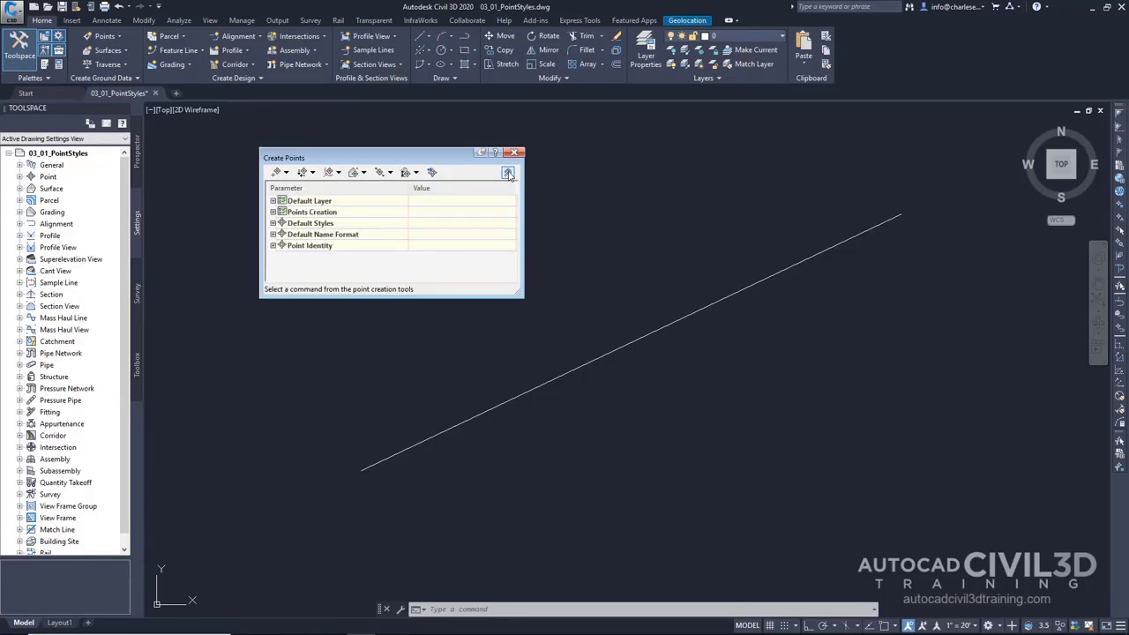
{"action": "left_click_drag", "start_coordinate": [440, 158], "coordinate": [438, 117]}
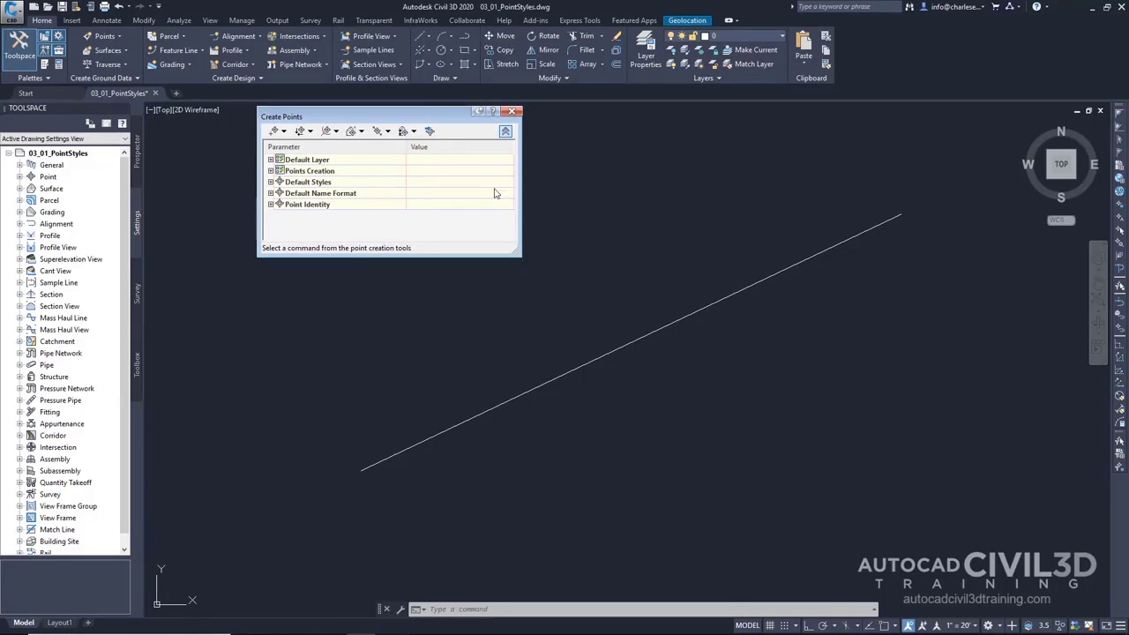
{"action": "left_click_drag", "start_coordinate": [517, 254], "coordinate": [693, 571]}
{"action": "left_click_drag", "start_coordinate": [510, 110], "coordinate": [516, 102]}
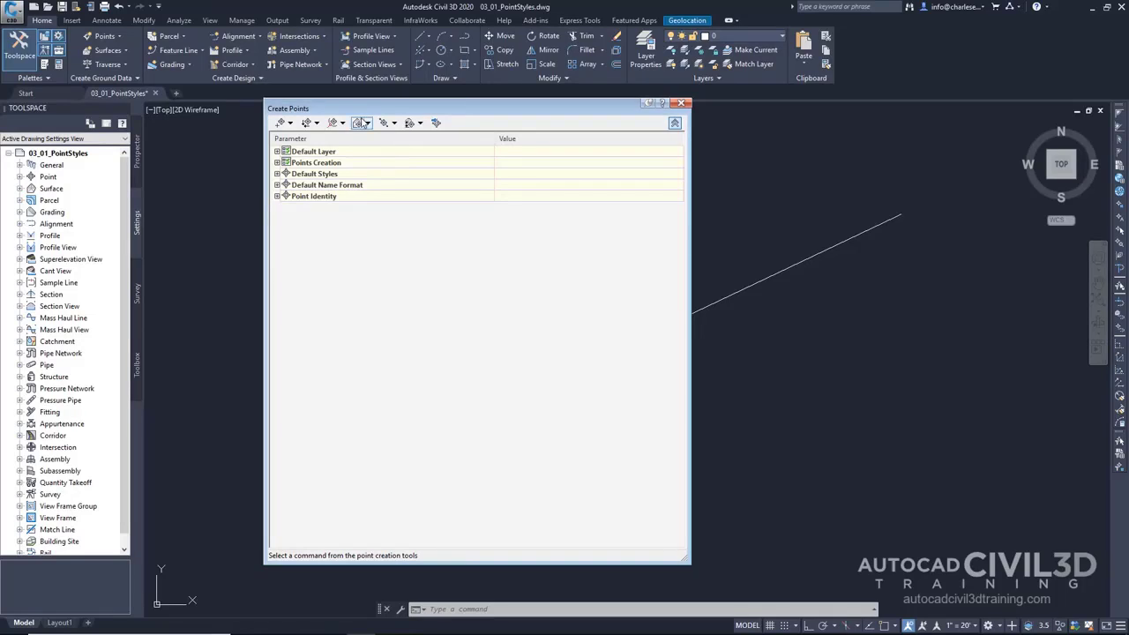
{"action": "left_click", "coordinate": [119, 36]}
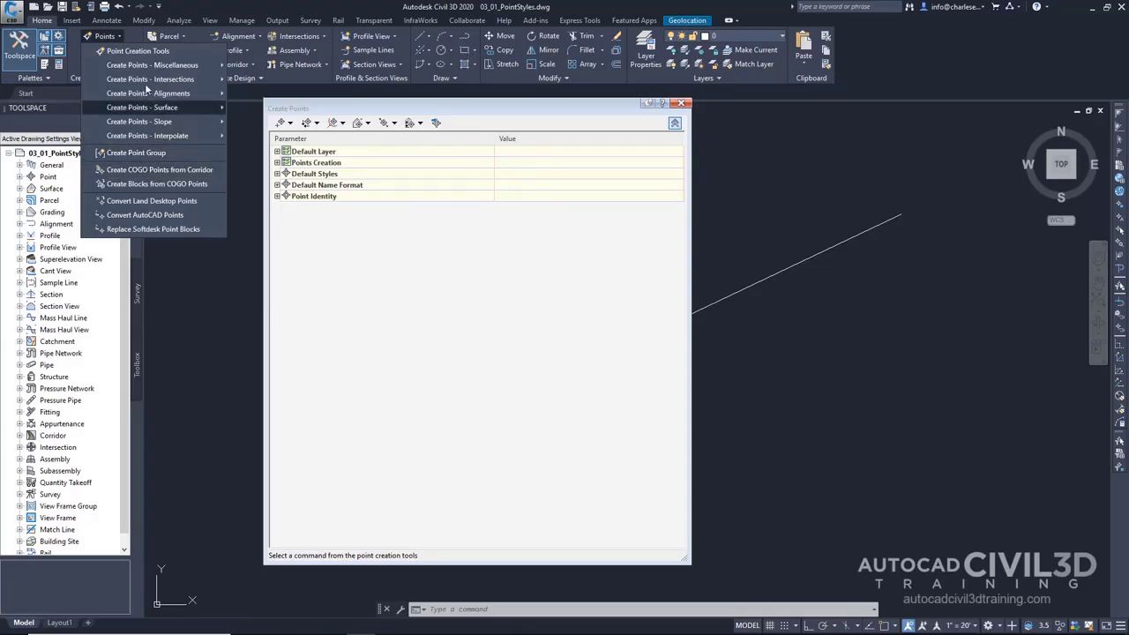
{"action": "left_click", "coordinate": [318, 112]}
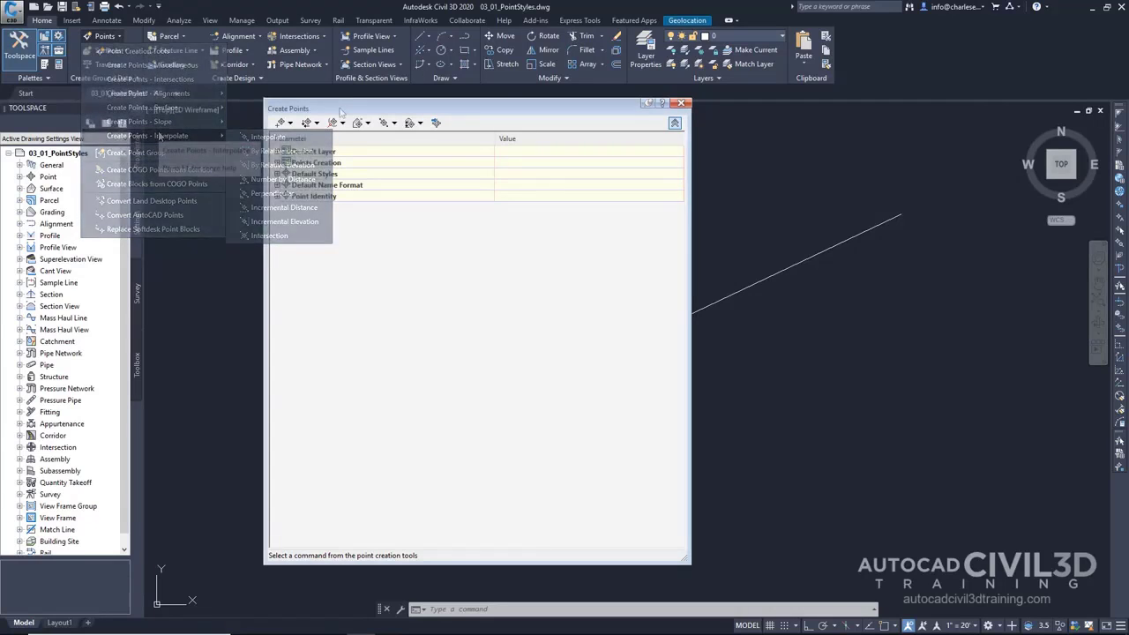
{"action": "left_click", "coordinate": [290, 124]}
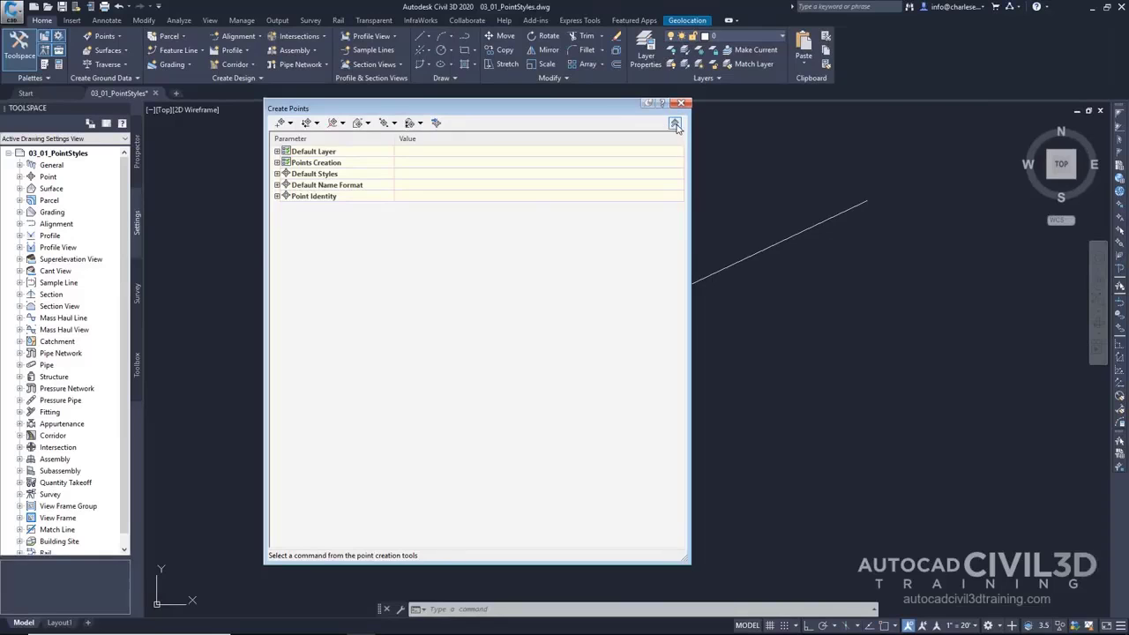
{"action": "left_click", "coordinate": [675, 124]}
{"action": "left_click", "coordinate": [512, 124]}
Expand the Default Layer, Default Styles, Default Name Format, Point Identity and Points Creation parameter groups.
{"action": "left_click", "coordinate": [277, 151]}
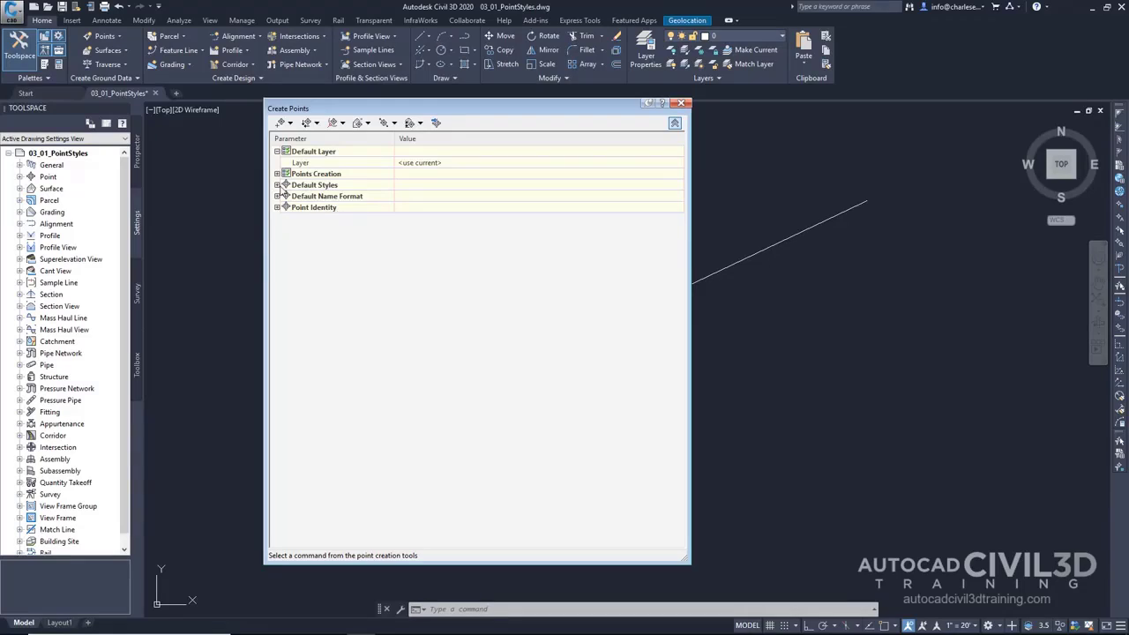
{"action": "left_click", "coordinate": [277, 185]}
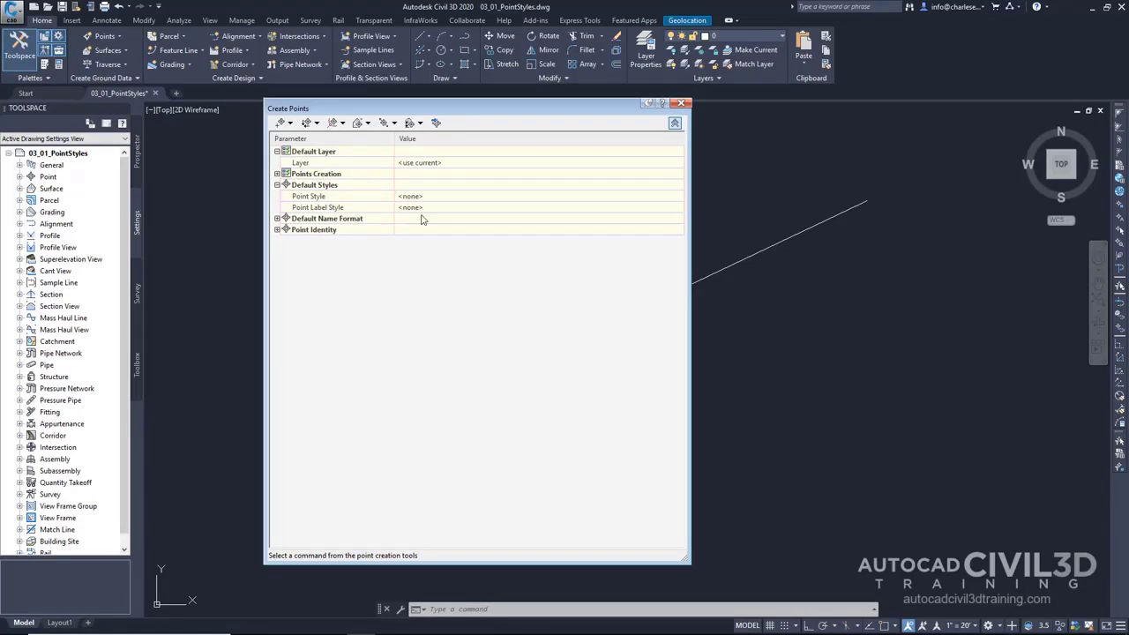
{"action": "left_click", "coordinate": [277, 218]}
{"action": "left_click", "coordinate": [277, 252]}
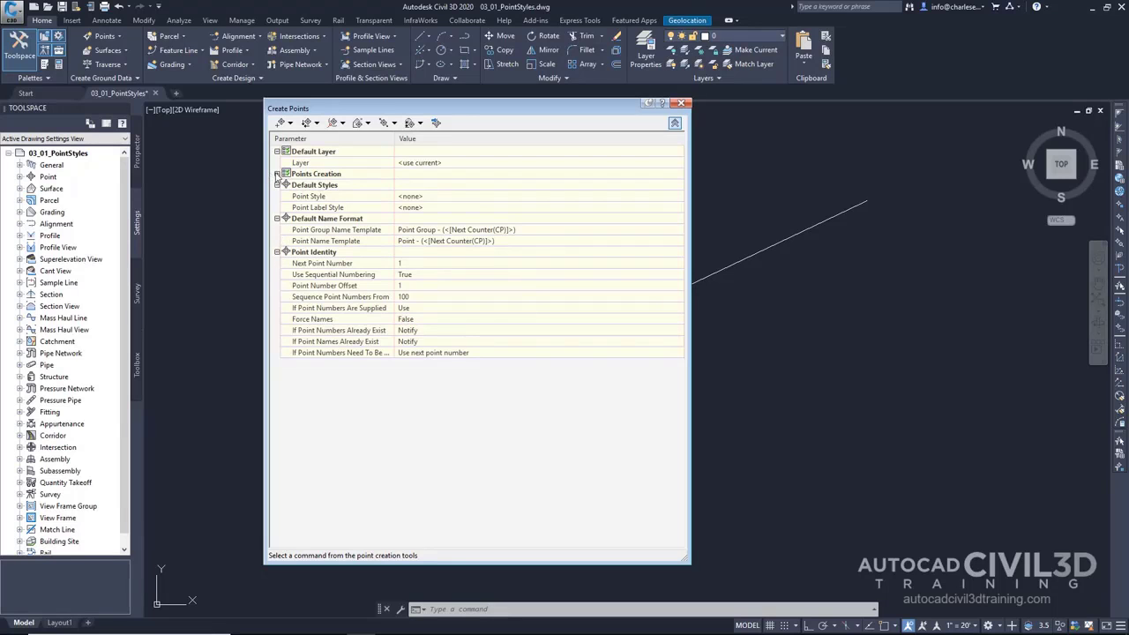
{"action": "left_click", "coordinate": [277, 174]}
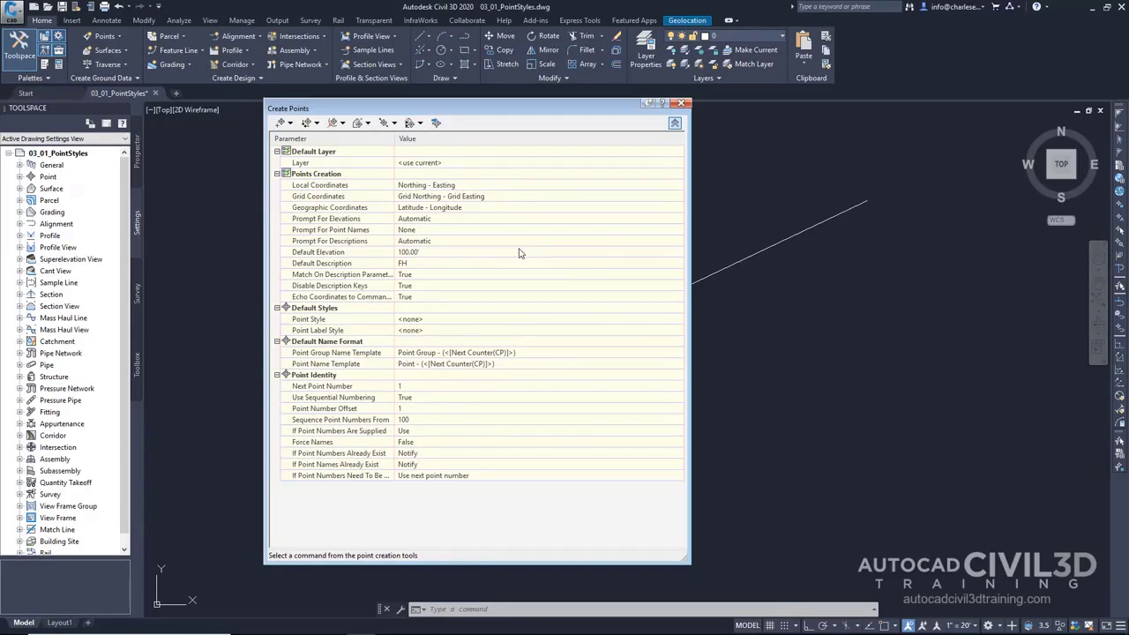
Examine the available Prompt For Elevations options and the Default Elevation parameter for new points.
{"action": "left_click", "coordinate": [427, 221]}
{"action": "left_click", "coordinate": [438, 223]}
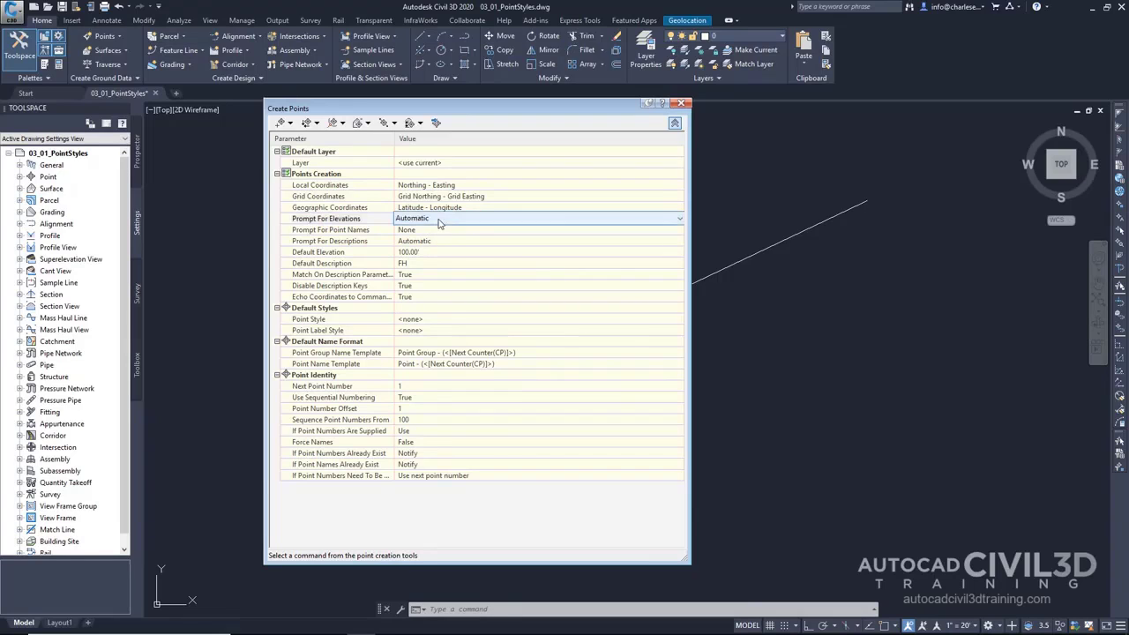
{"action": "left_click", "coordinate": [439, 224]}
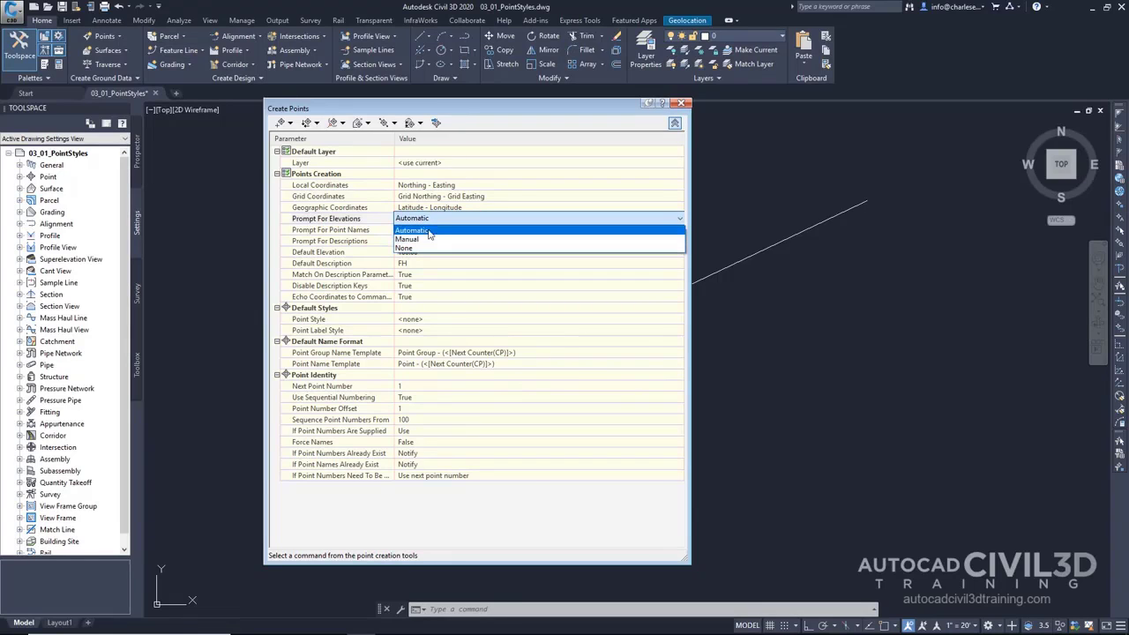
{"action": "left_click", "coordinate": [443, 223]}
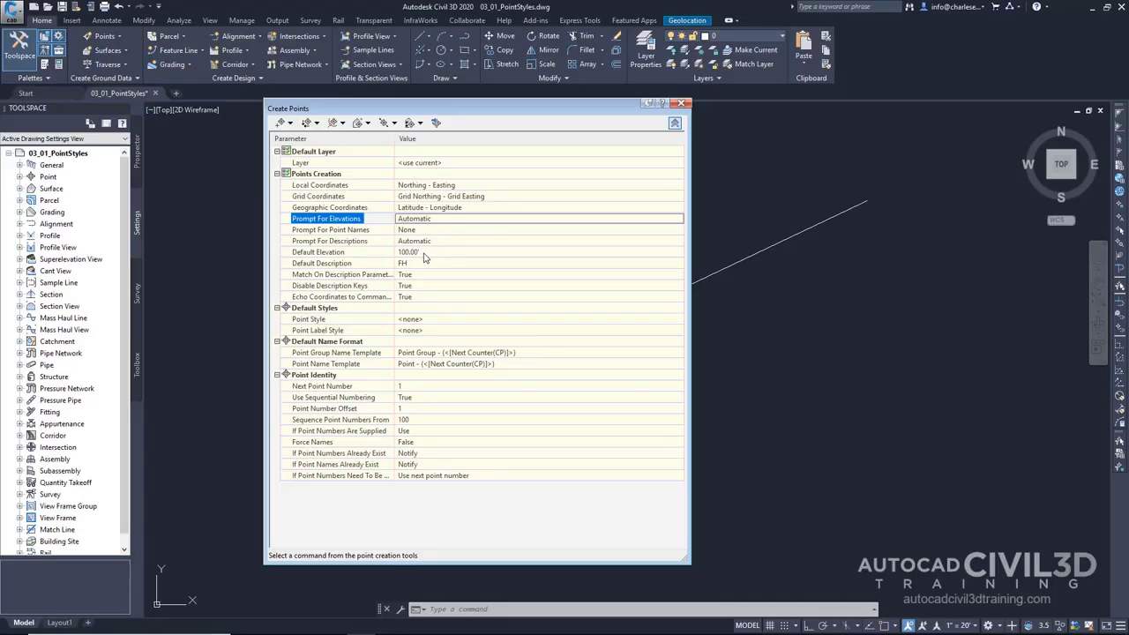
{"action": "left_click", "coordinate": [425, 254]}
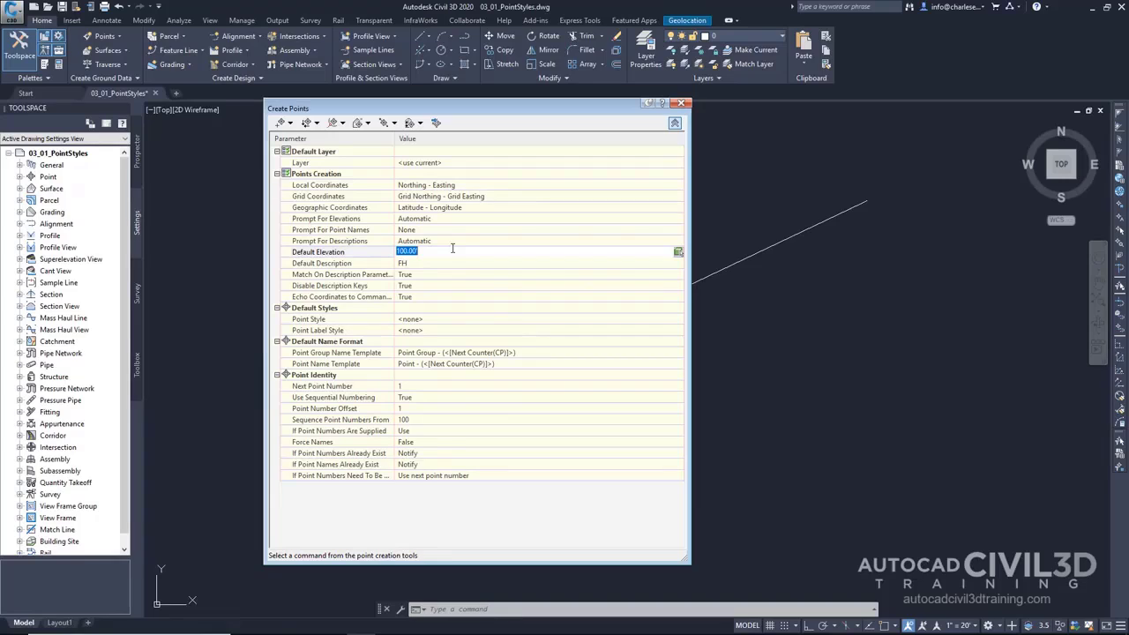
Set Prompt For Elevations to Manual in the Points Creation parameters.
{"action": "left_click", "coordinate": [436, 219]}
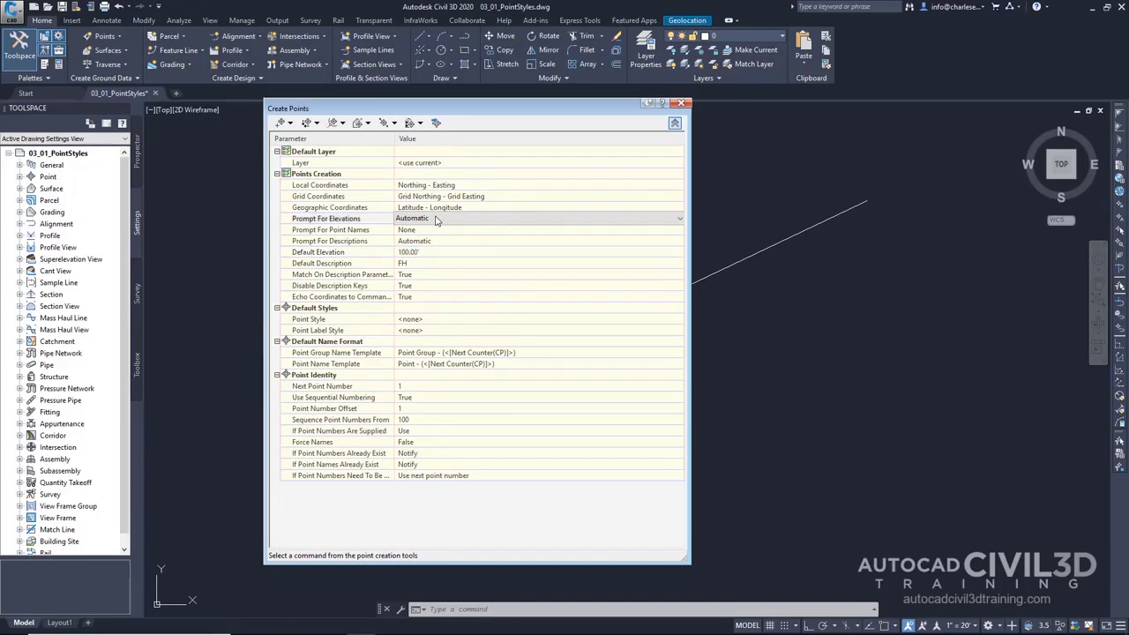
{"action": "left_click", "coordinate": [438, 218]}
{"action": "left_click", "coordinate": [433, 237]}
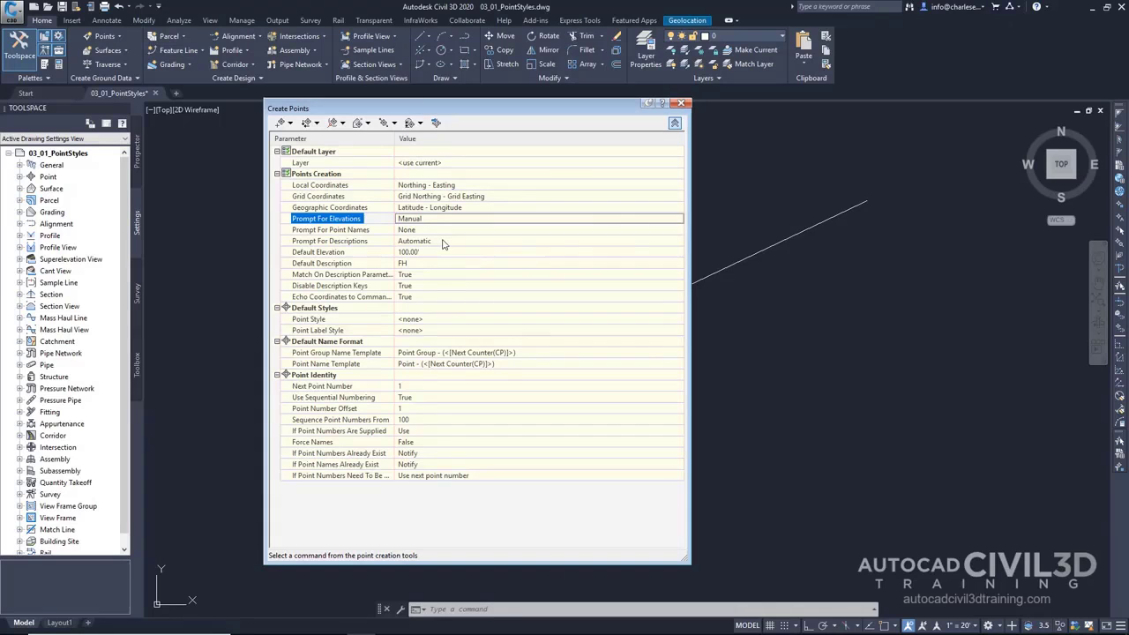
Examine the available Prompt For Descriptions options in the Points Creation parameters.
{"action": "left_click", "coordinate": [444, 241]}
{"action": "left_click", "coordinate": [446, 242]}
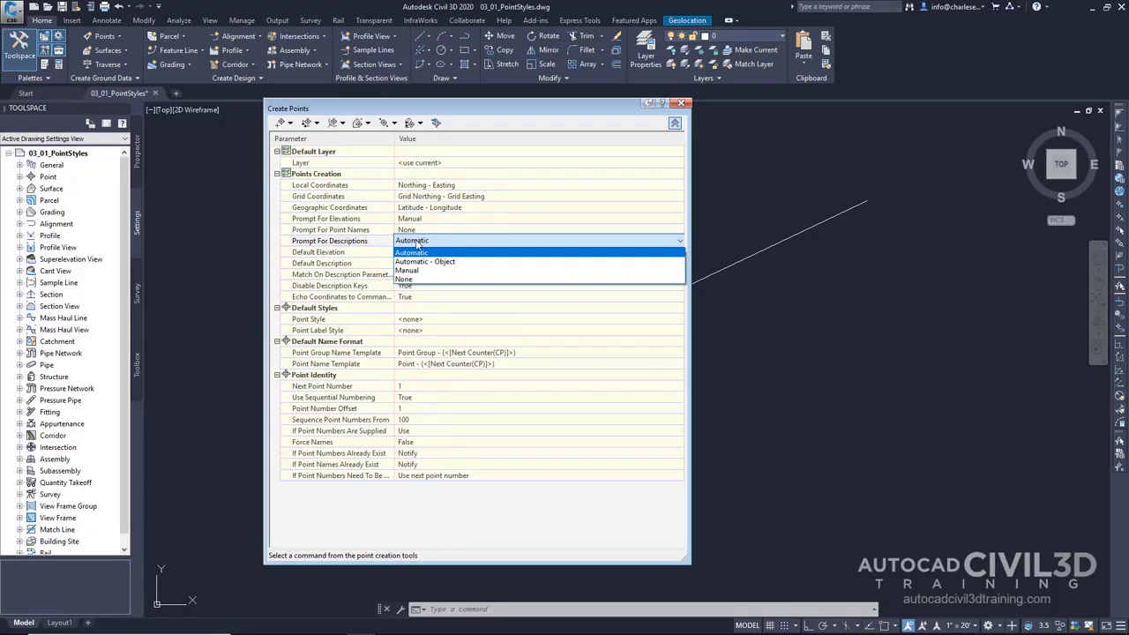
{"action": "left_click", "coordinate": [417, 245]}
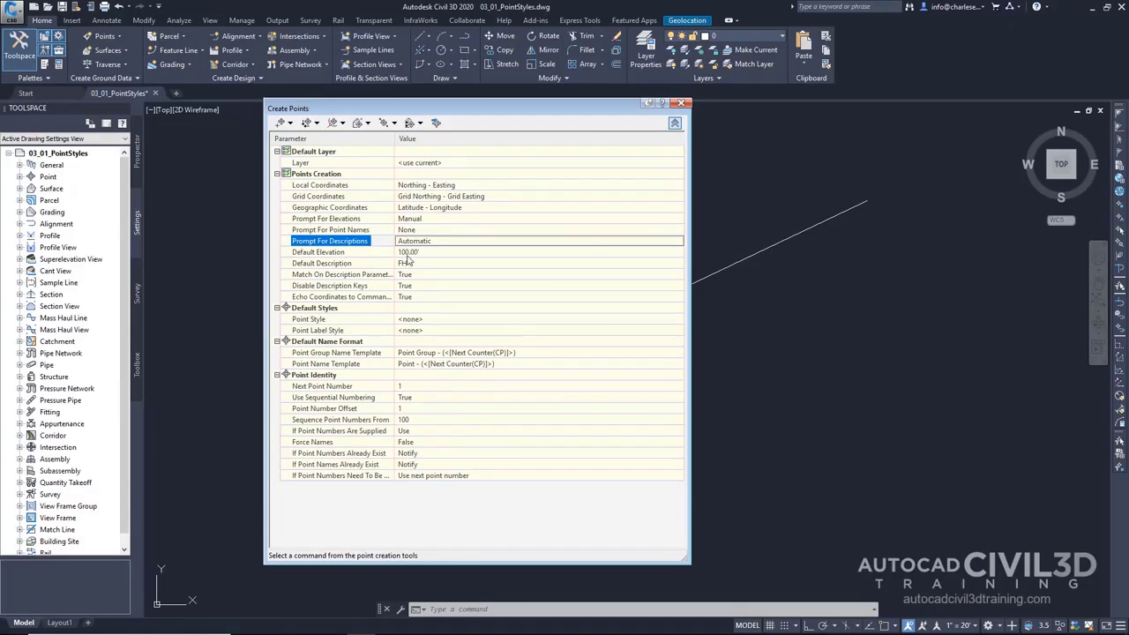
Set Prompt For Elevations to Automatic and collapse the point creation parameters.
{"action": "left_click", "coordinate": [424, 219]}
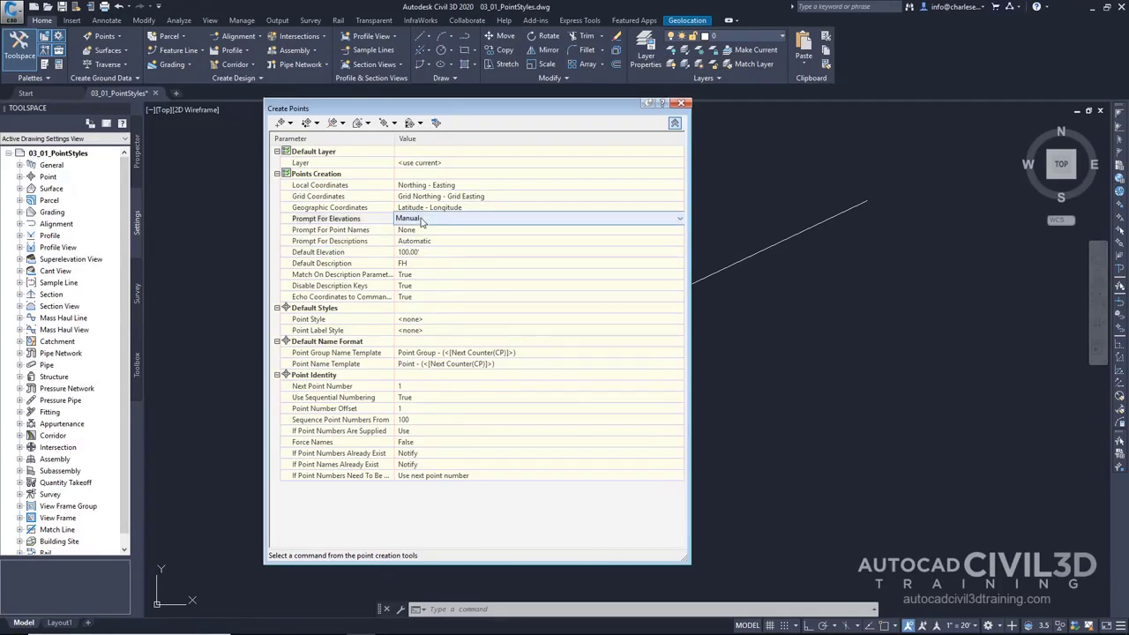
{"action": "left_click", "coordinate": [424, 221]}
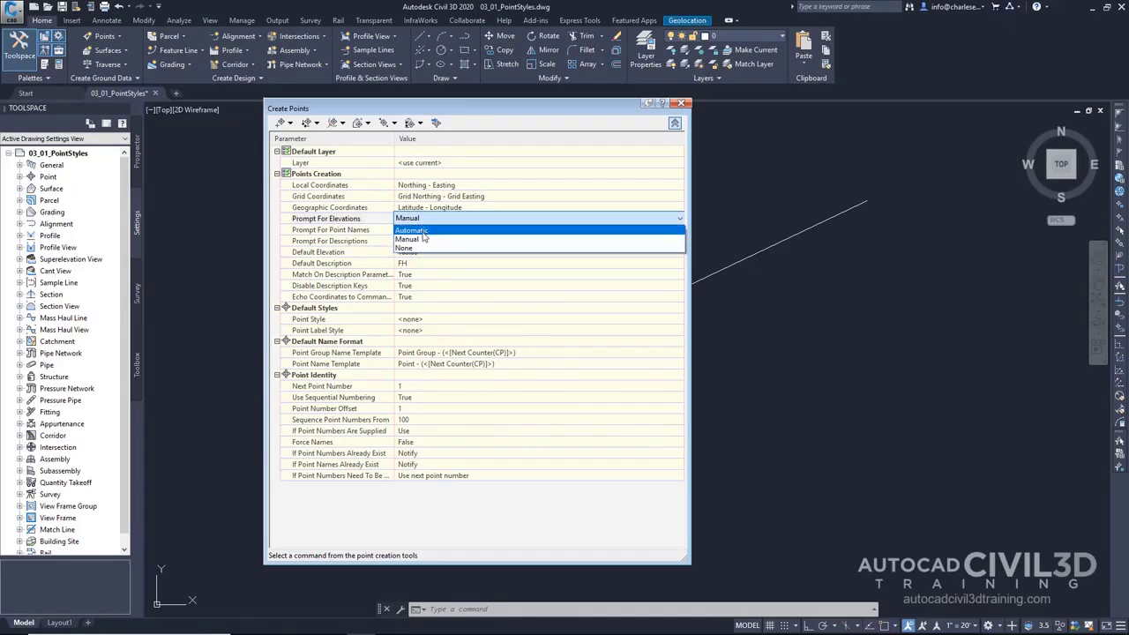
{"action": "left_click", "coordinate": [423, 234]}
{"action": "left_click", "coordinate": [422, 237]}
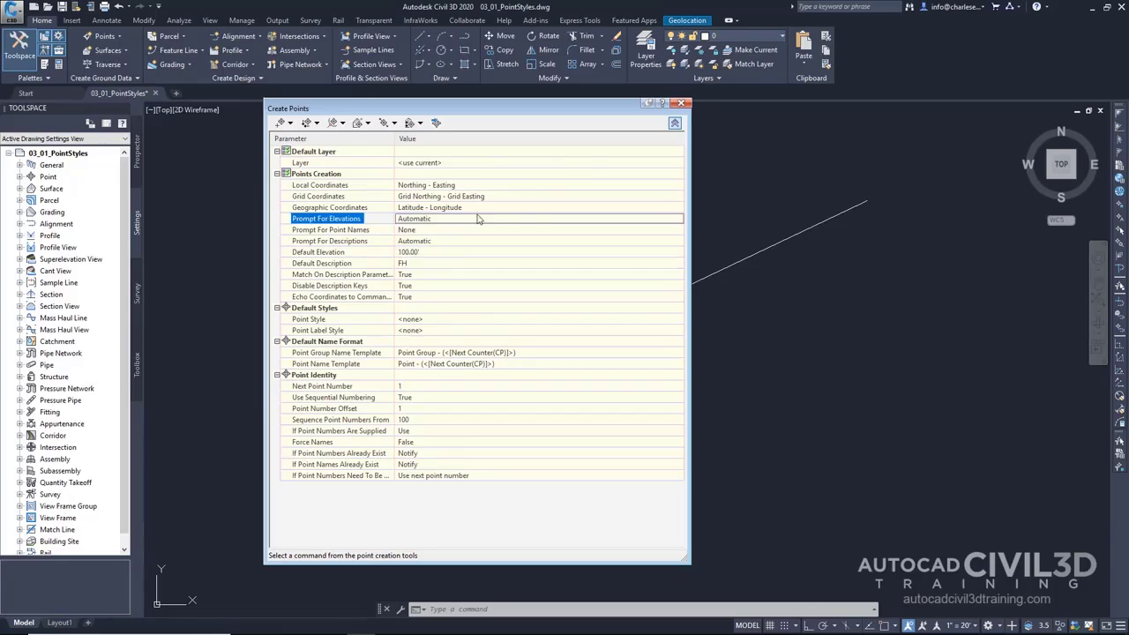
{"action": "left_click", "coordinate": [675, 124]}
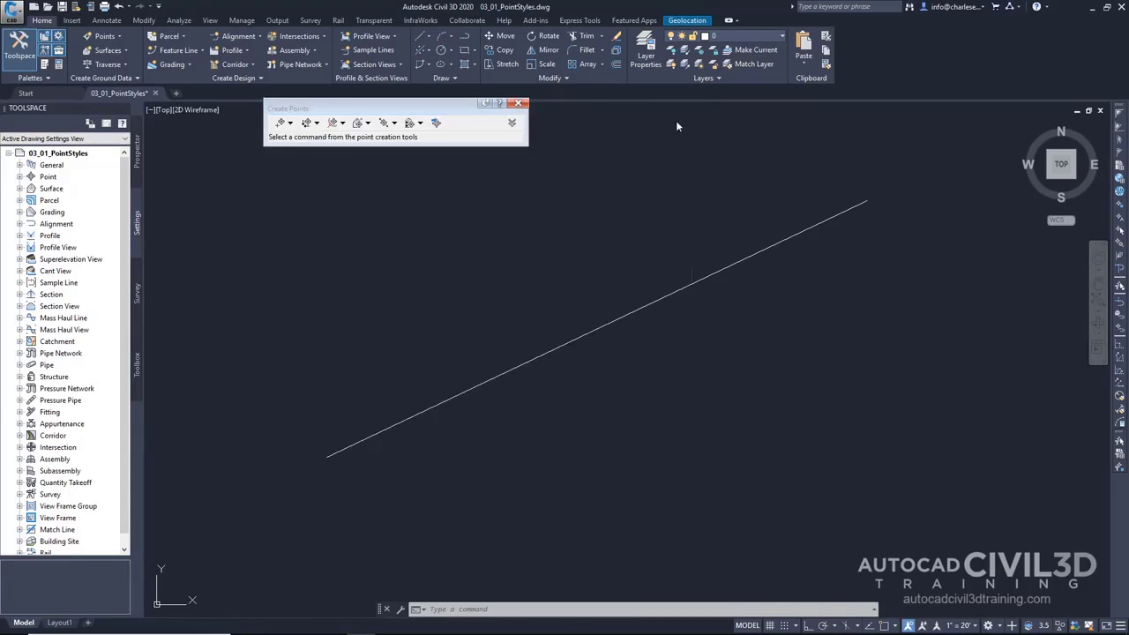
Start manual point creation, turn on object snap, check the active snap modes and place a point at the line's lower-left endpoint.
{"action": "left_click", "coordinate": [290, 123]}
{"action": "left_click", "coordinate": [308, 139]}
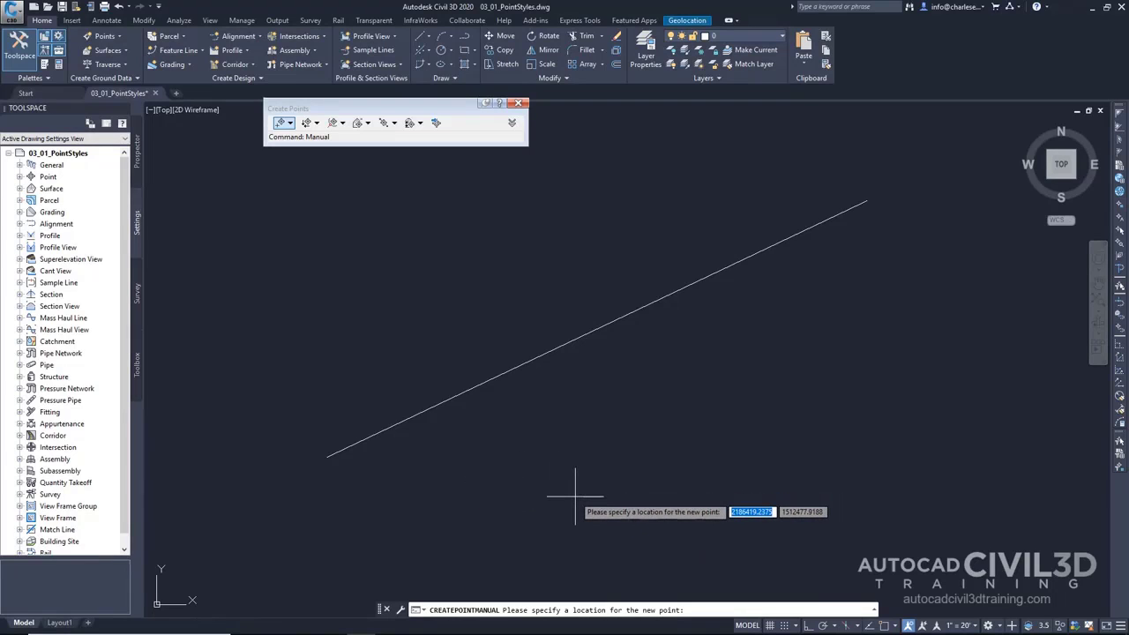
{"action": "key", "text": "F3"}
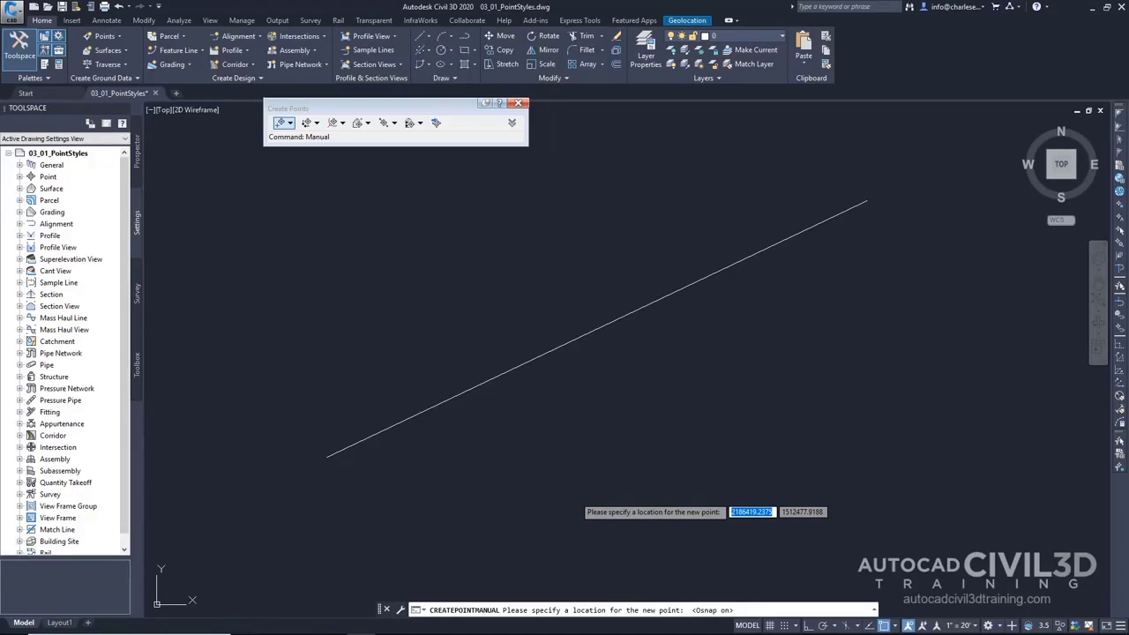
{"action": "left_click", "coordinate": [896, 626]}
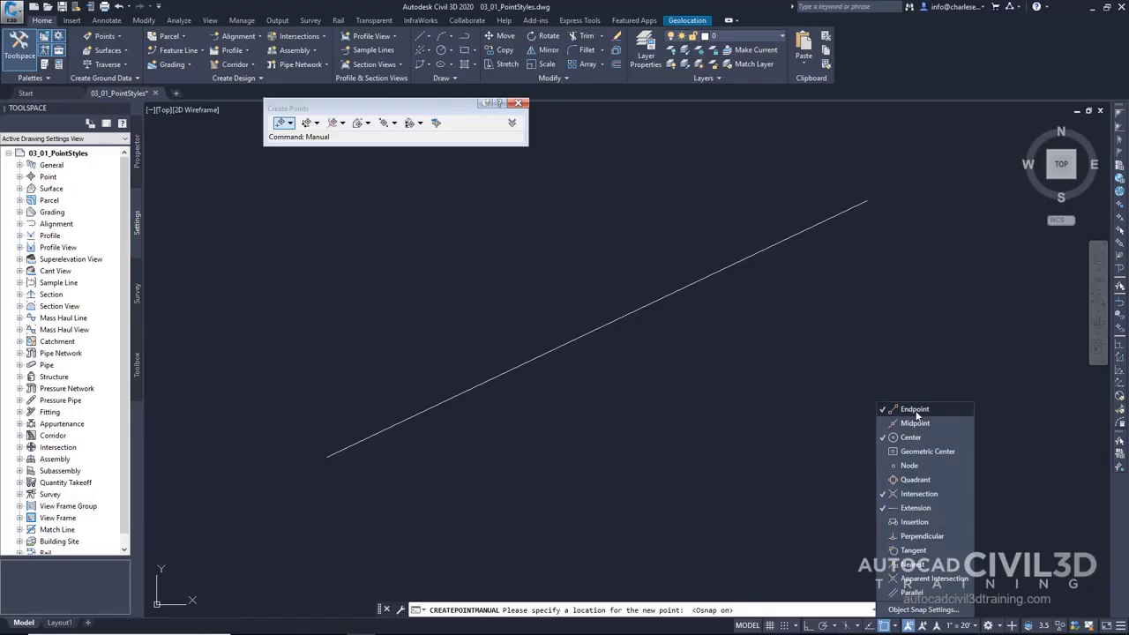
{"action": "left_click", "coordinate": [751, 9]}
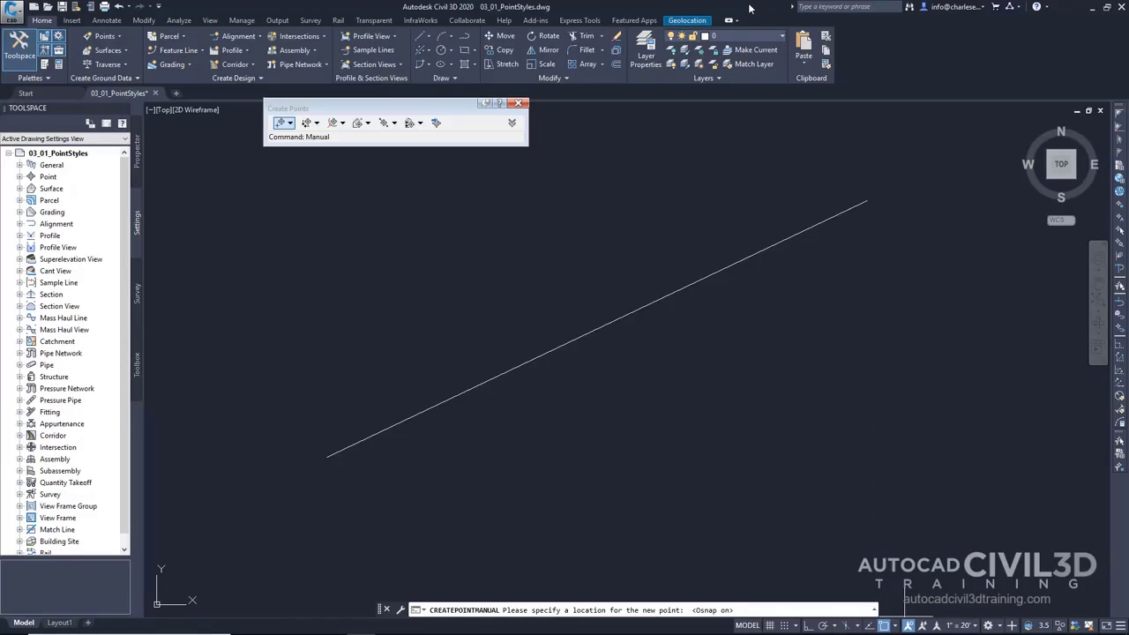
{"action": "left_click", "coordinate": [327, 457]}
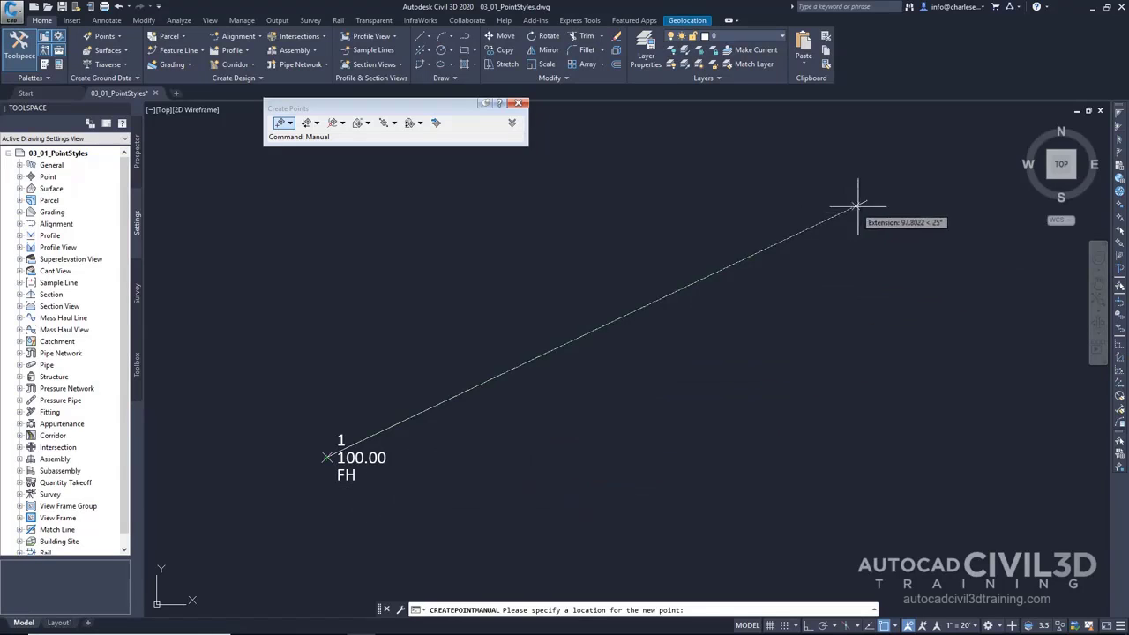
Place a second point at the line's upper-right endpoint with an Endpoint snap override, and end point creation.
{"action": "type", "text": "end"}
{"action": "key", "text": "Return"}
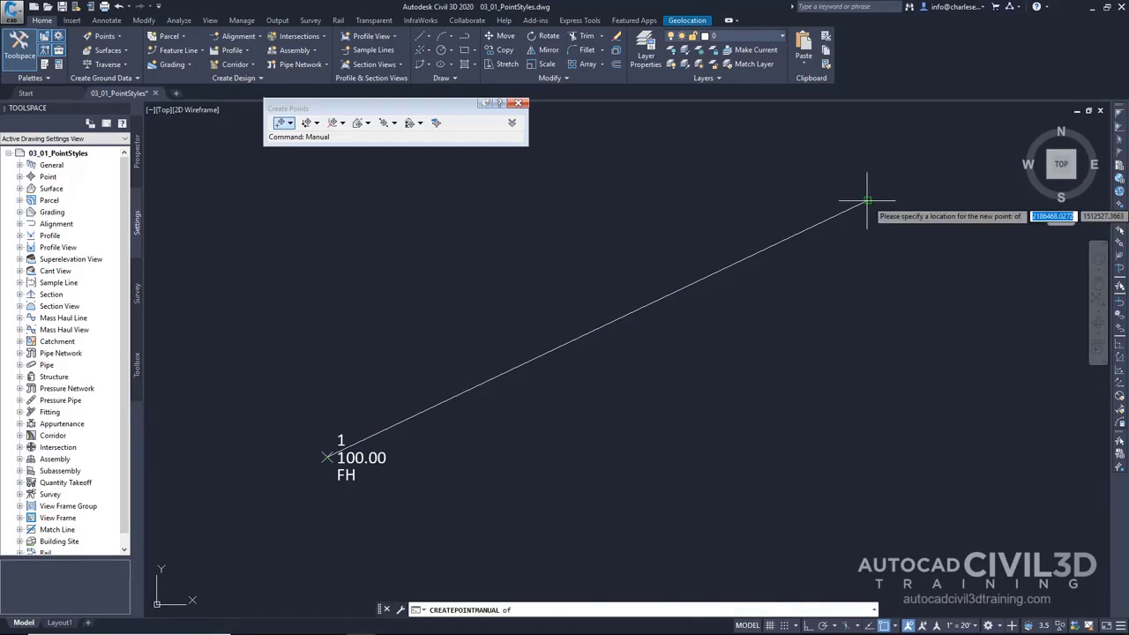
{"action": "left_click", "coordinate": [867, 201]}
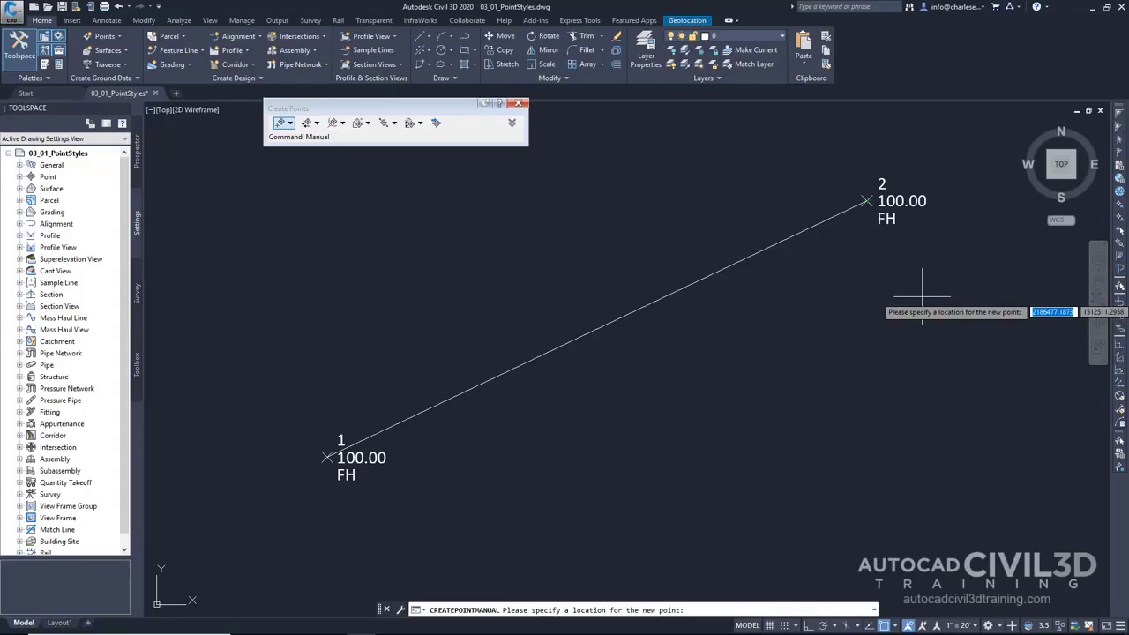
{"action": "key", "text": "Return"}
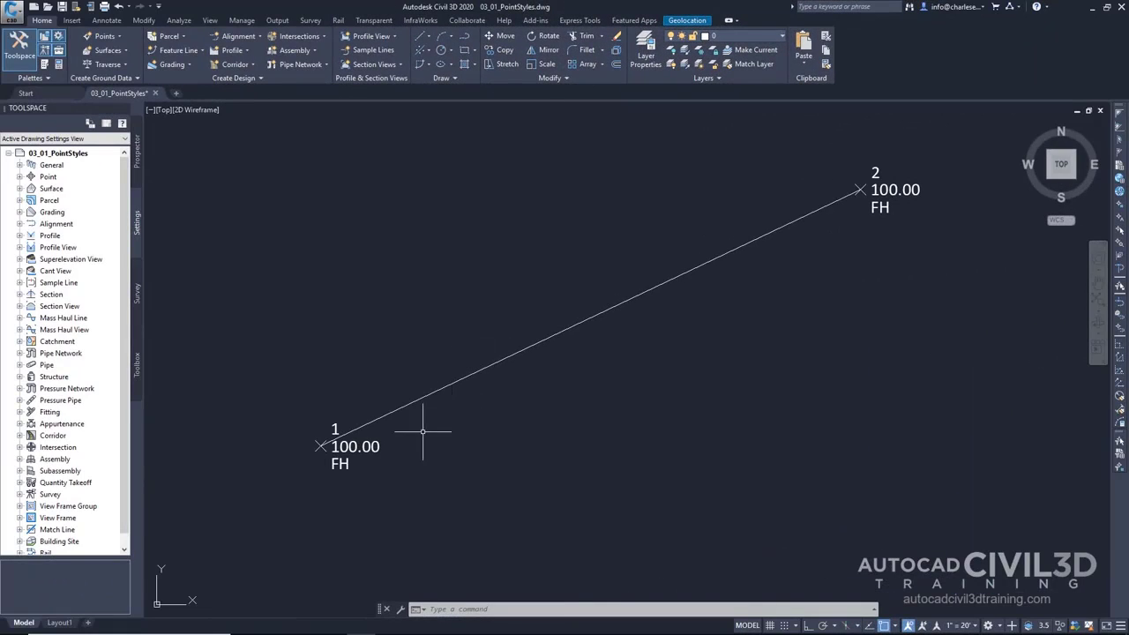
Select point 1 at the line's lower-left end, display its properties and dock the Properties palette.
{"action": "left_click", "coordinate": [321, 445]}
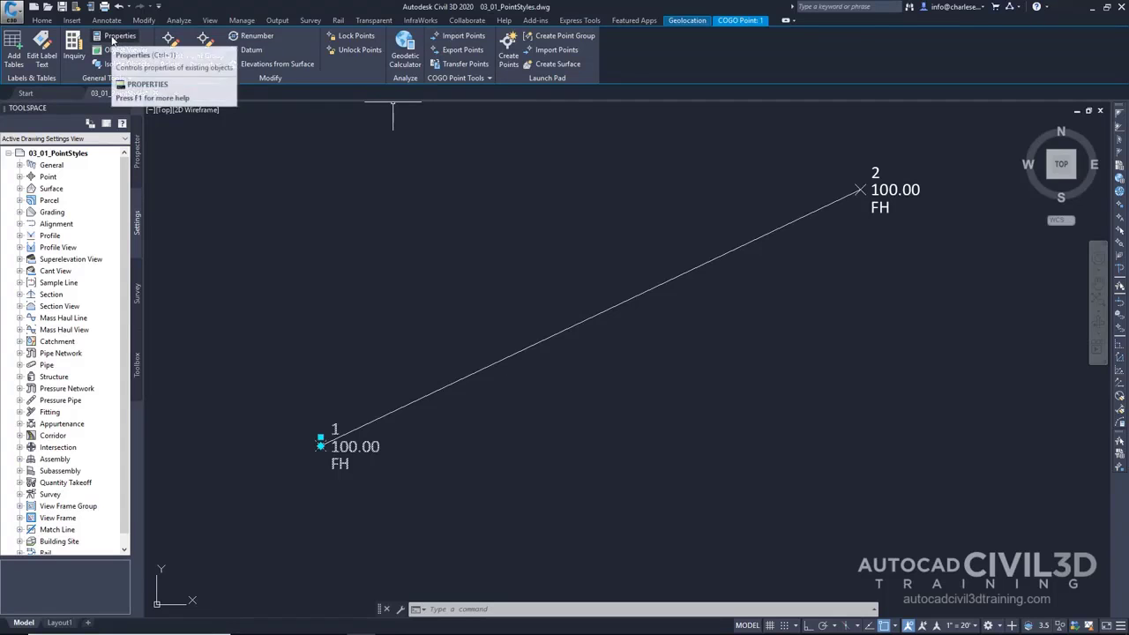
{"action": "left_click", "coordinate": [112, 37]}
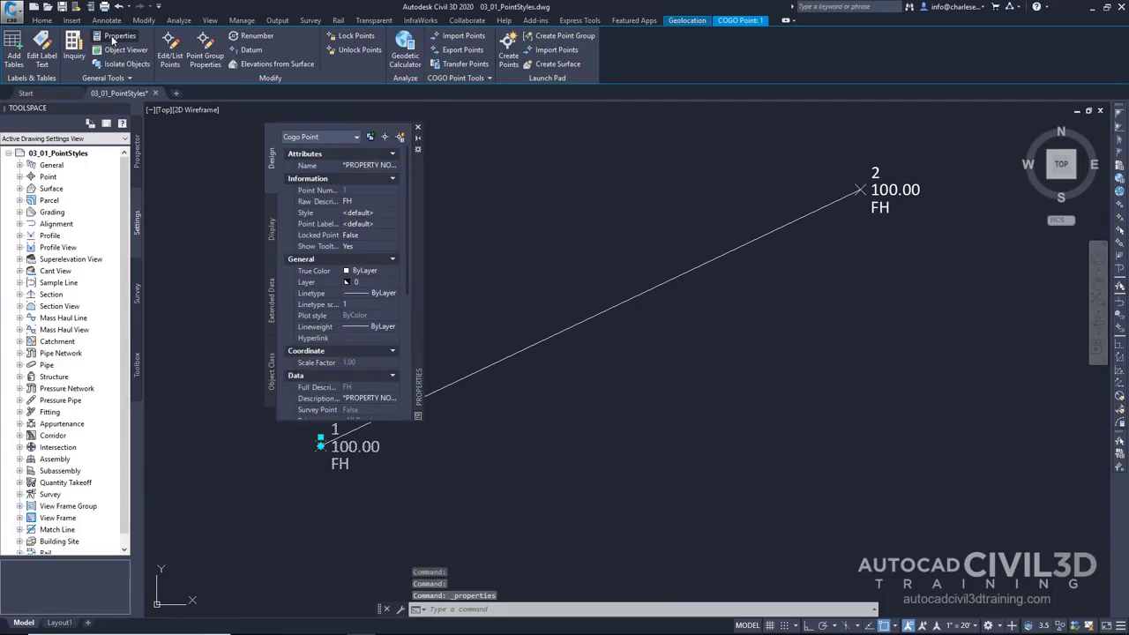
{"action": "mouse_move", "coordinate": [419, 183]}
{"action": "left_mouse_down"}
{"action": "mouse_move", "coordinate": [603, 221]}
{"action": "mouse_move", "coordinate": [1115, 234]}
{"action": "left_mouse_up"}
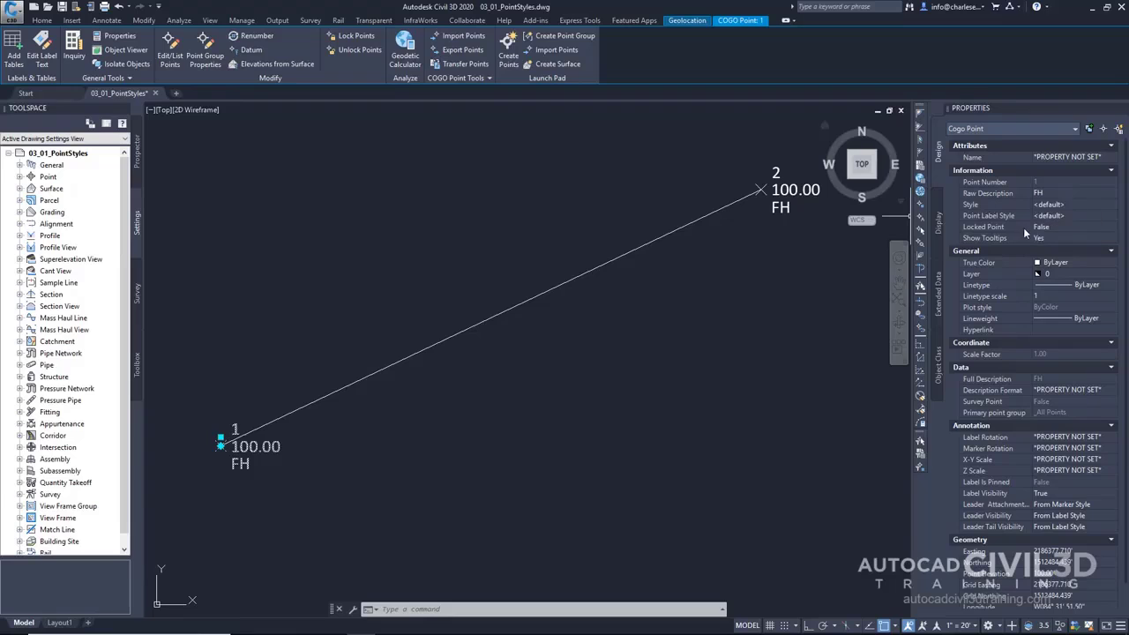
Examine the available Style options and the Point Label Style property of point 1.
{"action": "left_click", "coordinate": [974, 208]}
{"action": "left_click", "coordinate": [1115, 205]}
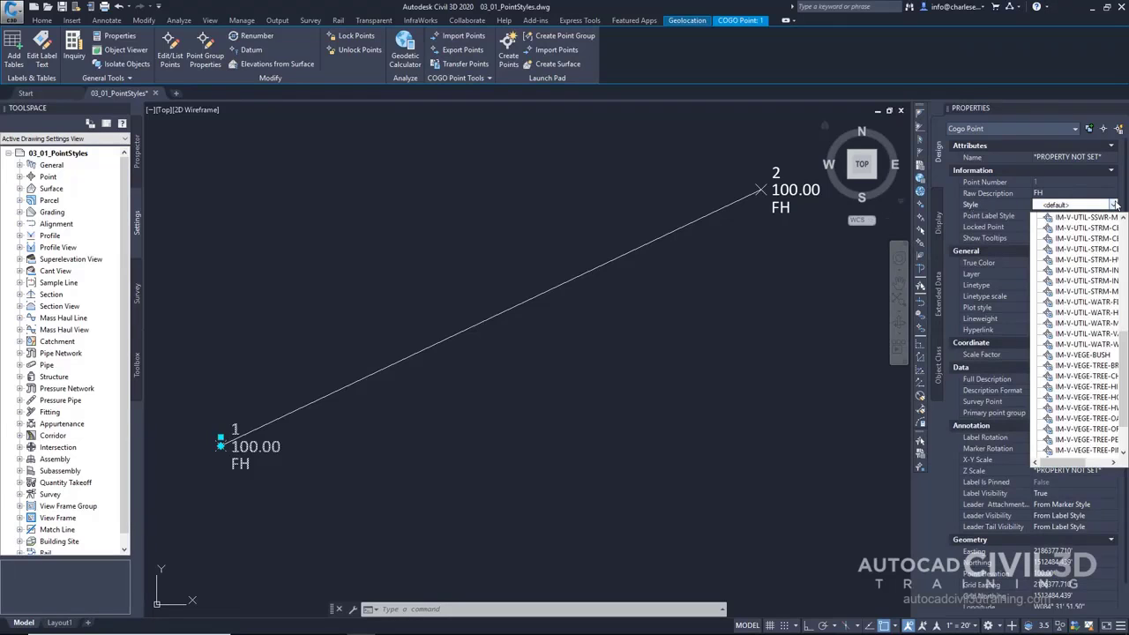
{"action": "left_click", "coordinate": [1114, 205]}
{"action": "left_click", "coordinate": [1006, 221]}
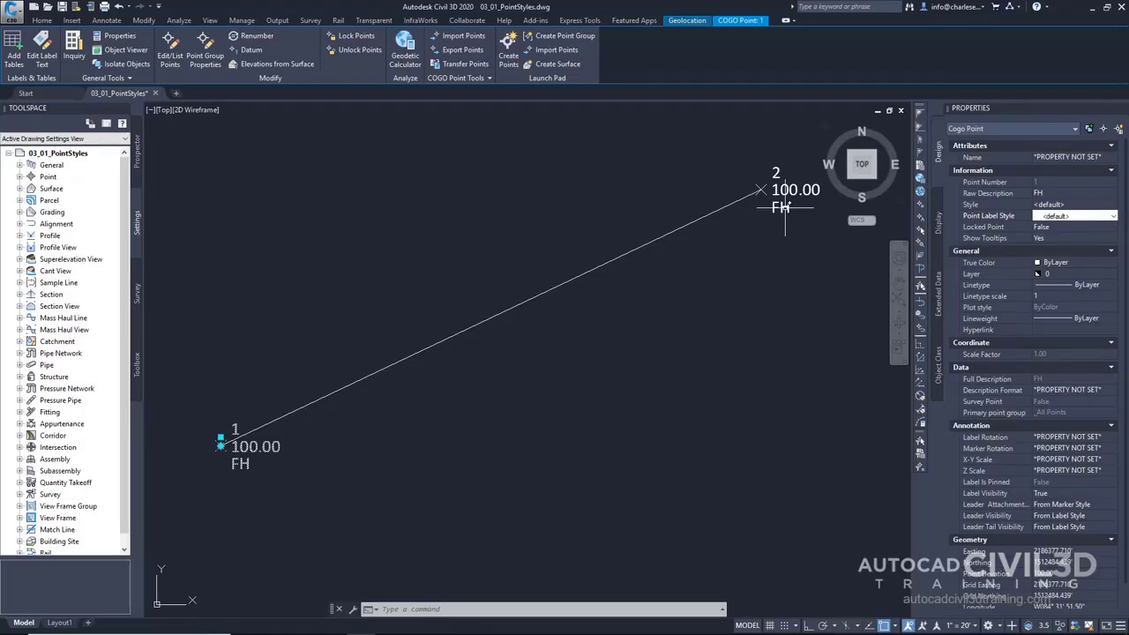
Set the Style of point 1 to IM-V-UTIL-WATR-HYDR.
{"action": "scroll", "coordinate": [251, 457], "scroll_direction": "up", "scroll_amount": 3}
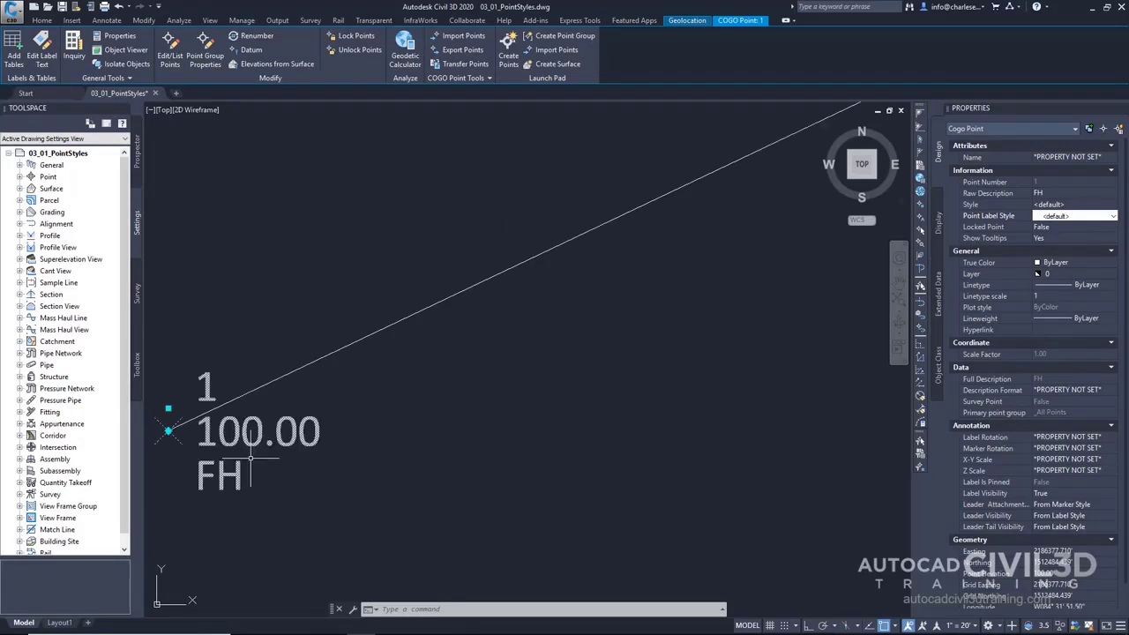
{"action": "middle_click_drag", "start_coordinate": [251, 458], "coordinate": [475, 405]}
{"action": "scroll", "coordinate": [565, 379], "scroll_direction": "up", "scroll_amount": 3}
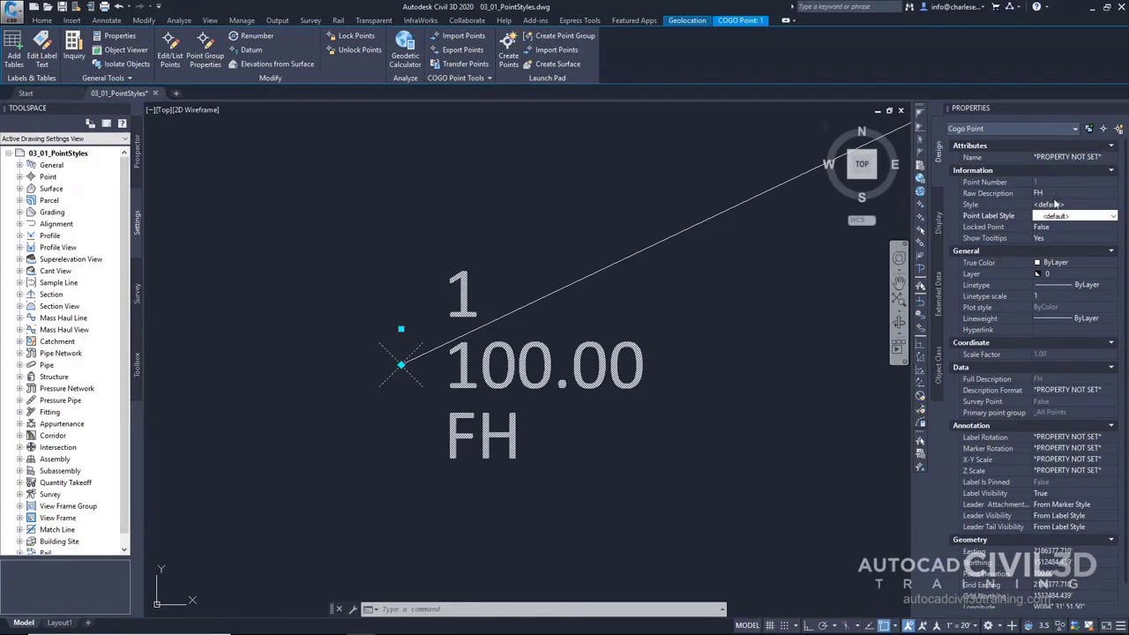
{"action": "left_click", "coordinate": [1058, 206]}
{"action": "left_click", "coordinate": [1113, 205]}
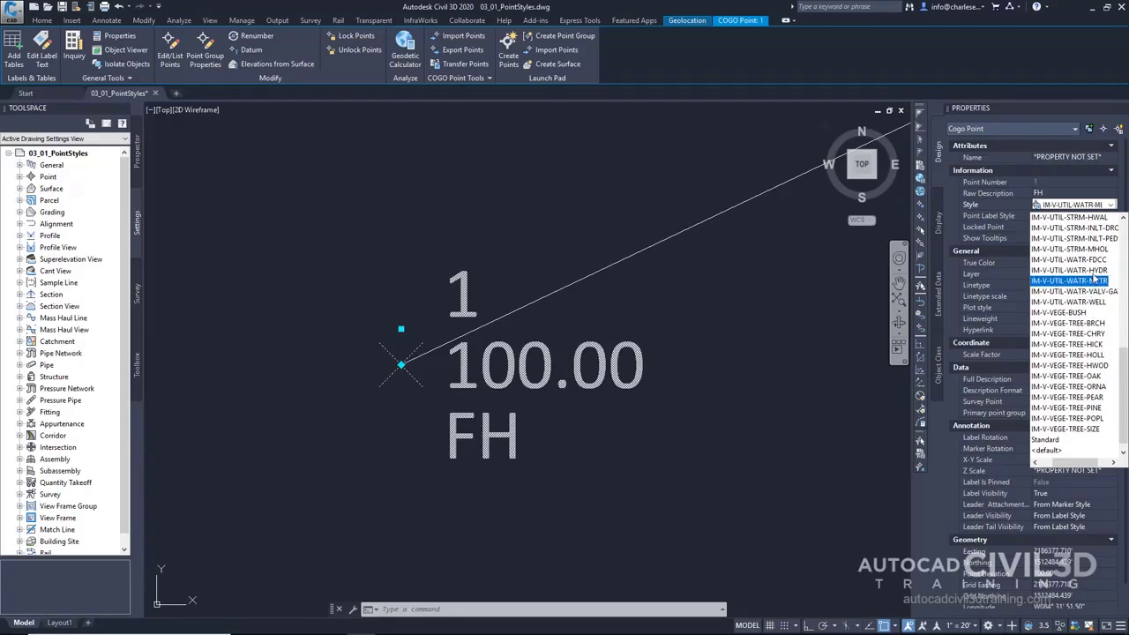
{"action": "left_click", "coordinate": [1094, 273]}
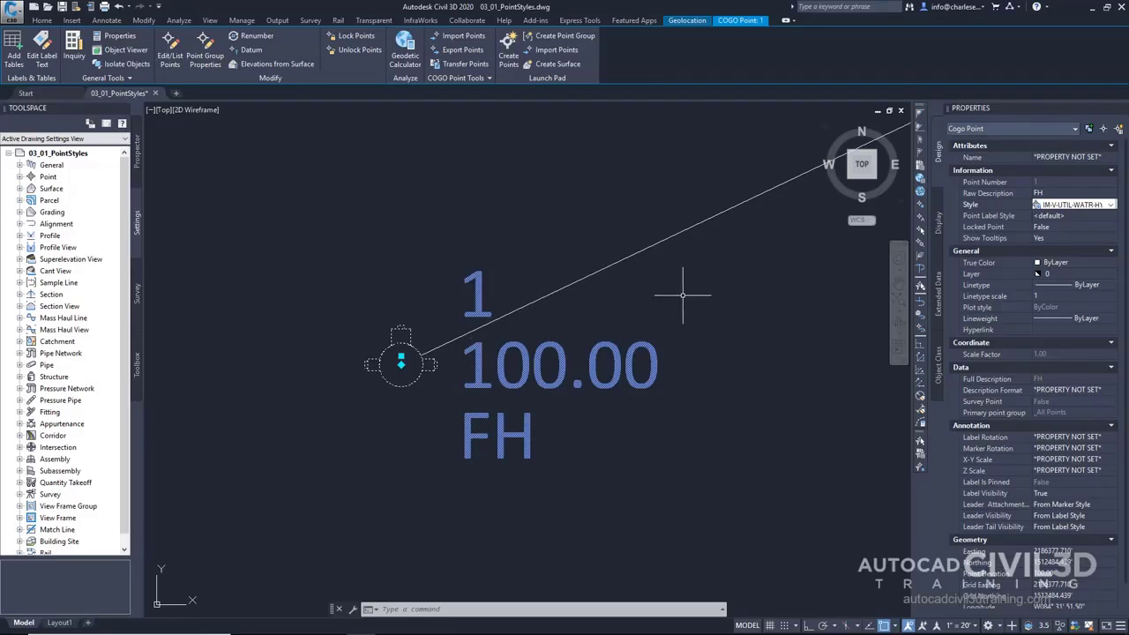
Set the Point Label Style of point 1 to Just Description (PED).
{"action": "left_click", "coordinate": [1069, 217]}
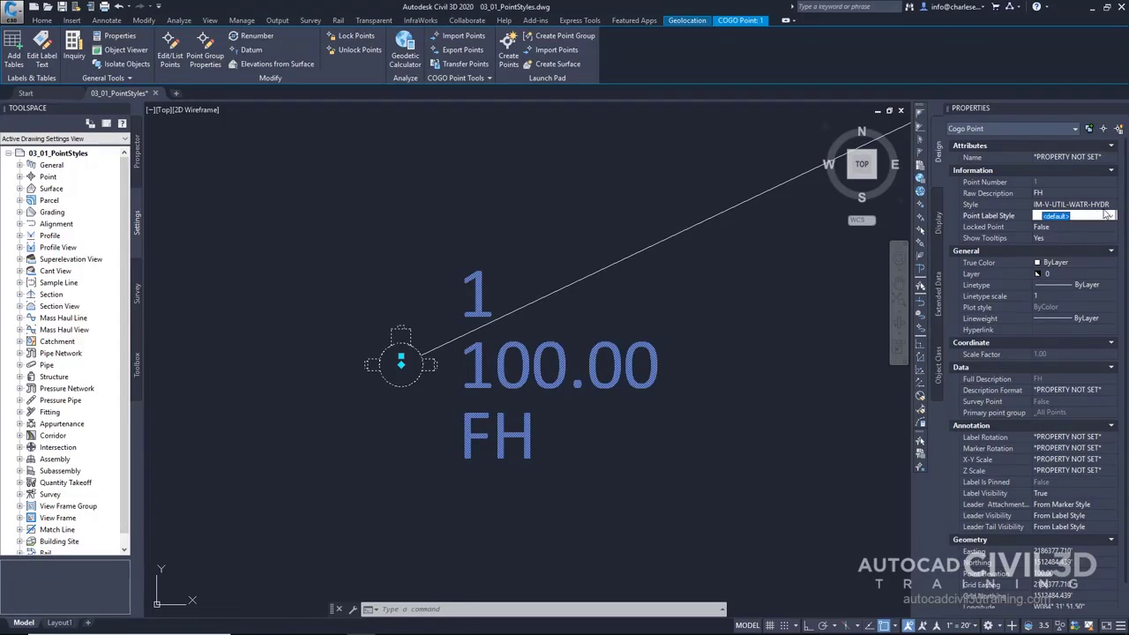
{"action": "left_click", "coordinate": [1112, 216]}
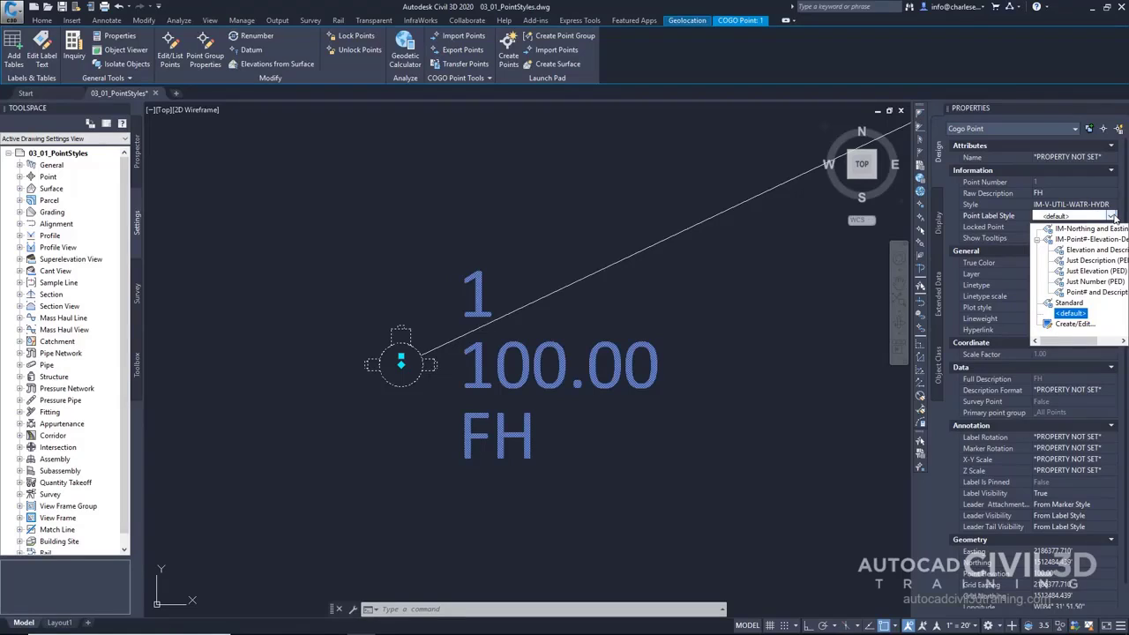
{"action": "left_click", "coordinate": [1091, 262]}
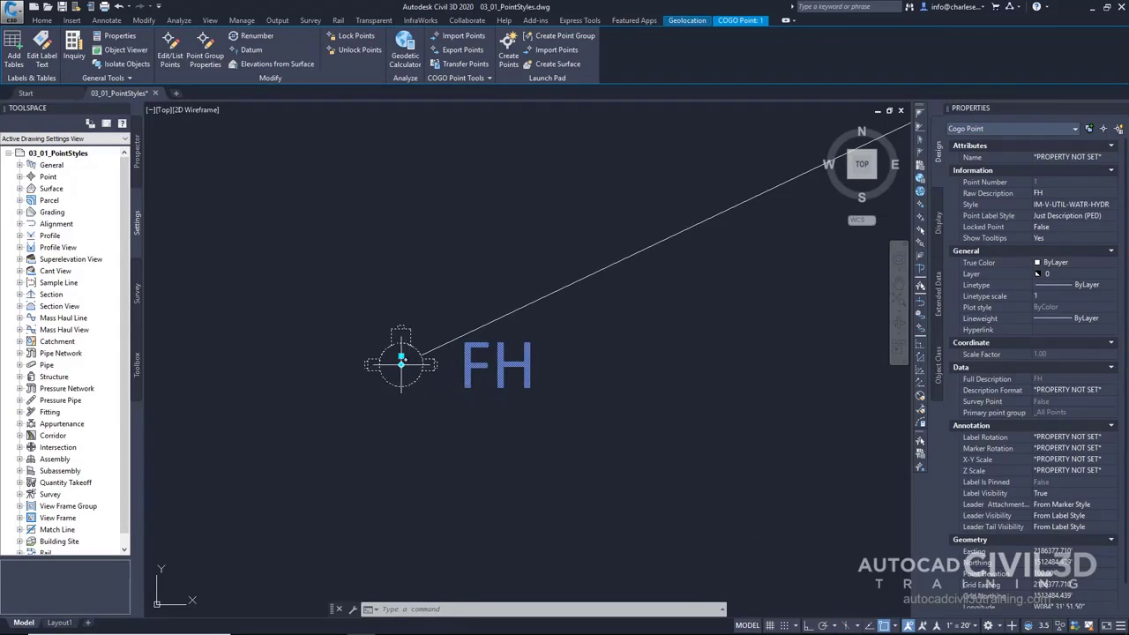
Rotate only the hydrant marker of point 1 to a marker rotation of about 295 degrees.
{"action": "mouse_move", "coordinate": [401, 364]}
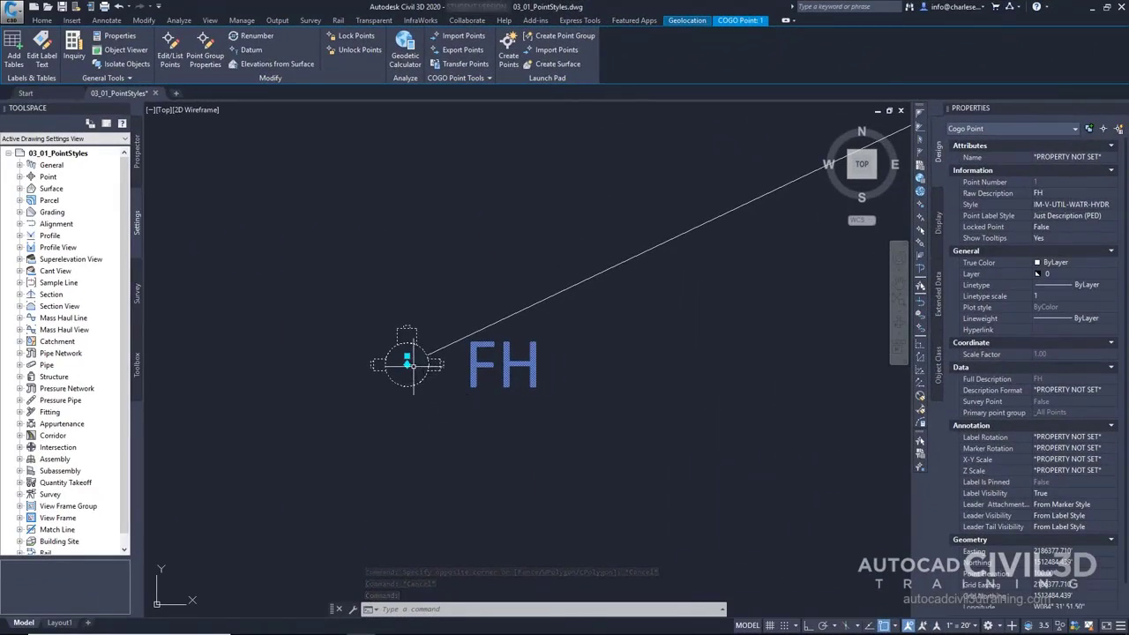
{"action": "mouse_move", "coordinate": [407, 361]}
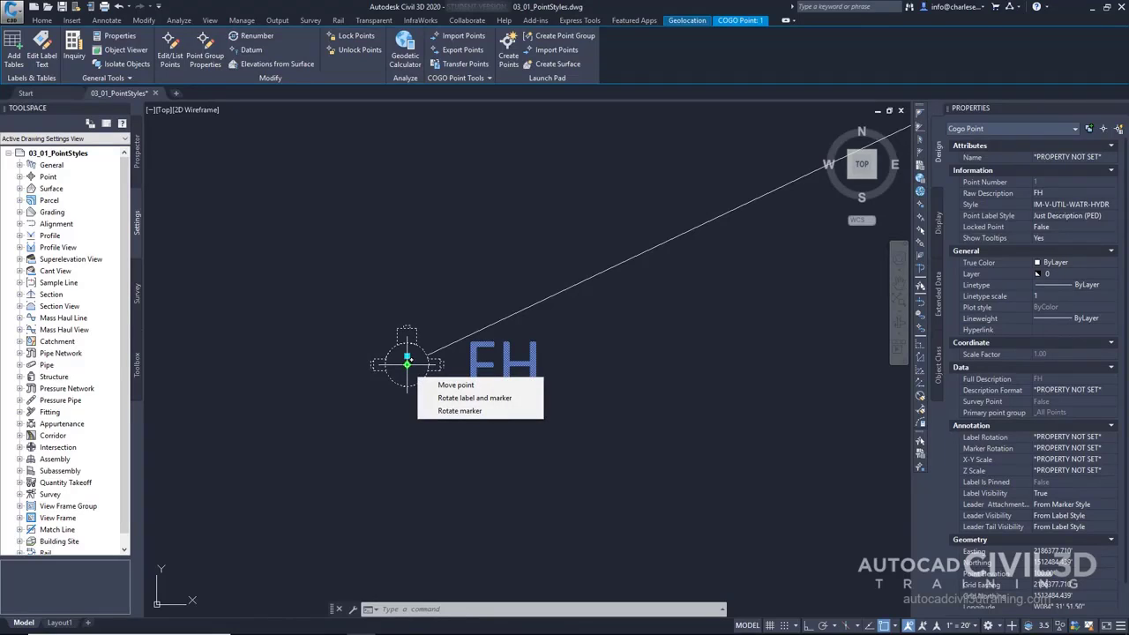
{"action": "left_click", "coordinate": [477, 411]}
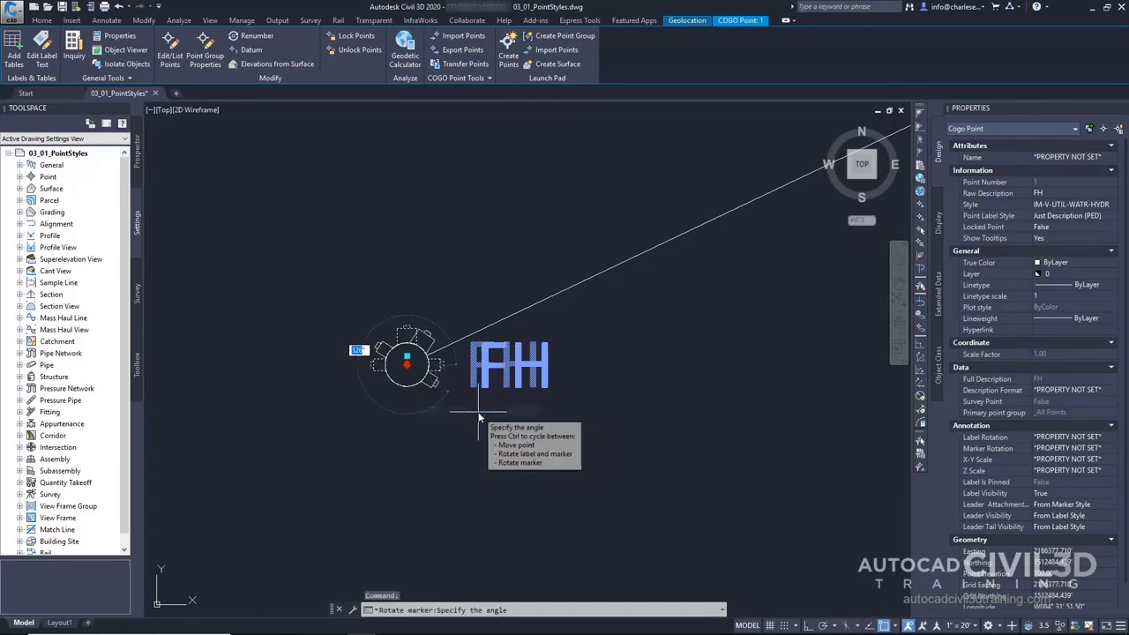
{"action": "left_click", "coordinate": [460, 481]}
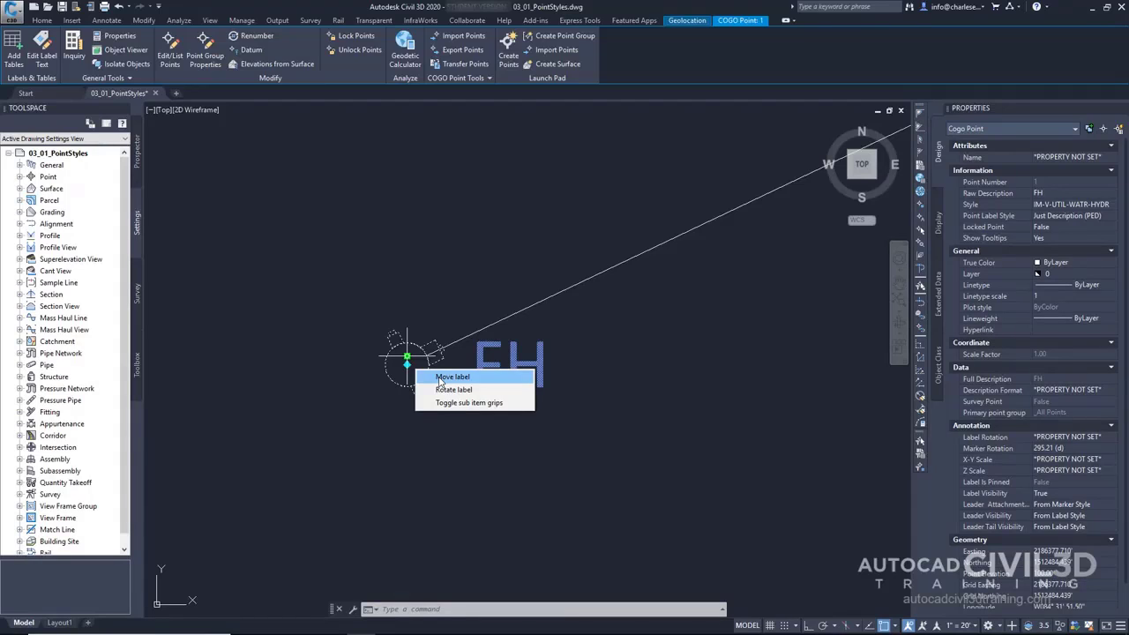
Move the FH label to a spot below and away from the hydrant marker, and undo the label changes with Reset all.
{"action": "left_click", "coordinate": [441, 377]}
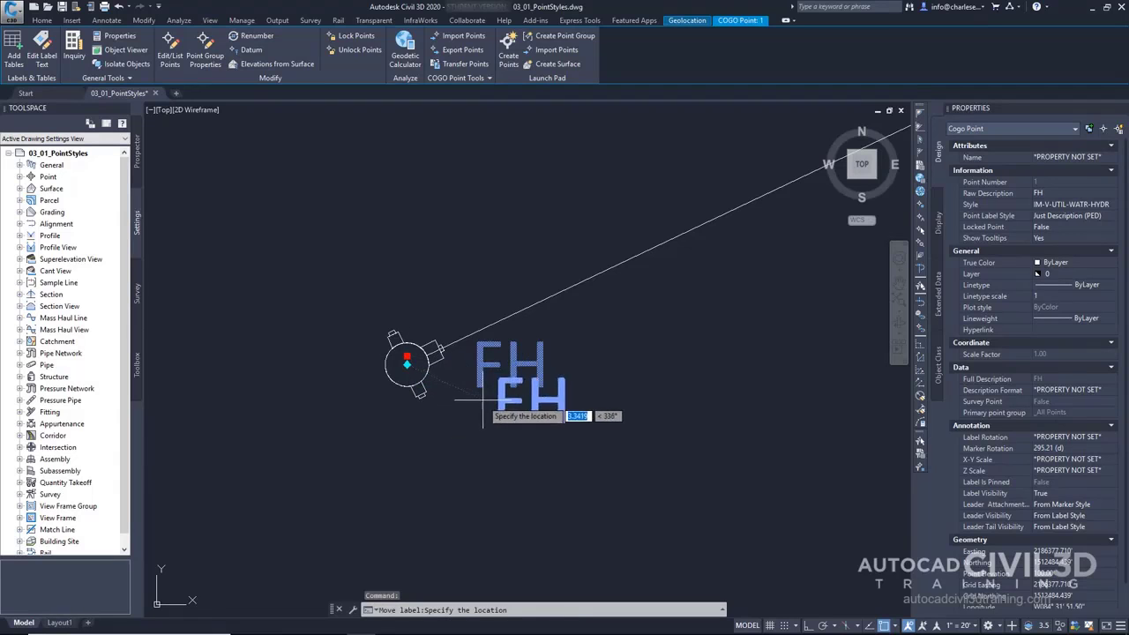
{"action": "left_click", "coordinate": [500, 455]}
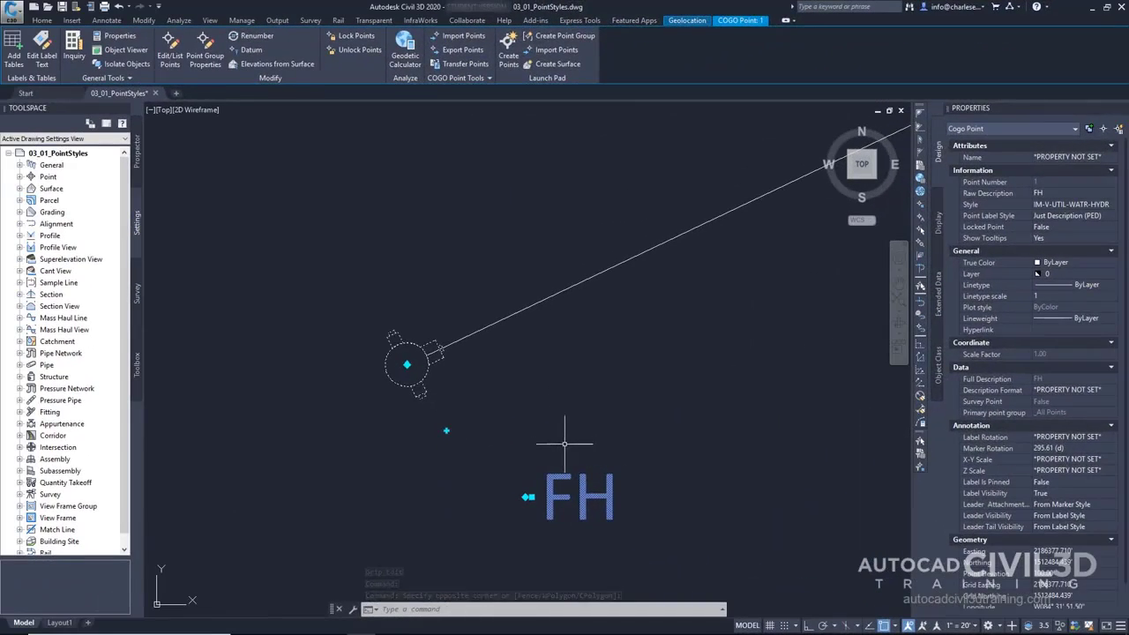
{"action": "mouse_move", "coordinate": [530, 496]}
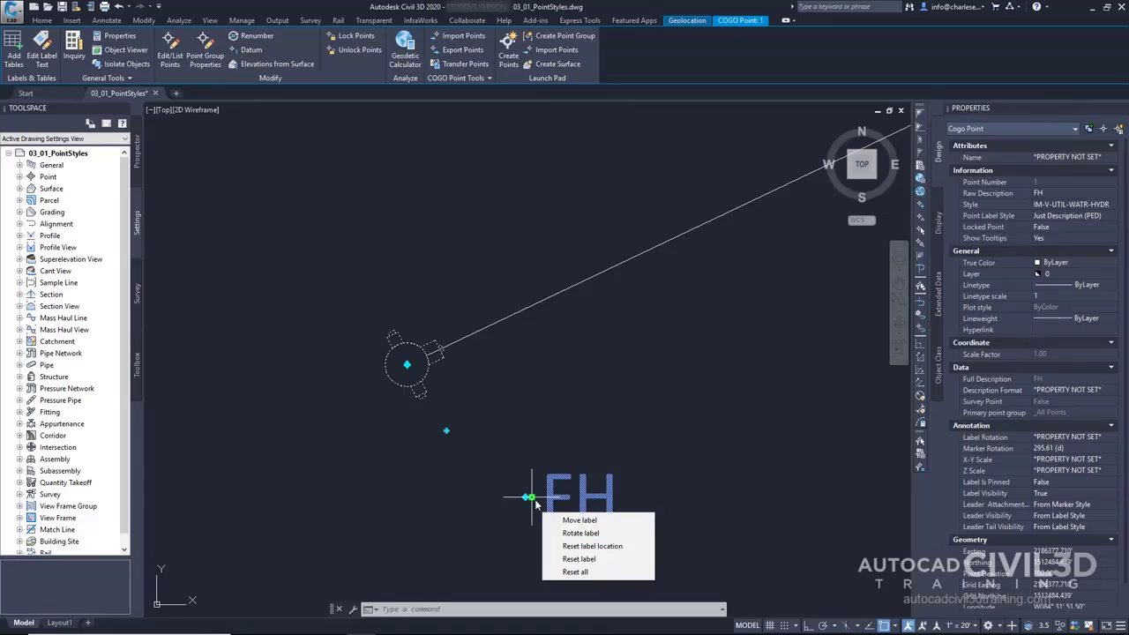
{"action": "left_click", "coordinate": [592, 573]}
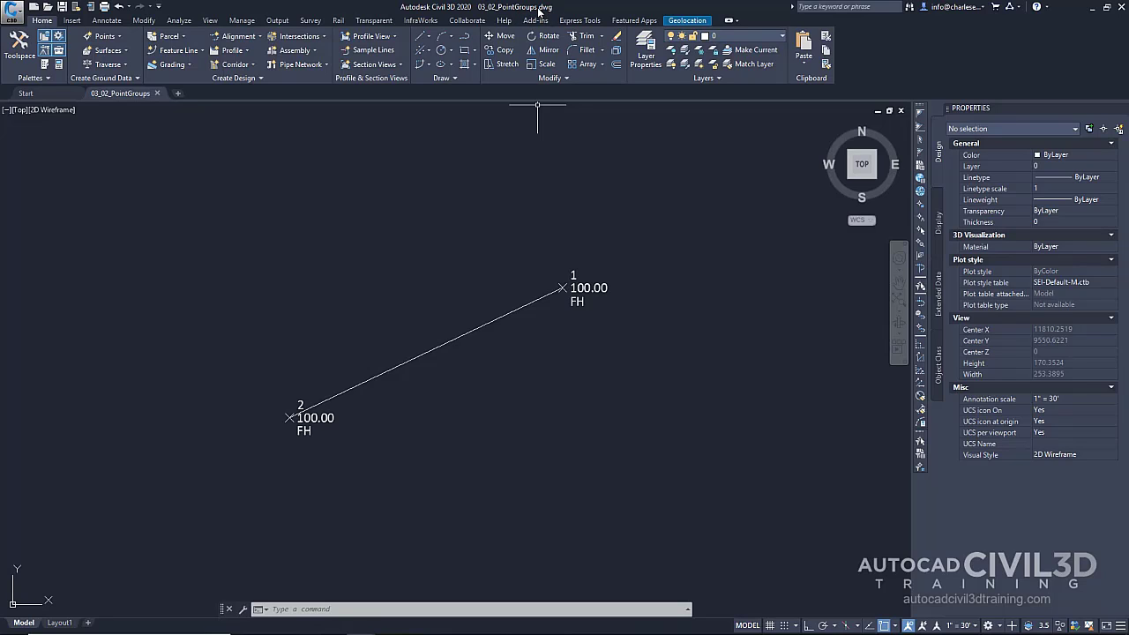
In the 03_02_PointGroups drawing, select both COGO points and review their shared properties.
{"action": "left_click", "coordinate": [324, 418]}
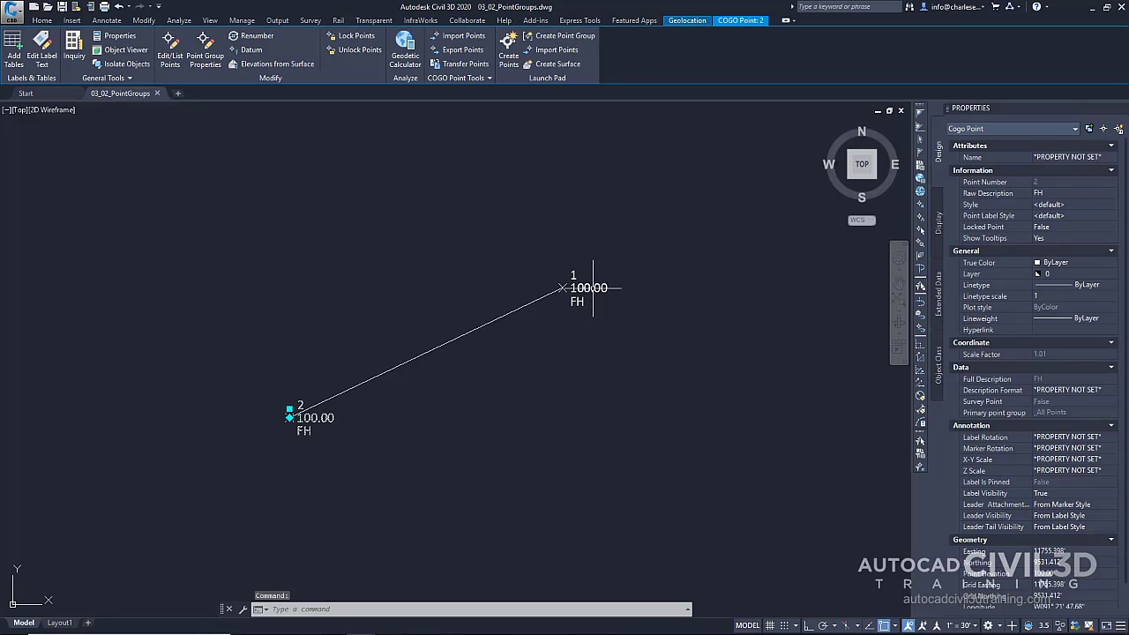
{"action": "left_click", "coordinate": [596, 287]}
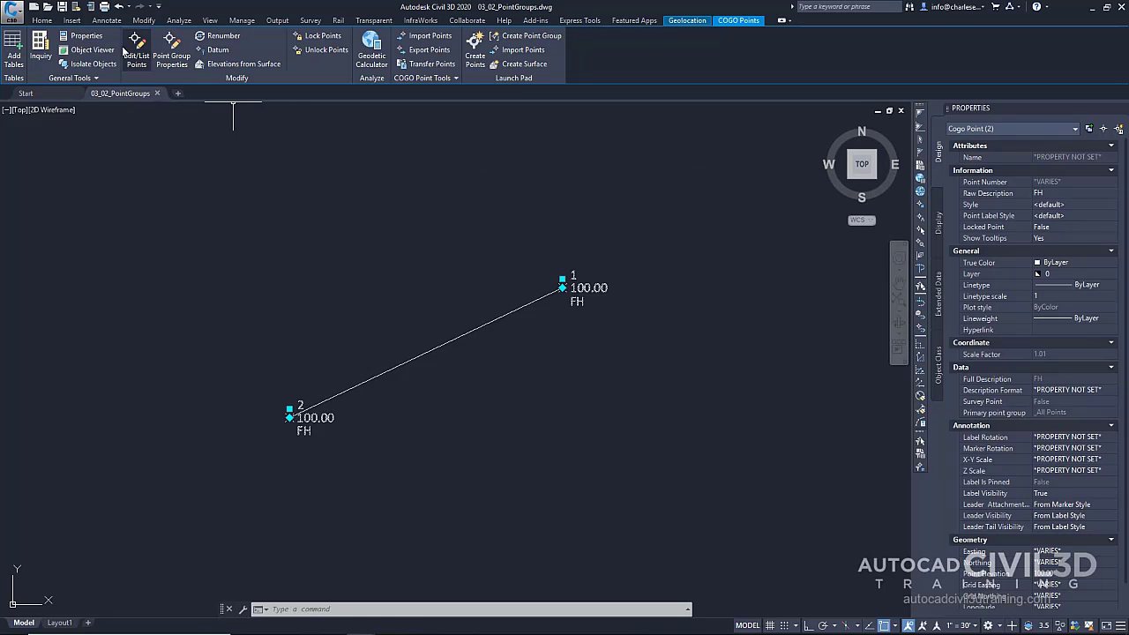
Display the Toolspace and switch it to the Prospector view.
{"action": "left_click", "coordinate": [43, 20]}
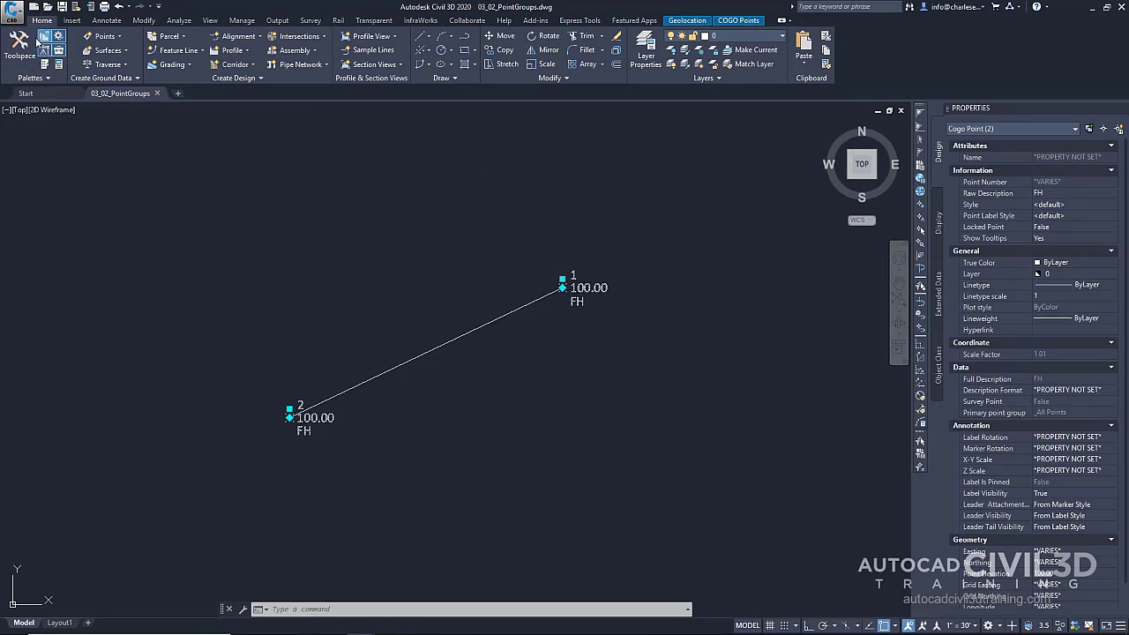
{"action": "left_click", "coordinate": [19, 49]}
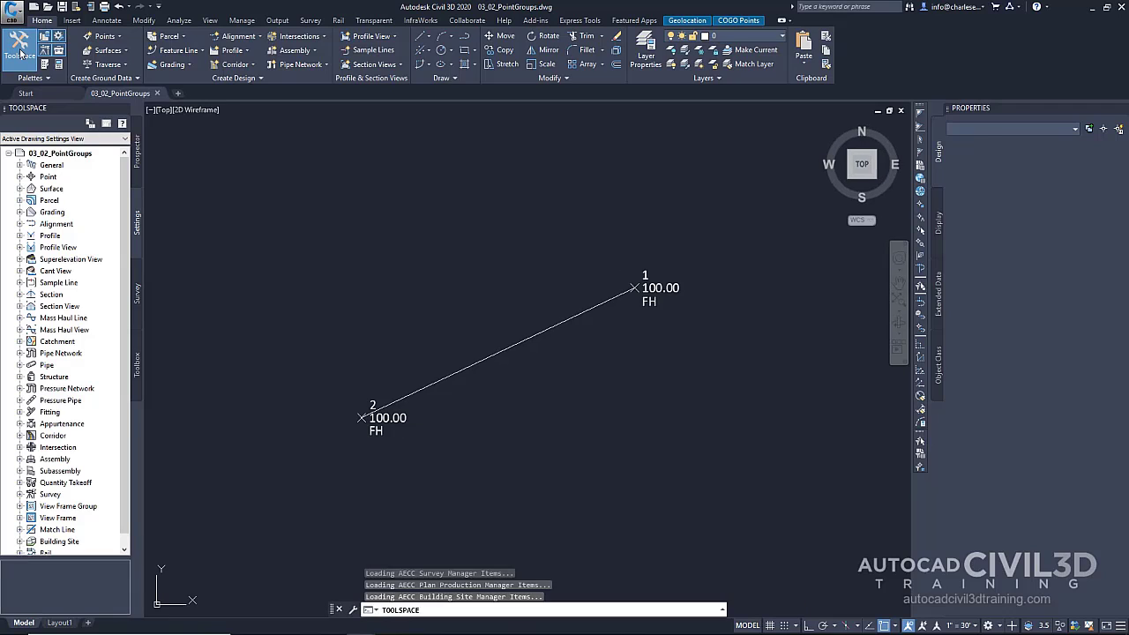
{"action": "left_click", "coordinate": [138, 150]}
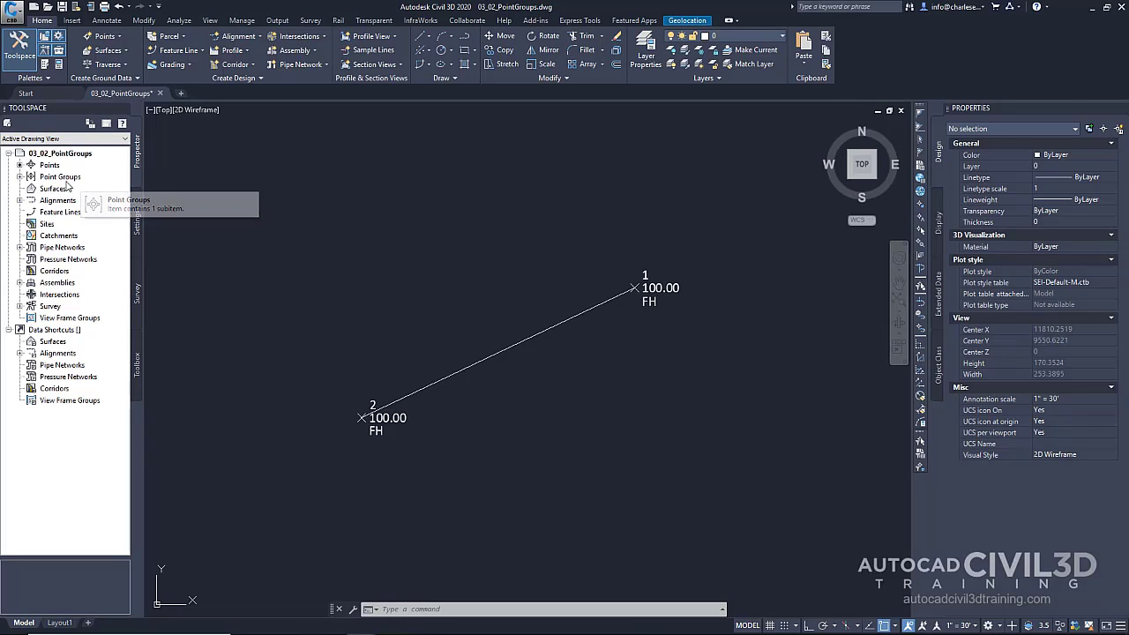
Expand Point Groups, examine the default styles in the _All Points group's properties, and close them without changes.
{"action": "left_click", "coordinate": [20, 178]}
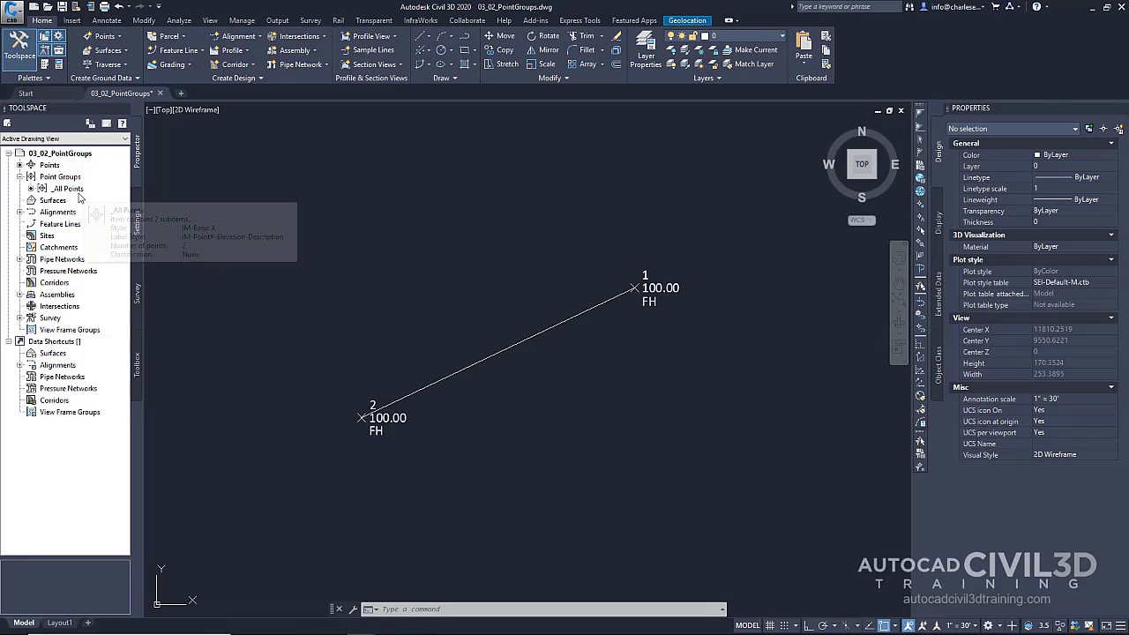
{"action": "mouse_move", "coordinate": [79, 196]}
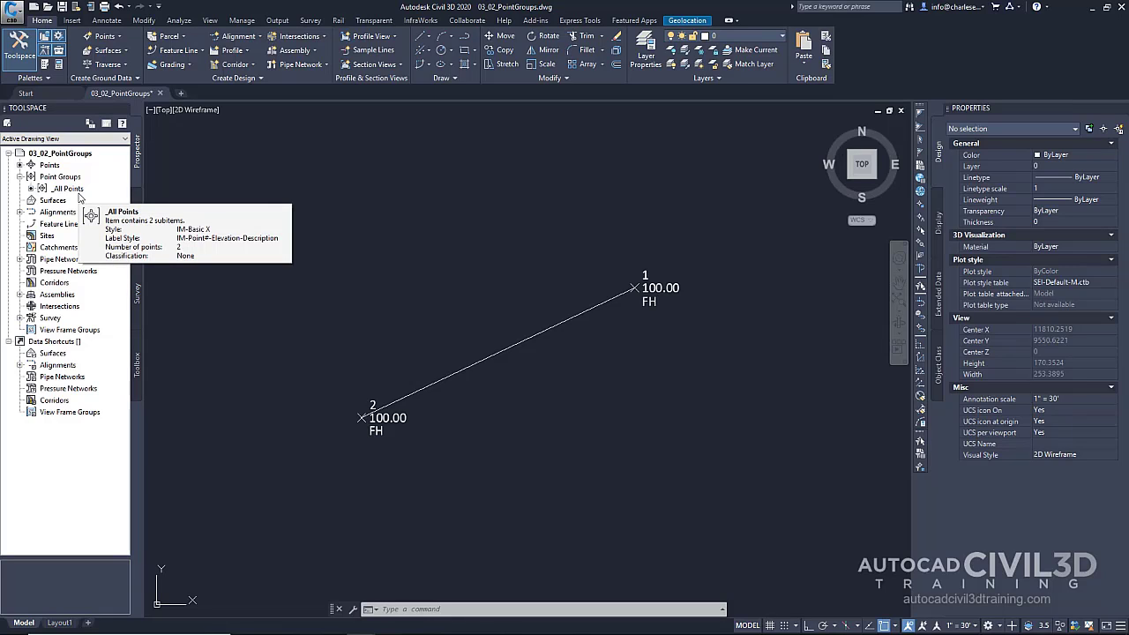
{"action": "left_click", "coordinate": [81, 192]}
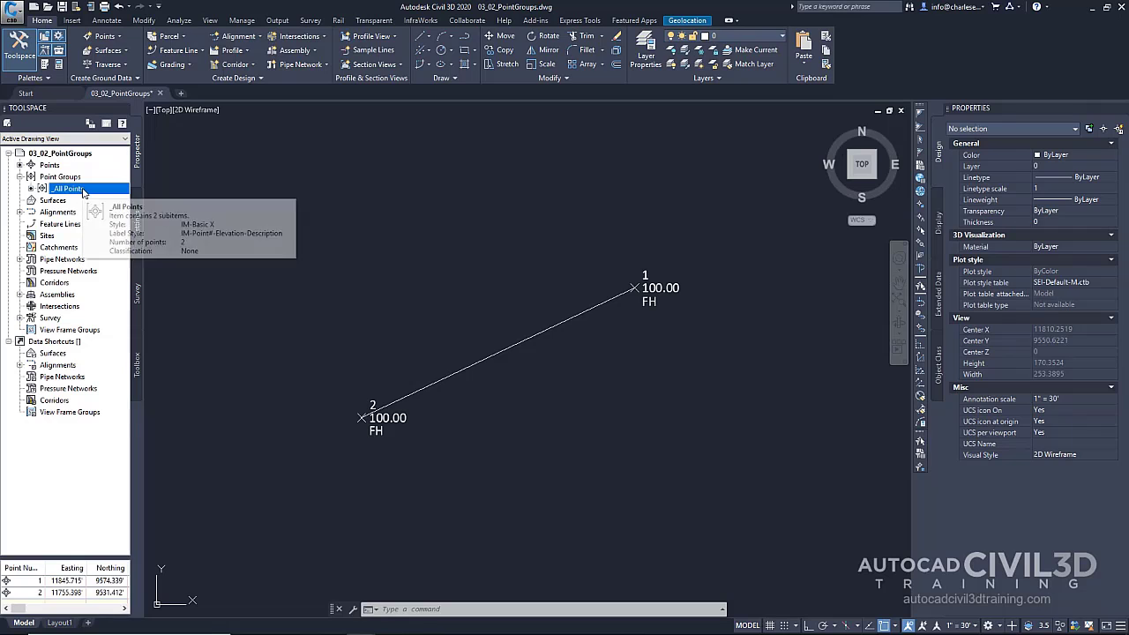
{"action": "right_click", "coordinate": [84, 193]}
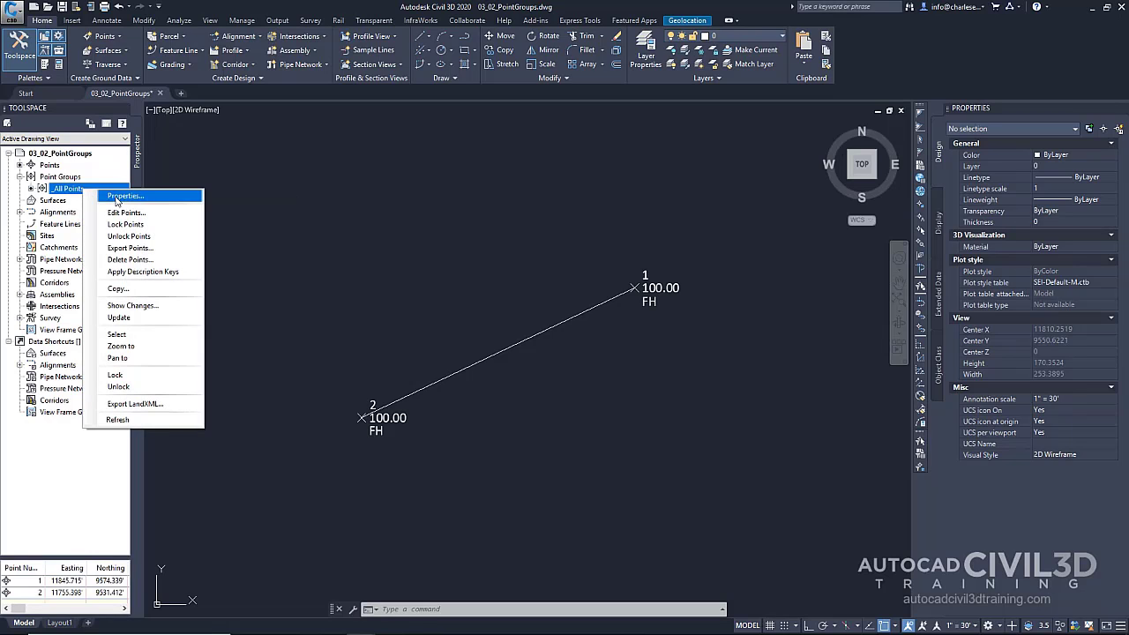
{"action": "left_click", "coordinate": [115, 201]}
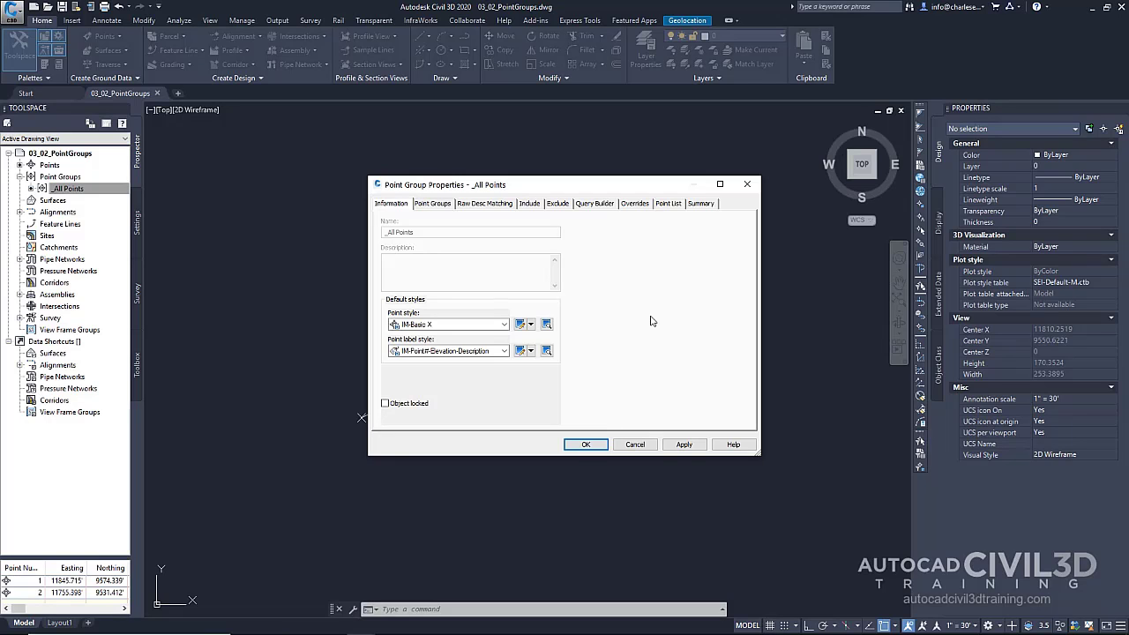
{"action": "left_click", "coordinate": [636, 445]}
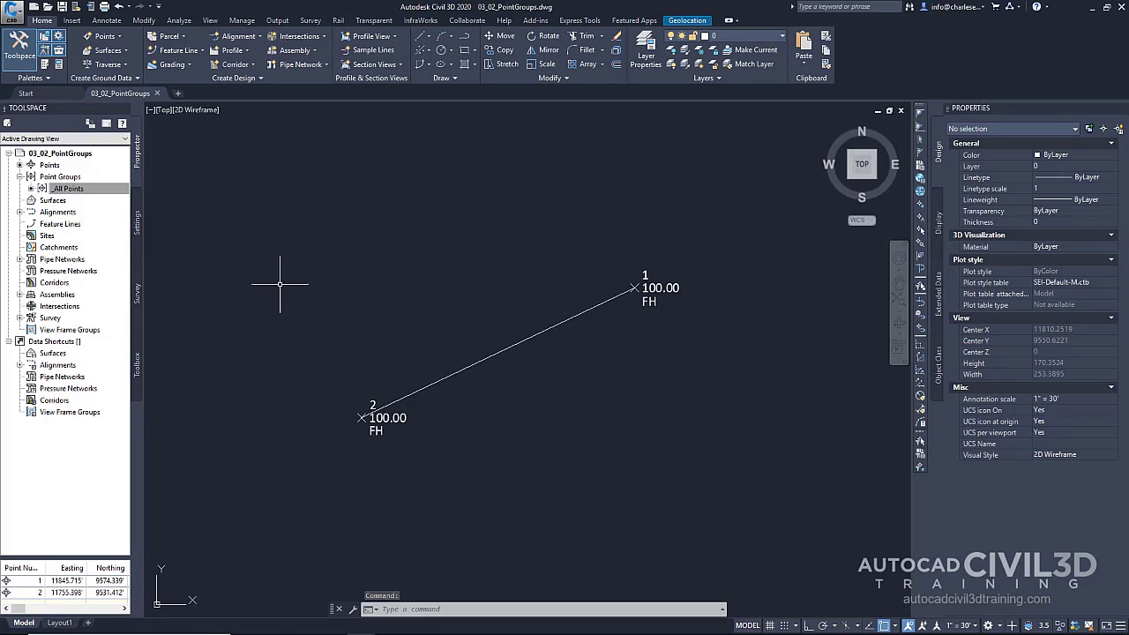
Start a new point group in the drawing and name it Fire Hydrants.
{"action": "left_click", "coordinate": [55, 187]}
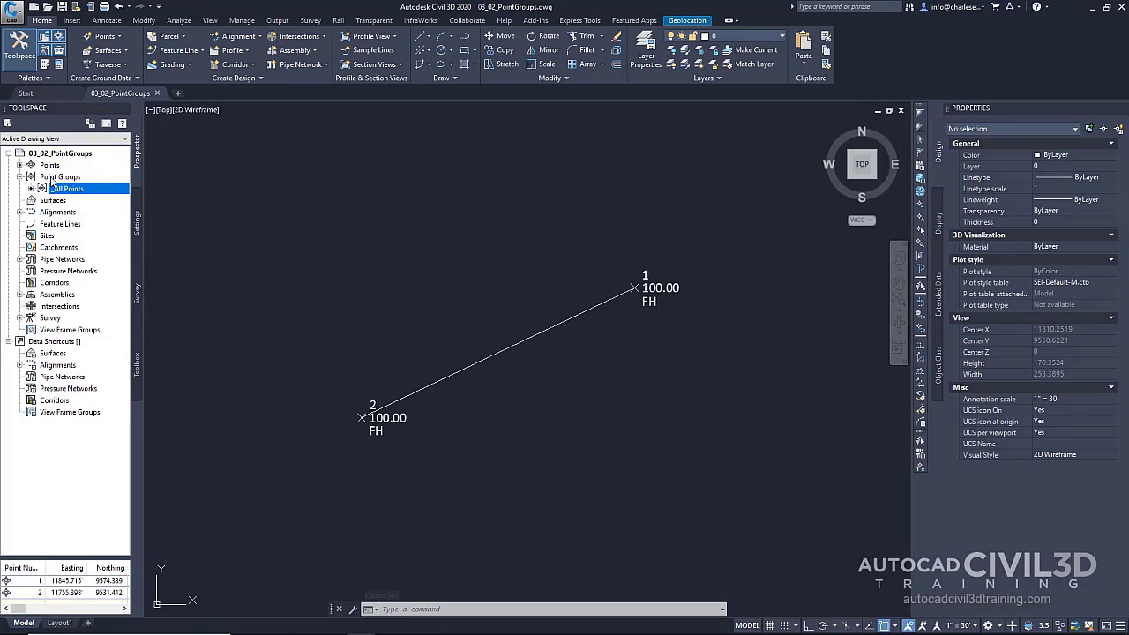
{"action": "left_click", "coordinate": [55, 177]}
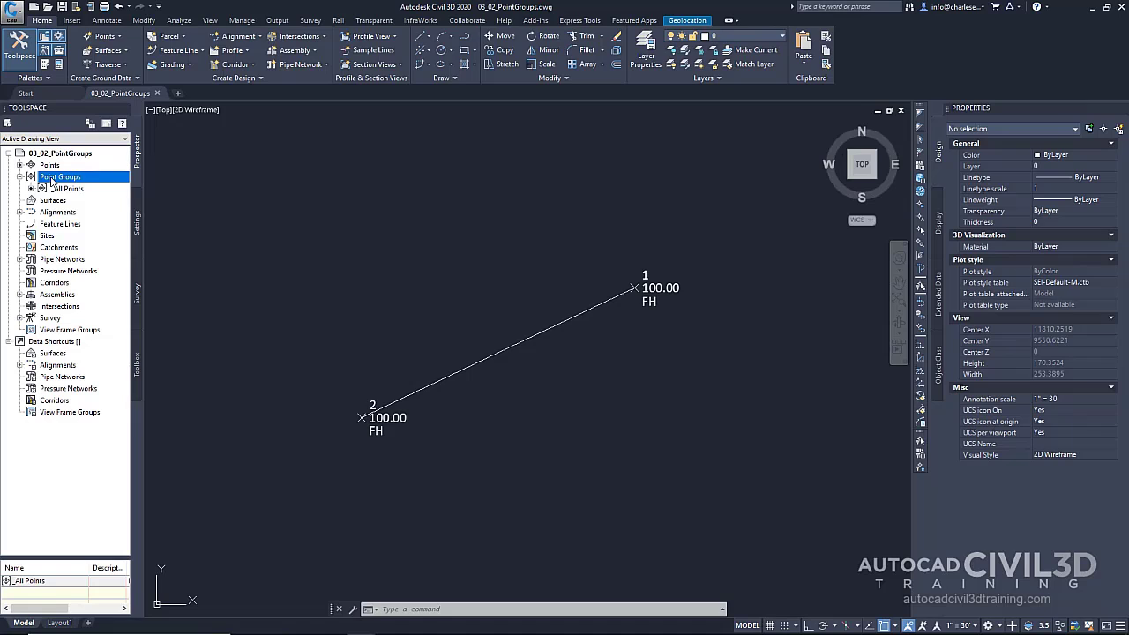
{"action": "right_click", "coordinate": [53, 180]}
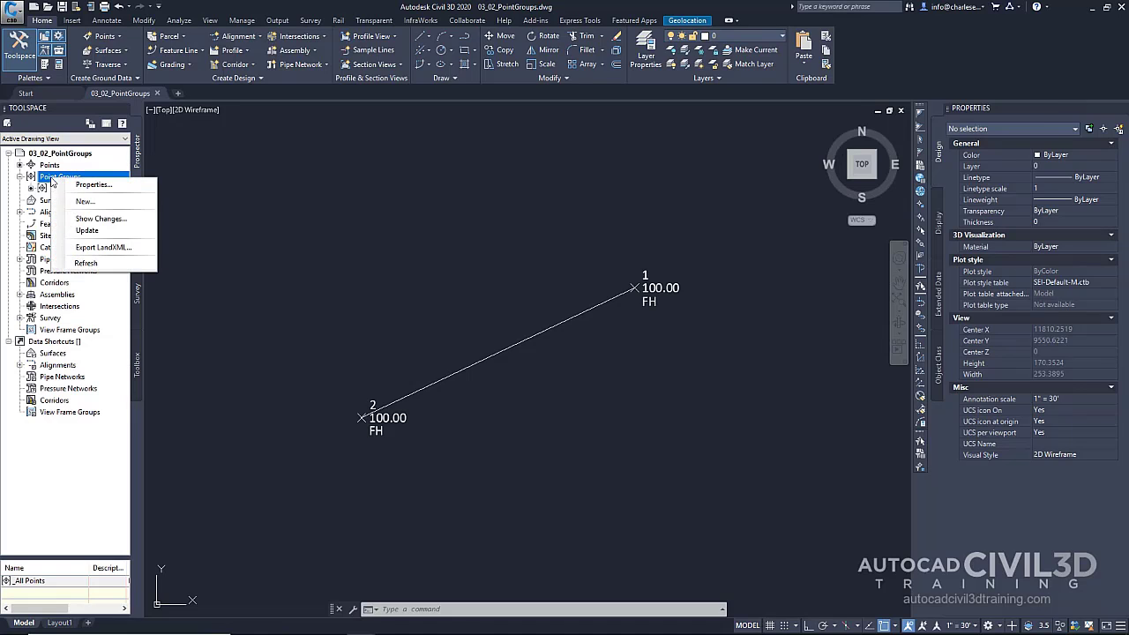
{"action": "left_click", "coordinate": [85, 203]}
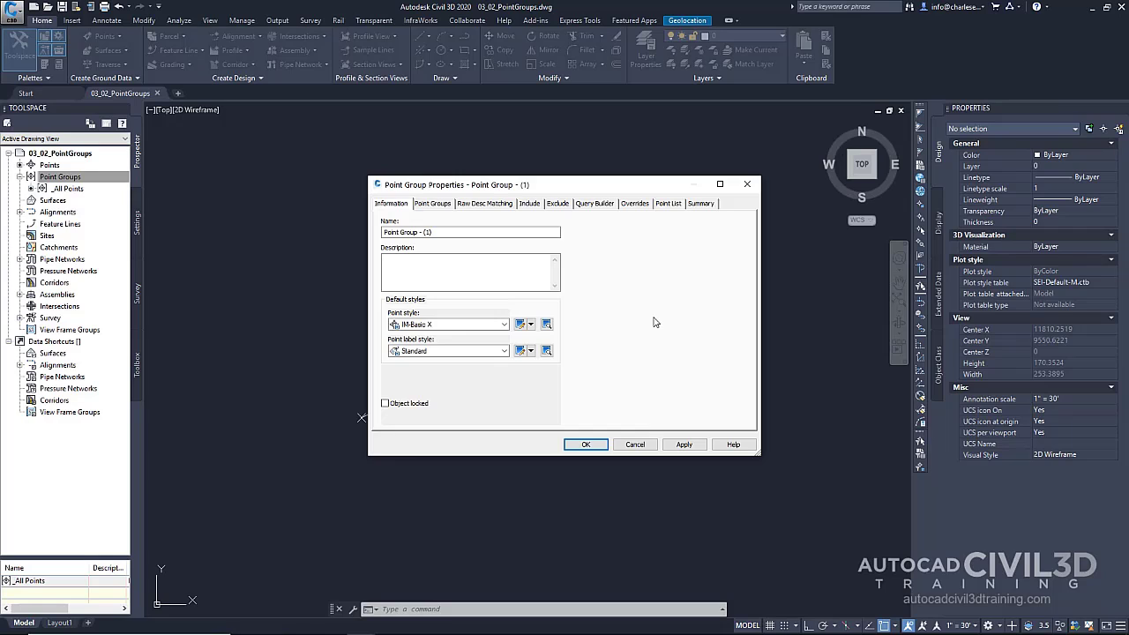
{"action": "left_click", "coordinate": [460, 232]}
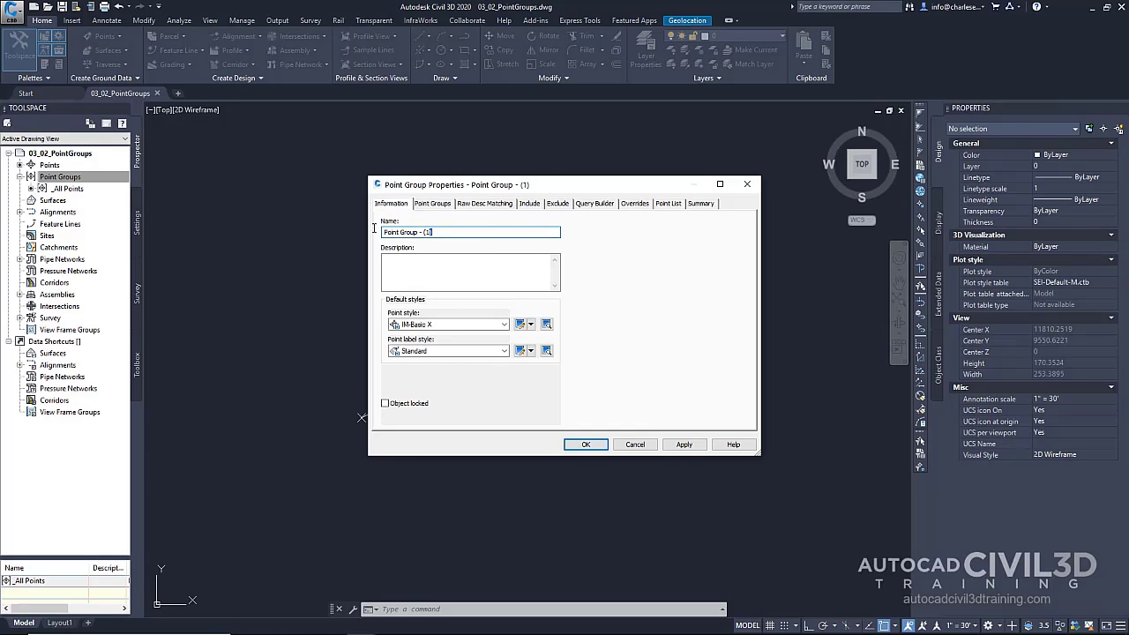
{"action": "left_click_drag", "start_coordinate": [374, 227], "coordinate": [309, 227]}
{"action": "type", "text": "Fire Hydrants"}
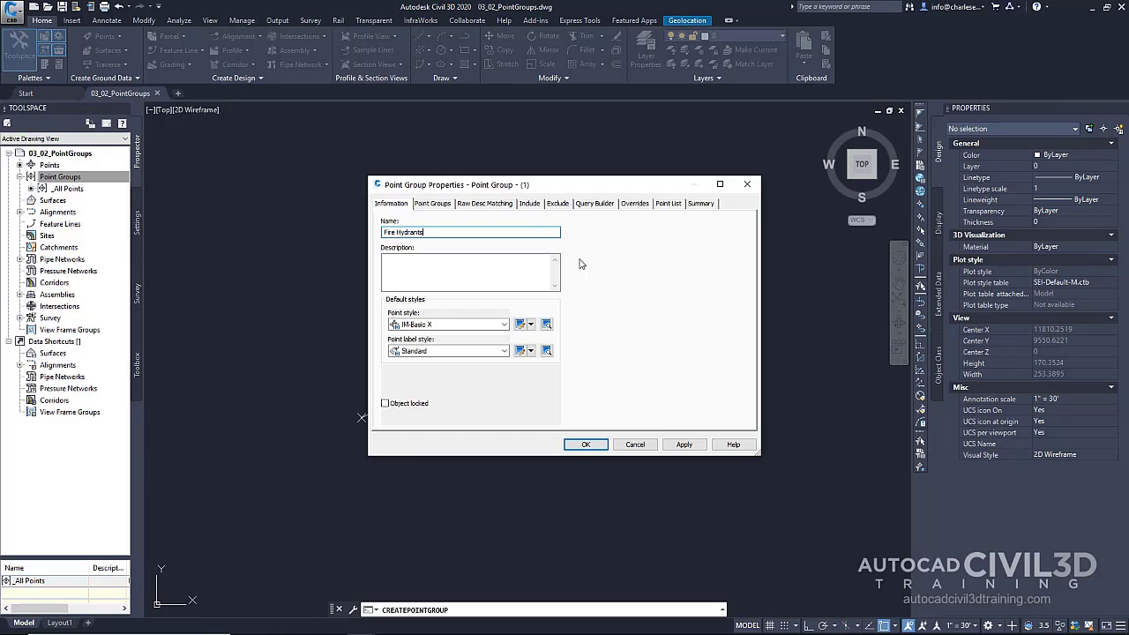
Set the Fire Hydrants group's default point style to IM-V-UTIL-WATR-HYDR and its point label style to Just Description (PED).
{"action": "left_click", "coordinate": [494, 327]}
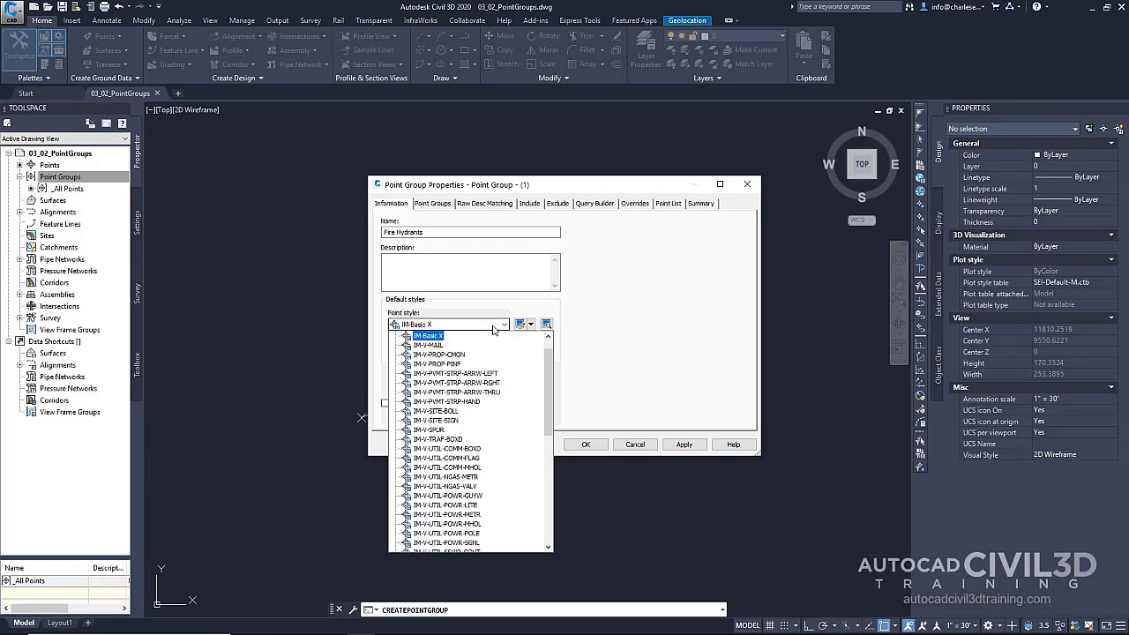
{"action": "scroll", "coordinate": [491, 379], "scroll_direction": "down", "scroll_amount": 6}
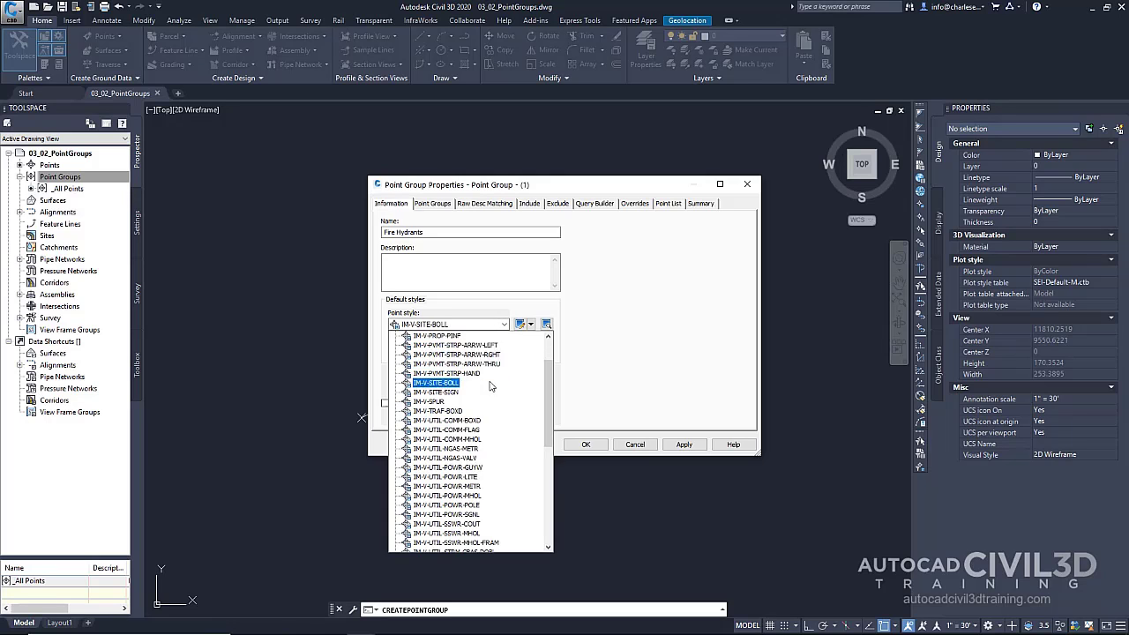
{"action": "scroll", "coordinate": [491, 390], "scroll_direction": "down", "scroll_amount": 1}
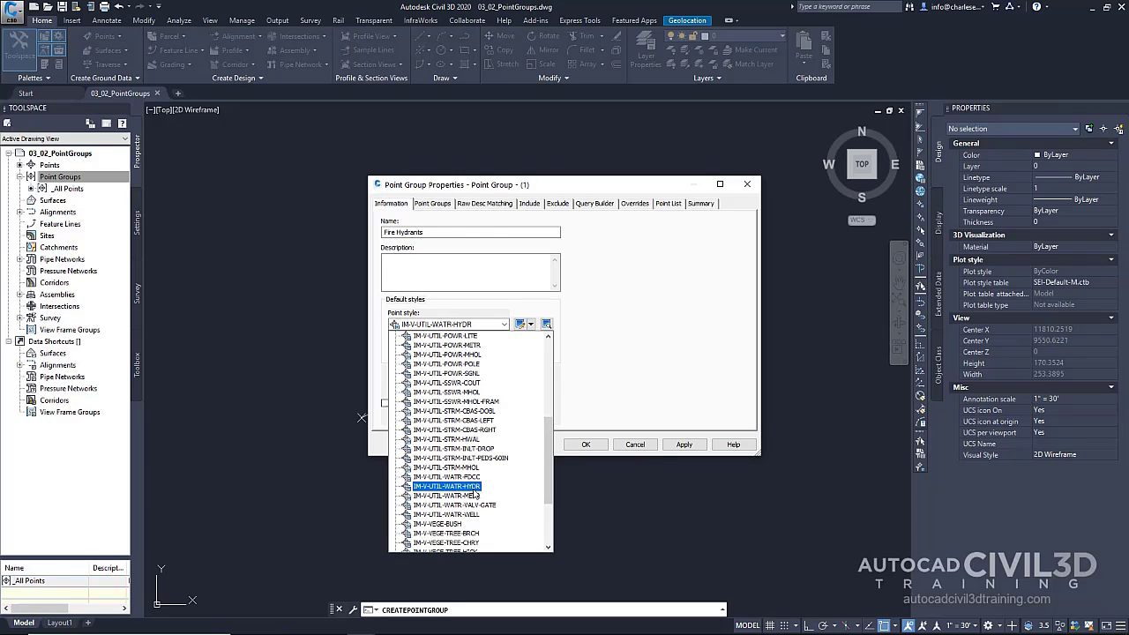
{"action": "left_click", "coordinate": [473, 488]}
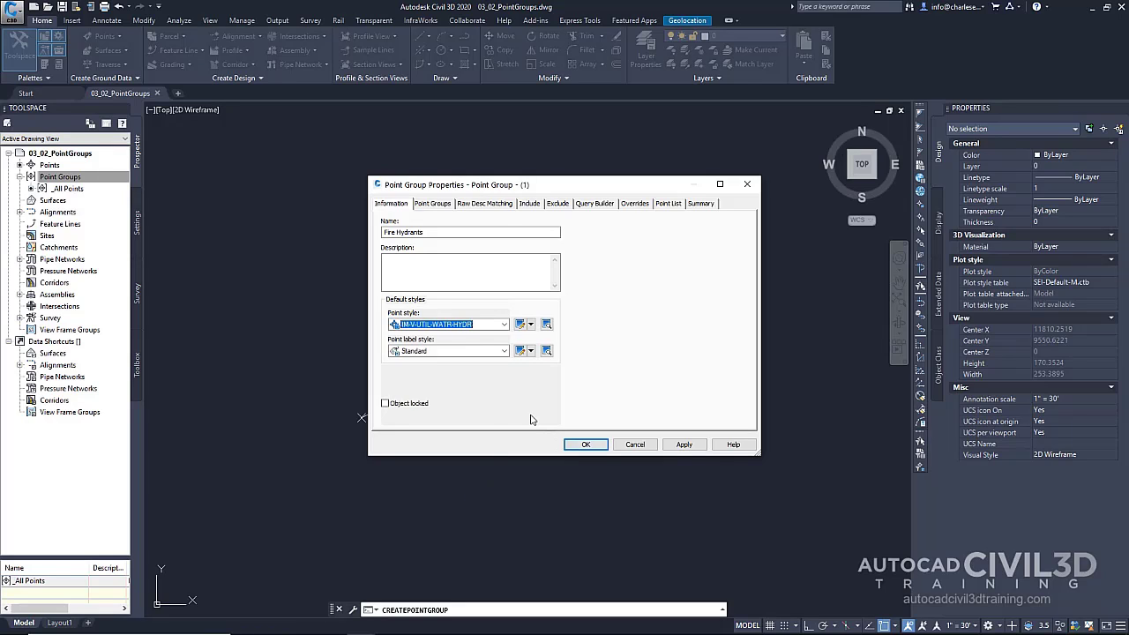
{"action": "left_click", "coordinate": [478, 351]}
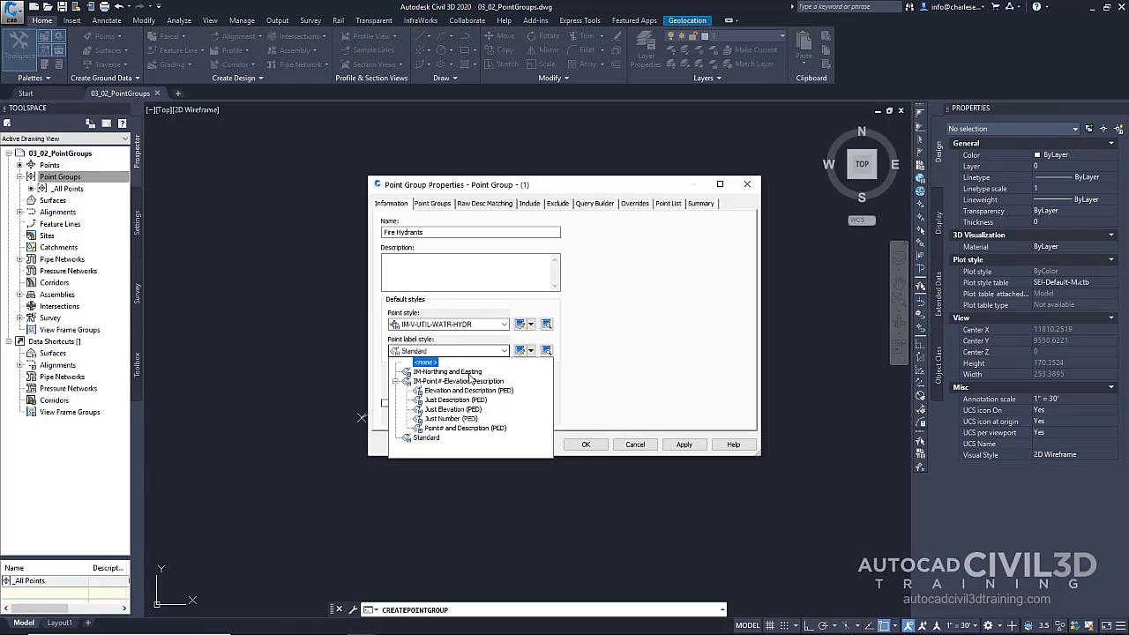
{"action": "left_click", "coordinate": [459, 401]}
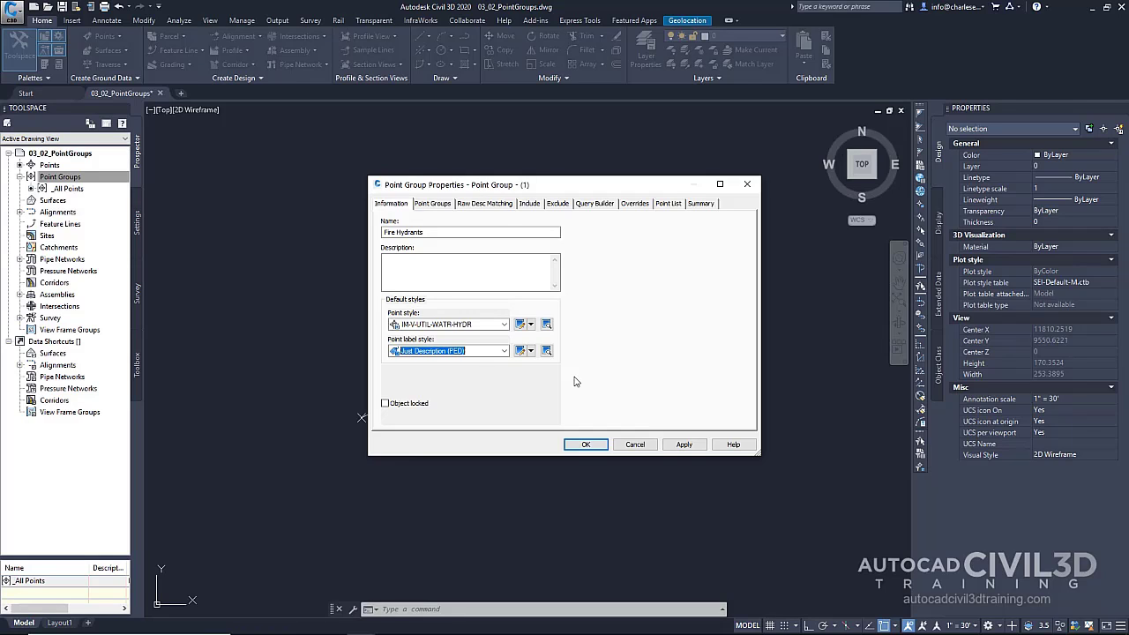
Include points with raw descriptions matching FH* and finish creating the Fire Hydrants group.
{"action": "left_click", "coordinate": [530, 203]}
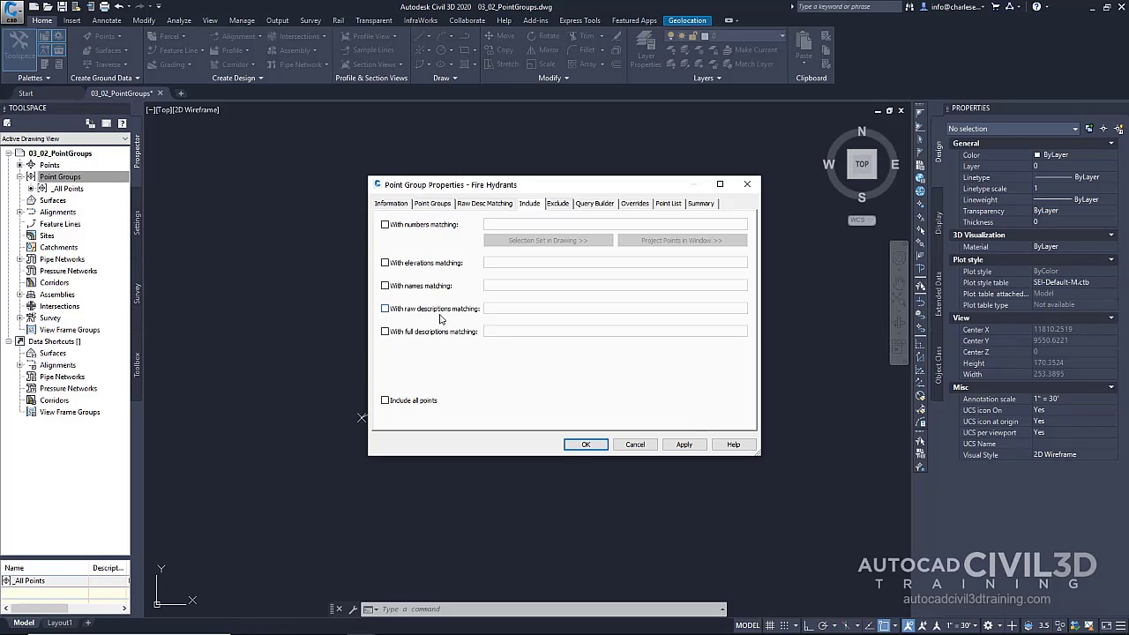
{"action": "left_click", "coordinate": [385, 308]}
{"action": "left_click", "coordinate": [495, 308]}
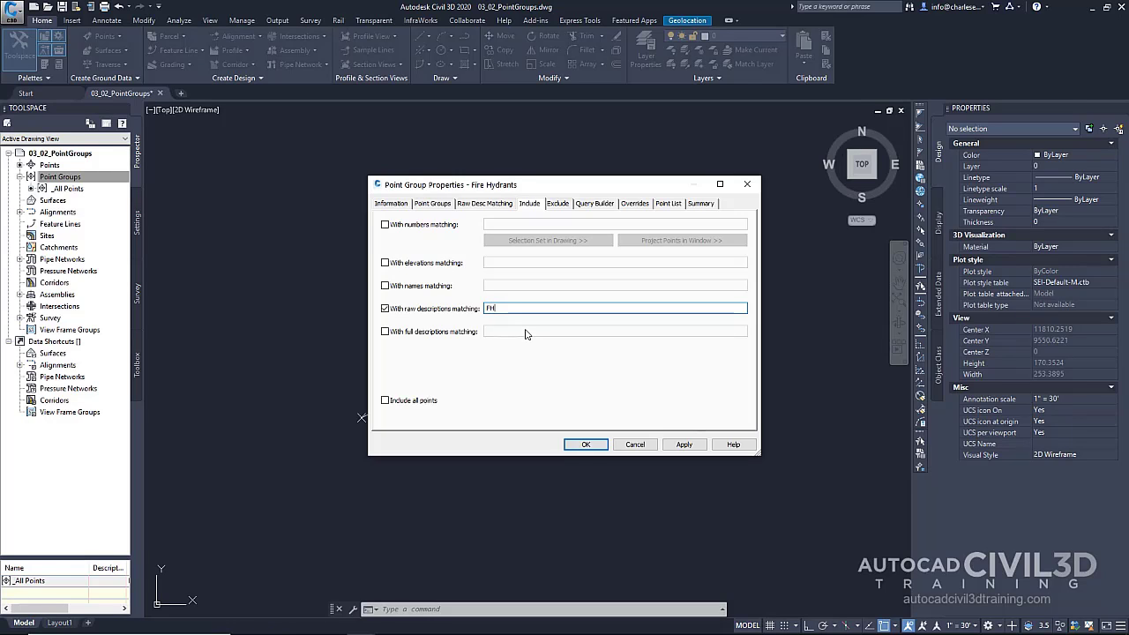
{"action": "type", "text": "*"}
{"action": "left_click", "coordinate": [587, 445]}
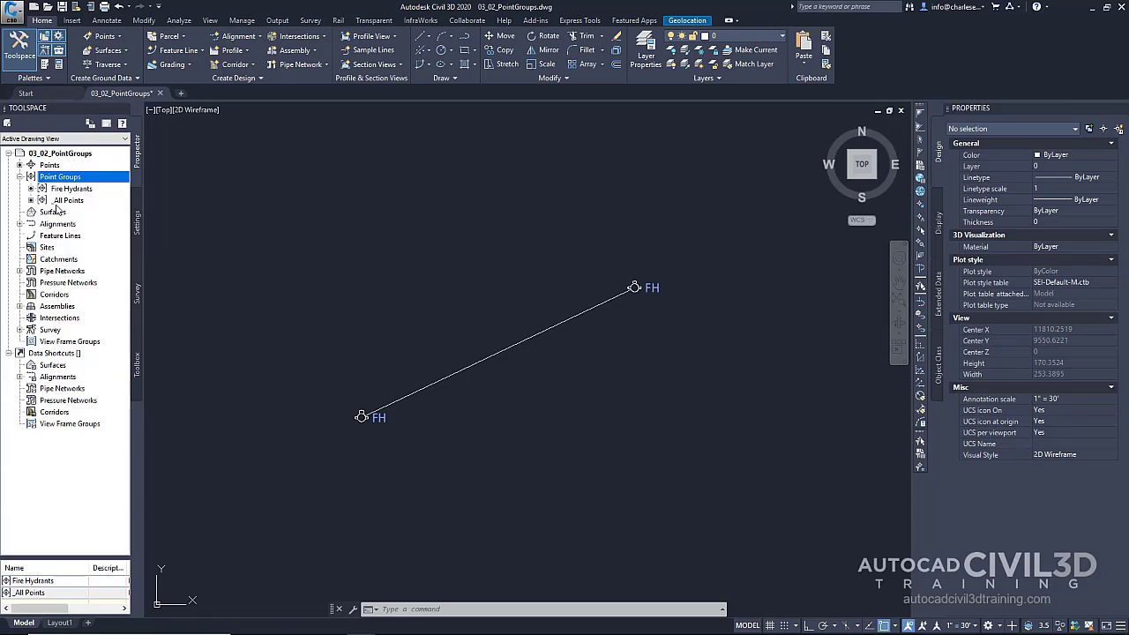
Enlarge the Toolspace item view and compare the points listed in the _All Points and Fire Hydrants groups.
{"action": "mouse_move", "coordinate": [57, 208]}
{"action": "left_click", "coordinate": [69, 202]}
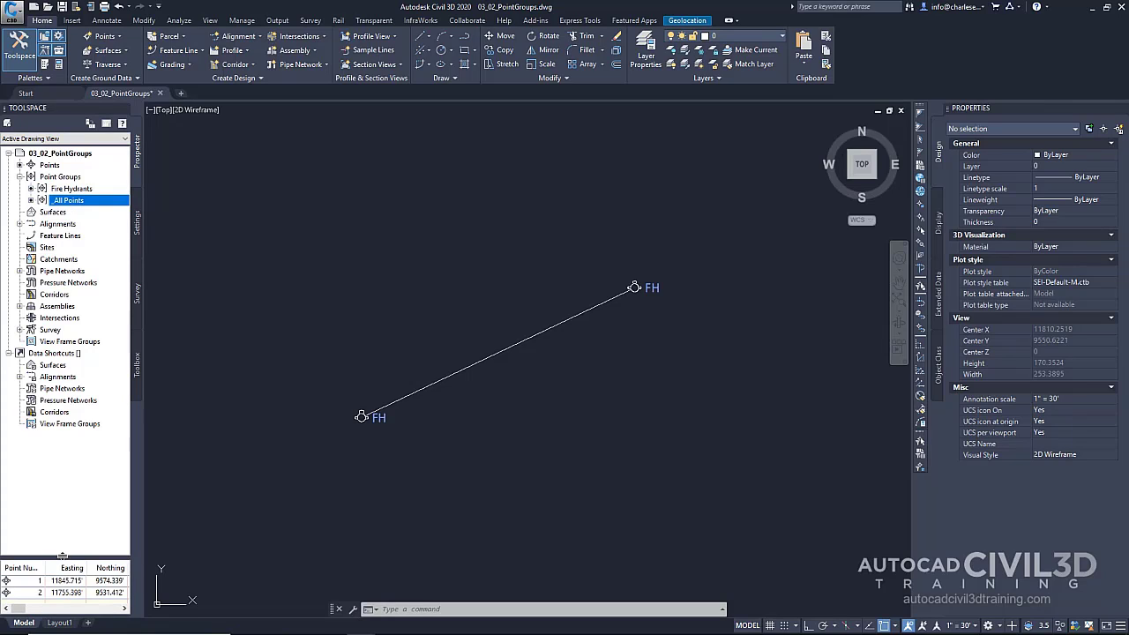
{"action": "left_click_drag", "start_coordinate": [63, 558], "coordinate": [66, 317]}
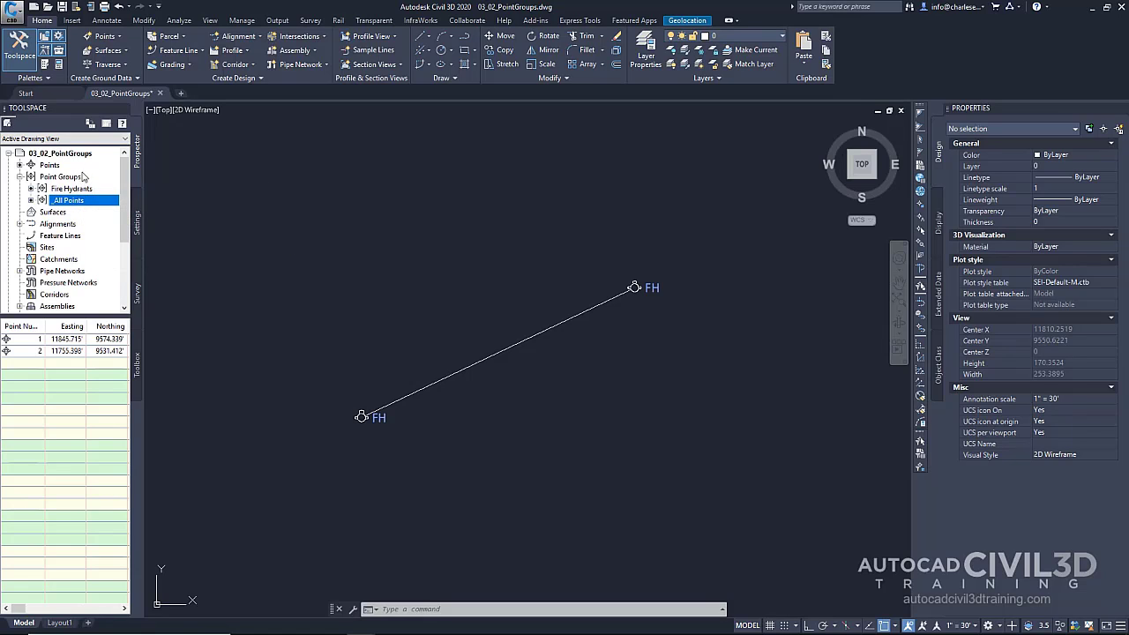
{"action": "left_click", "coordinate": [67, 189]}
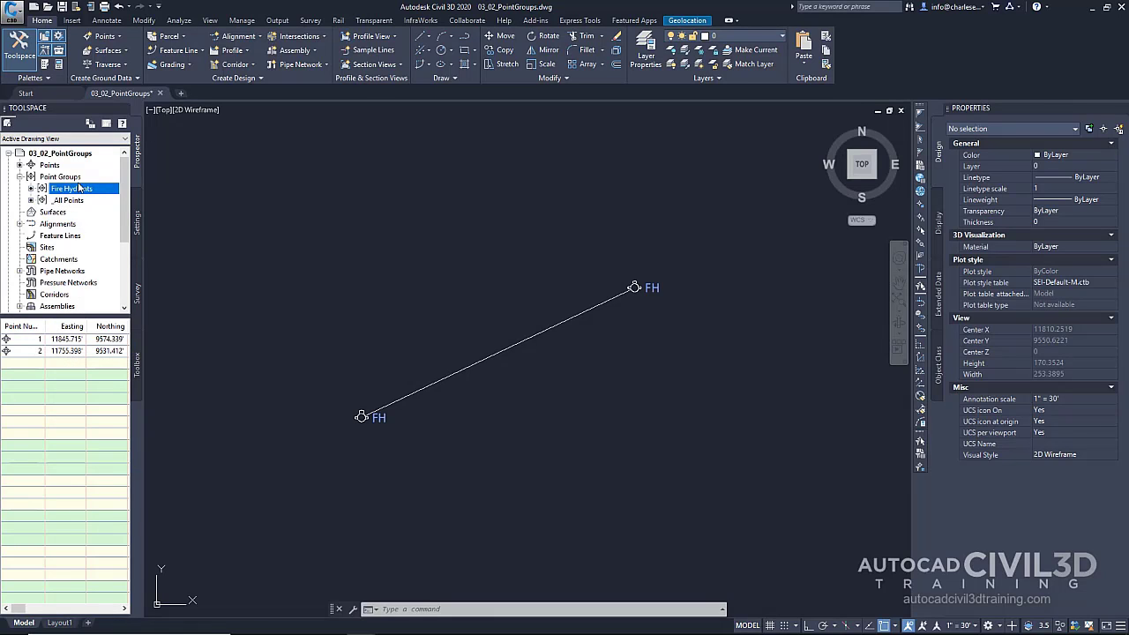
{"action": "mouse_move", "coordinate": [77, 188]}
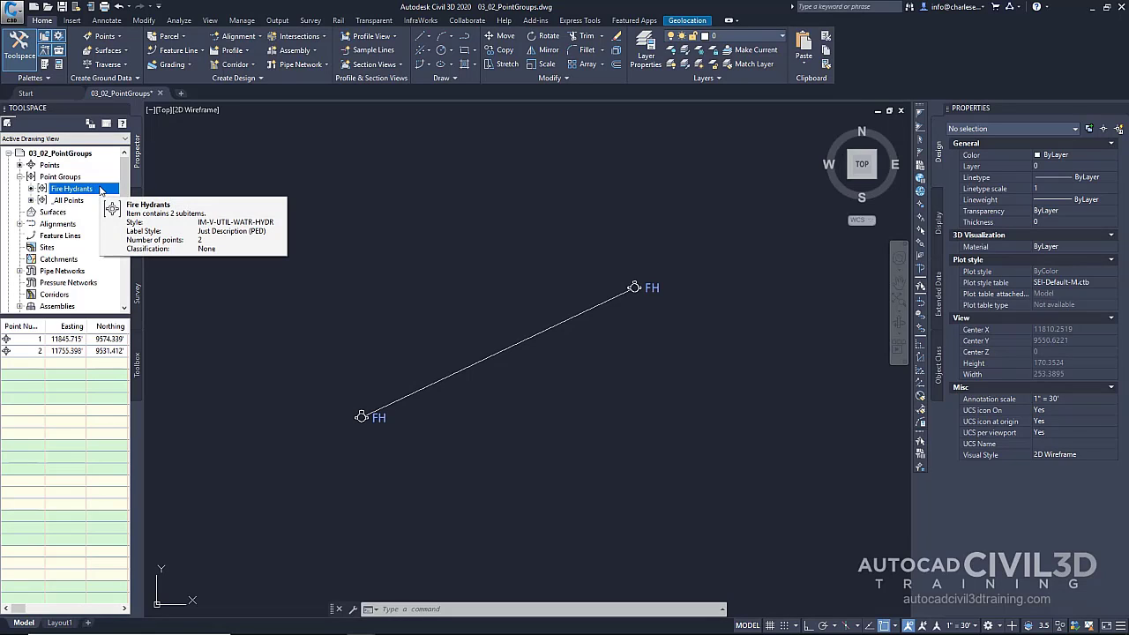
Select both hydrant COGO points in the drawing and review their style settings and primary point group.
{"action": "left_click", "coordinate": [365, 416]}
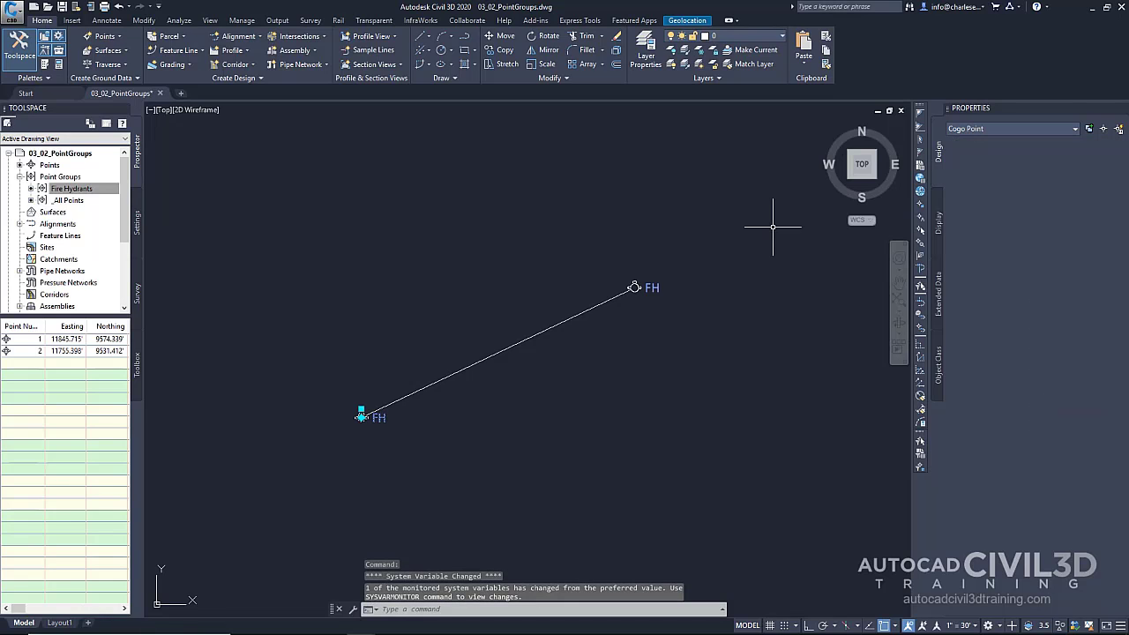
{"action": "left_click", "coordinate": [653, 287]}
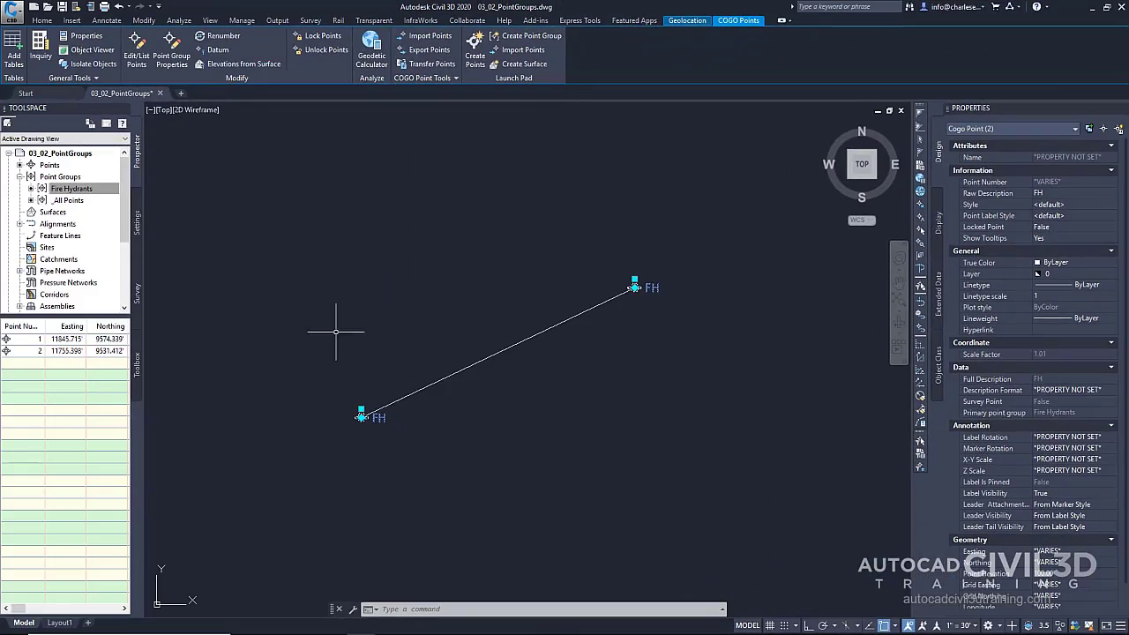
{"action": "left_click", "coordinate": [73, 190]}
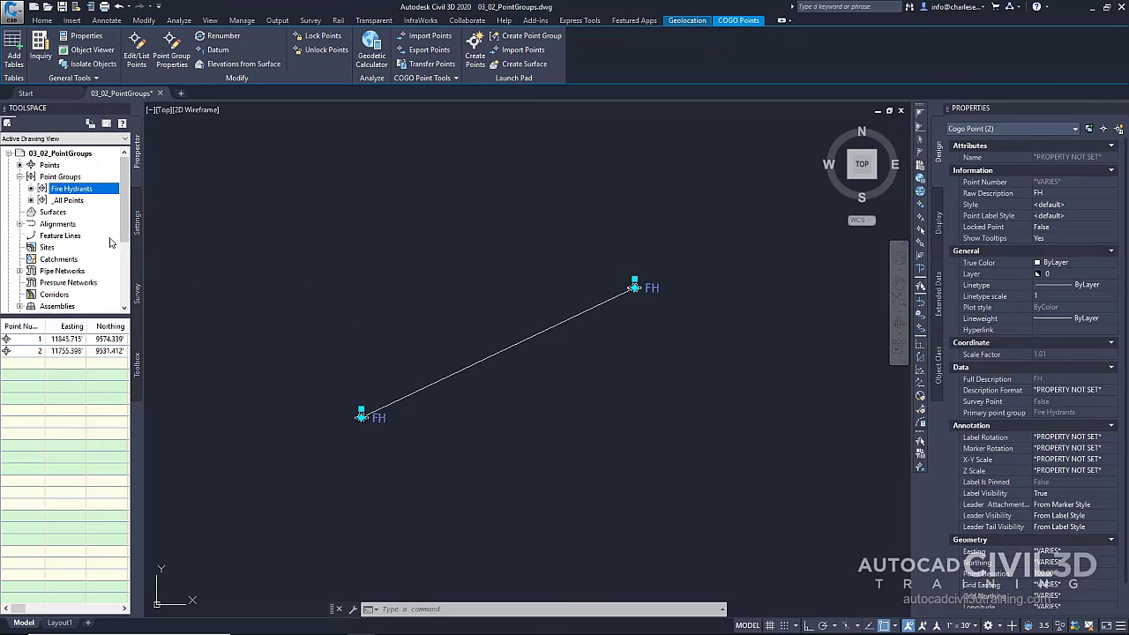
Move _All Points to the top of the point group display order, above Fire Hydrants, and apply the change.
{"action": "right_click", "coordinate": [55, 177]}
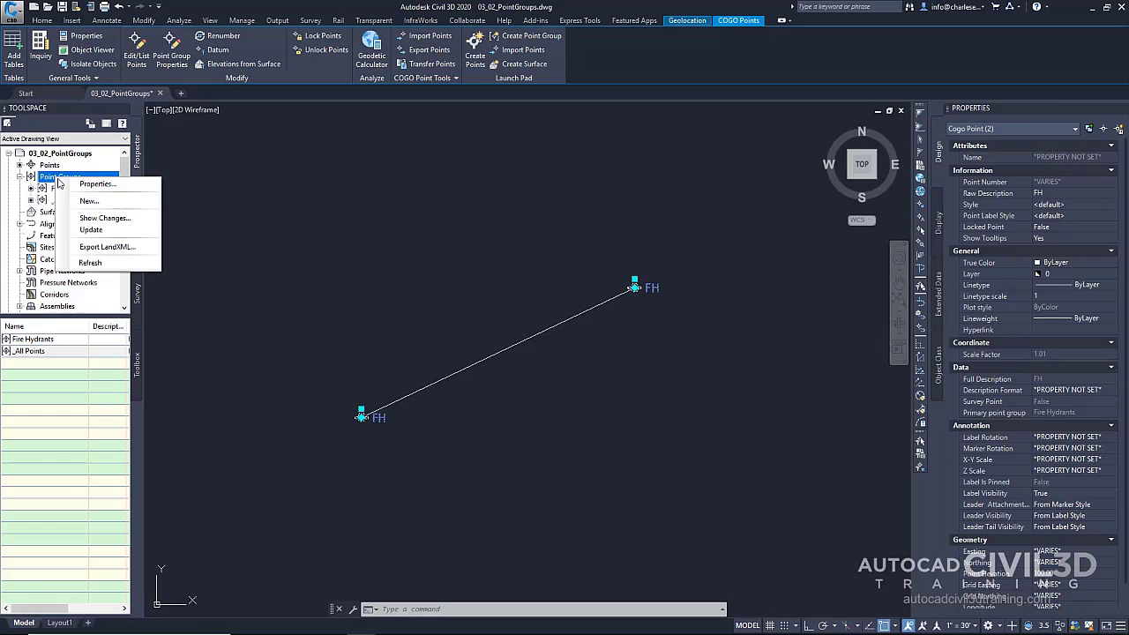
{"action": "left_click", "coordinate": [83, 185]}
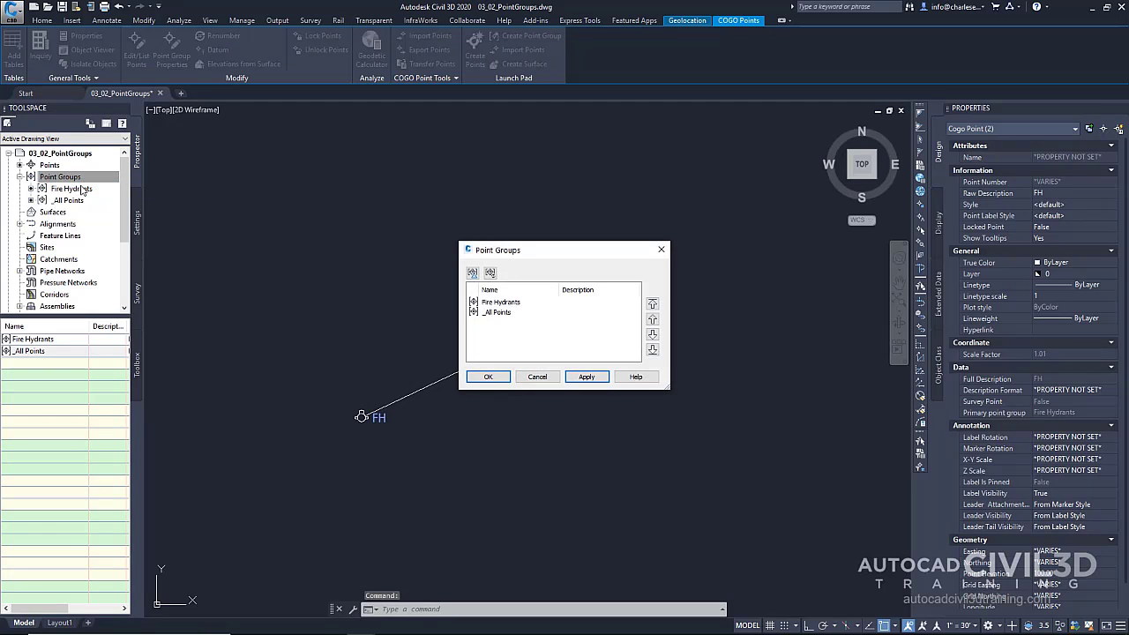
{"action": "left_click", "coordinate": [496, 314]}
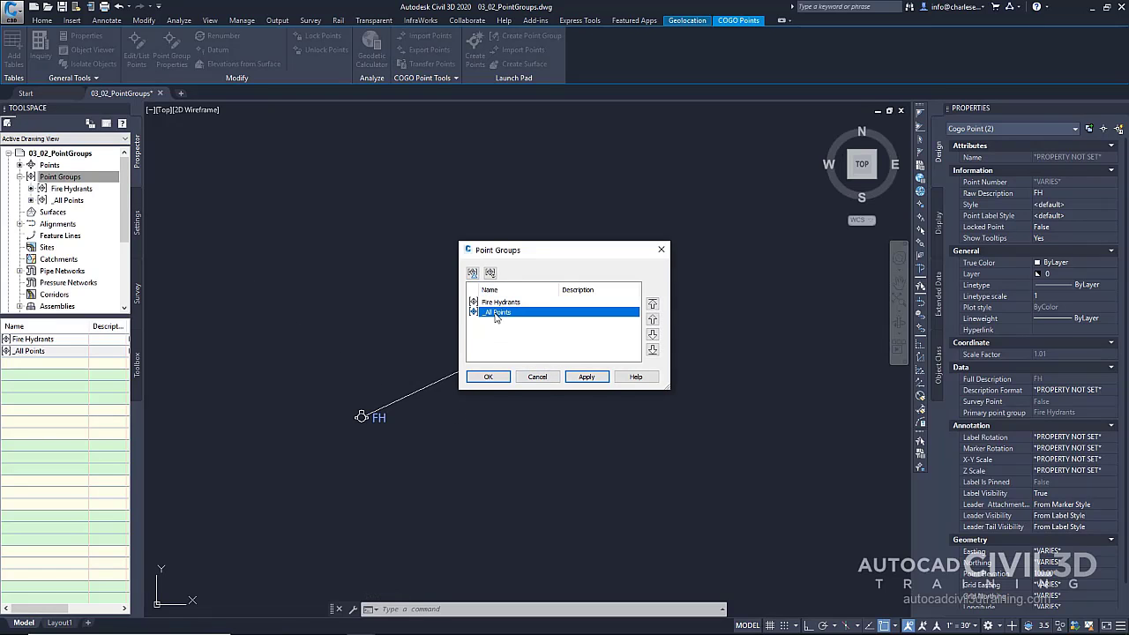
{"action": "left_click", "coordinate": [653, 304]}
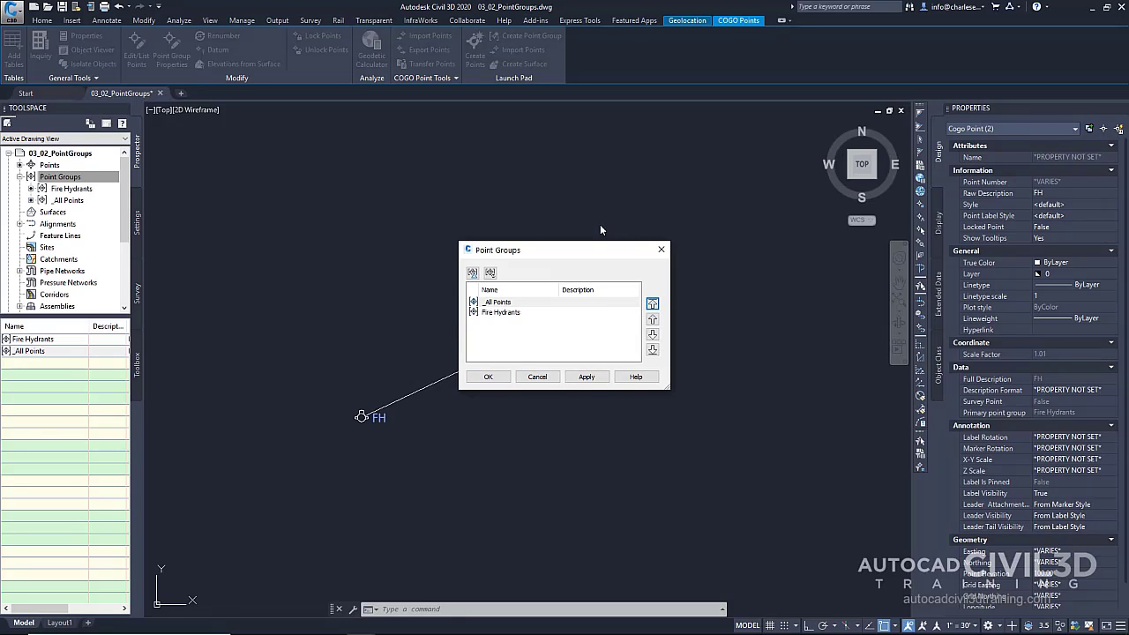
{"action": "left_click_drag", "start_coordinate": [582, 249], "coordinate": [388, 200]}
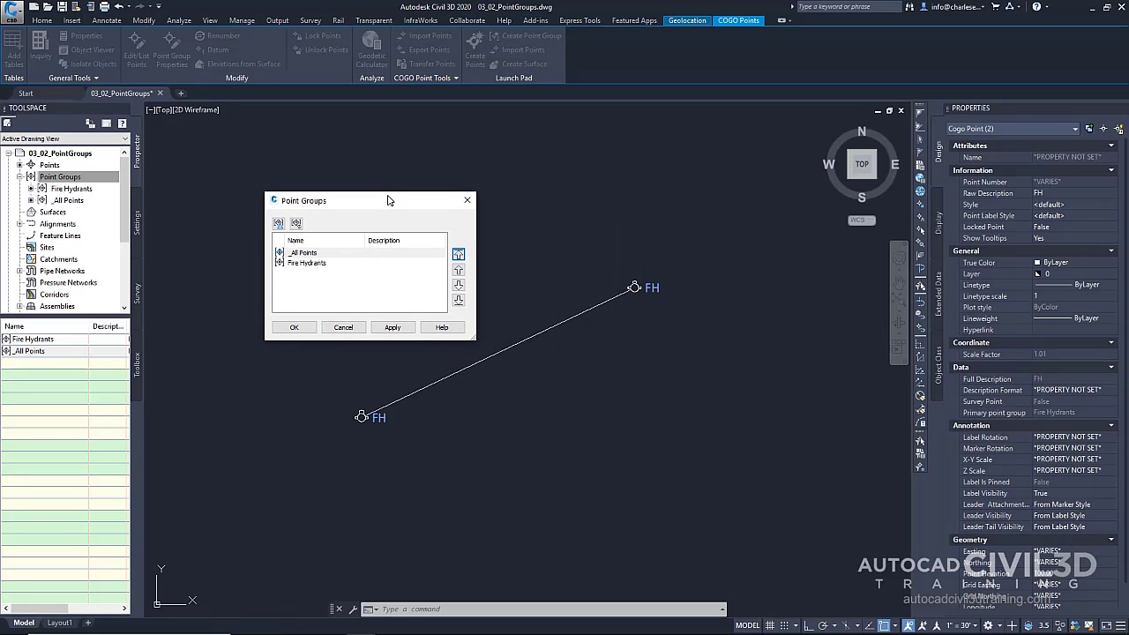
{"action": "left_click", "coordinate": [394, 327]}
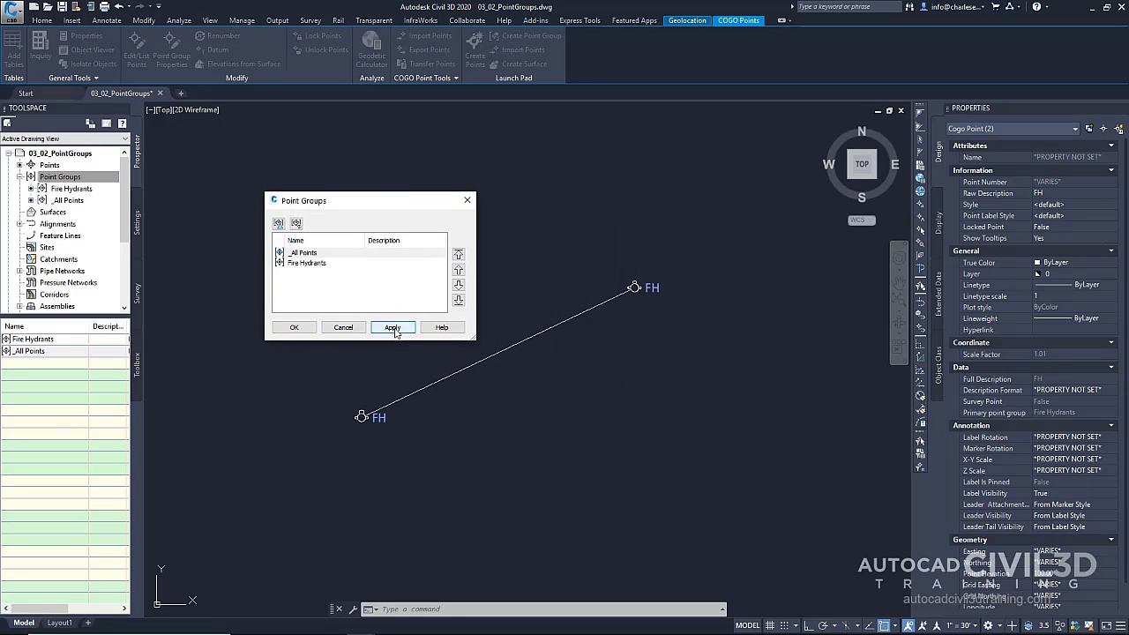
{"action": "left_click", "coordinate": [294, 327]}
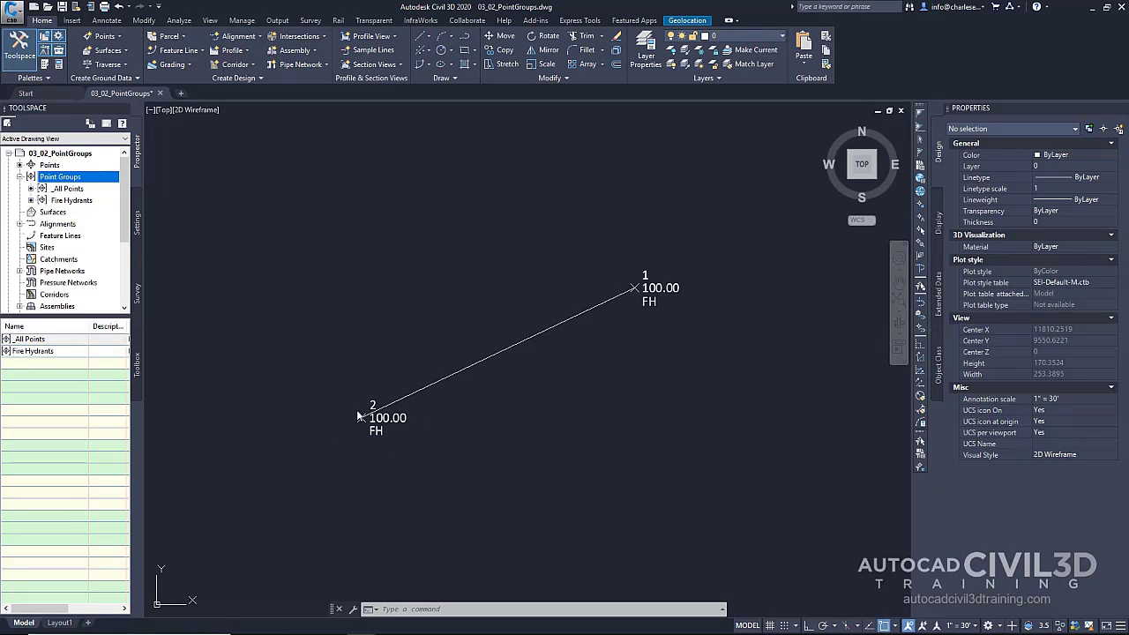
Select both hydrant COGO points in the drawing and override their point style with IM-V-UTIL-WATR-HYDR.
{"action": "left_click", "coordinate": [67, 189]}
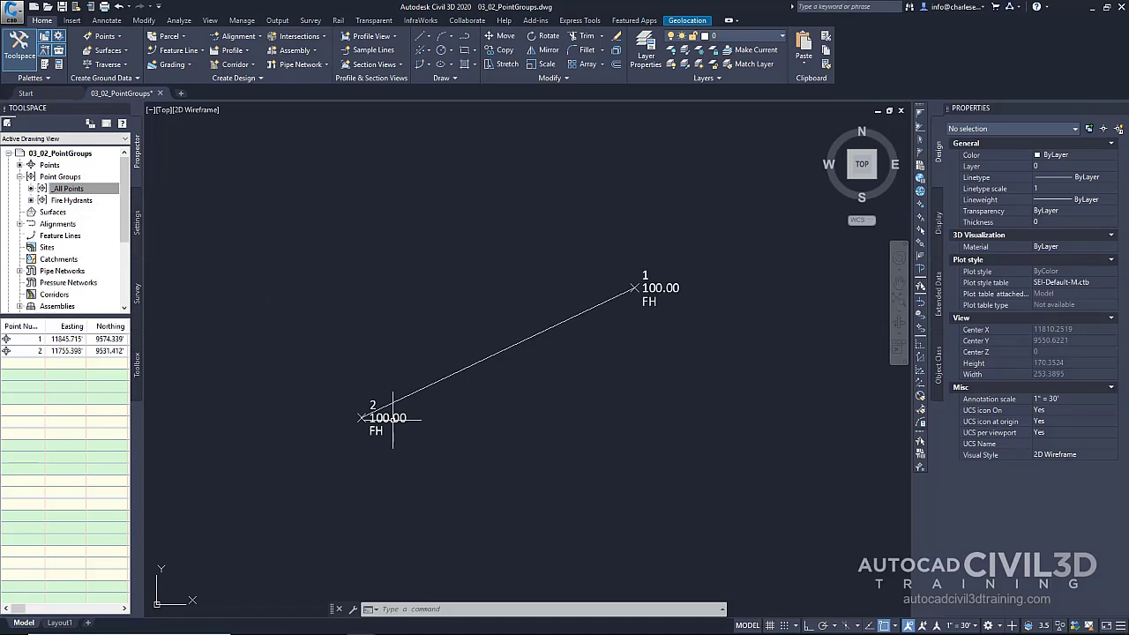
{"action": "left_click", "coordinate": [362, 418]}
{"action": "left_click", "coordinate": [673, 288]}
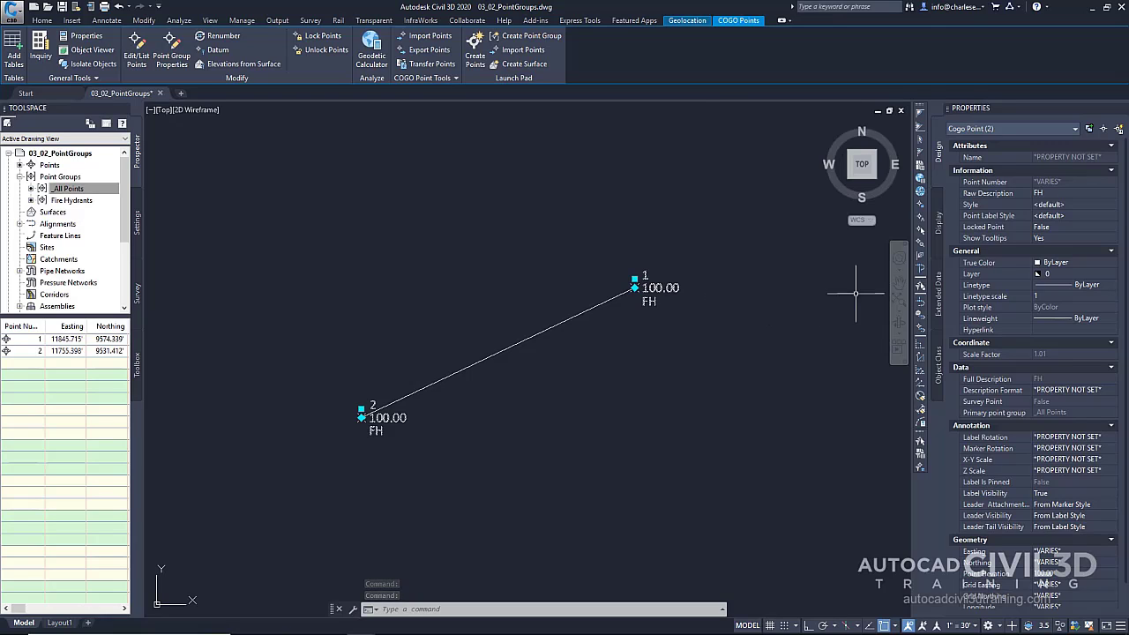
{"action": "left_click", "coordinate": [1083, 205]}
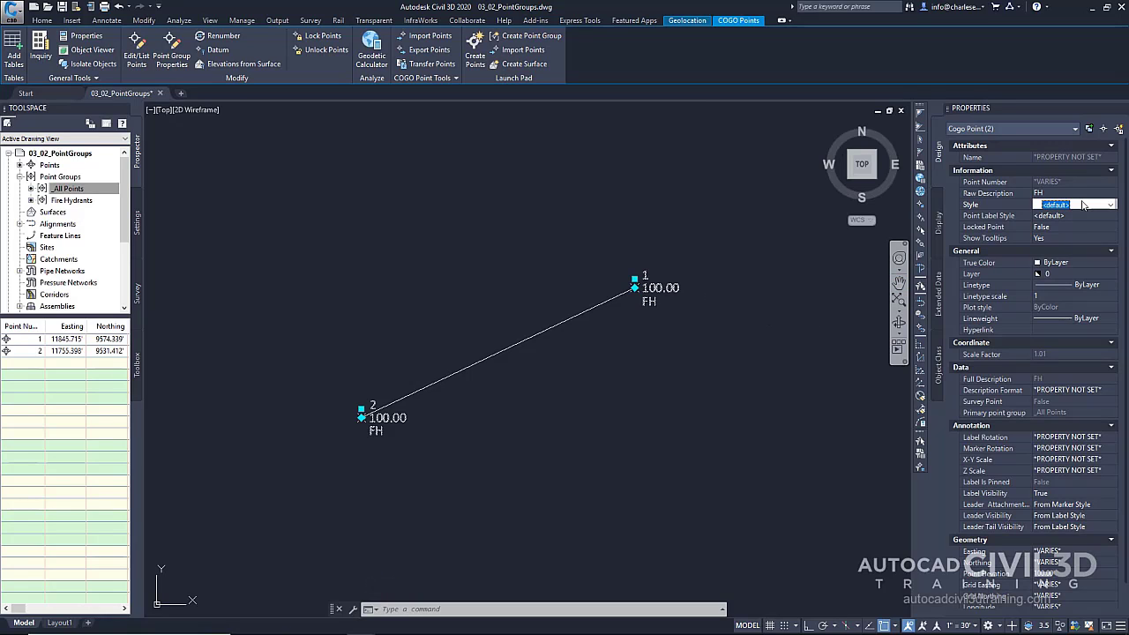
{"action": "left_click", "coordinate": [1111, 204]}
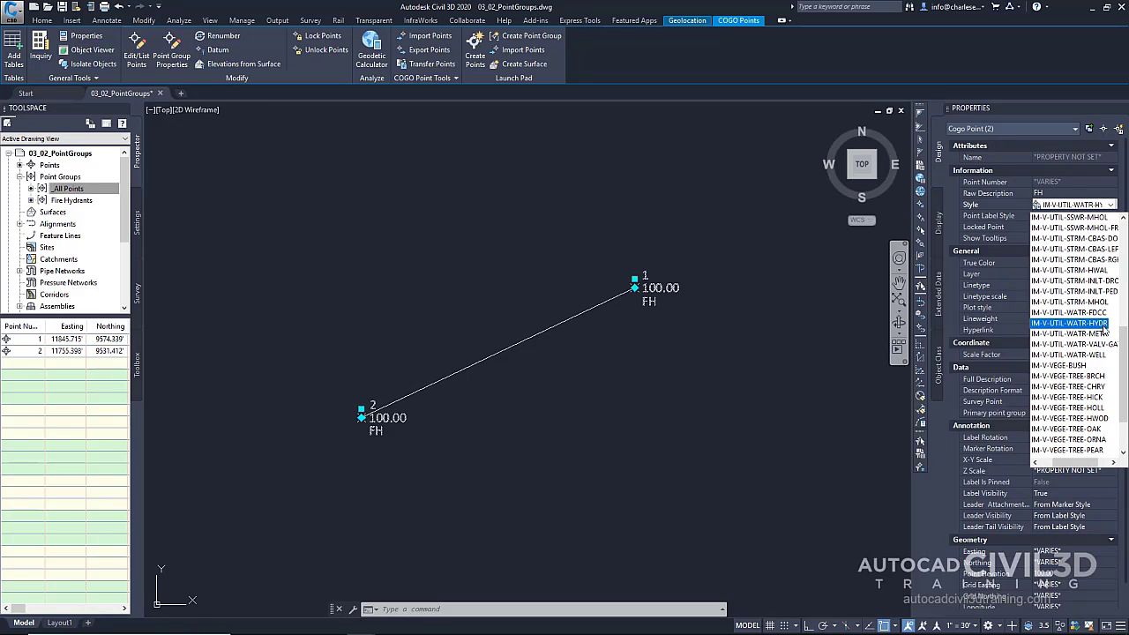
{"action": "left_click", "coordinate": [1103, 324]}
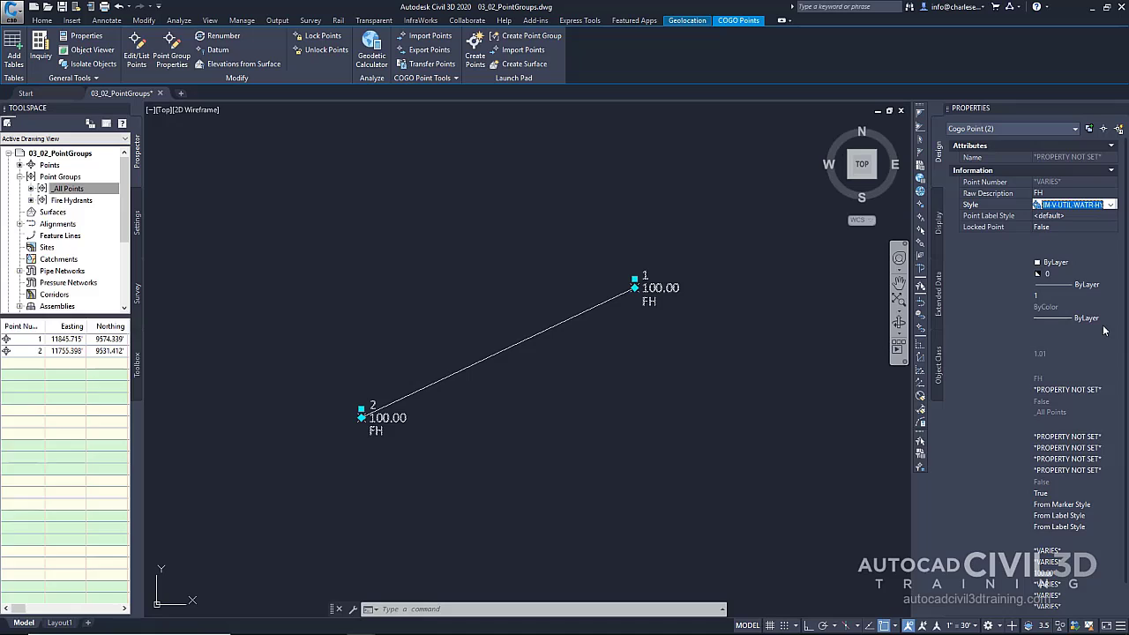
Override the point label style of both selected hydrant points with Just Description (PED) and clear the selection.
{"action": "left_click", "coordinate": [1089, 220]}
{"action": "left_click", "coordinate": [1113, 216]}
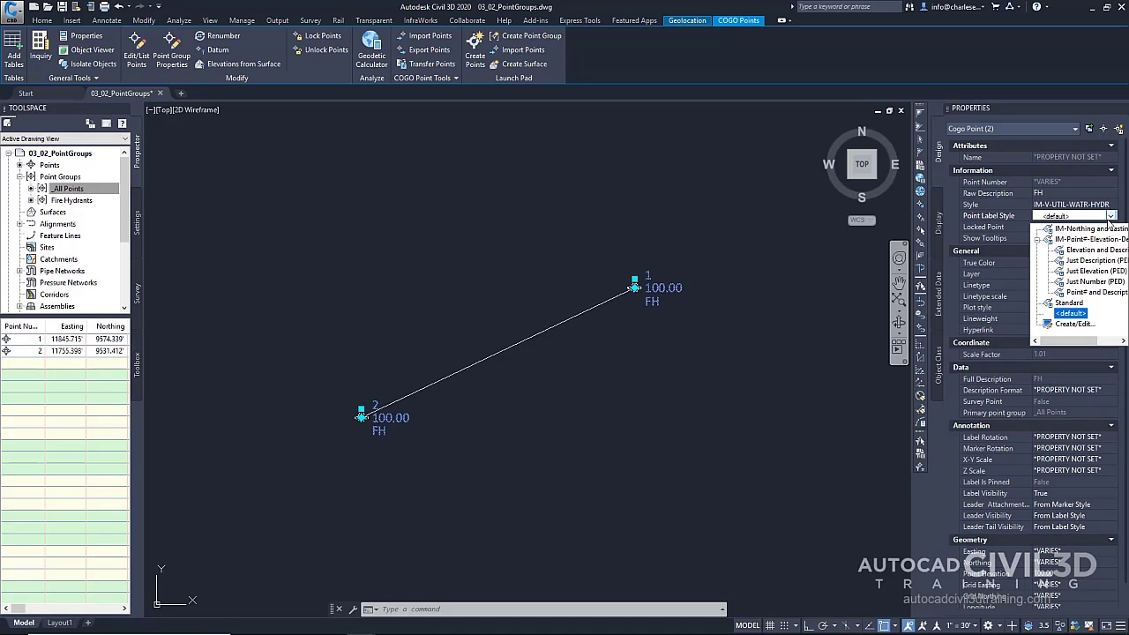
{"action": "left_click", "coordinate": [1072, 261]}
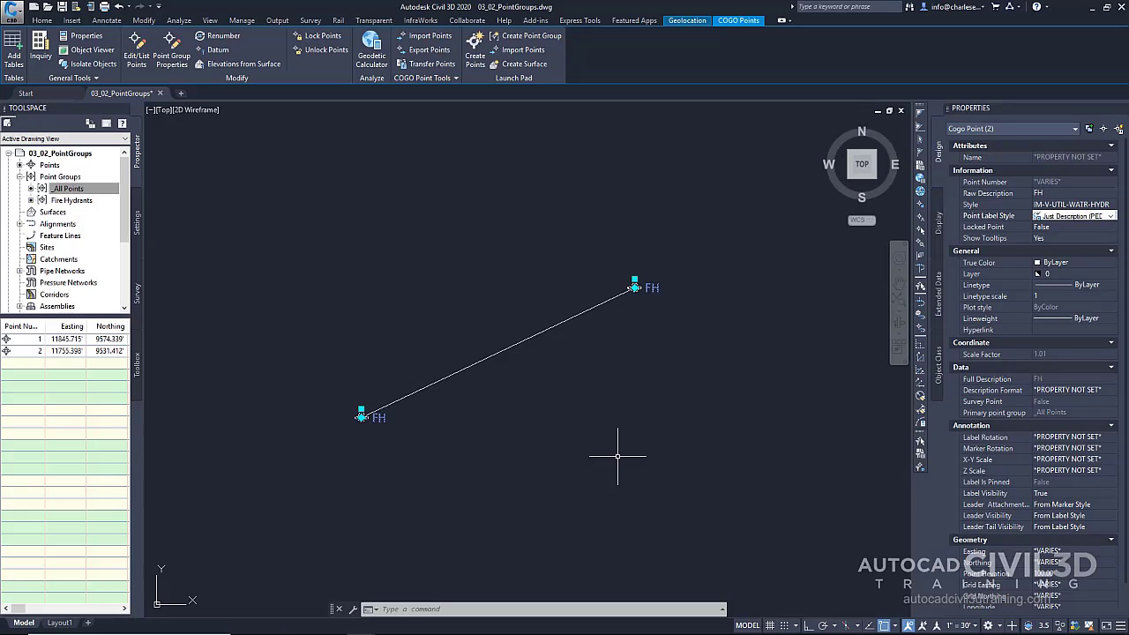
{"action": "key", "text": "Escape"}
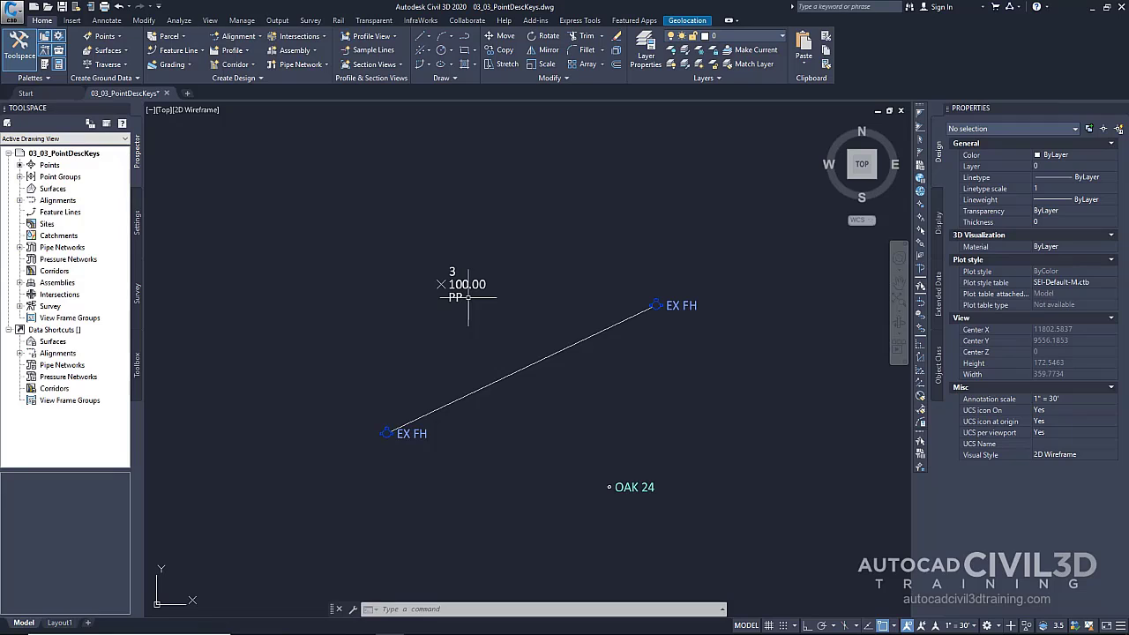
Open the keys of the IM-V-Basic description key set for editing and move the editor clear of the PP point.
{"action": "left_click", "coordinate": [138, 225]}
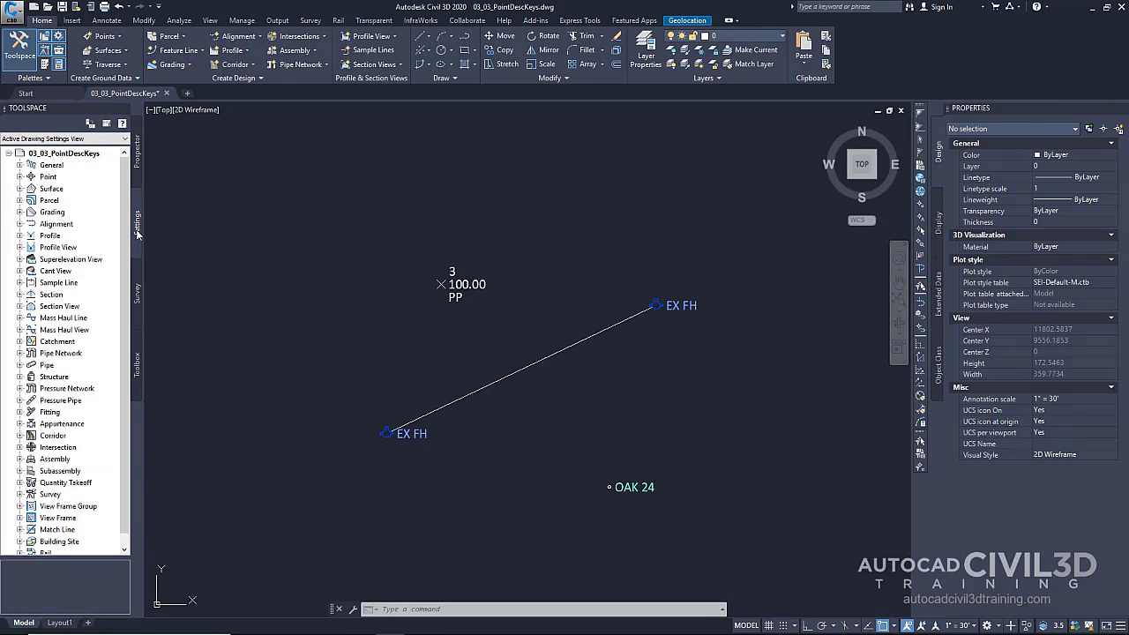
{"action": "left_click", "coordinate": [20, 177]}
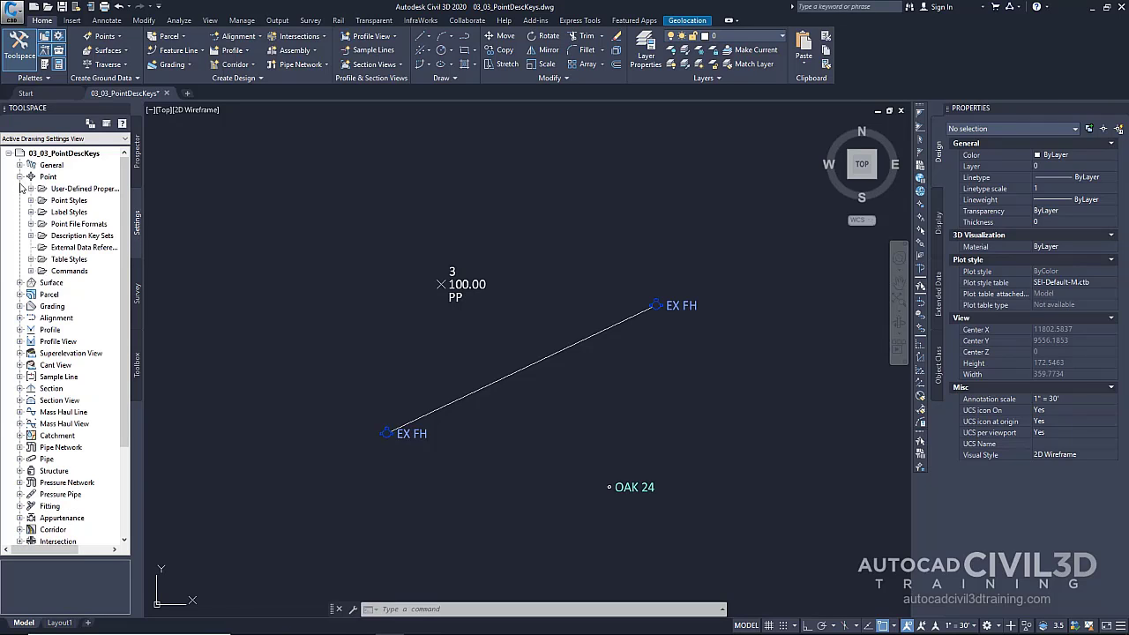
{"action": "left_click", "coordinate": [31, 237]}
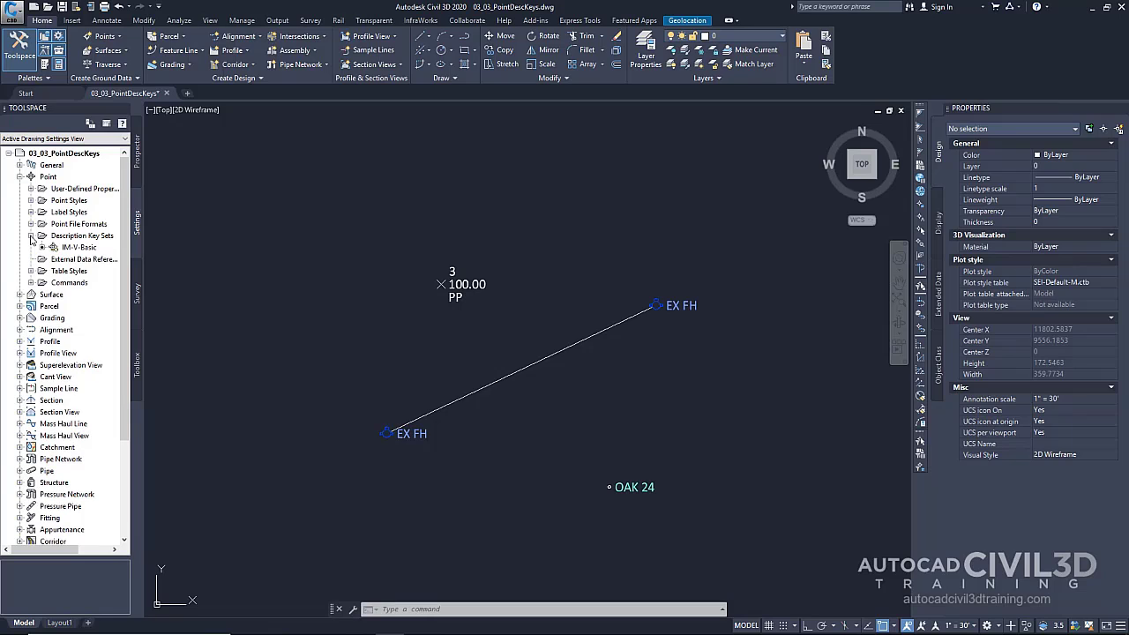
{"action": "right_click", "coordinate": [86, 249]}
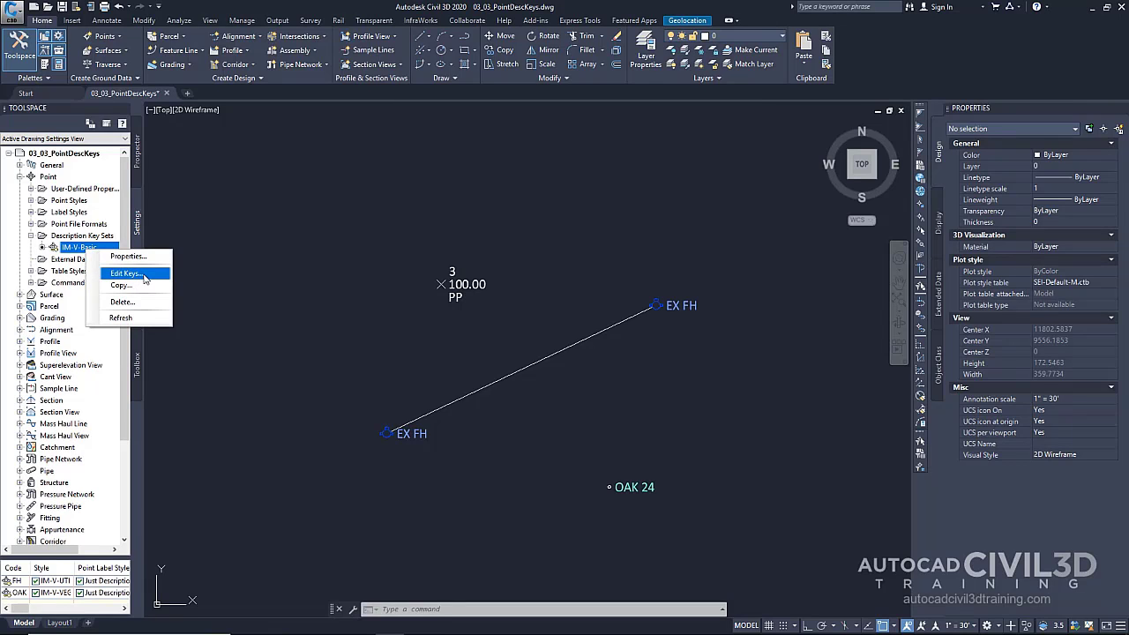
{"action": "left_click", "coordinate": [128, 273]}
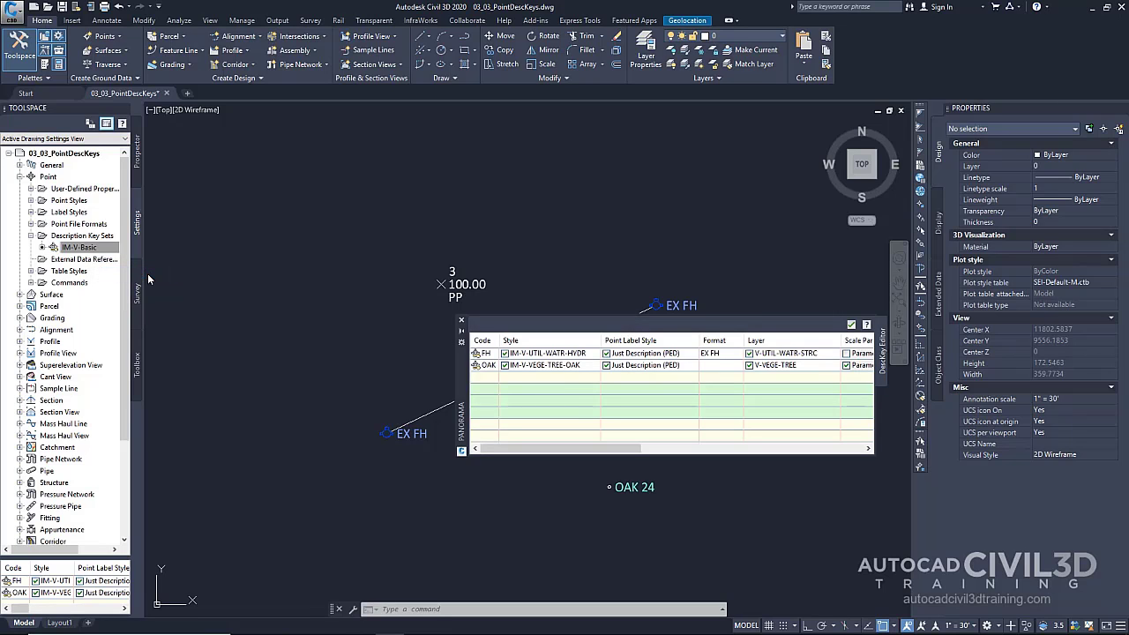
{"action": "mouse_move", "coordinate": [464, 372]}
{"action": "left_mouse_down"}
{"action": "mouse_move", "coordinate": [465, 385]}
{"action": "mouse_move", "coordinate": [365, 219]}
{"action": "mouse_move", "coordinate": [435, 391]}
{"action": "mouse_move", "coordinate": [453, 406]}
{"action": "left_mouse_up"}
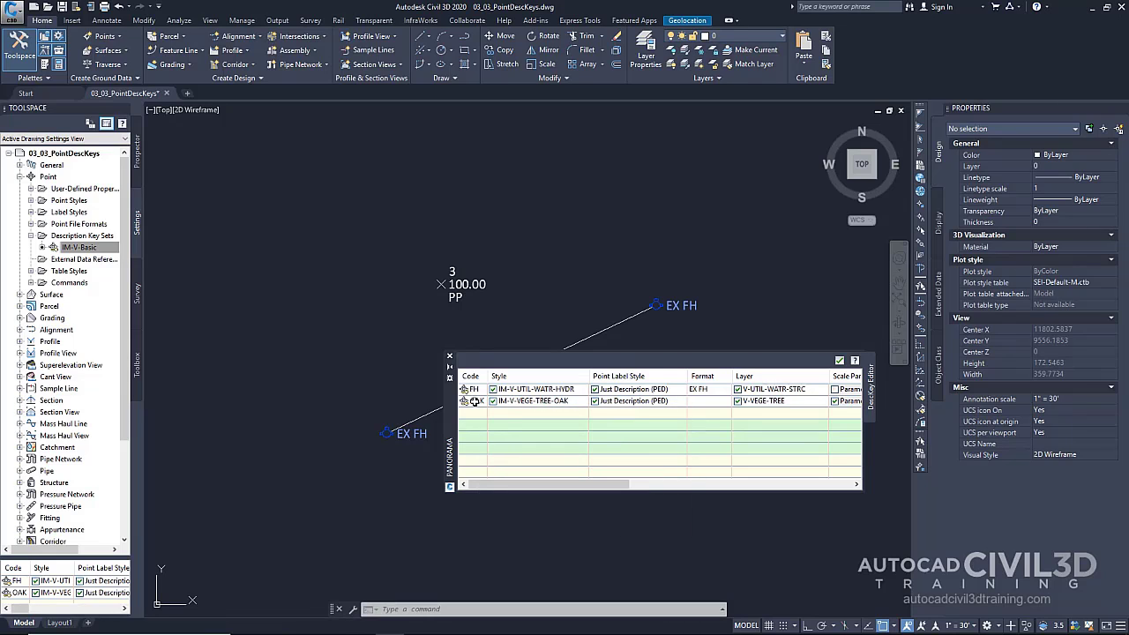
Add a new description key to the IM-V-Basic set with the code PP.
{"action": "right_click", "coordinate": [474, 401]}
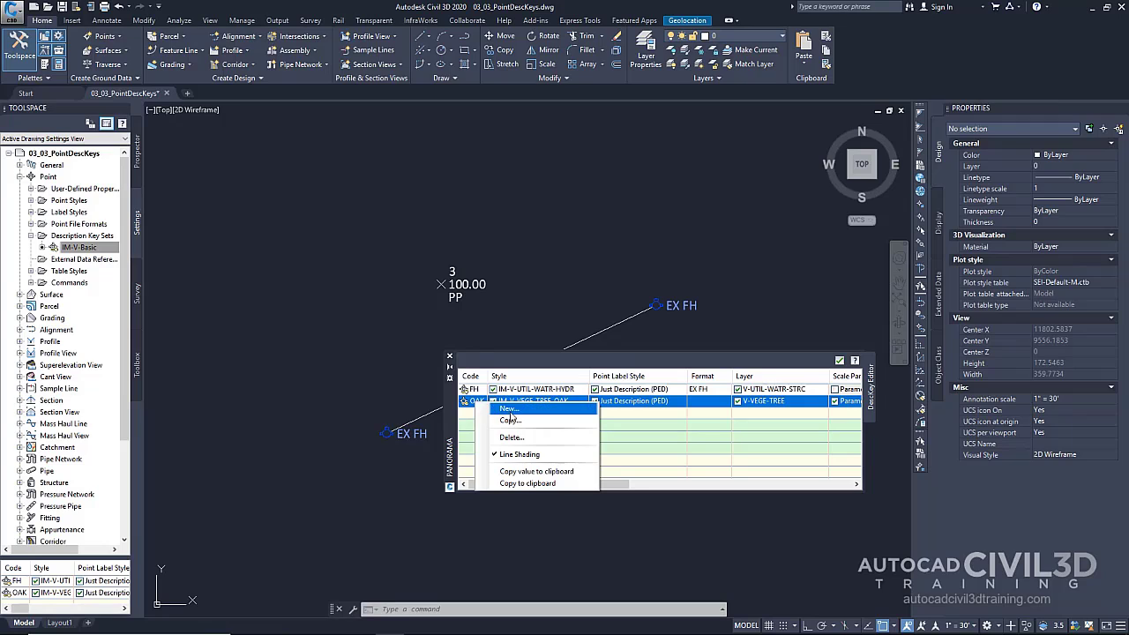
{"action": "left_click", "coordinate": [510, 410]}
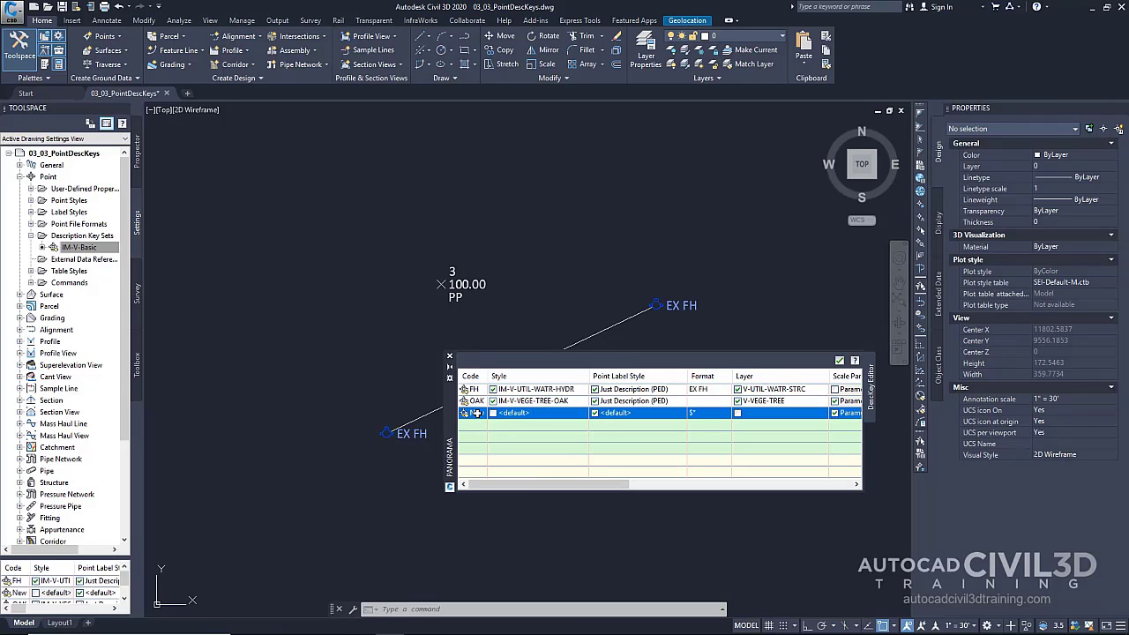
{"action": "double_click", "coordinate": [477, 412]}
{"action": "type", "text": "PP"}
{"action": "key", "text": "Return"}
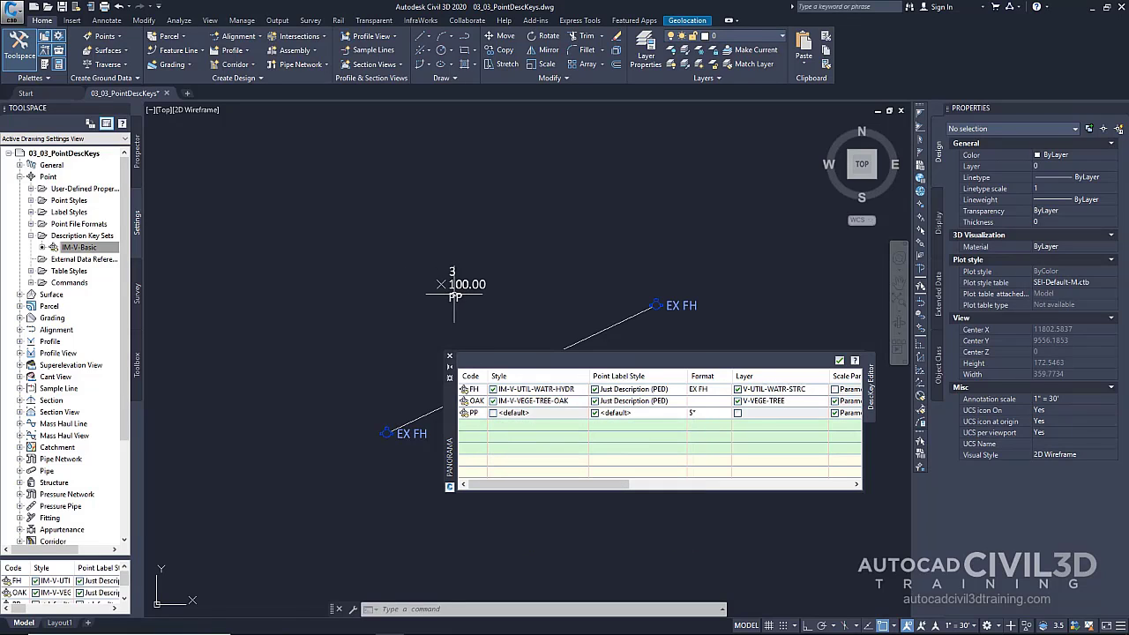
Enable the style override for the PP key and assign the point style IM-V-UTIL-POWR-POLE.
{"action": "left_click", "coordinate": [493, 413]}
{"action": "left_click", "coordinate": [495, 412]}
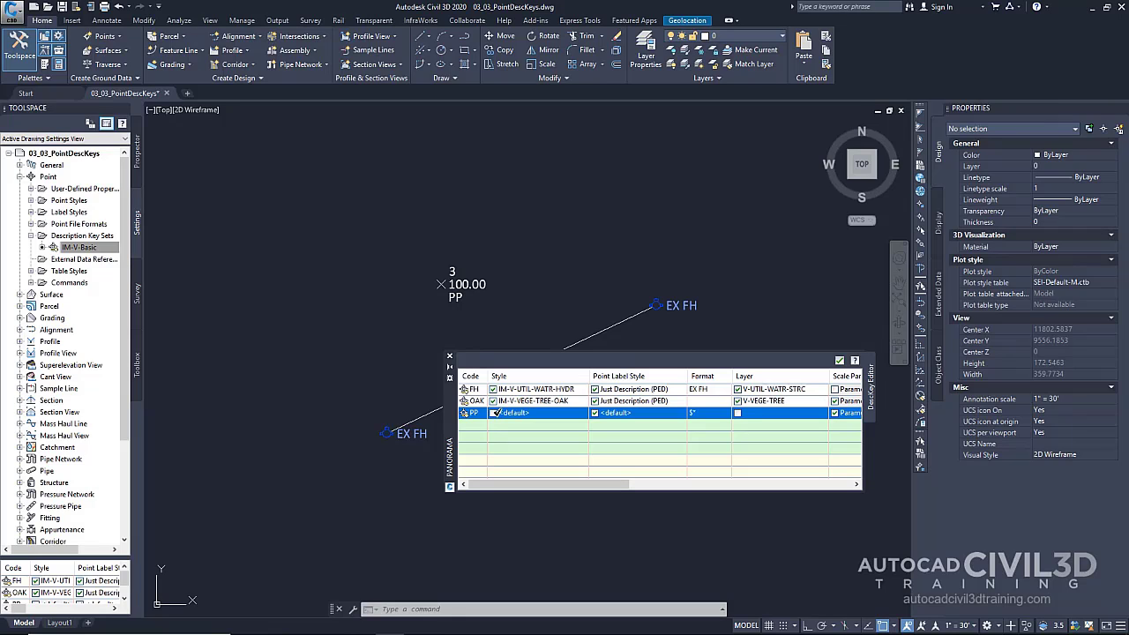
{"action": "left_click", "coordinate": [494, 413]}
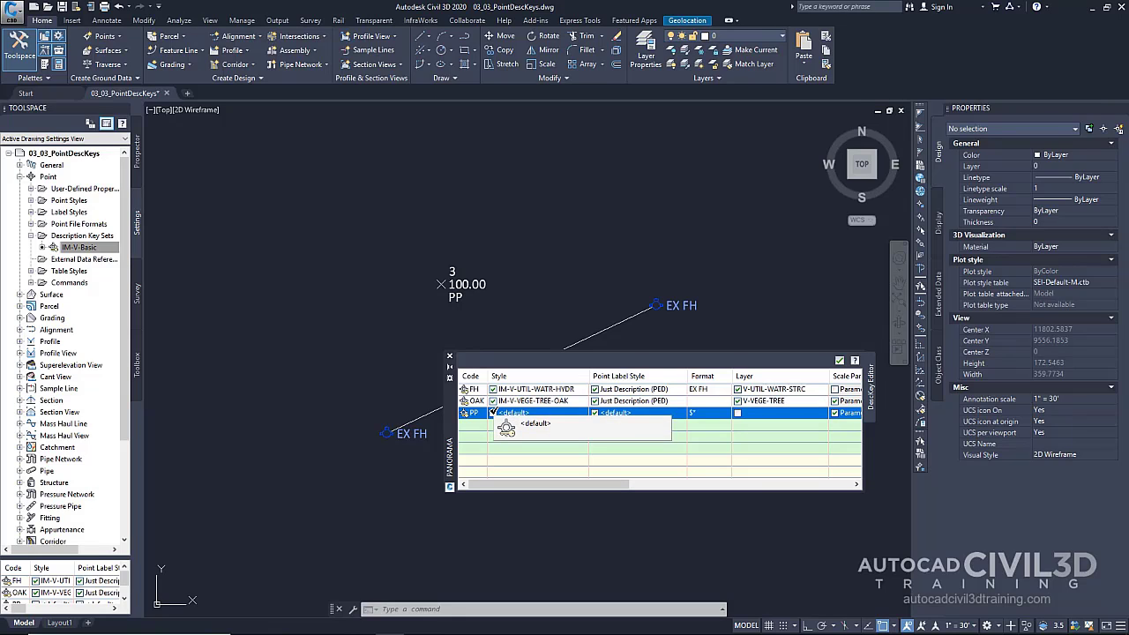
{"action": "left_click", "coordinate": [519, 413]}
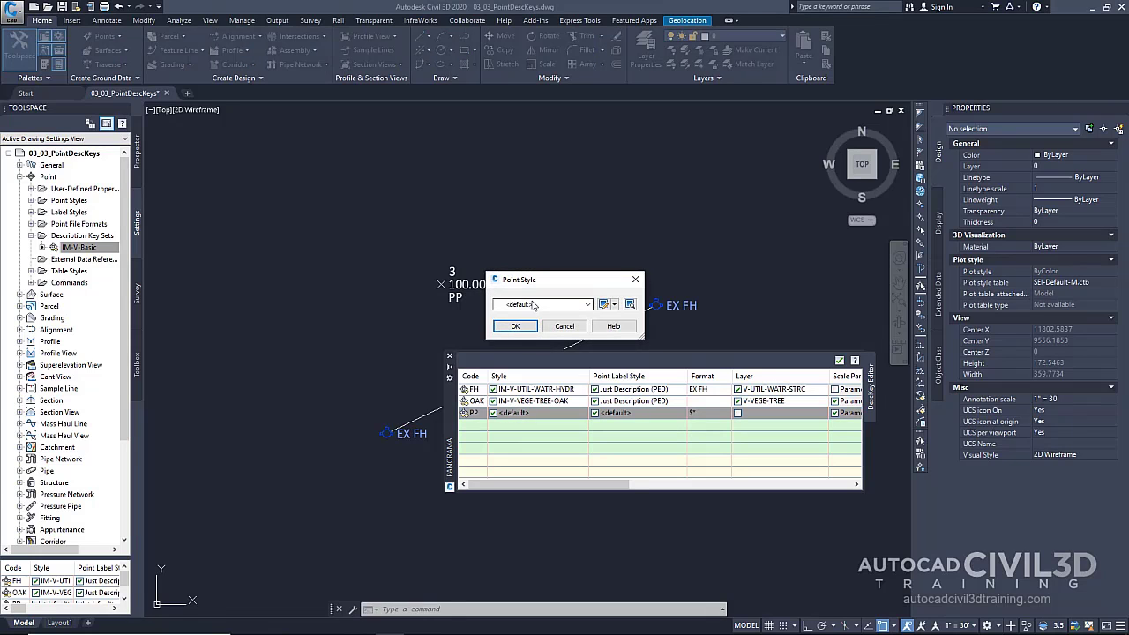
{"action": "left_click", "coordinate": [532, 305]}
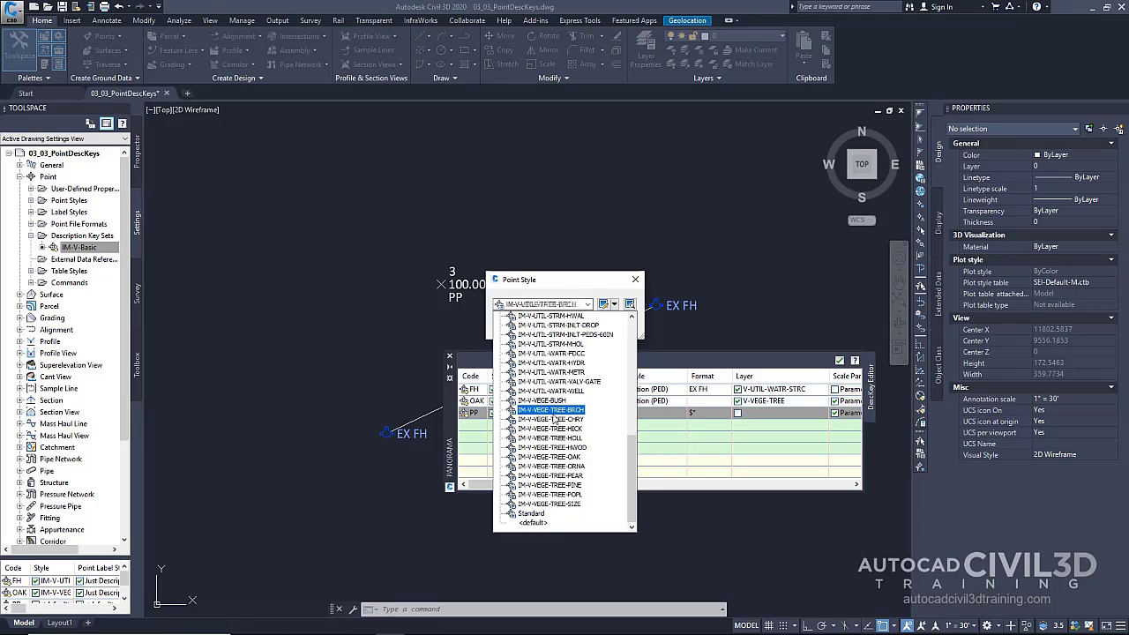
{"action": "scroll", "coordinate": [584, 403], "scroll_direction": "up", "scroll_amount": 3}
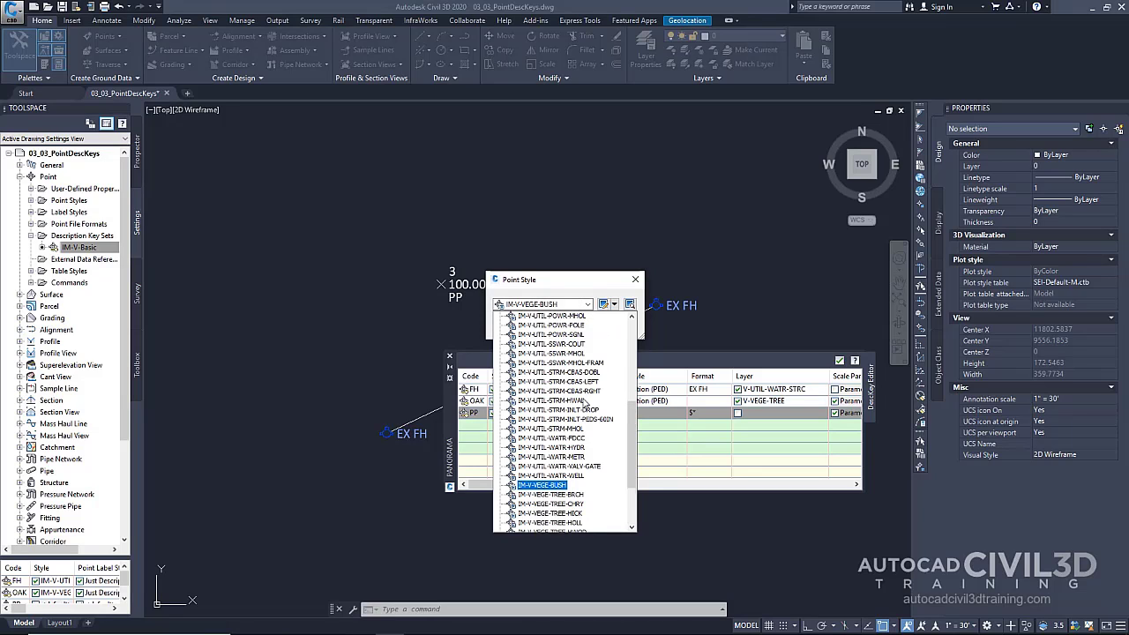
{"action": "scroll", "coordinate": [584, 402], "scroll_direction": "up", "scroll_amount": 1}
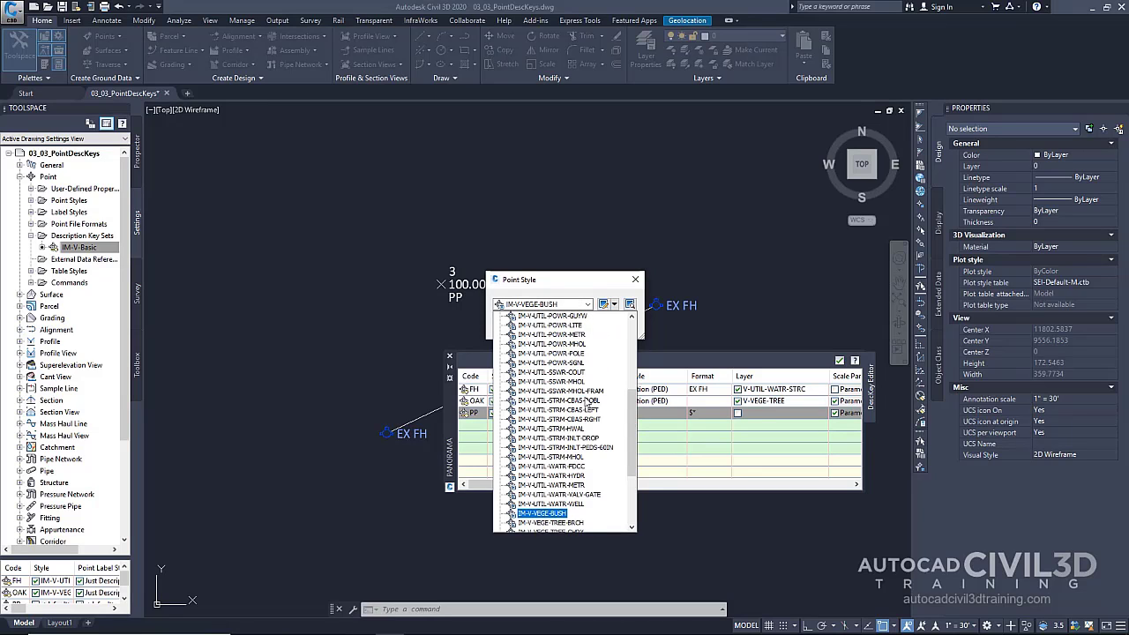
{"action": "left_click", "coordinate": [575, 353]}
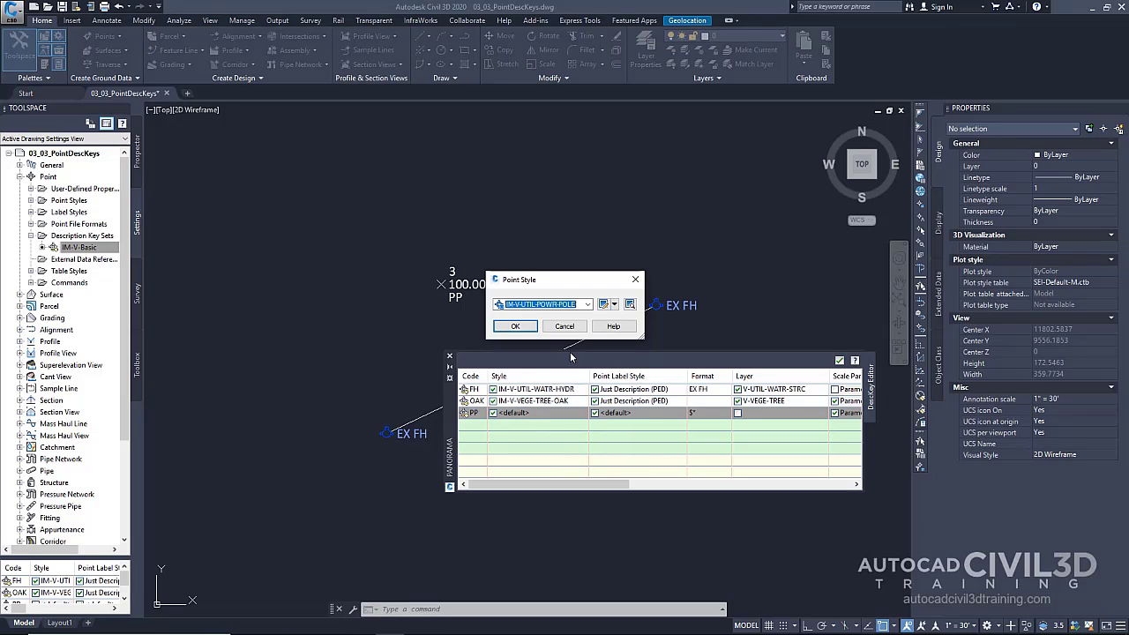
{"action": "left_click", "coordinate": [517, 329]}
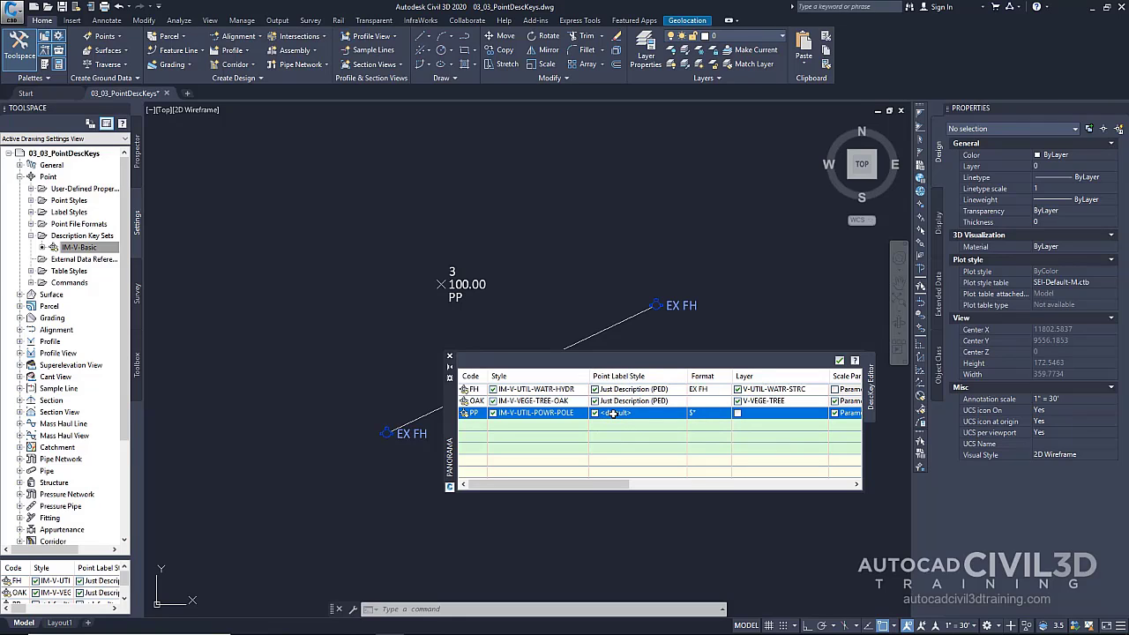
Assign the point label style Just Description (PED) to the PP key.
{"action": "left_click", "coordinate": [615, 413]}
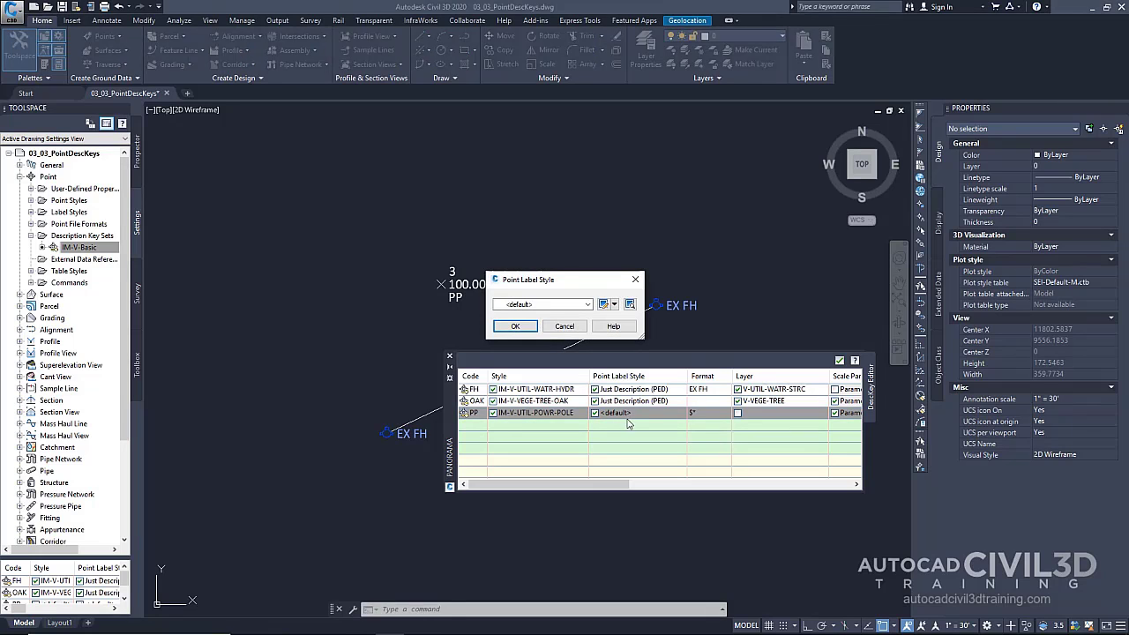
{"action": "left_click", "coordinate": [587, 304]}
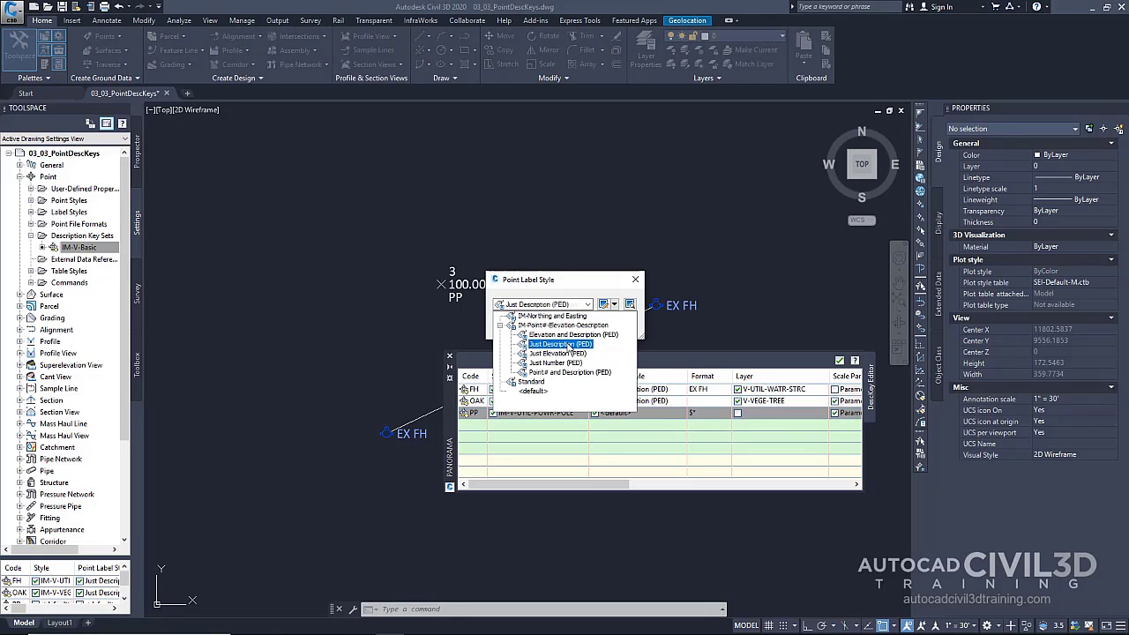
{"action": "left_click", "coordinate": [568, 344]}
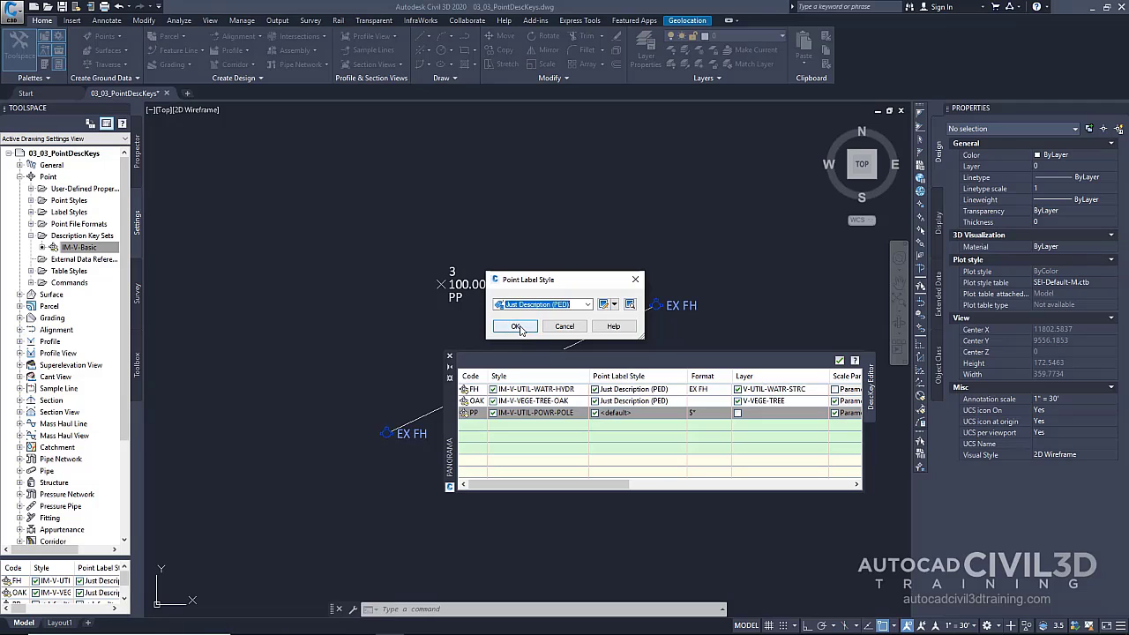
{"action": "left_click", "coordinate": [519, 327]}
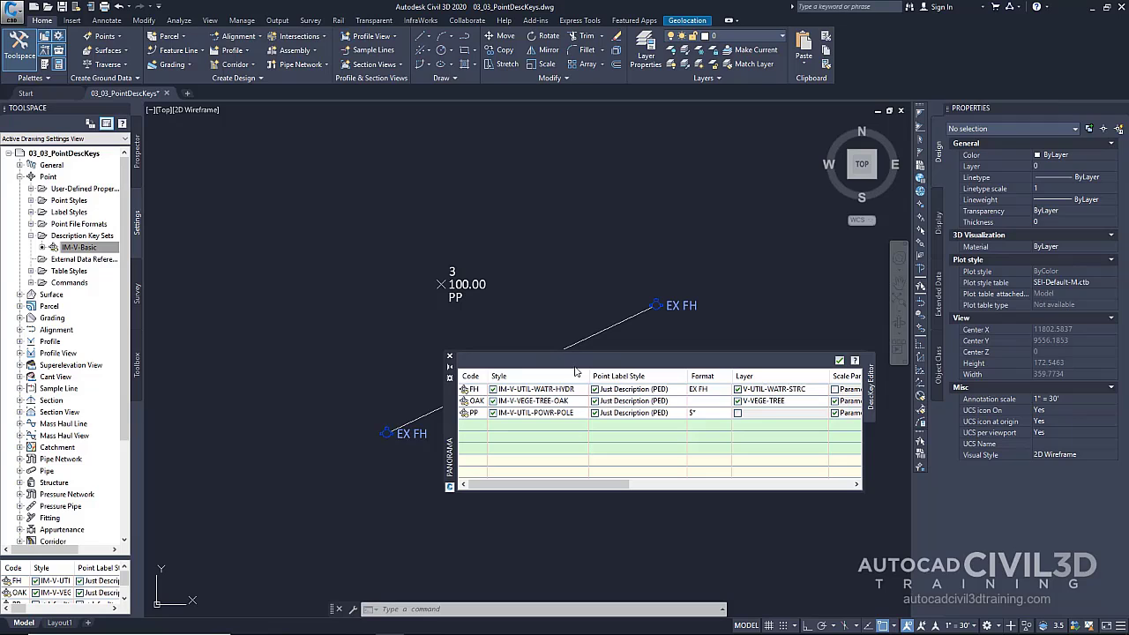
Set the PP key's format to UP and assign it the layer V-UTIL-POWR-STRC.
{"action": "left_click", "coordinate": [705, 413]}
{"action": "left_click", "coordinate": [703, 414]}
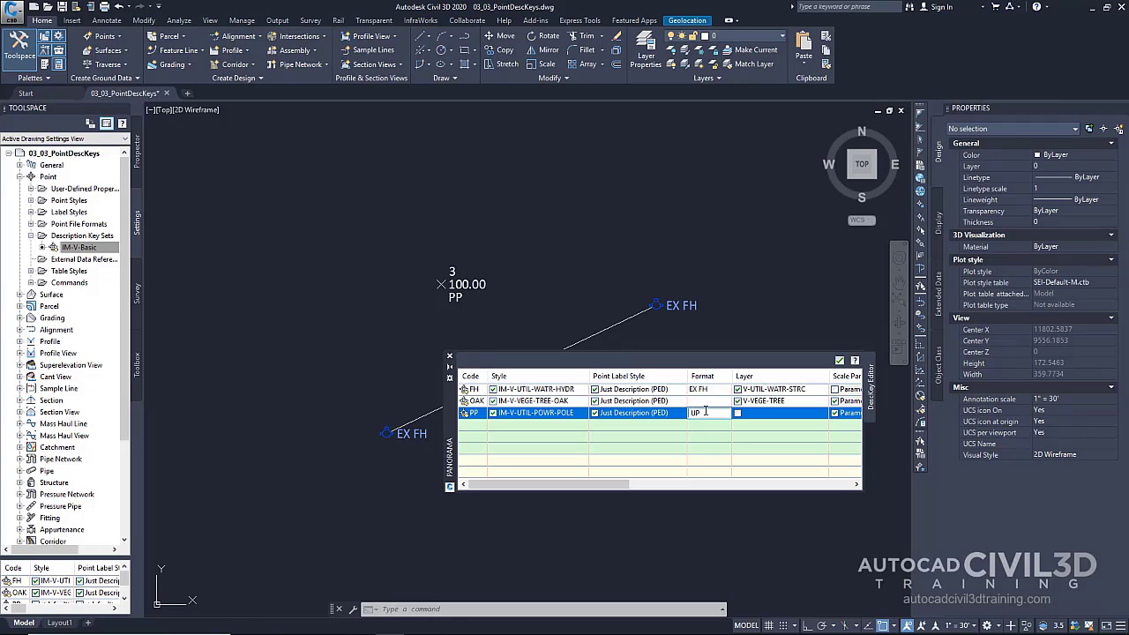
{"action": "key", "text": "Return"}
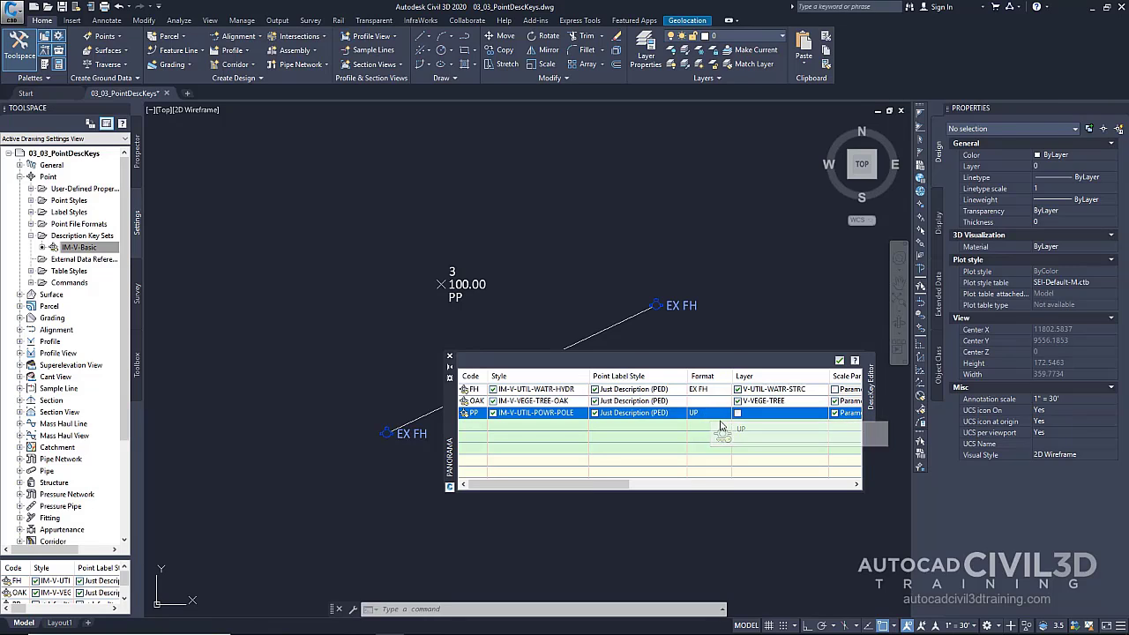
{"action": "left_click", "coordinate": [765, 413]}
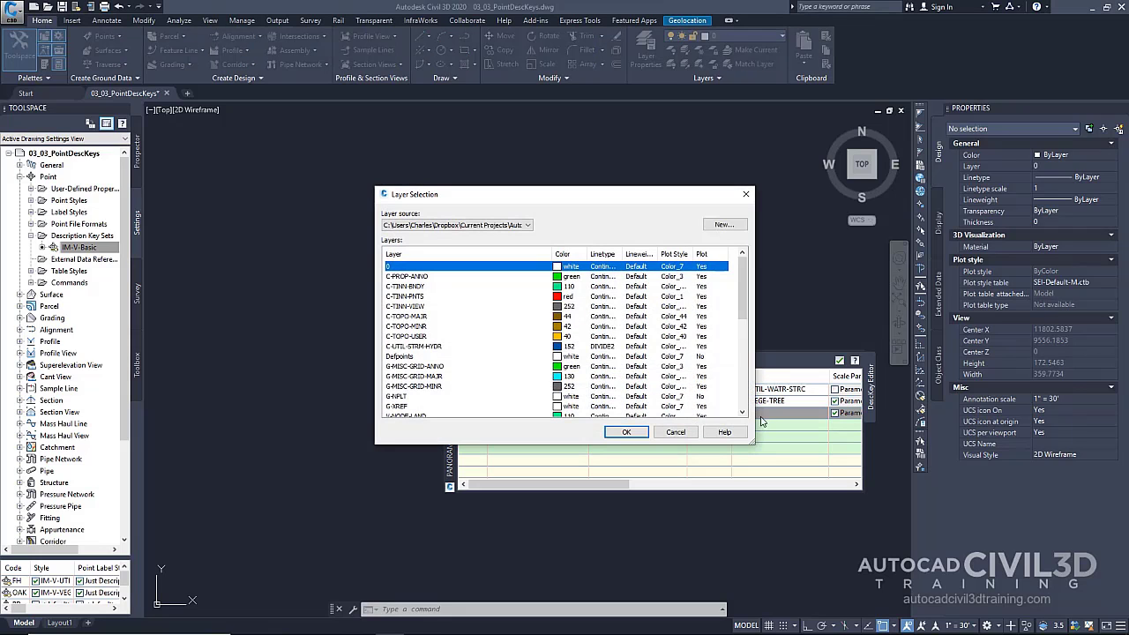
{"action": "left_click_drag", "start_coordinate": [743, 301], "coordinate": [750, 388]}
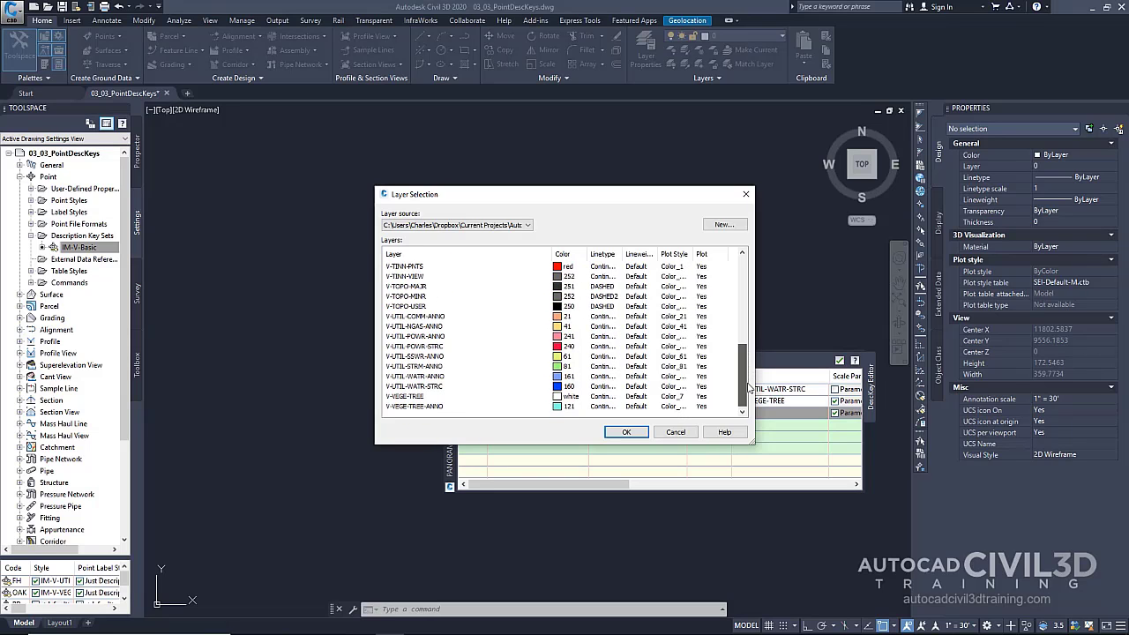
{"action": "left_click", "coordinate": [434, 350]}
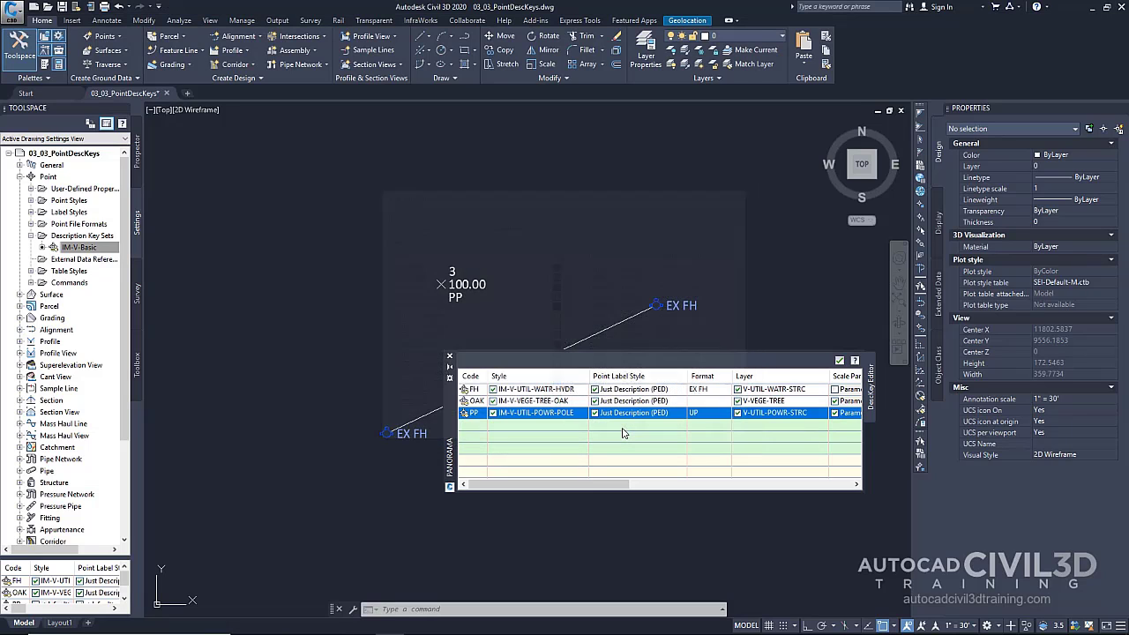
{"action": "left_click", "coordinate": [623, 432]}
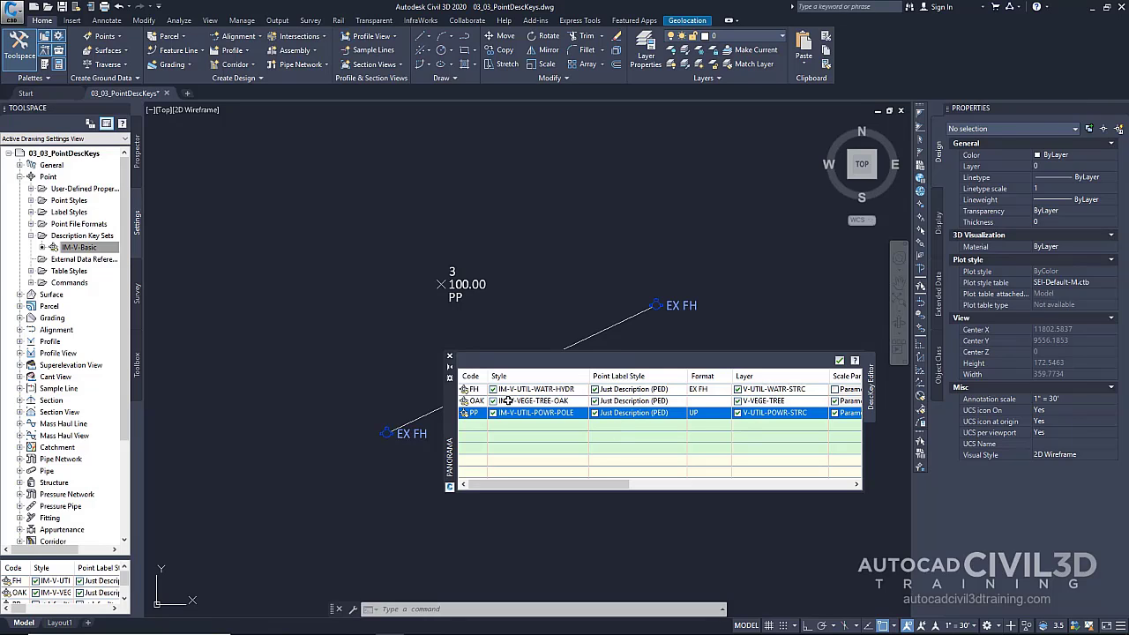
Close the description key editor and apply the description keys to the _All Points point group.
{"action": "left_click", "coordinate": [450, 358]}
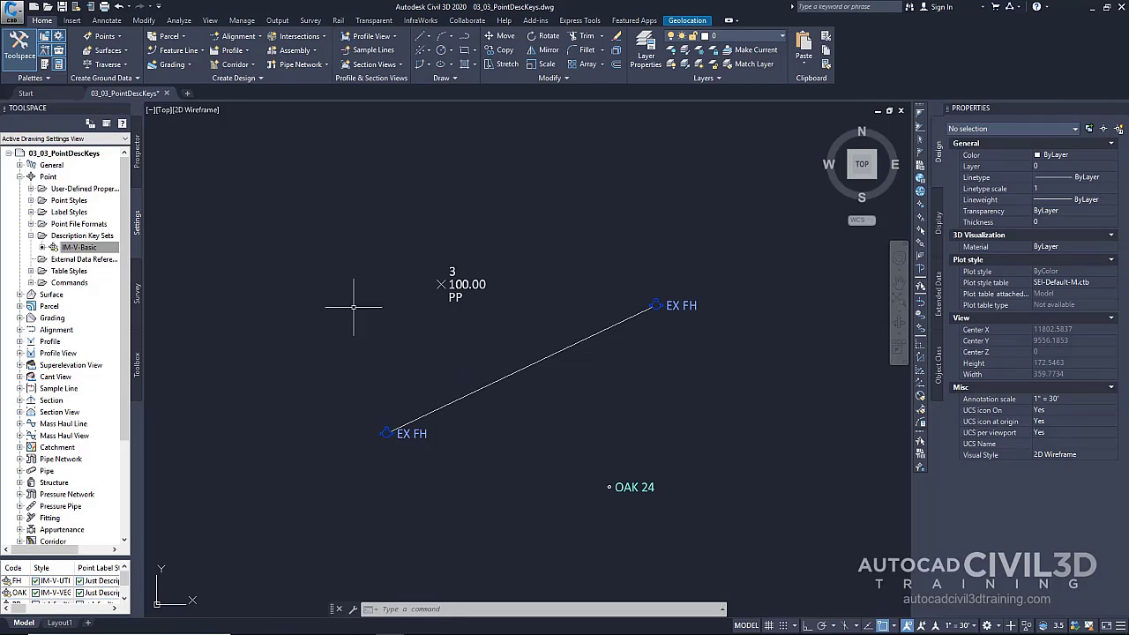
{"action": "left_click", "coordinate": [138, 154]}
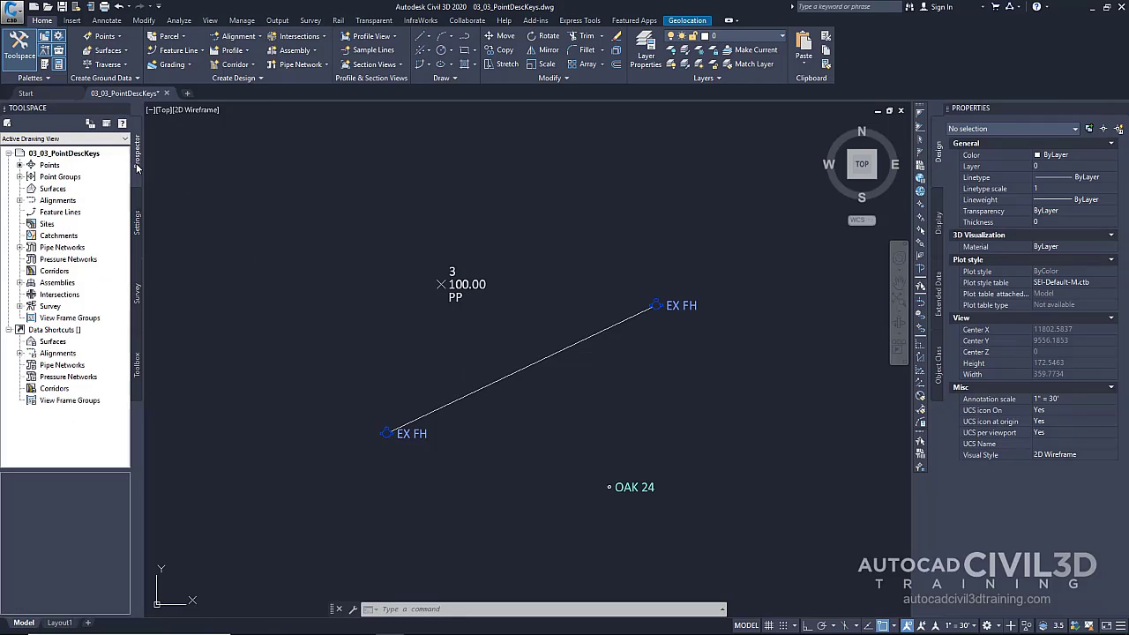
{"action": "left_click", "coordinate": [64, 179]}
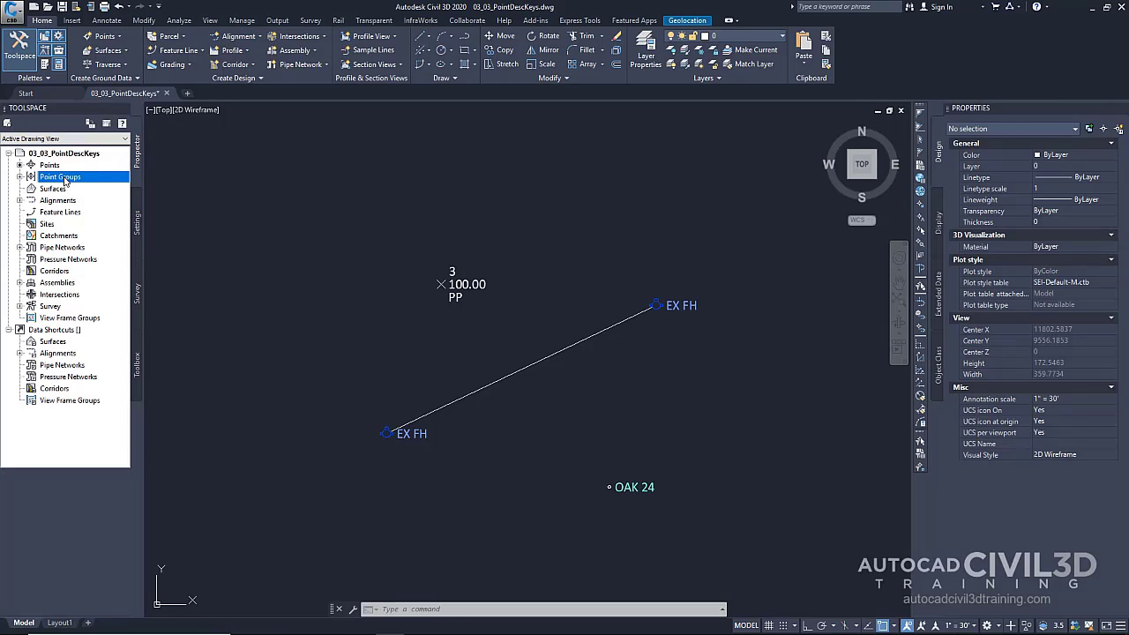
{"action": "left_click", "coordinate": [20, 178]}
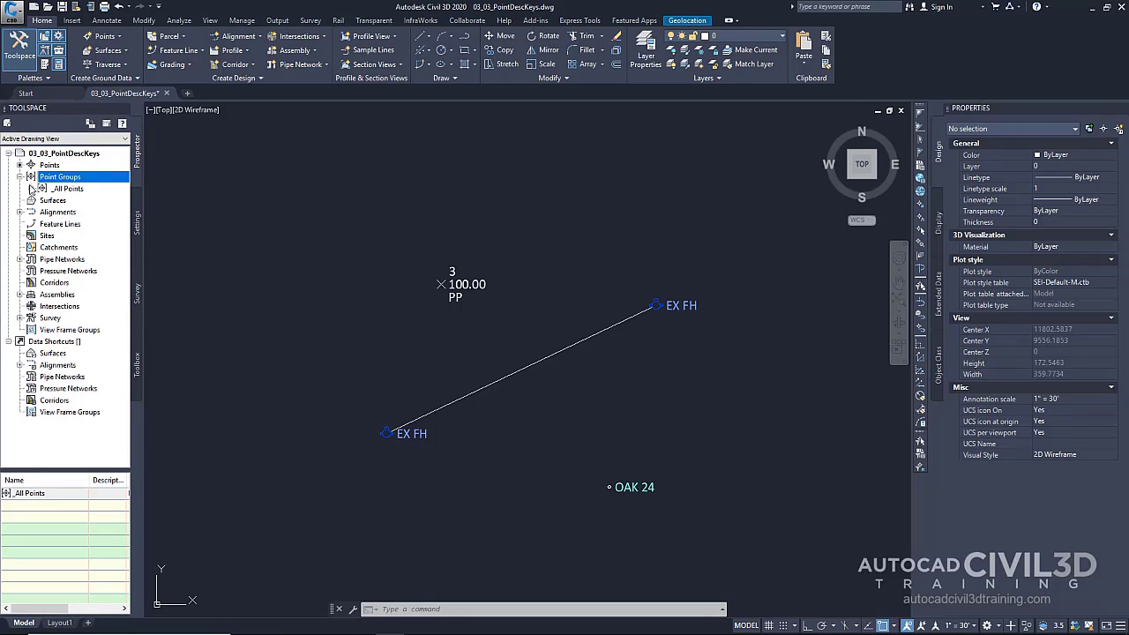
{"action": "right_click", "coordinate": [72, 189]}
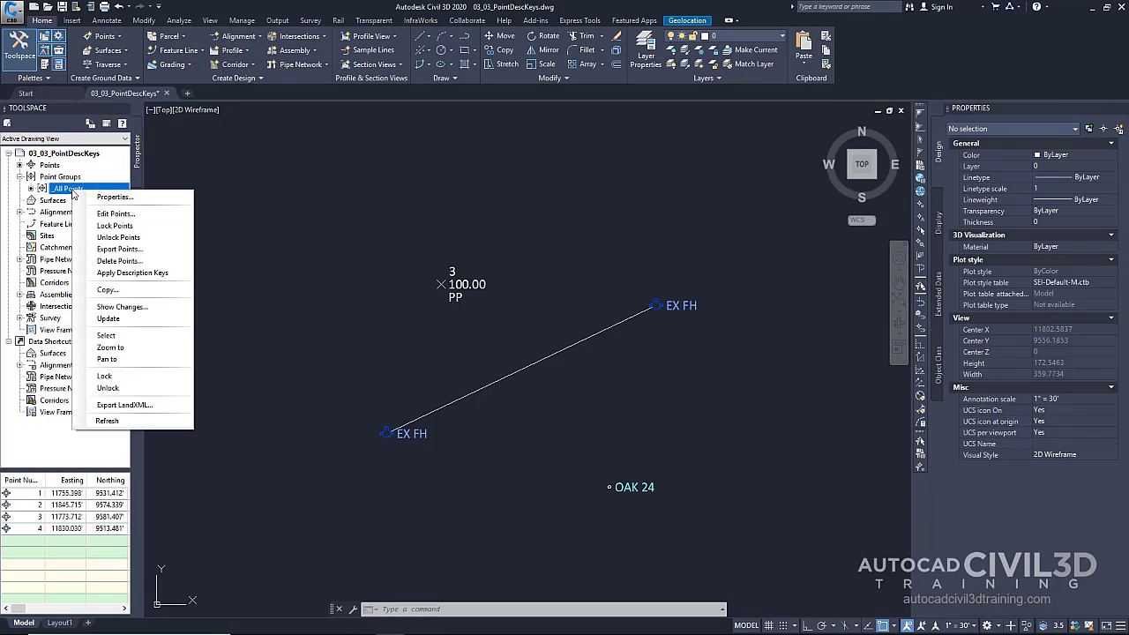
{"action": "left_click", "coordinate": [162, 277]}
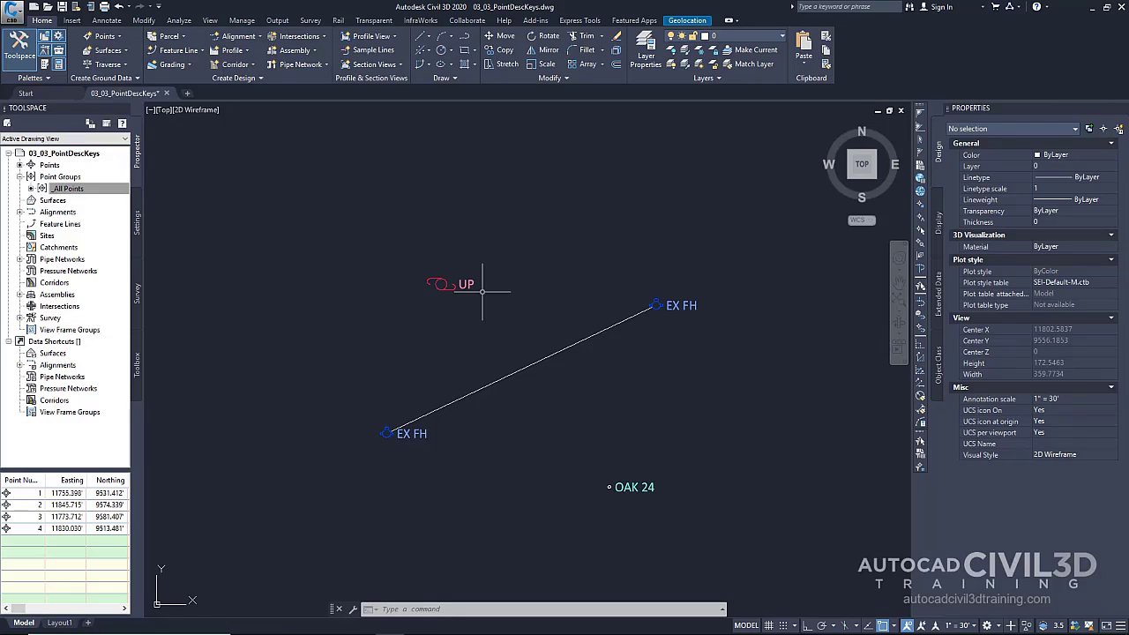
Enable scaling in both X-Y and Z for the OAK description key.
{"action": "scroll", "coordinate": [639, 499], "scroll_direction": "up", "scroll_amount": 5}
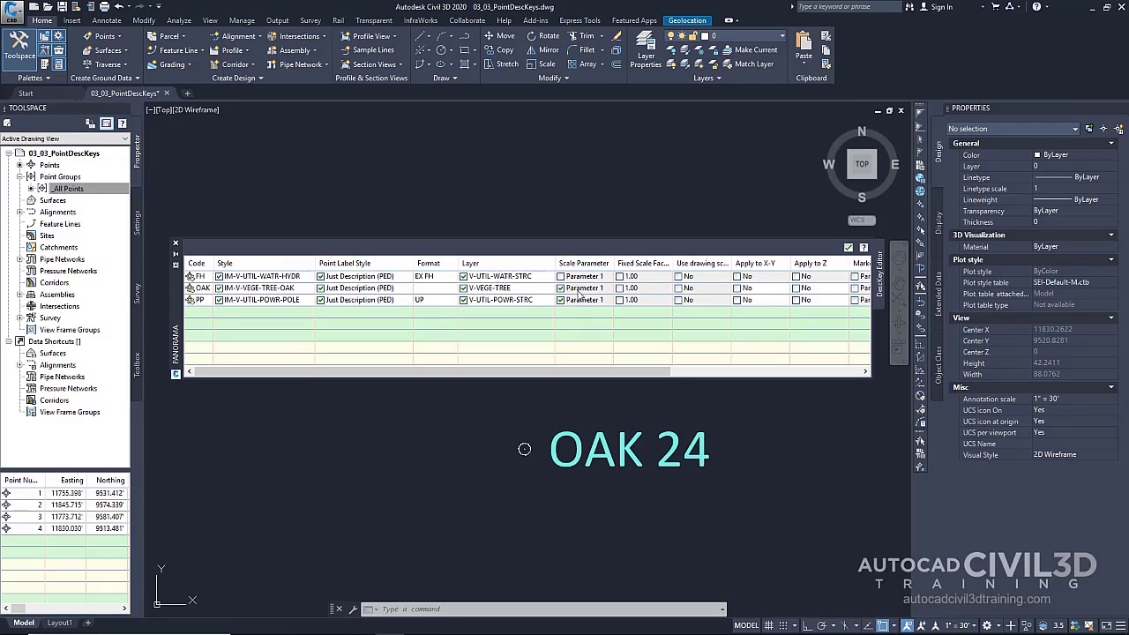
{"action": "mouse_move", "coordinate": [579, 295]}
{"action": "left_mouse_down"}
{"action": "mouse_move", "coordinate": [588, 314]}
{"action": "mouse_move", "coordinate": [592, 294]}
{"action": "left_mouse_up"}
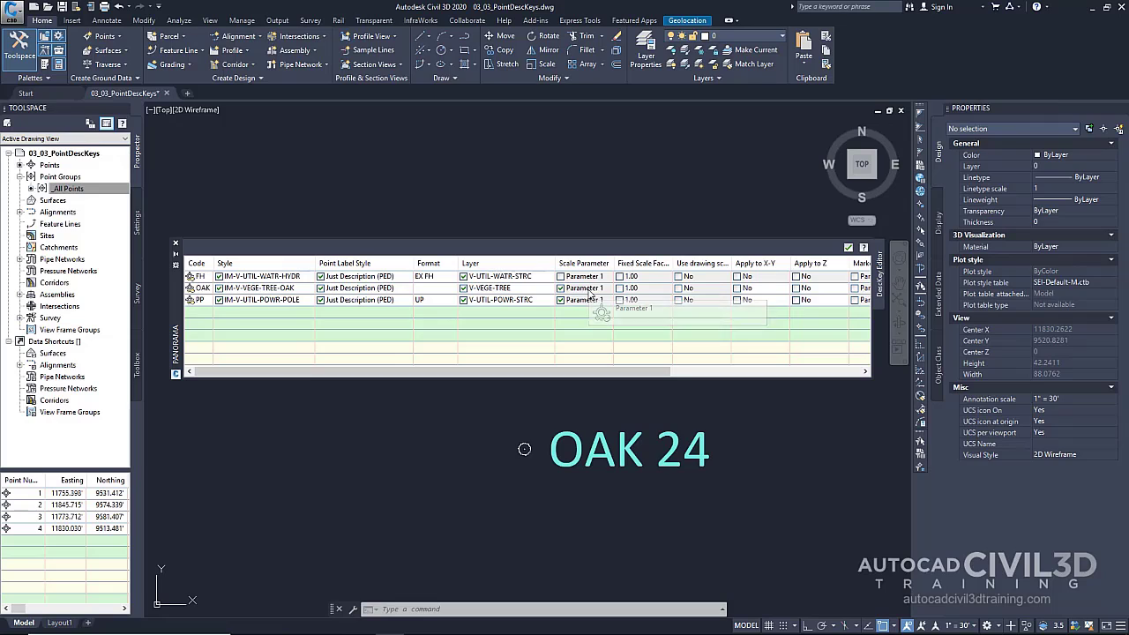
{"action": "left_click_drag", "start_coordinate": [590, 295], "coordinate": [601, 312]}
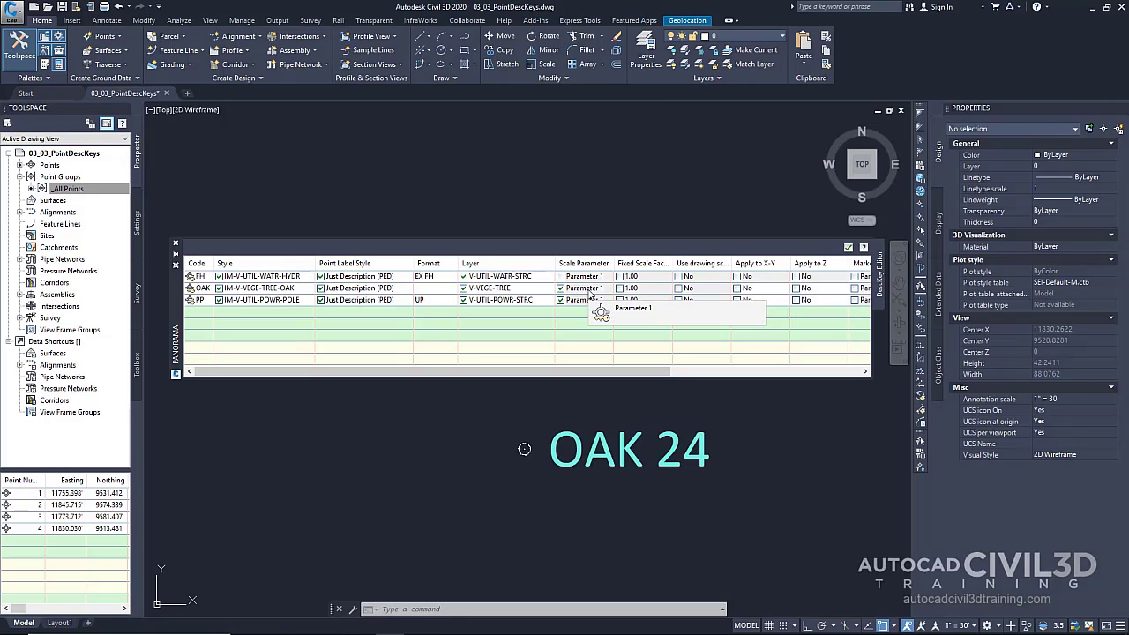
{"action": "left_click_drag", "start_coordinate": [589, 294], "coordinate": [594, 325]}
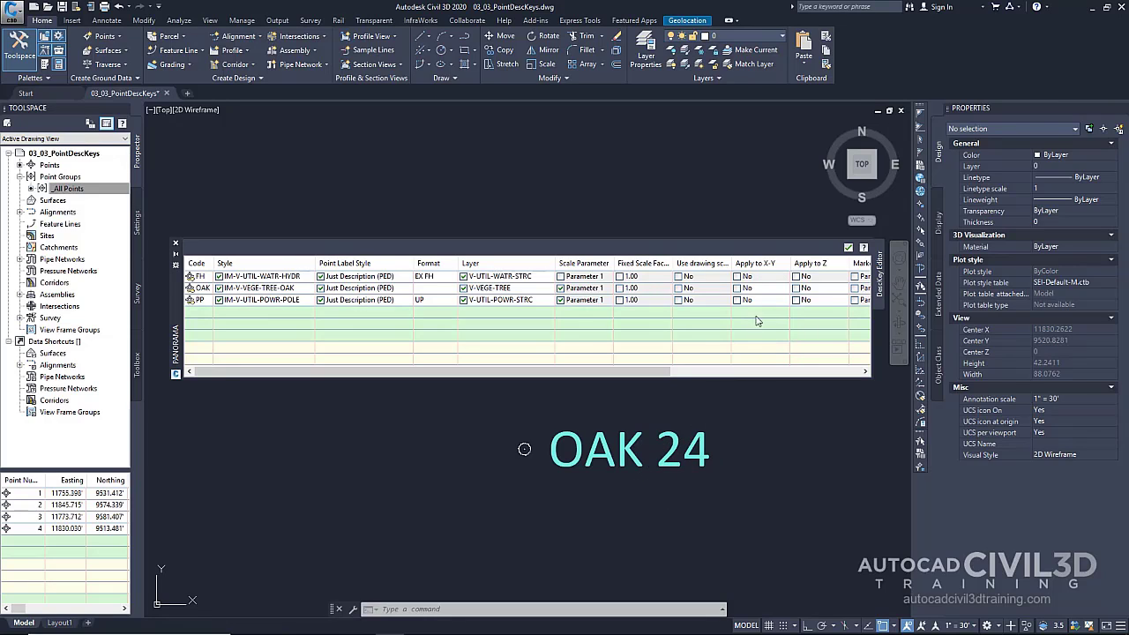
{"action": "left_click", "coordinate": [737, 288]}
{"action": "left_click", "coordinate": [797, 287]}
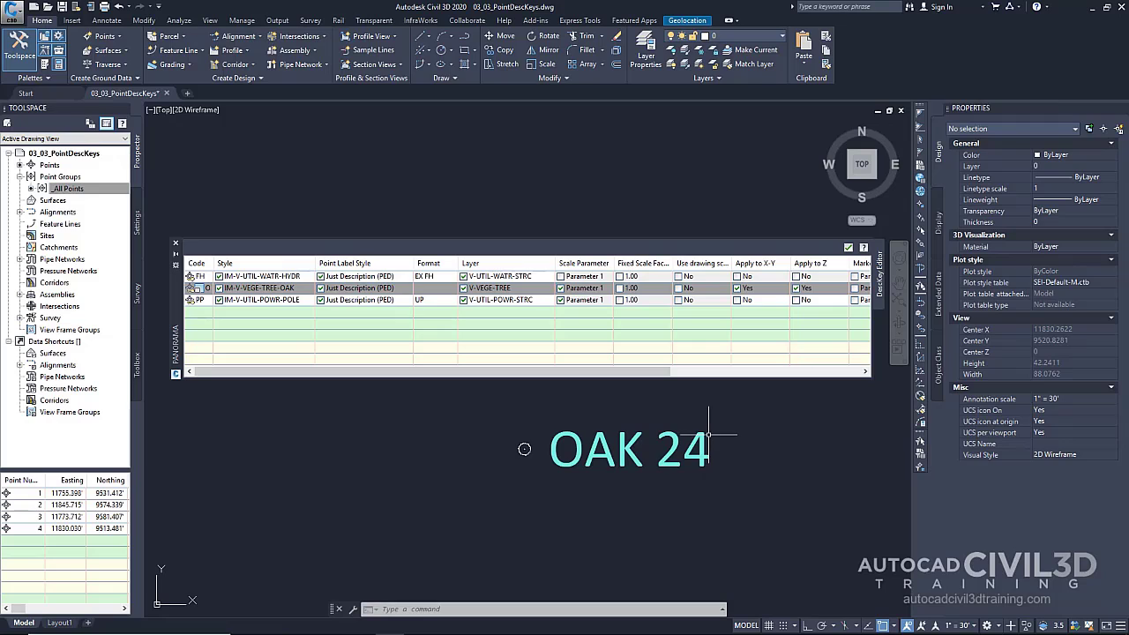
Set the OAK key's format to $1" $0 and close the description key editor.
{"action": "left_click", "coordinate": [585, 288]}
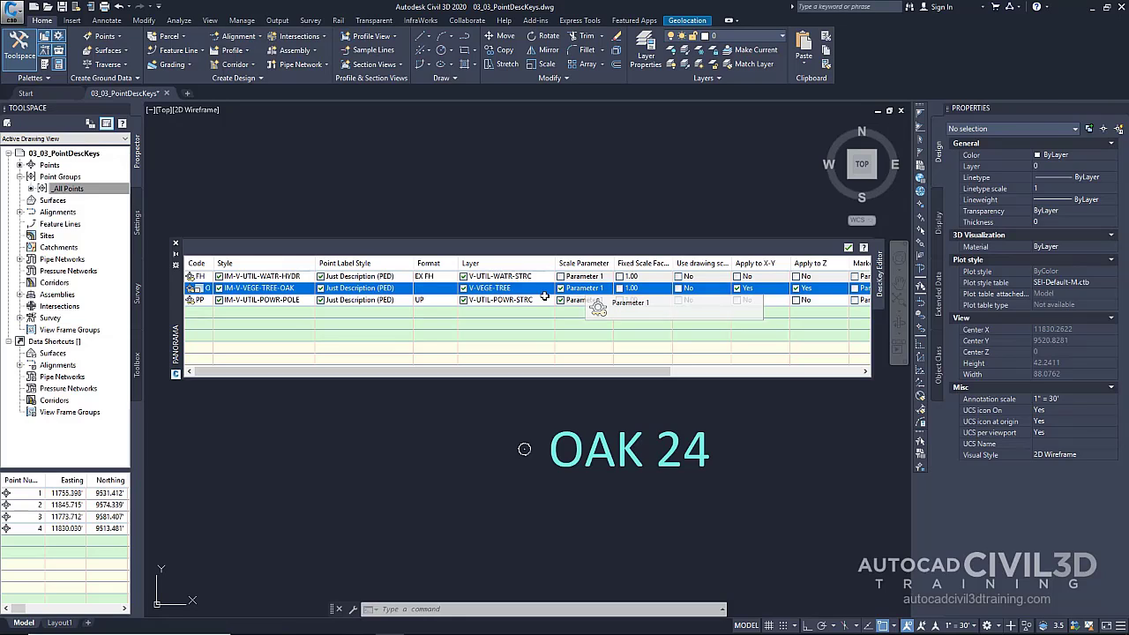
{"action": "left_click", "coordinate": [628, 302]}
{"action": "left_click", "coordinate": [427, 288]}
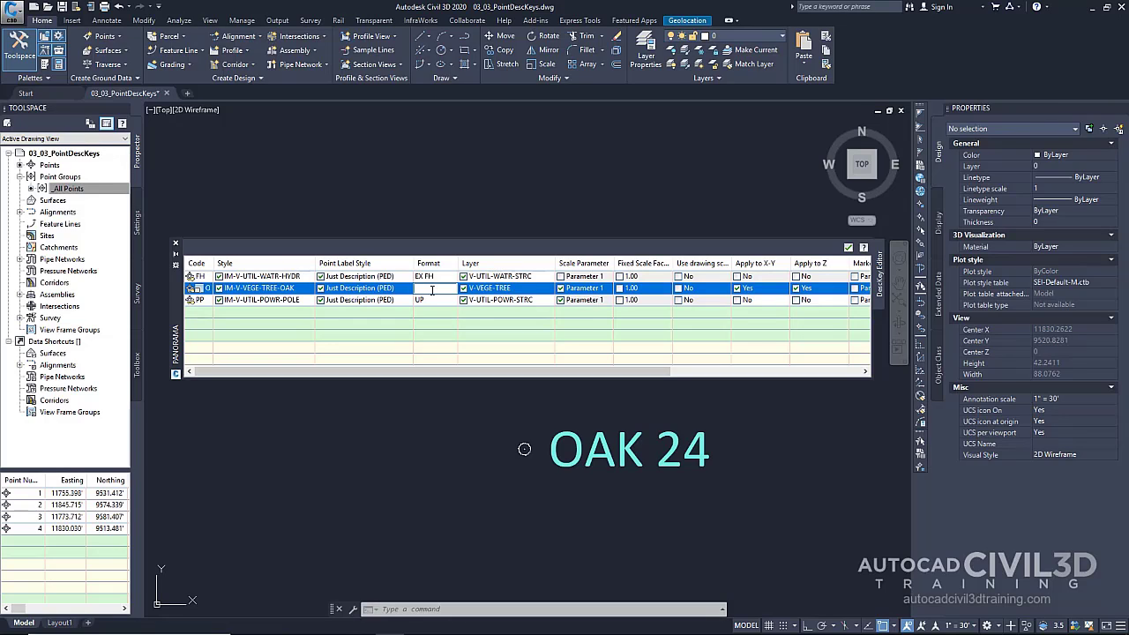
{"action": "type", "text": "$1\" $0"}
{"action": "key", "text": "Return"}
{"action": "left_click", "coordinate": [176, 245]}
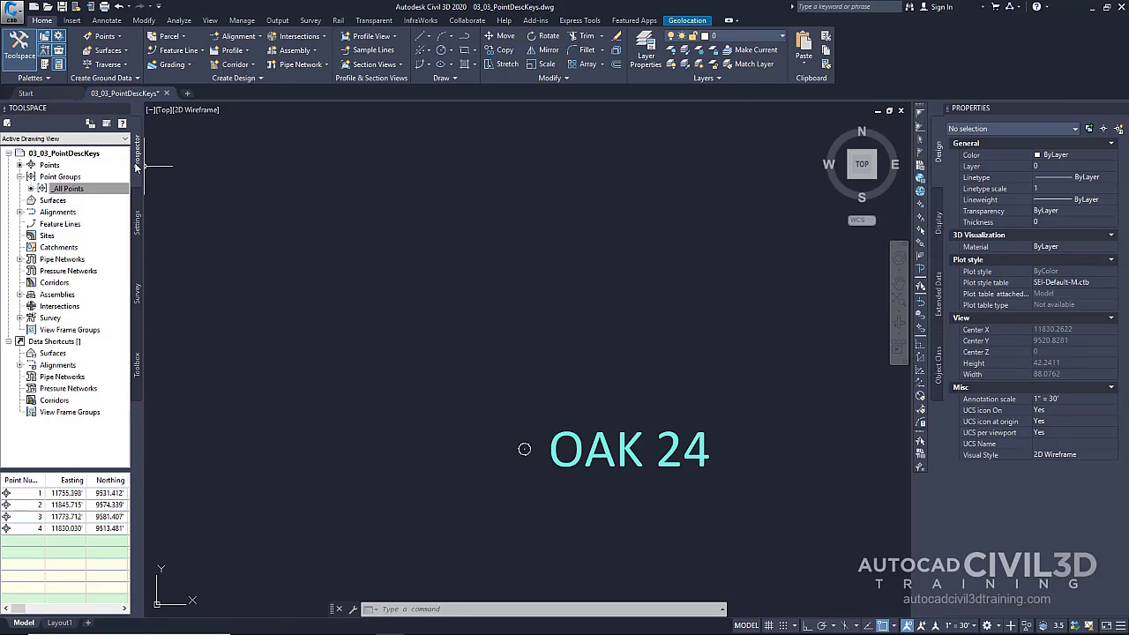
Reapply the description keys to the _All Points group to update the oak tree point's symbol and label.
{"action": "left_click", "coordinate": [65, 189]}
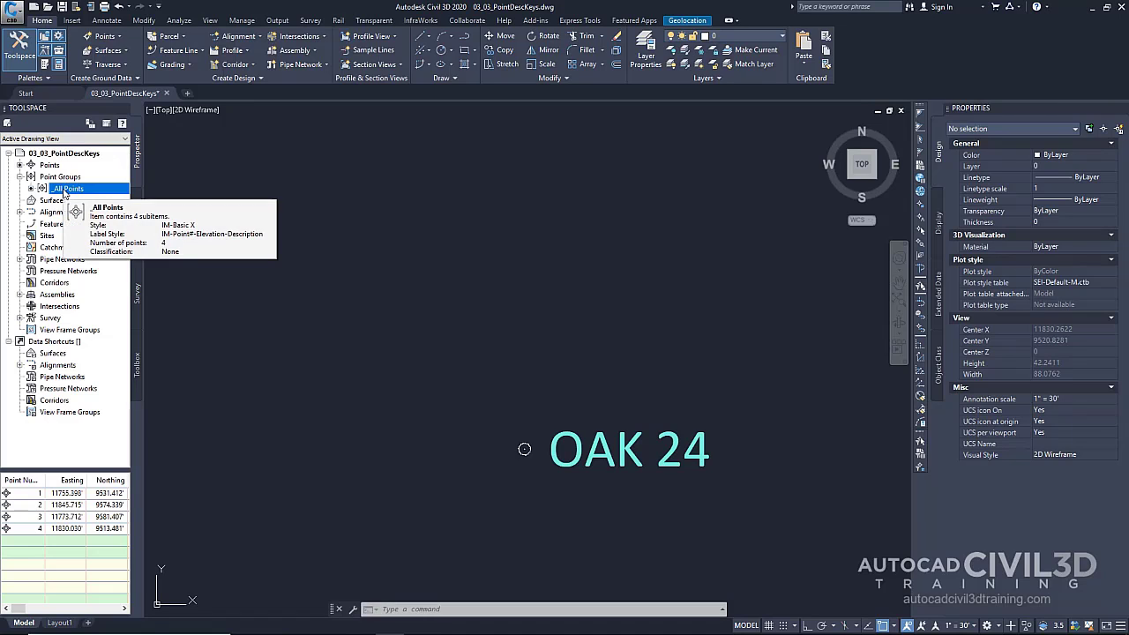
{"action": "right_click", "coordinate": [64, 190]}
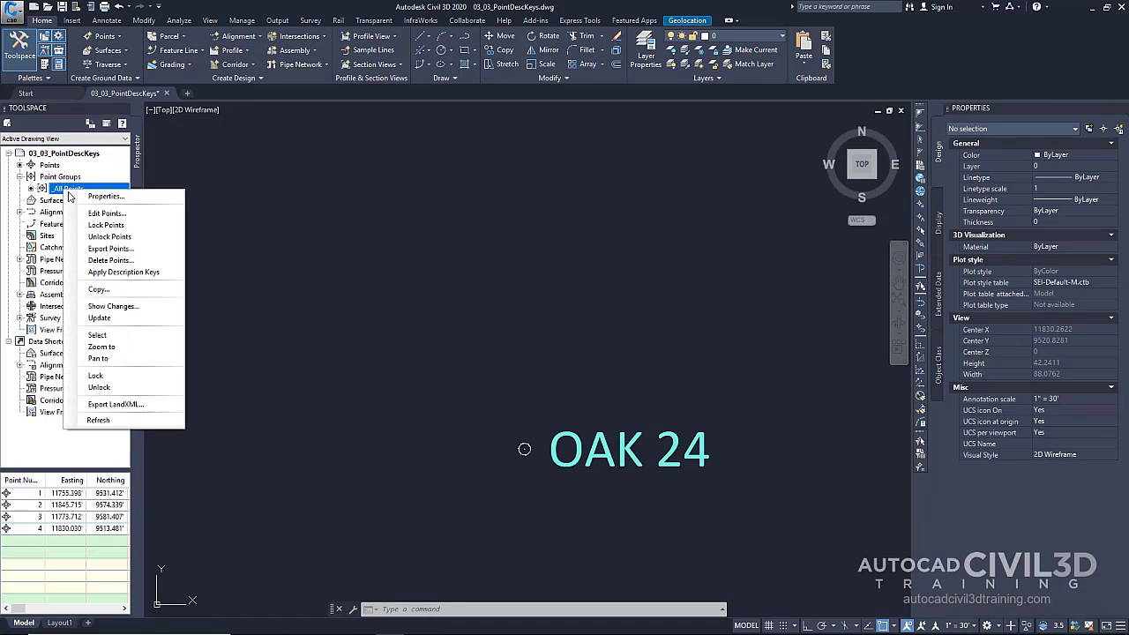
{"action": "left_click", "coordinate": [136, 275]}
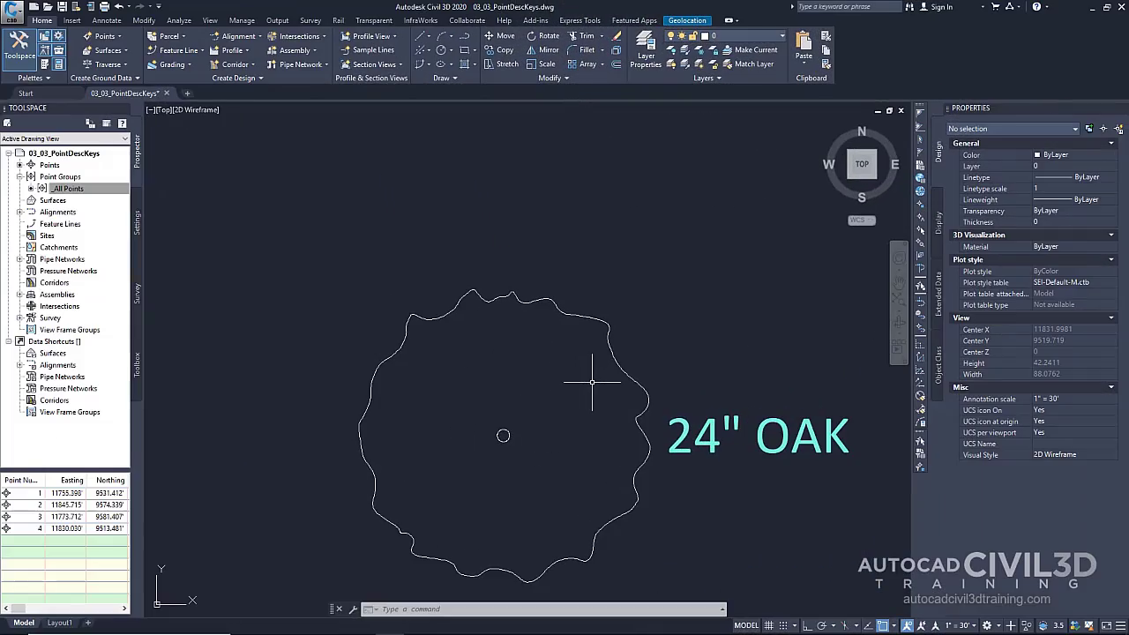
{"action": "scroll", "coordinate": [592, 384], "scroll_direction": "up", "scroll_amount": 2}
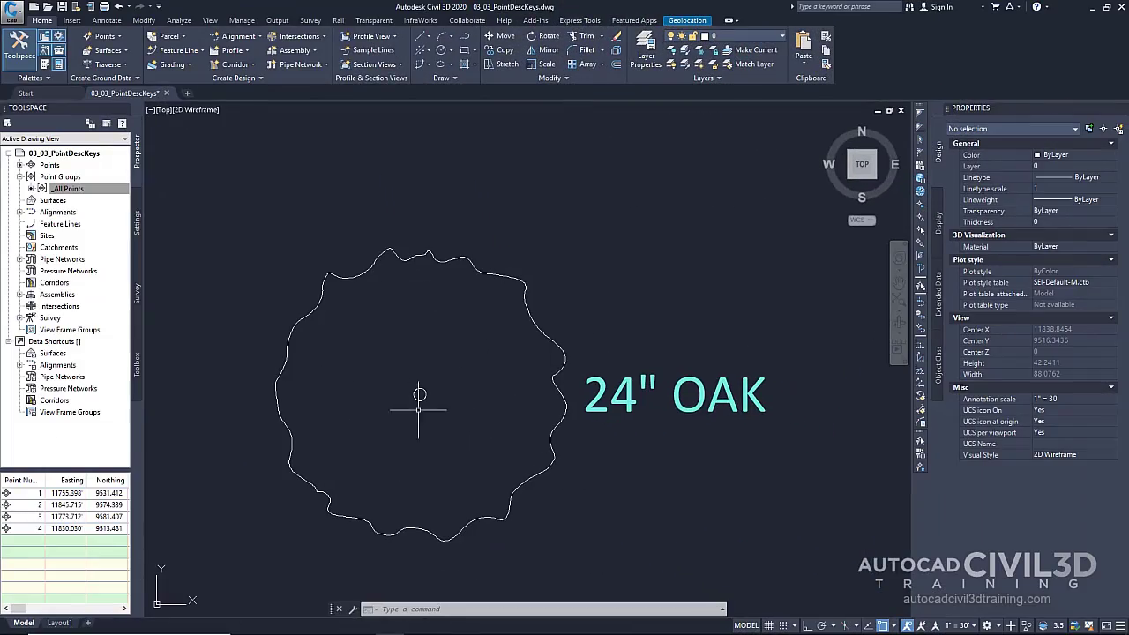
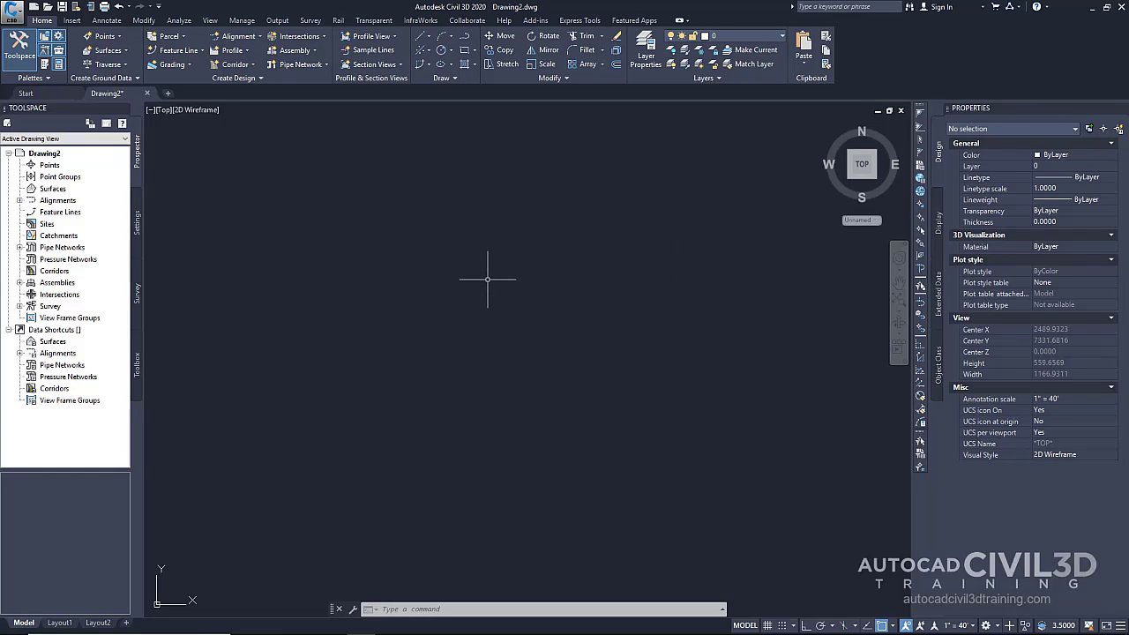
Examine the Sample survey equipment database's units, angle, distance meter and prism settings, and close it without changes.
{"action": "left_click", "coordinate": [137, 294]}
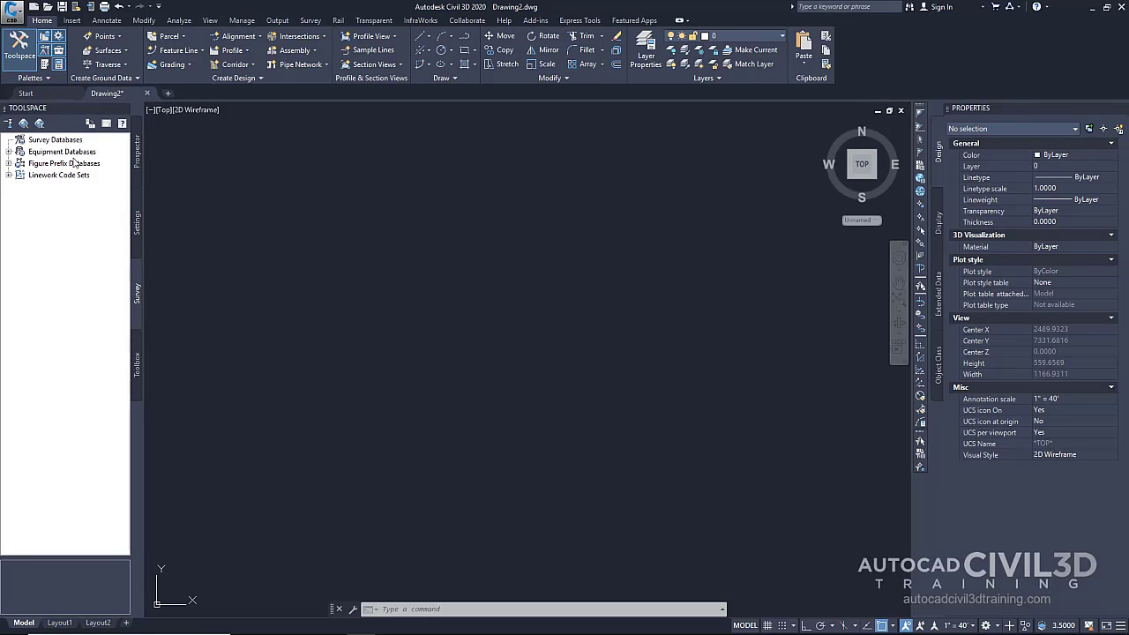
{"action": "left_click", "coordinate": [8, 151]}
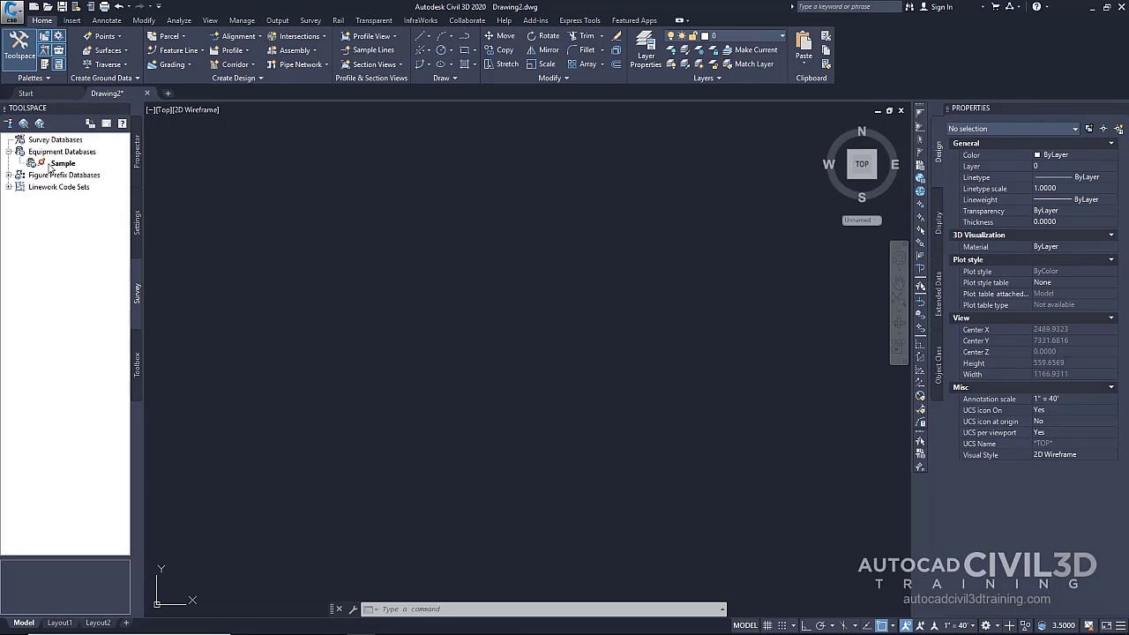
{"action": "right_click", "coordinate": [69, 168]}
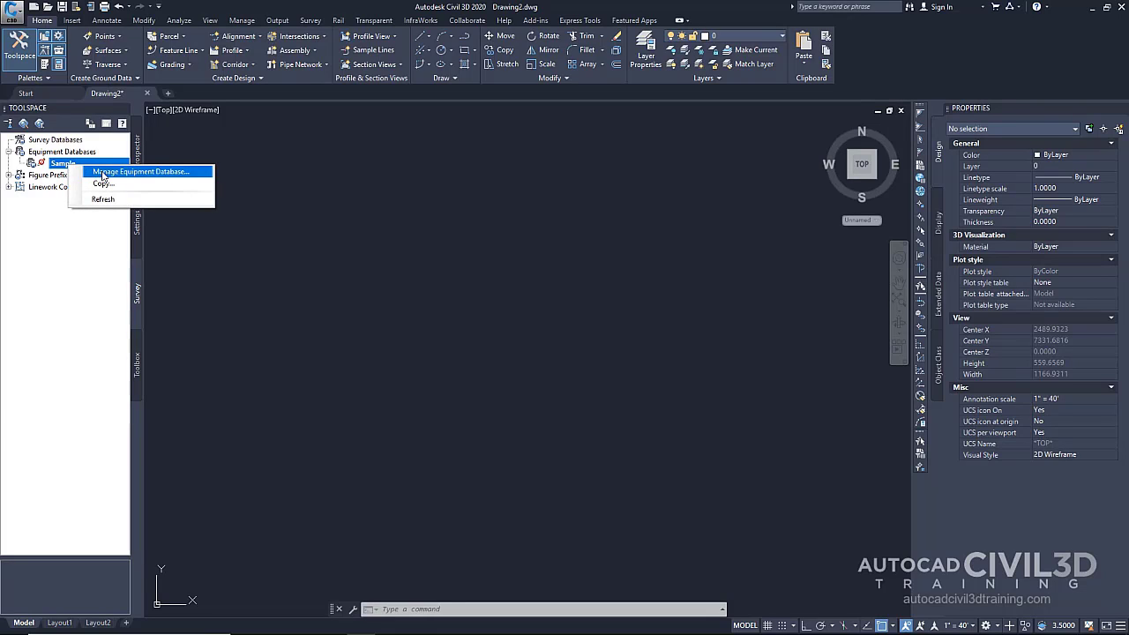
{"action": "left_click", "coordinate": [102, 173]}
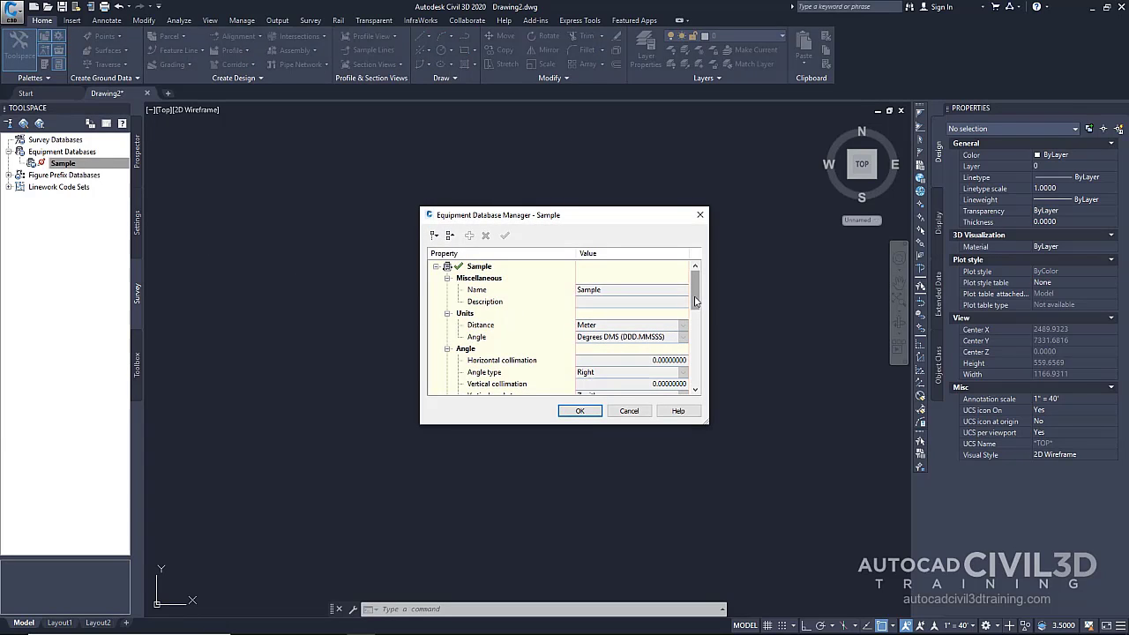
{"action": "left_click_drag", "start_coordinate": [695, 301], "coordinate": [711, 346]}
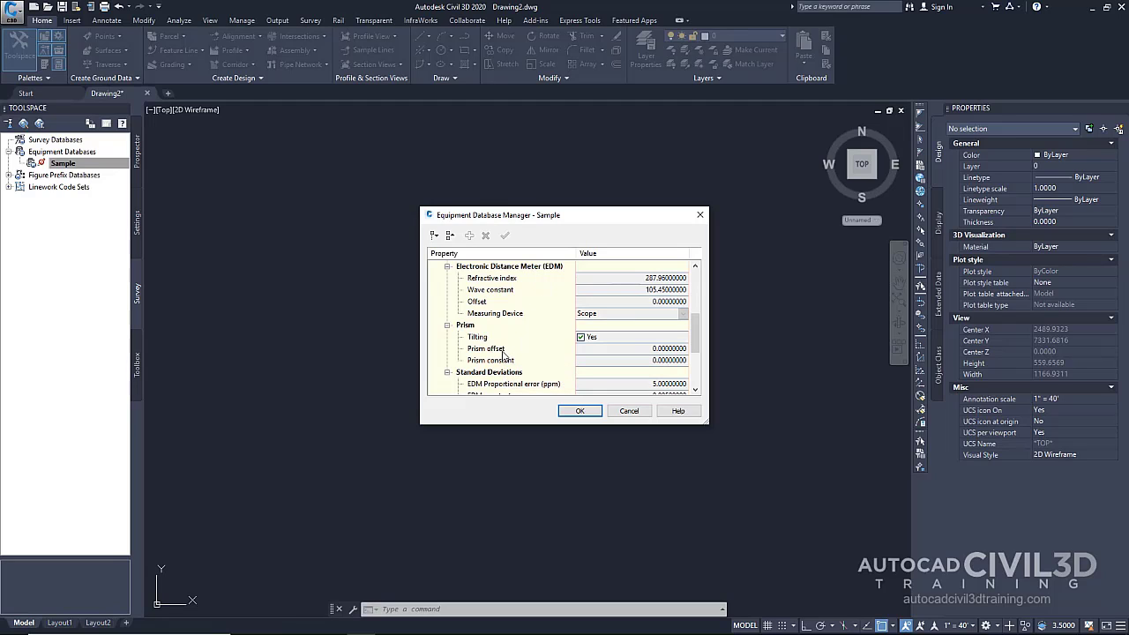
{"action": "left_click", "coordinate": [700, 215]}
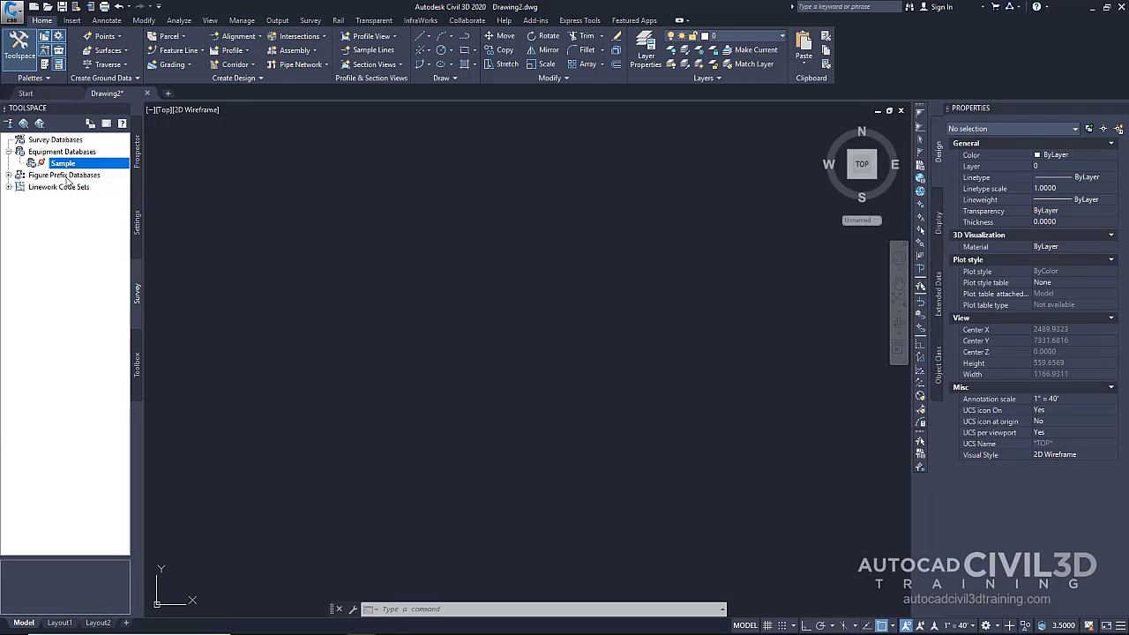
Examine the Sample figure prefix database's name, breakline, lot line, layer, style and site fields, and close it without changes.
{"action": "left_click", "coordinate": [8, 176]}
{"action": "right_click", "coordinate": [57, 187]}
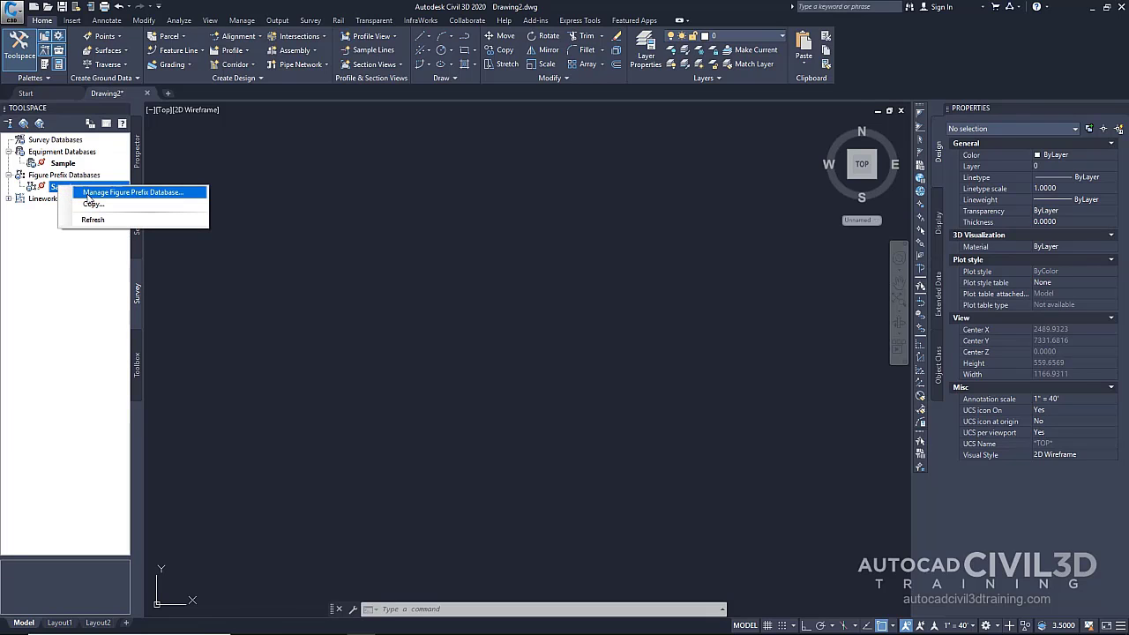
{"action": "left_click", "coordinate": [89, 193]}
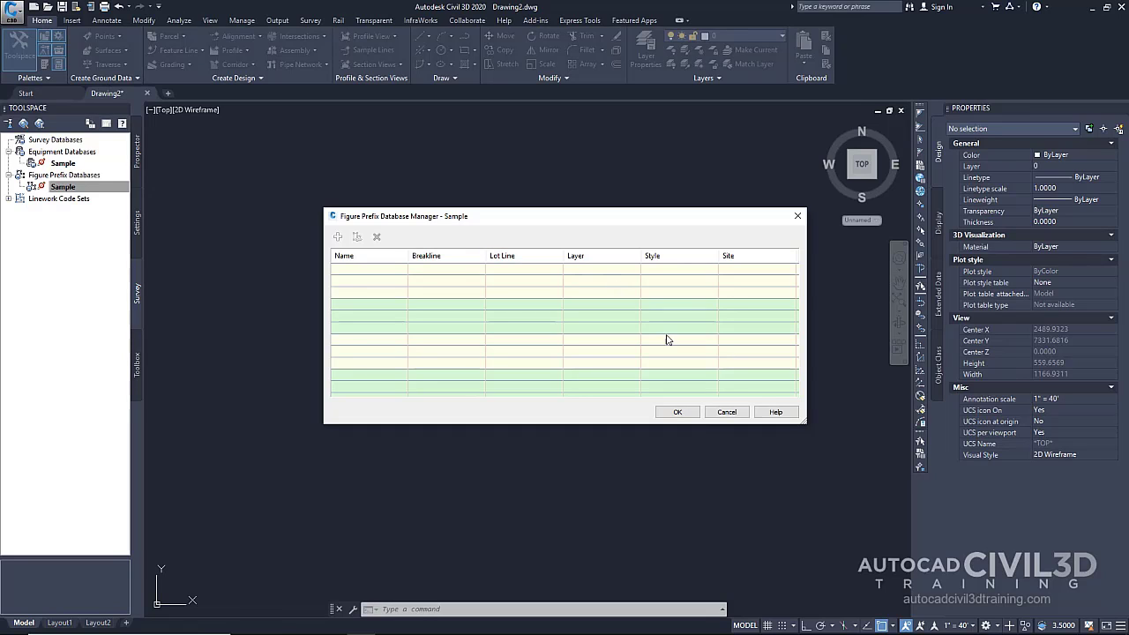
{"action": "left_click", "coordinate": [727, 413]}
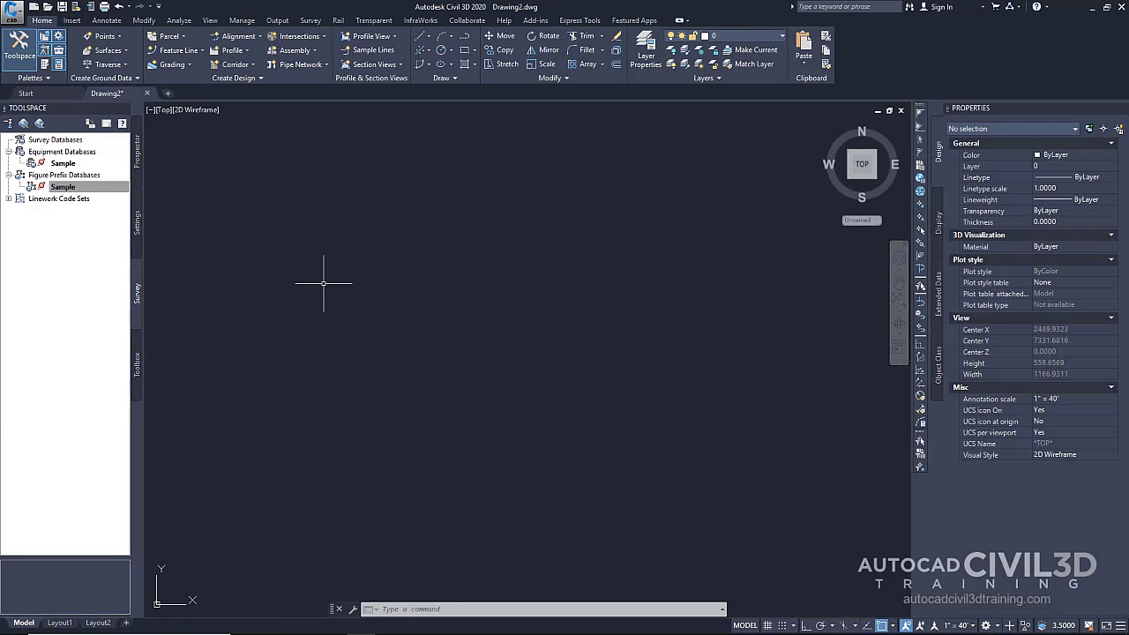
Examine the Sample linework code set's coding methods and its special, line segment and curve segment codes, and close it without changes.
{"action": "left_click", "coordinate": [38, 199]}
{"action": "left_click", "coordinate": [8, 199]}
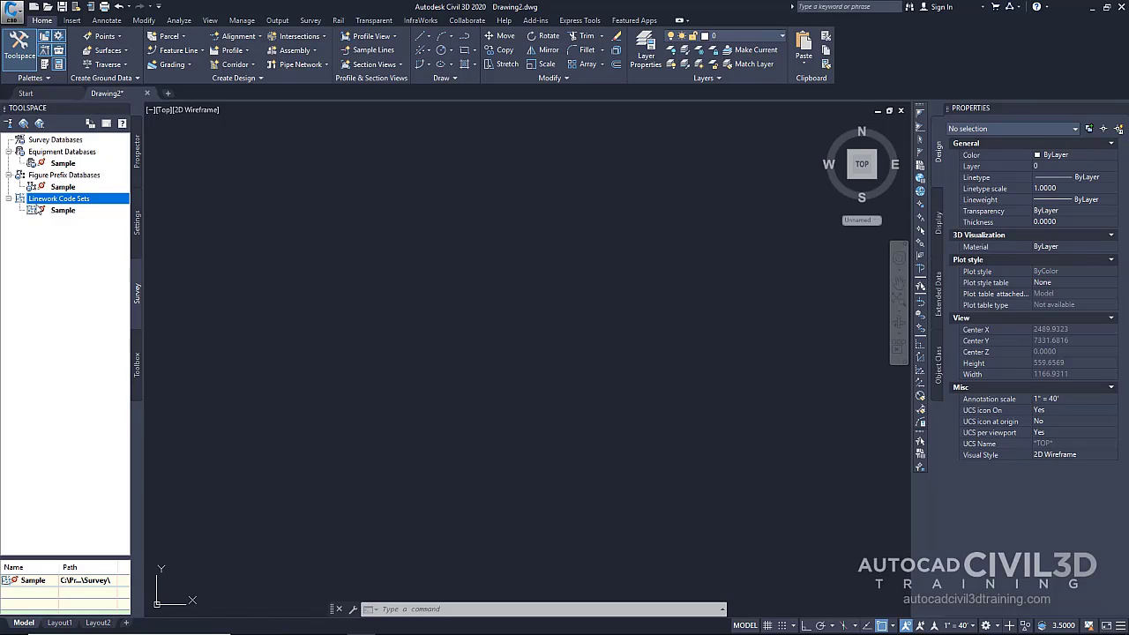
{"action": "right_click", "coordinate": [60, 212]}
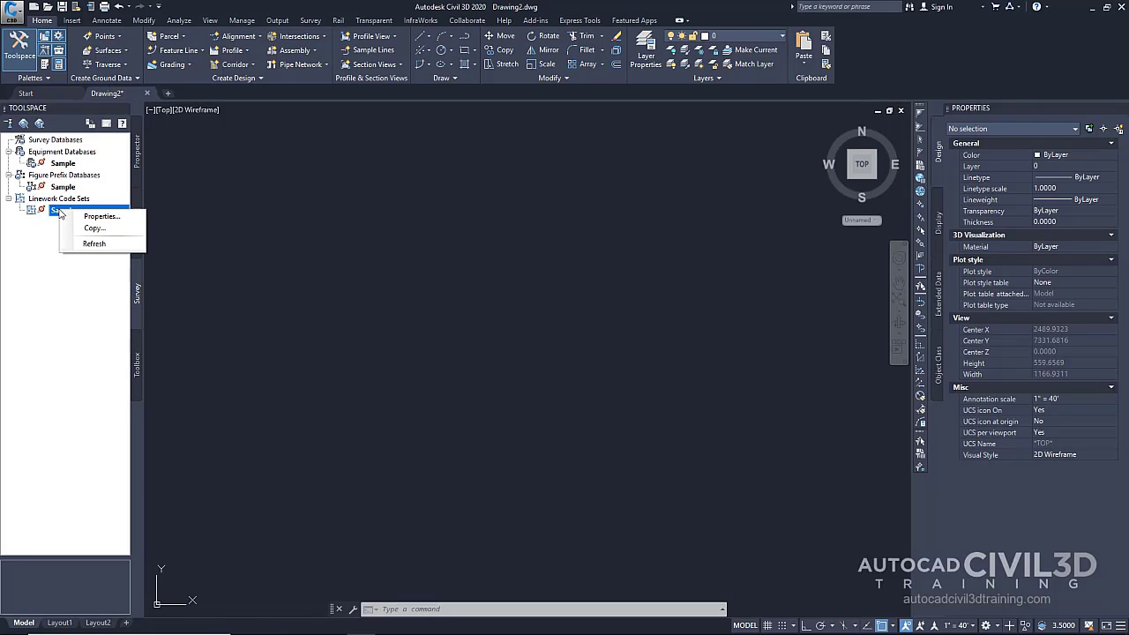
{"action": "left_click", "coordinate": [72, 217]}
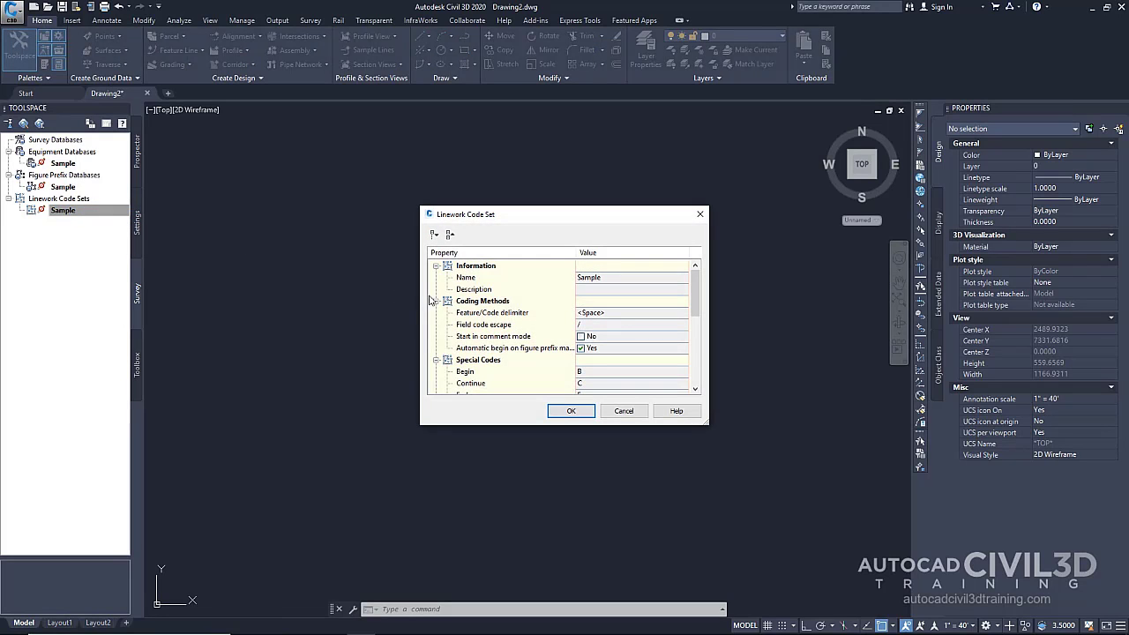
{"action": "scroll", "coordinate": [483, 301], "scroll_direction": "down", "scroll_amount": 1}
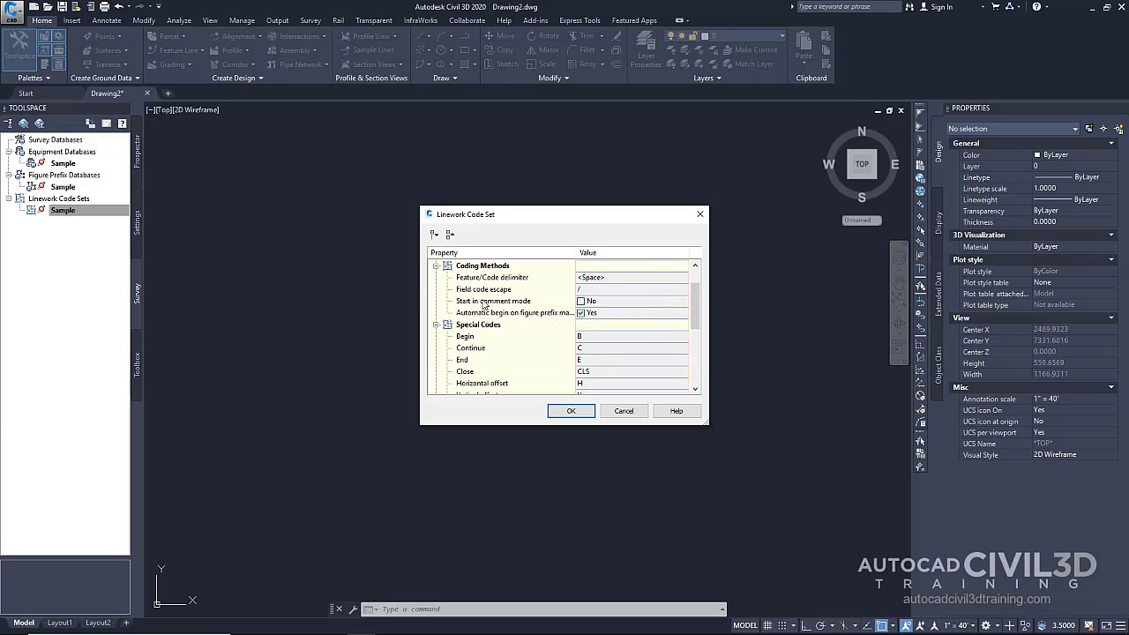
{"action": "scroll", "coordinate": [483, 304], "scroll_direction": "down", "scroll_amount": 1}
{"action": "scroll", "coordinate": [483, 304], "scroll_direction": "down", "scroll_amount": 3}
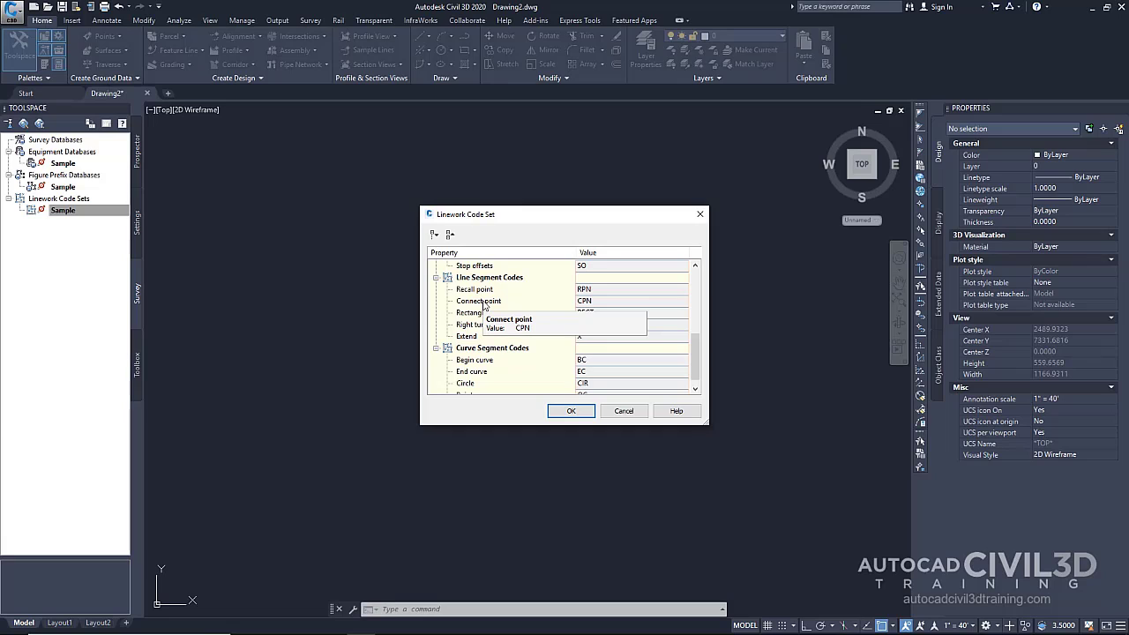
{"action": "left_click", "coordinate": [623, 411]}
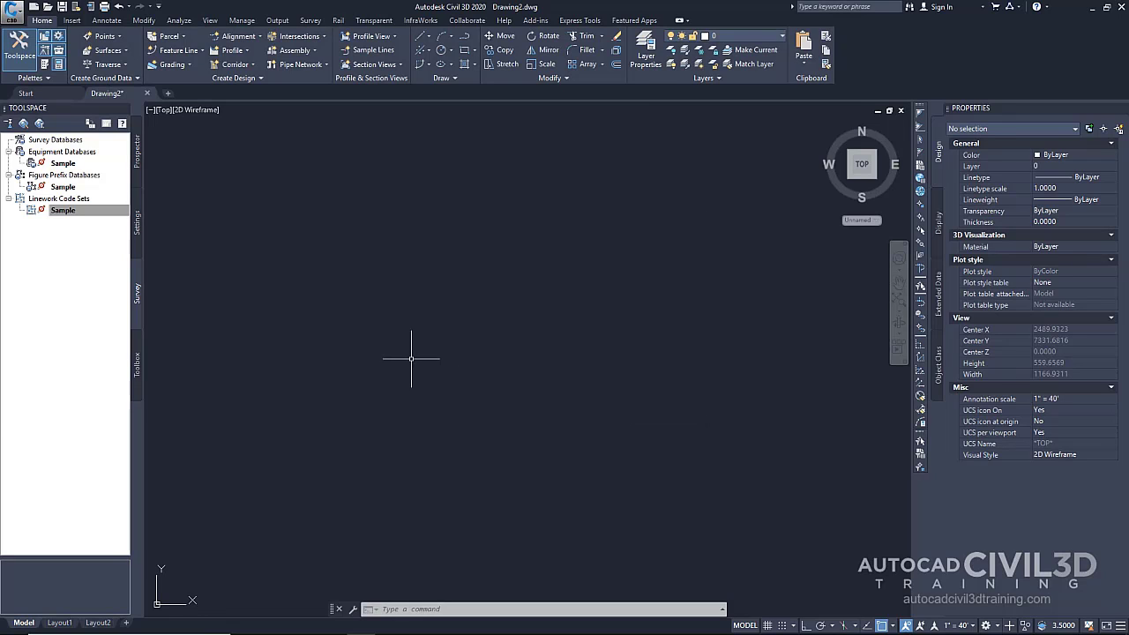
{"action": "left_click", "coordinate": [71, 211]}
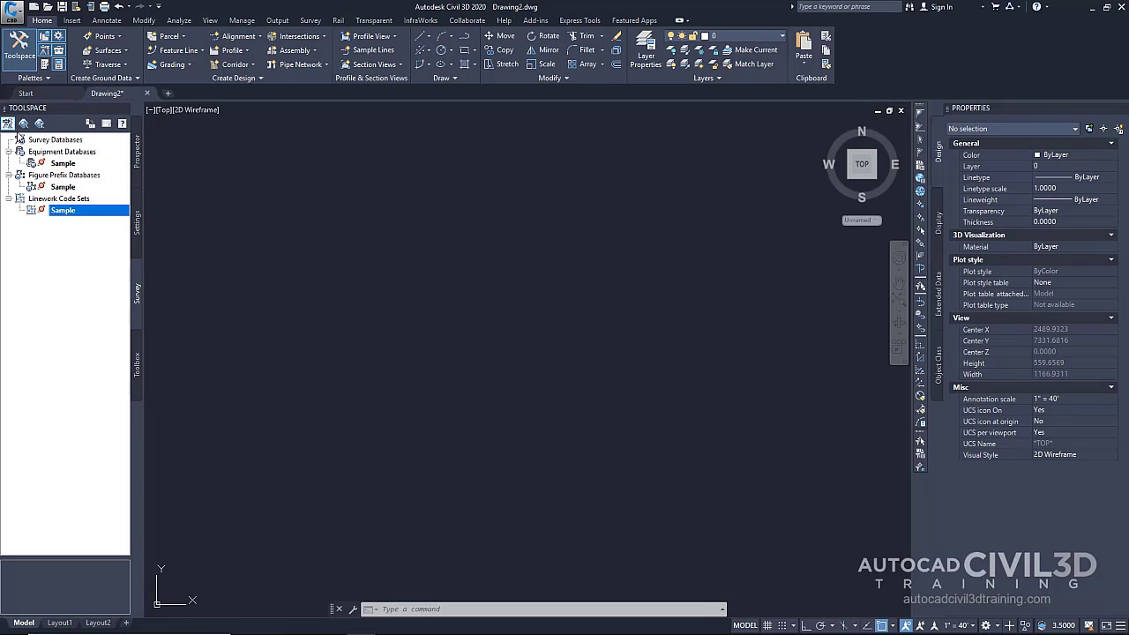
Examine the survey user settings for the survey database, equipment, linework processing and figure defaults.
{"action": "left_click", "coordinate": [8, 124]}
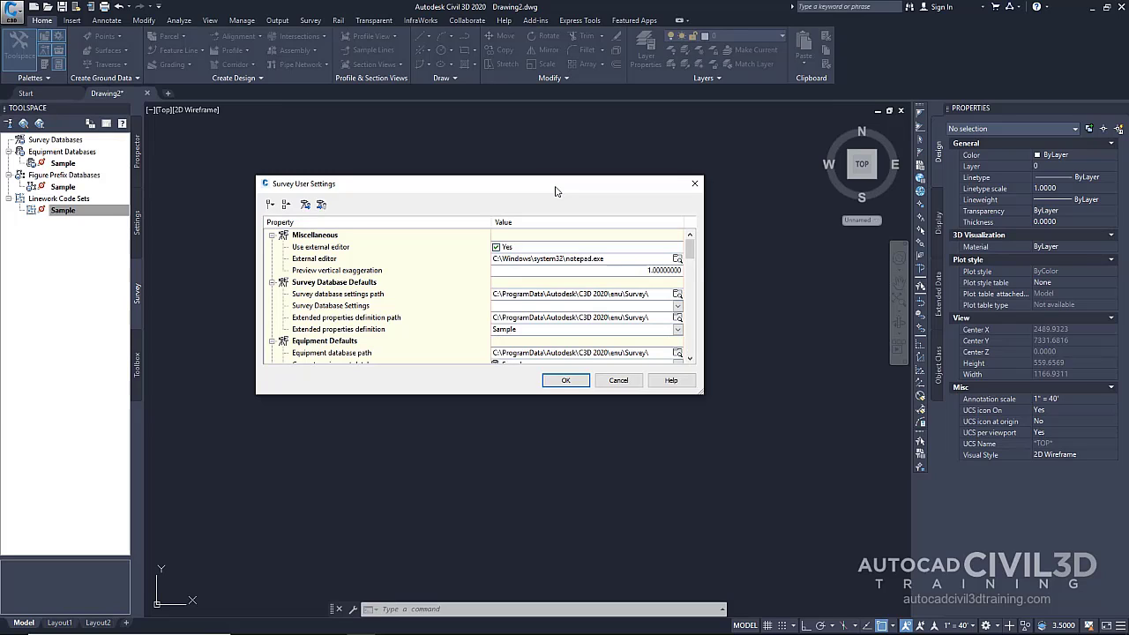
{"action": "scroll", "coordinate": [481, 274], "scroll_direction": "down", "scroll_amount": 1}
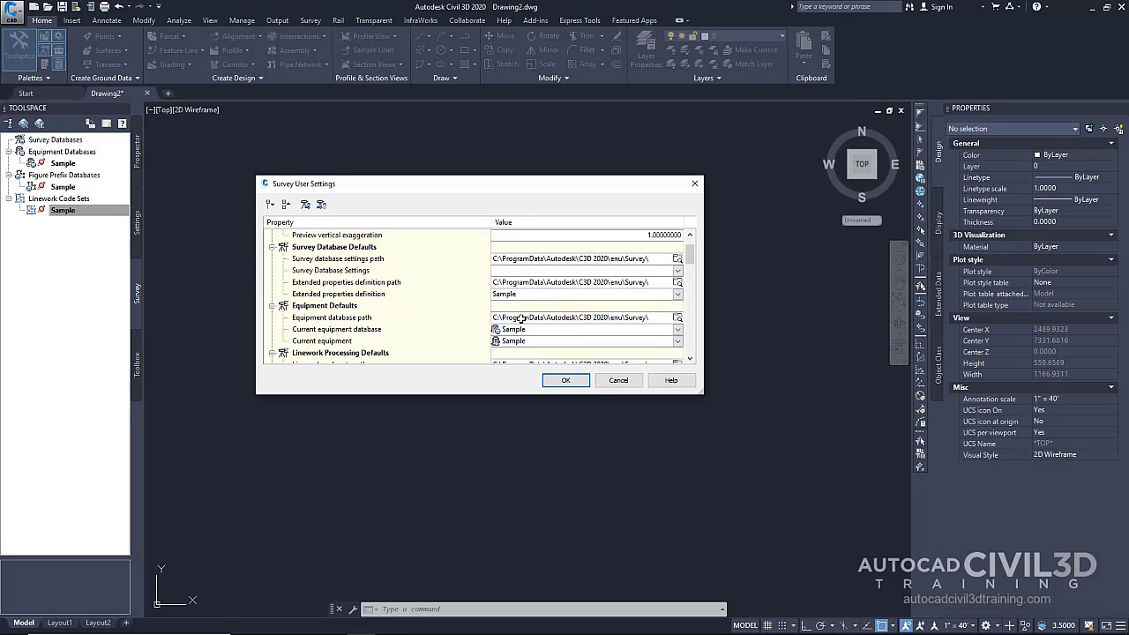
{"action": "scroll", "coordinate": [501, 317], "scroll_direction": "down", "scroll_amount": 2}
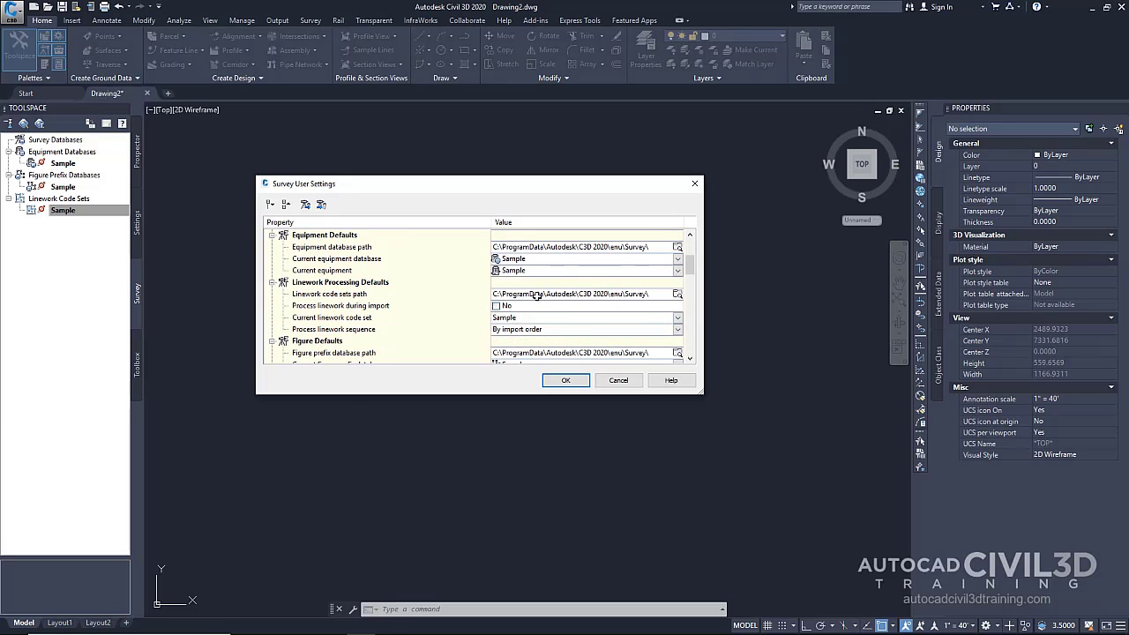
{"action": "scroll", "coordinate": [472, 307], "scroll_direction": "down", "scroll_amount": 1}
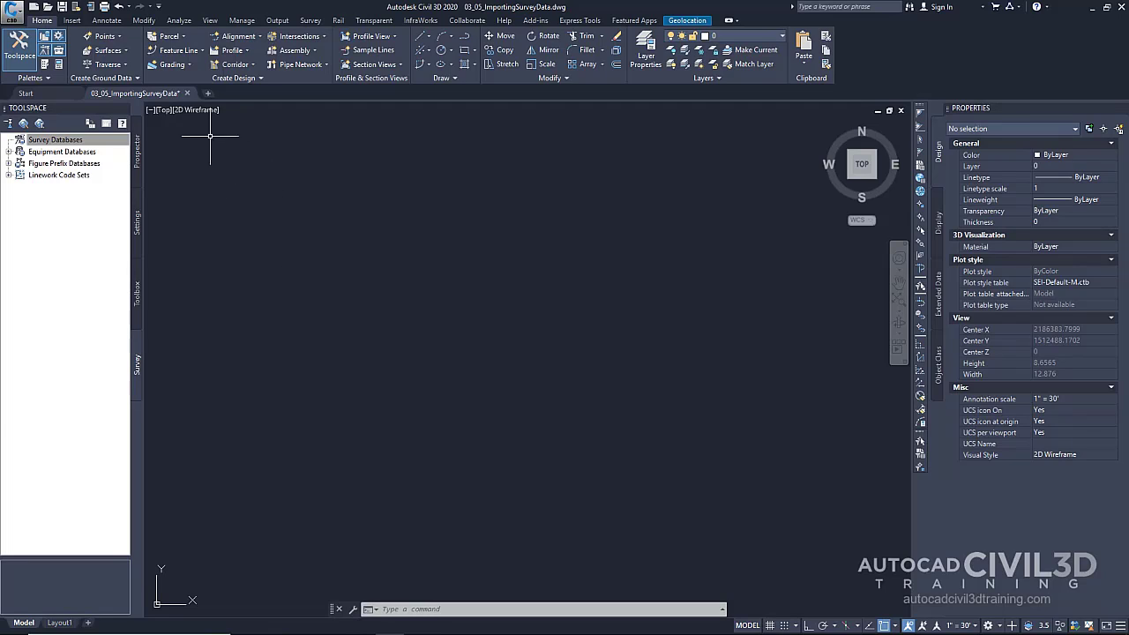
Open the Import Survey Data wizard to examine its database page, and cancel it without importing.
{"action": "left_click", "coordinate": [73, 20]}
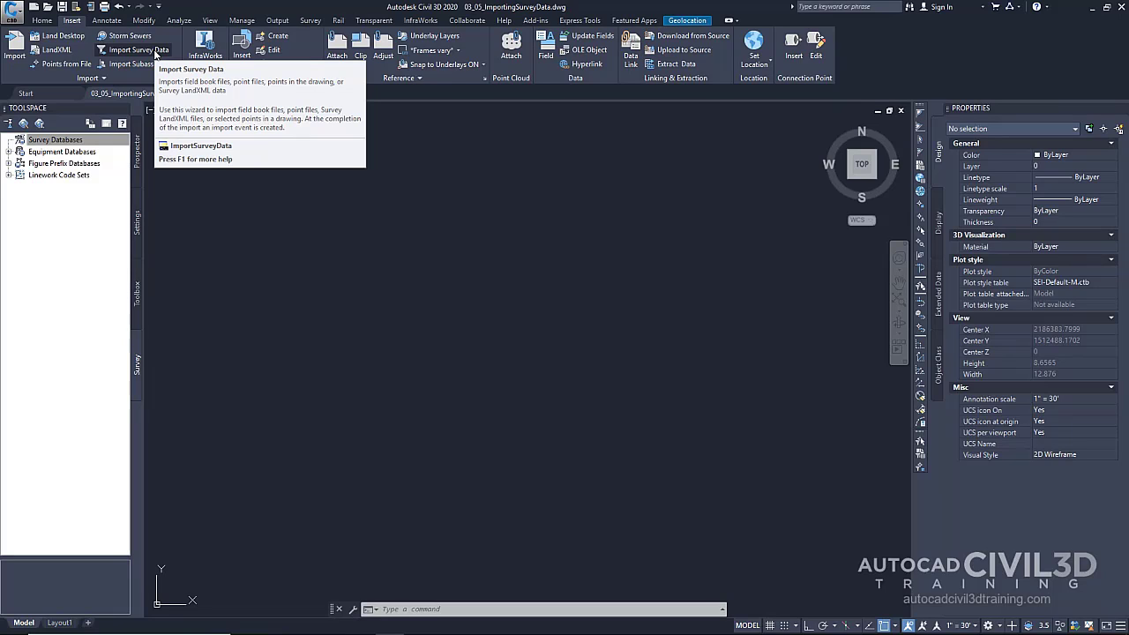
{"action": "left_click", "coordinate": [140, 50]}
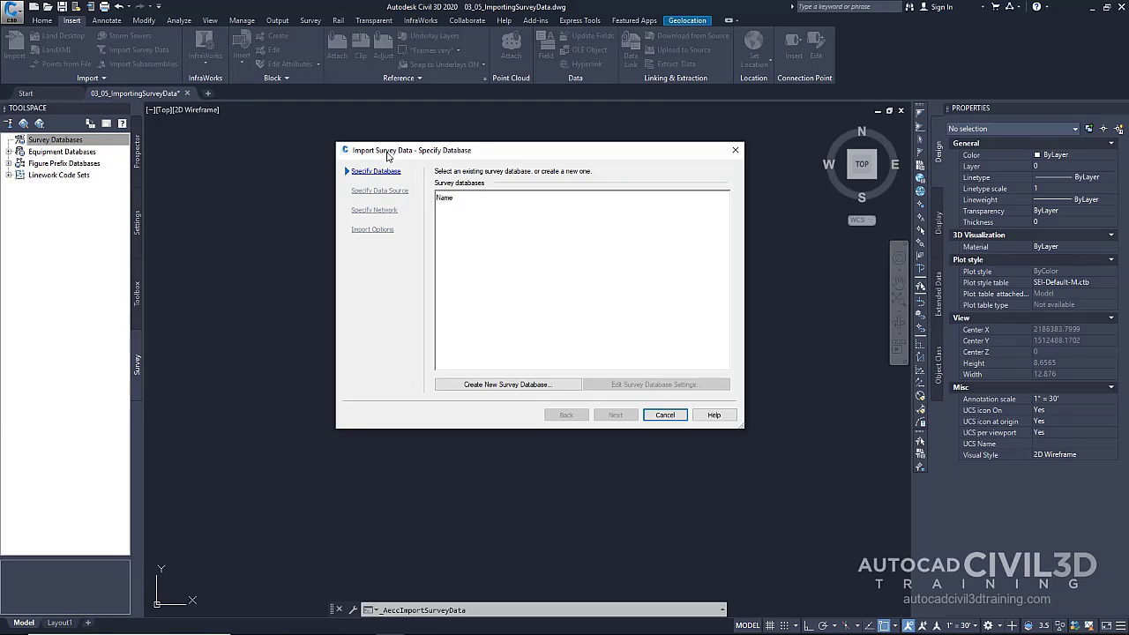
{"action": "left_click", "coordinate": [665, 415]}
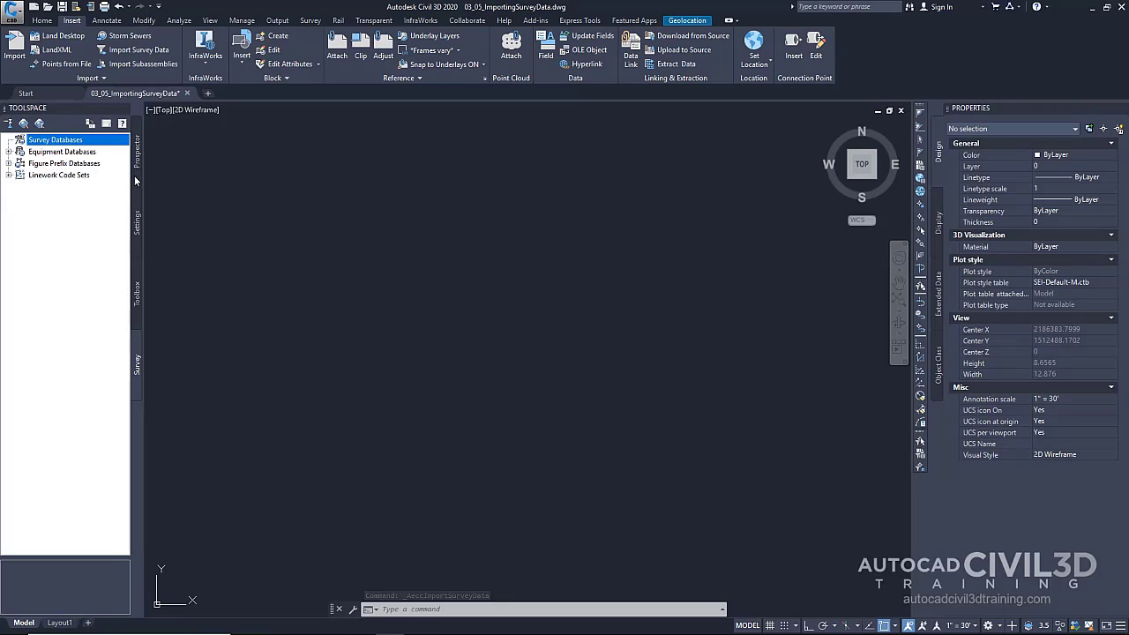
Set the survey databases' working folder to the public Autodesk folder Civil 3D Projects.
{"action": "left_click", "coordinate": [138, 362]}
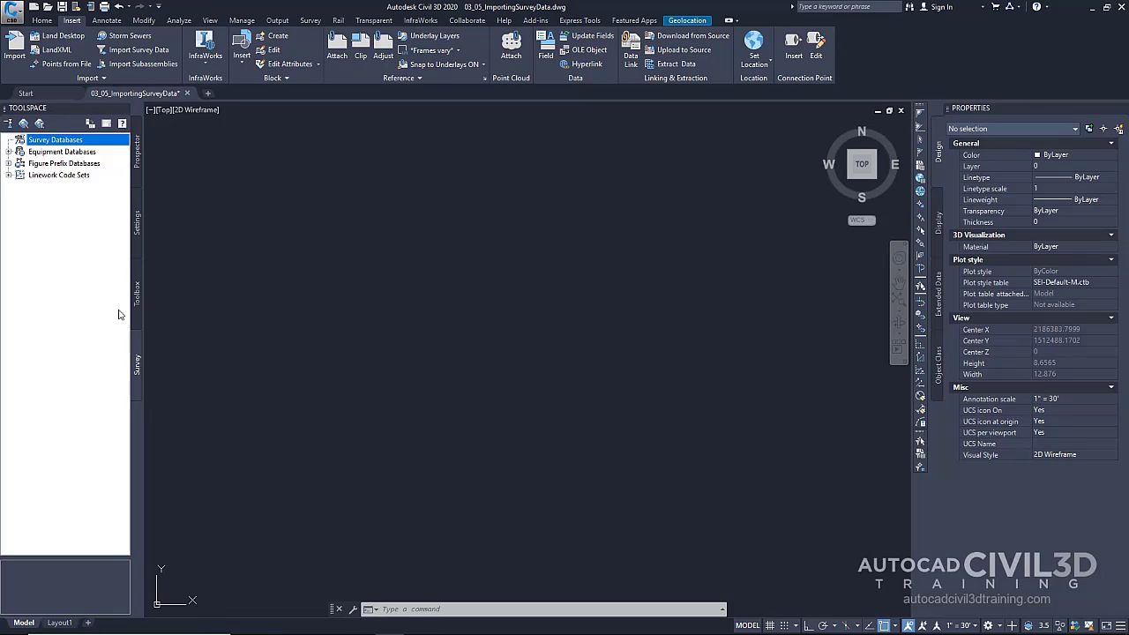
{"action": "right_click", "coordinate": [67, 141]}
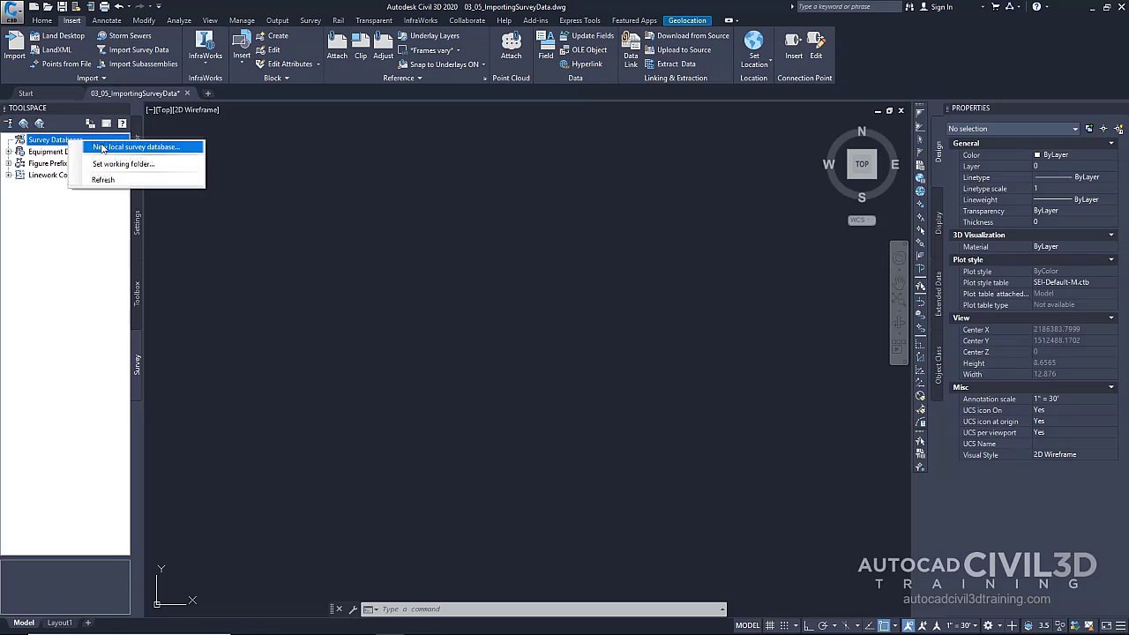
{"action": "left_click", "coordinate": [123, 165]}
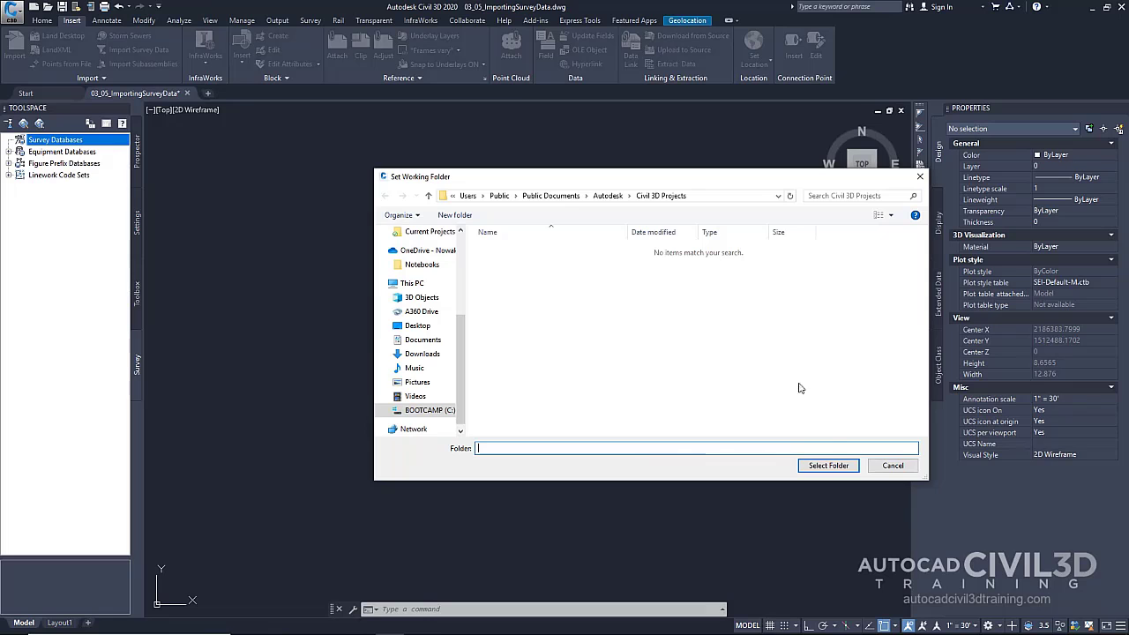
{"action": "left_click", "coordinate": [829, 466]}
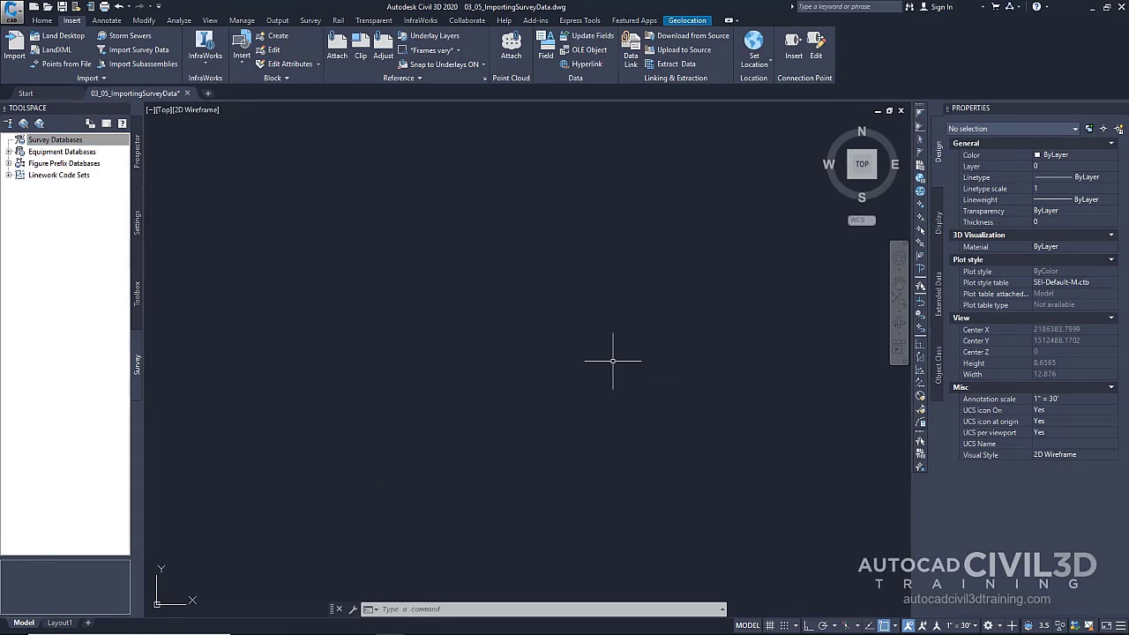
Create a new local survey database named Civil3DExample.
{"action": "left_click", "coordinate": [87, 142]}
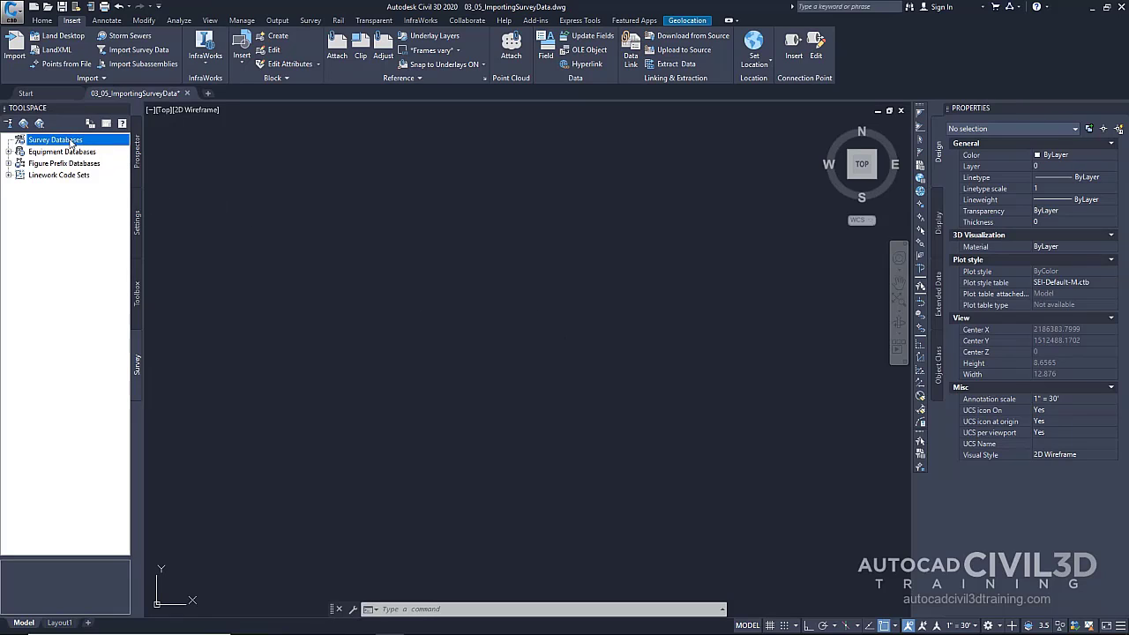
{"action": "right_click", "coordinate": [71, 143]}
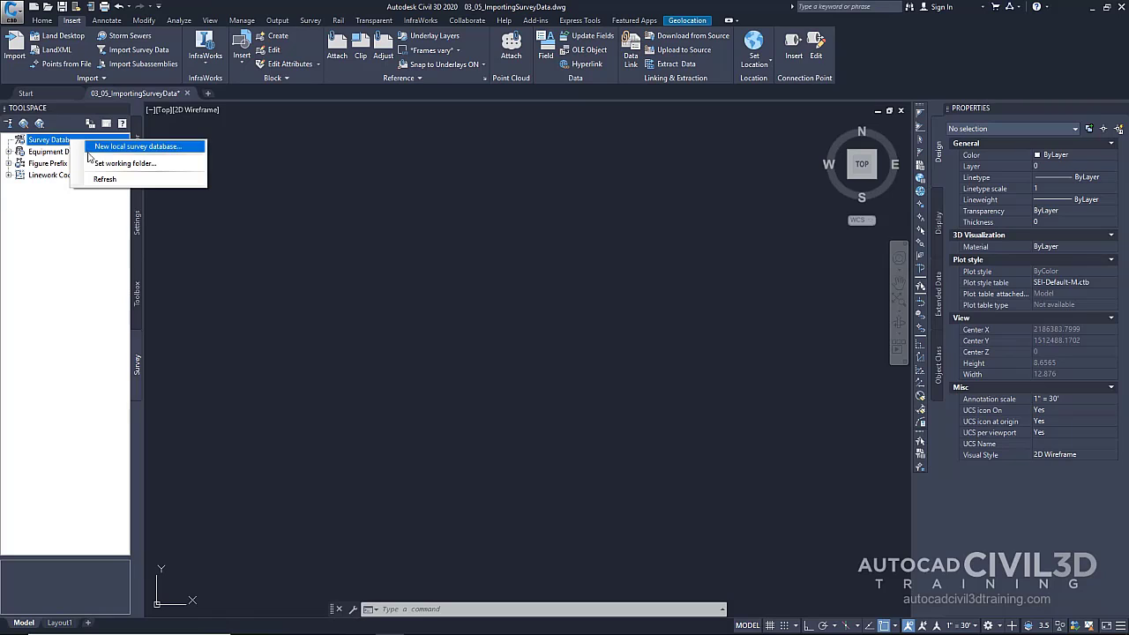
{"action": "left_click", "coordinate": [105, 148]}
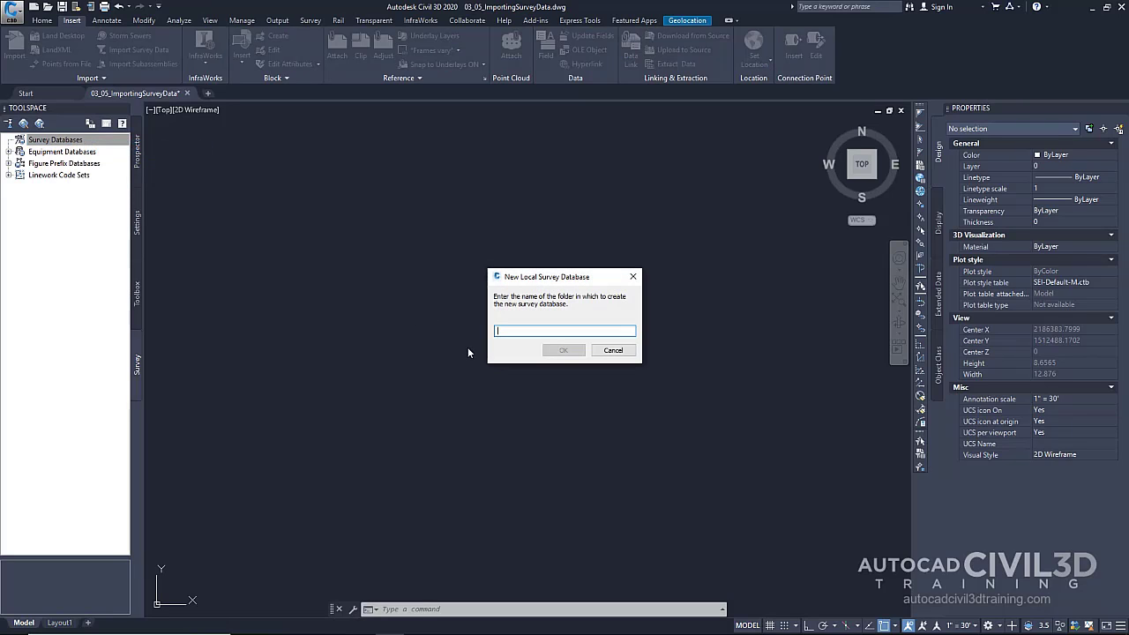
{"action": "type", "text": "Civil3DExample"}
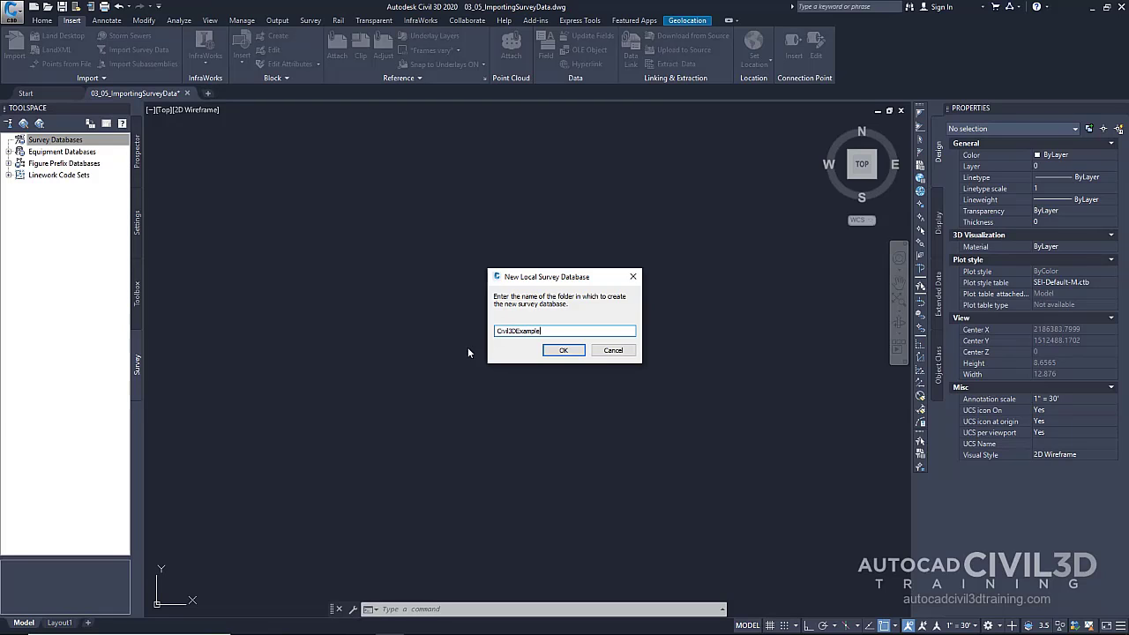
{"action": "left_click", "coordinate": [564, 351]}
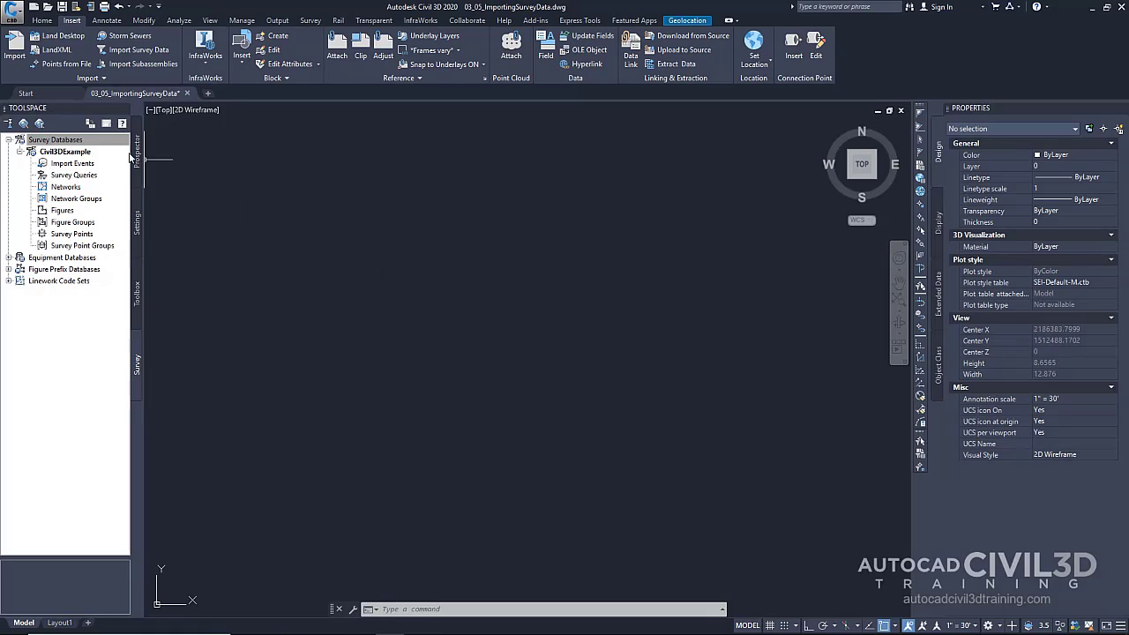
Set the Civil3DExample database's coordinate zone to NAD83 Georgia State Planes, West Zone, US Foot, in the USA, Georgia category, and save its settings.
{"action": "right_click", "coordinate": [64, 152]}
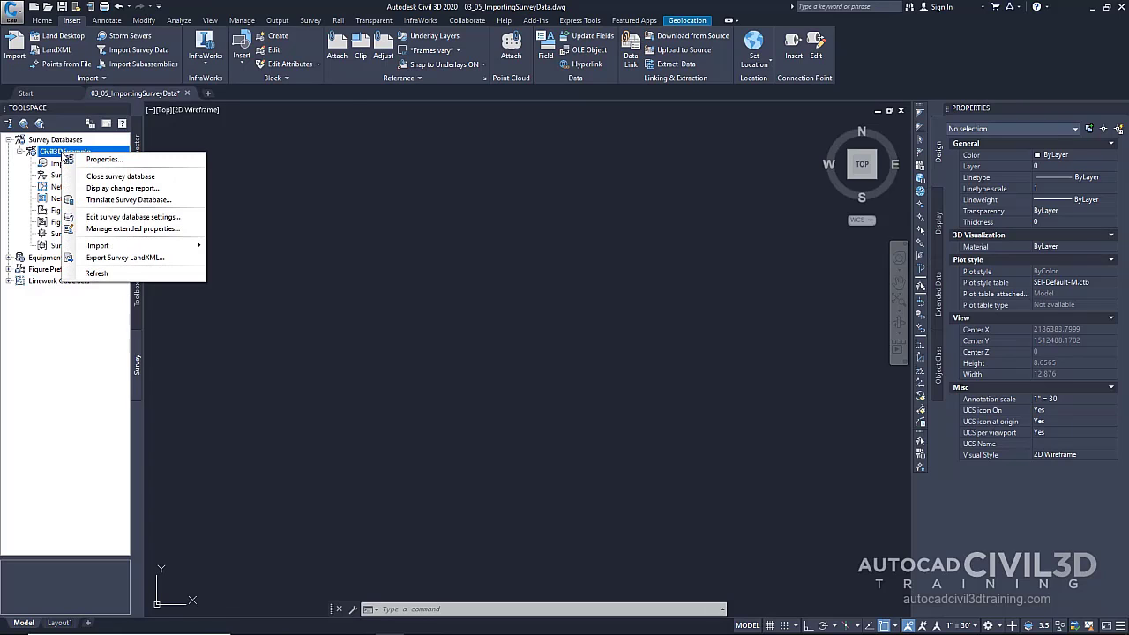
{"action": "left_click", "coordinate": [161, 225]}
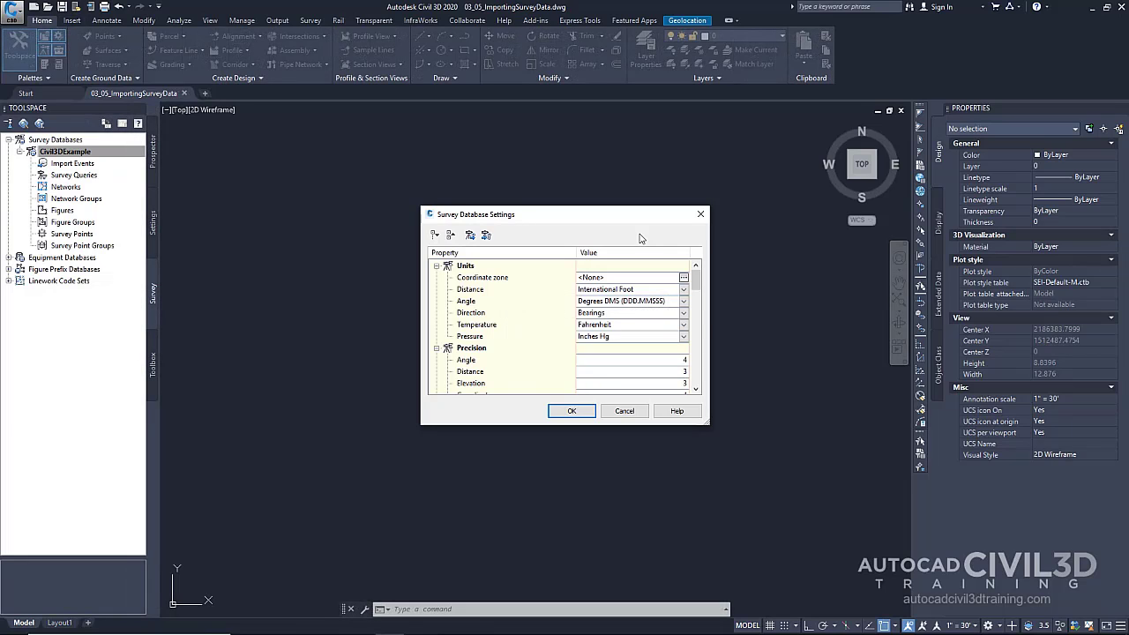
{"action": "left_click", "coordinate": [685, 279]}
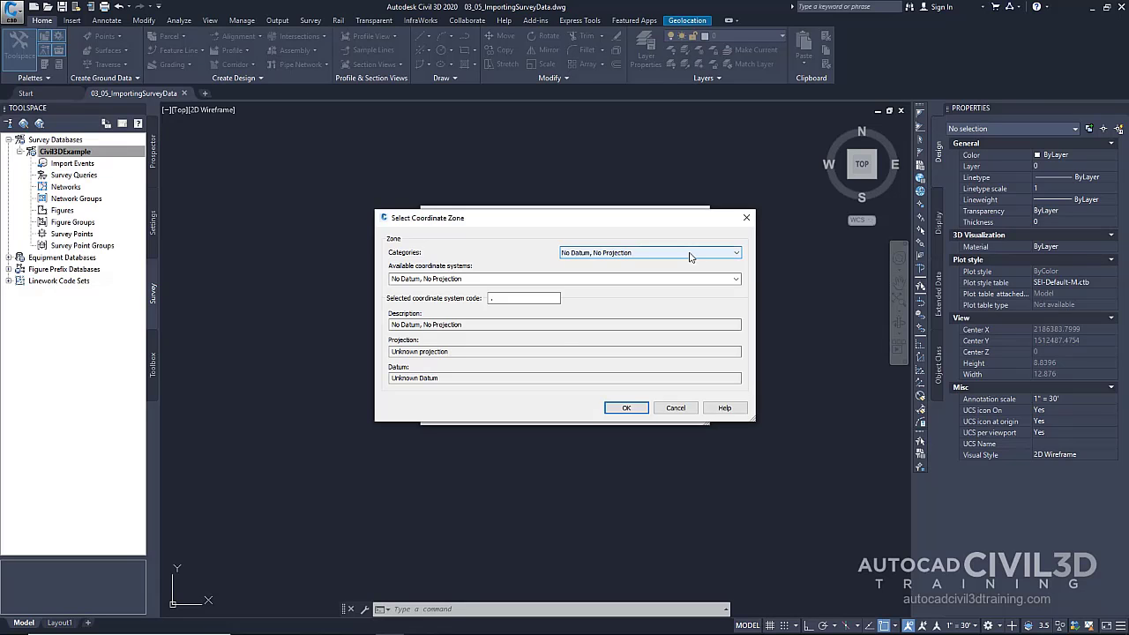
{"action": "left_click", "coordinate": [691, 255]}
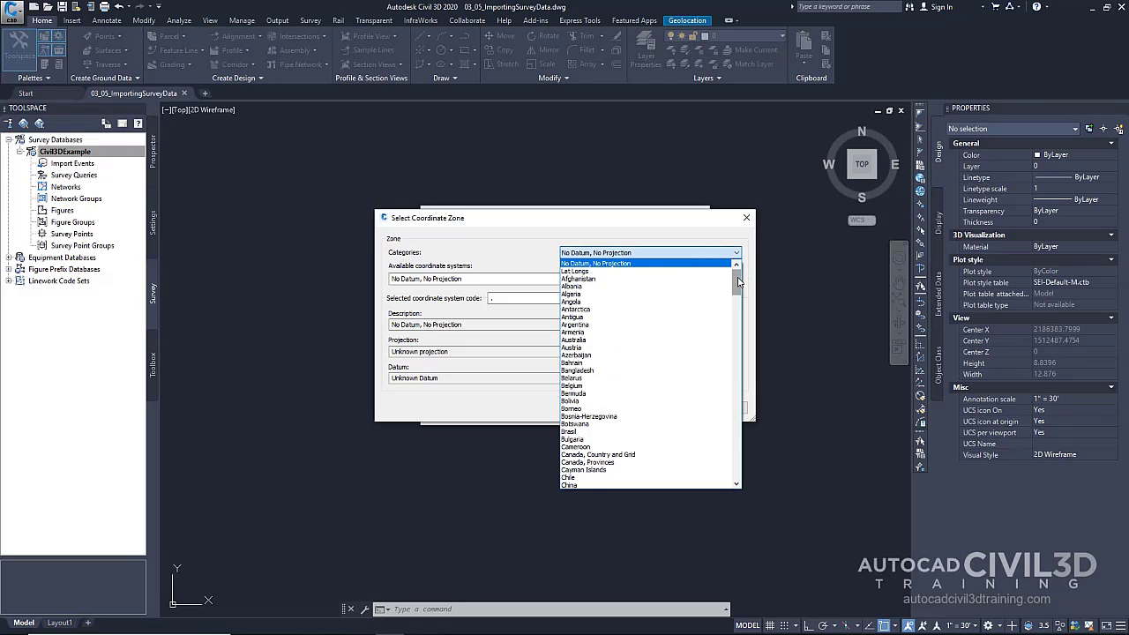
{"action": "left_click_drag", "start_coordinate": [740, 283], "coordinate": [760, 420]}
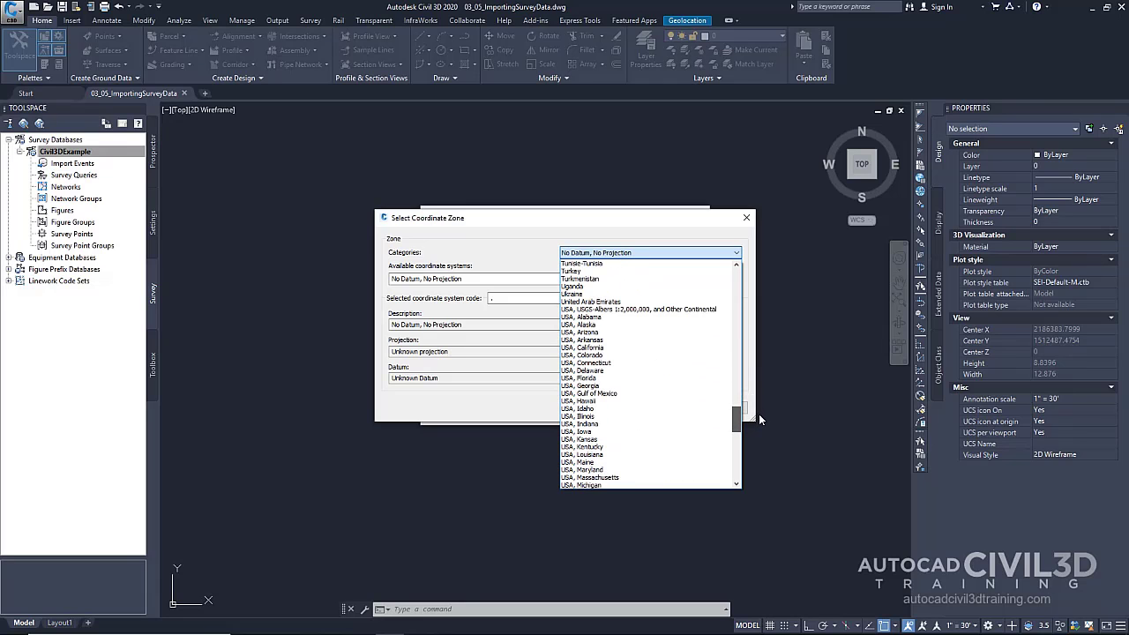
{"action": "left_click", "coordinate": [636, 387]}
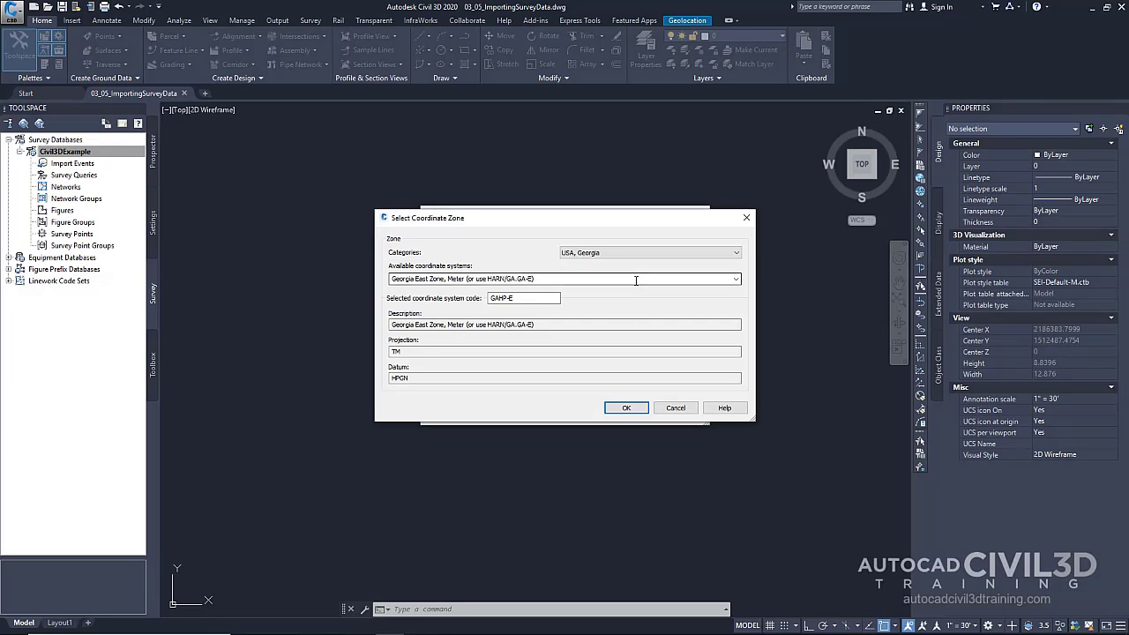
{"action": "left_click", "coordinate": [737, 280]}
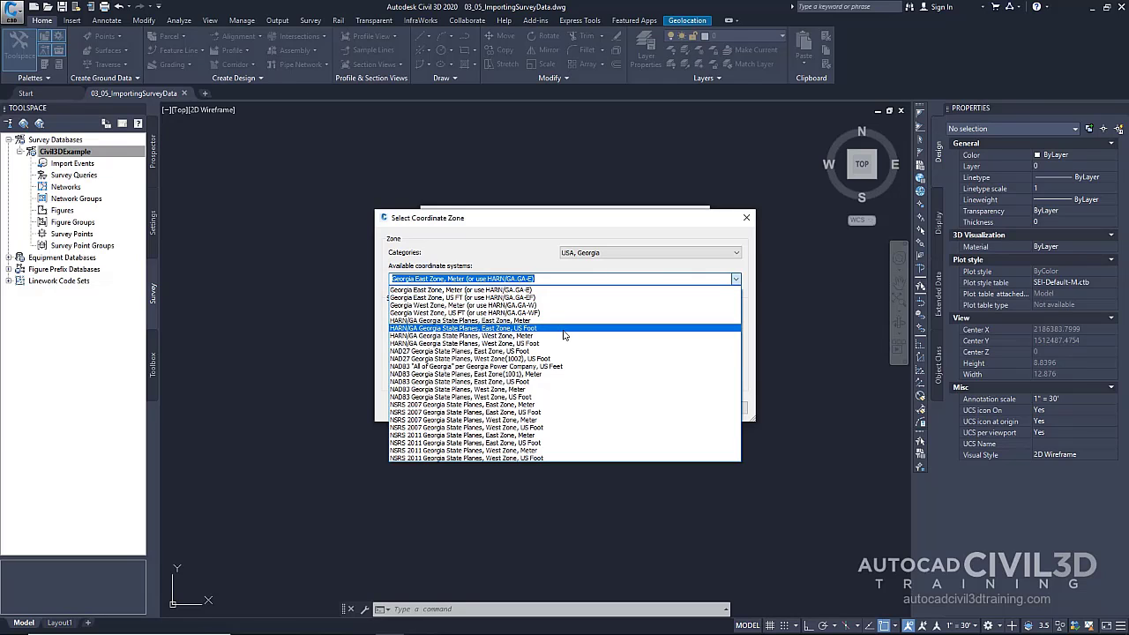
{"action": "left_click", "coordinate": [545, 398]}
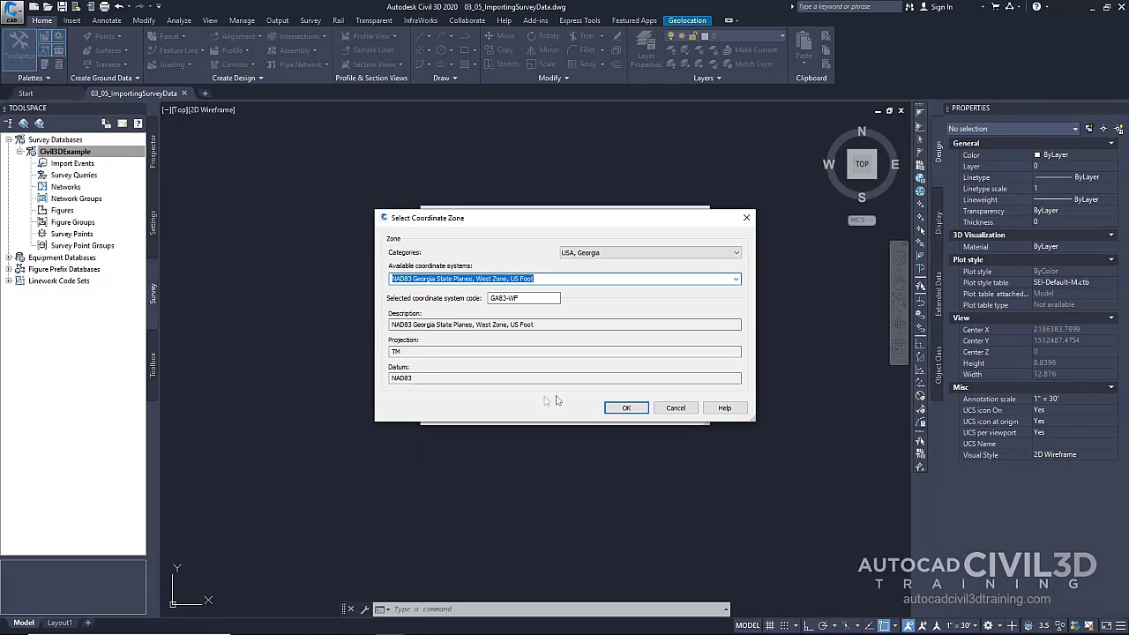
{"action": "left_click", "coordinate": [624, 408]}
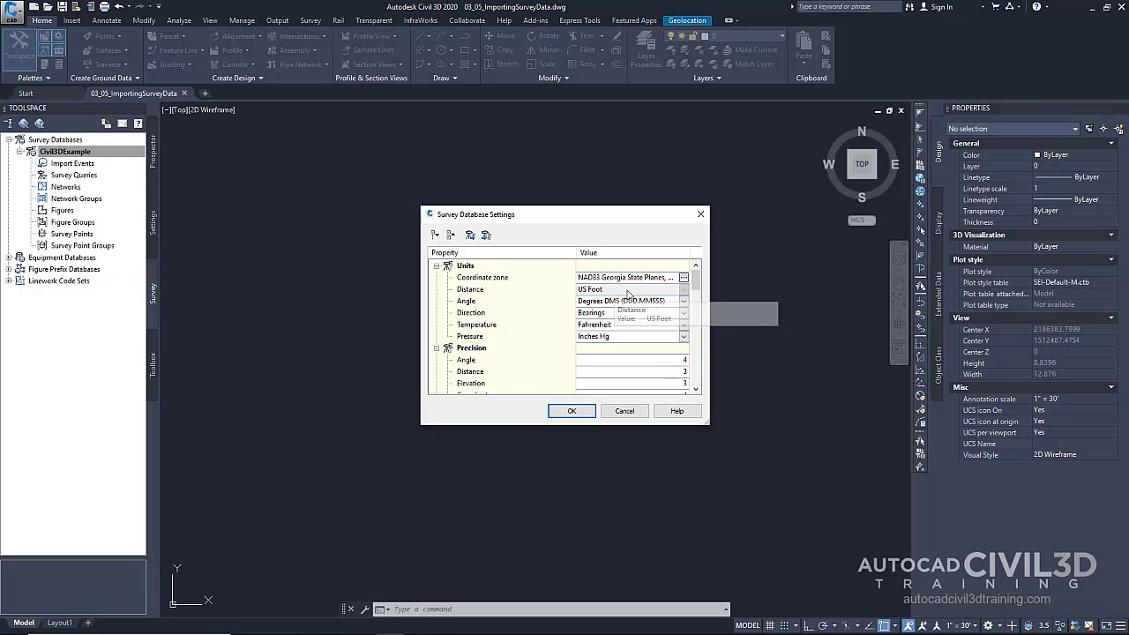
{"action": "left_click_drag", "start_coordinate": [697, 282], "coordinate": [697, 321]}
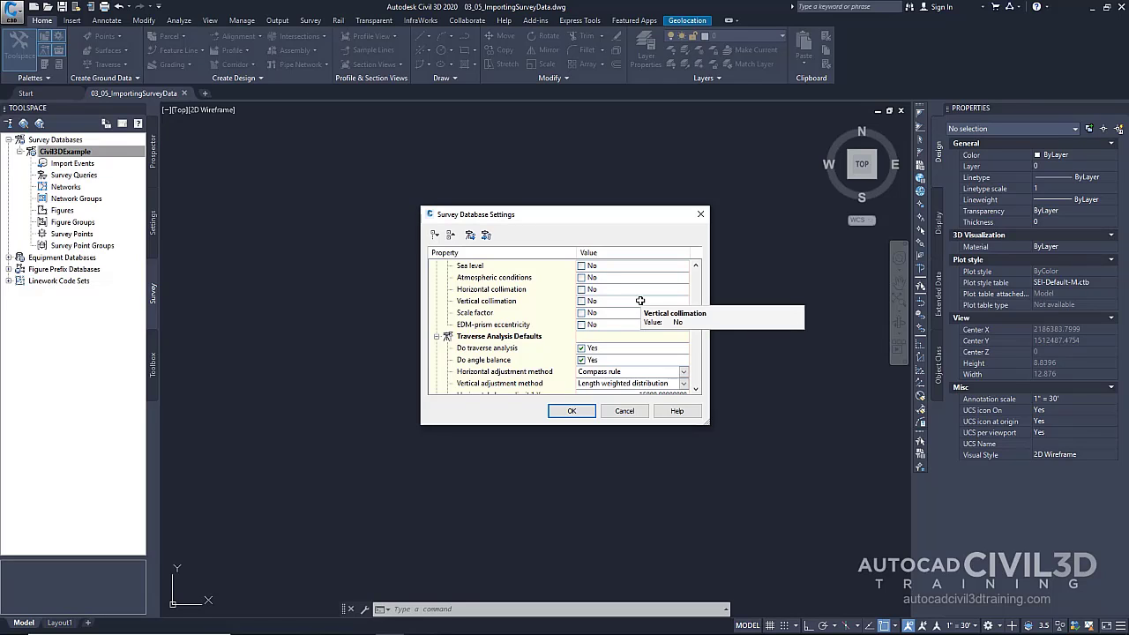
{"action": "left_click", "coordinate": [572, 412]}
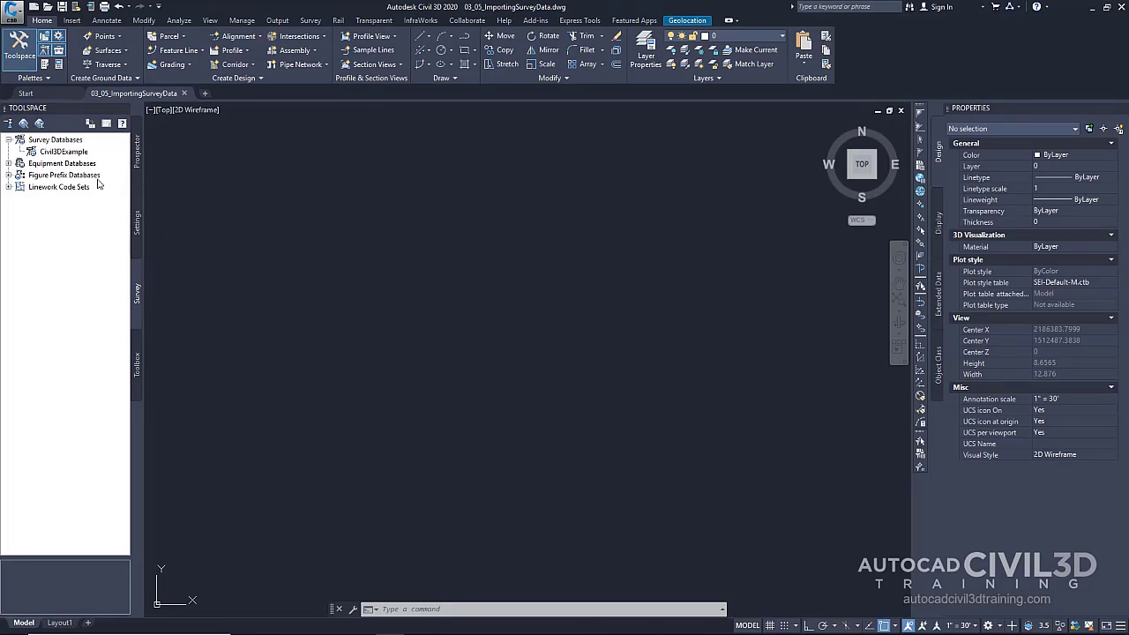
Open the Civil3DExample survey database for editing and start a survey data import into it from its import events.
{"action": "right_click", "coordinate": [66, 156]}
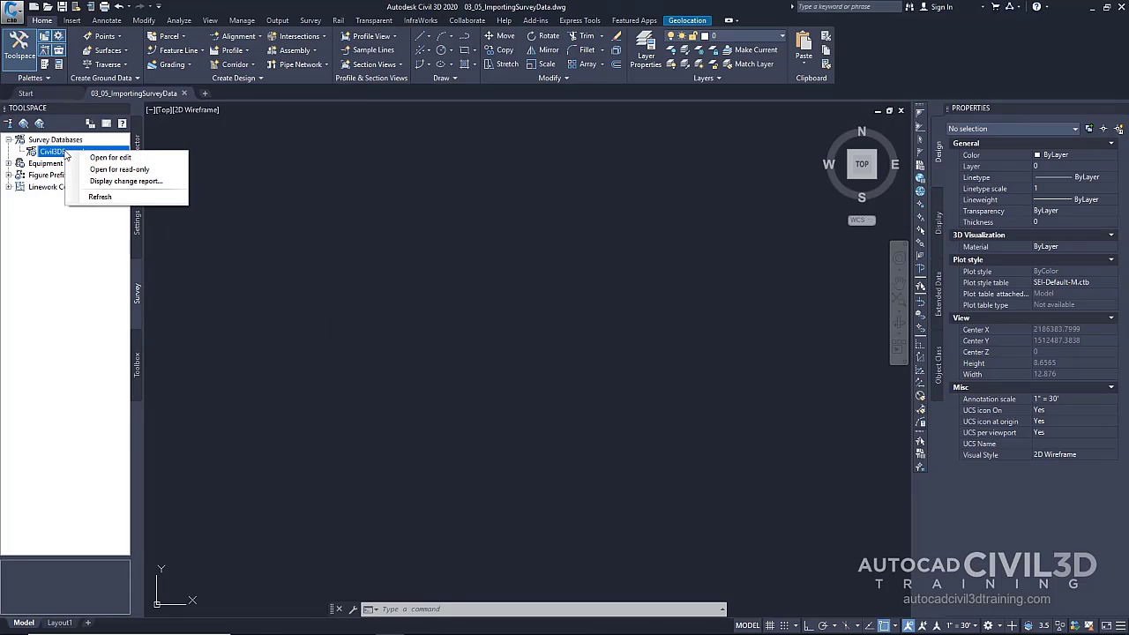
{"action": "left_click", "coordinate": [116, 159]}
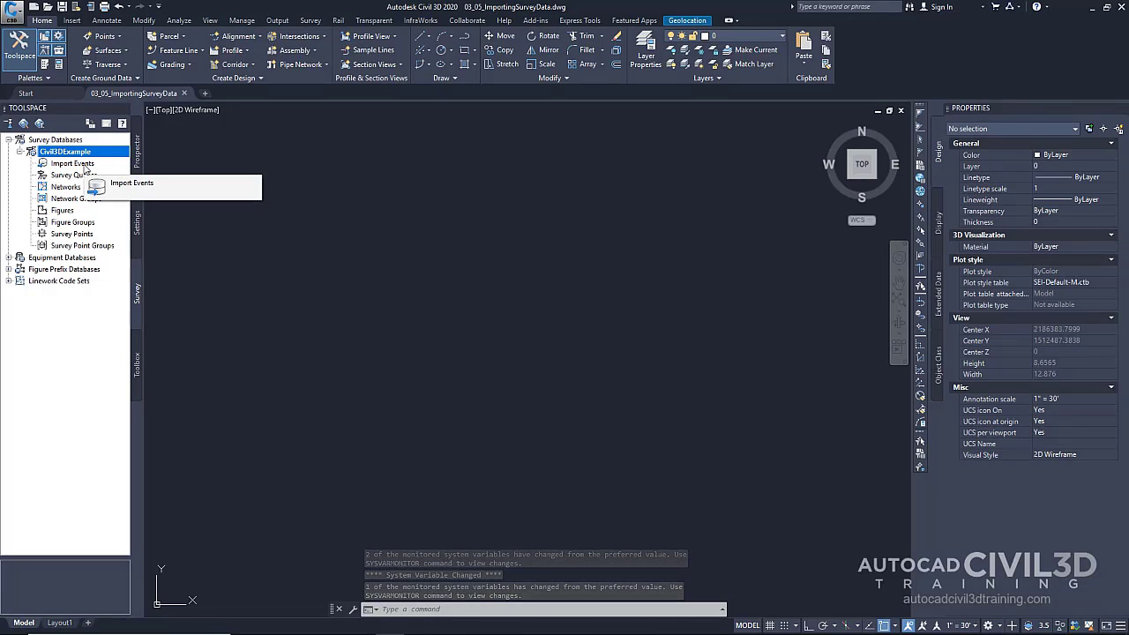
{"action": "left_click", "coordinate": [85, 164]}
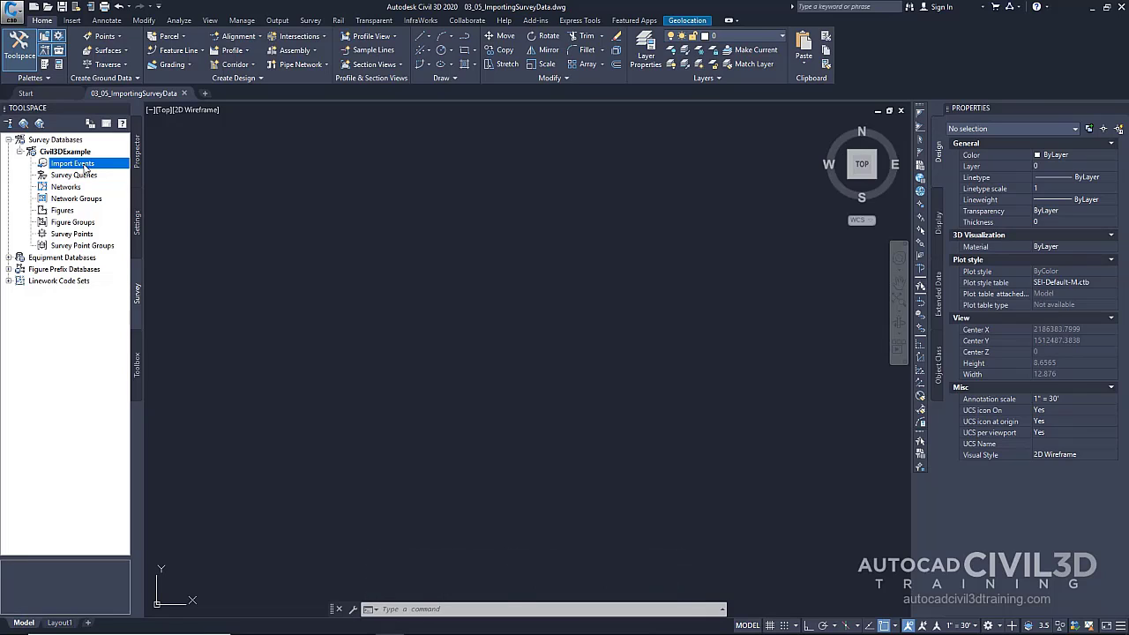
{"action": "right_click", "coordinate": [85, 167]}
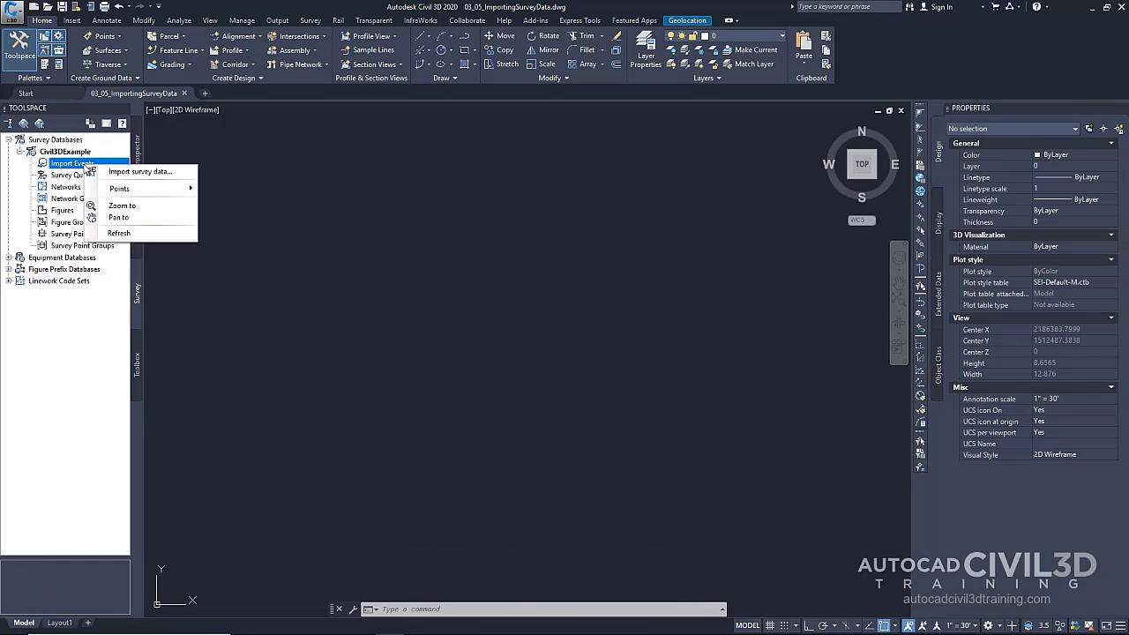
{"action": "left_click", "coordinate": [153, 175]}
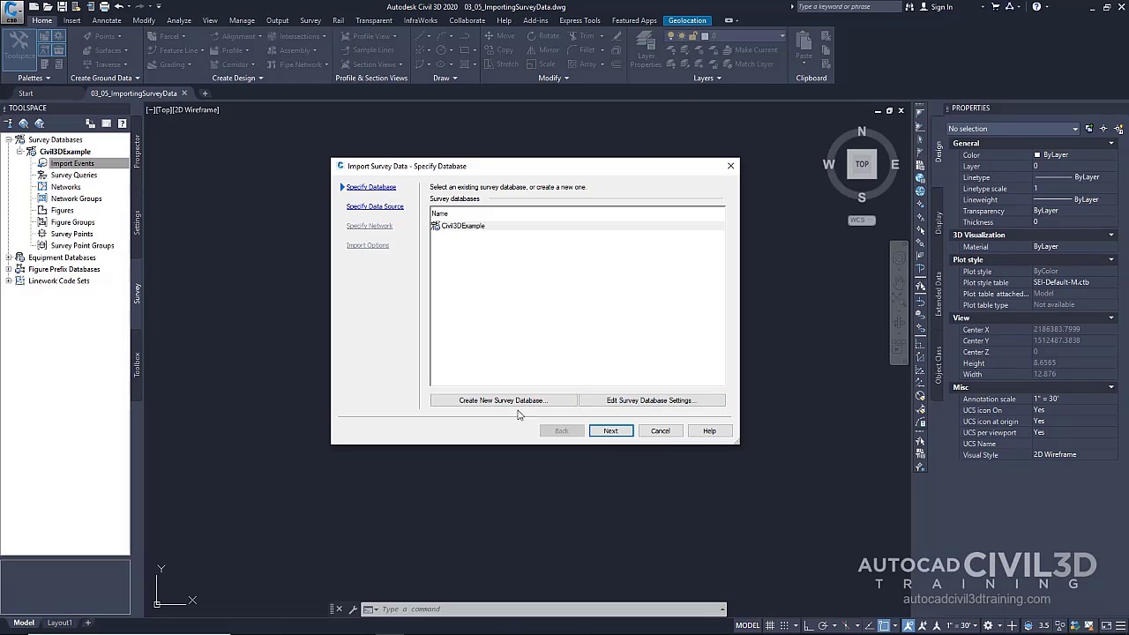
{"action": "left_click", "coordinate": [612, 432]}
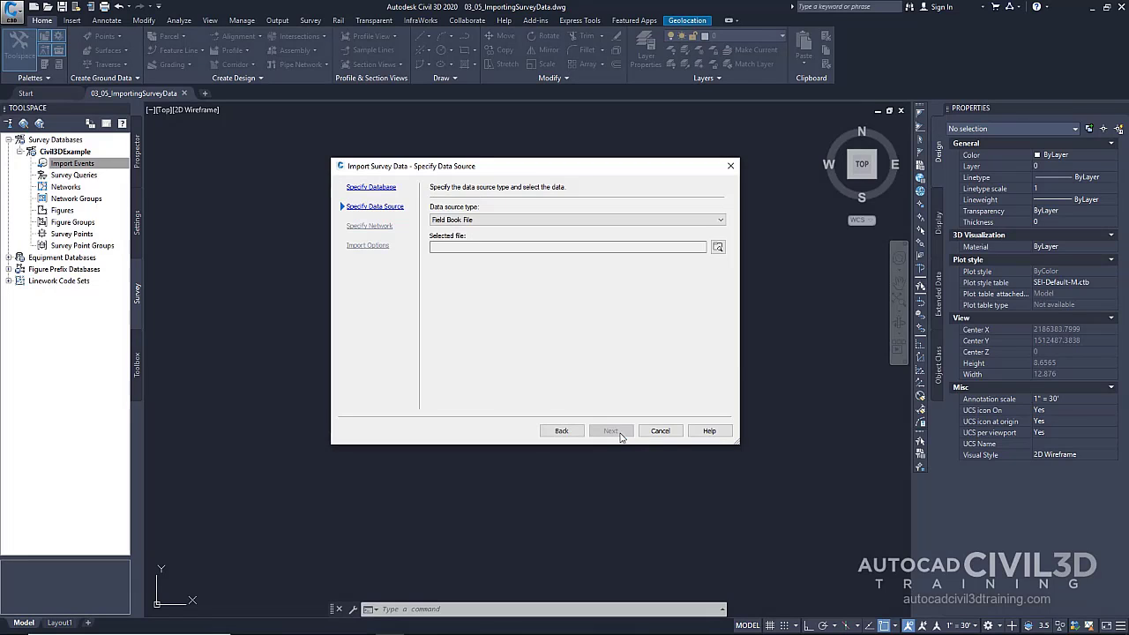
Set the import's data source type to Point File and add the 01-SurveyData text file from the Desktop.
{"action": "left_click", "coordinate": [494, 223]}
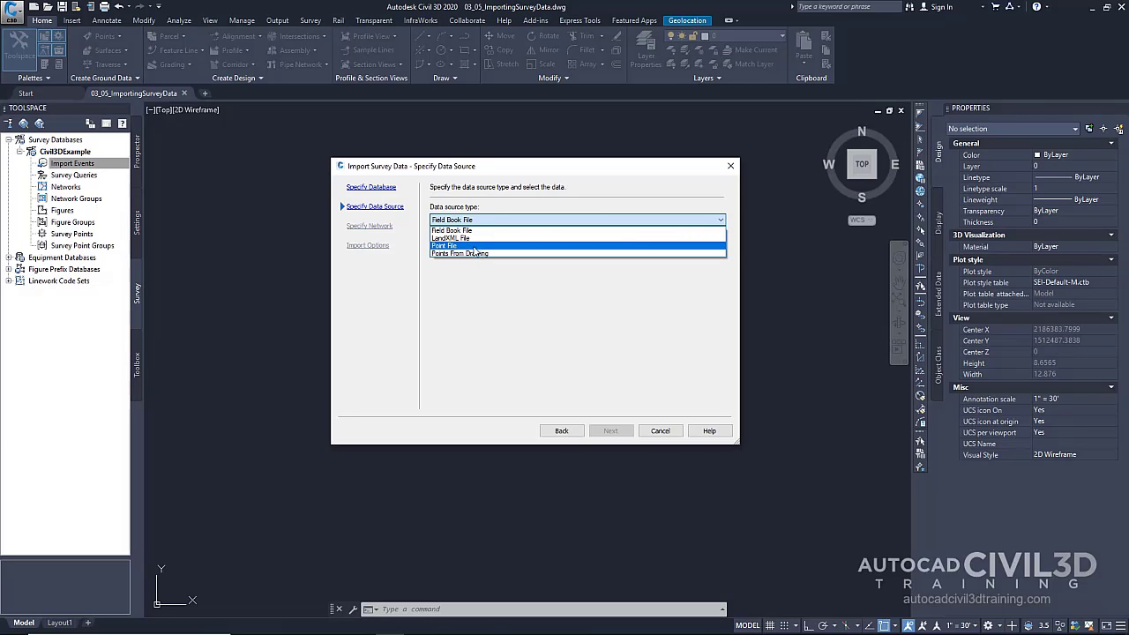
{"action": "left_click", "coordinate": [474, 247]}
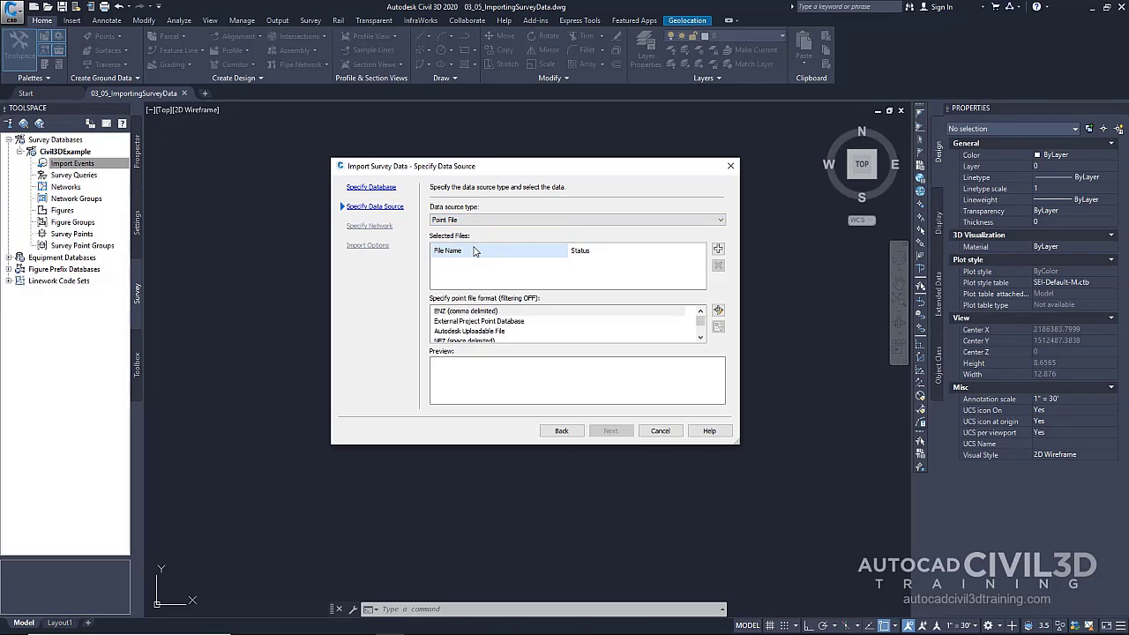
{"action": "left_click", "coordinate": [718, 252]}
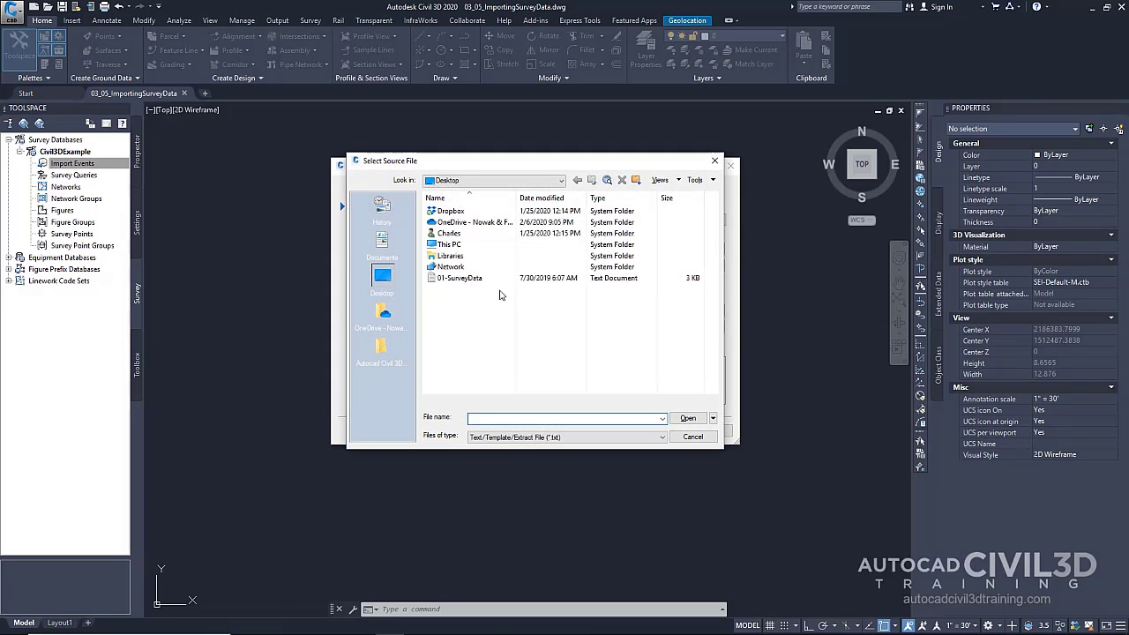
{"action": "left_click", "coordinate": [469, 280]}
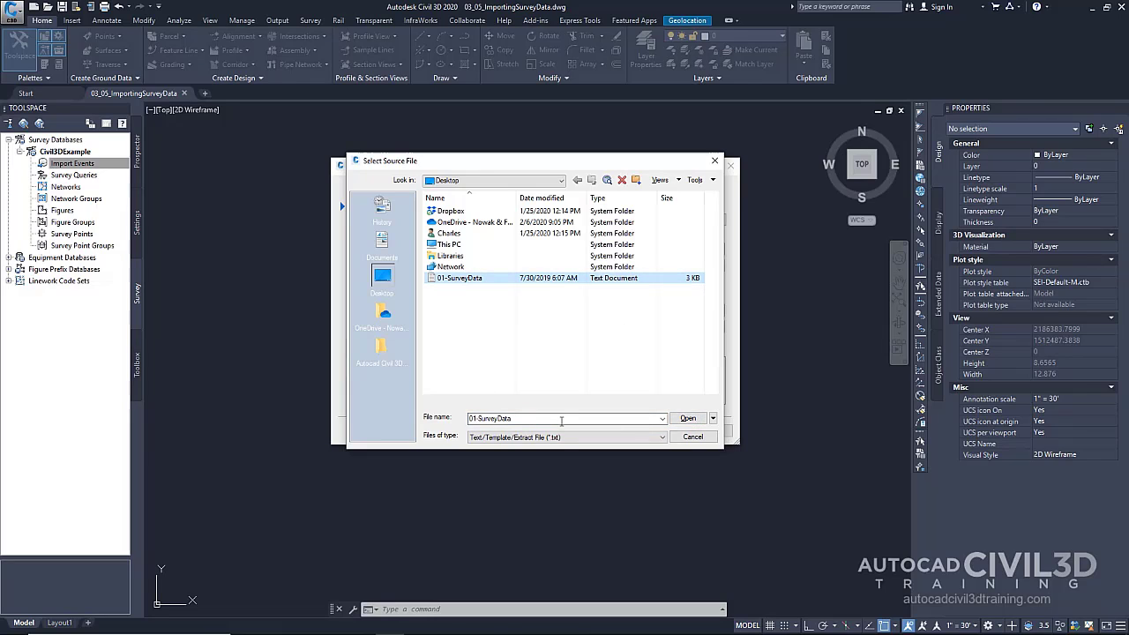
{"action": "left_click", "coordinate": [689, 419]}
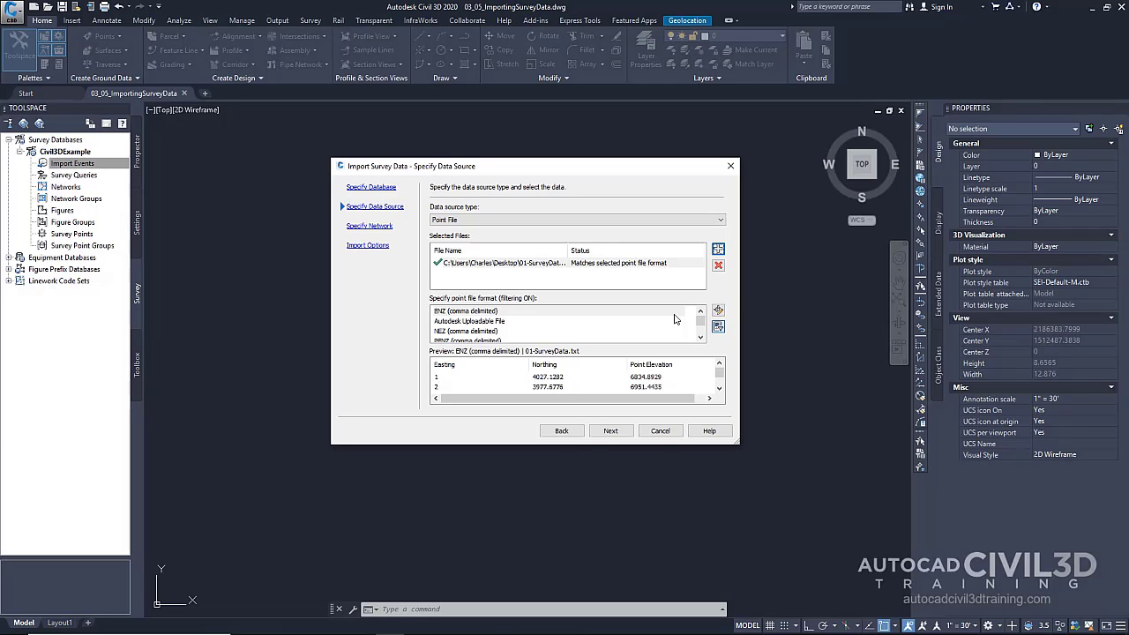
Set the point file format to PNEZD (comma delimited), check the data preview, and continue with no survey network.
{"action": "left_click_drag", "start_coordinate": [703, 325], "coordinate": [704, 332]}
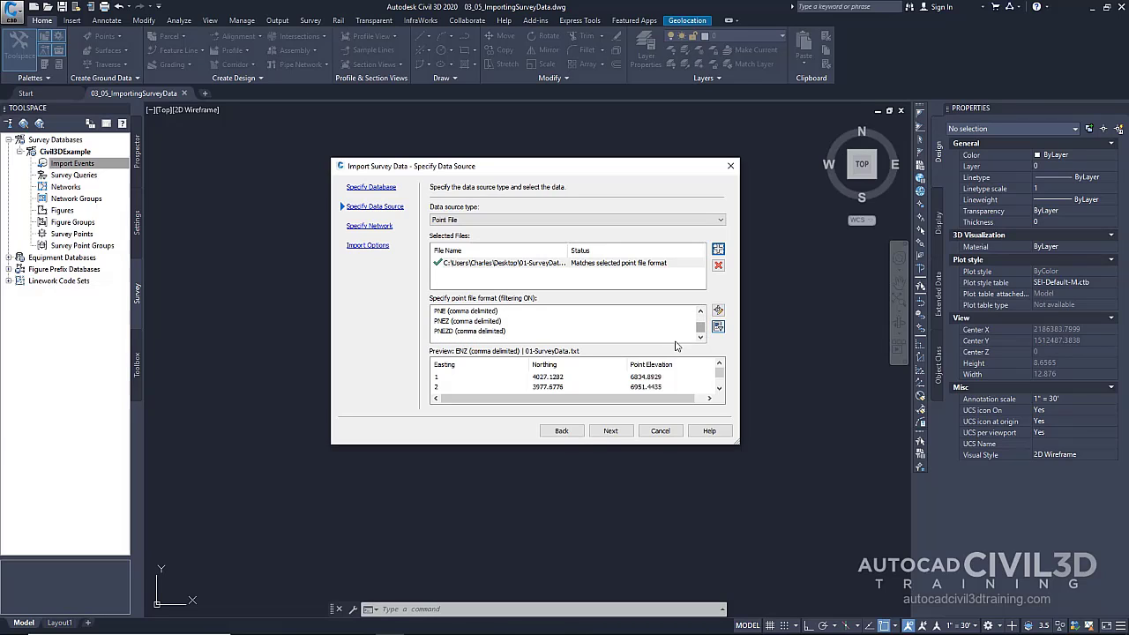
{"action": "left_click", "coordinate": [455, 332]}
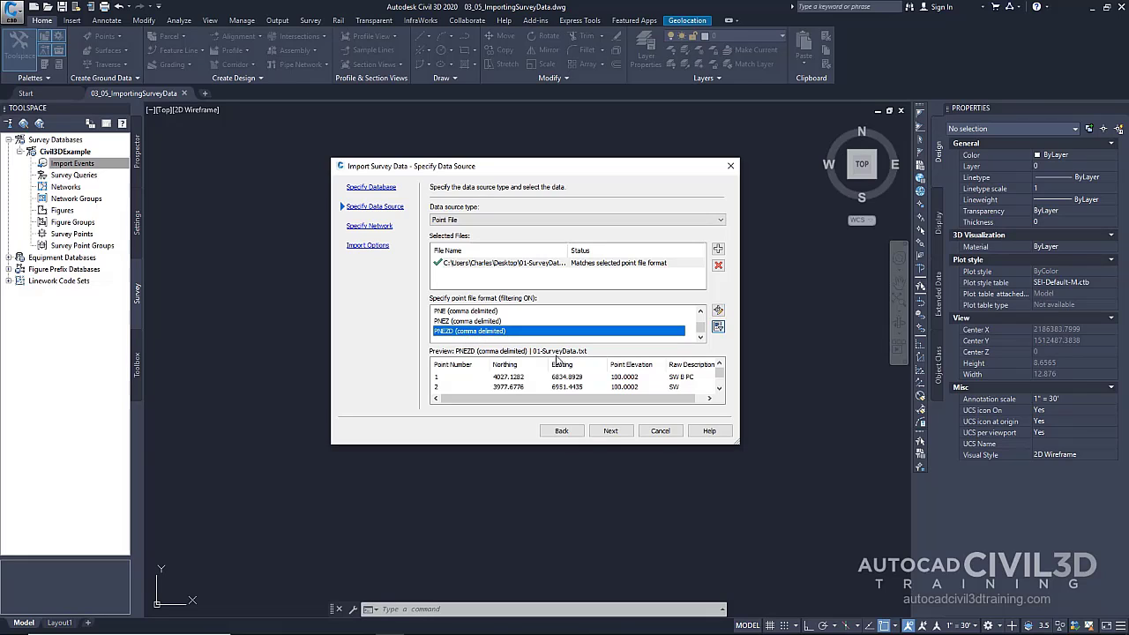
{"action": "left_click_drag", "start_coordinate": [721, 376], "coordinate": [721, 405]}
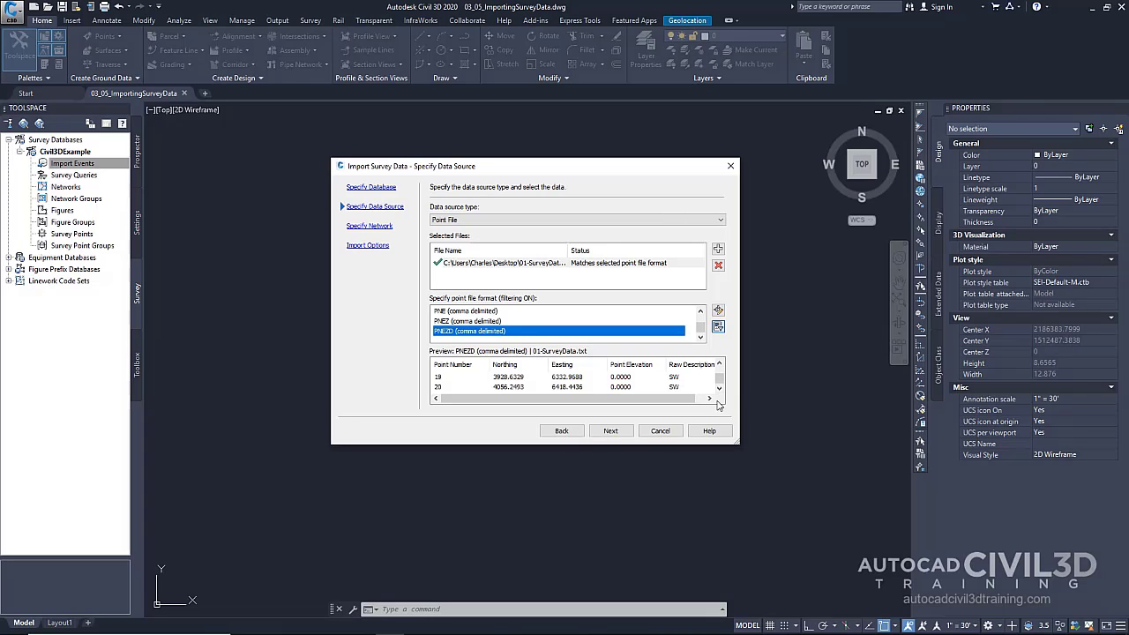
{"action": "left_click", "coordinate": [611, 430]}
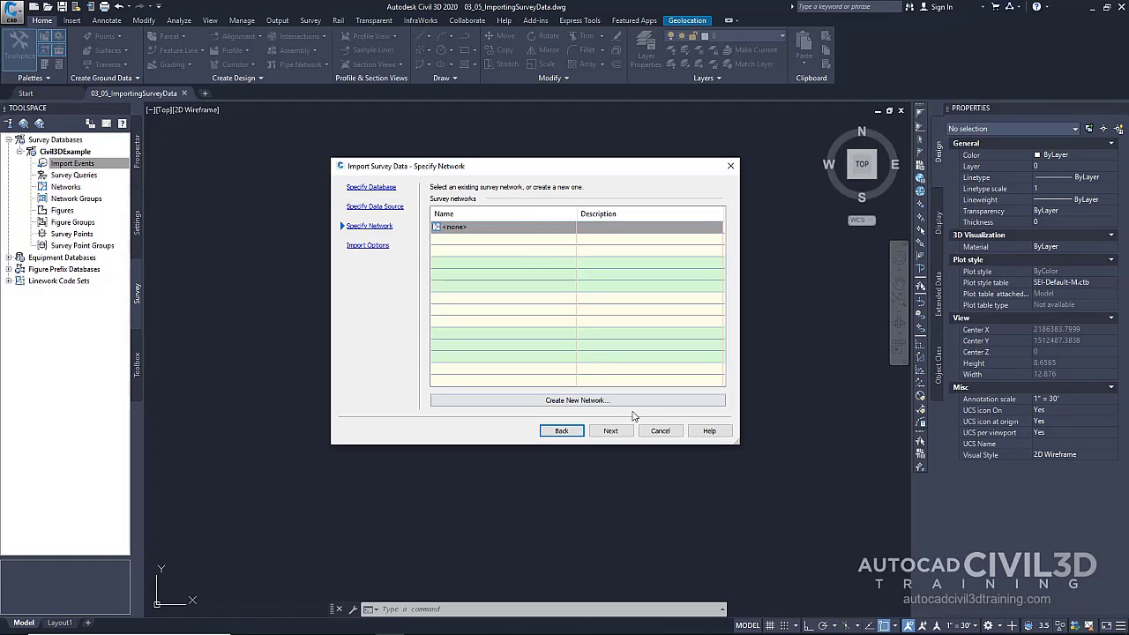
{"action": "left_click", "coordinate": [610, 430]}
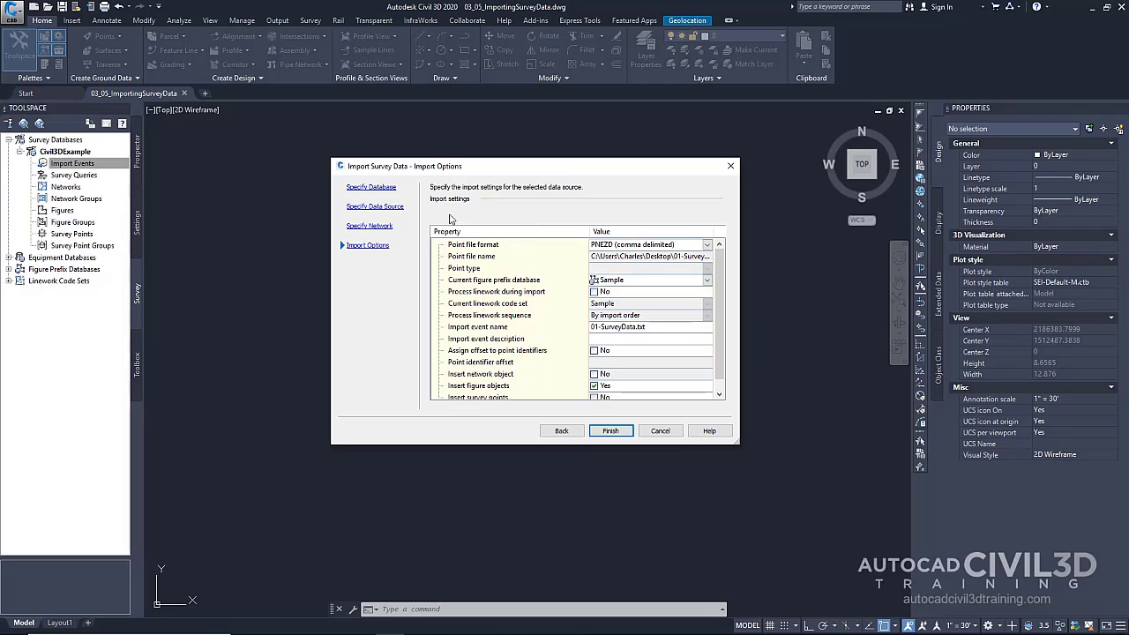
Enable Process linework during import and Insert survey points in the import options, and finish the import.
{"action": "left_click", "coordinate": [721, 269]}
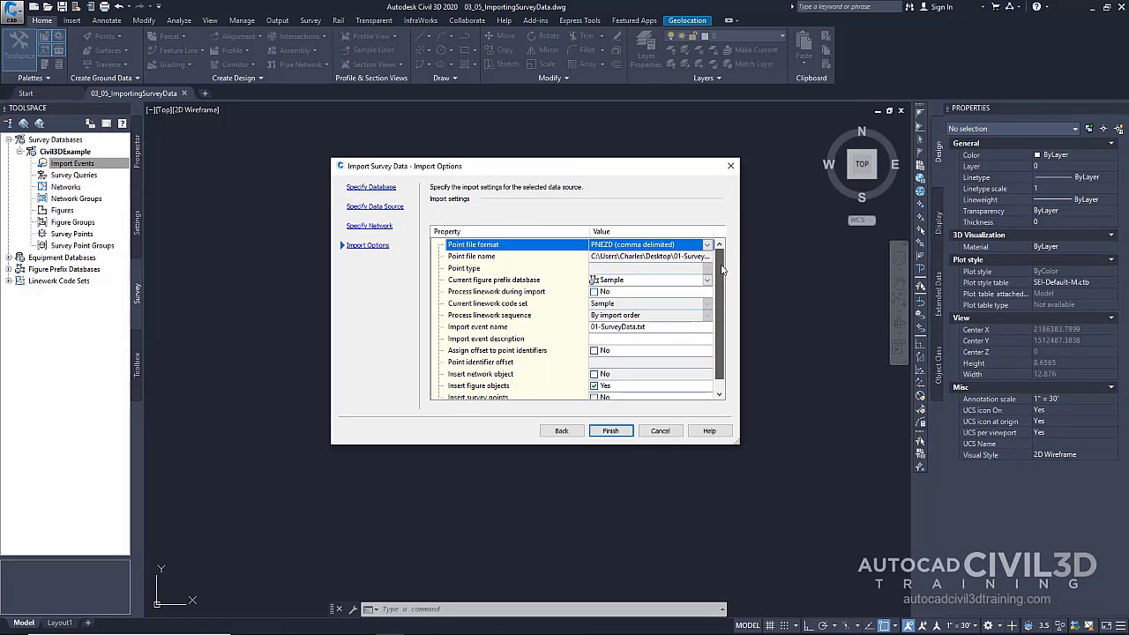
{"action": "left_click_drag", "start_coordinate": [721, 269], "coordinate": [721, 283]}
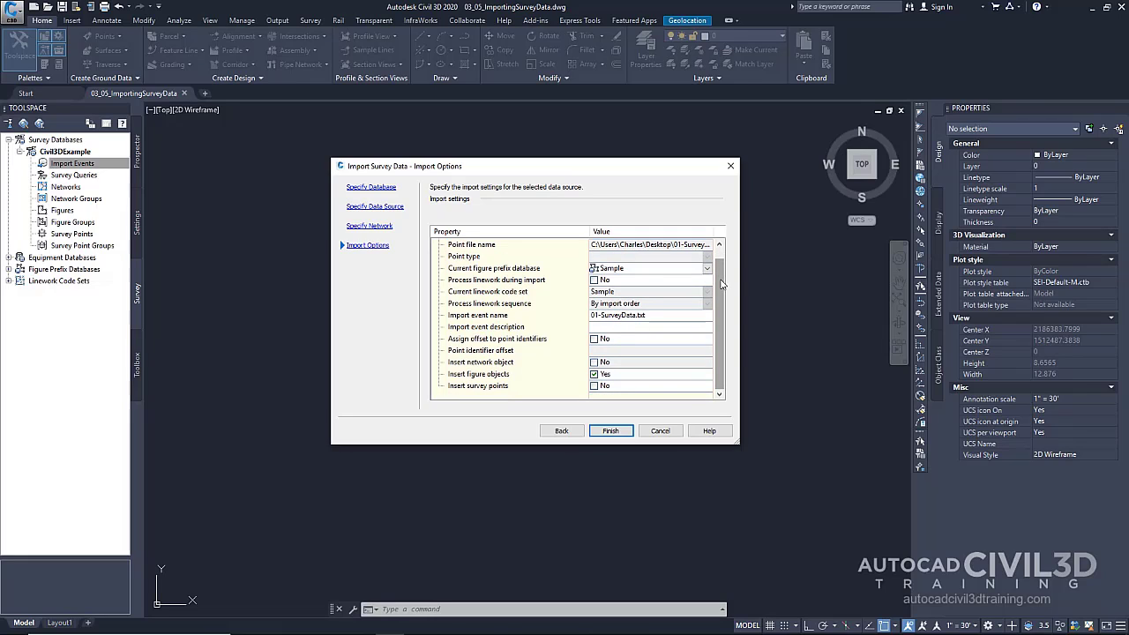
{"action": "left_click", "coordinate": [595, 280]}
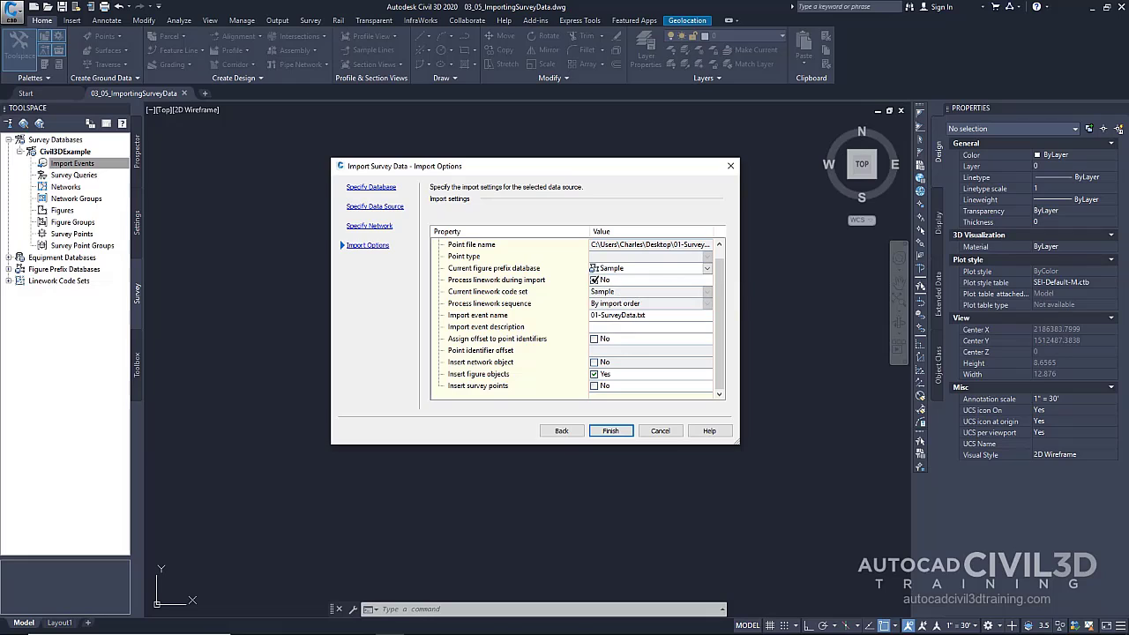
{"action": "left_click", "coordinate": [594, 280]}
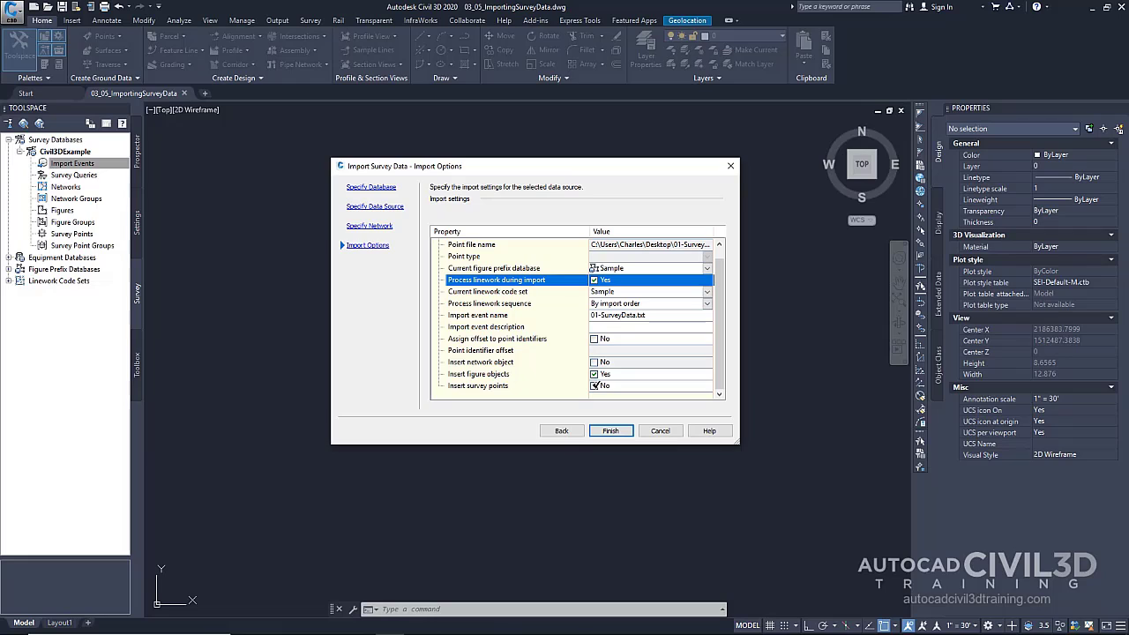
{"action": "left_click", "coordinate": [594, 385]}
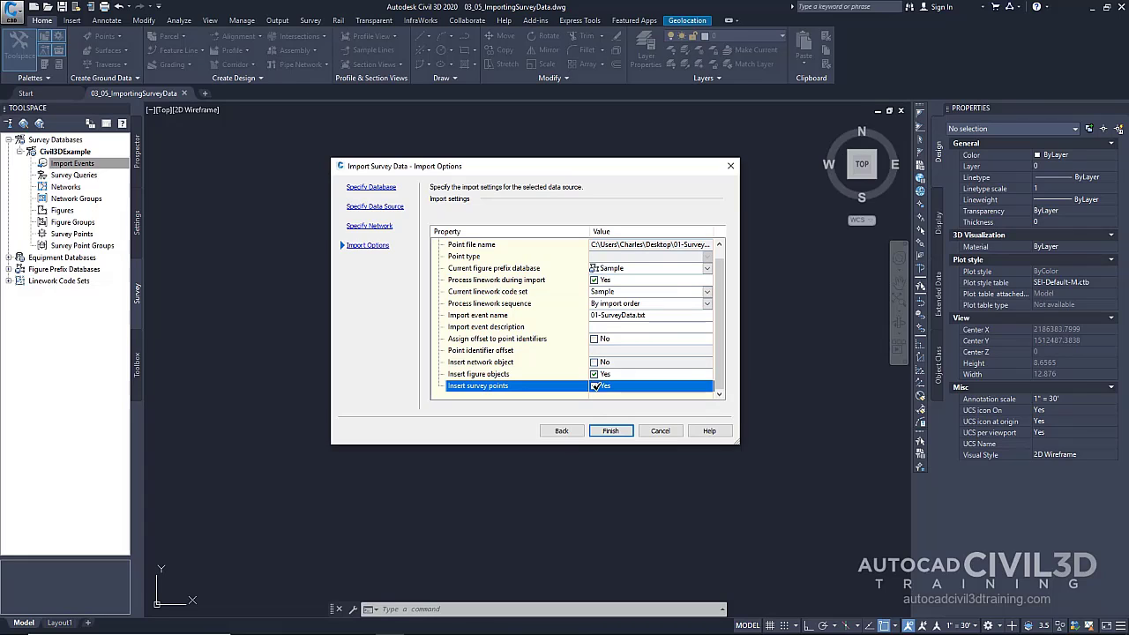
{"action": "left_click", "coordinate": [611, 430]}
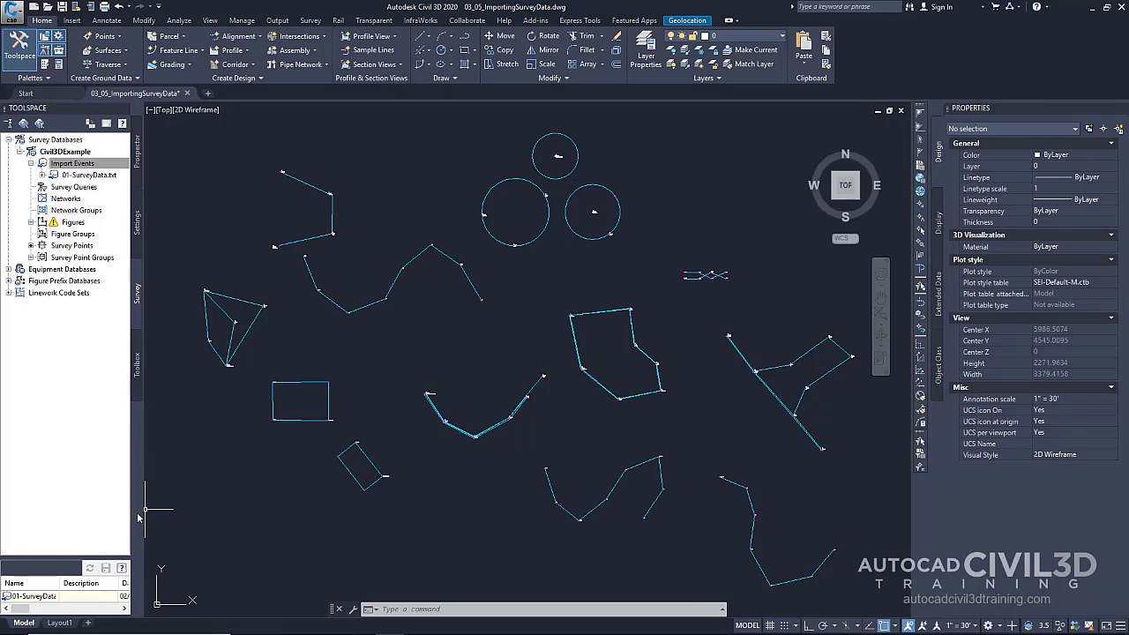
Enlarge the Toolspace item view and examine the survey points listed under the 01-SurveyData.txt import event.
{"action": "left_click_drag", "start_coordinate": [66, 558], "coordinate": [90, 345]}
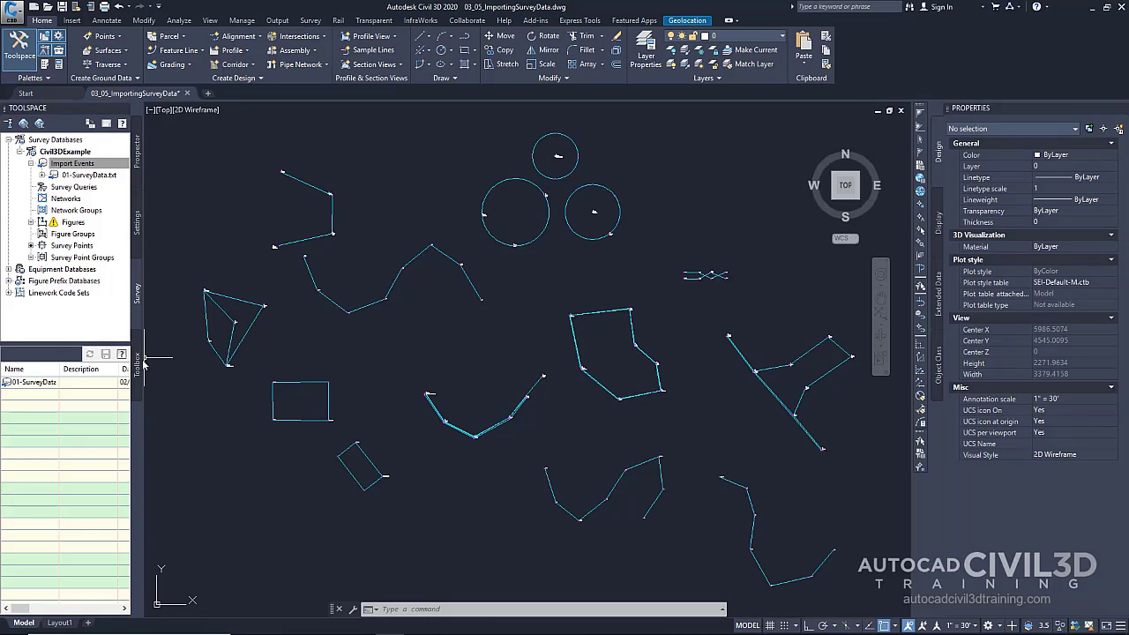
{"action": "left_click_drag", "start_coordinate": [143, 362], "coordinate": [227, 366]}
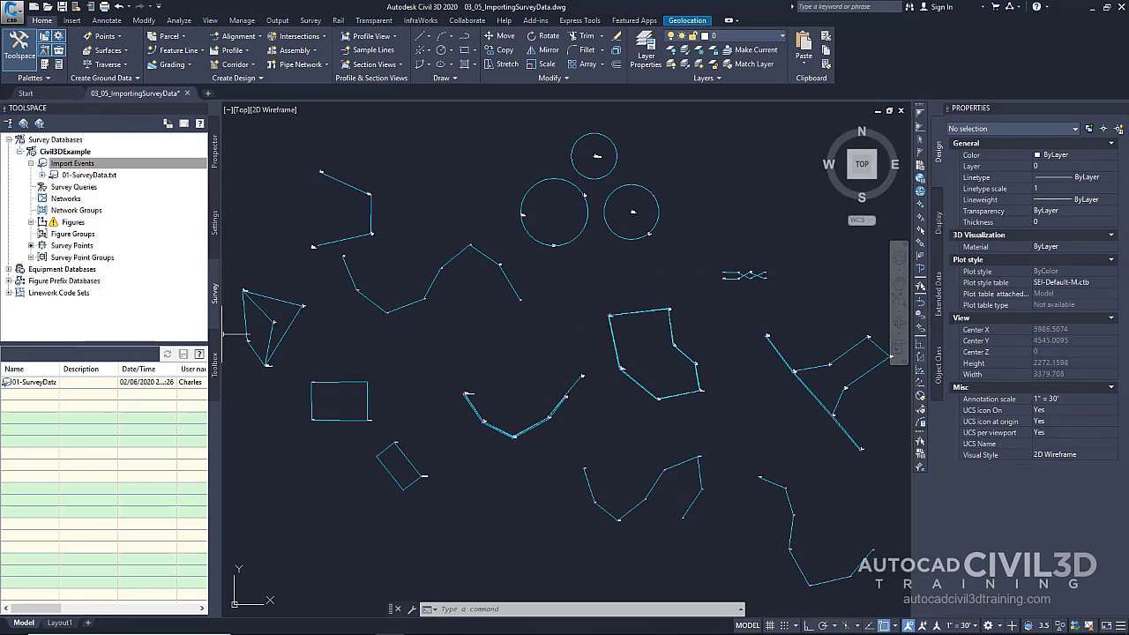
{"action": "left_click", "coordinate": [85, 175]}
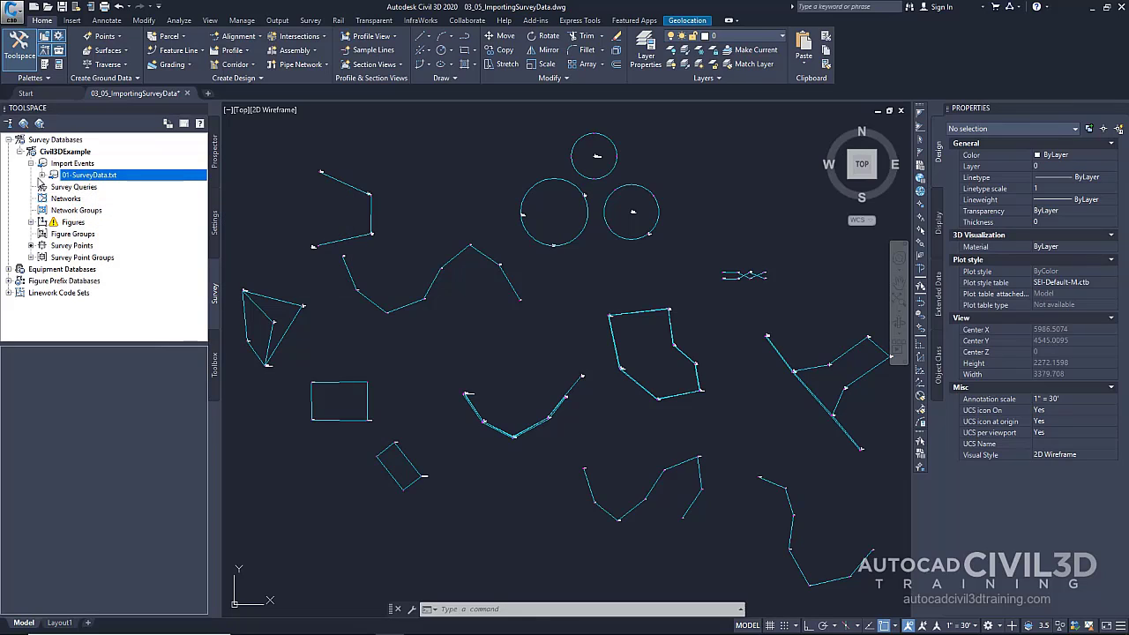
{"action": "left_click", "coordinate": [41, 175]}
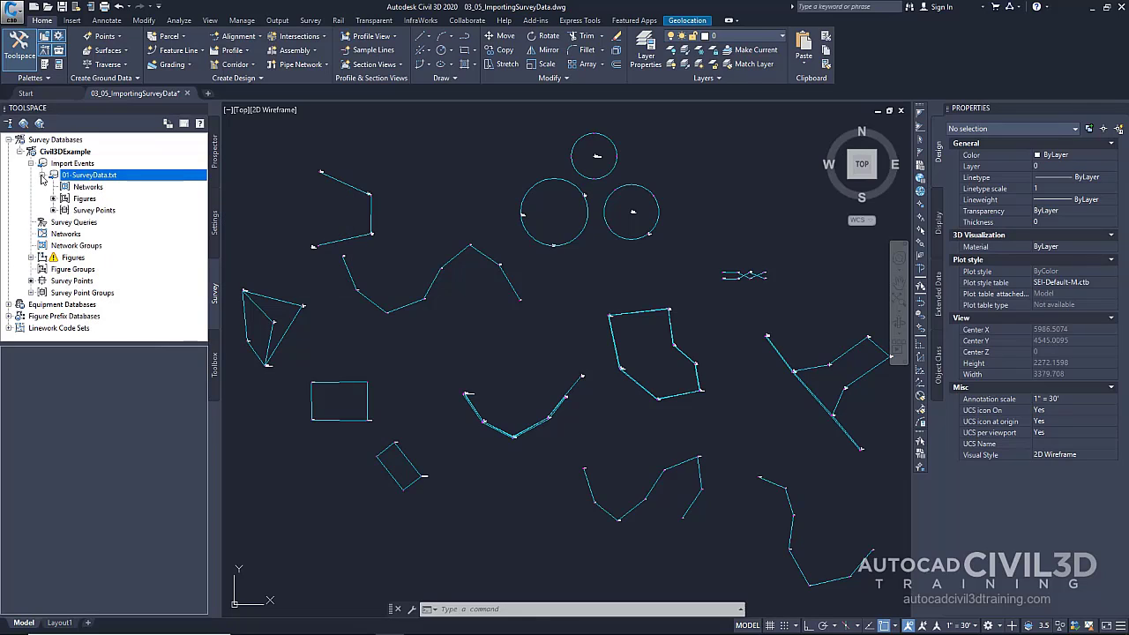
{"action": "left_click", "coordinate": [96, 211]}
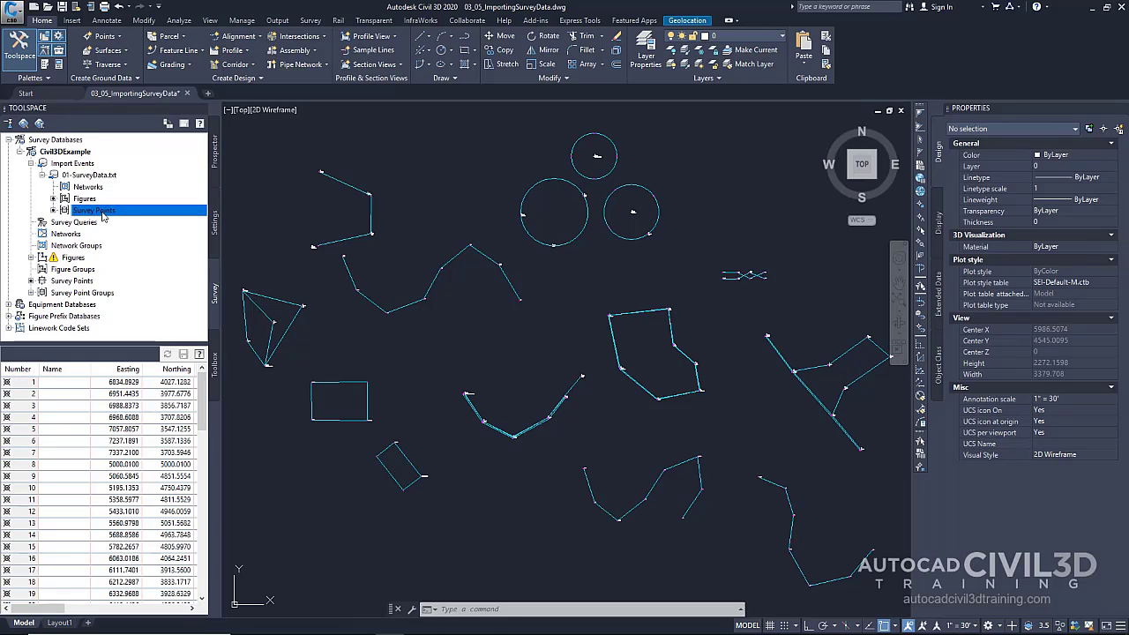
{"action": "left_click_drag", "start_coordinate": [104, 344], "coordinate": [104, 281]}
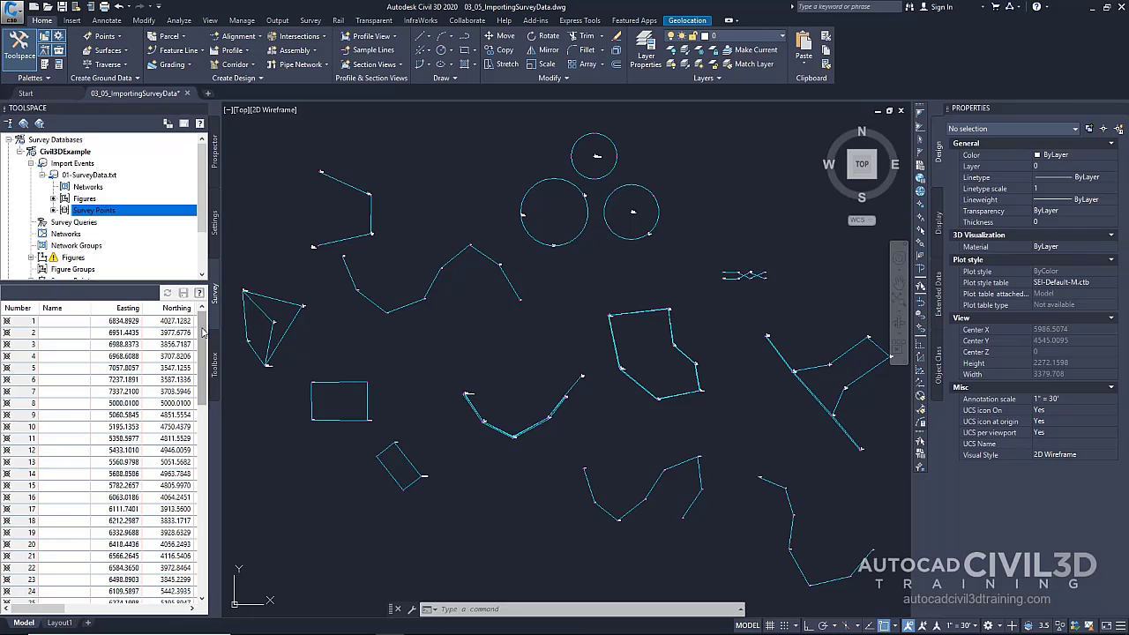
{"action": "mouse_move", "coordinate": [202, 340]}
{"action": "left_mouse_down"}
{"action": "mouse_move", "coordinate": [217, 415]}
{"action": "mouse_move", "coordinate": [206, 538]}
{"action": "mouse_move", "coordinate": [216, 347]}
{"action": "left_mouse_up"}
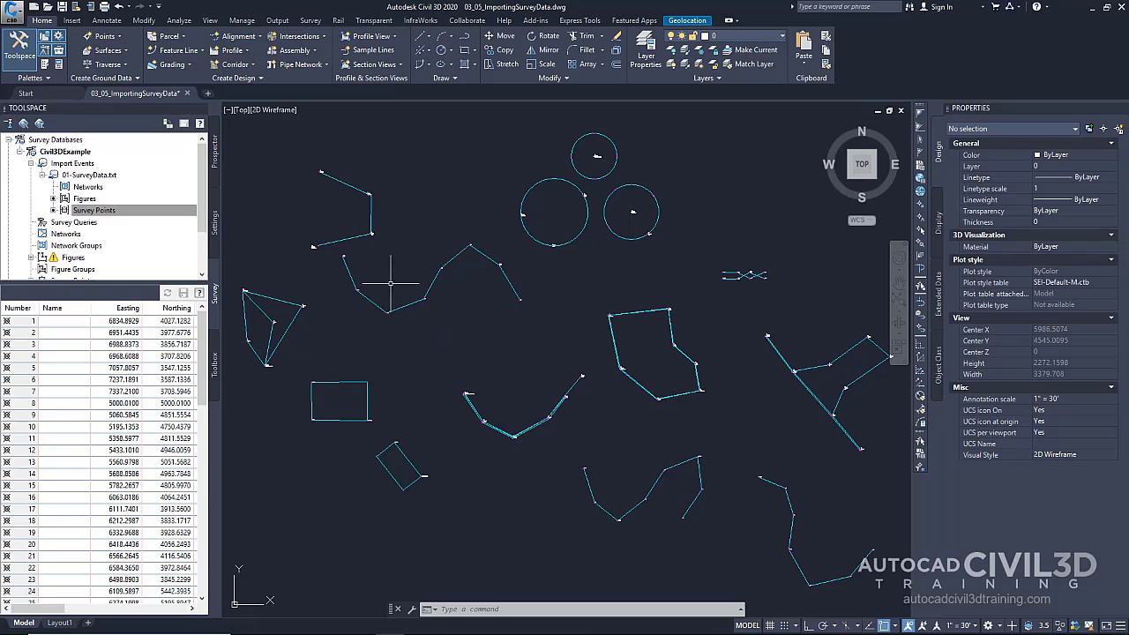
Examine the drawing's own Points collection in Prospector, enlarging the list to review the point numbers, coordinates and elevations.
{"action": "left_click", "coordinate": [215, 159]}
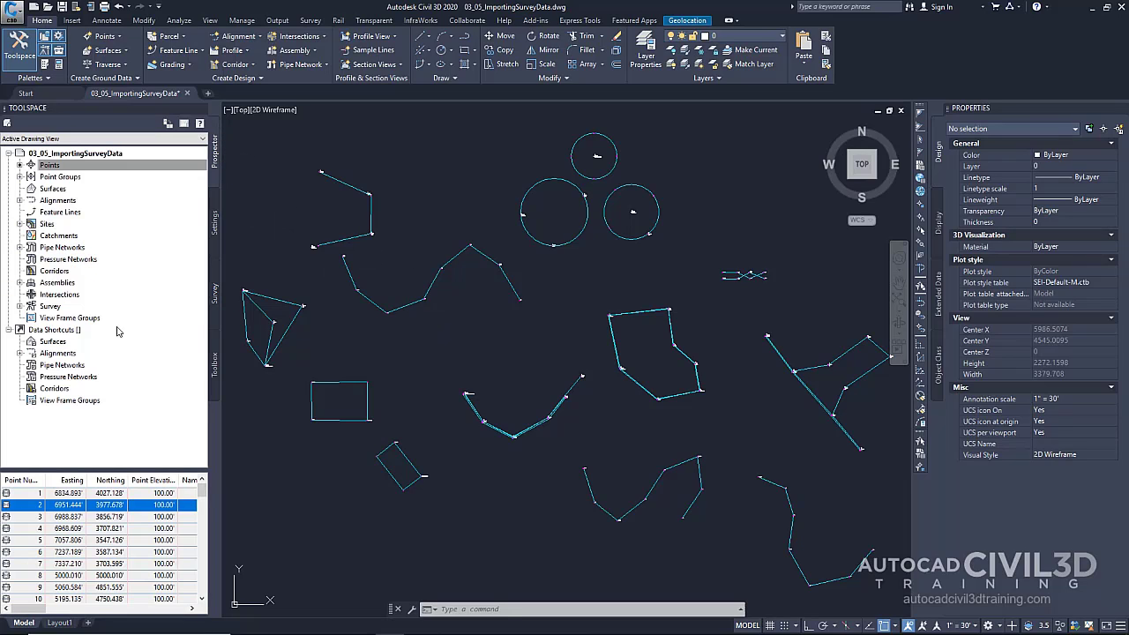
{"action": "left_click_drag", "start_coordinate": [159, 470], "coordinate": [162, 346]}
{"action": "left_click", "coordinate": [64, 172]}
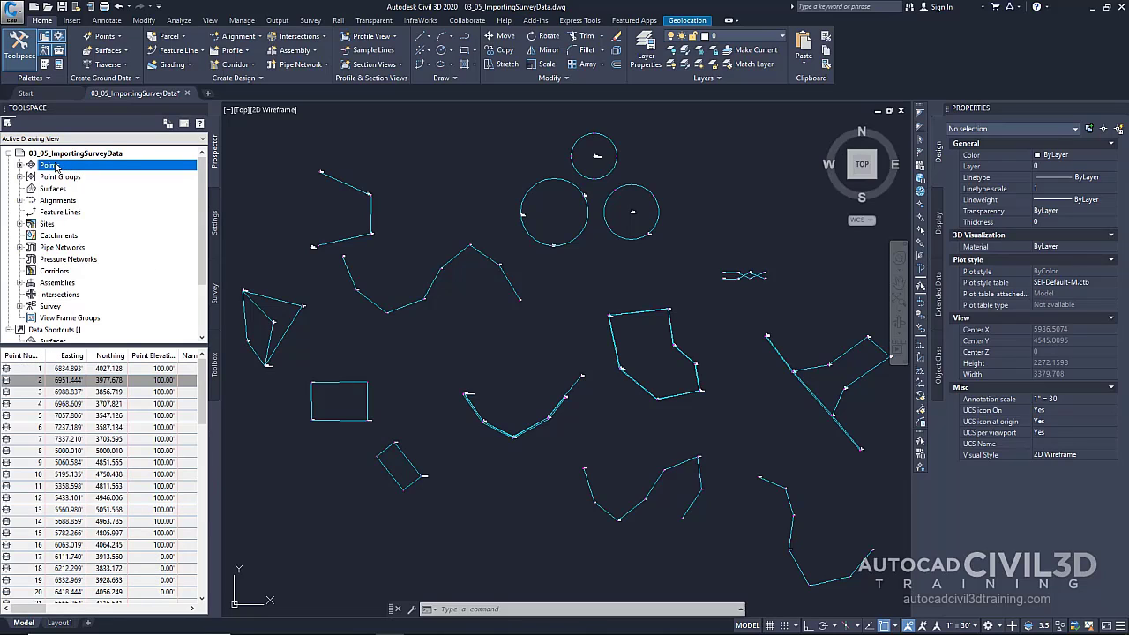
{"action": "left_click", "coordinate": [35, 404]}
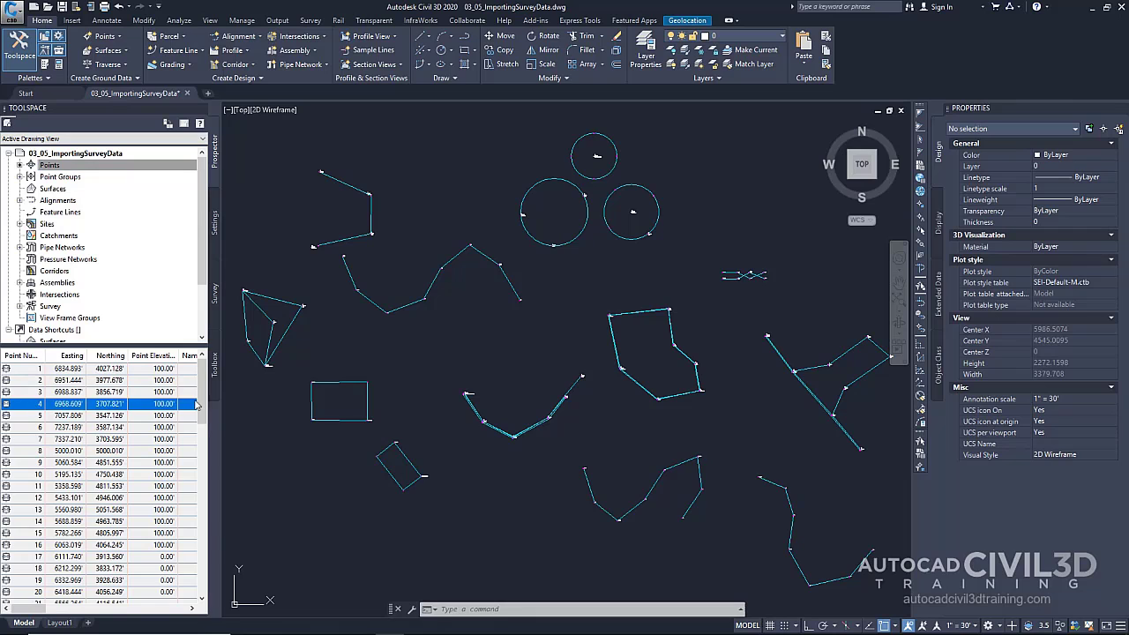
{"action": "mouse_move", "coordinate": [198, 404]}
{"action": "left_mouse_down"}
{"action": "mouse_move", "coordinate": [201, 575]}
{"action": "mouse_move", "coordinate": [209, 403]}
{"action": "left_mouse_up"}
{"action": "left_click", "coordinate": [216, 239]}
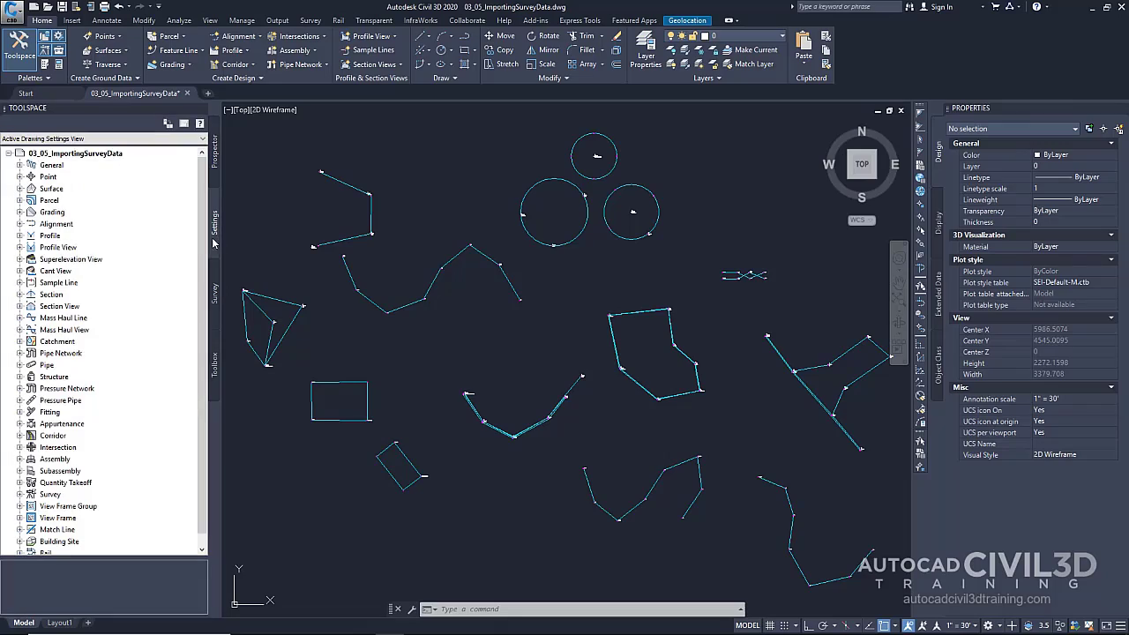
{"action": "left_click", "coordinate": [216, 300]}
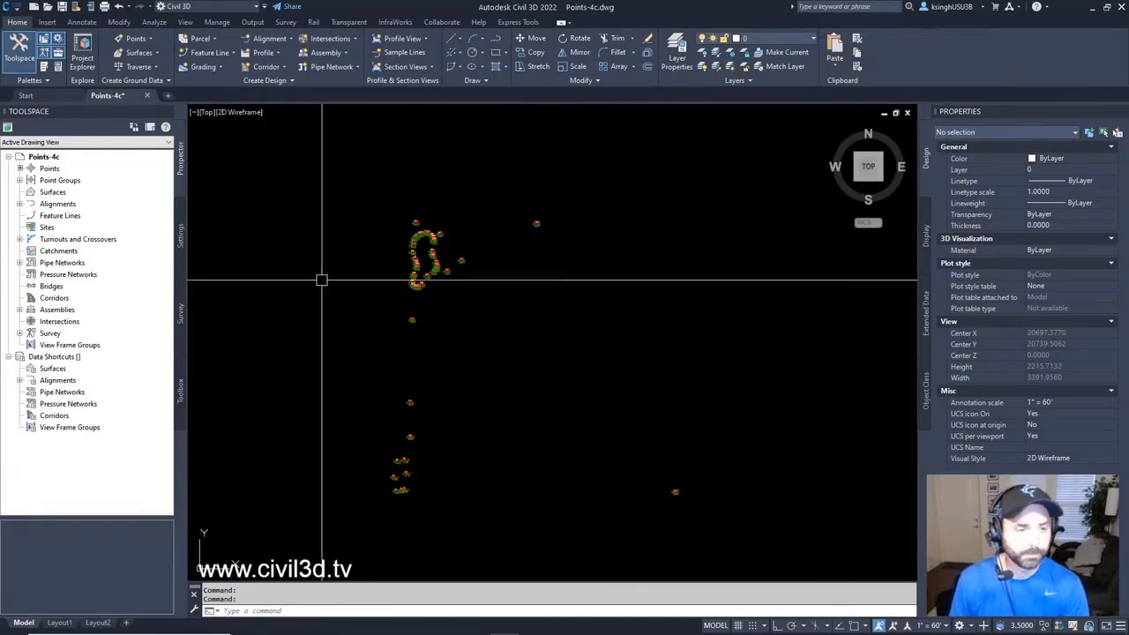
{"action": "key", "text": "alt+Tab"}
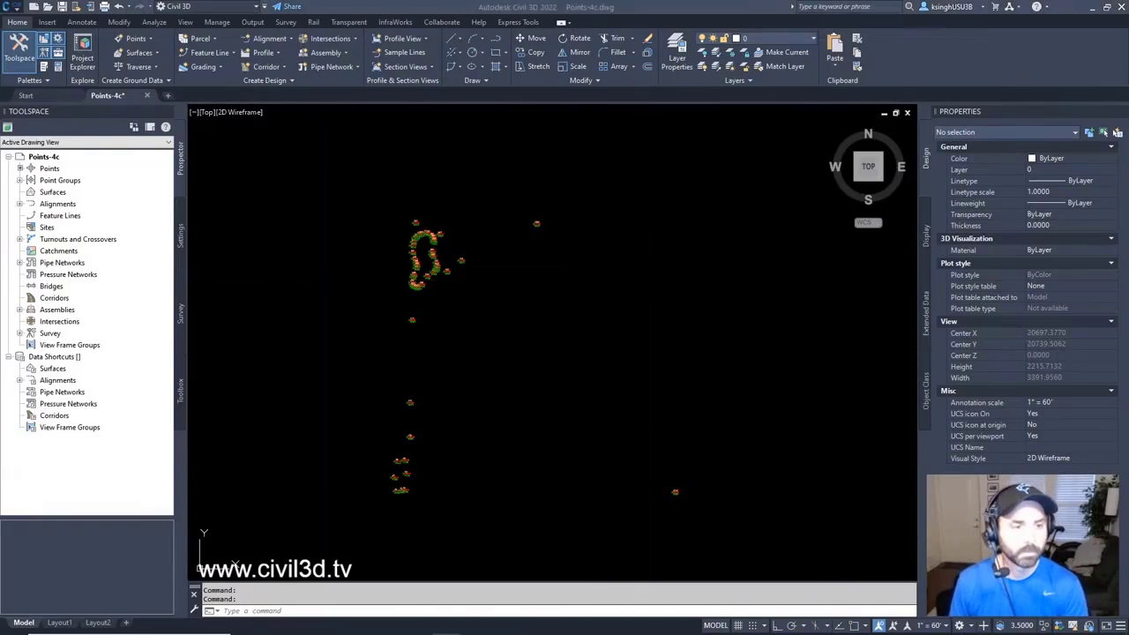
List the drawing's point groups in a widened Toolspace and enlarge the Classification column to read it in full.
{"action": "left_click", "coordinate": [576, 9]}
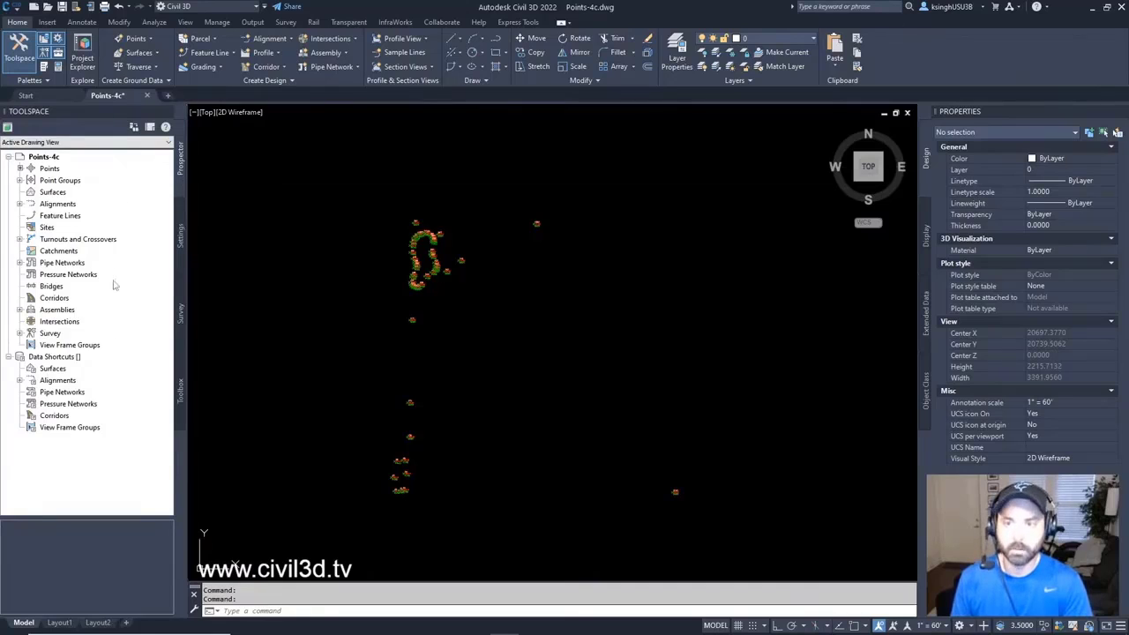
{"action": "left_click", "coordinate": [67, 182]}
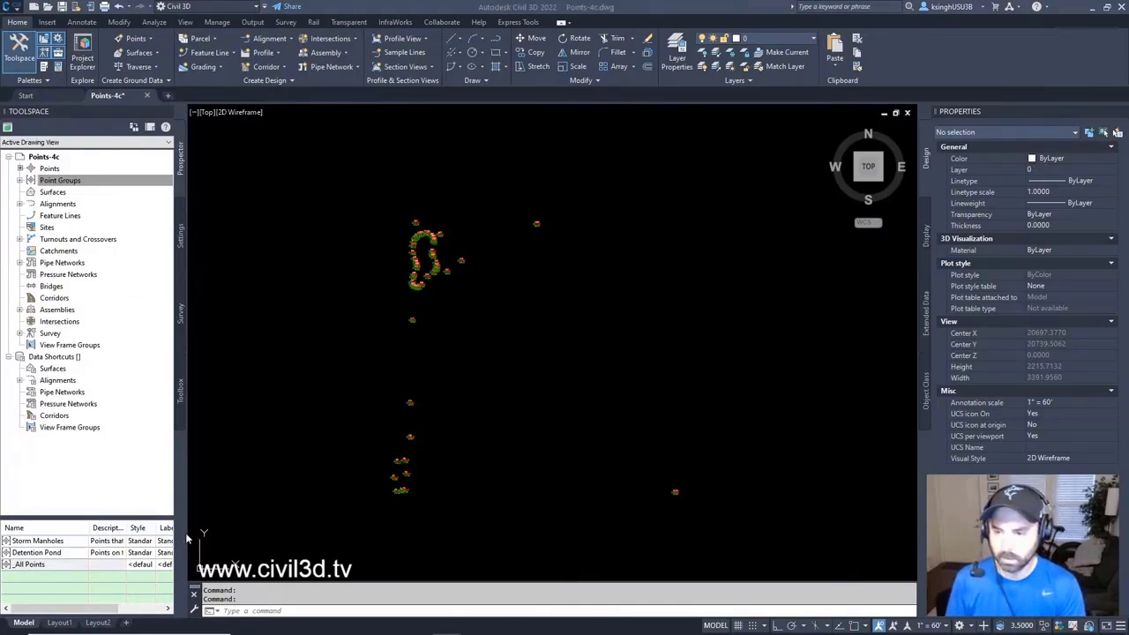
{"action": "left_click", "coordinate": [213, 492]}
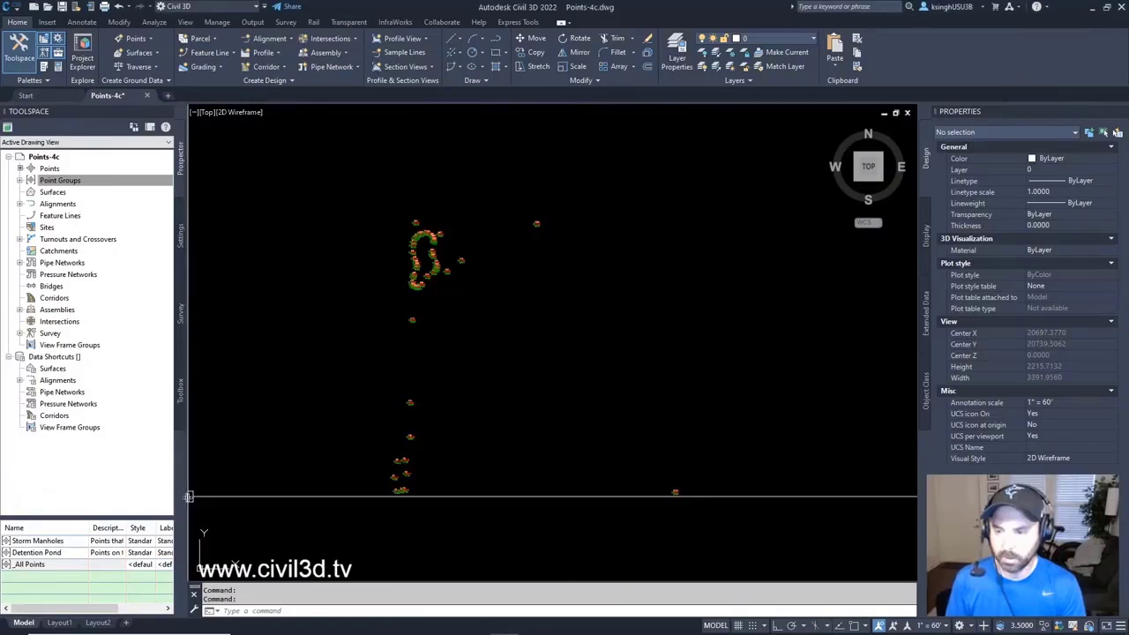
{"action": "left_click_drag", "start_coordinate": [419, 512], "coordinate": [419, 511]}
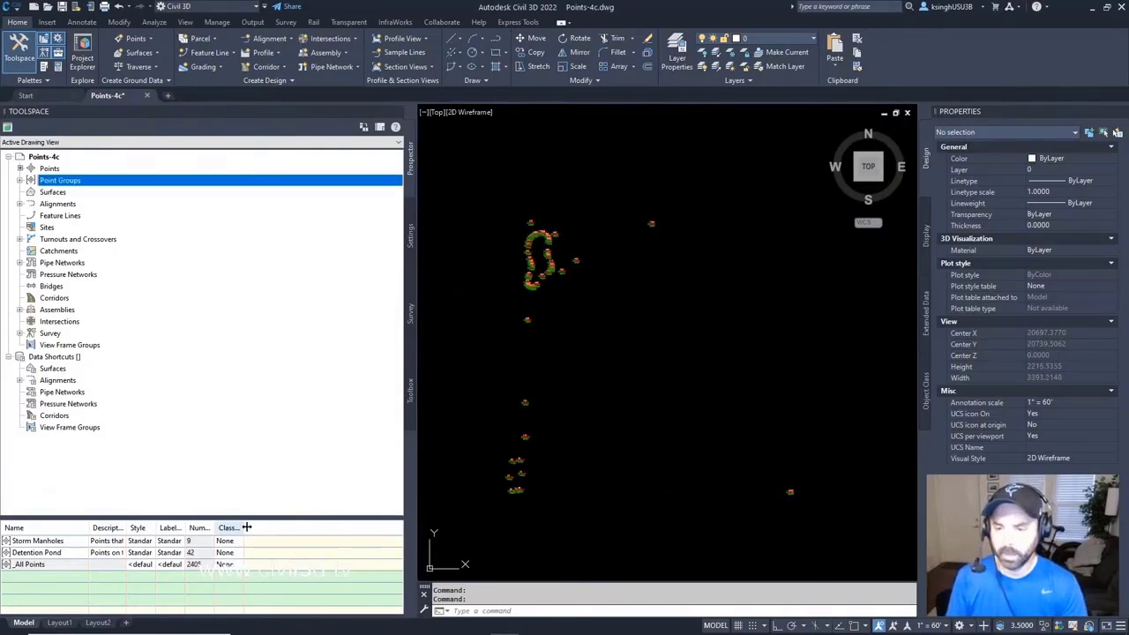
{"action": "left_click", "coordinate": [51, 169]}
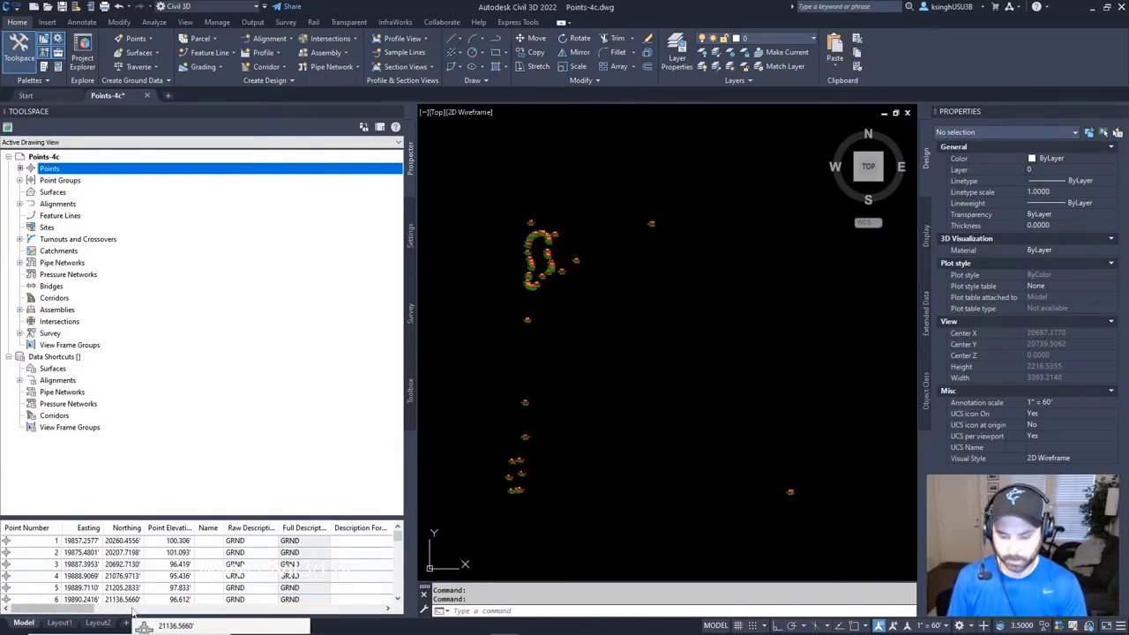
{"action": "left_click", "coordinate": [62, 181]}
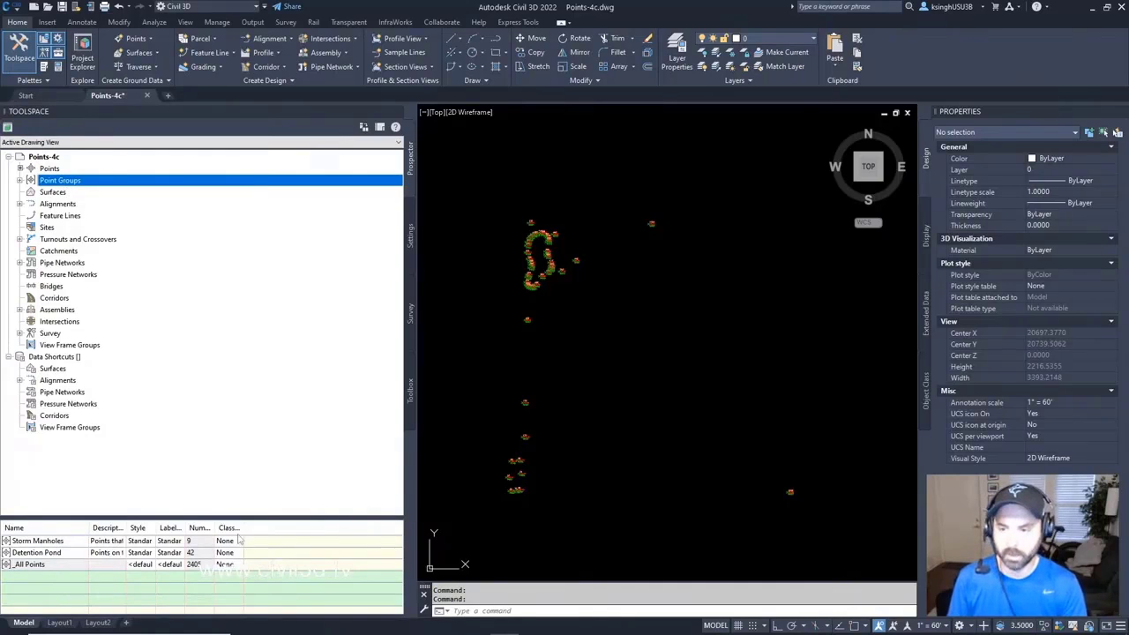
{"action": "left_click_drag", "start_coordinate": [242, 528], "coordinate": [321, 528]}
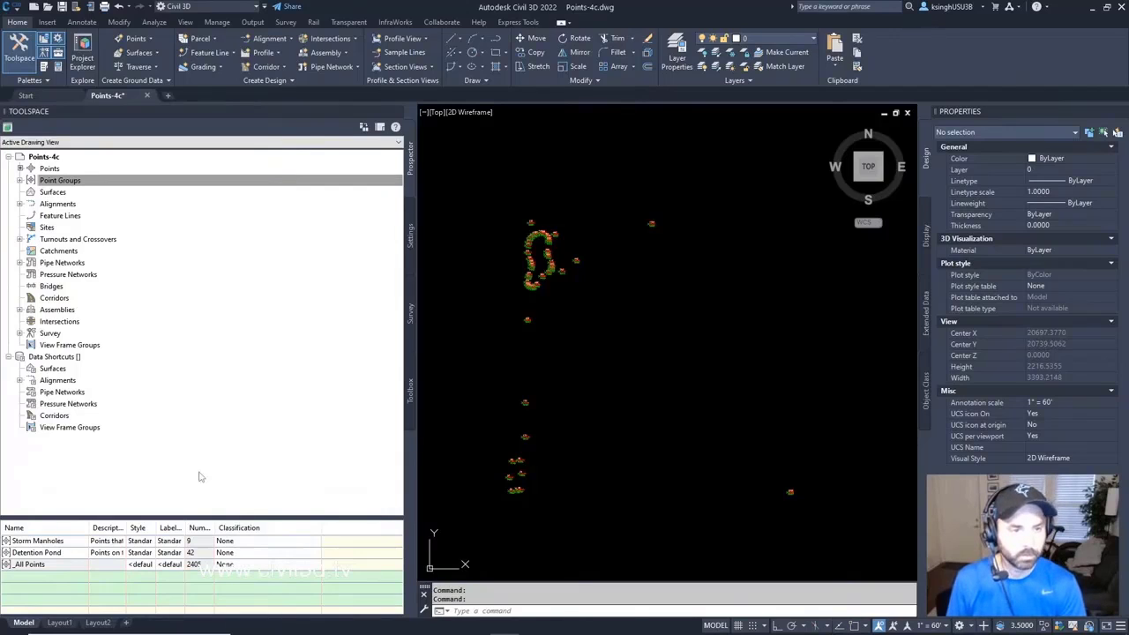
Set the classification of the Storm Manholes point group to Manhole UDP.
{"action": "left_click", "coordinate": [50, 543]}
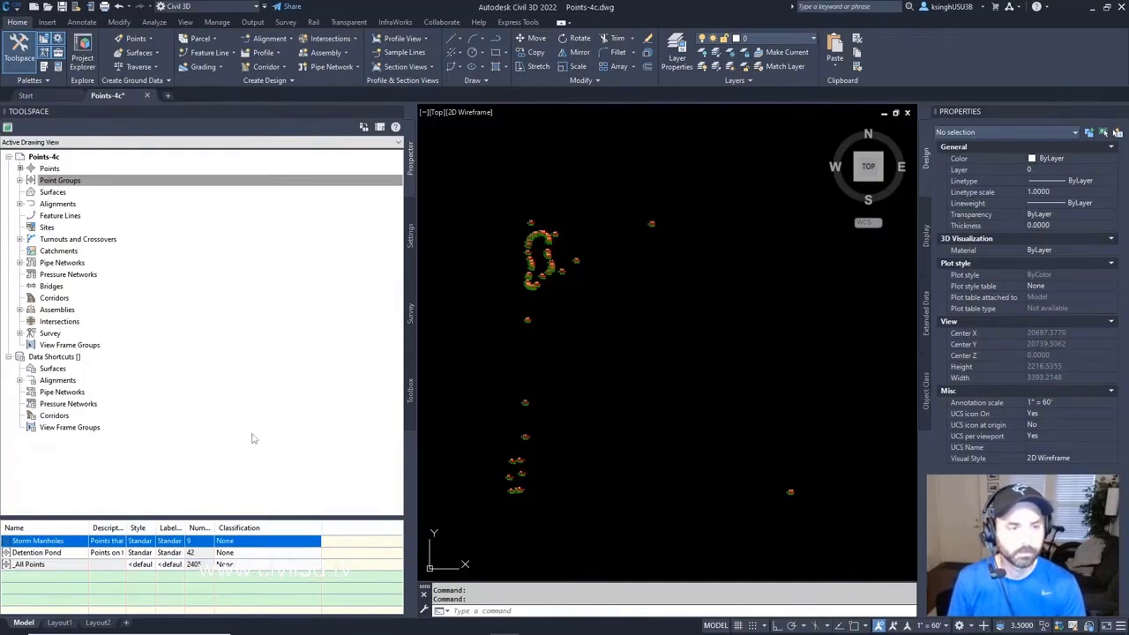
{"action": "left_click", "coordinate": [237, 542]}
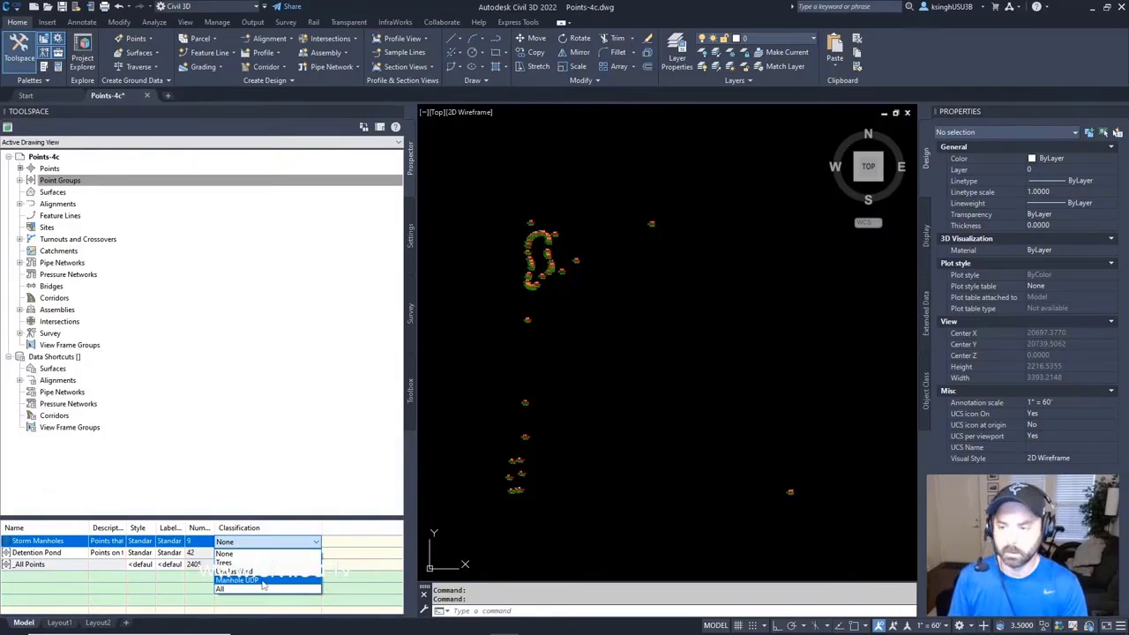
{"action": "left_click", "coordinate": [256, 581]}
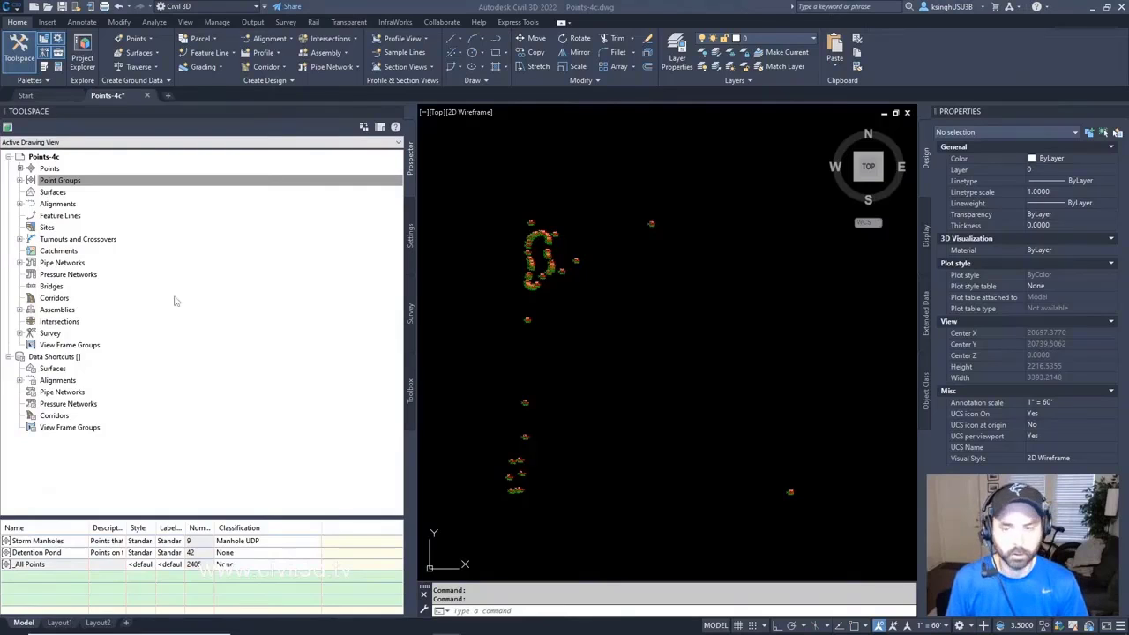
Expand the Point Groups collection and list the Storm Manholes points in a wider Toolspace.
{"action": "left_click", "coordinate": [46, 181]}
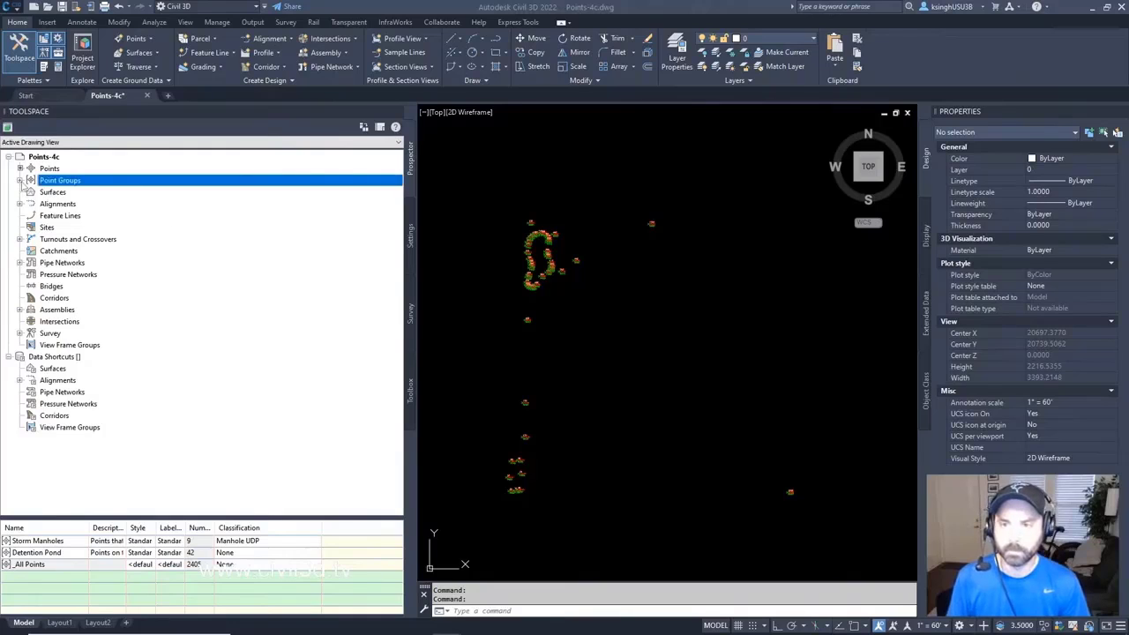
{"action": "left_click", "coordinate": [20, 180]}
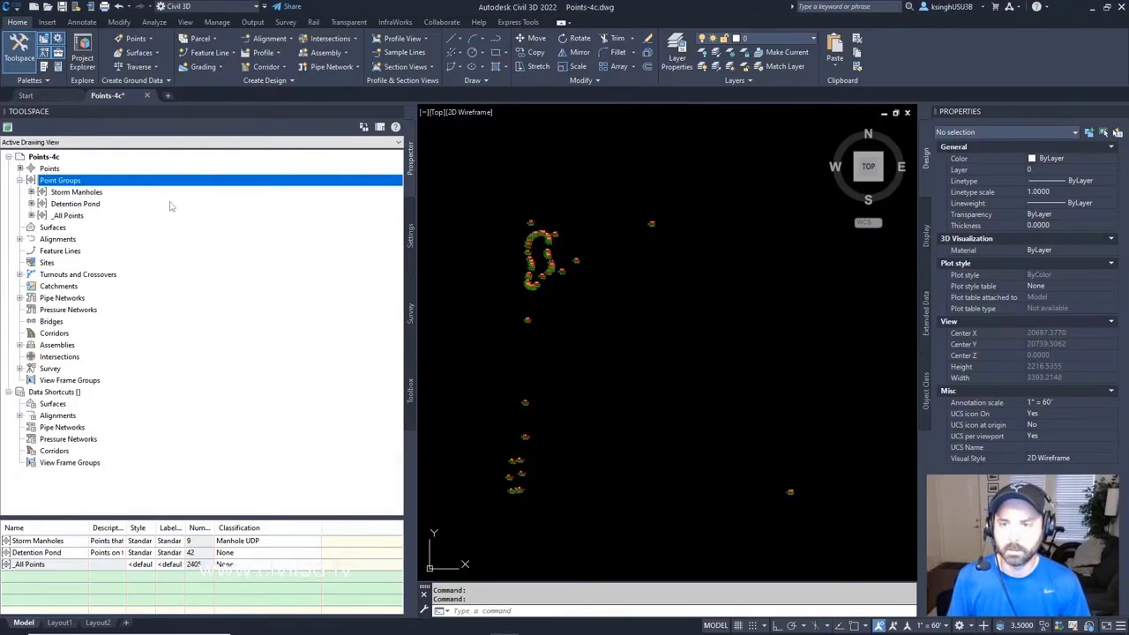
{"action": "left_click", "coordinate": [93, 192]}
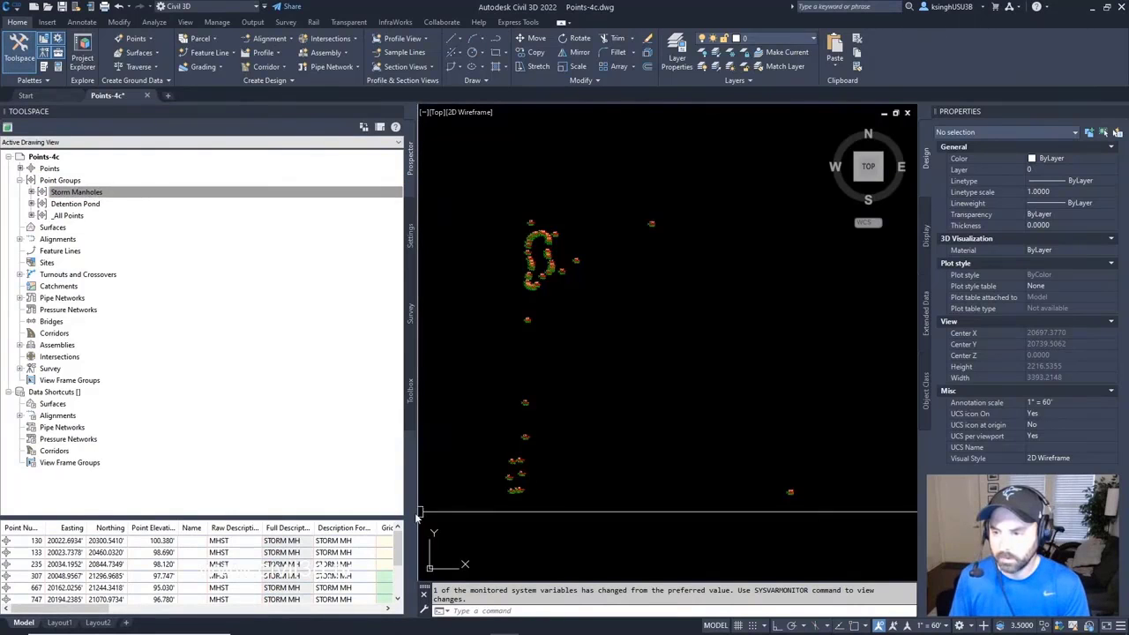
{"action": "left_click_drag", "start_coordinate": [418, 512], "coordinate": [574, 507]}
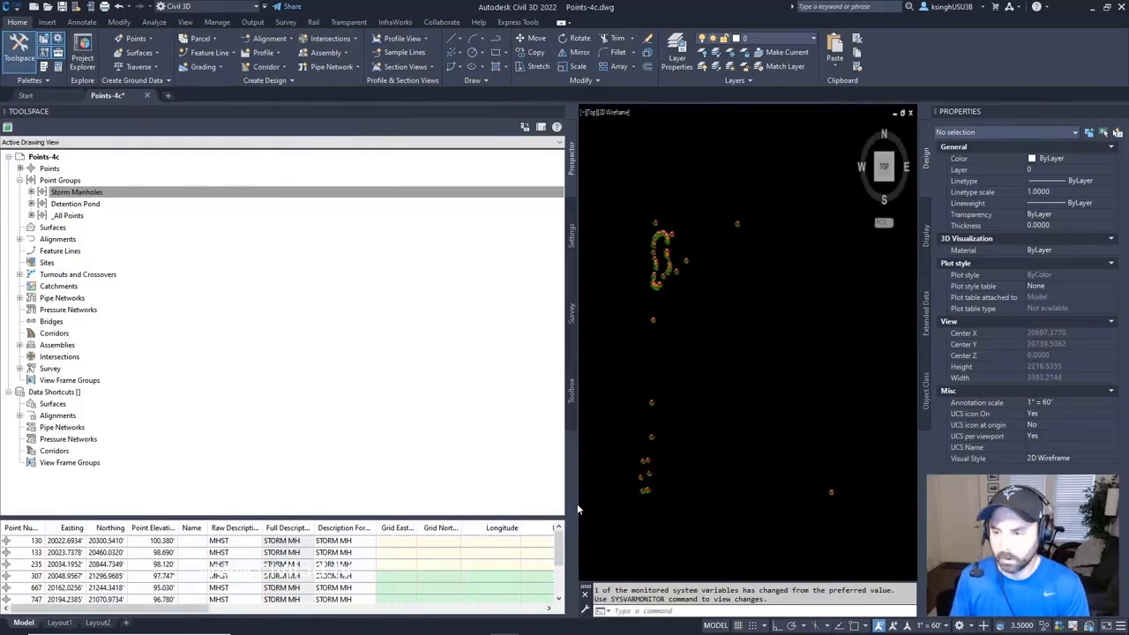
Widen the Point Label Style column of the Storm Manholes list and move it directly after Description Format.
{"action": "left_click_drag", "start_coordinate": [202, 609], "coordinate": [324, 609]}
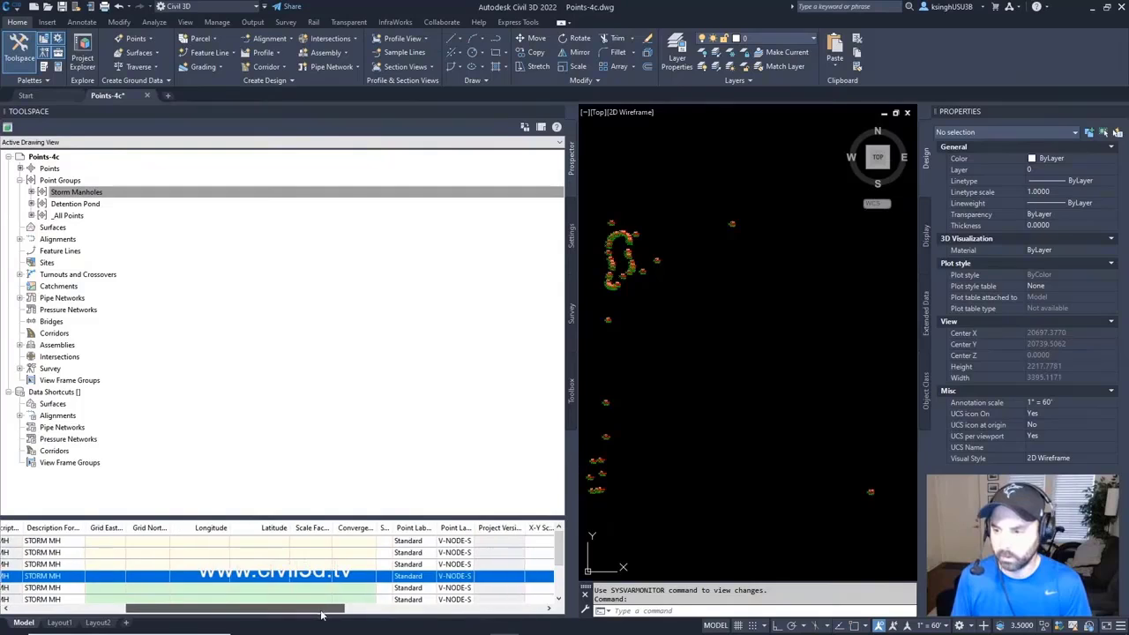
{"action": "left_click_drag", "start_coordinate": [439, 528], "coordinate": [503, 527]}
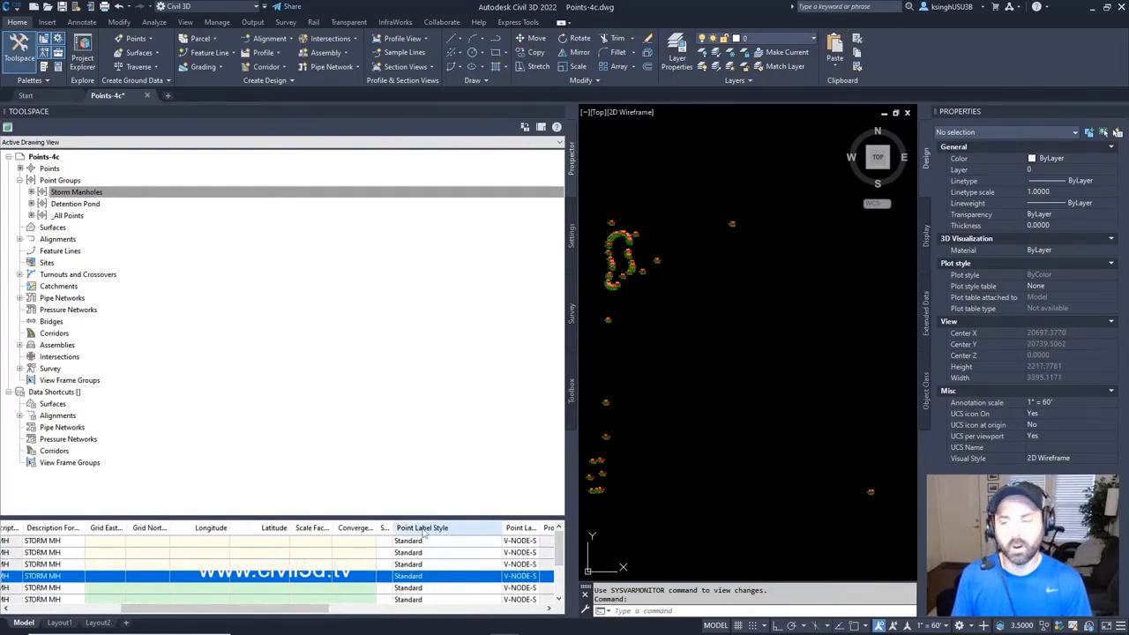
{"action": "left_click_drag", "start_coordinate": [427, 530], "coordinate": [89, 534]}
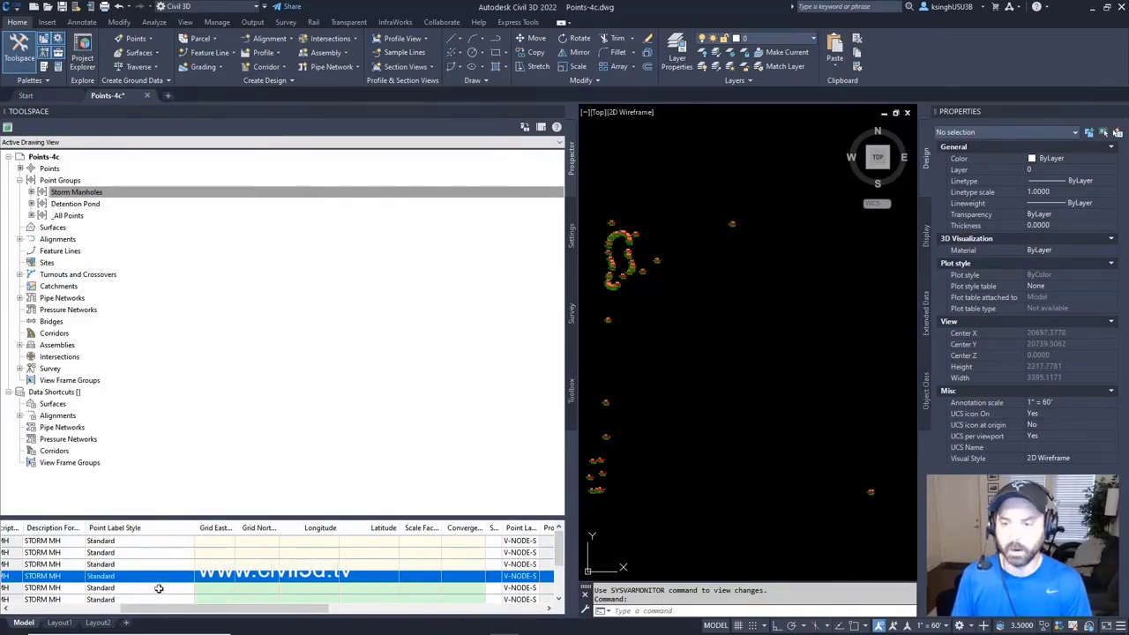
{"action": "left_click_drag", "start_coordinate": [236, 615], "coordinate": [97, 615]}
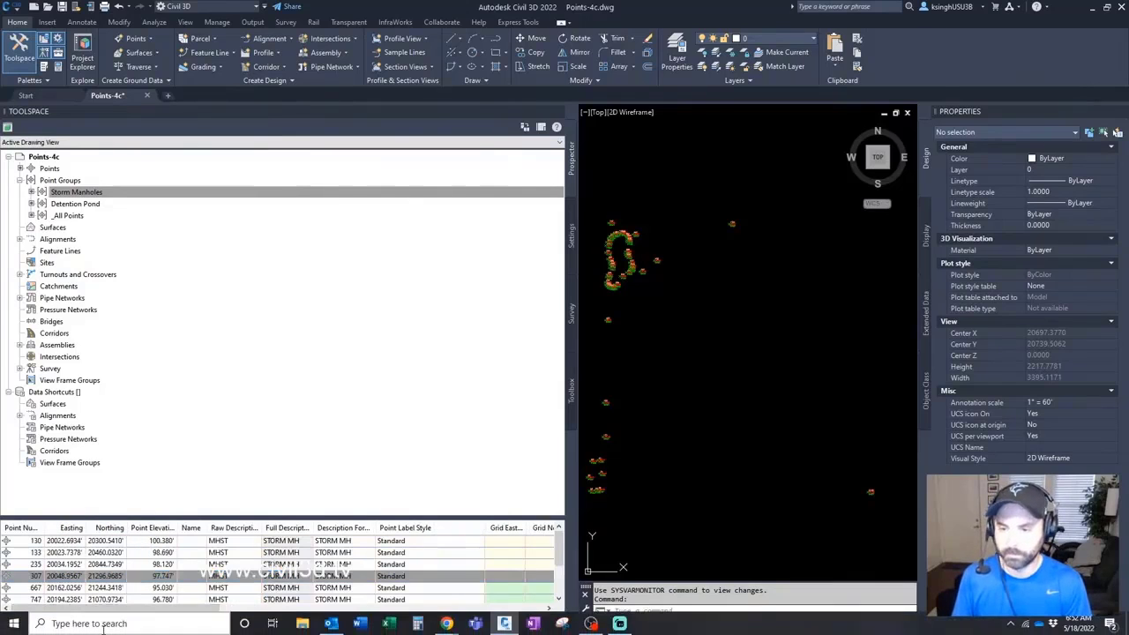
Assign the Manhole UDP label style to point 307 in the Storm Manholes list.
{"action": "left_click", "coordinate": [19, 576]}
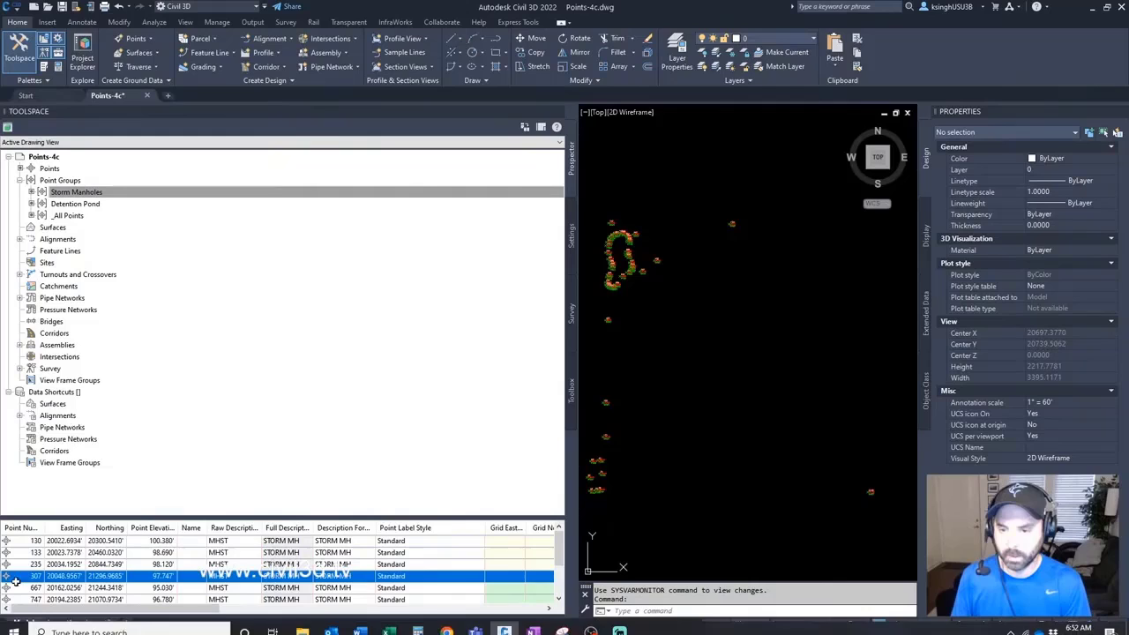
{"action": "double_click", "coordinate": [400, 577]}
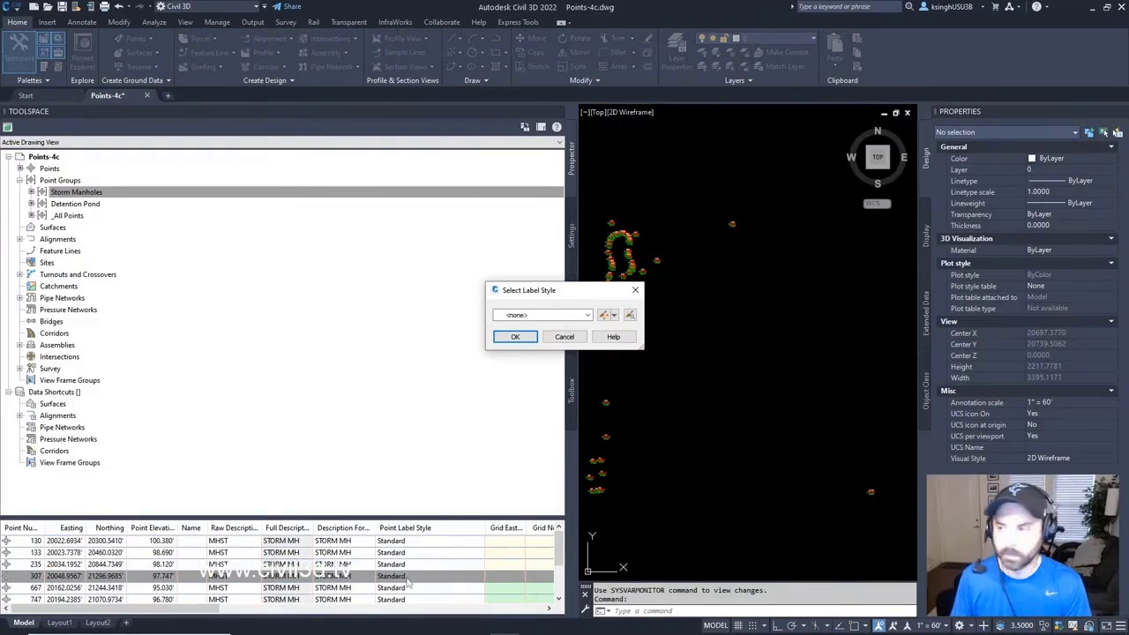
{"action": "left_click", "coordinate": [588, 316]}
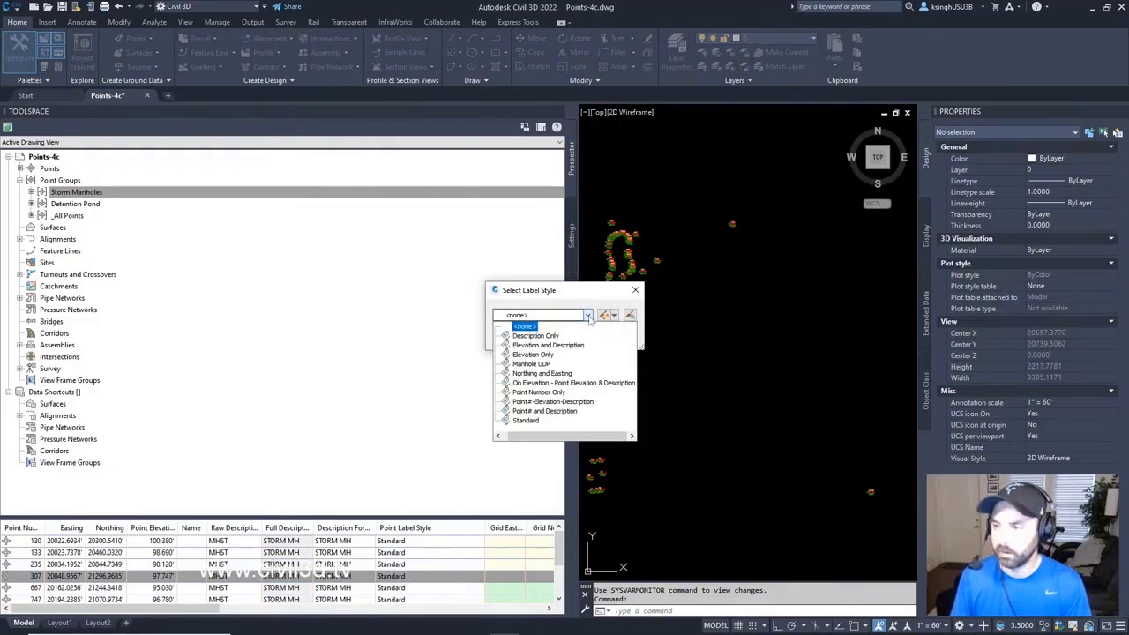
{"action": "left_click", "coordinate": [535, 364]}
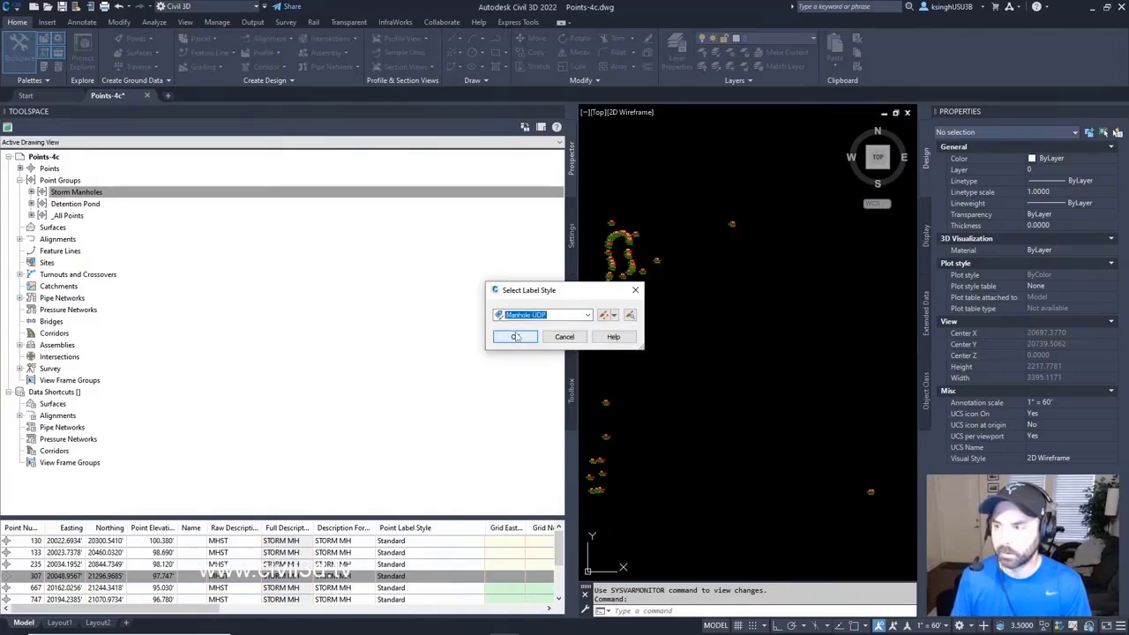
{"action": "left_click", "coordinate": [516, 337]}
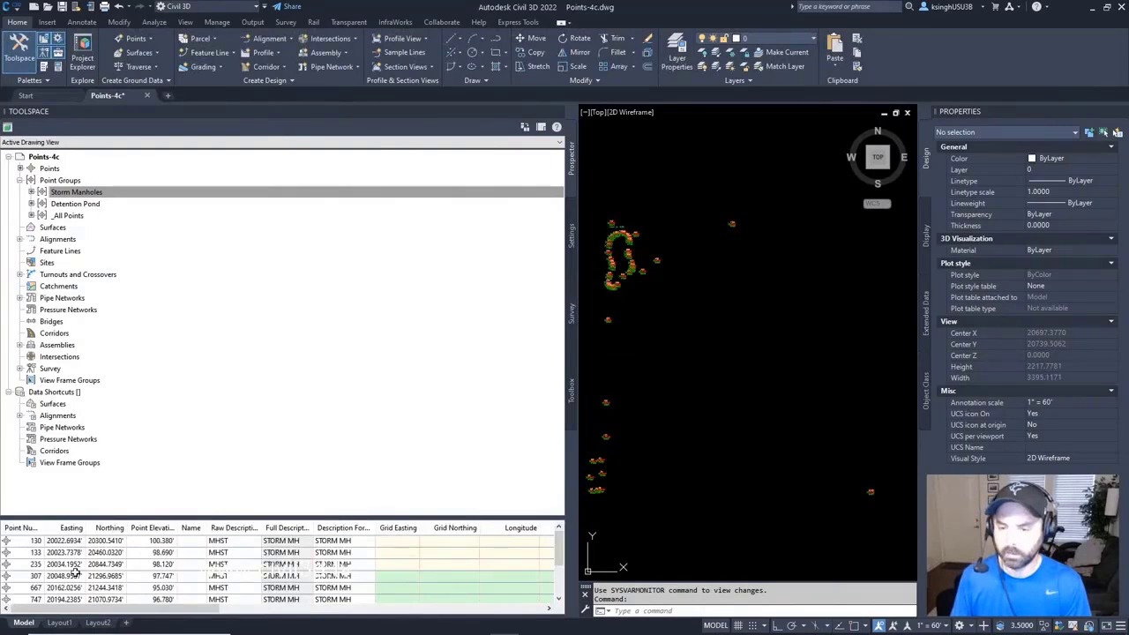
Zoom to point 307 in the drawing and examine its label.
{"action": "left_click", "coordinate": [25, 575]}
{"action": "right_click", "coordinate": [25, 575]}
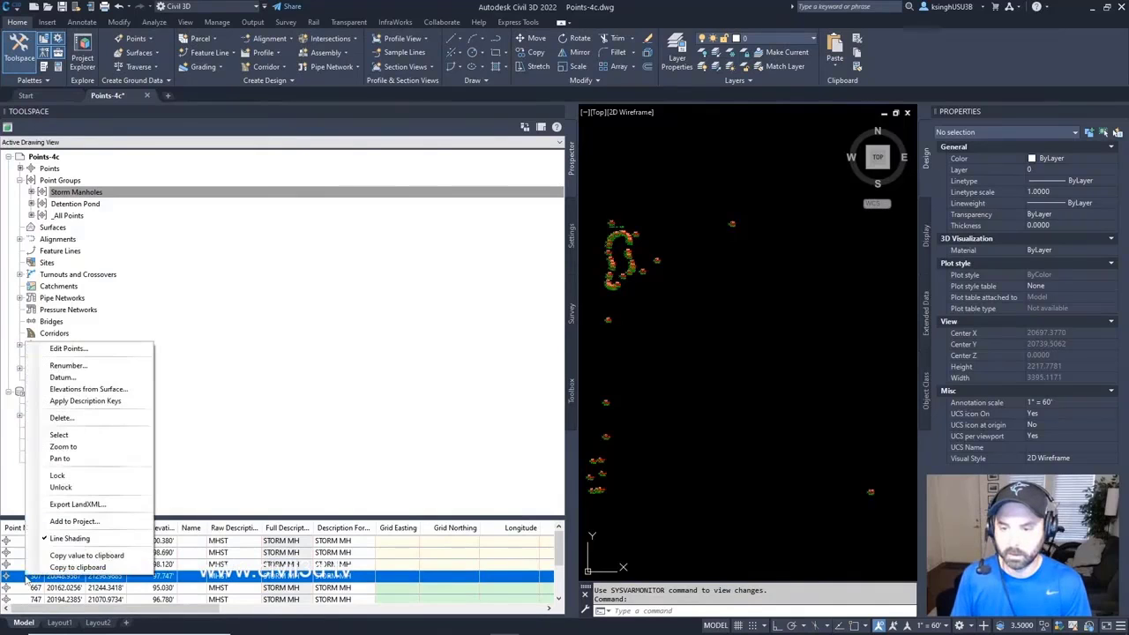
{"action": "left_click", "coordinate": [88, 453]}
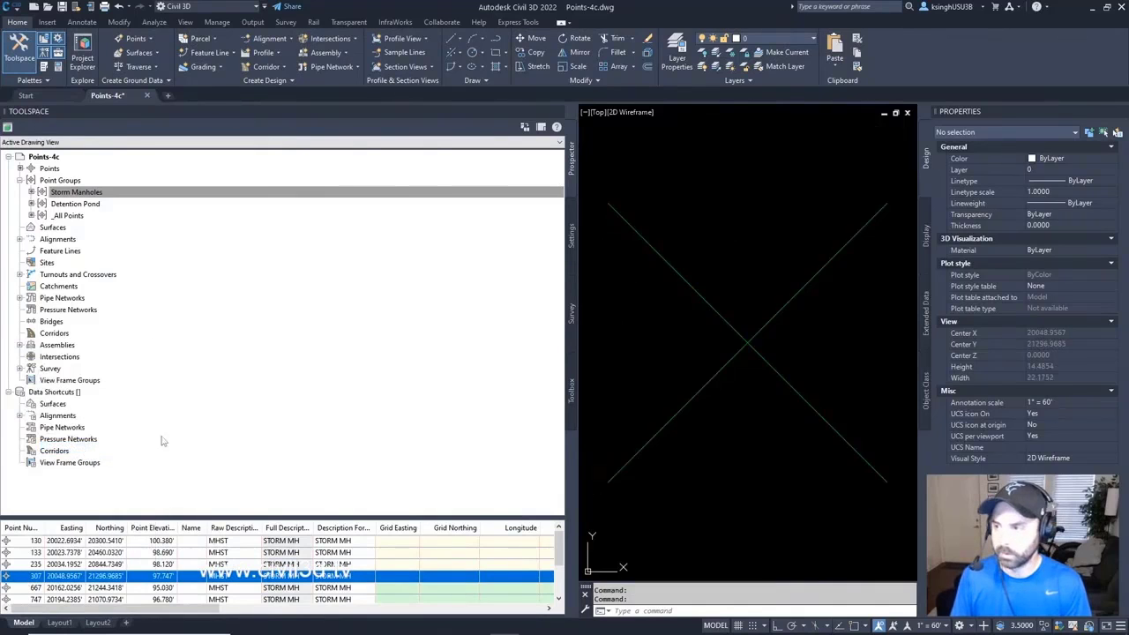
{"action": "middle_click_drag", "start_coordinate": [813, 421], "coordinate": [708, 364]}
{"action": "scroll", "coordinate": [714, 365], "scroll_direction": "down", "scroll_amount": 2}
{"action": "scroll", "coordinate": [724, 370], "scroll_direction": "up", "scroll_amount": 2}
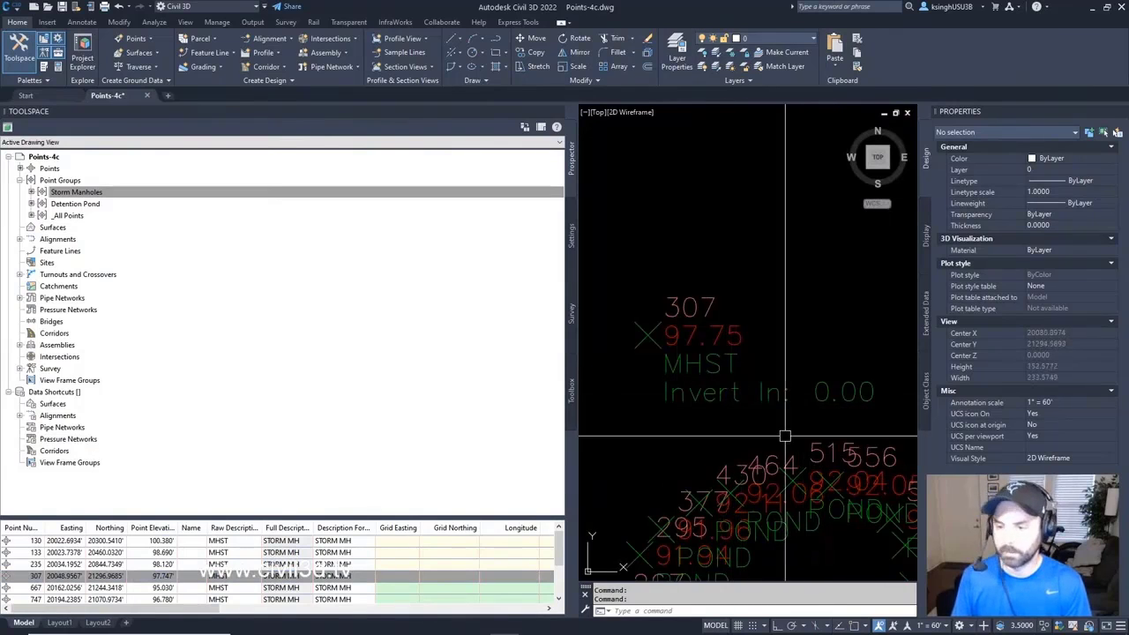
Hide the Grid Easting, Grid Northing, Longitude, Latitude and Scale Factor columns in the Storm Manholes point list.
{"action": "left_click", "coordinate": [443, 575]}
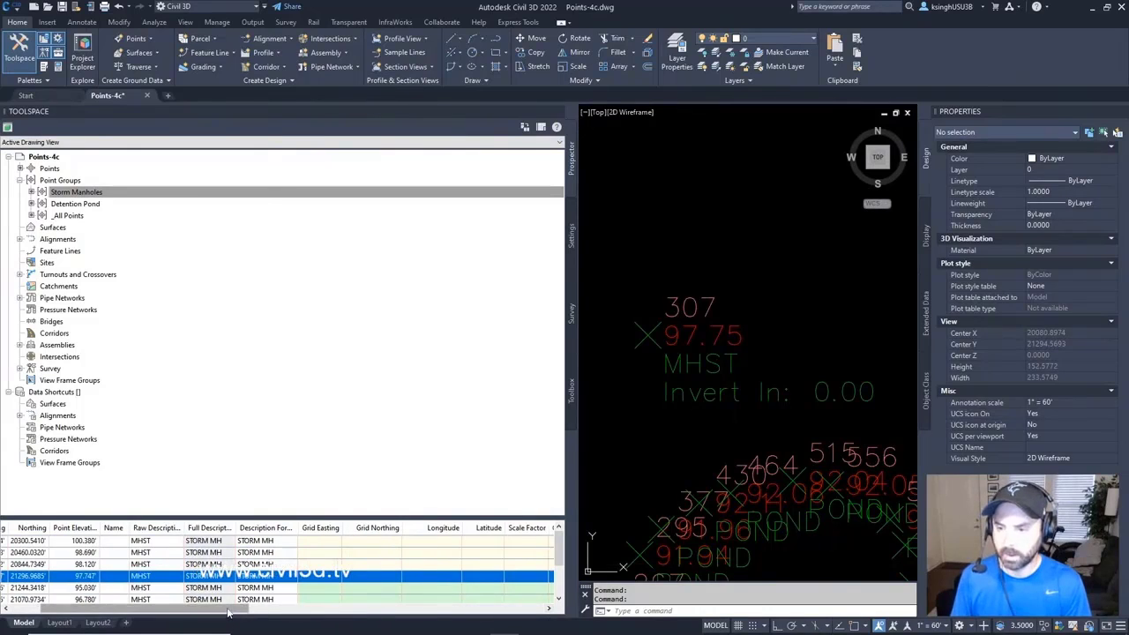
{"action": "left_click_drag", "start_coordinate": [228, 609], "coordinate": [273, 607]}
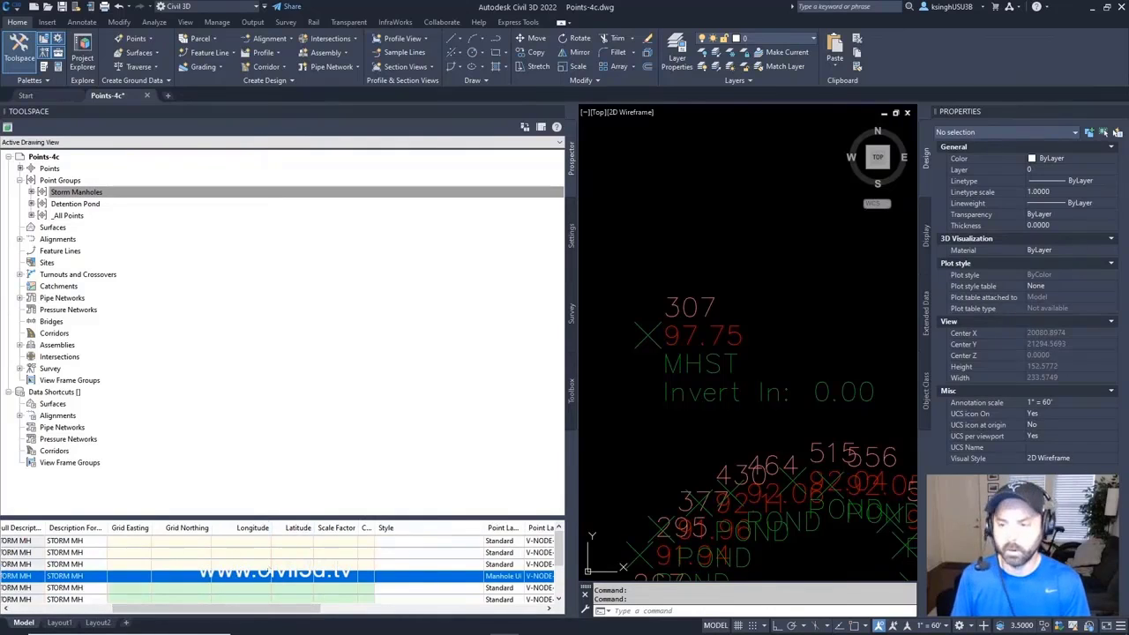
{"action": "right_click", "coordinate": [128, 527]}
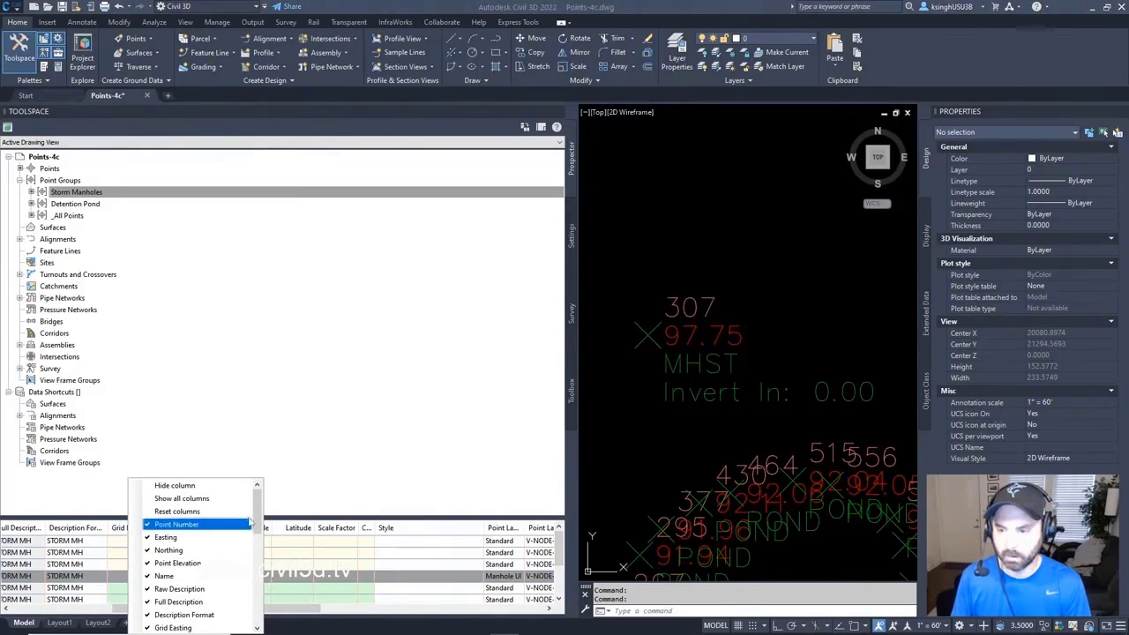
{"action": "left_click_drag", "start_coordinate": [258, 516], "coordinate": [260, 538]}
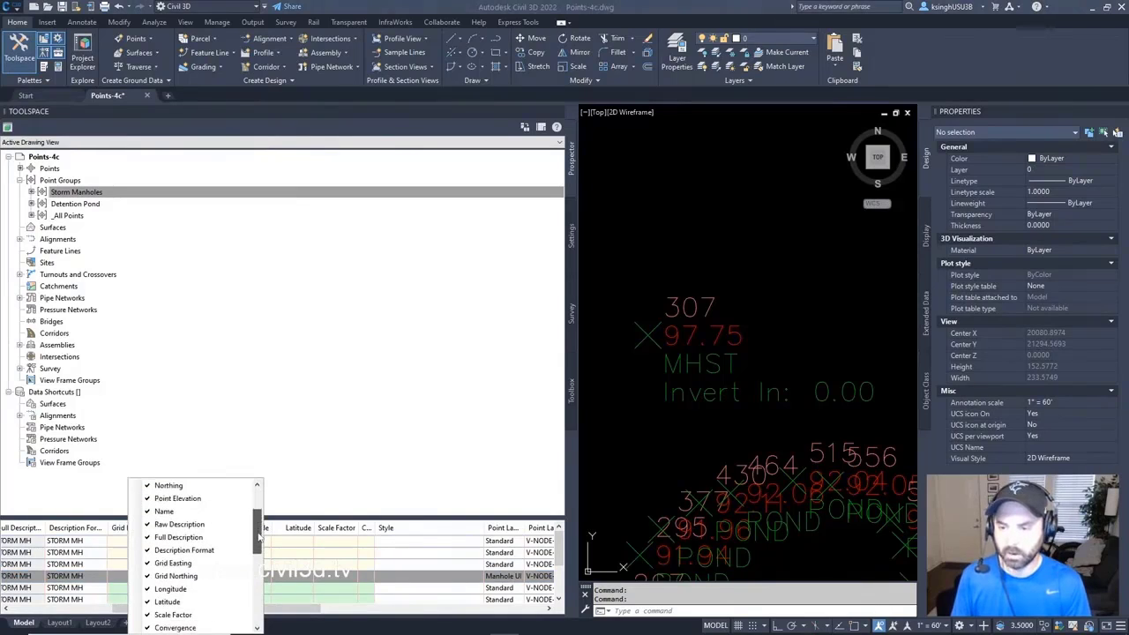
{"action": "left_click", "coordinate": [149, 564]}
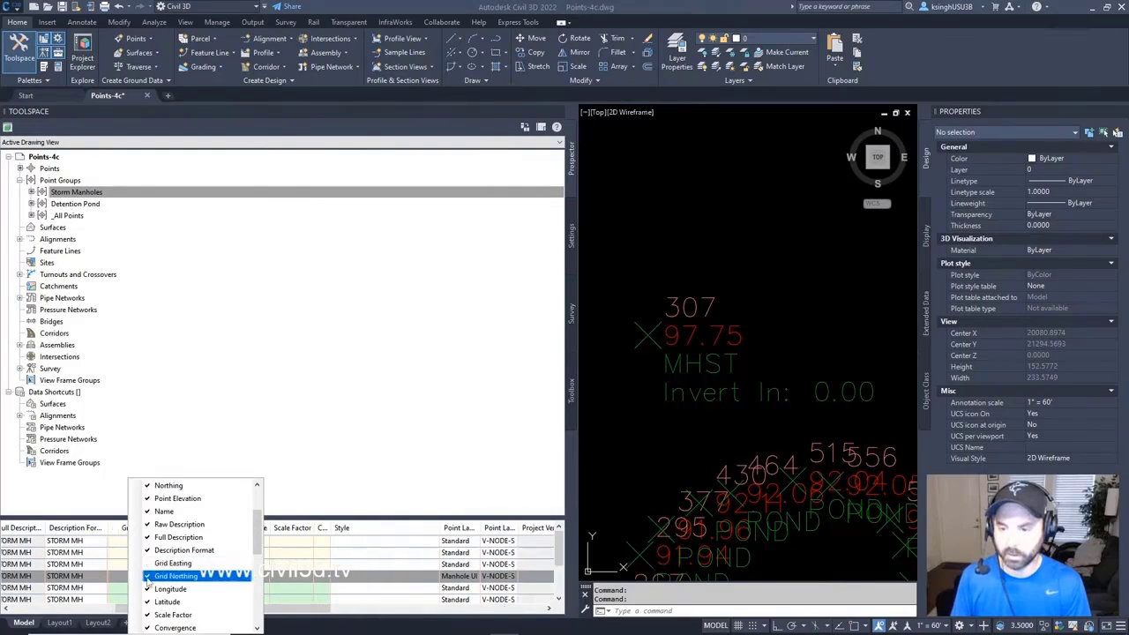
{"action": "left_click", "coordinate": [150, 578]}
{"action": "left_click", "coordinate": [149, 590]}
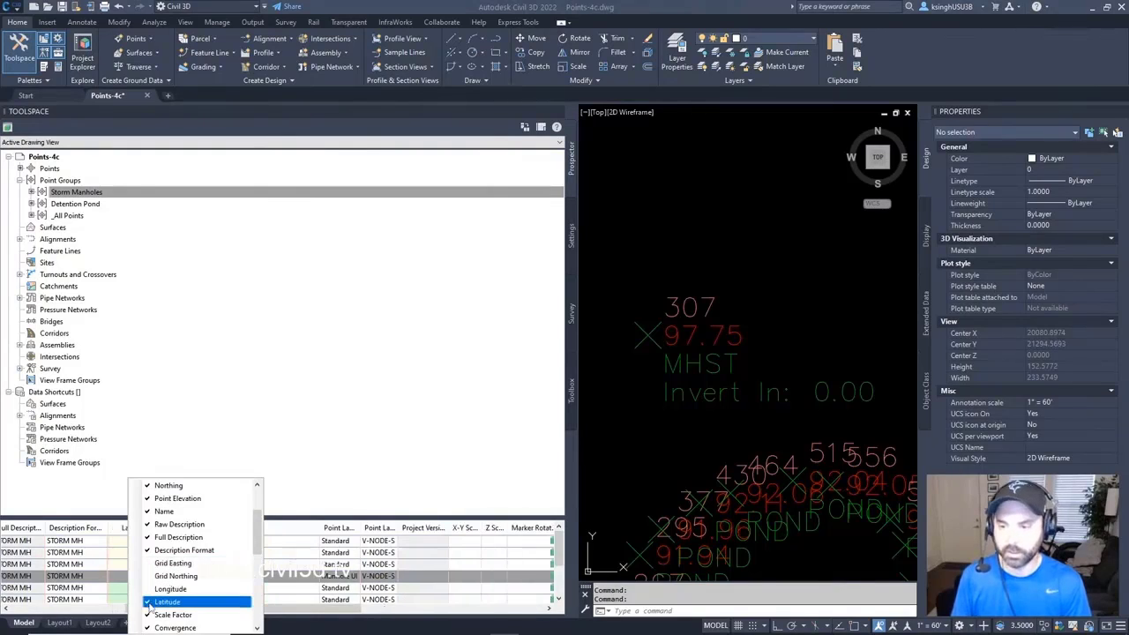
{"action": "left_click", "coordinate": [149, 601]}
{"action": "left_click", "coordinate": [149, 615]}
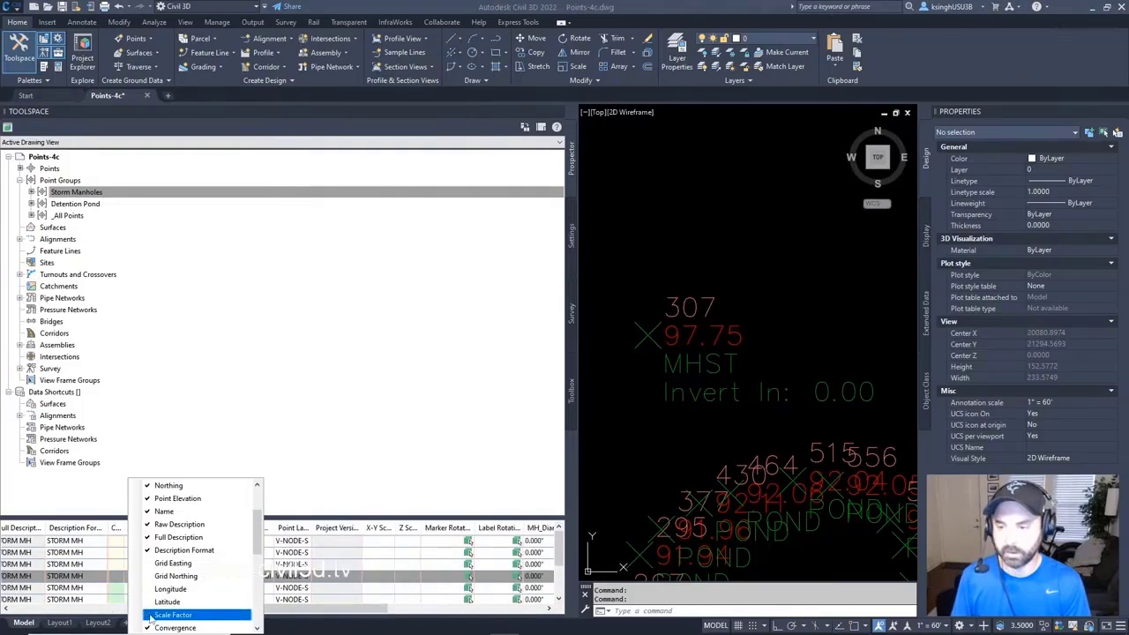
Hide the Convergence column of the Storm Manholes list as well and finish choosing columns.
{"action": "scroll", "coordinate": [150, 618], "scroll_direction": "down", "scroll_amount": 2}
{"action": "scroll", "coordinate": [149, 622], "scroll_direction": "down", "scroll_amount": 1}
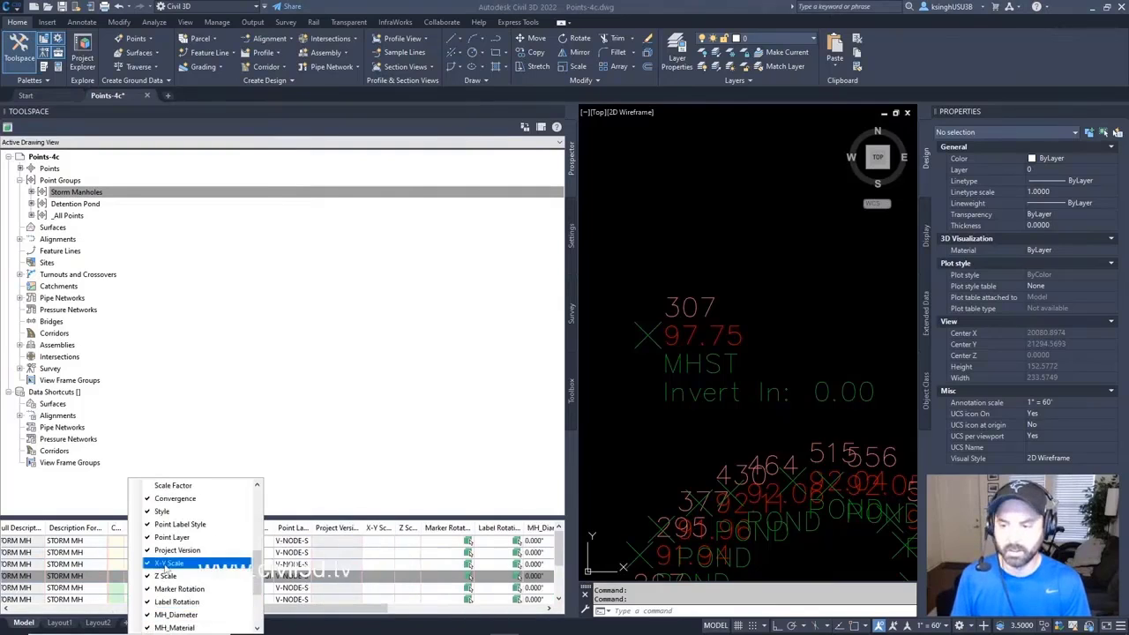
{"action": "left_click", "coordinate": [149, 499]}
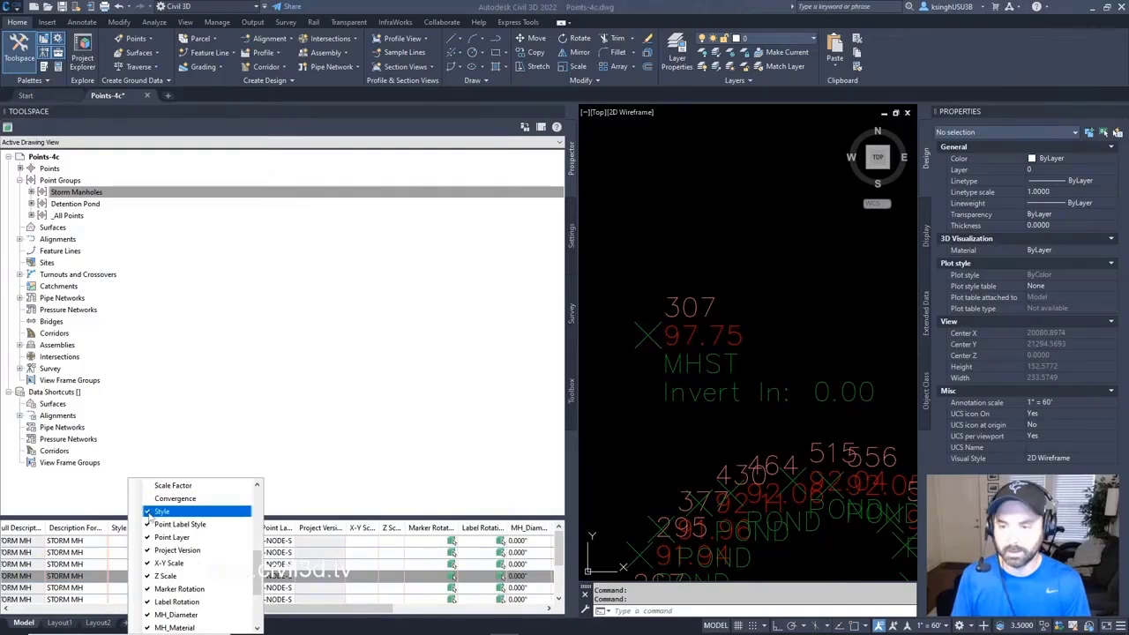
{"action": "left_click", "coordinate": [496, 493]}
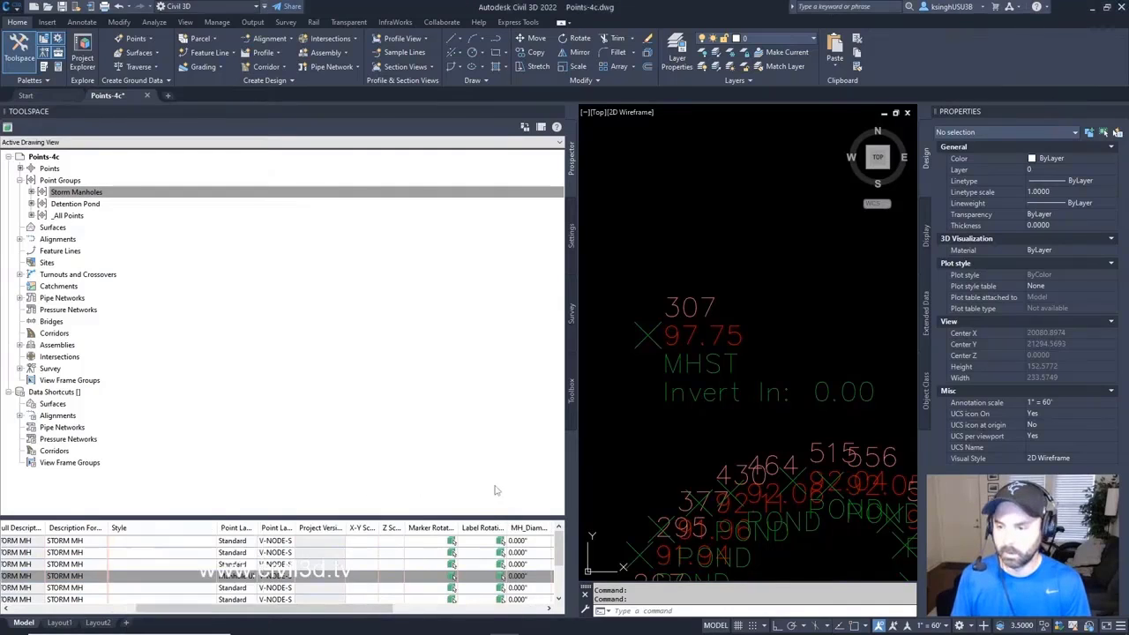
Widen the Point Label Style column and move it ahead of the Style column, directly after Description Format.
{"action": "left_click", "coordinate": [326, 612]}
{"action": "left_click_drag", "start_coordinate": [325, 618], "coordinate": [170, 630]}
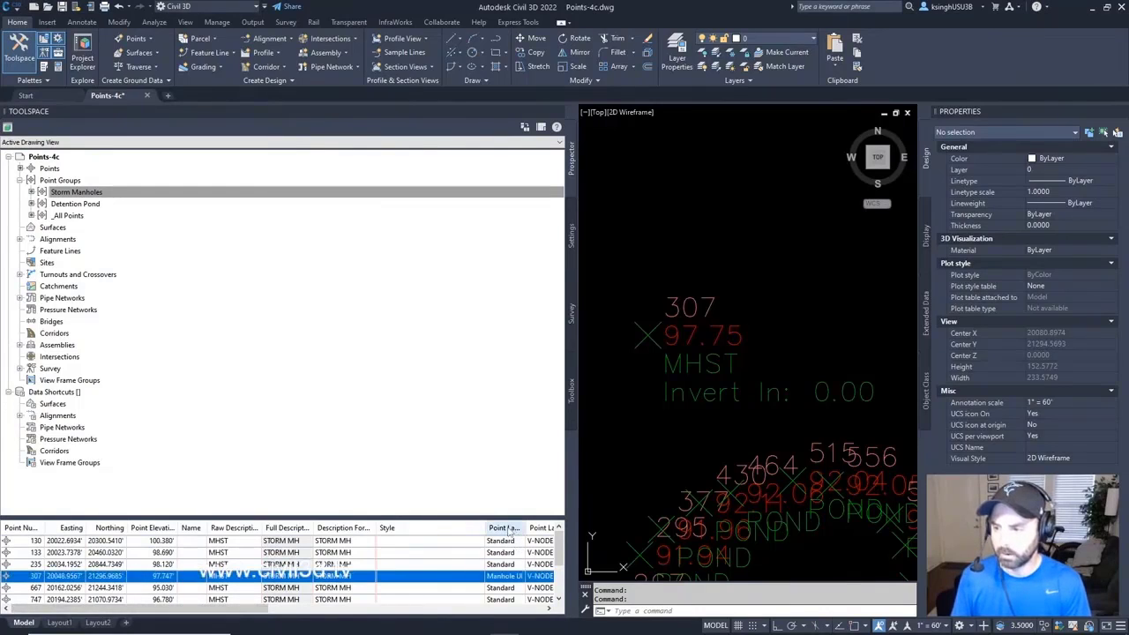
{"action": "mouse_move", "coordinate": [504, 530]}
{"action": "left_mouse_down"}
{"action": "mouse_move", "coordinate": [386, 527]}
{"action": "mouse_move", "coordinate": [476, 528]}
{"action": "left_mouse_up"}
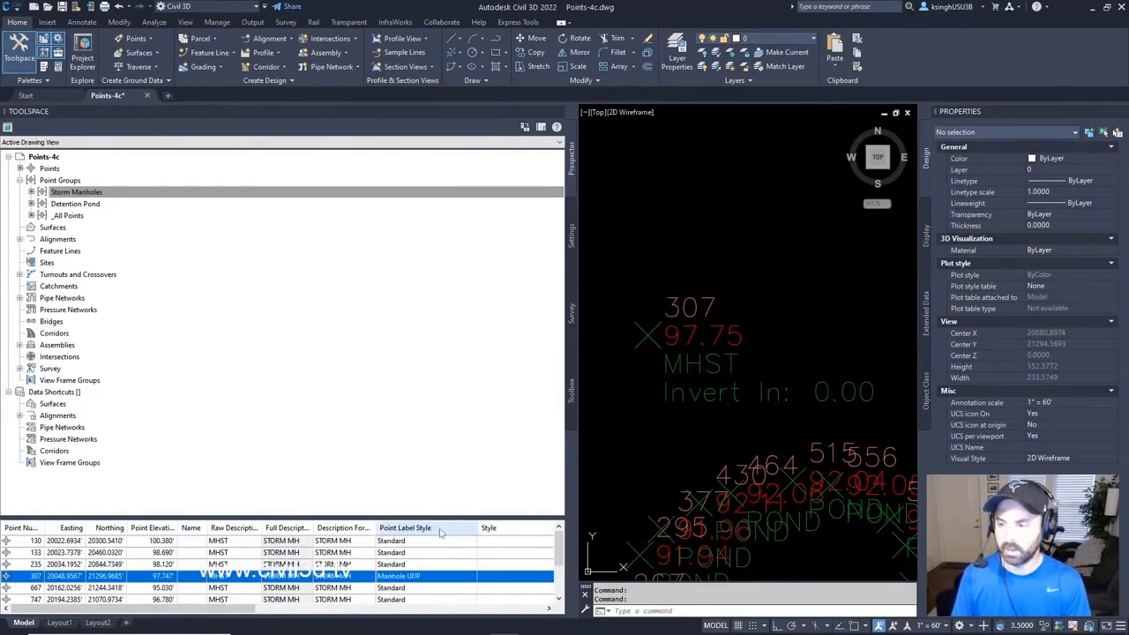
Set the label style of point 307 to Standard and select its row in the Storm Manholes list.
{"action": "left_click", "coordinate": [411, 576]}
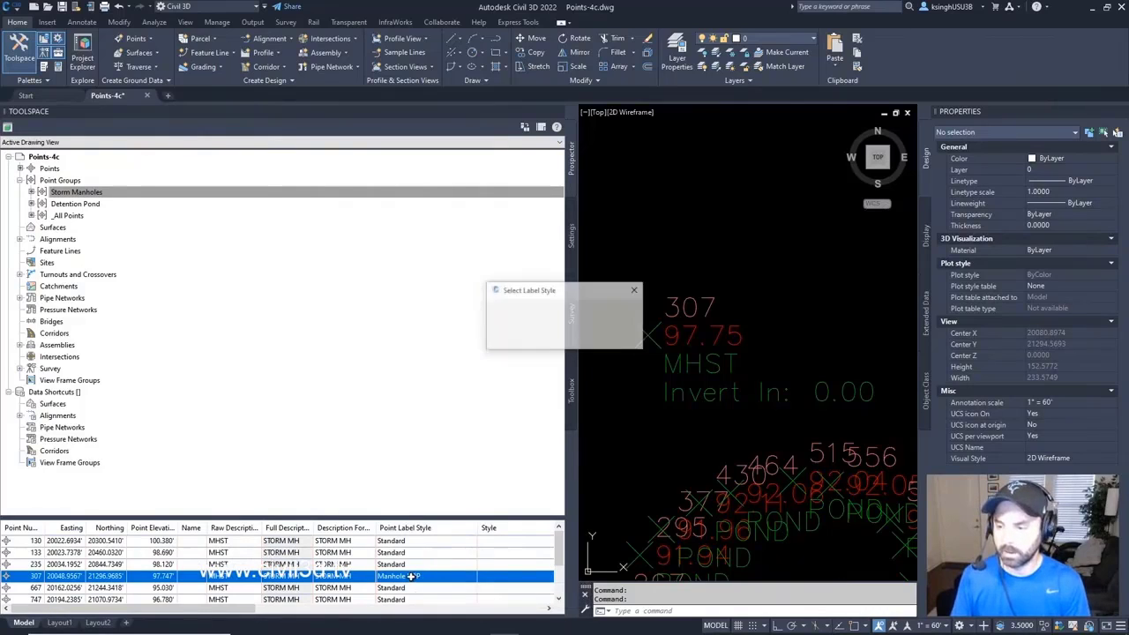
{"action": "left_click", "coordinate": [587, 315]}
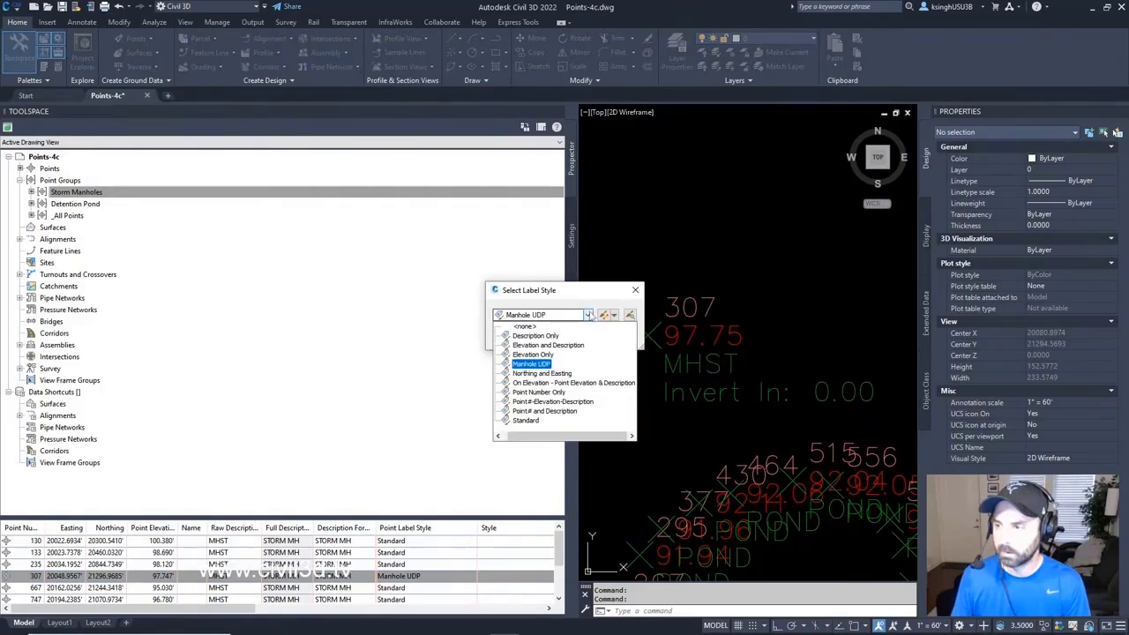
{"action": "left_click", "coordinate": [526, 421]}
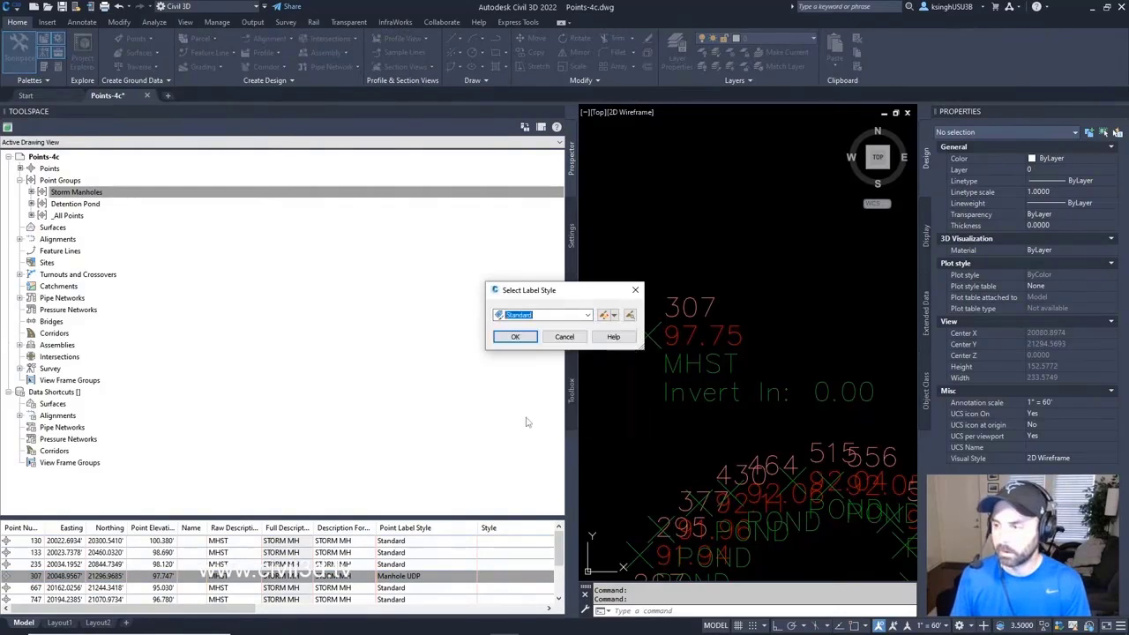
{"action": "left_click", "coordinate": [516, 337]}
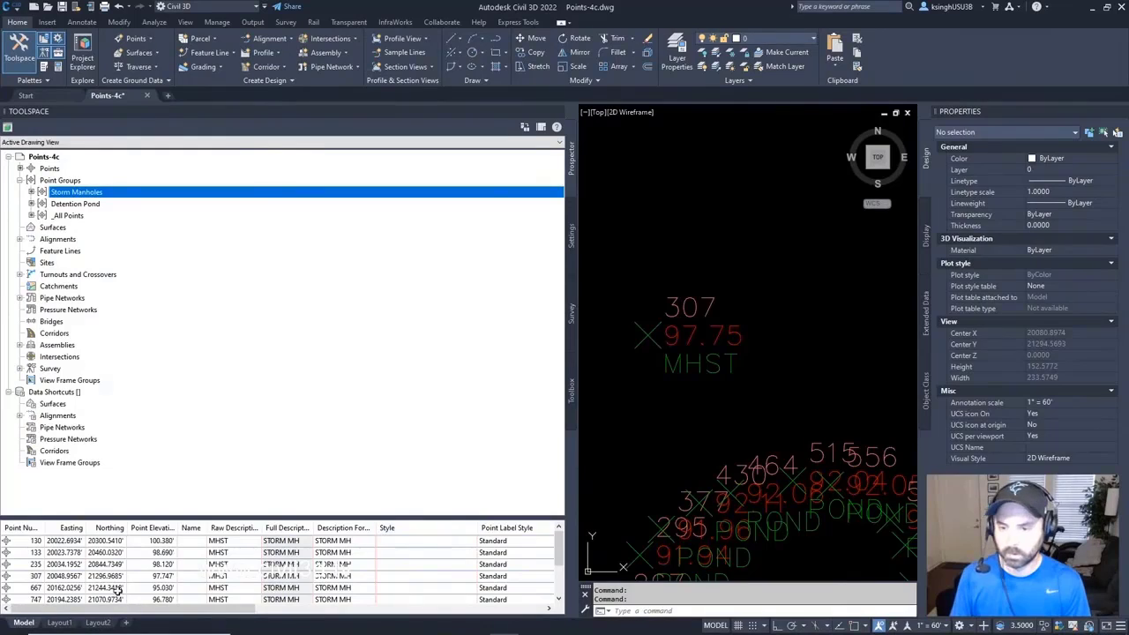
{"action": "left_click", "coordinate": [37, 578]}
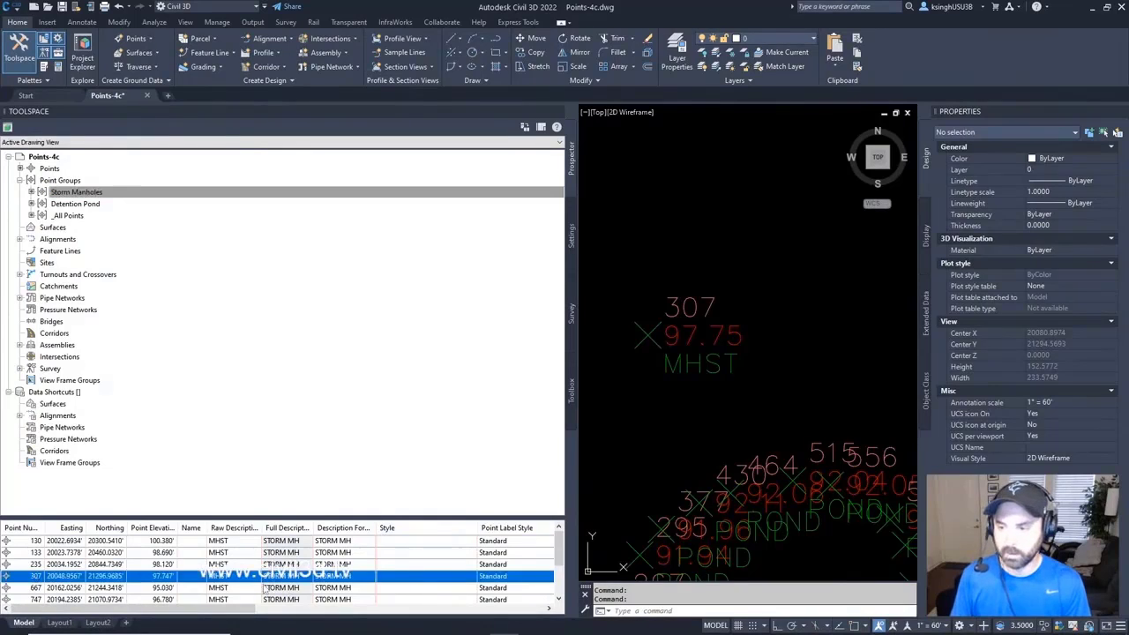
Assign the Manhole UDP point label style to storm manhole point 307.
{"action": "left_click", "coordinate": [498, 577]}
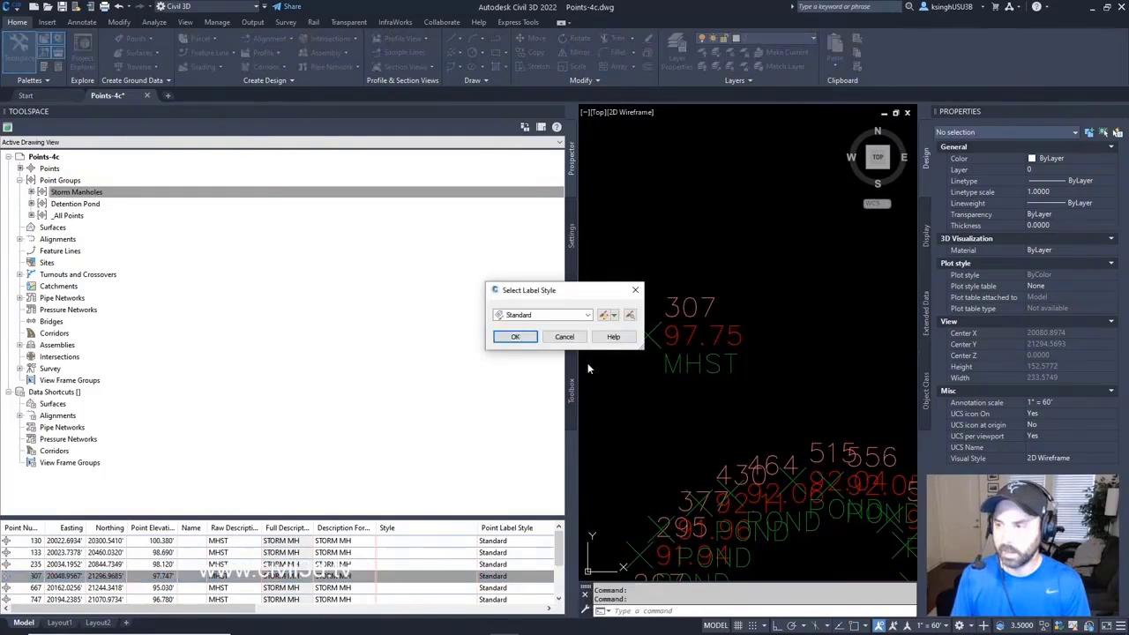
{"action": "left_click", "coordinate": [585, 315]}
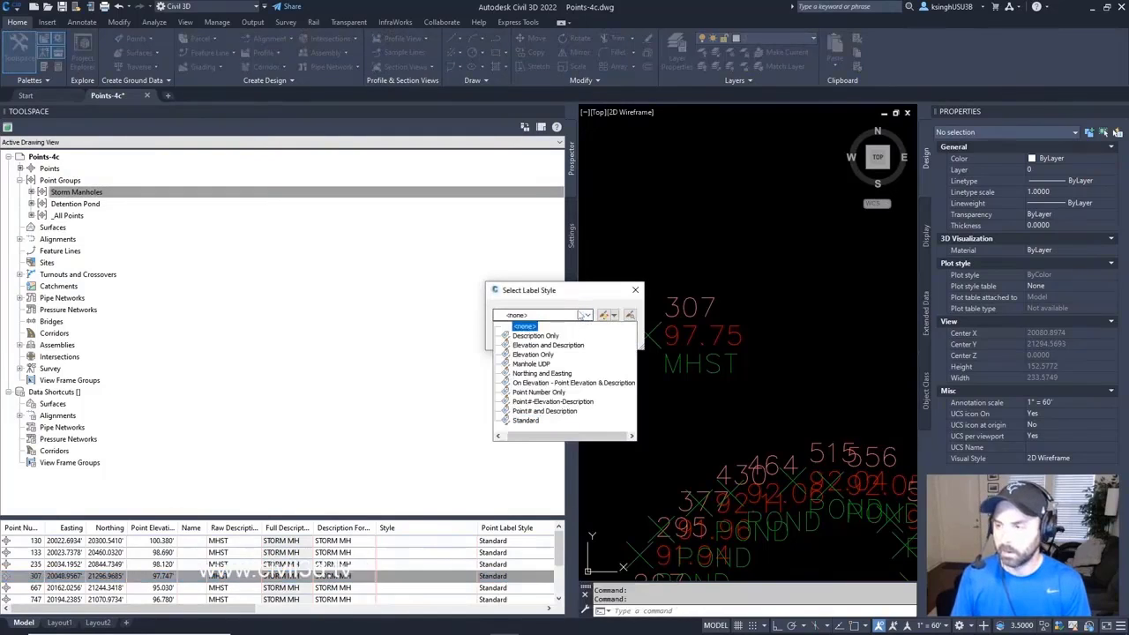
{"action": "left_click", "coordinate": [532, 364]}
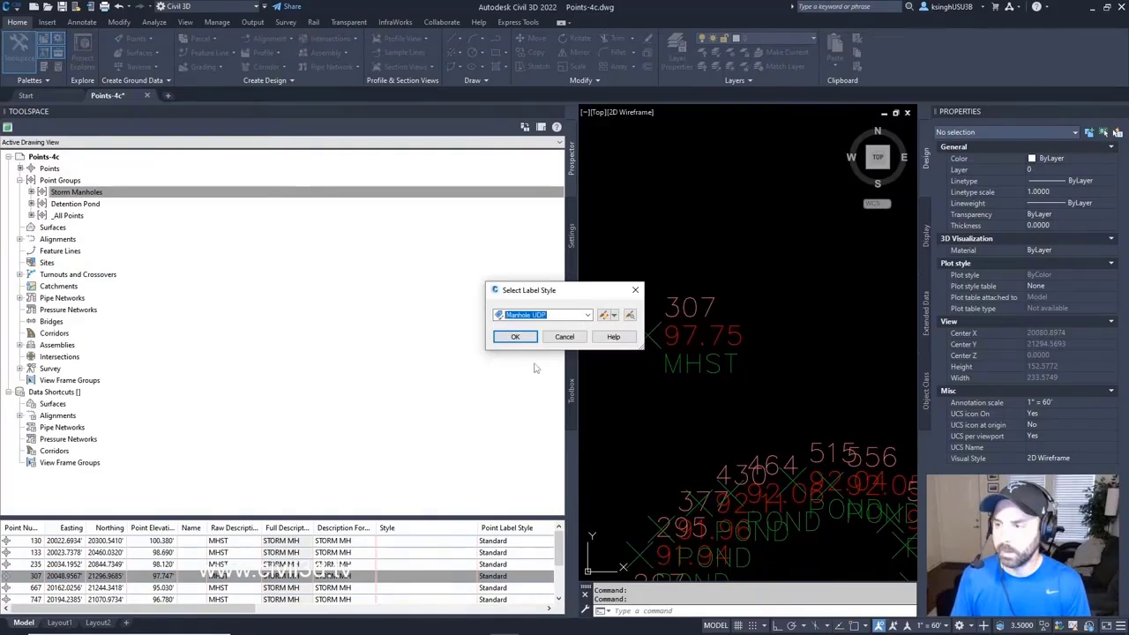
{"action": "left_click", "coordinate": [515, 337]}
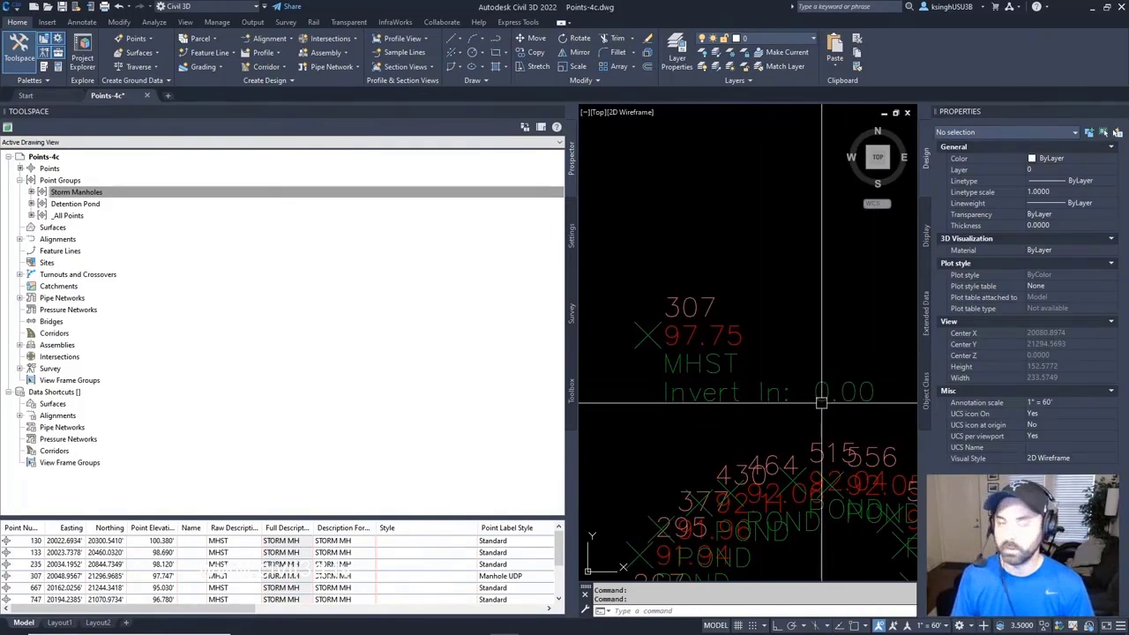
{"action": "mouse_move", "coordinate": [822, 403]}
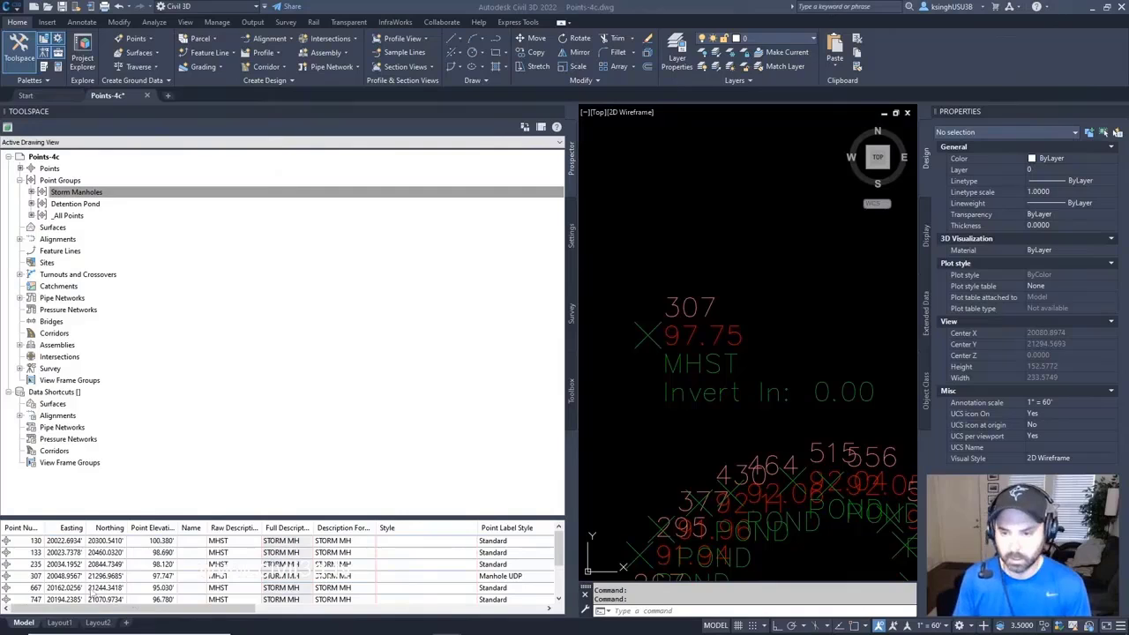
Assign the Manhole UDP label style to storm manhole point 667 and zoom to that point in the drawing.
{"action": "left_click", "coordinate": [27, 588]}
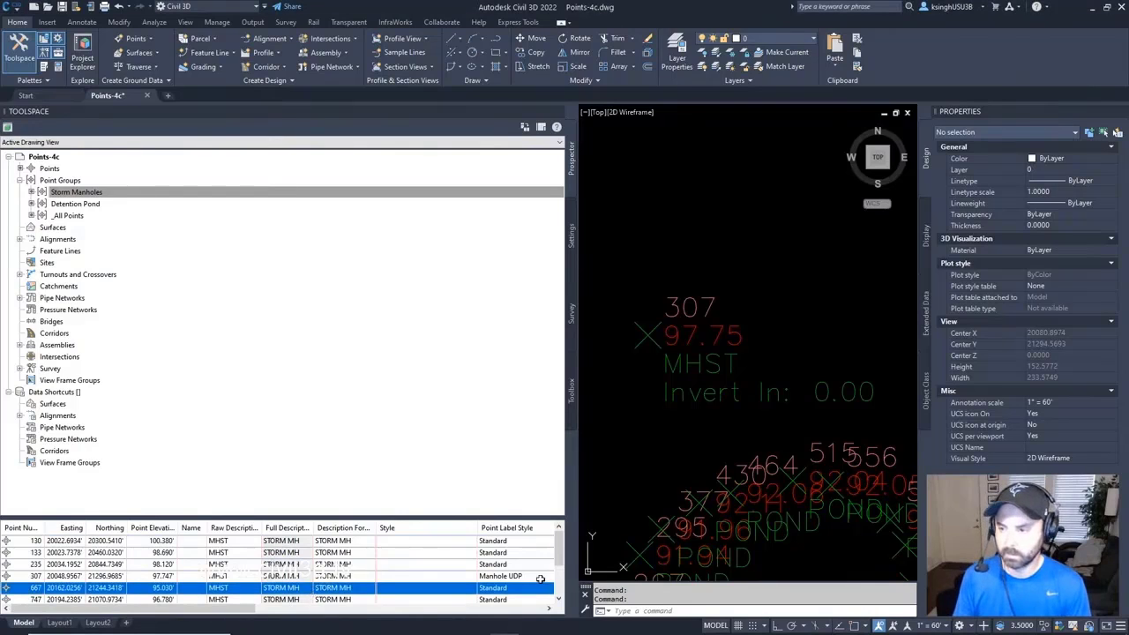
{"action": "left_click", "coordinate": [498, 592]}
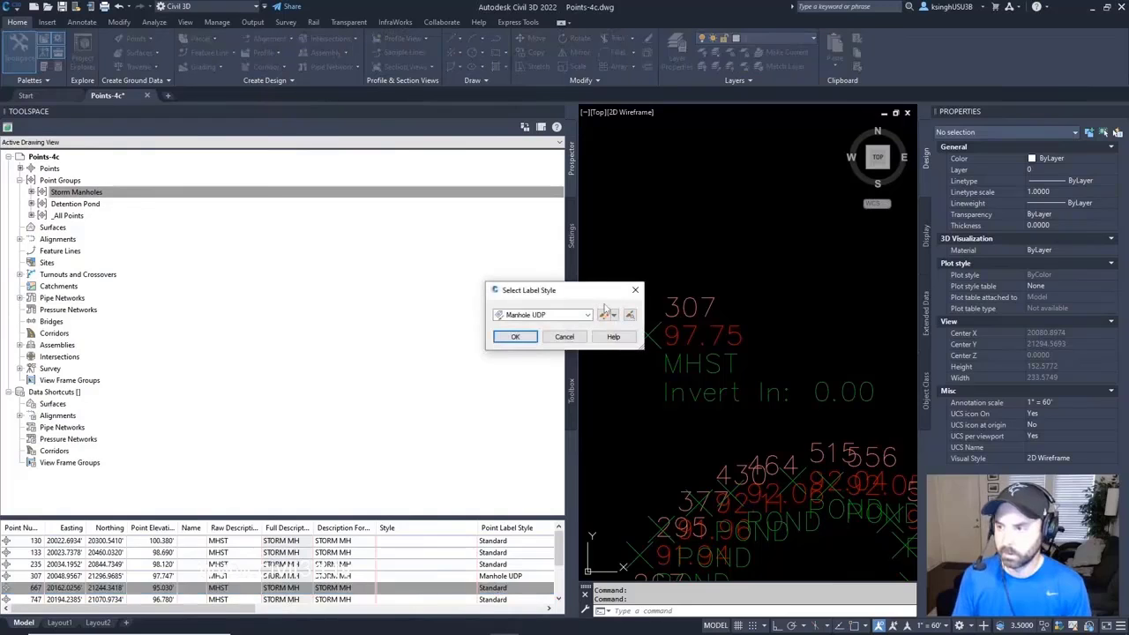
{"action": "left_click", "coordinate": [515, 338]}
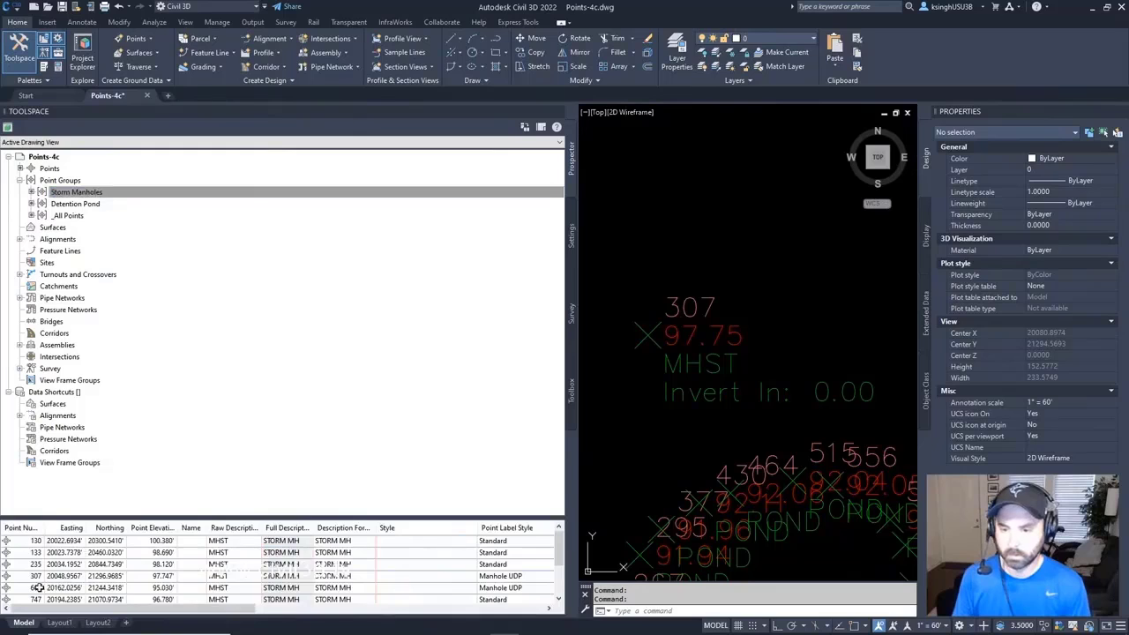
{"action": "right_click", "coordinate": [55, 587]}
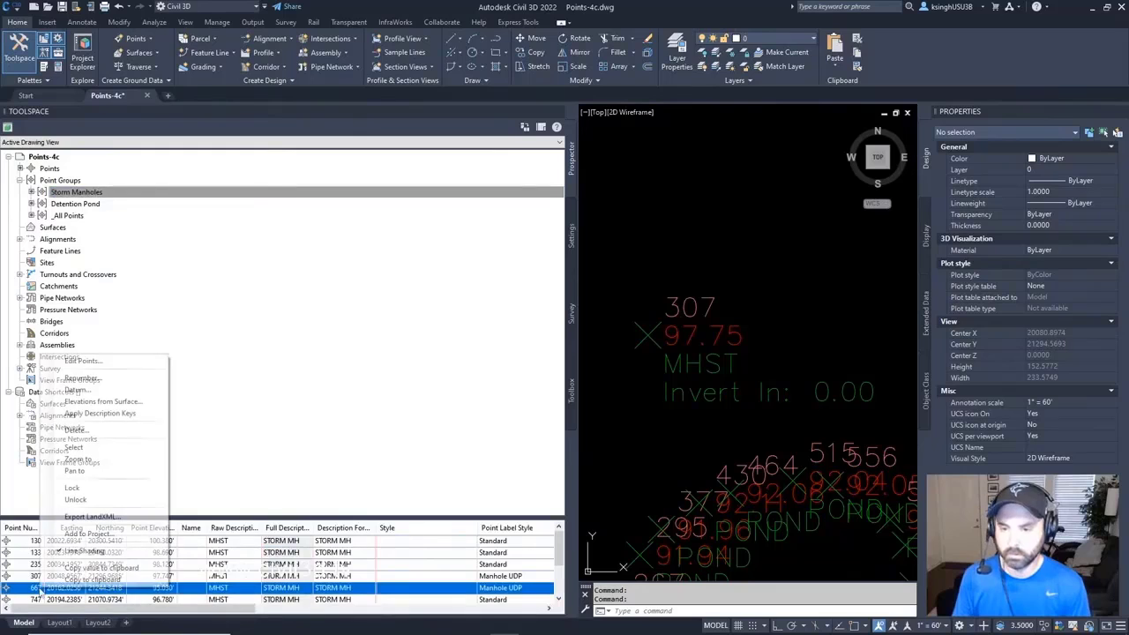
{"action": "left_click", "coordinate": [118, 459]}
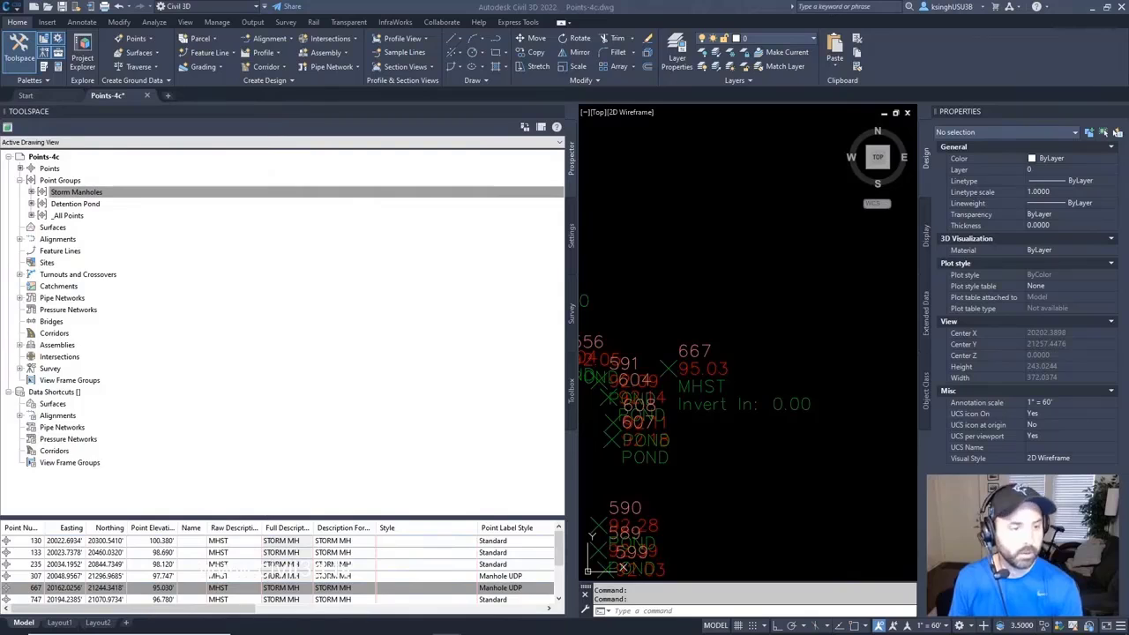
Find the manhole pipe columns for point 307 and widen MH_Pipe In Material and MH_Pipe In Invert until their full headers show.
{"action": "left_click", "coordinate": [34, 576]}
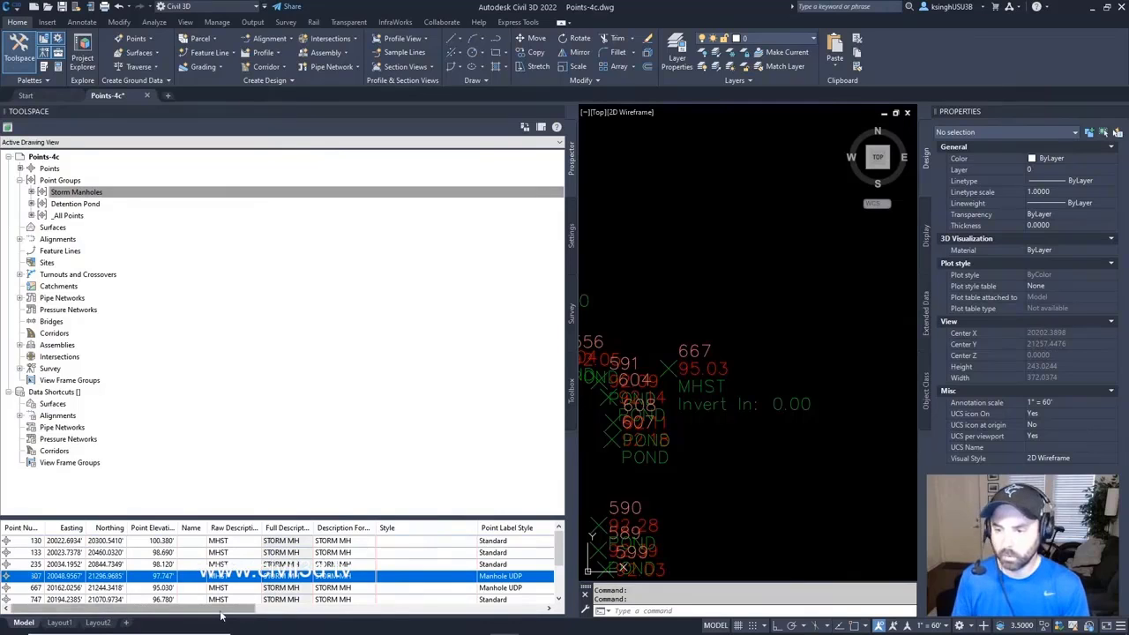
{"action": "left_click_drag", "start_coordinate": [222, 612], "coordinate": [525, 621]}
{"action": "left_click_drag", "start_coordinate": [401, 609], "coordinate": [89, 614]}
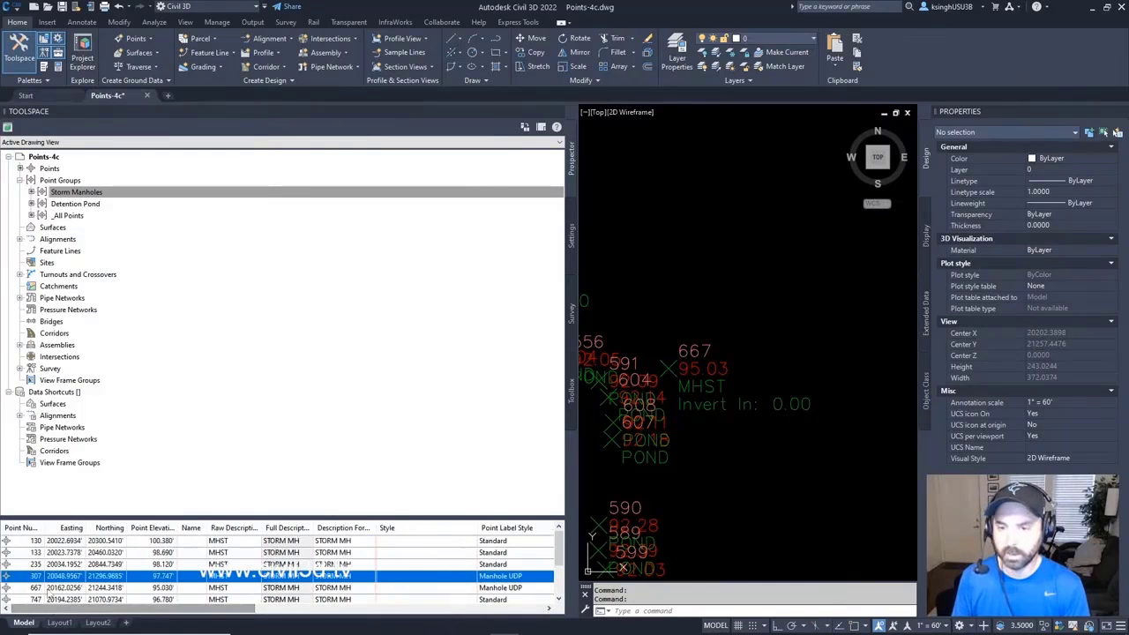
{"action": "right_click", "coordinate": [22, 529]}
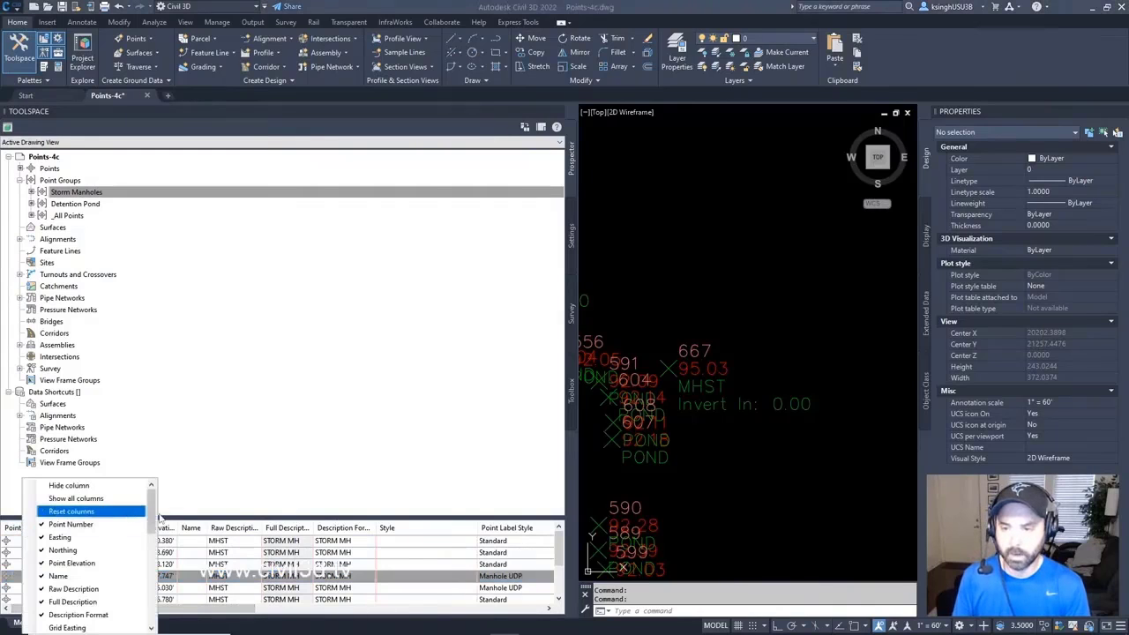
{"action": "left_click_drag", "start_coordinate": [153, 514], "coordinate": [153, 593]}
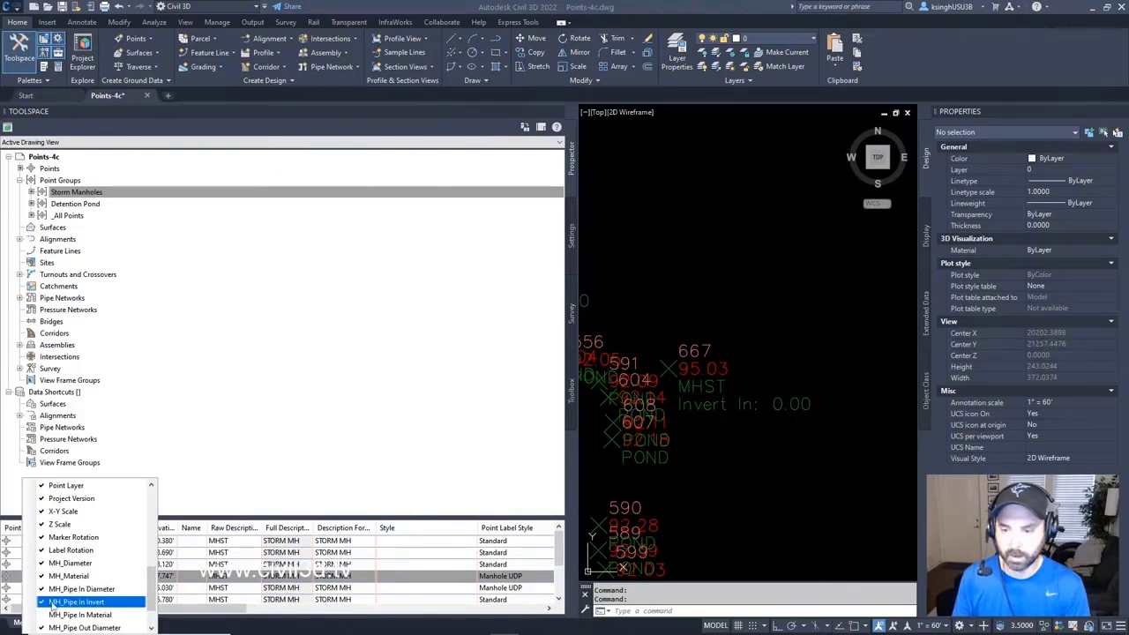
{"action": "left_click", "coordinate": [232, 610]}
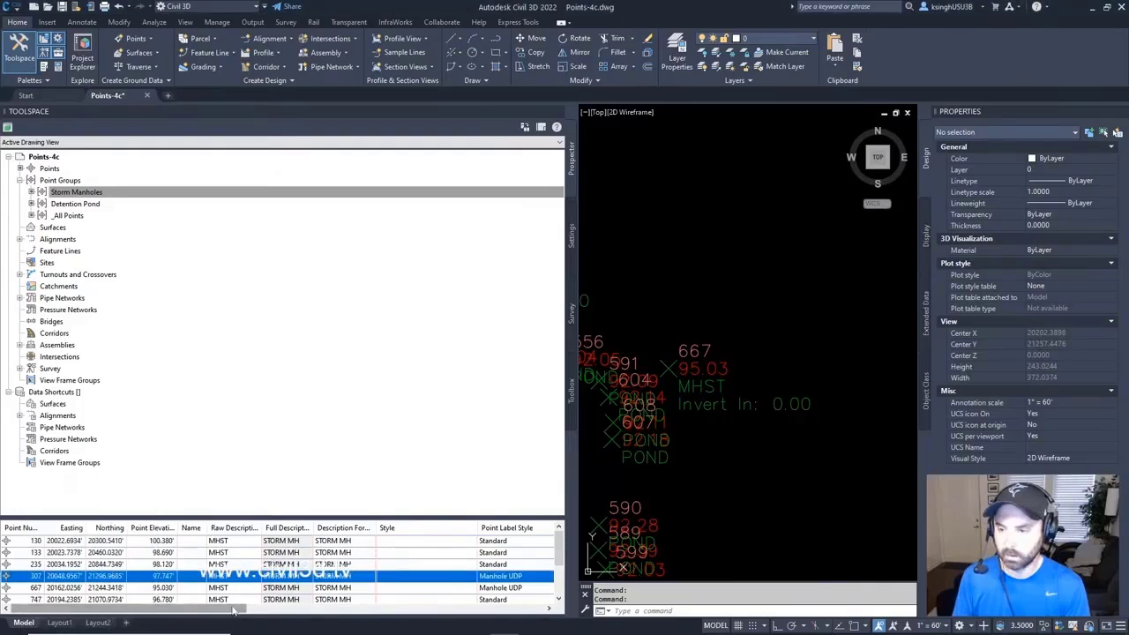
{"action": "left_click_drag", "start_coordinate": [212, 615], "coordinate": [550, 608]}
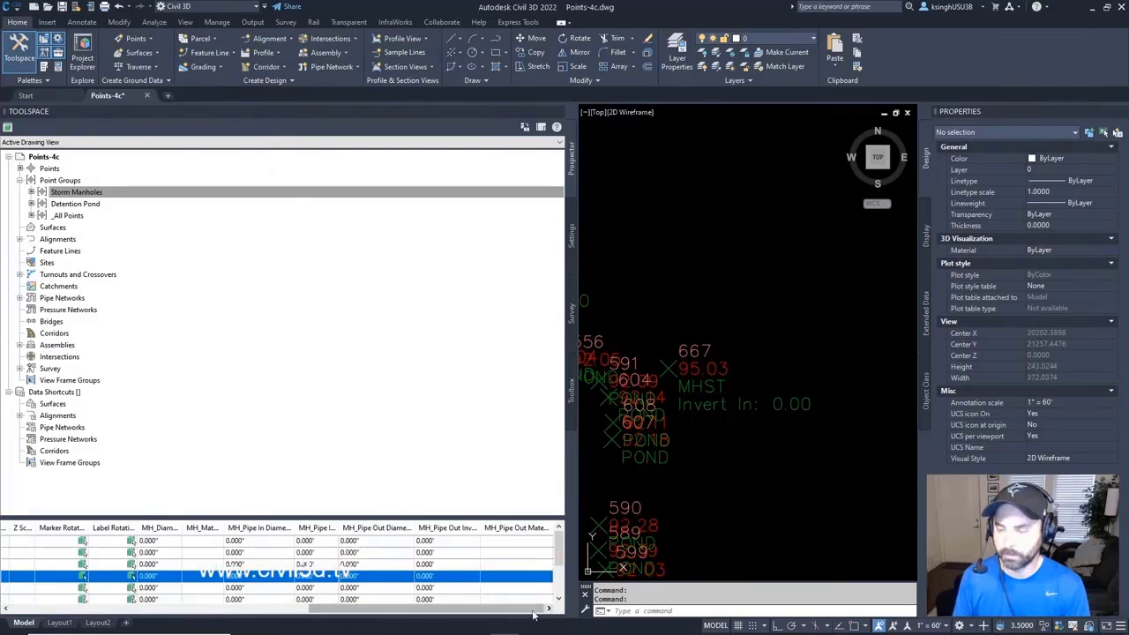
{"action": "left_click_drag", "start_coordinate": [342, 528], "coordinate": [437, 526]}
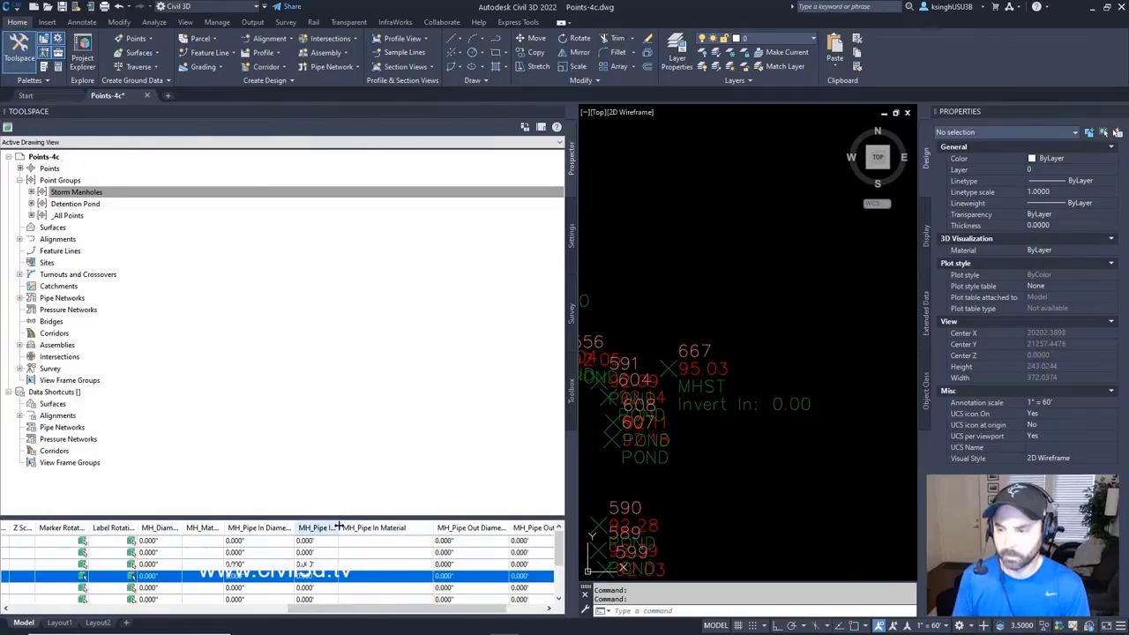
{"action": "left_click_drag", "start_coordinate": [338, 527], "coordinate": [384, 527]}
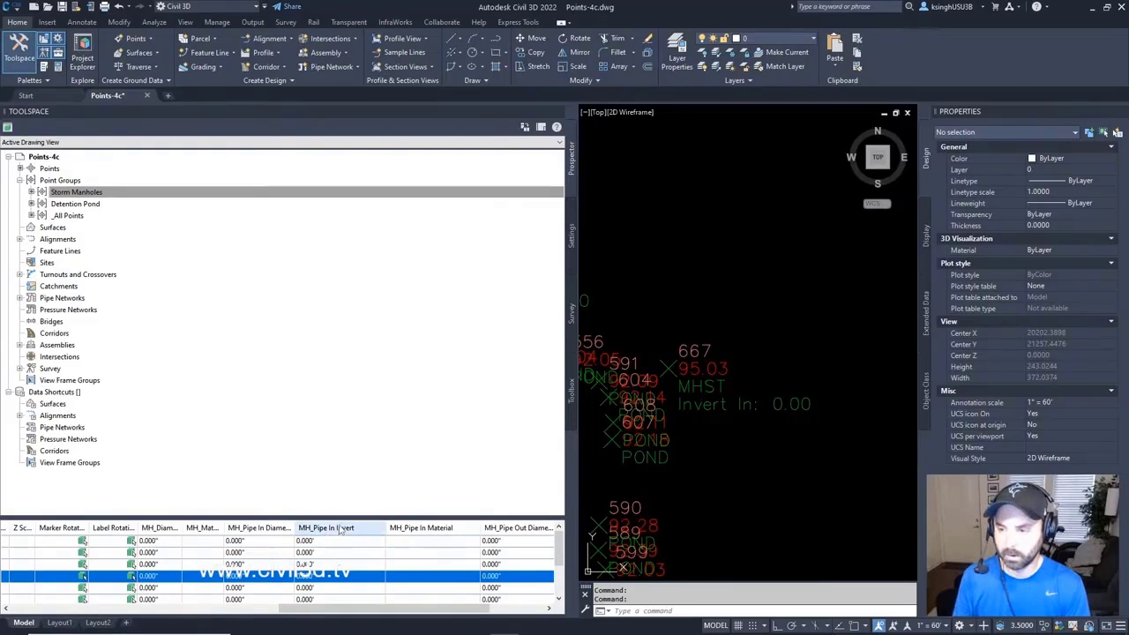
Move the MH_Pipe In Invert column between the Description Format and Style columns of the point table.
{"action": "left_click_drag", "start_coordinate": [335, 527], "coordinate": [53, 532]}
{"action": "left_click_drag", "start_coordinate": [319, 612], "coordinate": [177, 611]}
{"action": "left_click", "coordinate": [443, 533]}
{"action": "left_click_drag", "start_coordinate": [444, 532], "coordinate": [137, 533]}
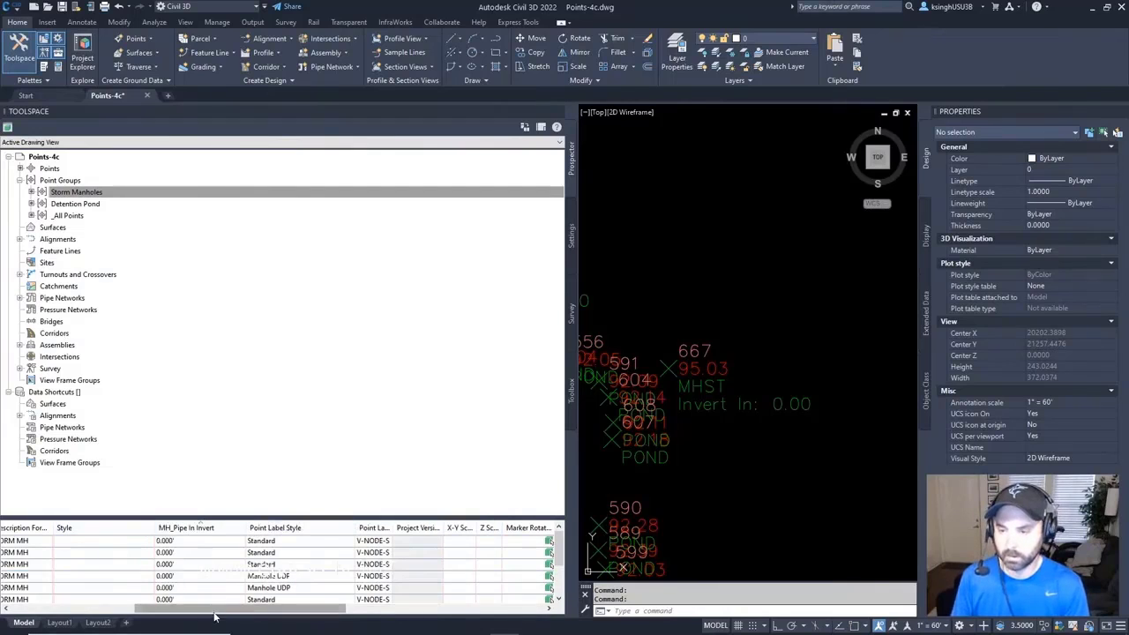
{"action": "left_click_drag", "start_coordinate": [211, 614], "coordinate": [75, 610]}
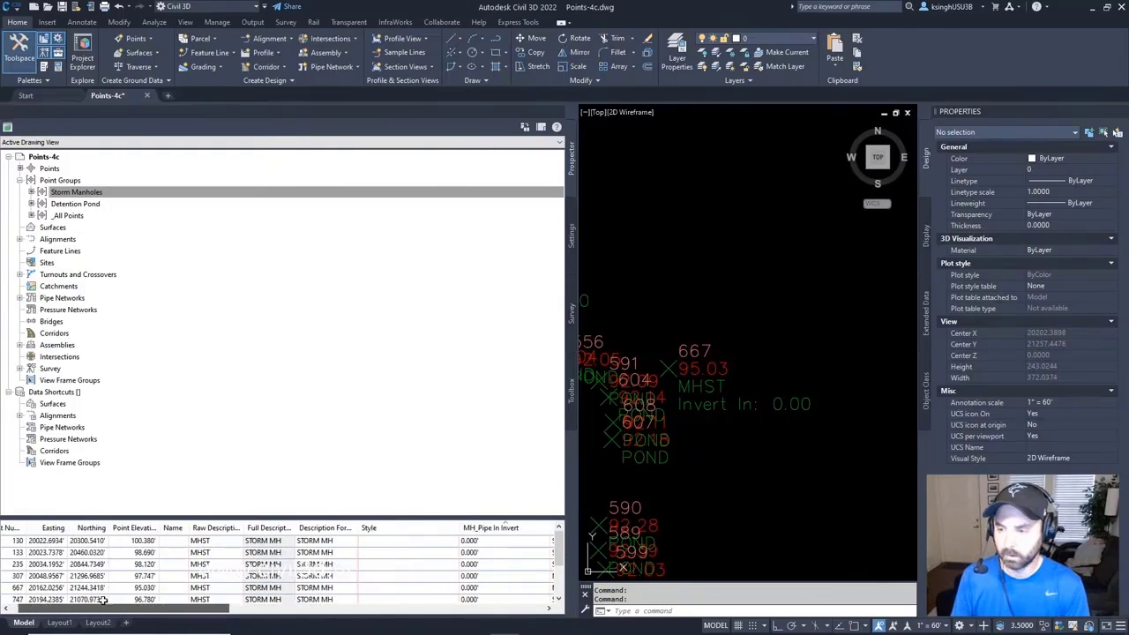
{"action": "left_click_drag", "start_coordinate": [473, 527], "coordinate": [371, 527]}
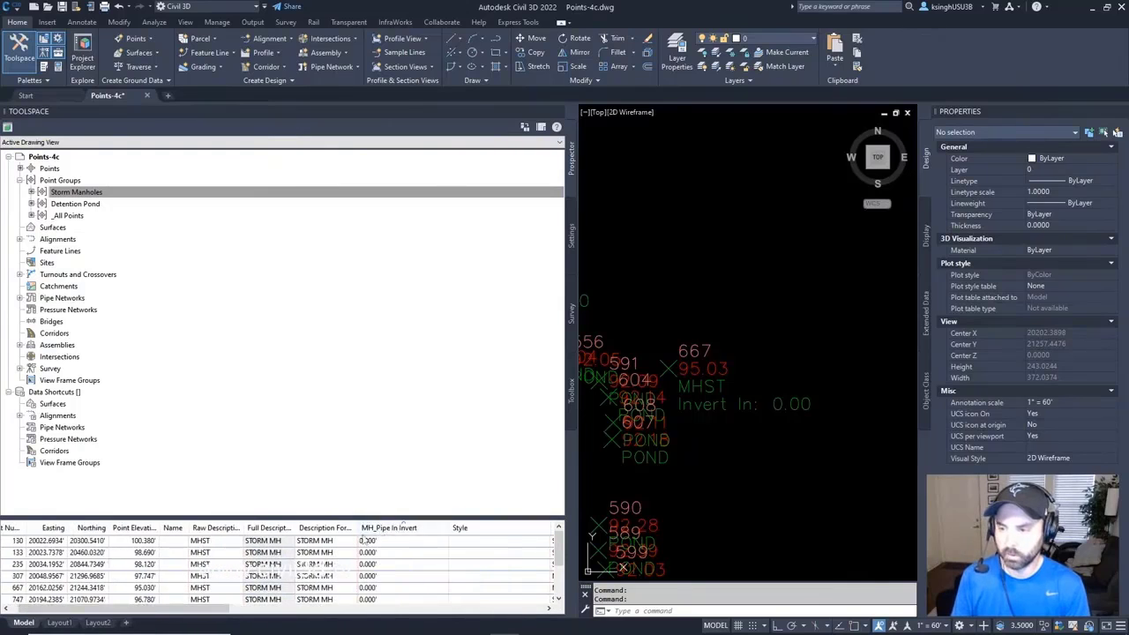
{"action": "left_click_drag", "start_coordinate": [195, 611], "coordinate": [158, 617]}
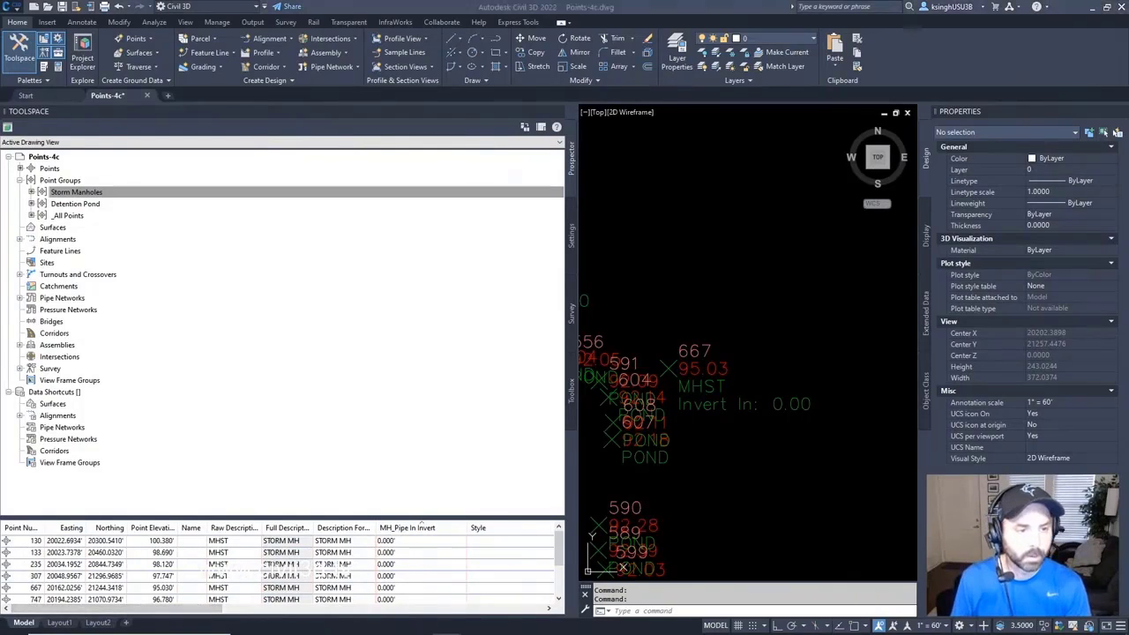
Set the MH_Pipe In Invert value of point 307 to 93.05 and zoom to that point in the drawing.
{"action": "left_click", "coordinate": [33, 578]}
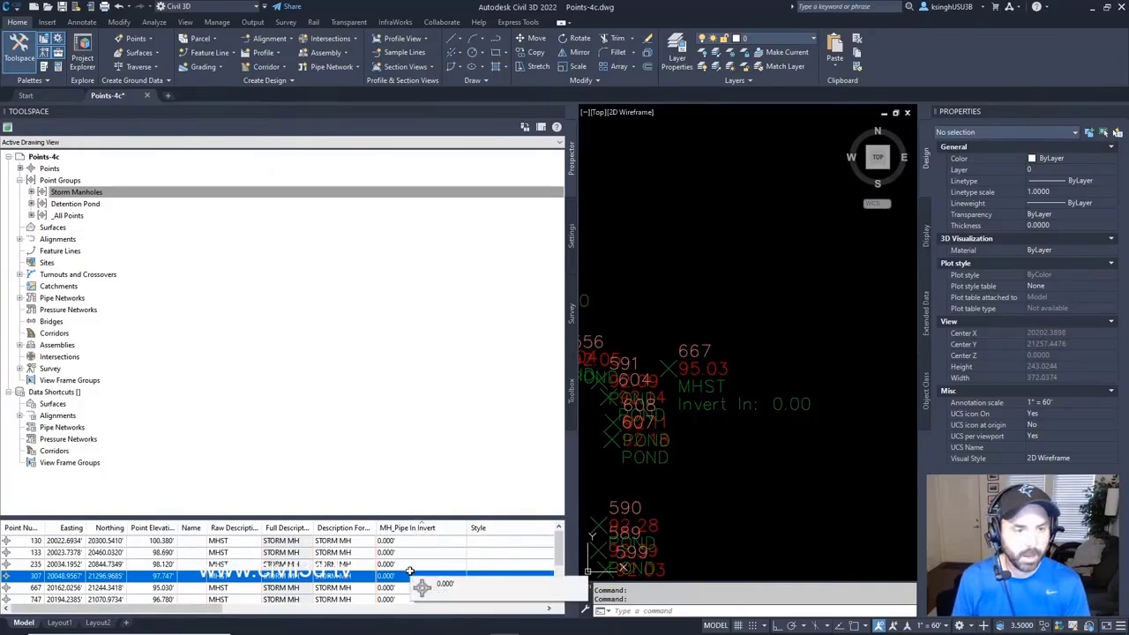
{"action": "left_click_drag", "start_coordinate": [425, 575], "coordinate": [394, 576]}
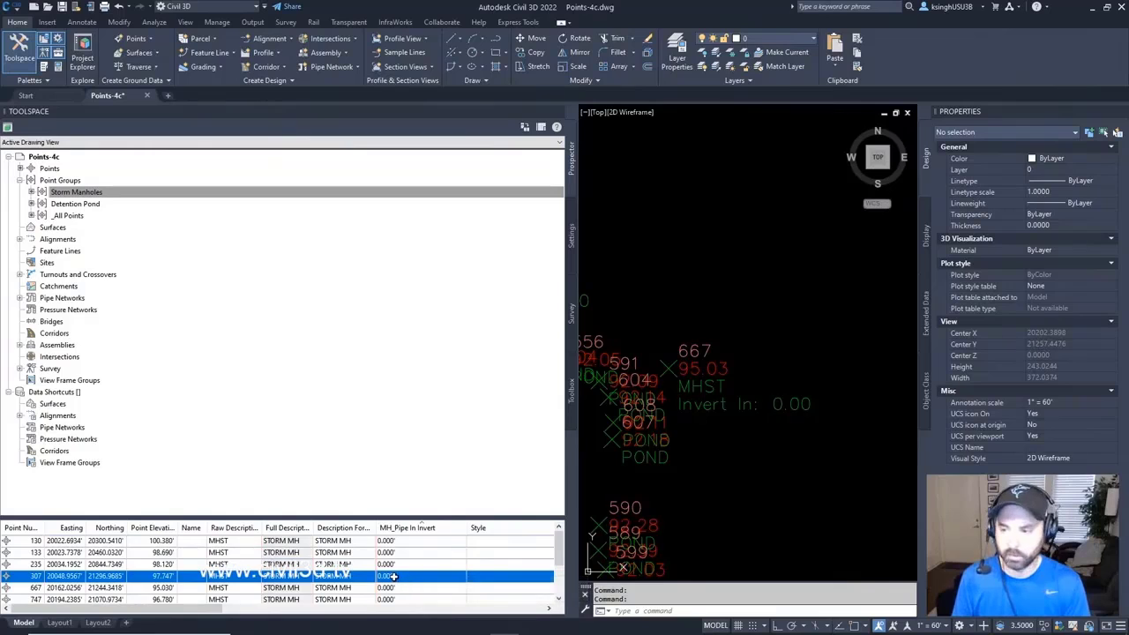
{"action": "left_click", "coordinate": [394, 576]}
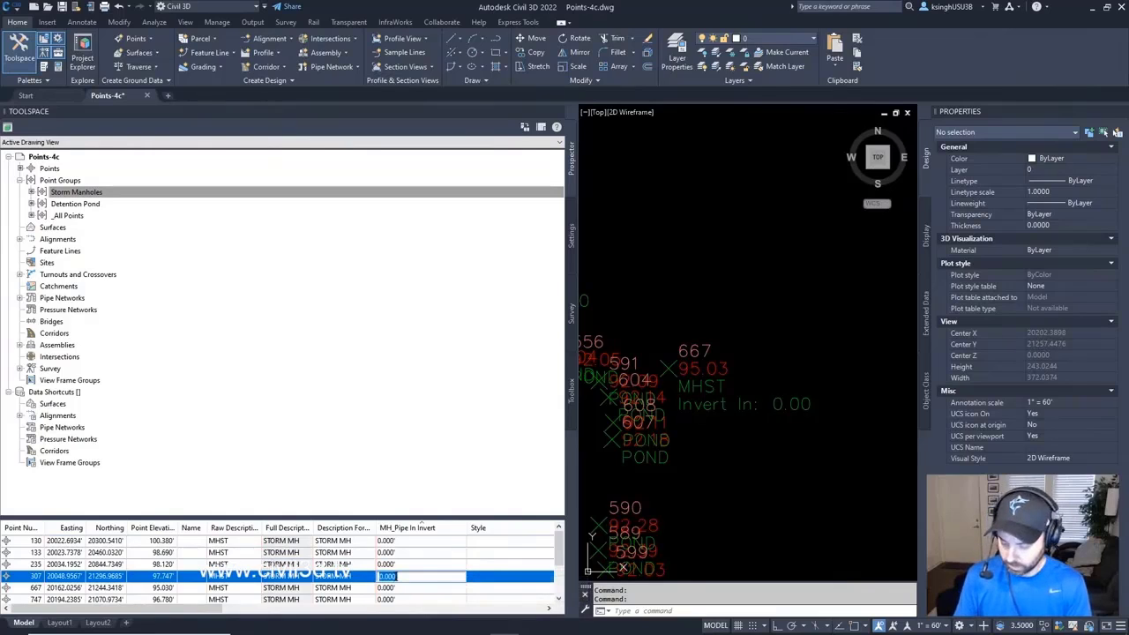
{"action": "type", "text": "9"}
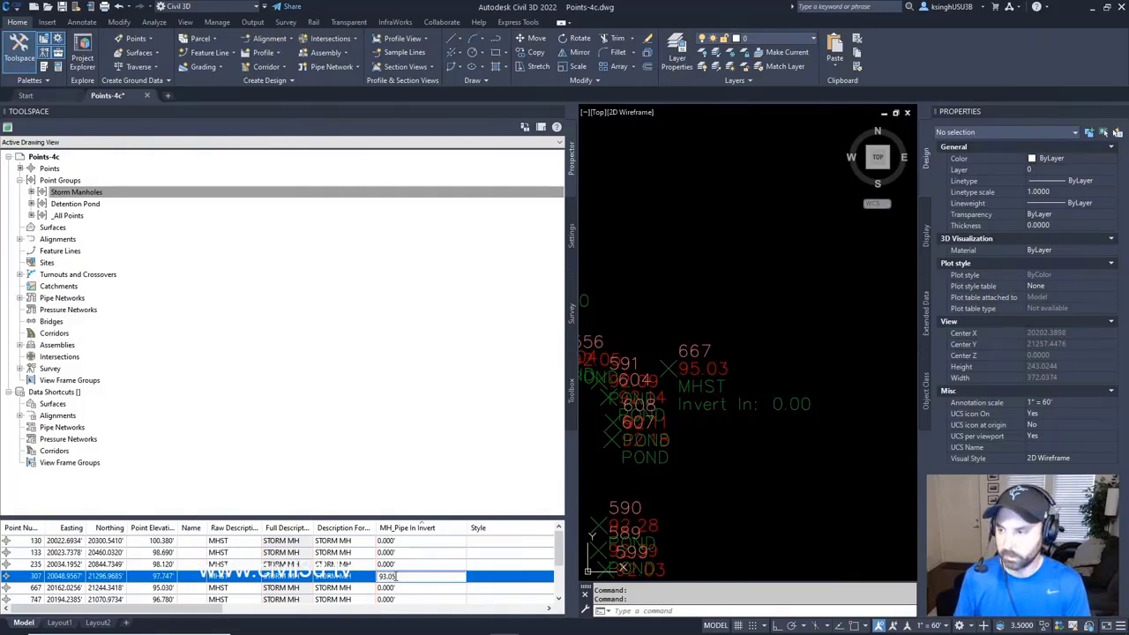
{"action": "type", "text": "3.05"}
{"action": "key", "text": "Return"}
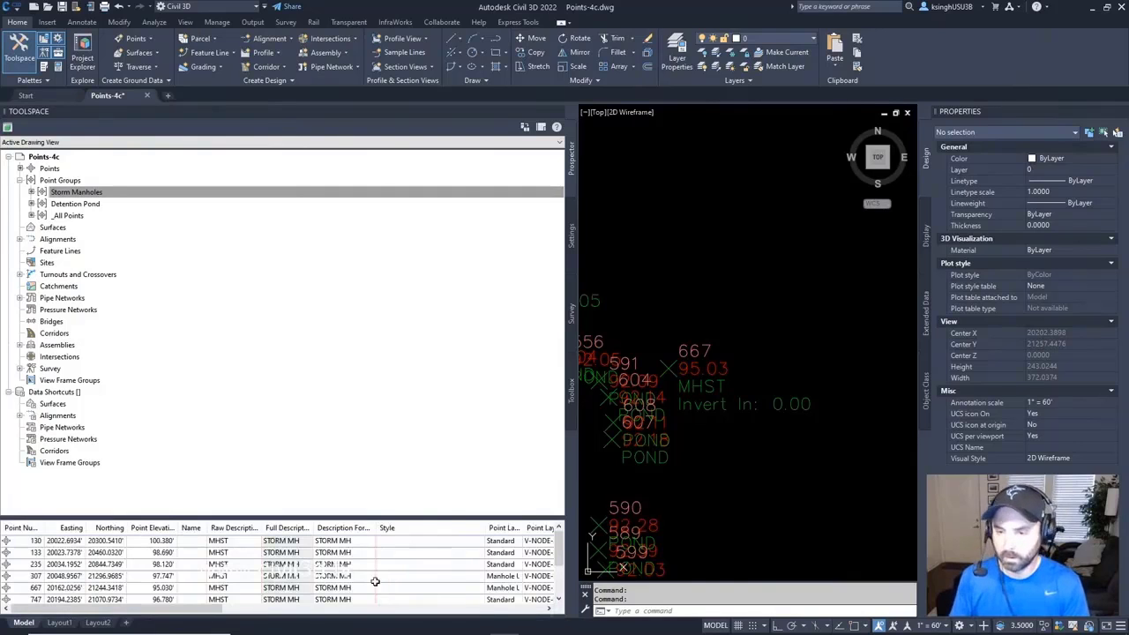
{"action": "left_click", "coordinate": [32, 577]}
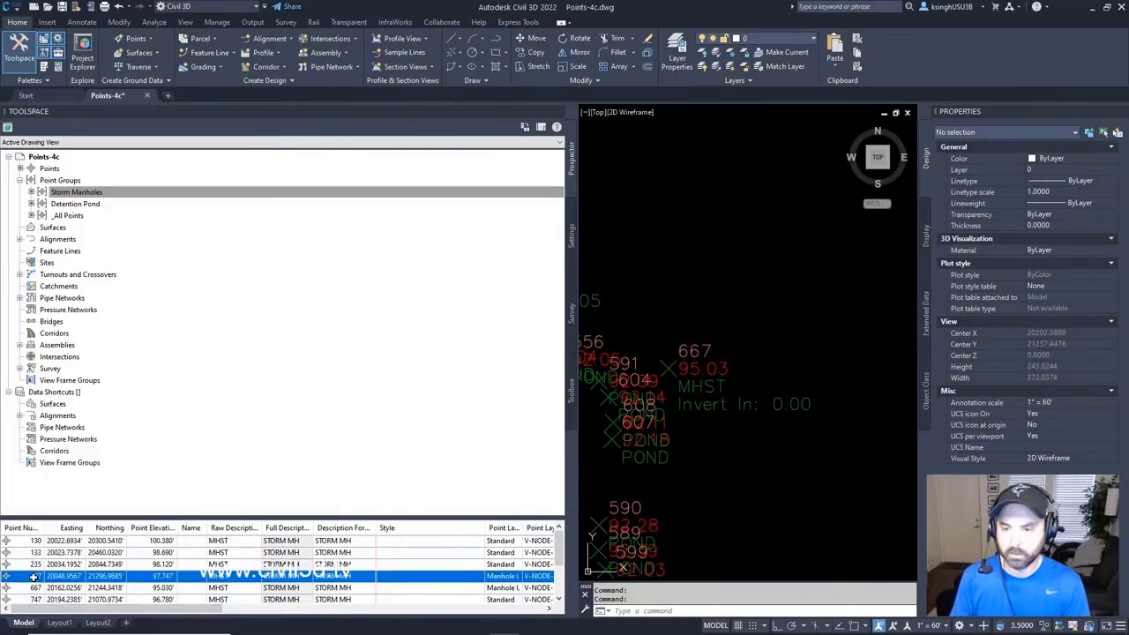
{"action": "right_click", "coordinate": [33, 577]}
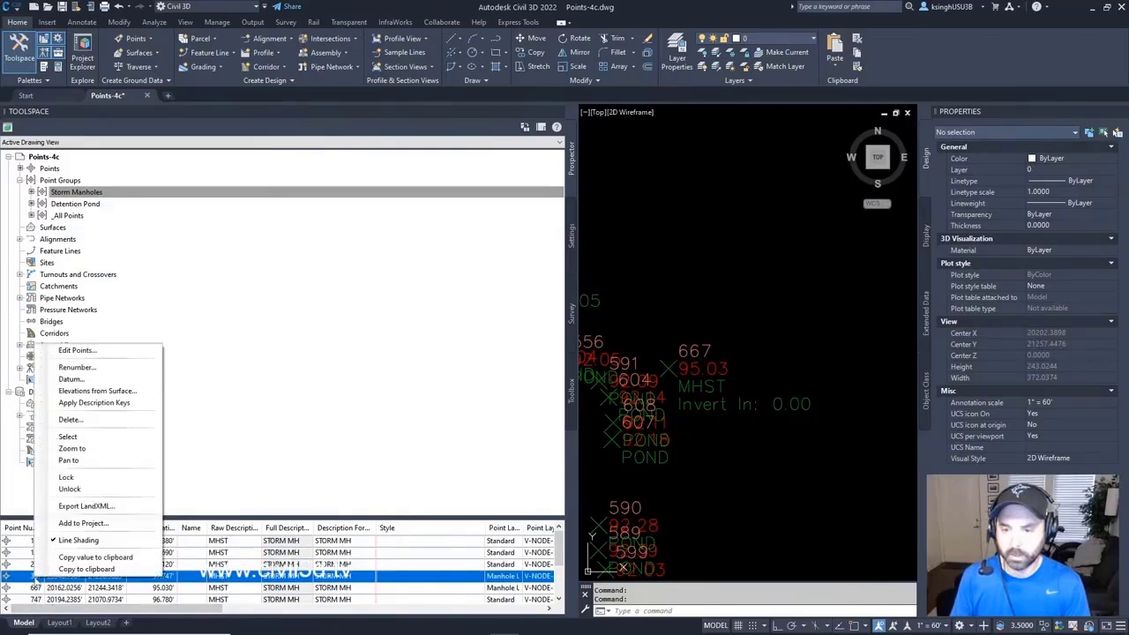
{"action": "left_click", "coordinate": [93, 453]}
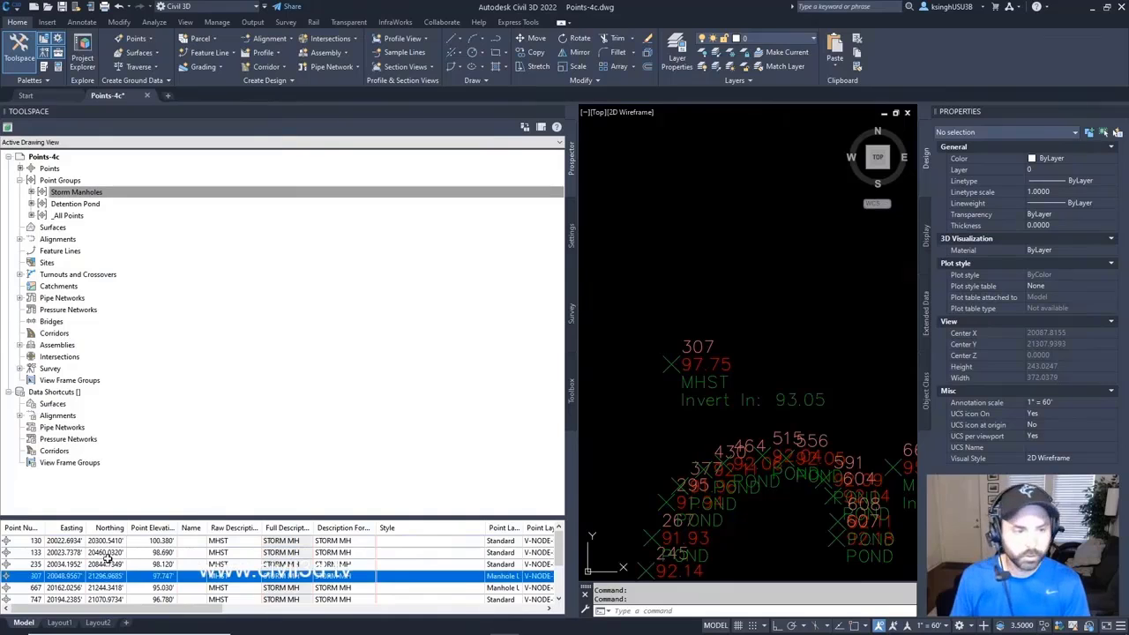
Zoom to point 667 so its label is in view and narrow the Toolspace to enlarge the drawing area.
{"action": "left_click", "coordinate": [29, 587]}
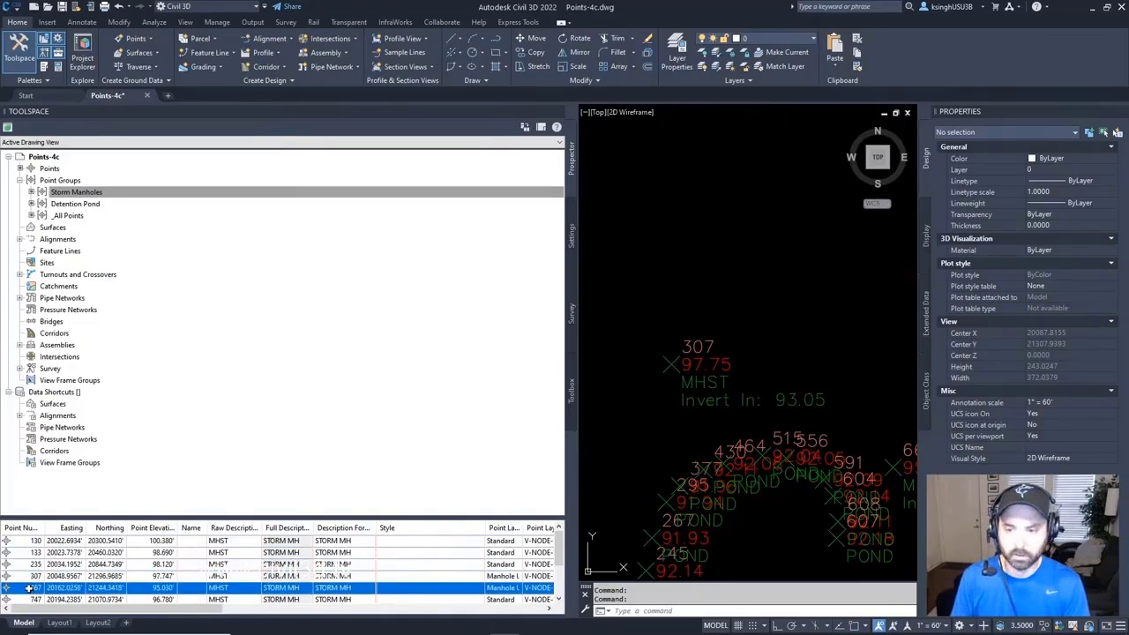
{"action": "right_click", "coordinate": [30, 588]}
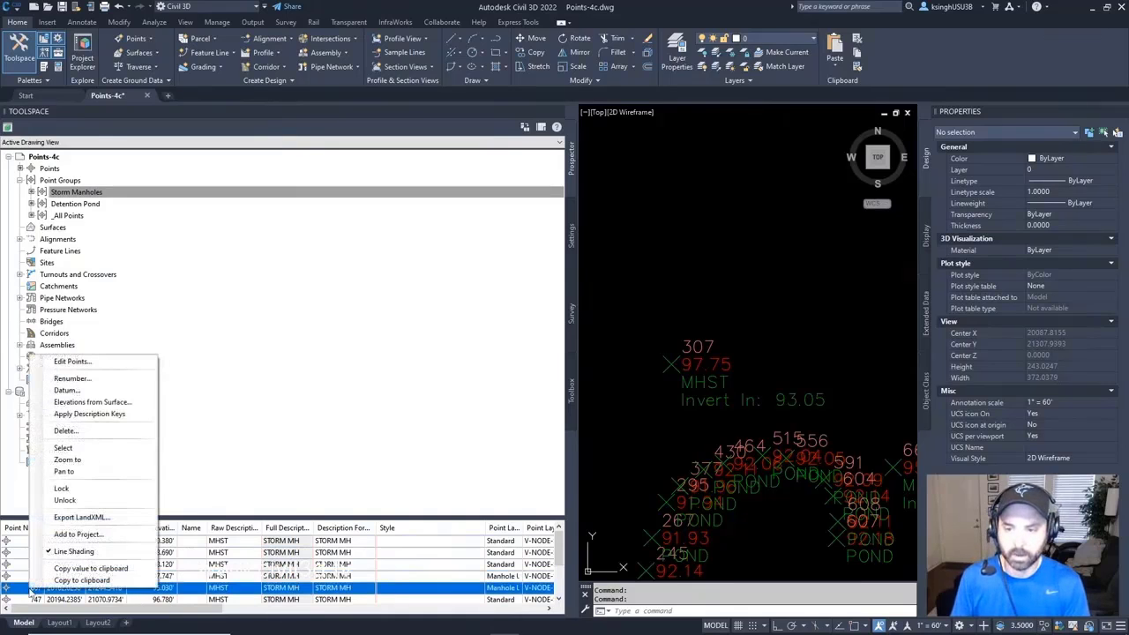
{"action": "left_click", "coordinate": [66, 460]}
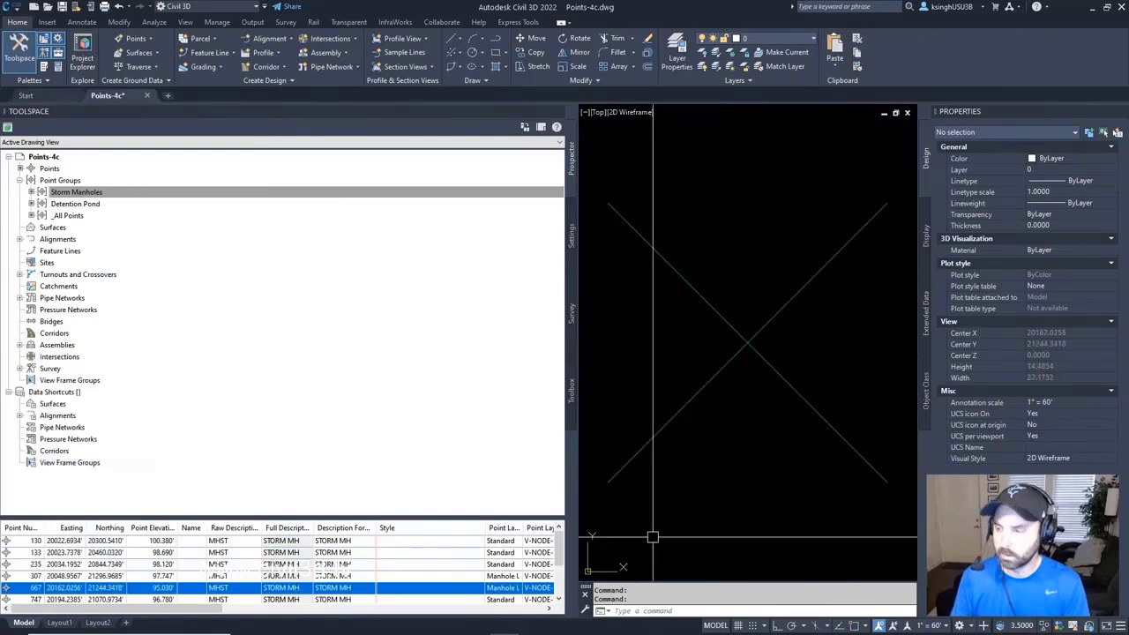
{"action": "scroll", "coordinate": [578, 409], "scroll_direction": "down", "scroll_amount": 5}
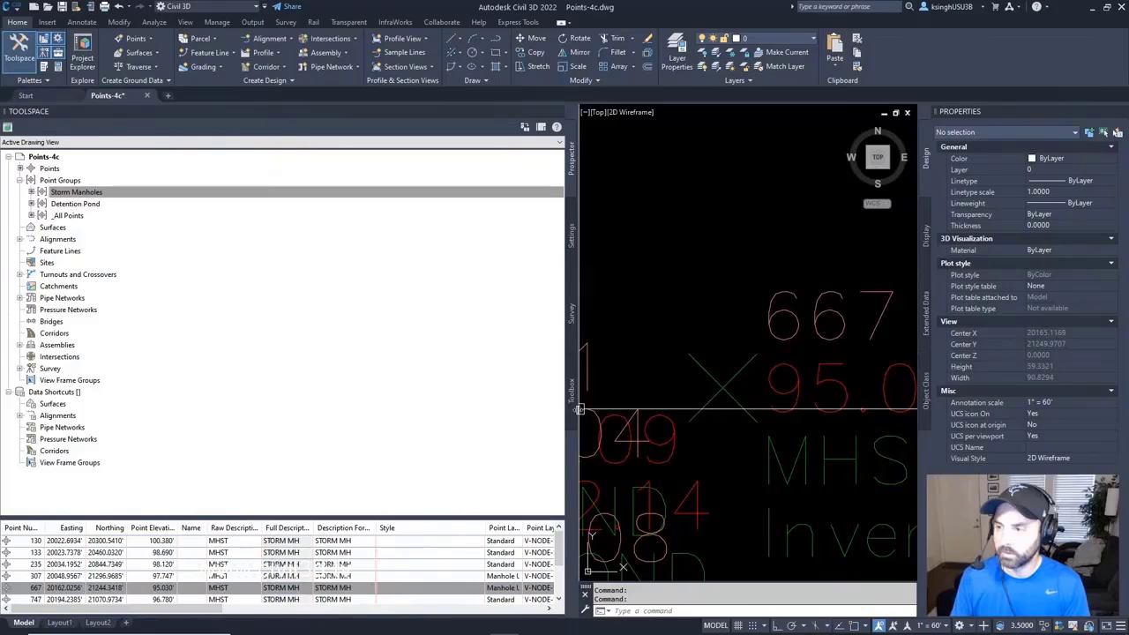
{"action": "left_click_drag", "start_coordinate": [578, 409], "coordinate": [386, 409]}
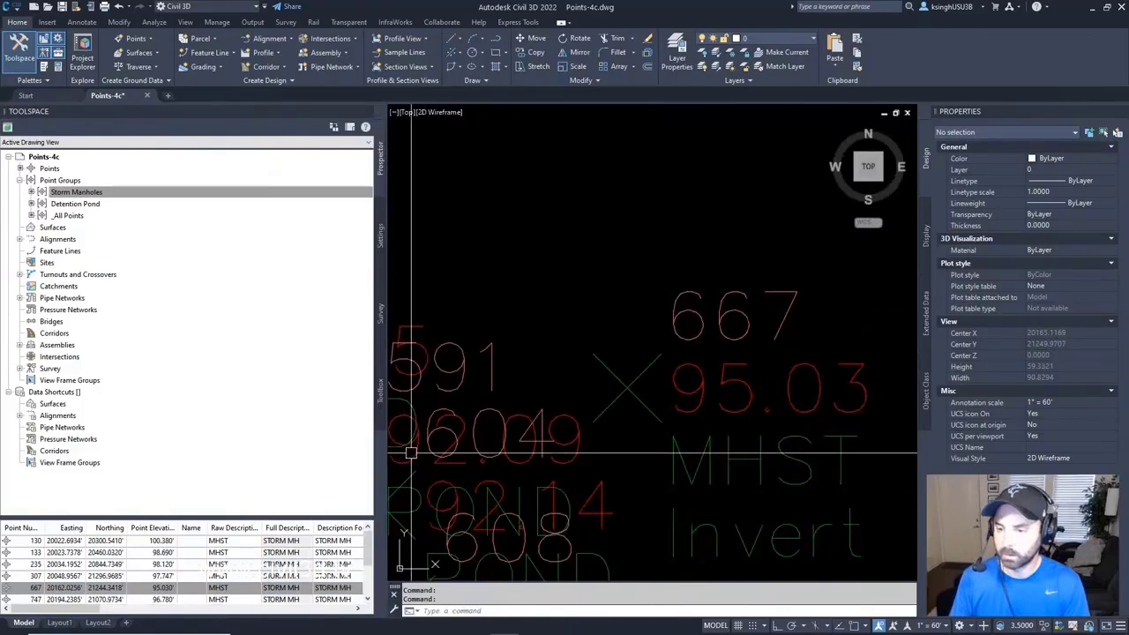
Set the MH_Pipe In Invert value of point 667 to 93.00 in the Storm Manholes point table.
{"action": "scroll", "coordinate": [776, 415], "scroll_direction": "down", "scroll_amount": 4}
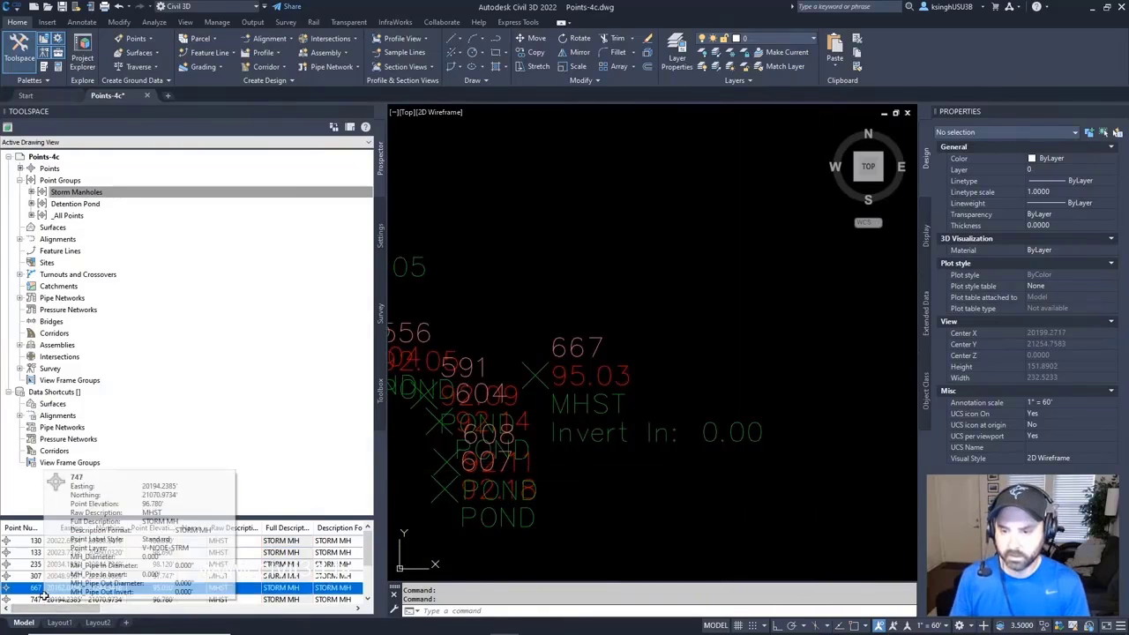
{"action": "mouse_move", "coordinate": [71, 610]}
{"action": "left_mouse_down"}
{"action": "mouse_move", "coordinate": [147, 615]}
{"action": "mouse_move", "coordinate": [33, 611]}
{"action": "mouse_move", "coordinate": [69, 611]}
{"action": "left_mouse_up"}
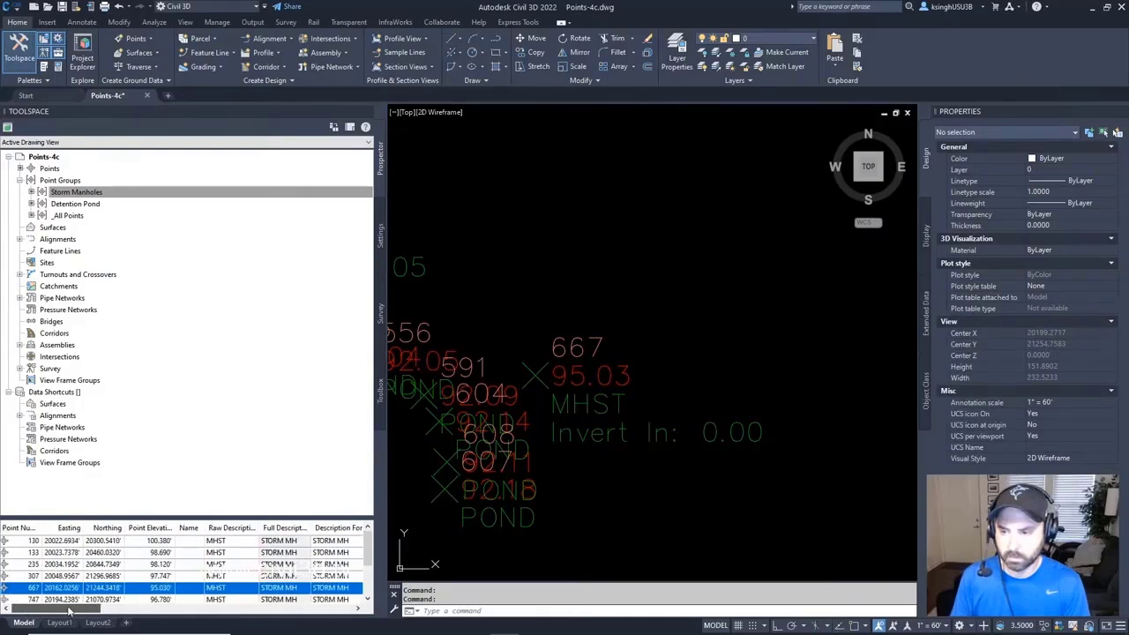
{"action": "left_click", "coordinate": [357, 609]}
{"action": "left_click", "coordinate": [357, 609]}
{"action": "left_click_drag", "start_coordinate": [358, 609], "coordinate": [357, 609]}
{"action": "left_click_drag", "start_coordinate": [199, 616], "coordinate": [265, 620]}
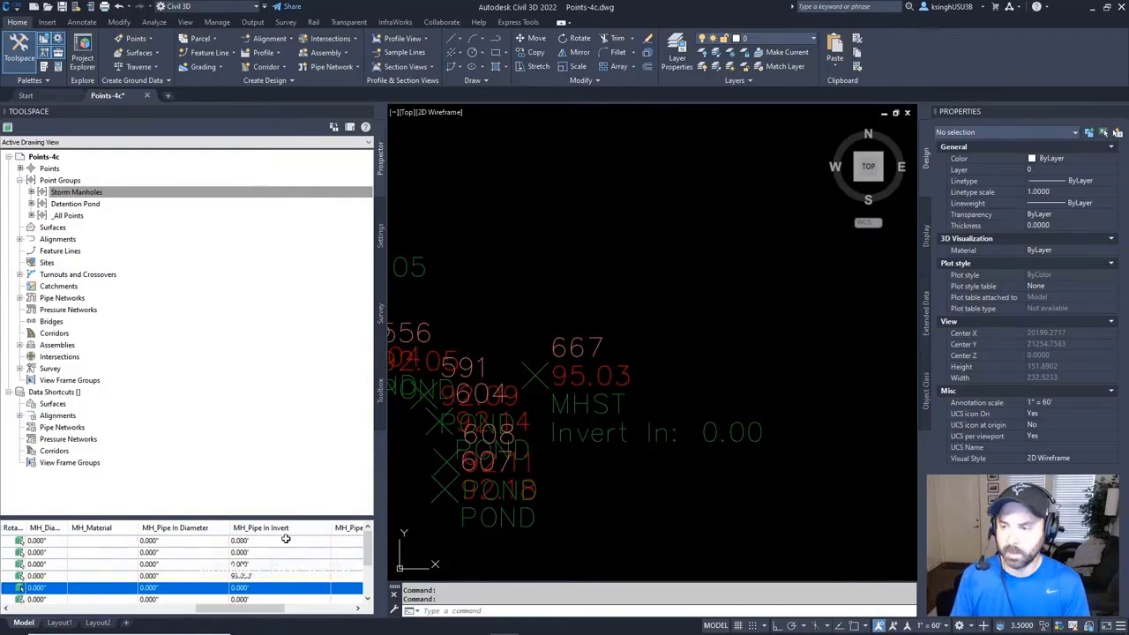
{"action": "left_click", "coordinate": [244, 589]}
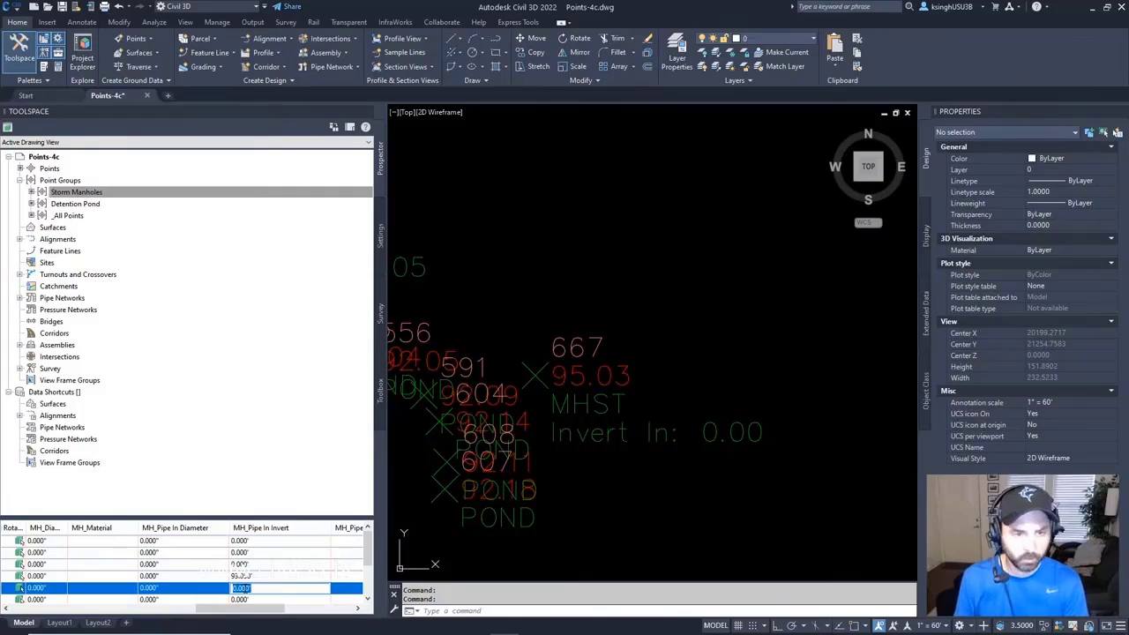
{"action": "type", "text": "93"}
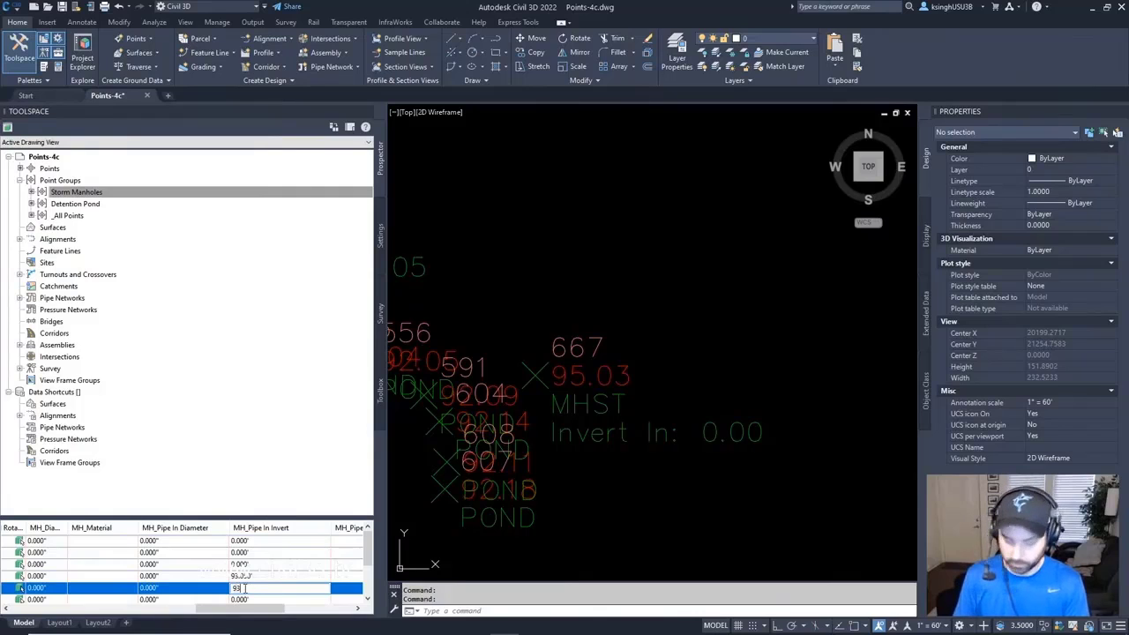
{"action": "type", "text": ".00"}
{"action": "key", "text": "Return"}
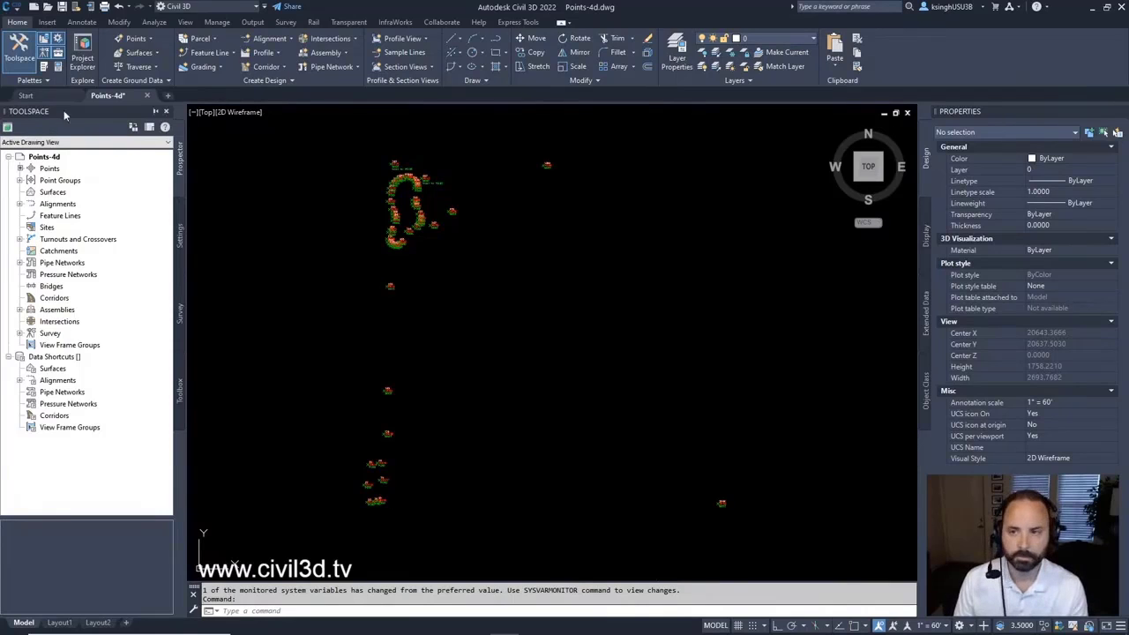
Expand the point settings of the Points-4d drawing and examine the available point file formats.
{"action": "left_click", "coordinate": [180, 238]}
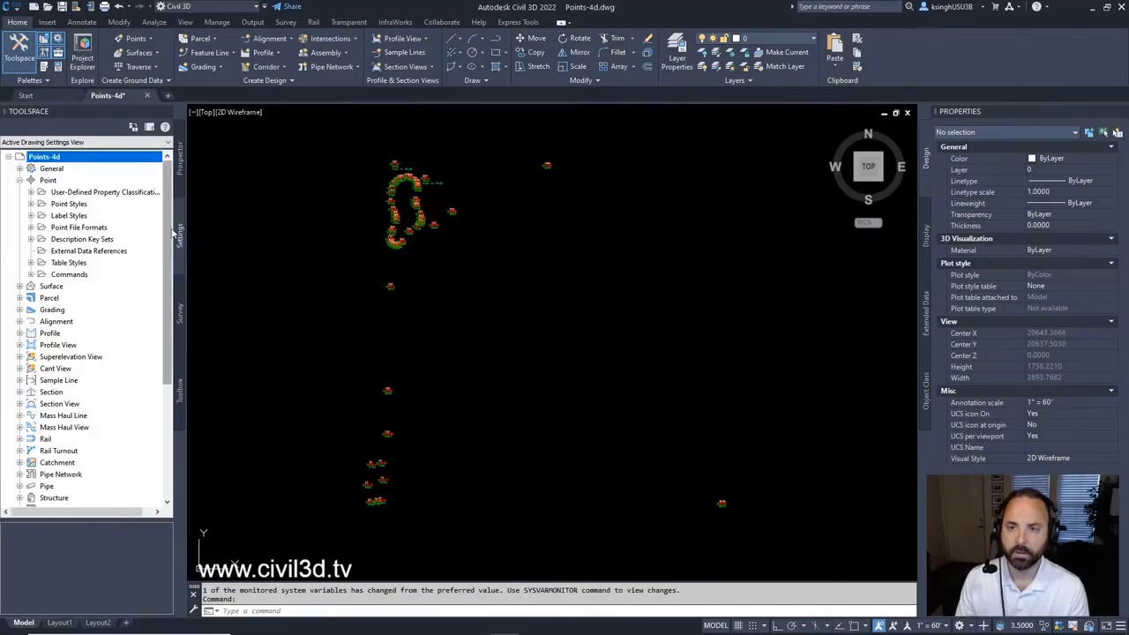
{"action": "left_click", "coordinate": [20, 180]}
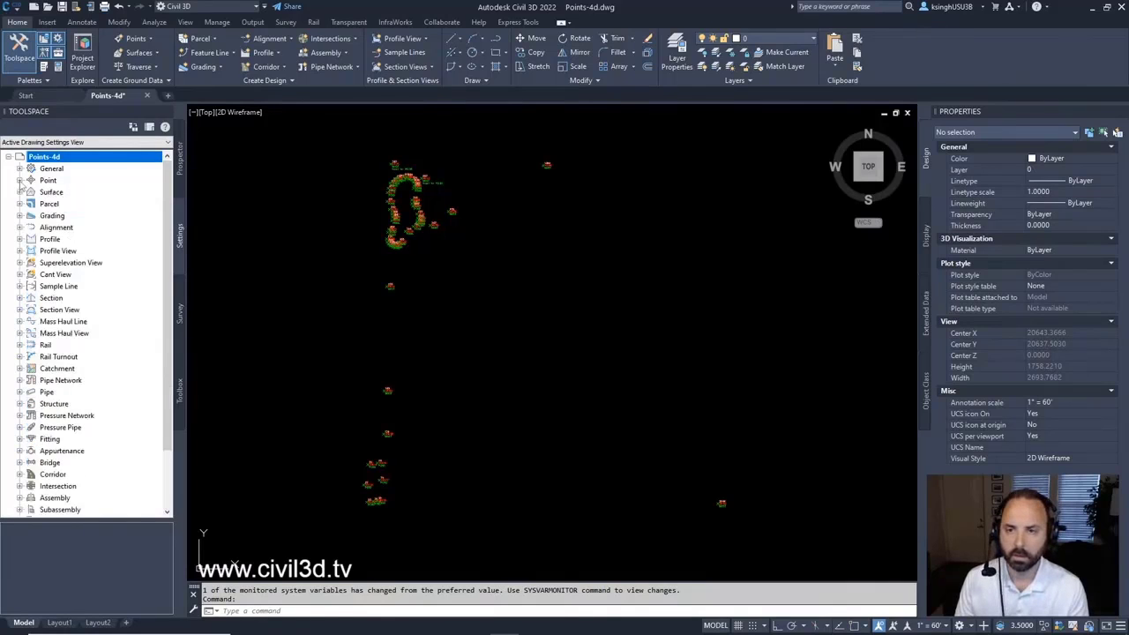
{"action": "left_click", "coordinate": [19, 180]}
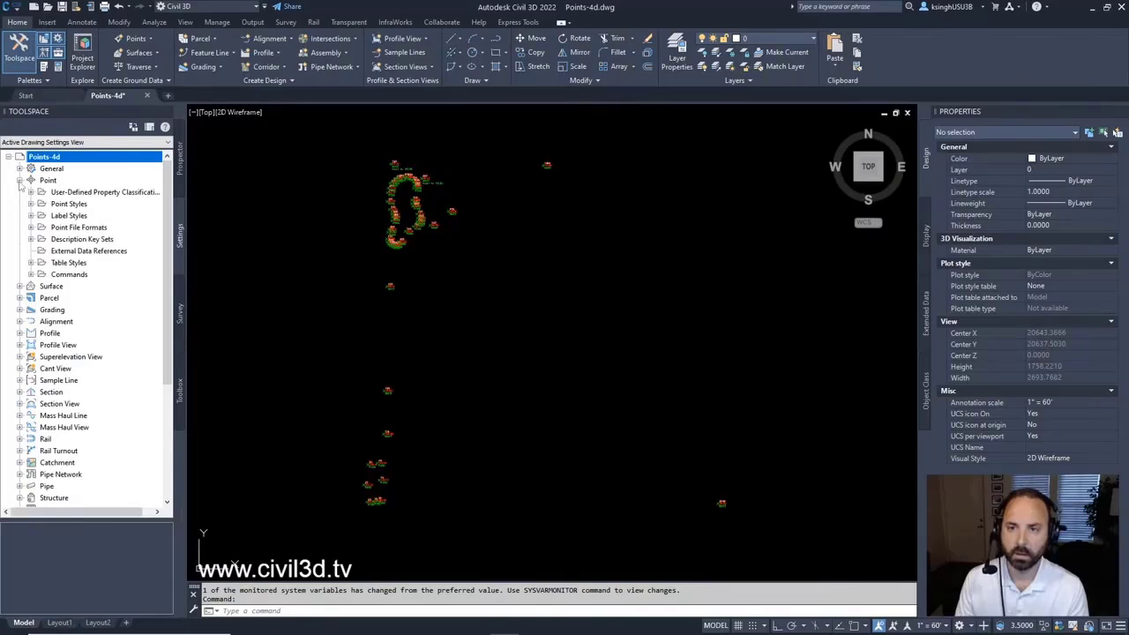
{"action": "left_click", "coordinate": [19, 180]}
{"action": "left_click", "coordinate": [20, 180]}
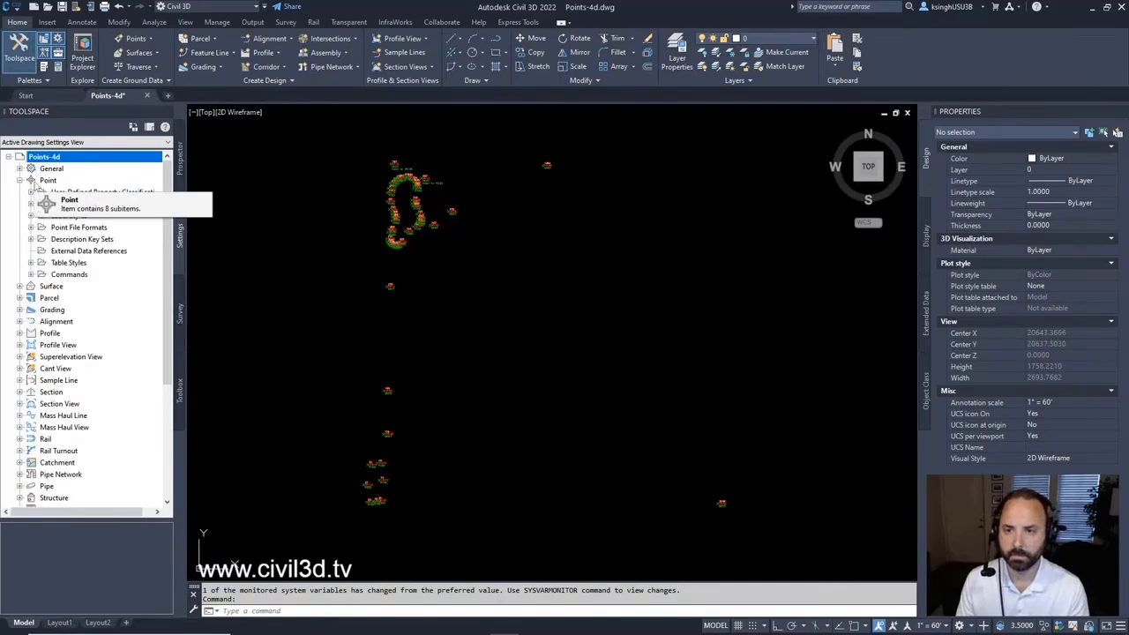
{"action": "left_click", "coordinate": [104, 228]}
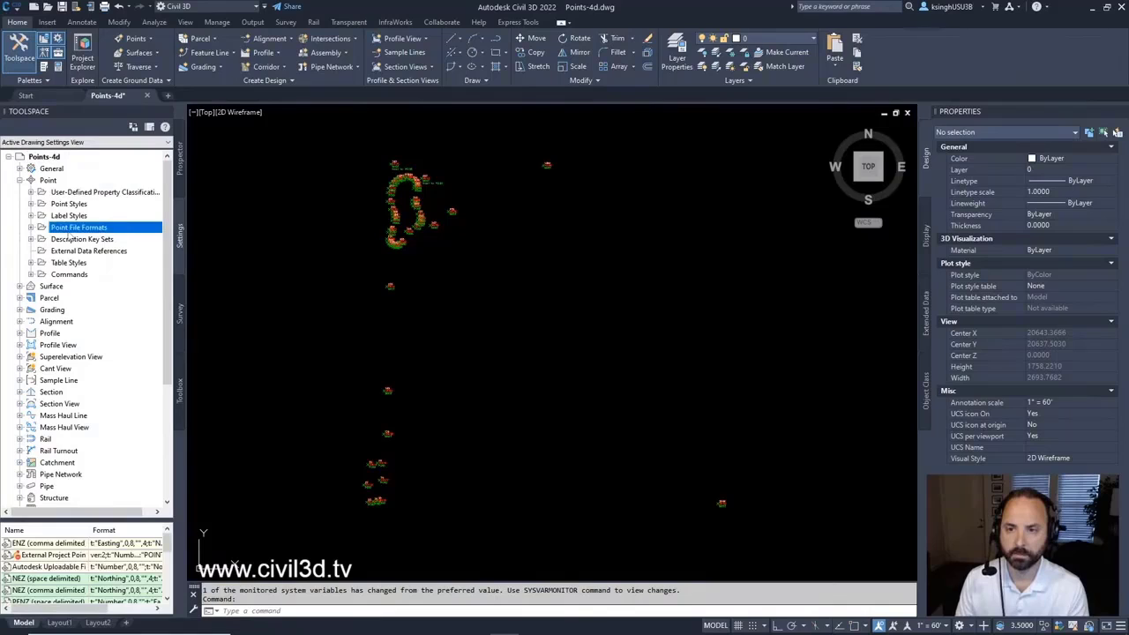
{"action": "left_click", "coordinate": [30, 228]}
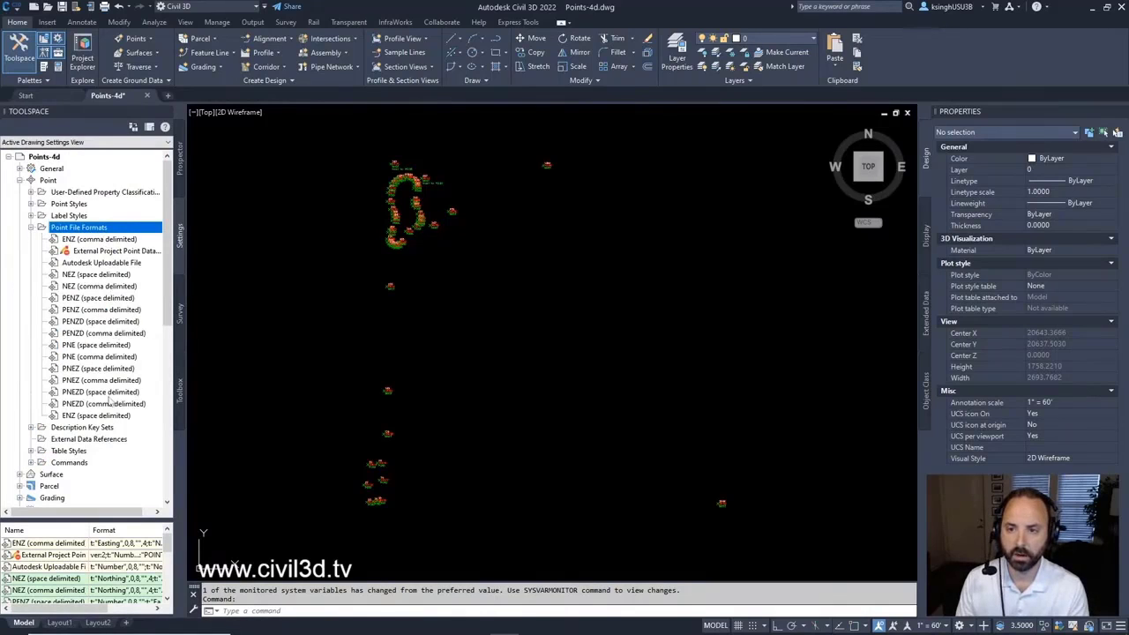
{"action": "mouse_move", "coordinate": [112, 403]}
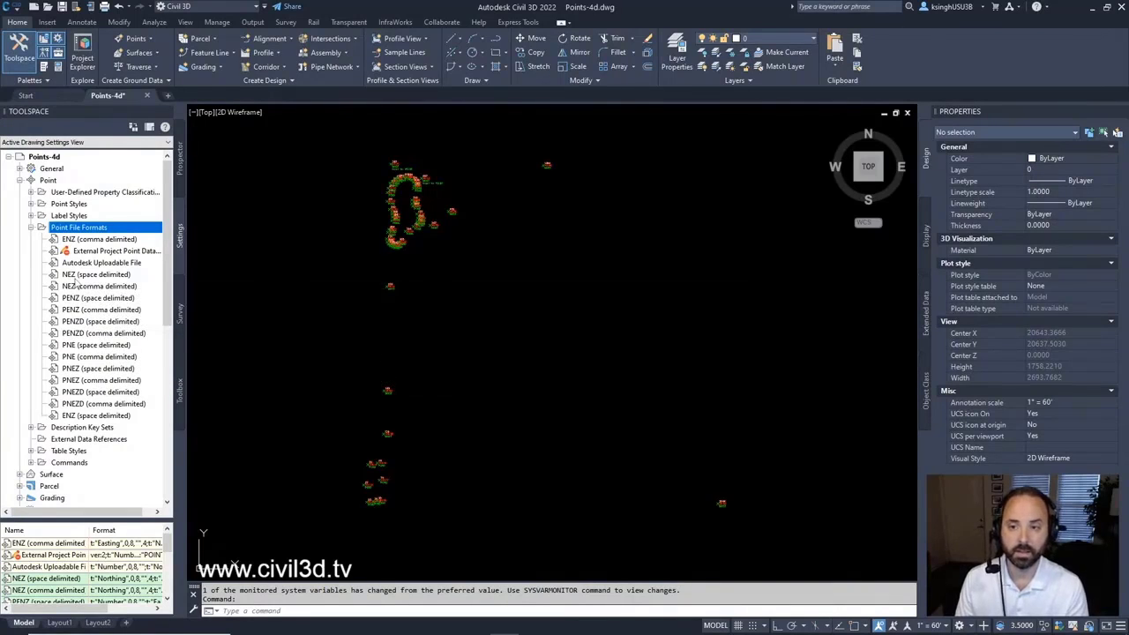
{"action": "mouse_move", "coordinate": [77, 285]}
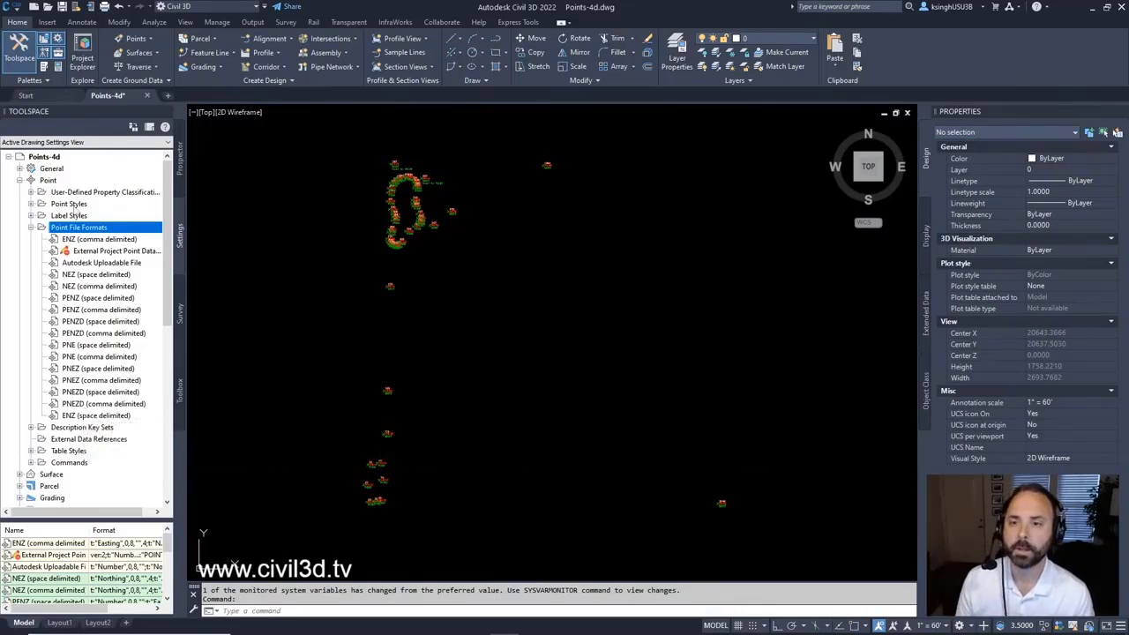
Create a new point file format of type User Point File and name it Manhole Data.
{"action": "right_click", "coordinate": [102, 231]}
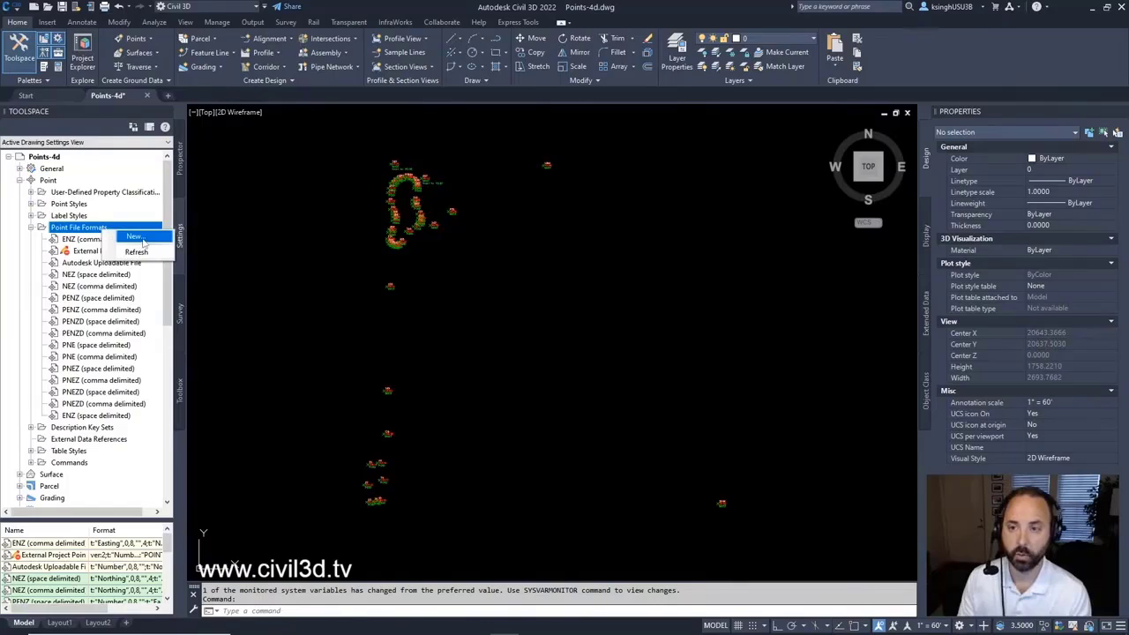
{"action": "left_click", "coordinate": [137, 237]}
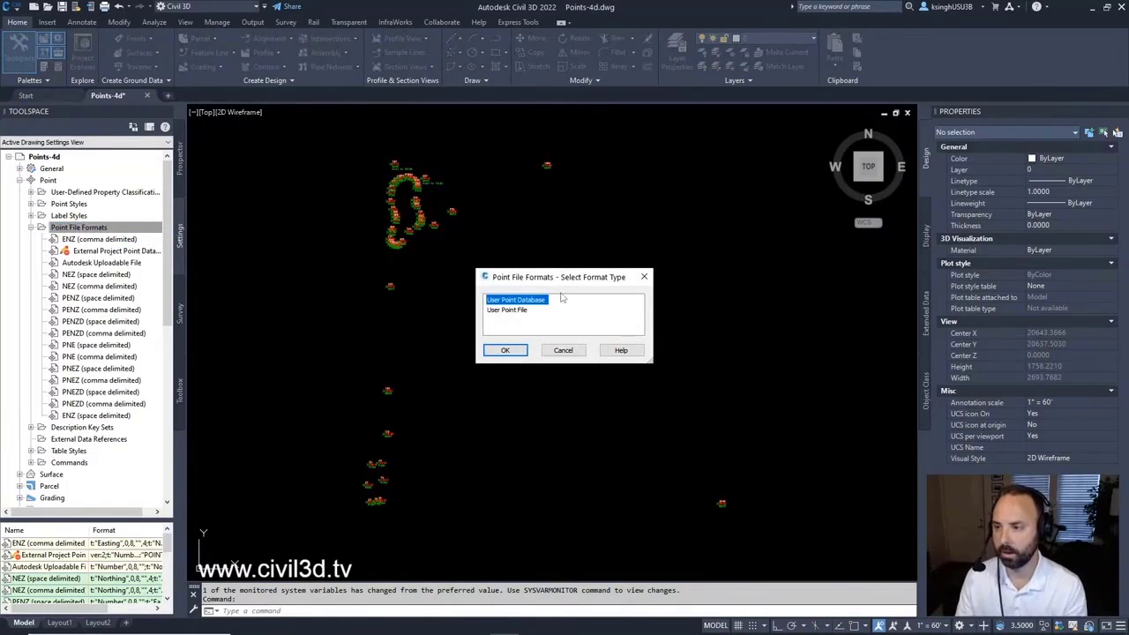
{"action": "left_click", "coordinate": [519, 311]}
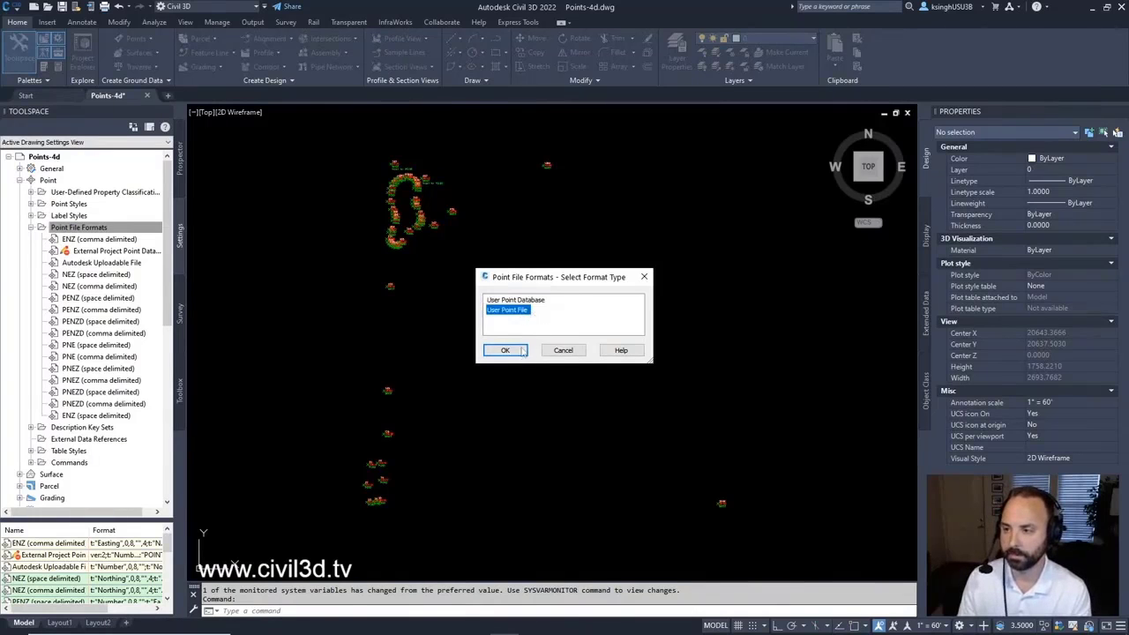
{"action": "left_click", "coordinate": [519, 351]}
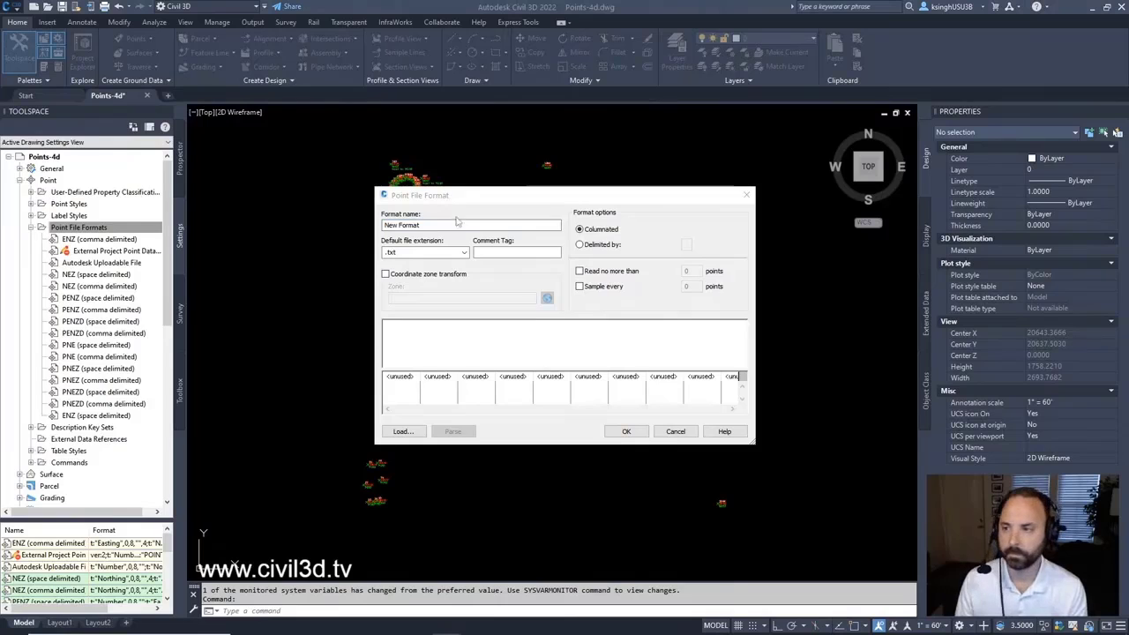
{"action": "left_click", "coordinate": [467, 196]}
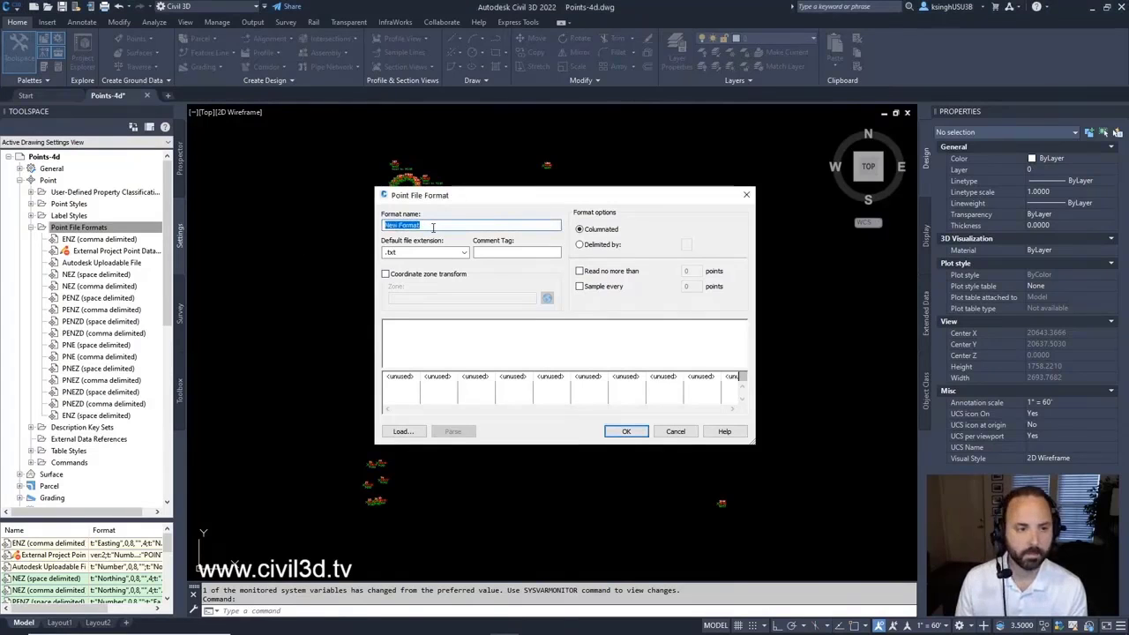
{"action": "type", "text": "Manhole"}
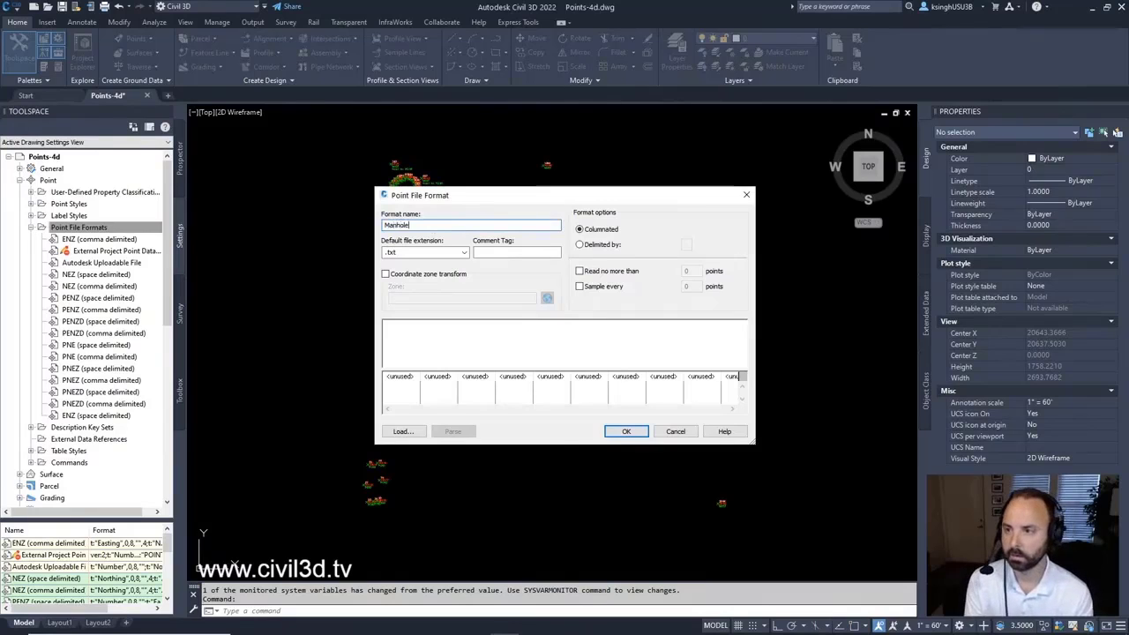
{"action": "type", "text": " Data"}
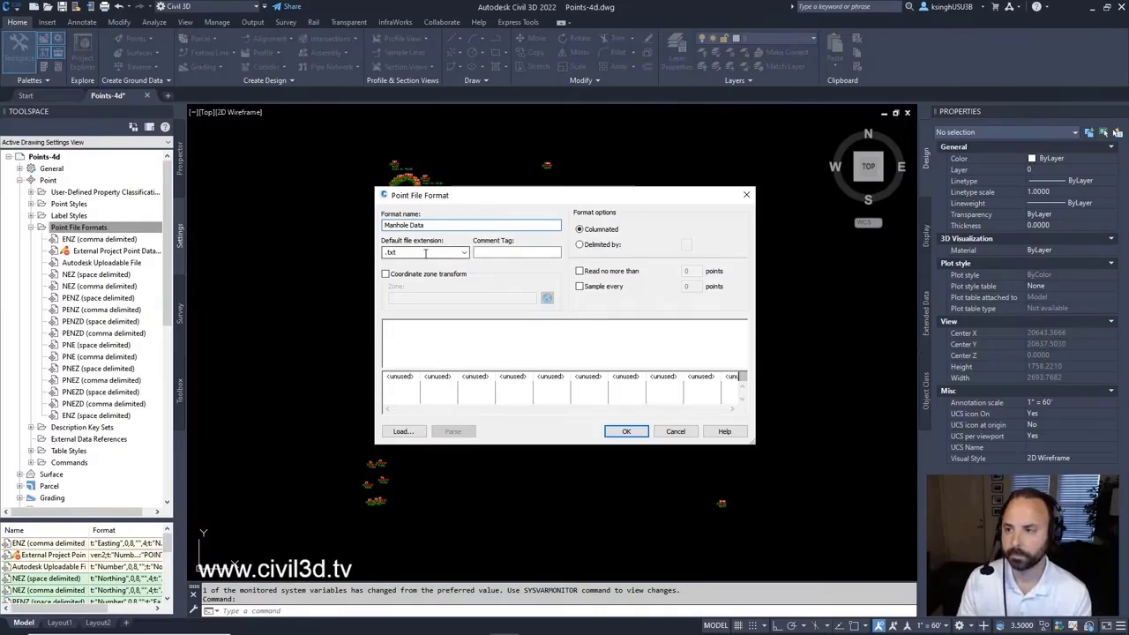
Set the format's comment tag to # and make it delimited by a comma.
{"action": "left_click", "coordinate": [495, 251]}
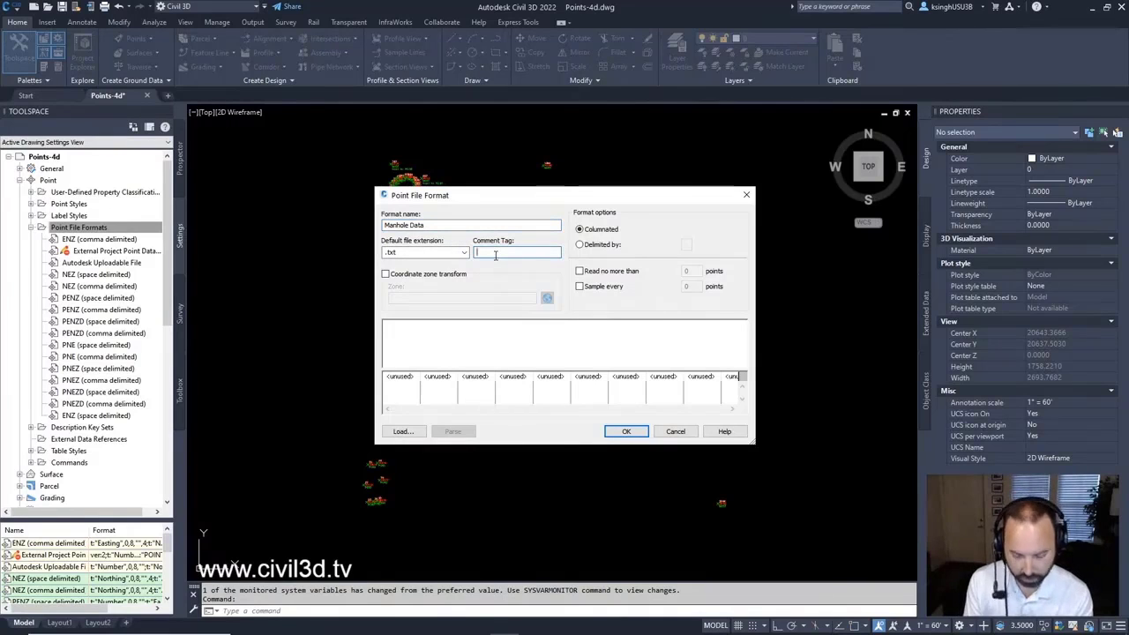
{"action": "type", "text": "#"}
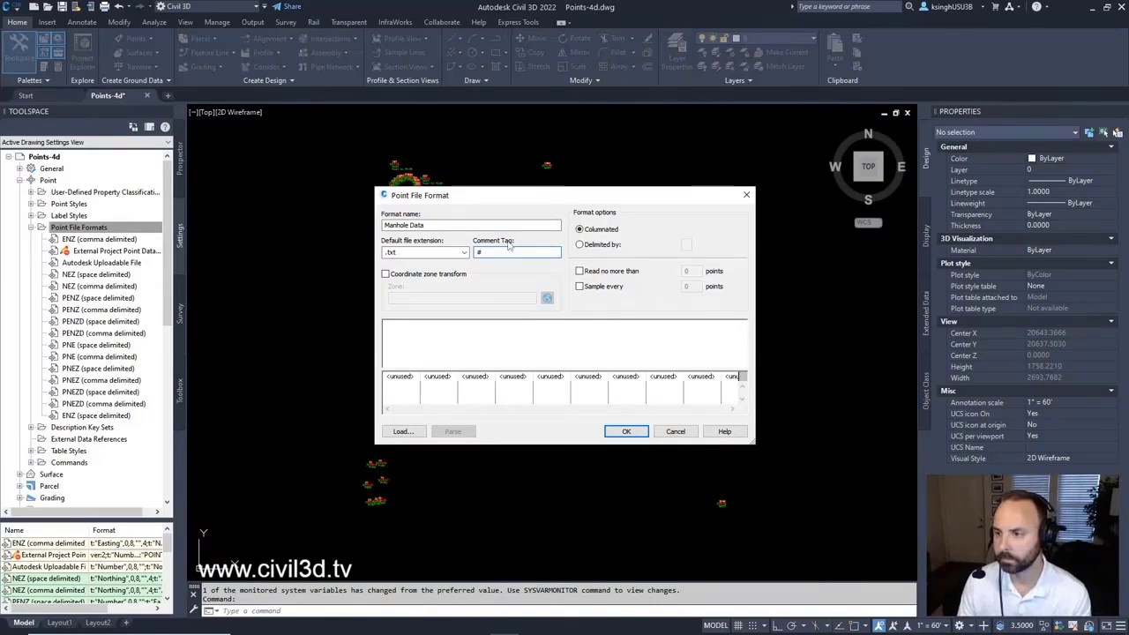
{"action": "left_click", "coordinate": [579, 246]}
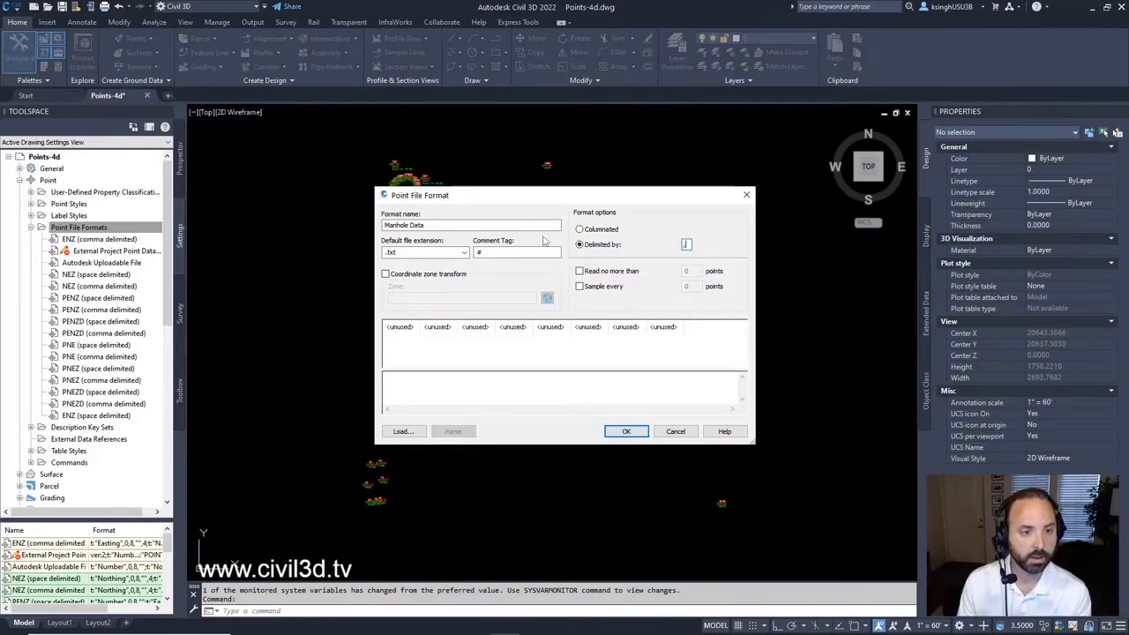
Assign Point Number to the first column of the Manhole Data format.
{"action": "left_click", "coordinate": [399, 328]}
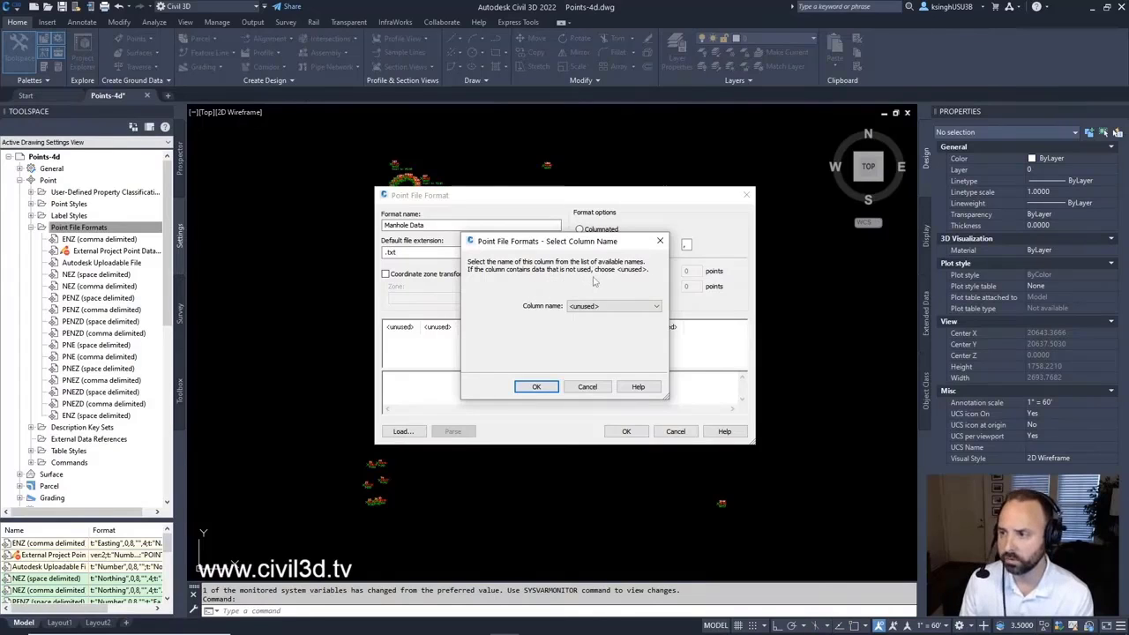
{"action": "left_click", "coordinate": [657, 308]}
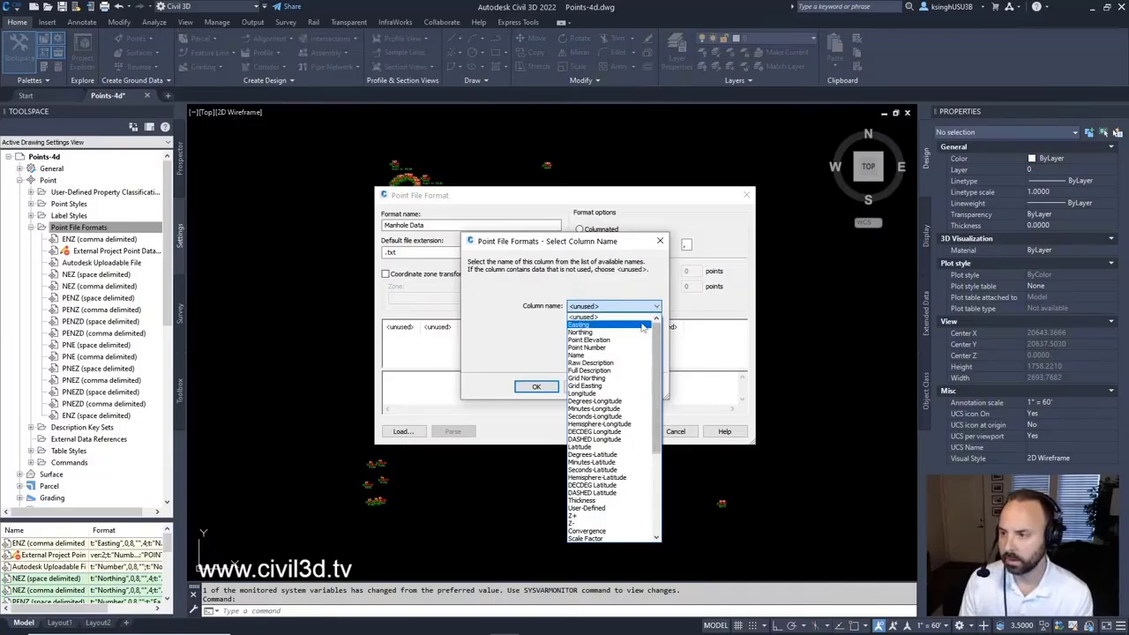
{"action": "left_click", "coordinate": [603, 348]}
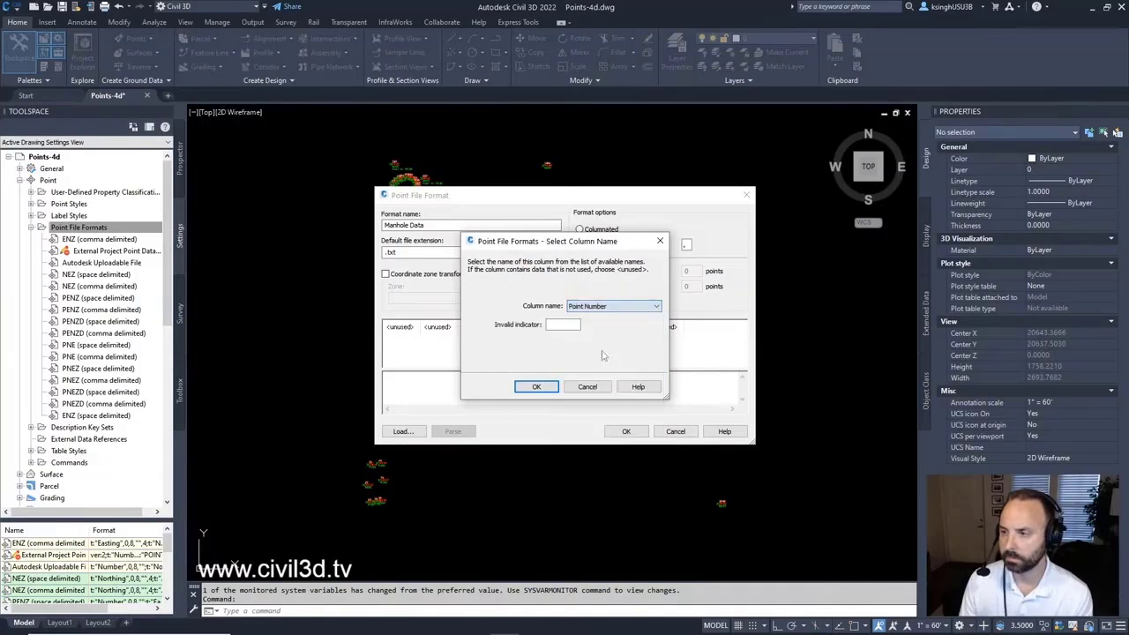
{"action": "left_click", "coordinate": [538, 386]}
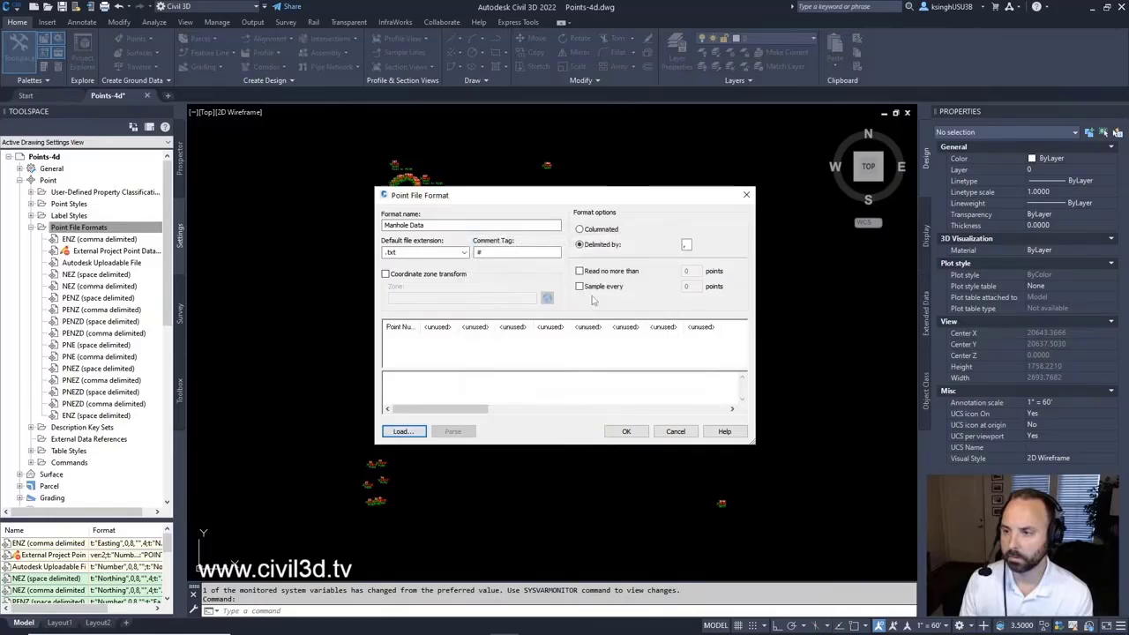
Assign MH_Material to the second column and widen the first two columns until their full names show.
{"action": "left_click", "coordinate": [446, 332]}
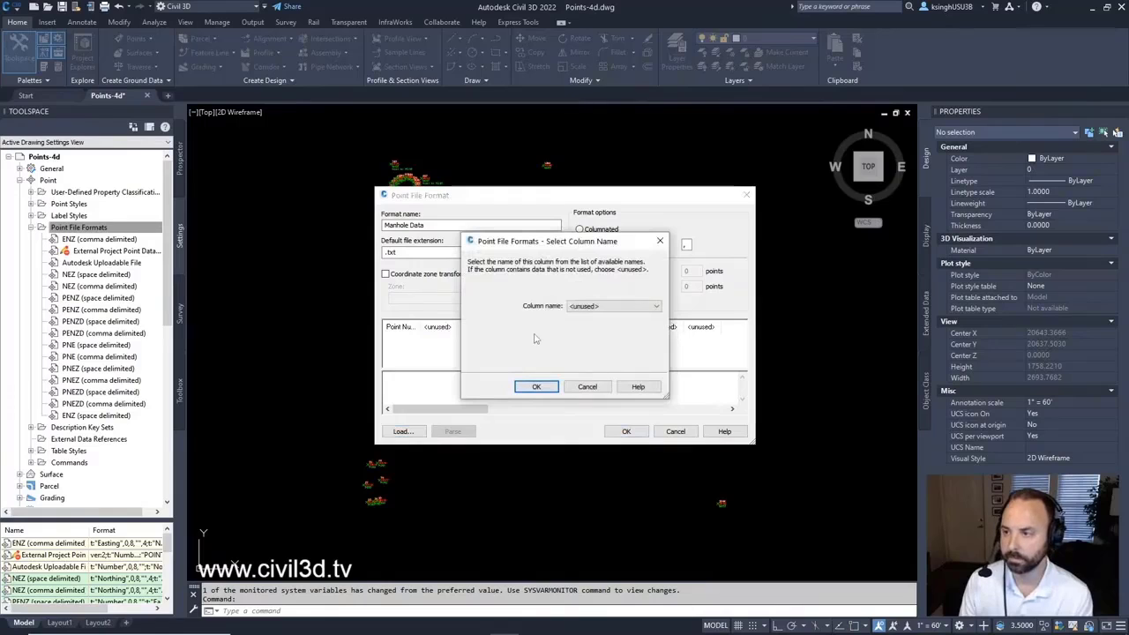
{"action": "left_click", "coordinate": [657, 308]}
{"action": "scroll", "coordinate": [618, 476], "scroll_direction": "down", "scroll_amount": 5}
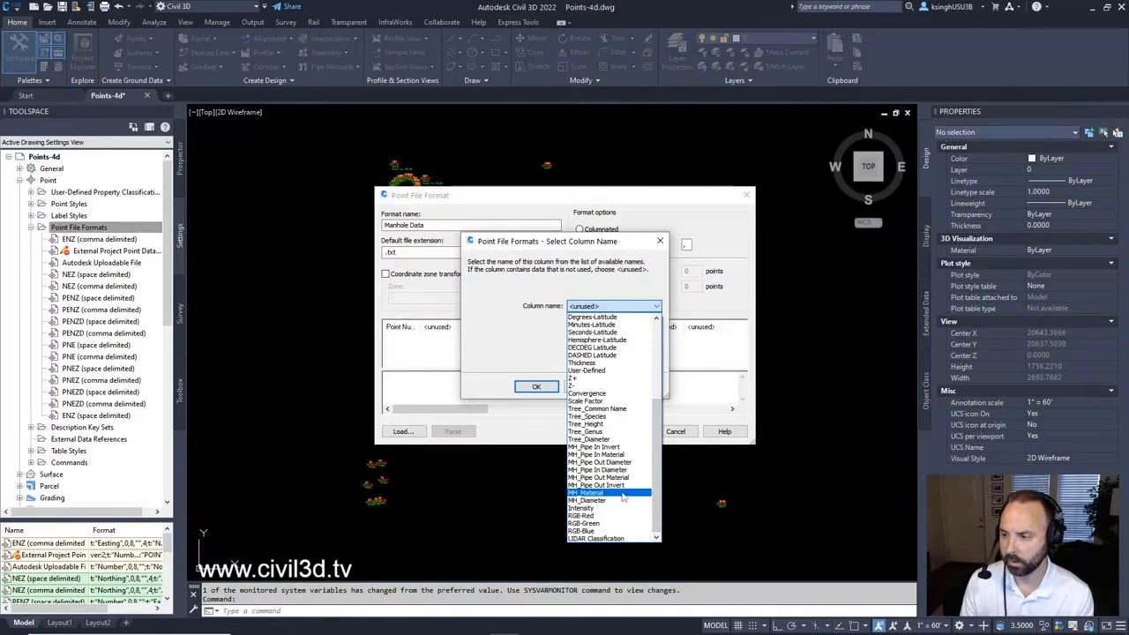
{"action": "left_click", "coordinate": [623, 494]}
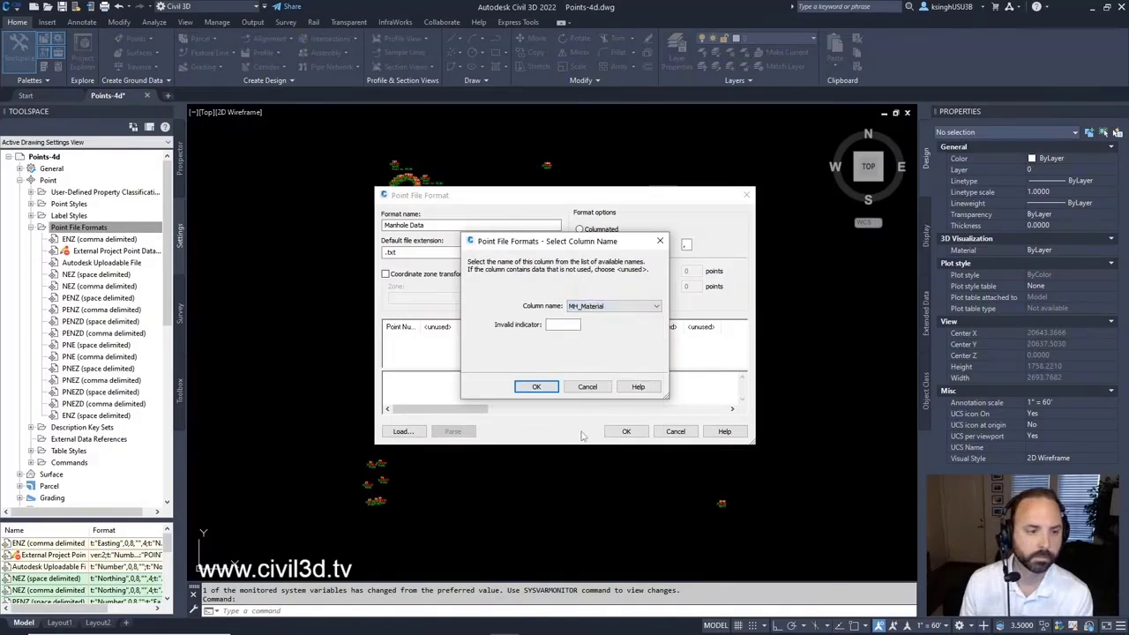
{"action": "left_click", "coordinate": [541, 389]}
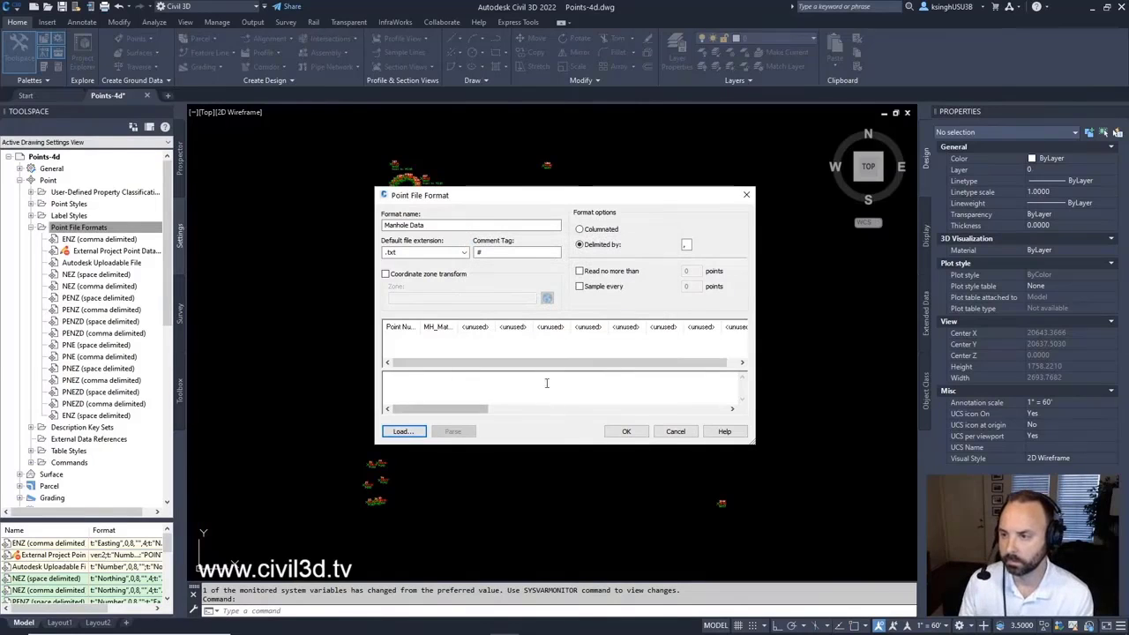
{"action": "left_click_drag", "start_coordinate": [421, 327], "coordinate": [499, 334]}
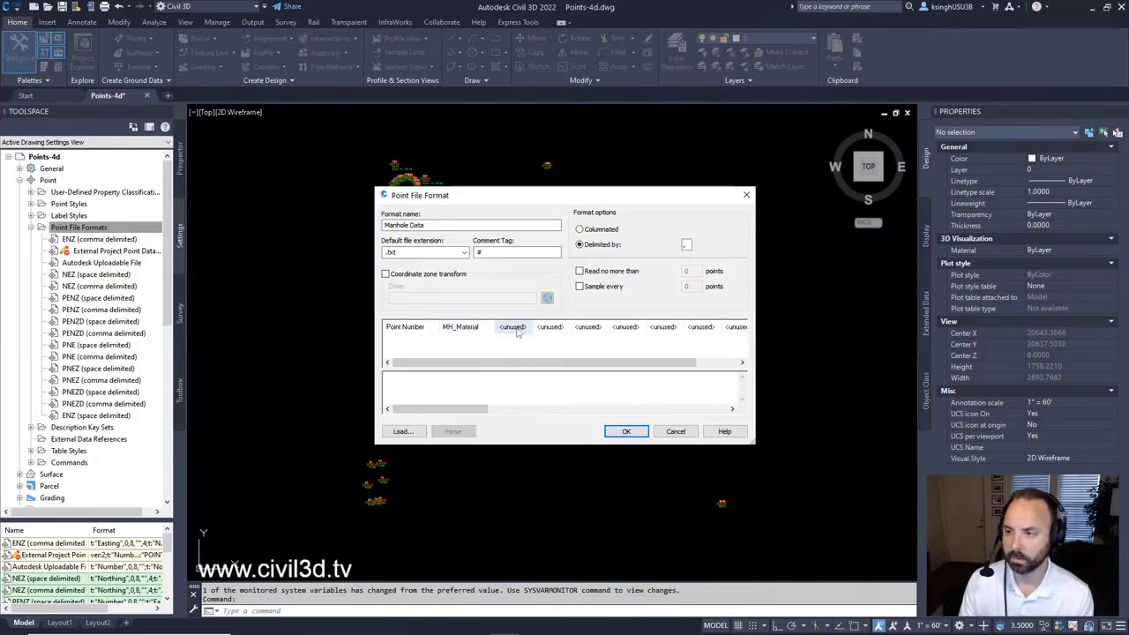
Assign MH_Pipe In Invert to the third column of the Manhole Data format.
{"action": "left_click", "coordinate": [517, 328]}
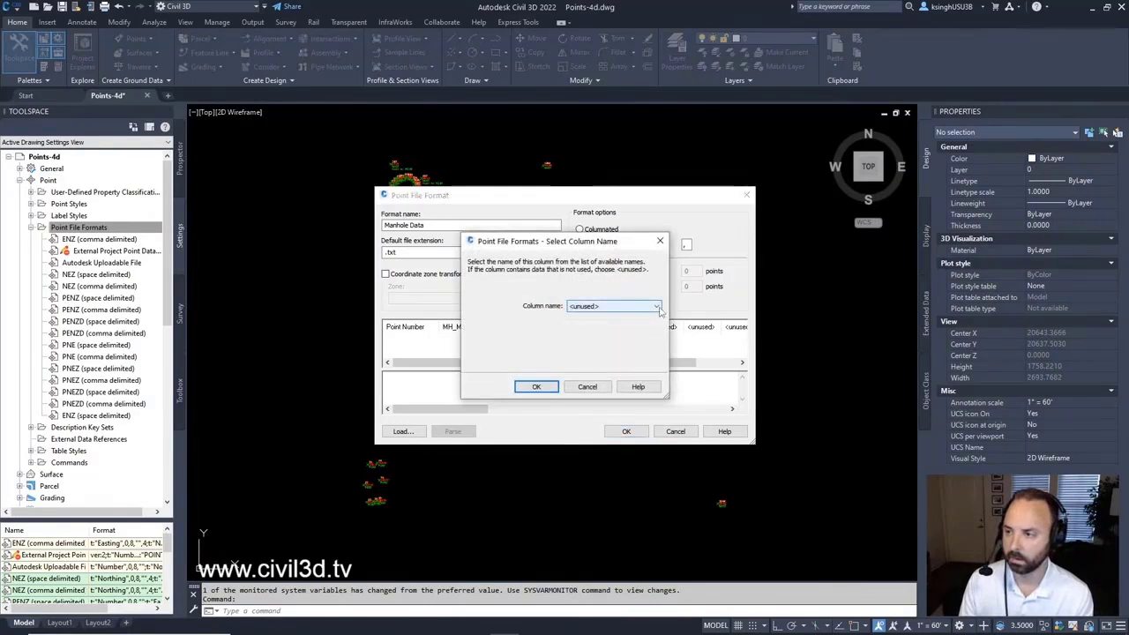
{"action": "left_click", "coordinate": [657, 307]}
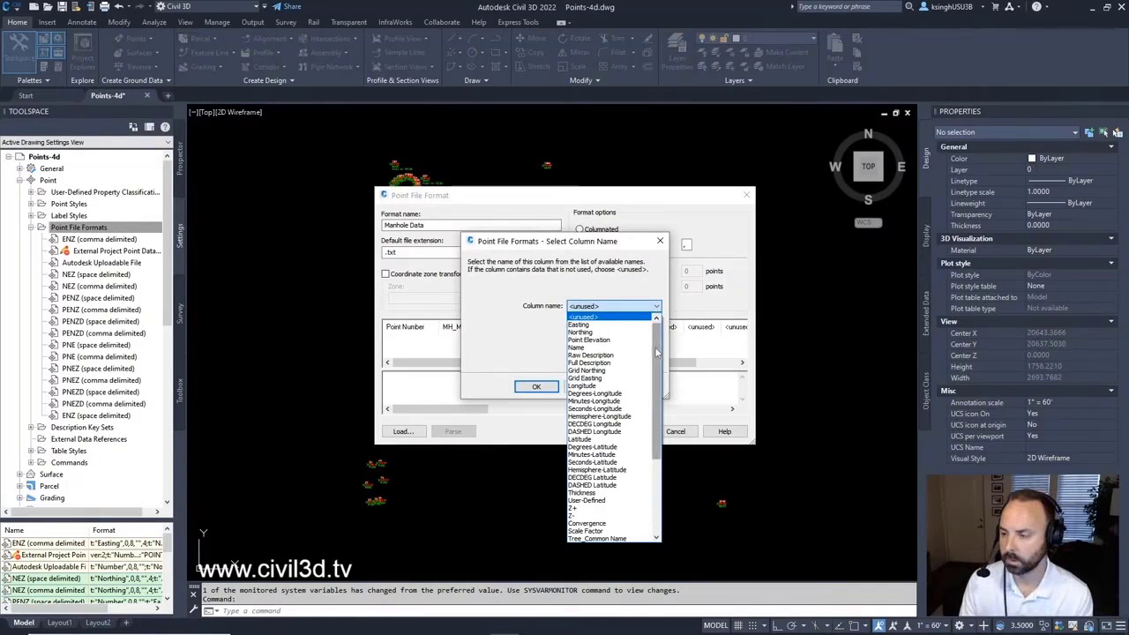
{"action": "left_click_drag", "start_coordinate": [656, 352], "coordinate": [655, 447]}
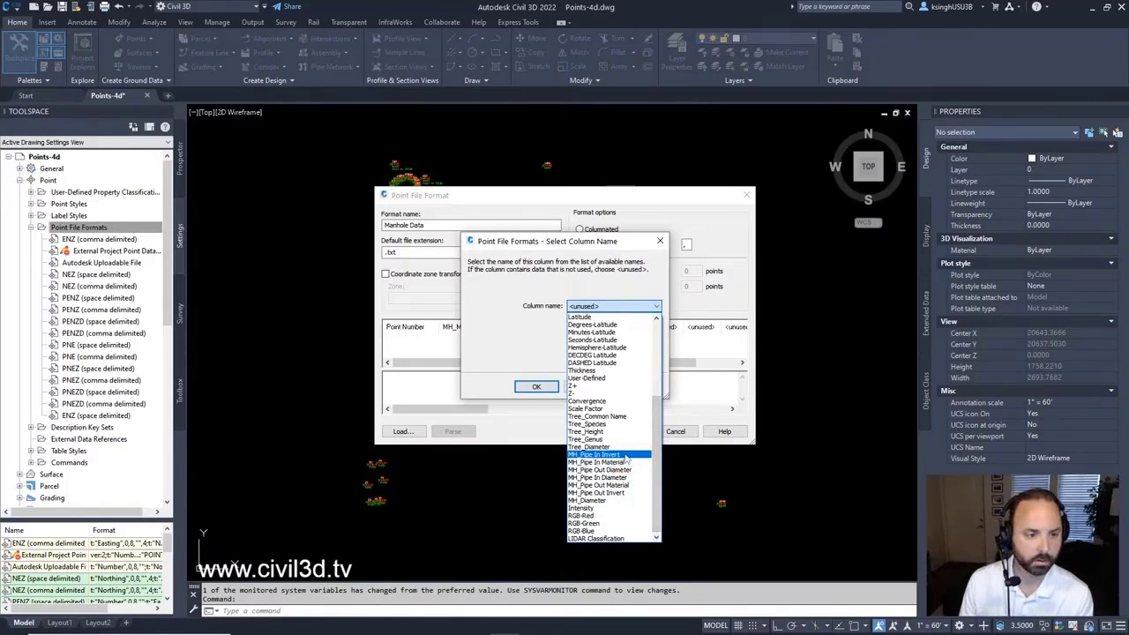
{"action": "left_click", "coordinate": [627, 457]}
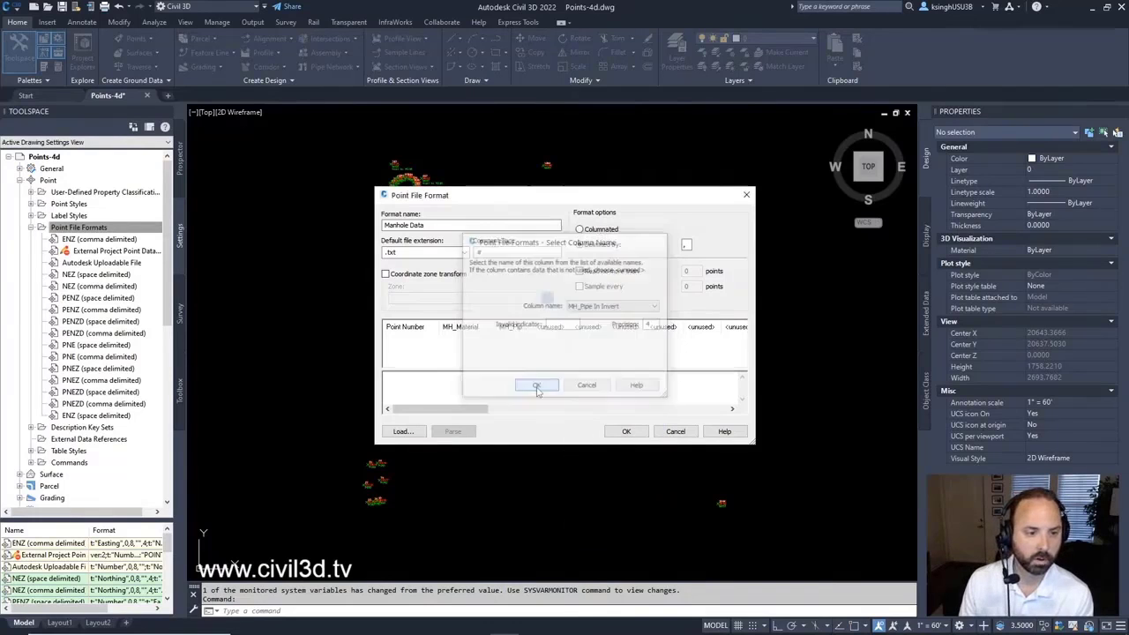
{"action": "left_click", "coordinate": [536, 390]}
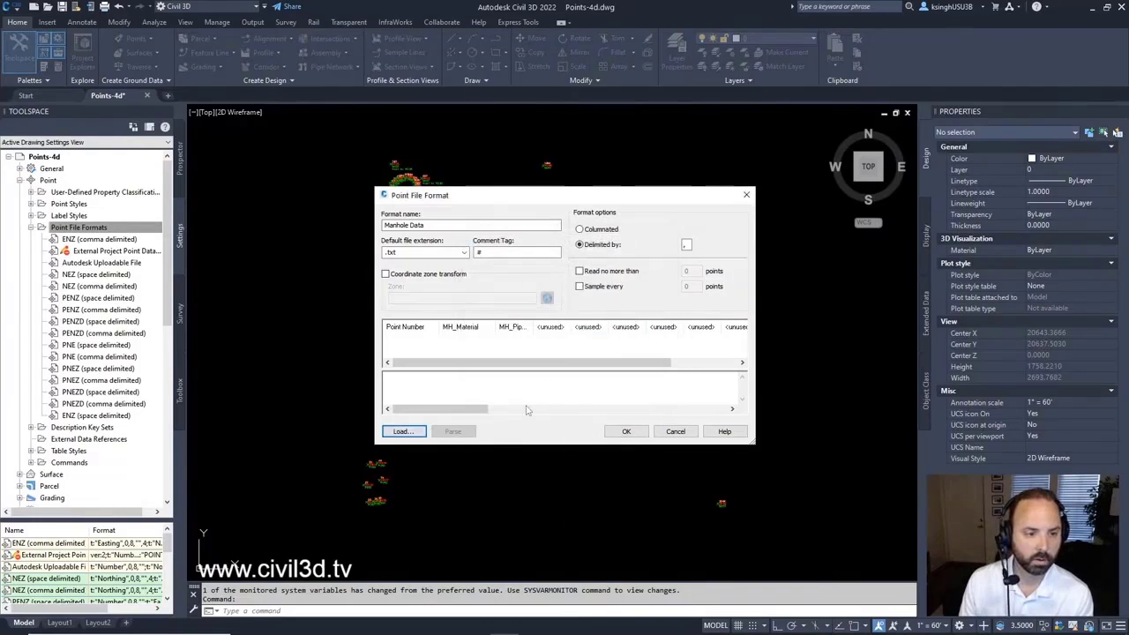
Assign MH_Pipe In Diameter to the fourth column of the format, keeping the default precision.
{"action": "left_click", "coordinate": [553, 329]}
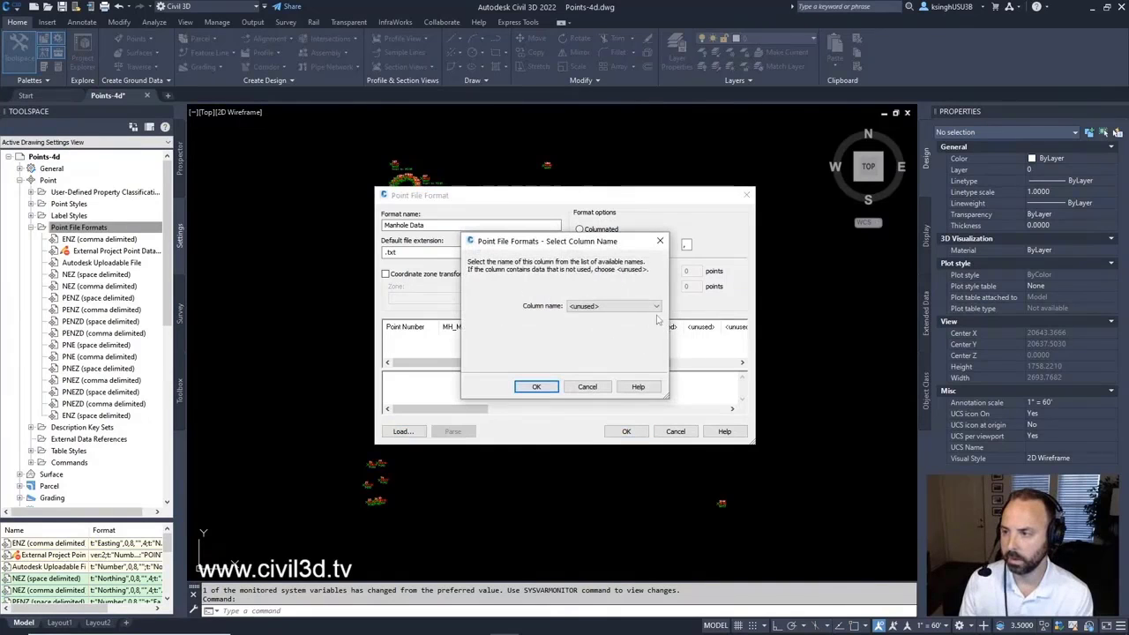
{"action": "left_click", "coordinate": [656, 306]}
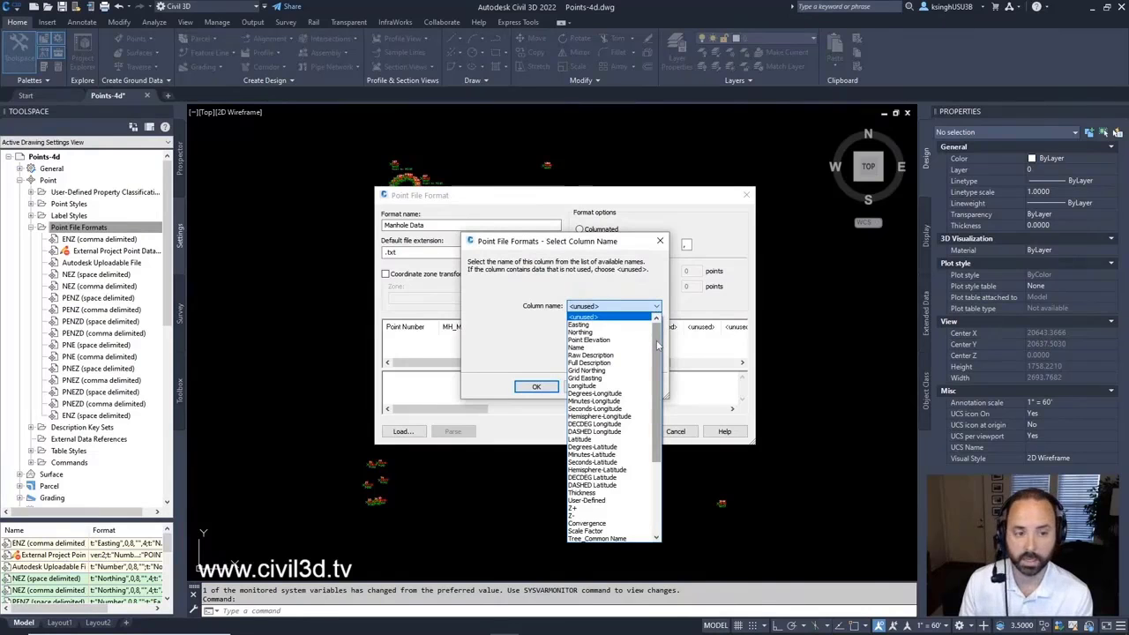
{"action": "left_click_drag", "start_coordinate": [657, 346], "coordinate": [656, 414]}
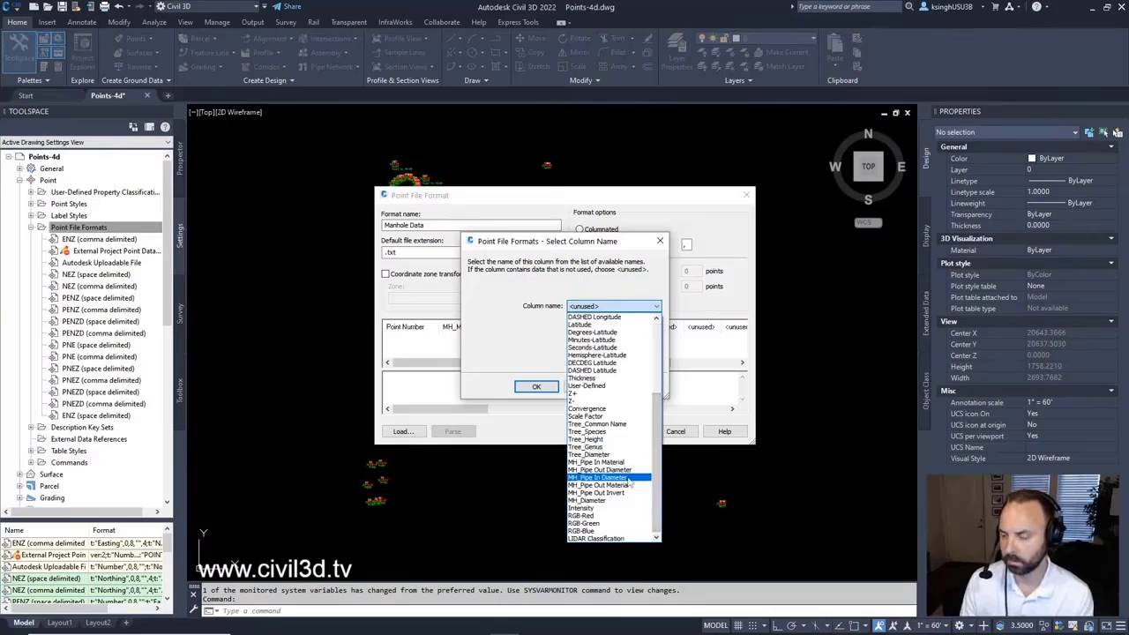
{"action": "left_click", "coordinate": [629, 478]}
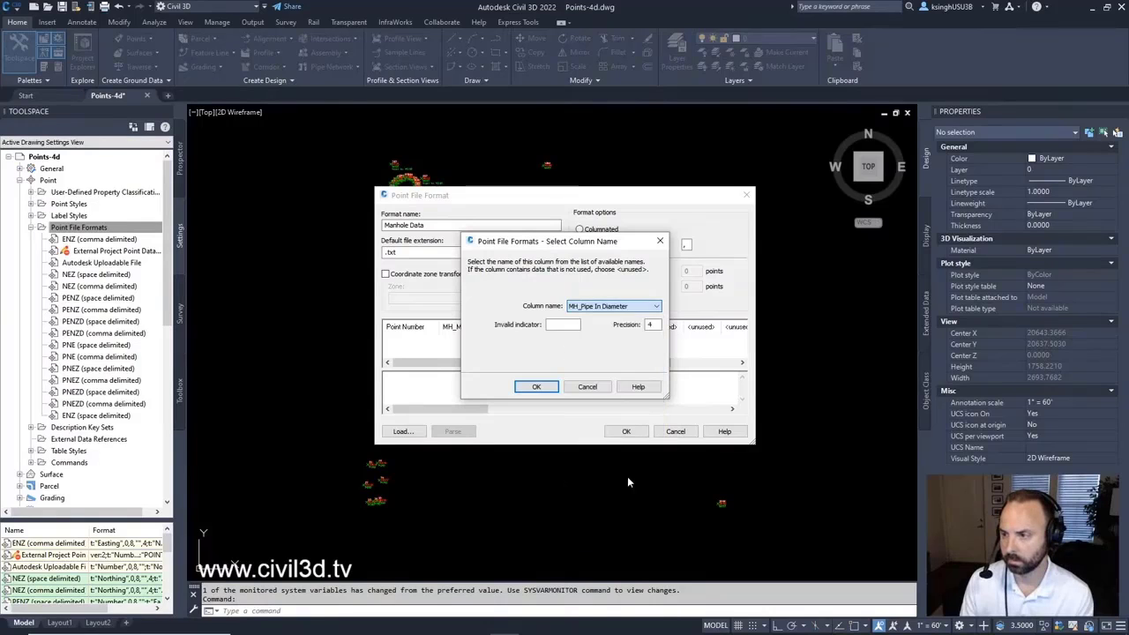
{"action": "left_click", "coordinate": [536, 388]}
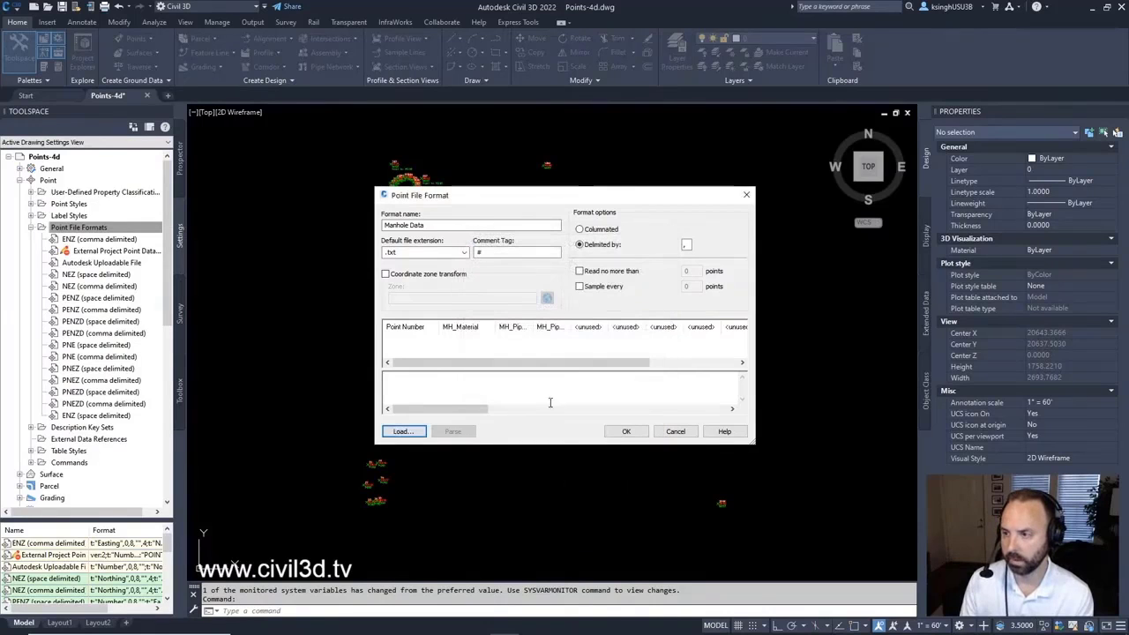
Assign MH_Pipe In Material to the fifth column of the Manhole Data format.
{"action": "left_click", "coordinate": [596, 330]}
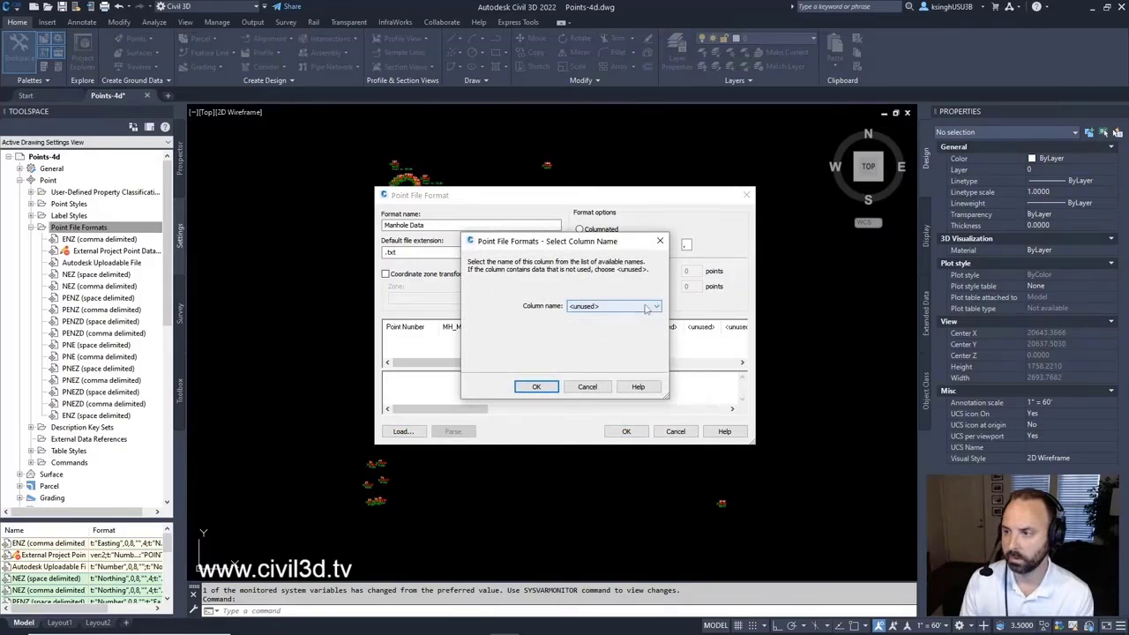
{"action": "left_click", "coordinate": [656, 308]}
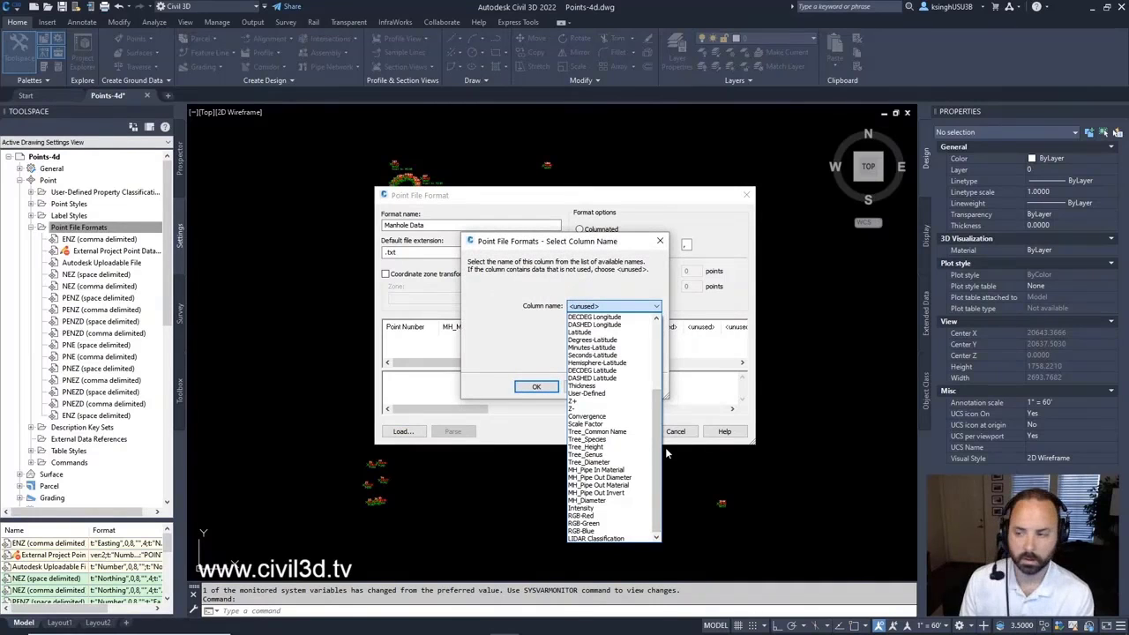
{"action": "left_click", "coordinate": [627, 472]}
{"action": "left_click", "coordinate": [537, 388]}
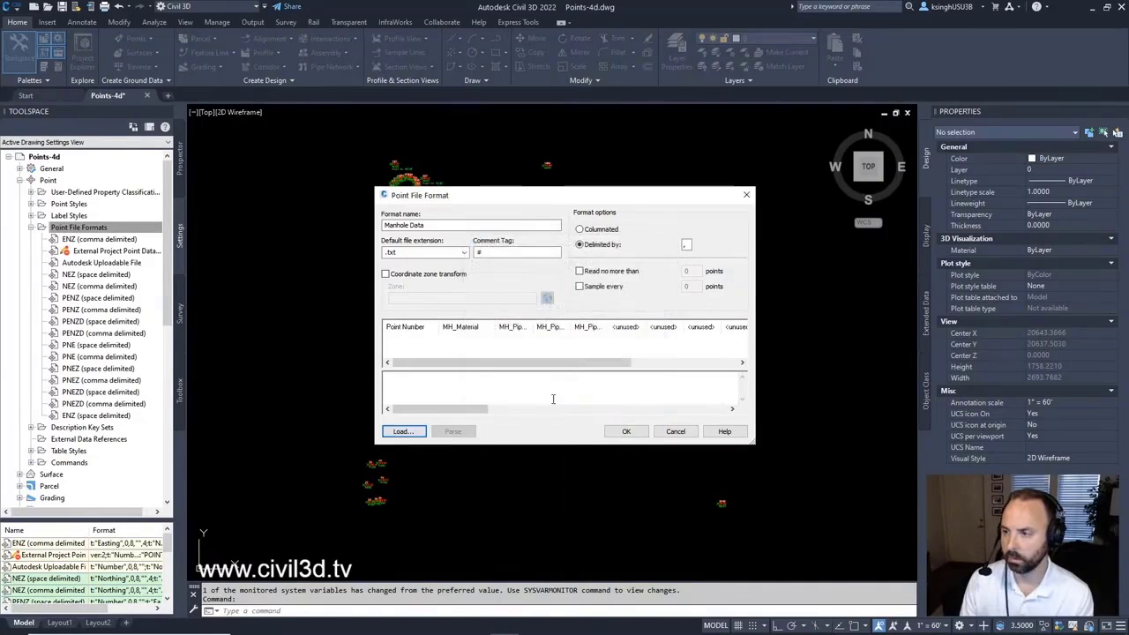
Move and enlarge the Point File Format dialog, and widen the three MH_Pipe In columns until their full names show.
{"action": "left_click_drag", "start_coordinate": [588, 198], "coordinate": [336, 166]}
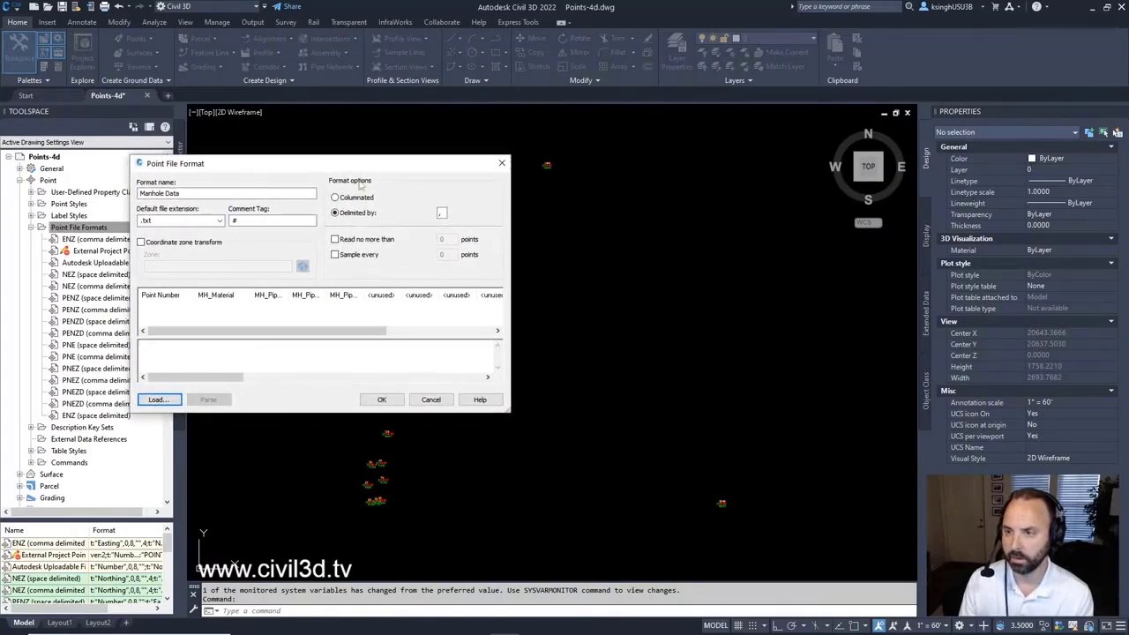
{"action": "left_click_drag", "start_coordinate": [509, 414], "coordinate": [909, 572]}
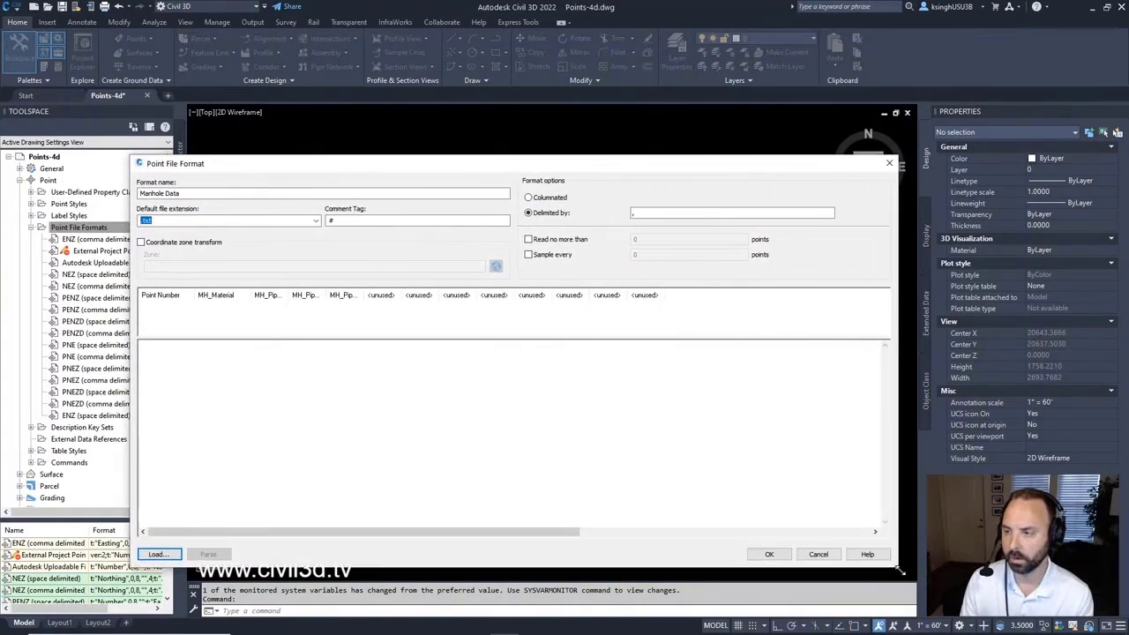
{"action": "left_click_drag", "start_coordinate": [289, 297], "coordinate": [492, 308]}
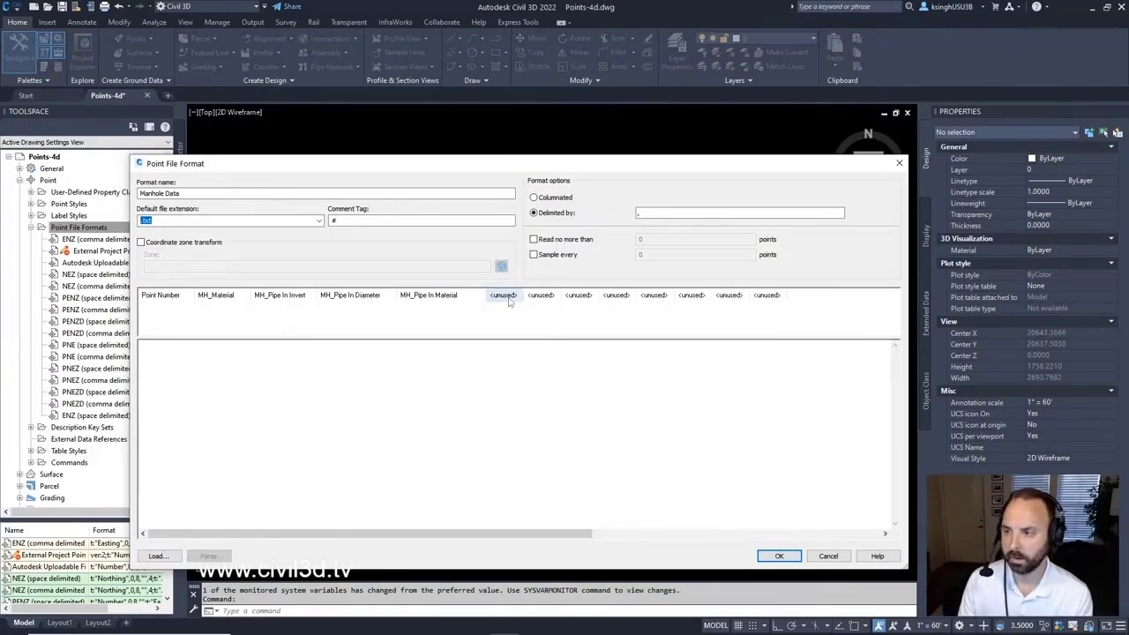
Assign MH_Pipe Out Invert to the sixth column and widen it to show the full name.
{"action": "left_click", "coordinate": [510, 302]}
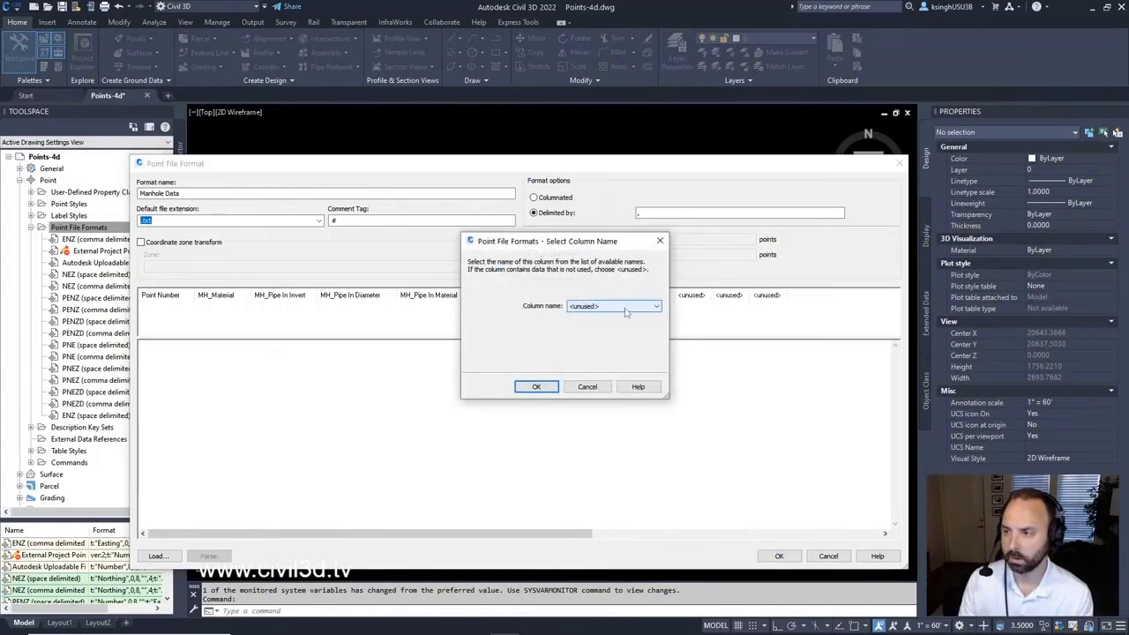
{"action": "left_click", "coordinate": [624, 308]}
{"action": "left_click_drag", "start_coordinate": [659, 343], "coordinate": [660, 430]}
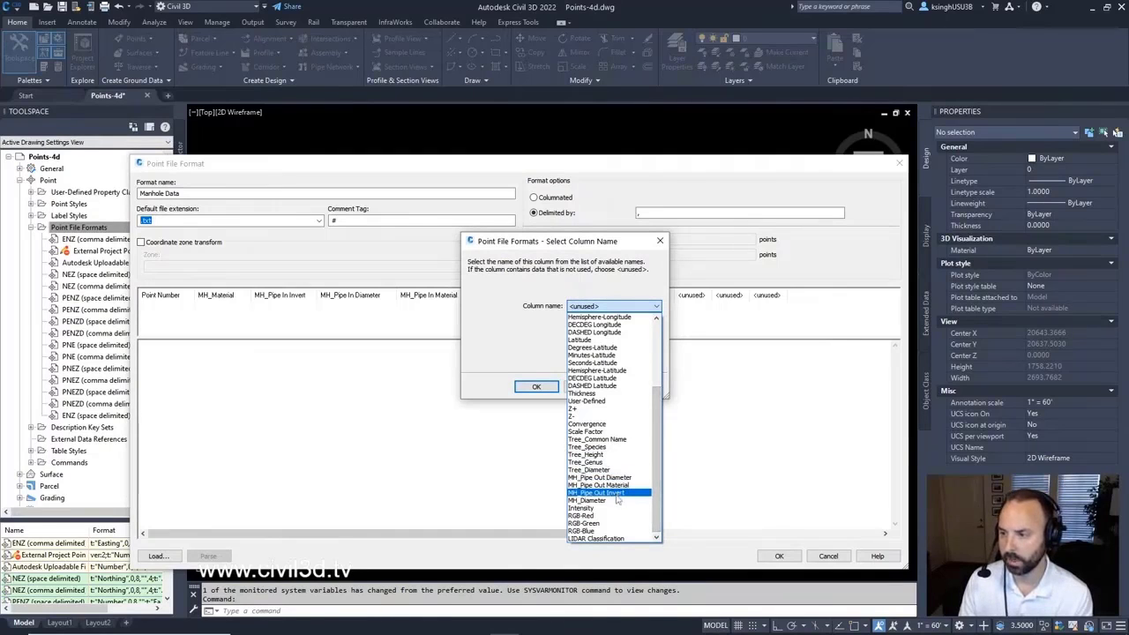
{"action": "left_click", "coordinate": [539, 386]}
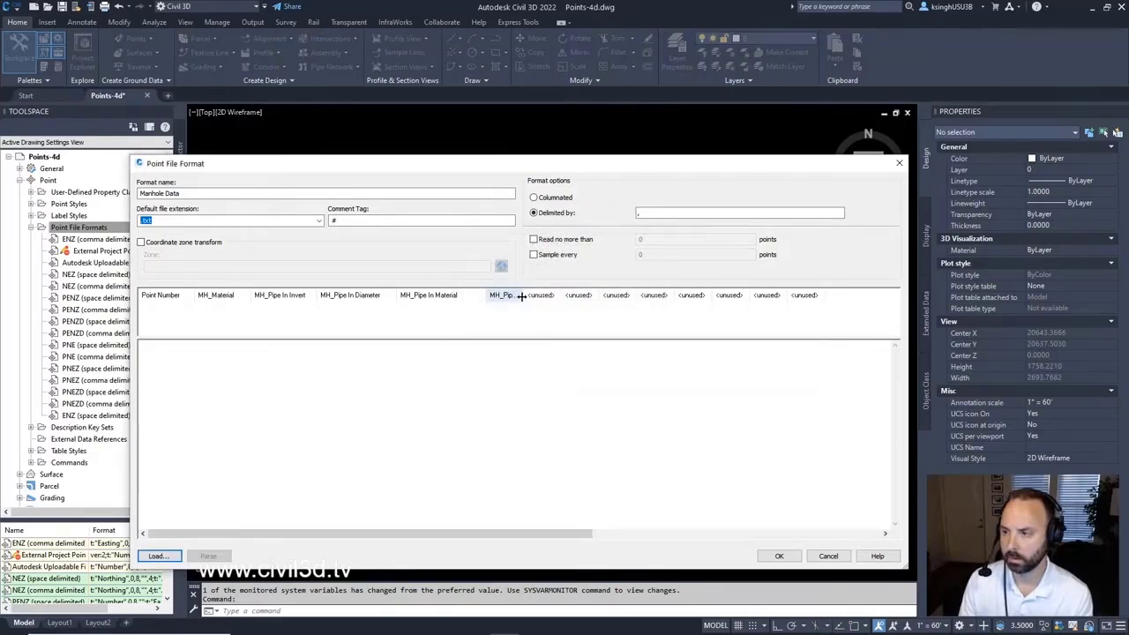
{"action": "left_click_drag", "start_coordinate": [527, 295], "coordinate": [573, 316]}
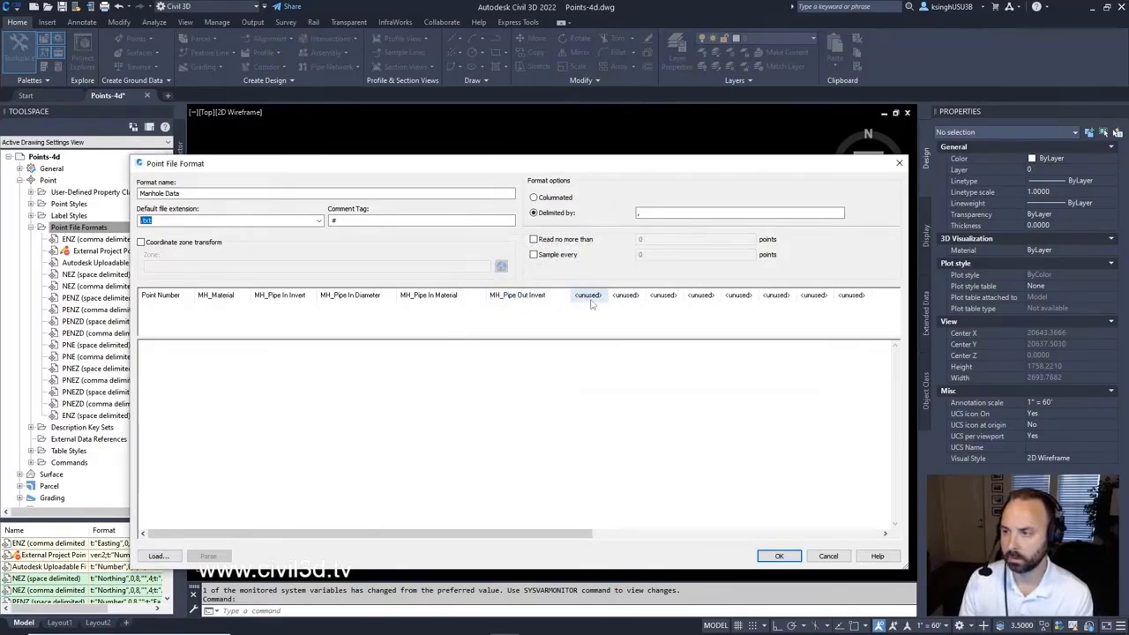
Assign MH_Pipe Out Diameter to the seventh column and widen it to show the full name.
{"action": "left_click", "coordinate": [588, 295]}
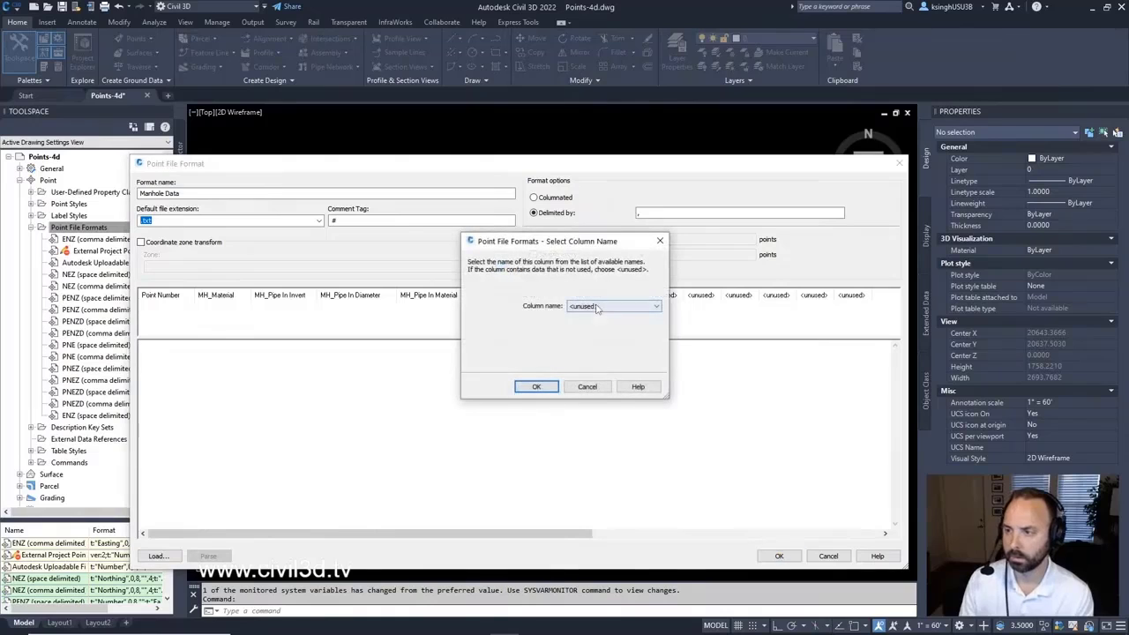
{"action": "left_click", "coordinate": [655, 306]}
{"action": "scroll", "coordinate": [624, 494], "scroll_direction": "down", "scroll_amount": 10}
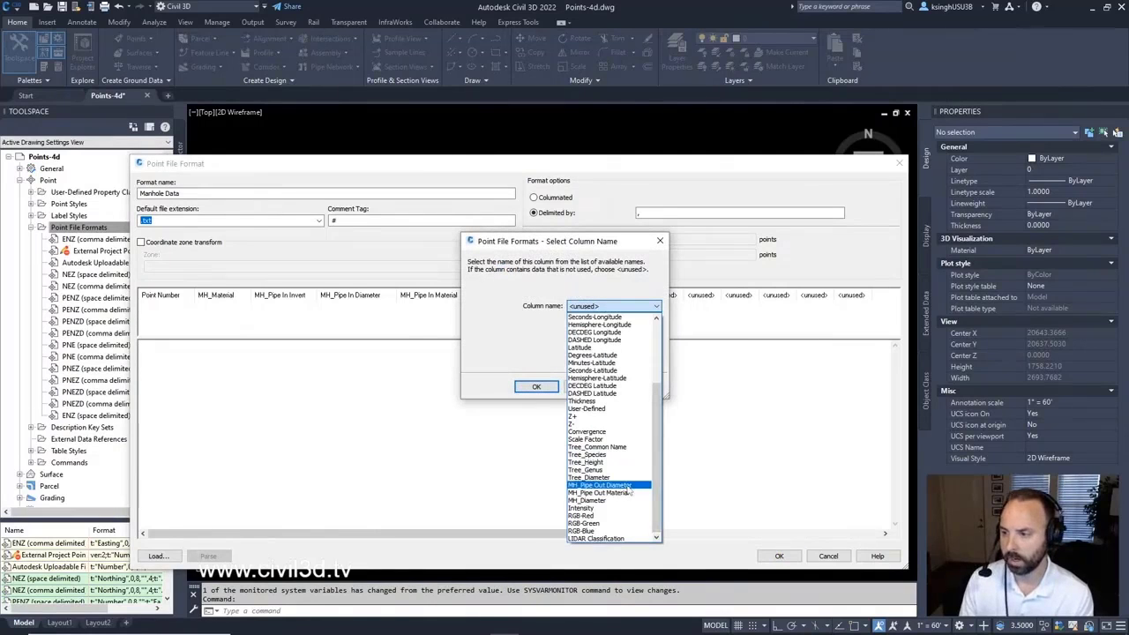
{"action": "left_click", "coordinate": [627, 487]}
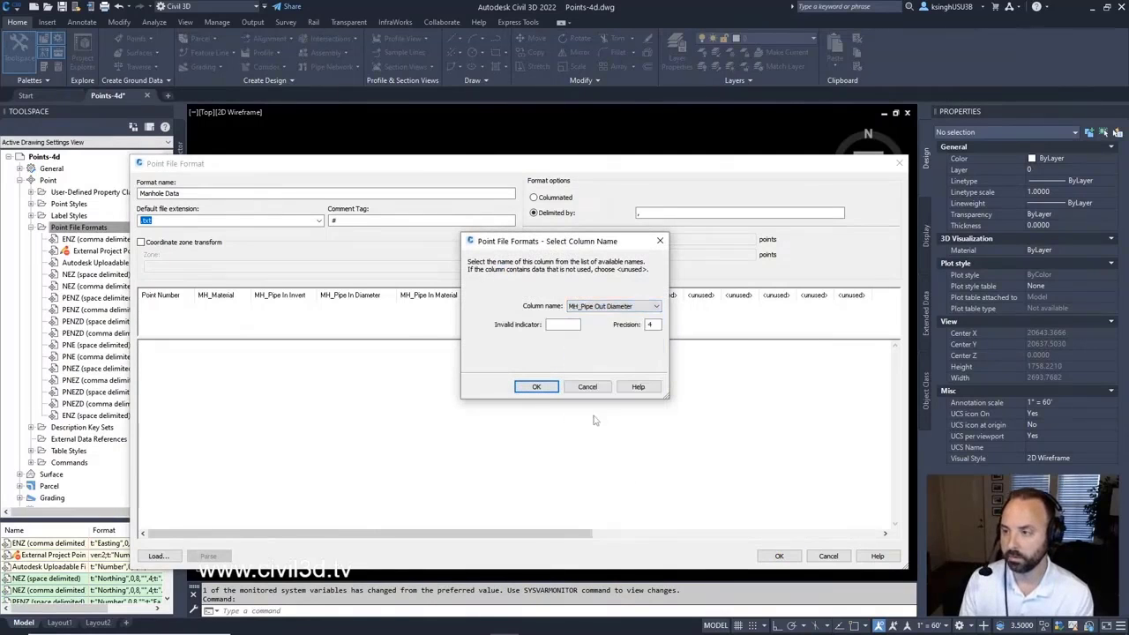
{"action": "left_click", "coordinate": [540, 387]}
{"action": "left_click_drag", "start_coordinate": [611, 295], "coordinate": [660, 309]}
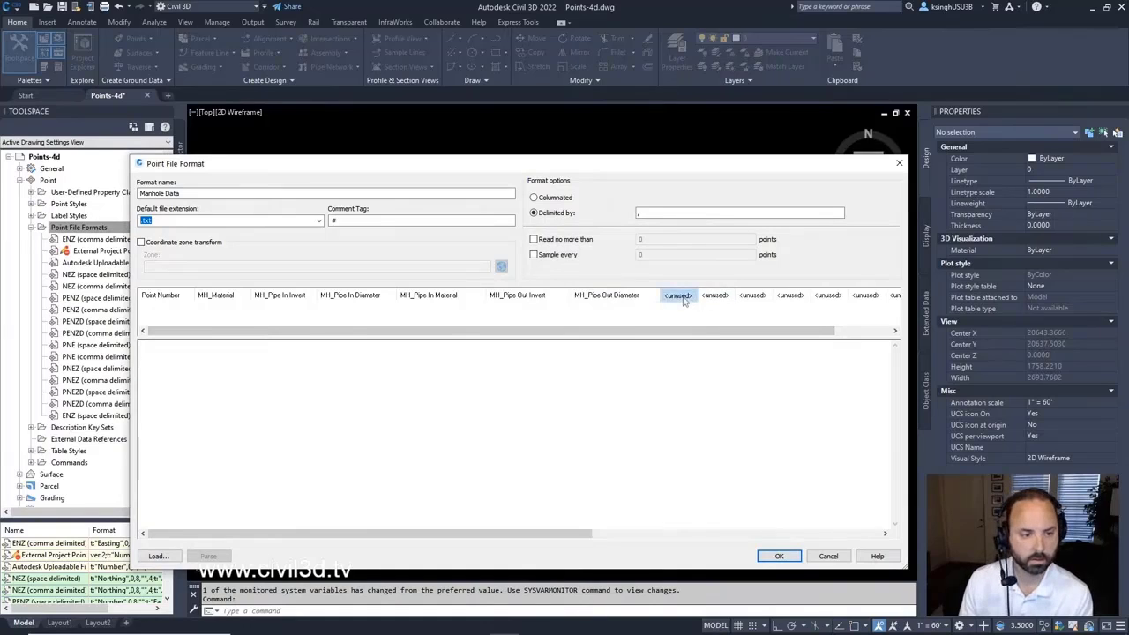
Assign MH_Pipe Out Material to the eighth column and widen it to show the full name.
{"action": "left_click", "coordinate": [684, 298]}
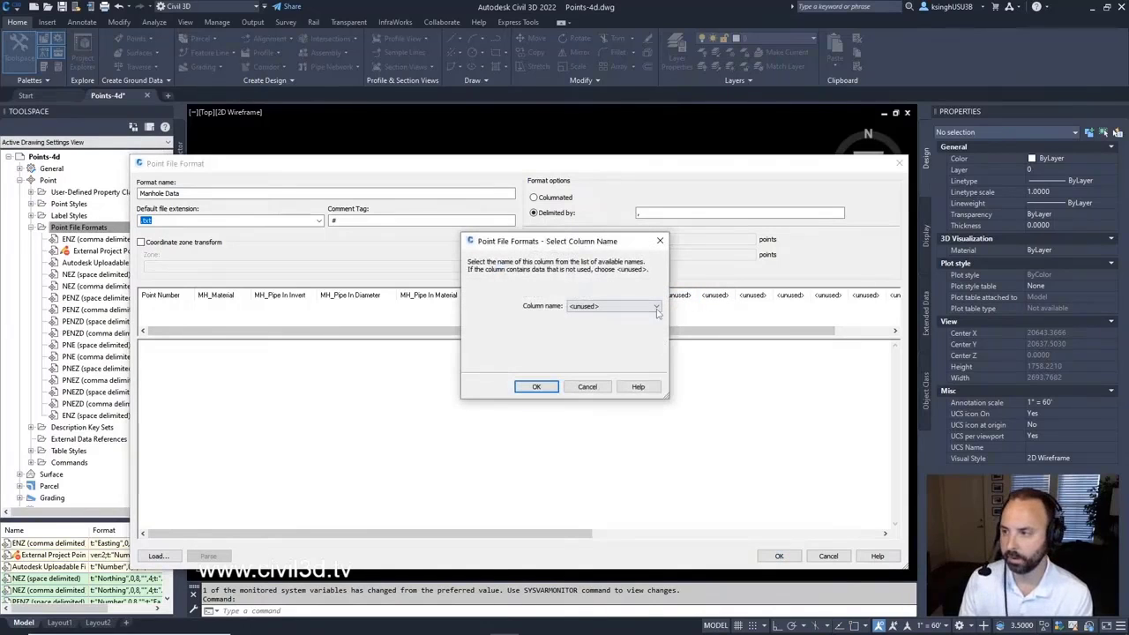
{"action": "left_click", "coordinate": [656, 306]}
{"action": "left_click_drag", "start_coordinate": [660, 340], "coordinate": [665, 440]}
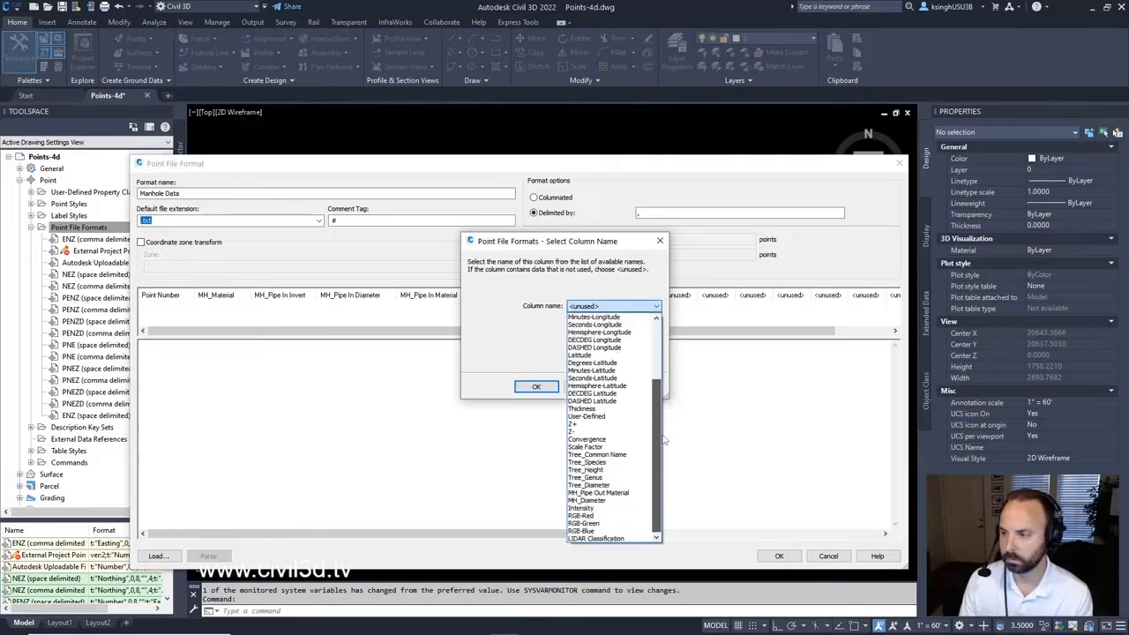
{"action": "left_click", "coordinate": [629, 493]}
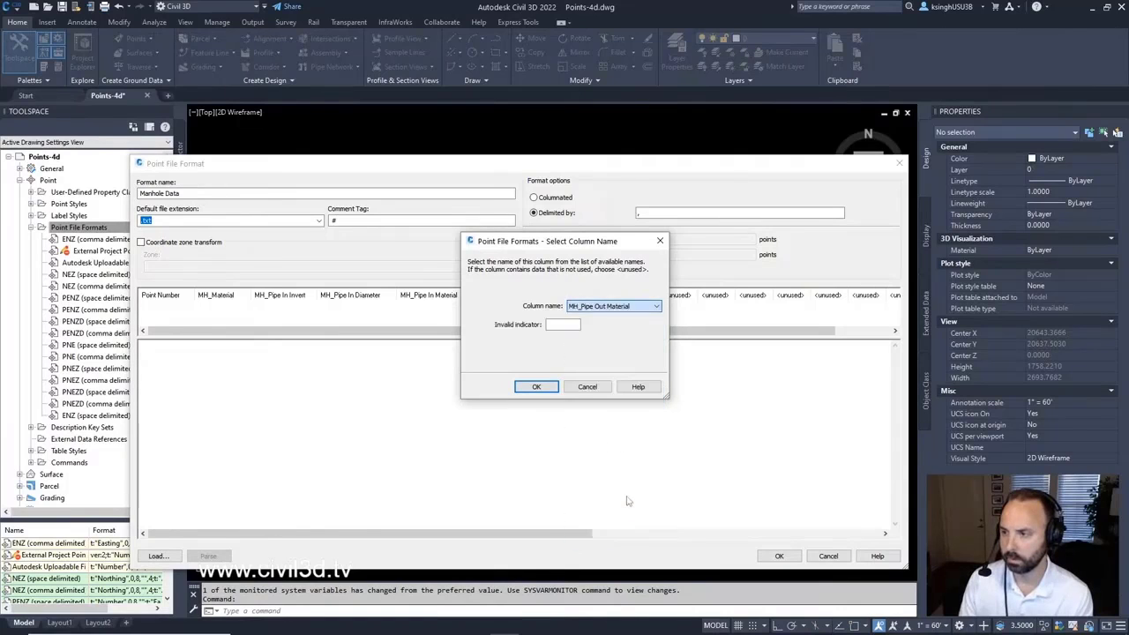
{"action": "left_click", "coordinate": [658, 307]}
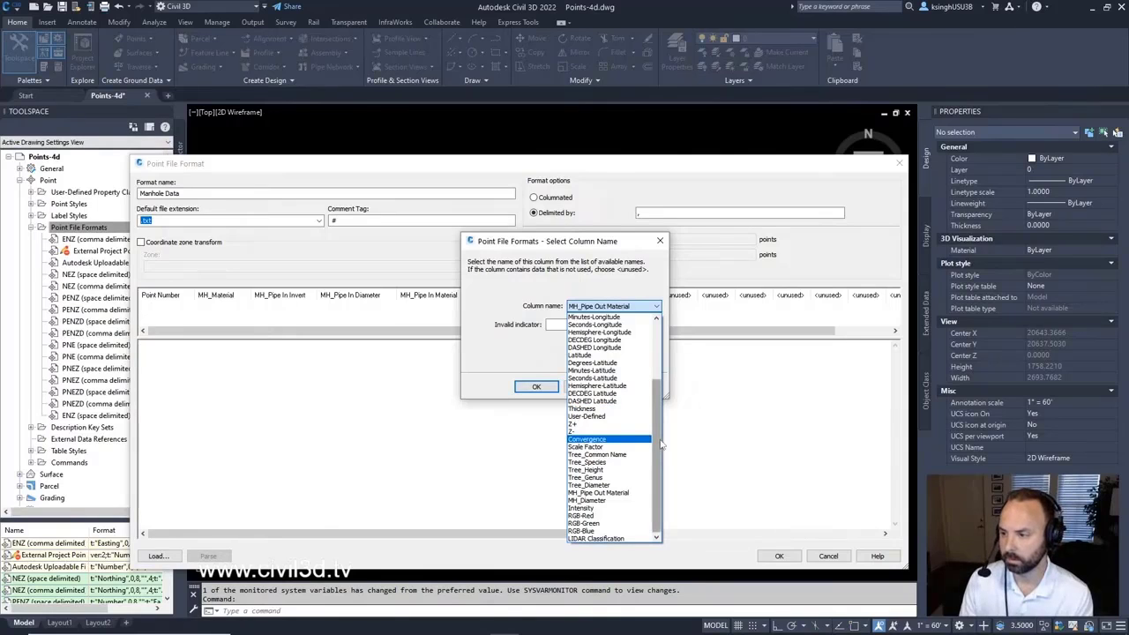
{"action": "left_click", "coordinate": [630, 495]}
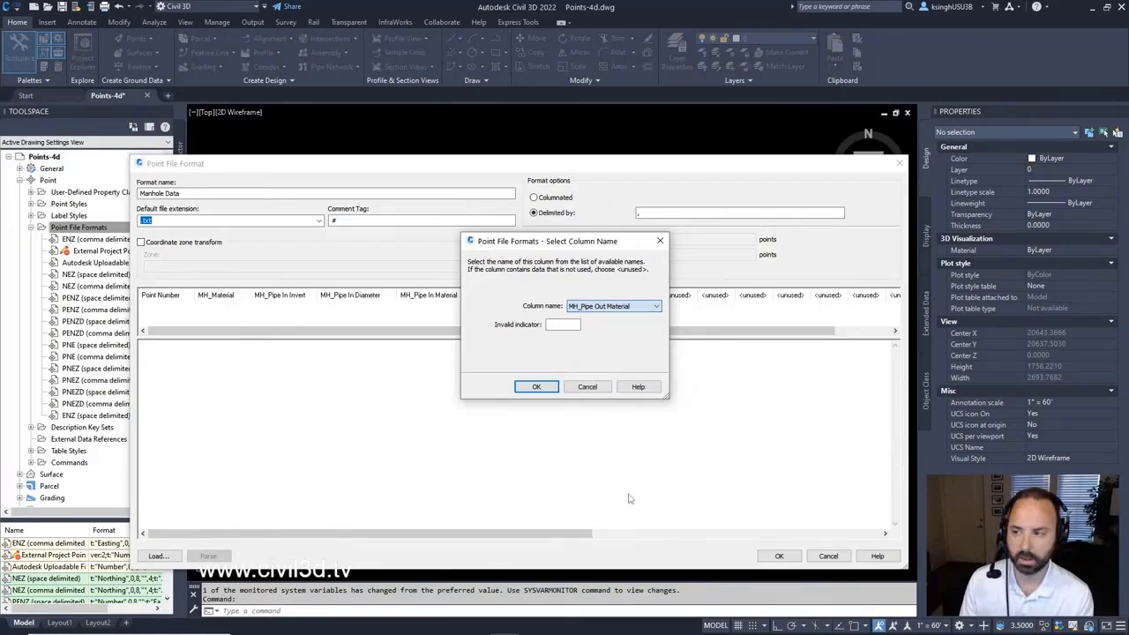
{"action": "left_click", "coordinate": [656, 306]}
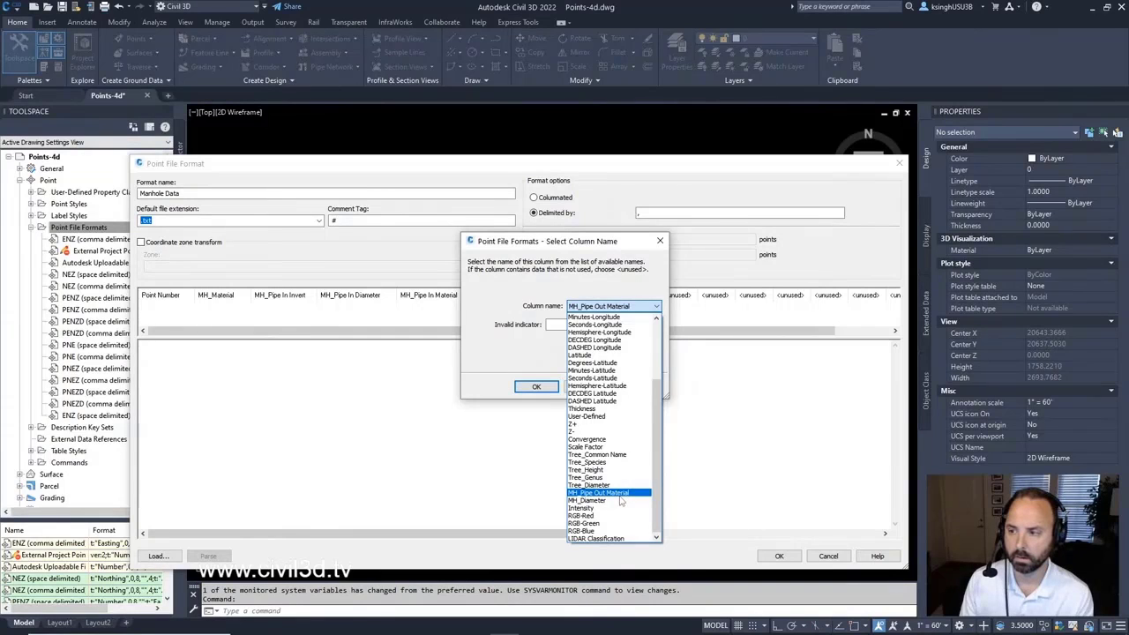
{"action": "left_click", "coordinate": [617, 493]}
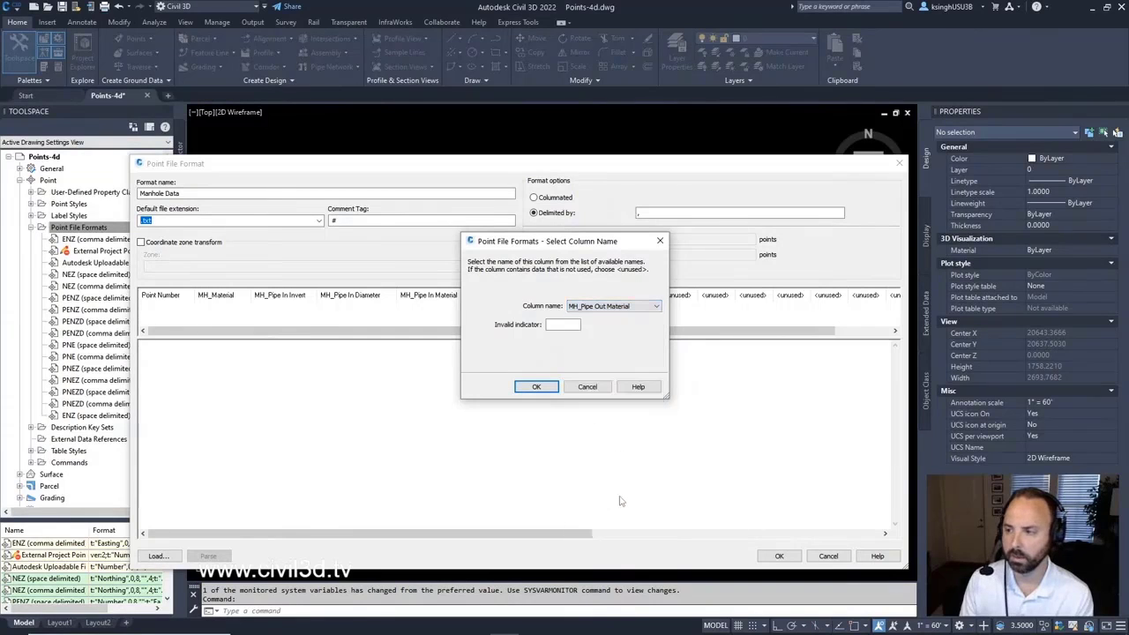
{"action": "left_click", "coordinate": [537, 389]}
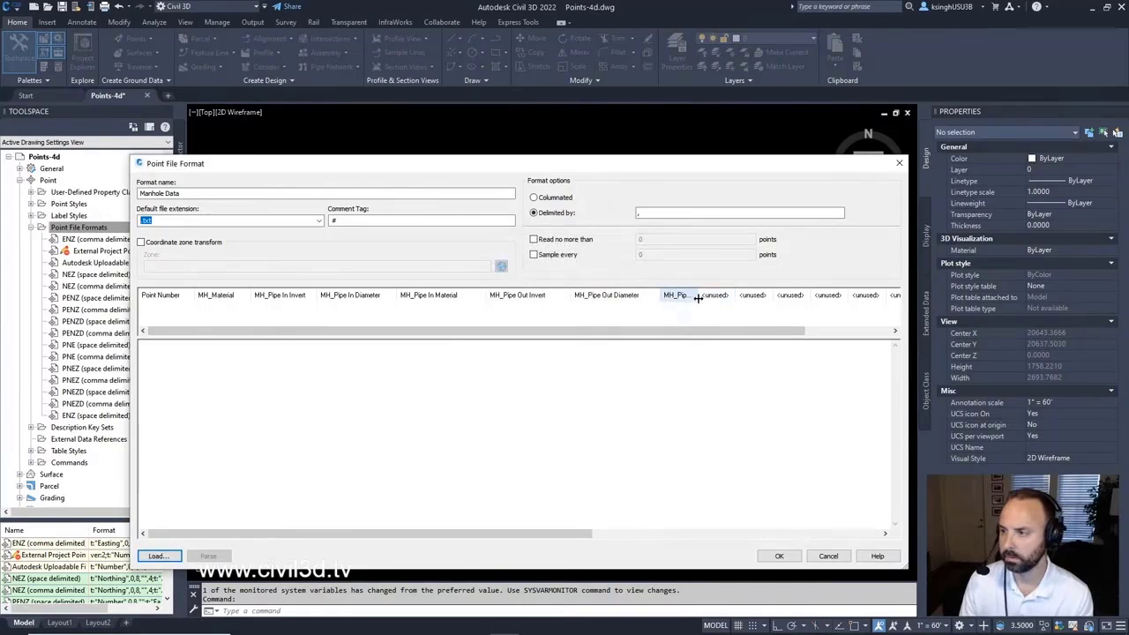
{"action": "left_click_drag", "start_coordinate": [698, 299], "coordinate": [754, 310]}
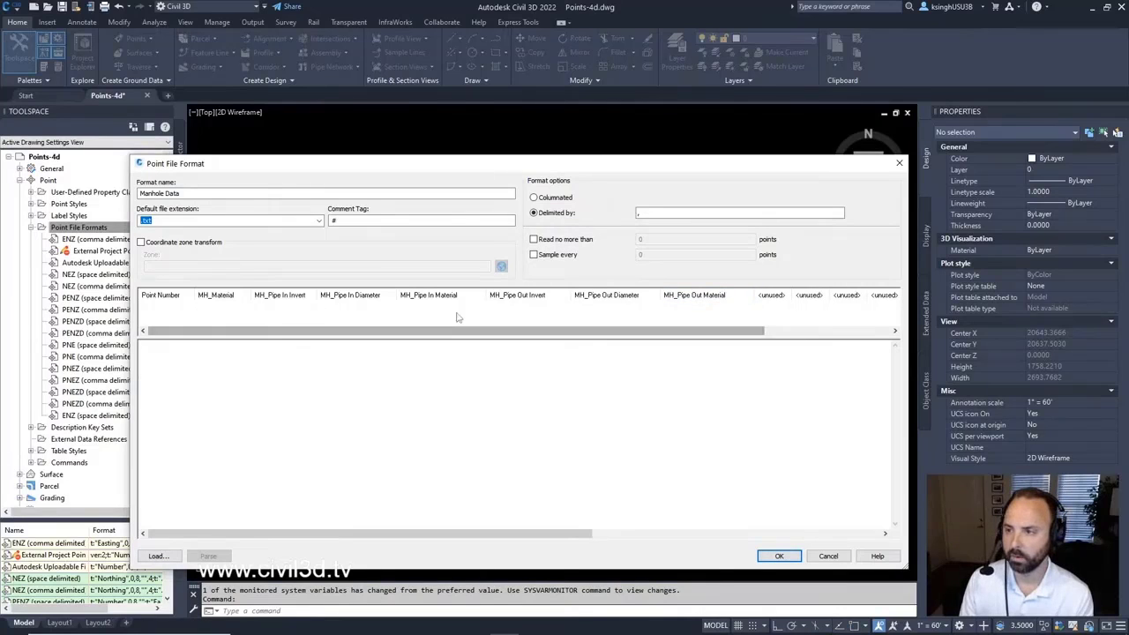
Assign MH_Diameter to the ninth column and widen it to show the full name.
{"action": "left_click", "coordinate": [776, 299]}
{"action": "left_click", "coordinate": [657, 309]}
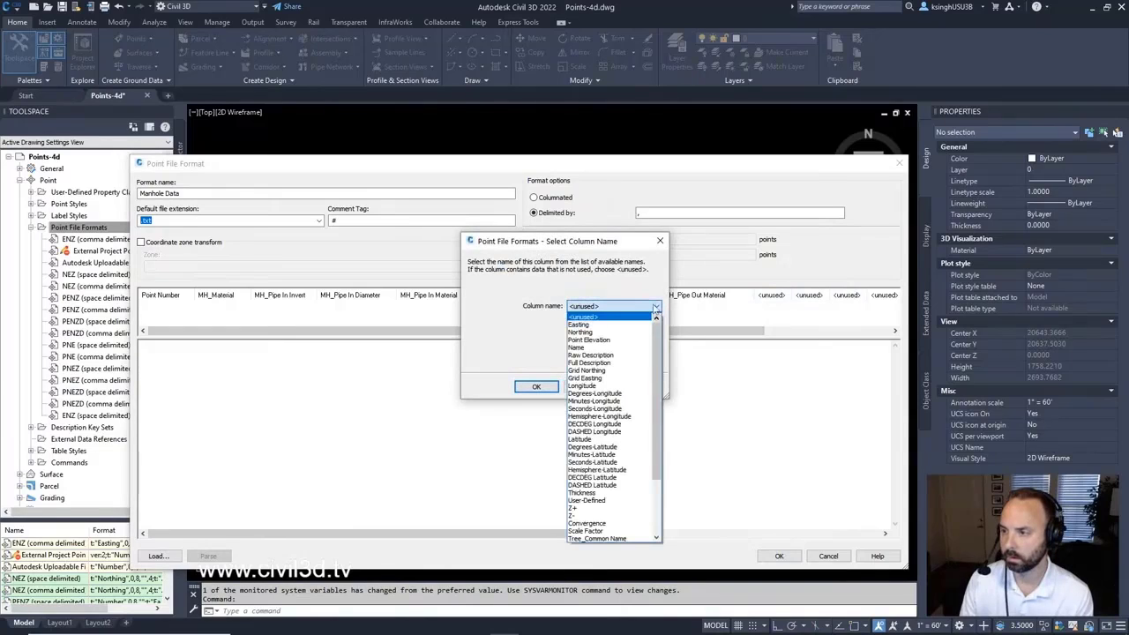
{"action": "left_click_drag", "start_coordinate": [653, 388], "coordinate": [653, 446]}
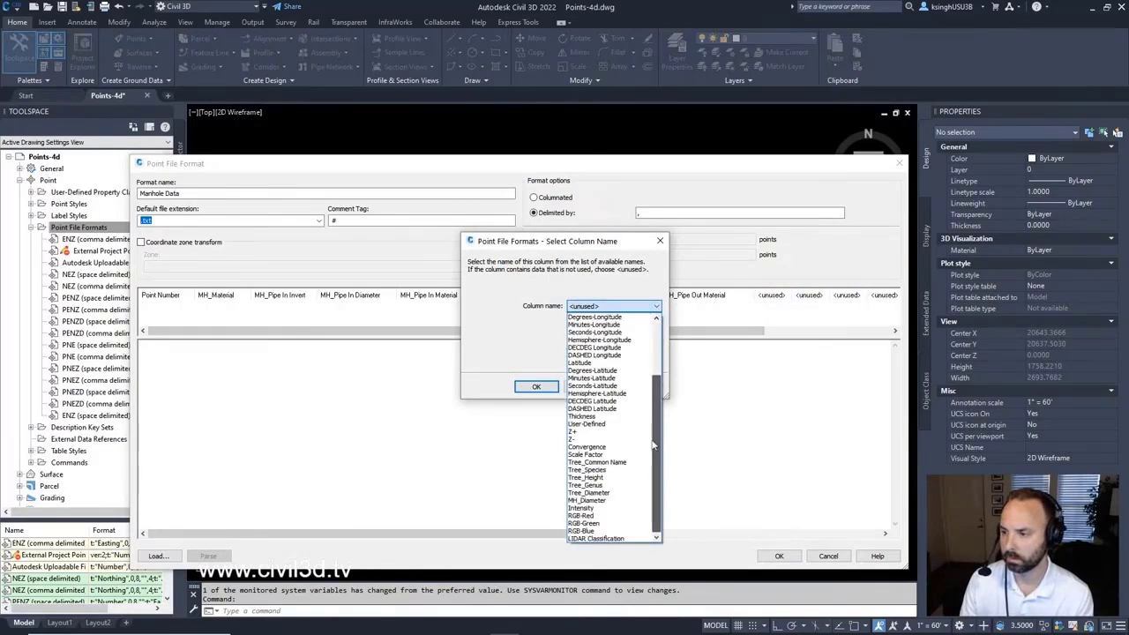
{"action": "left_click", "coordinate": [610, 500]}
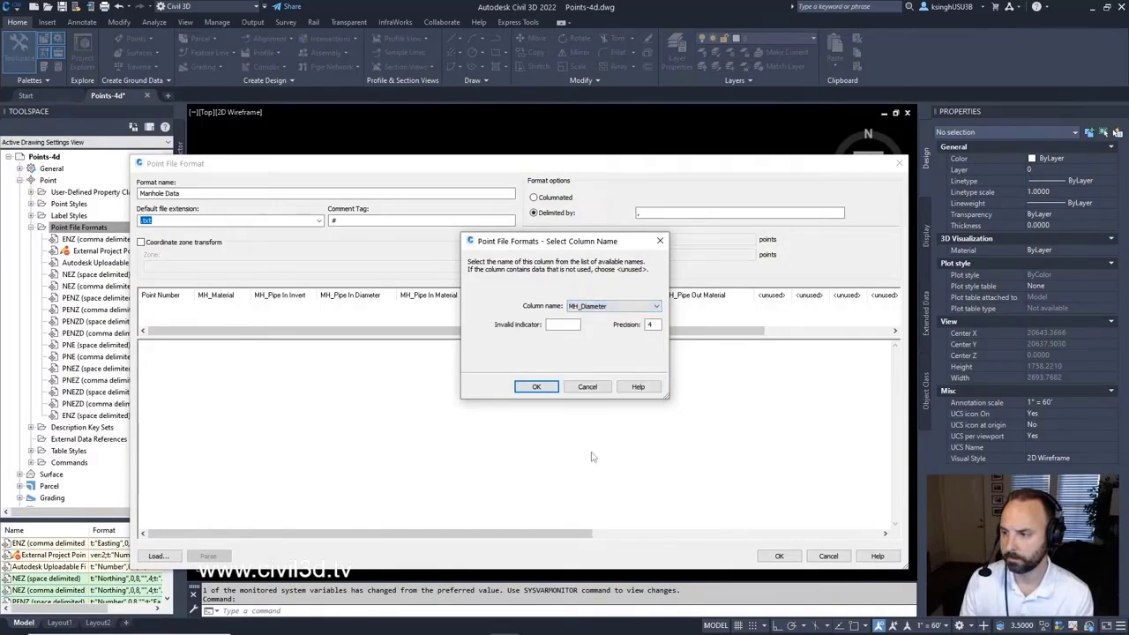
{"action": "left_click", "coordinate": [537, 387]}
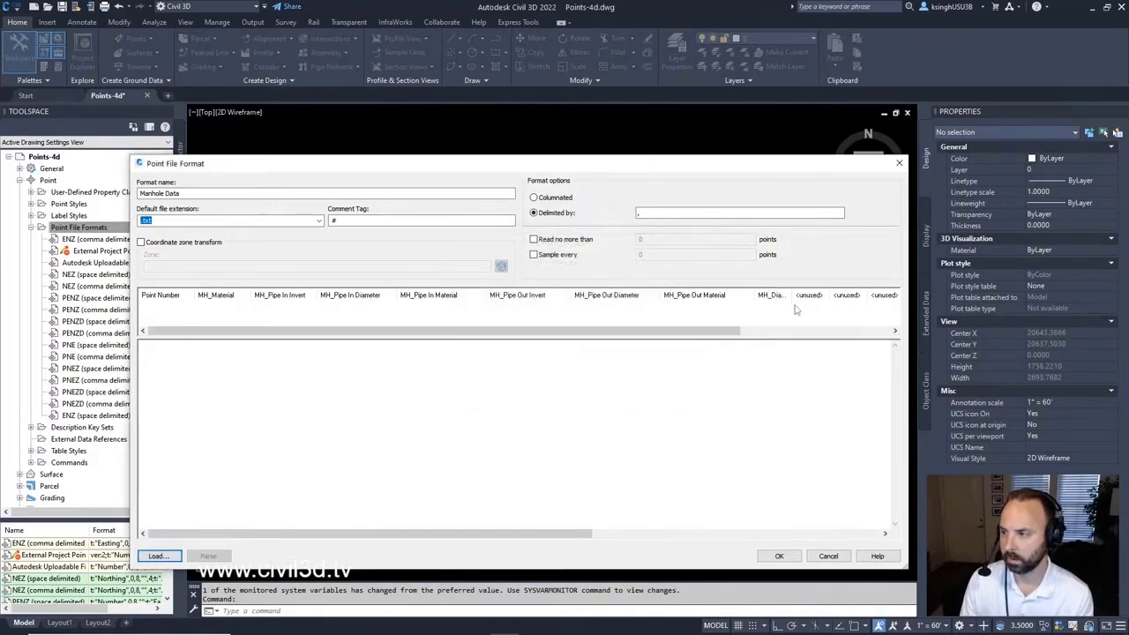
{"action": "left_click_drag", "start_coordinate": [795, 295], "coordinate": [827, 297]}
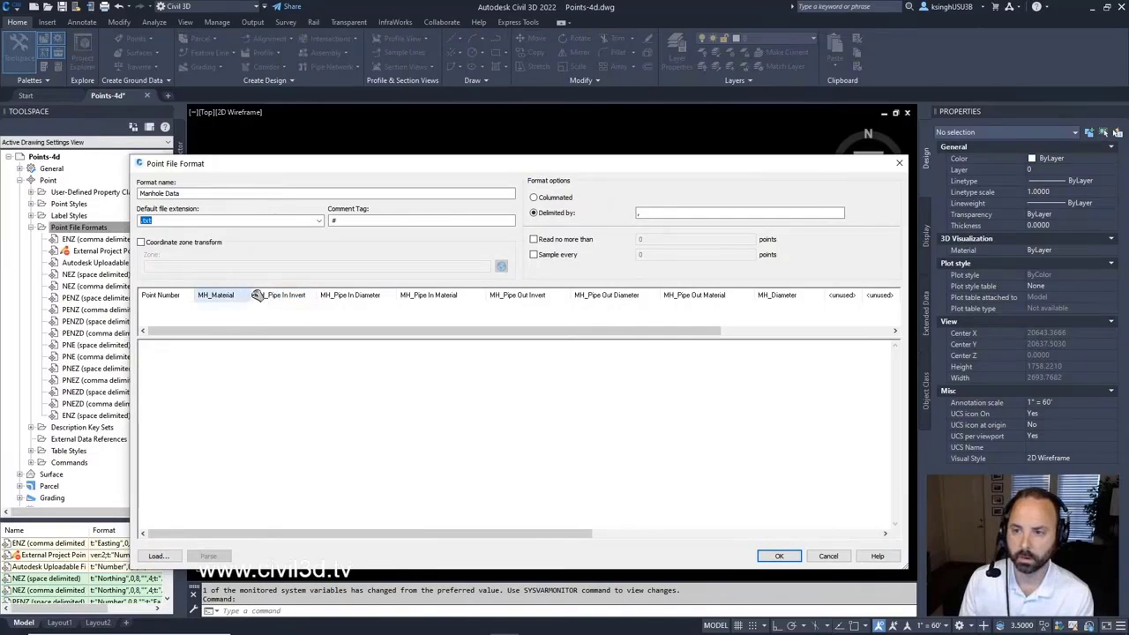
Reorder the columns so MH_Diameter follows MH_Material and MH_Pipe In Invert precedes MH_Pipe In Diameter, and save the Manhole Data format.
{"action": "left_click_drag", "start_coordinate": [257, 295], "coordinate": [255, 295]}
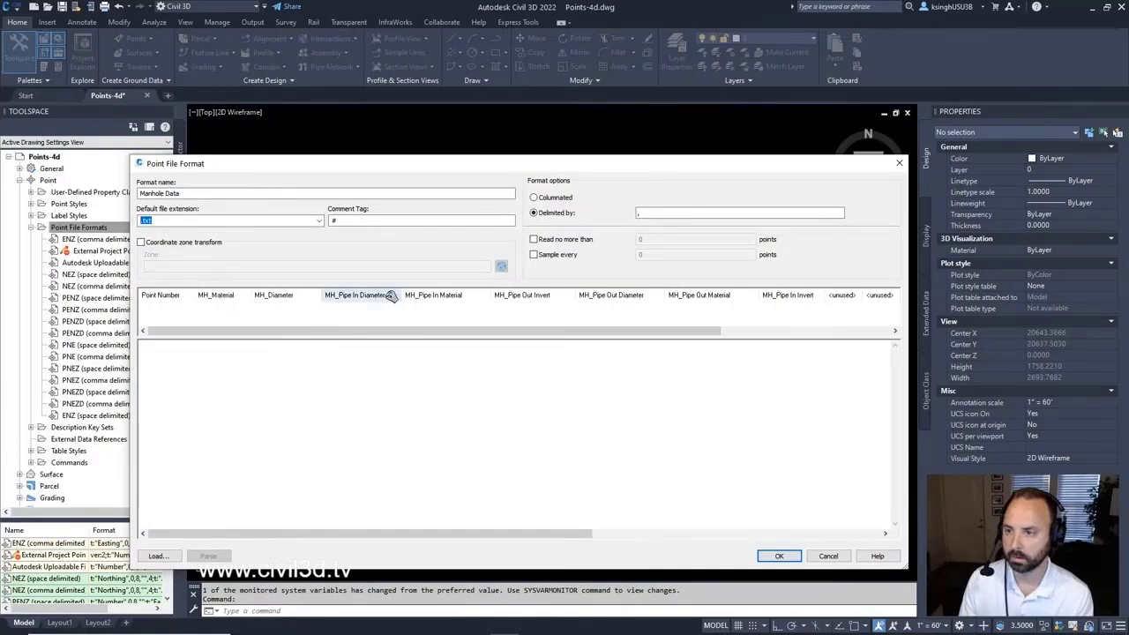
{"action": "left_click_drag", "start_coordinate": [408, 292], "coordinate": [410, 293]}
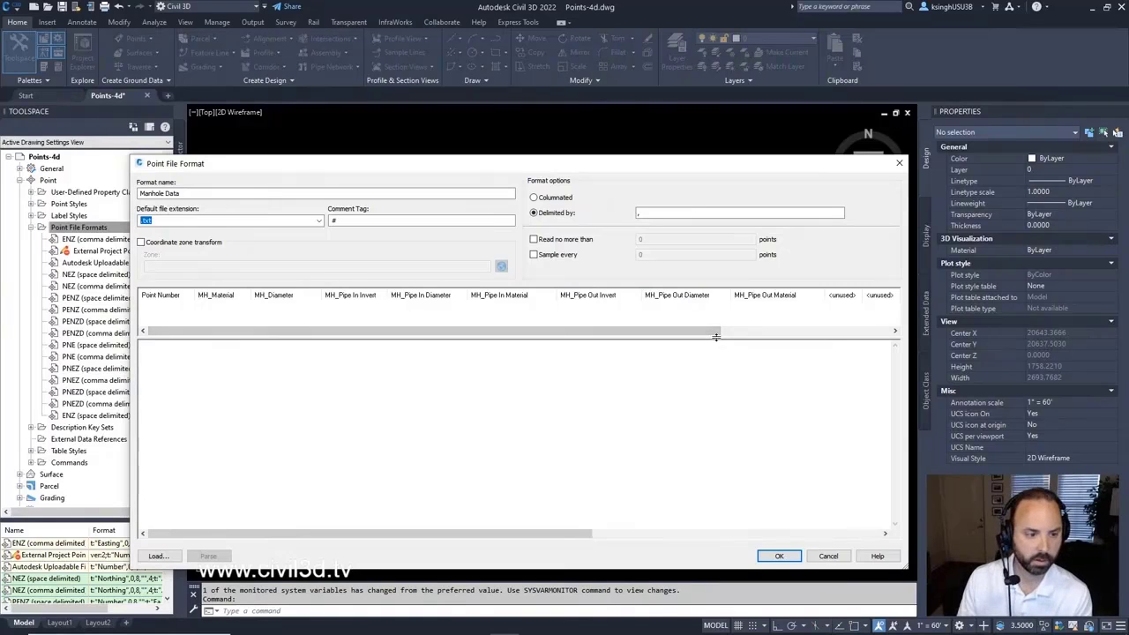
{"action": "left_click", "coordinate": [780, 557]}
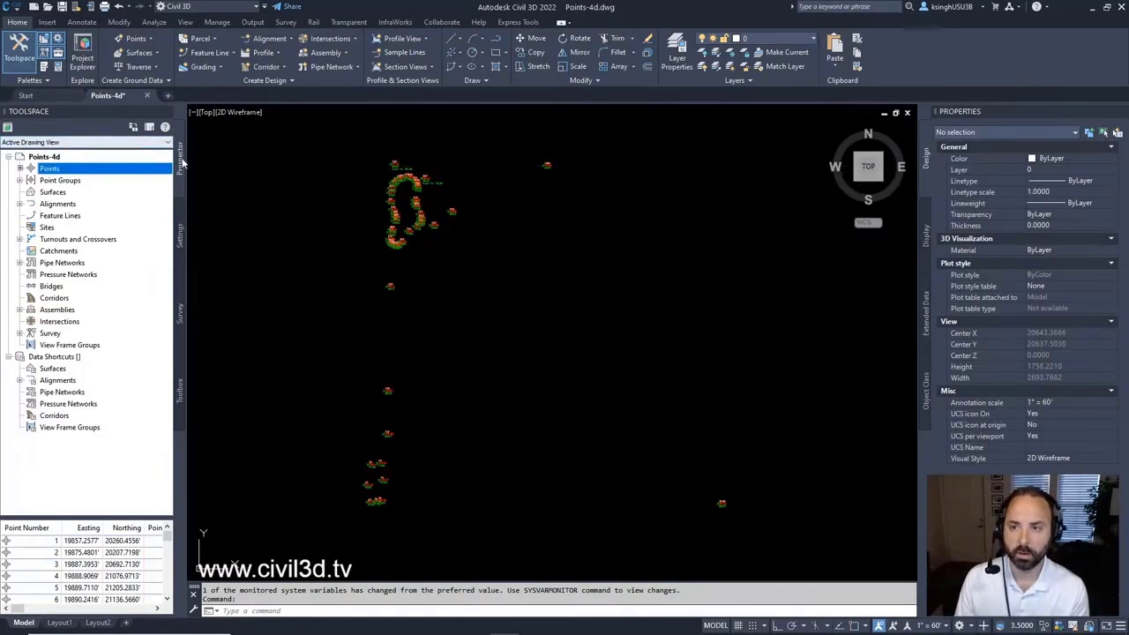
List the points of the Storm Manholes point group and enlarge the Toolspace and its point list.
{"action": "left_click", "coordinate": [19, 180]}
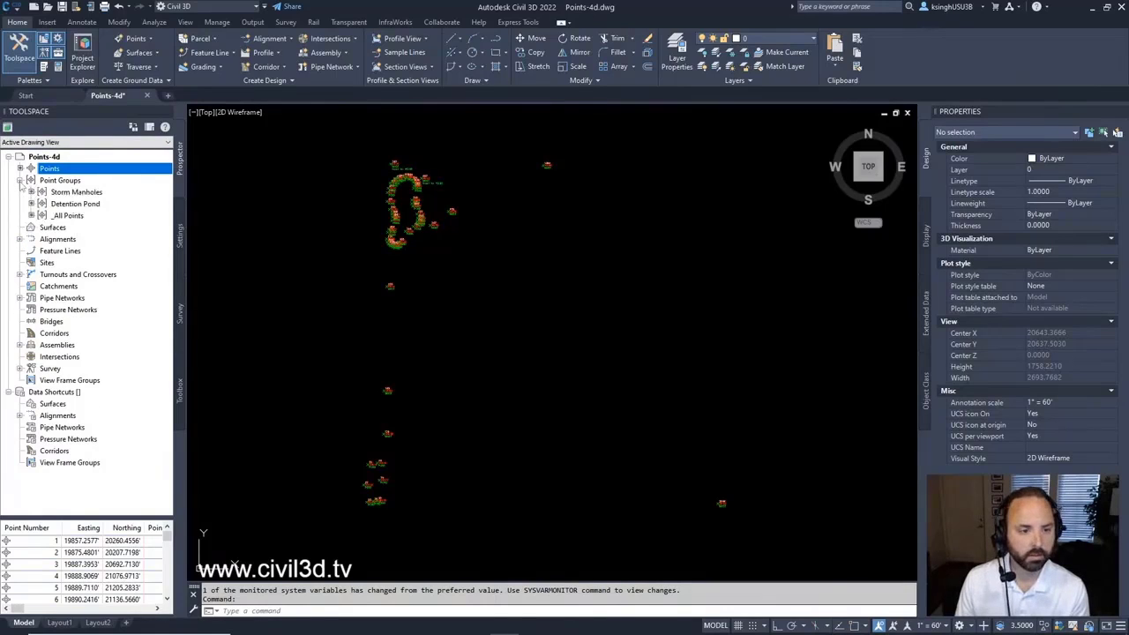
{"action": "left_click", "coordinate": [89, 194]}
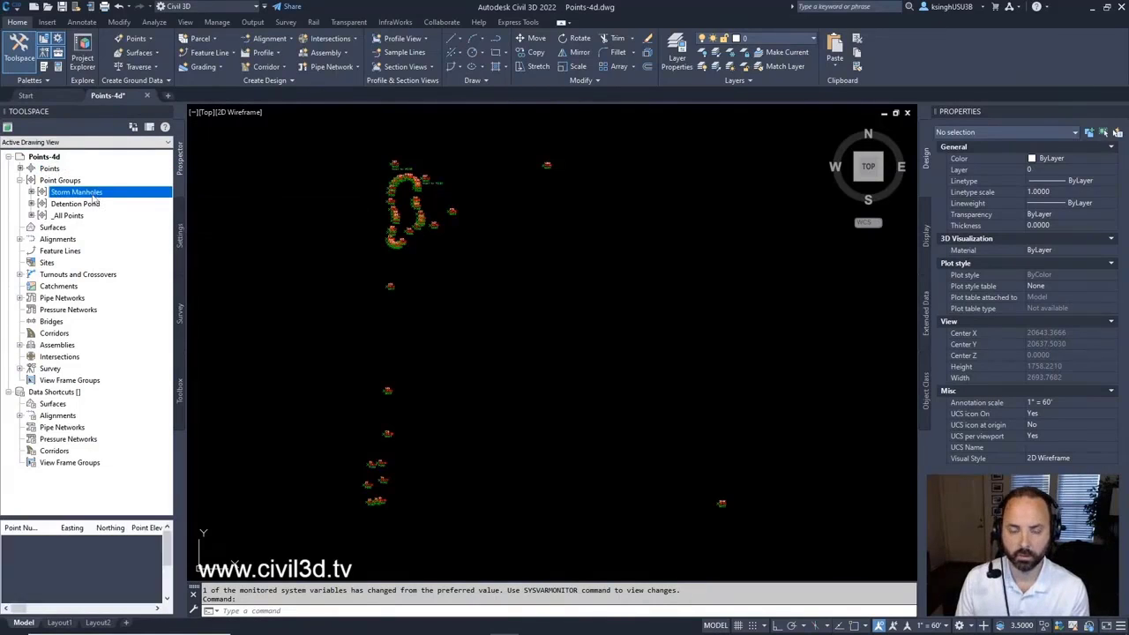
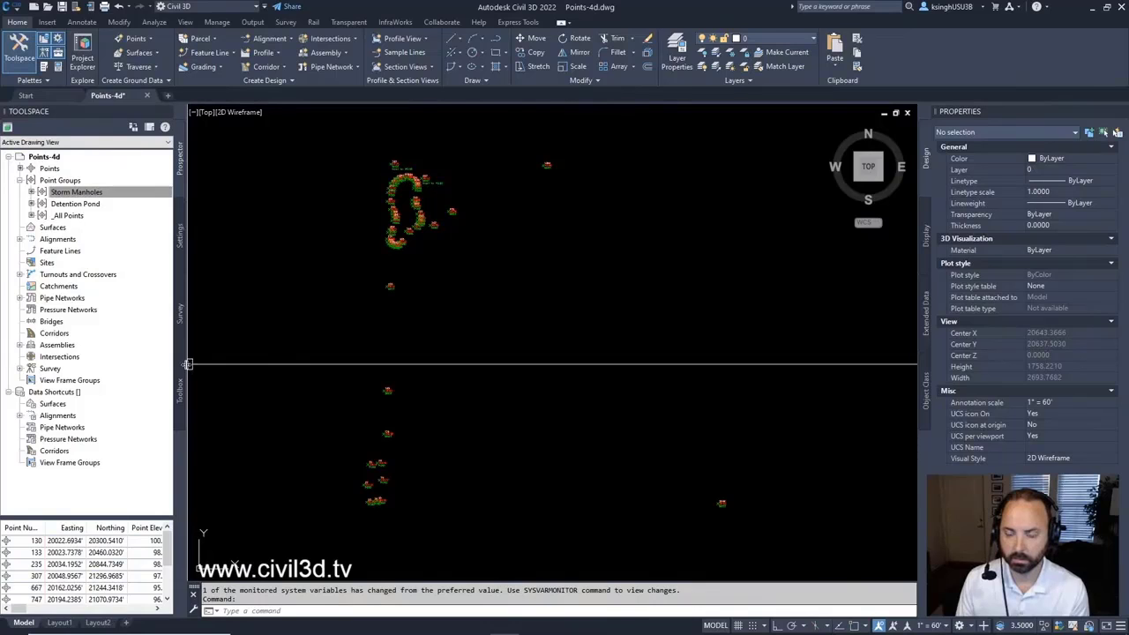
{"action": "left_click_drag", "start_coordinate": [186, 364], "coordinate": [427, 366]}
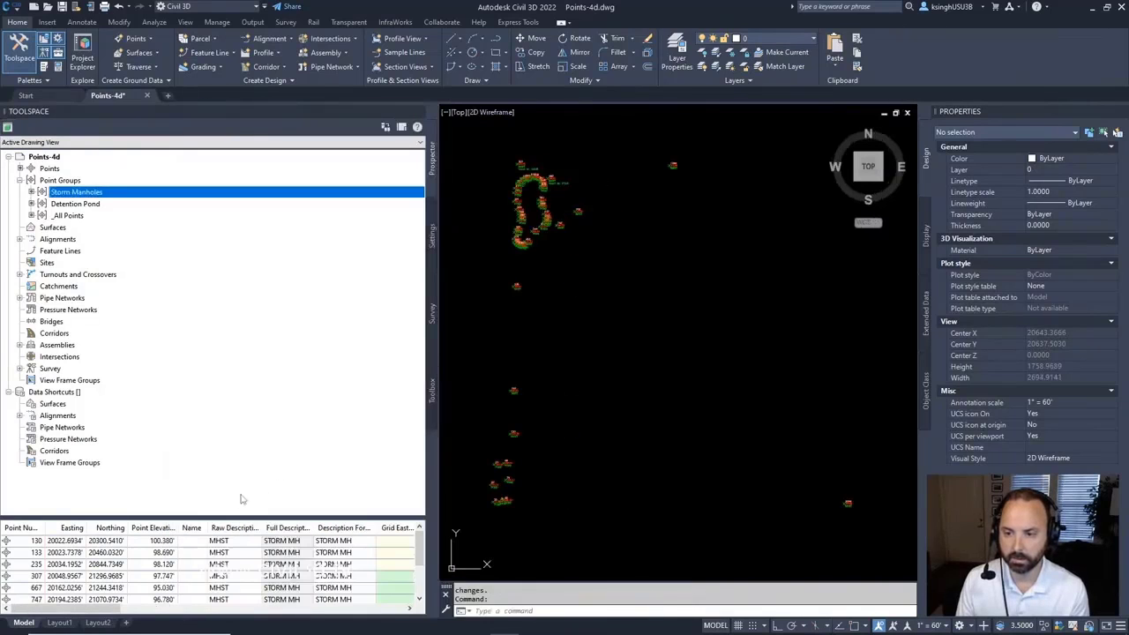
{"action": "left_click_drag", "start_coordinate": [221, 517], "coordinate": [227, 355]}
{"action": "left_click", "coordinate": [94, 609]}
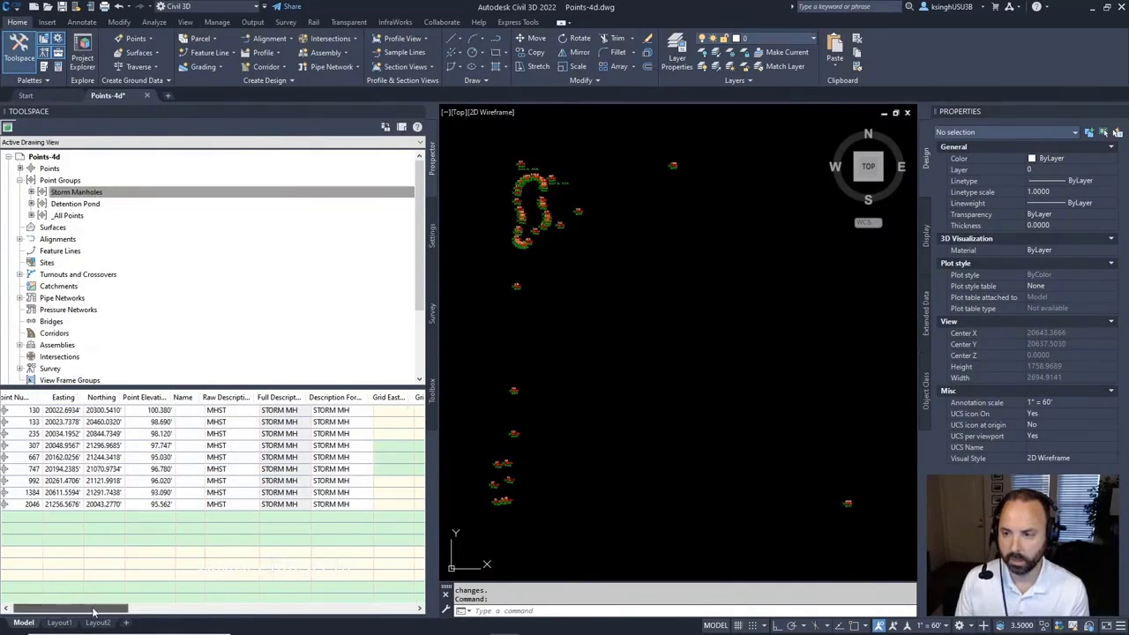
{"action": "left_click_drag", "start_coordinate": [93, 611], "coordinate": [54, 617]}
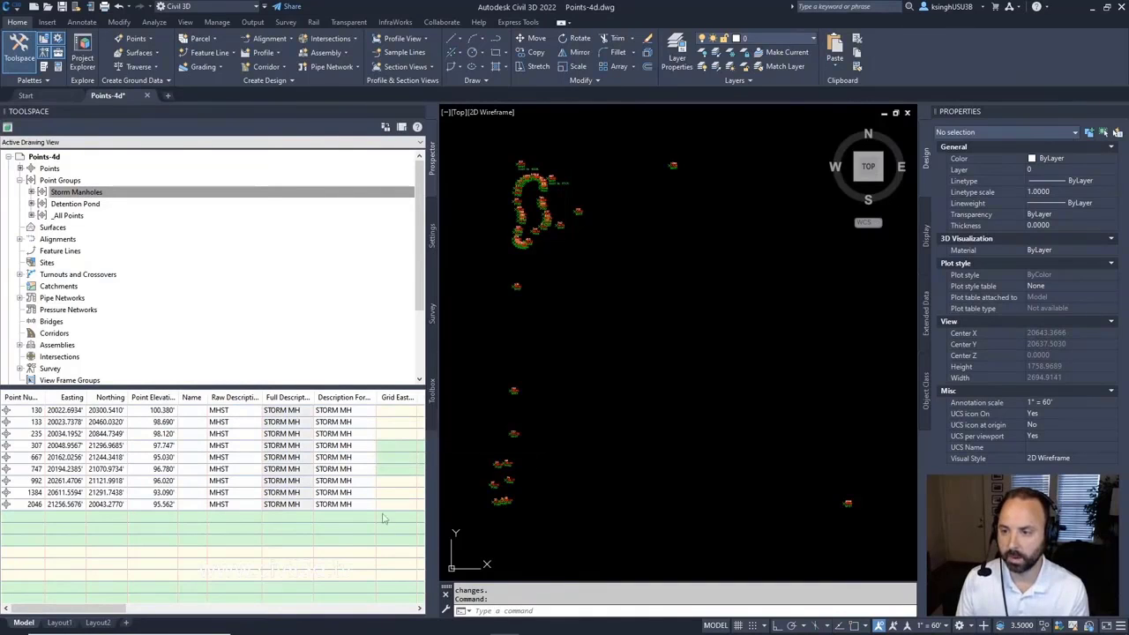
Examine the MH_ property columns of the Storm Manholes points, widening the MH_Diameter, MH_Material and MH_Pipe In Diameter and Invert columns.
{"action": "left_click_drag", "start_coordinate": [134, 609], "coordinate": [358, 519]}
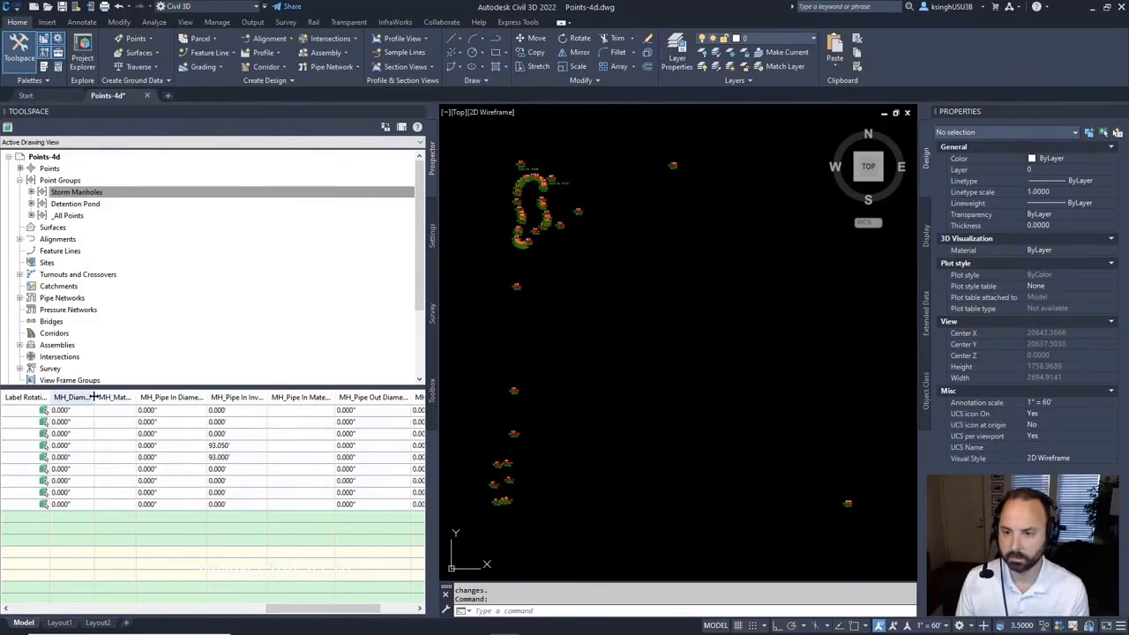
{"action": "left_click_drag", "start_coordinate": [95, 396], "coordinate": [202, 397]}
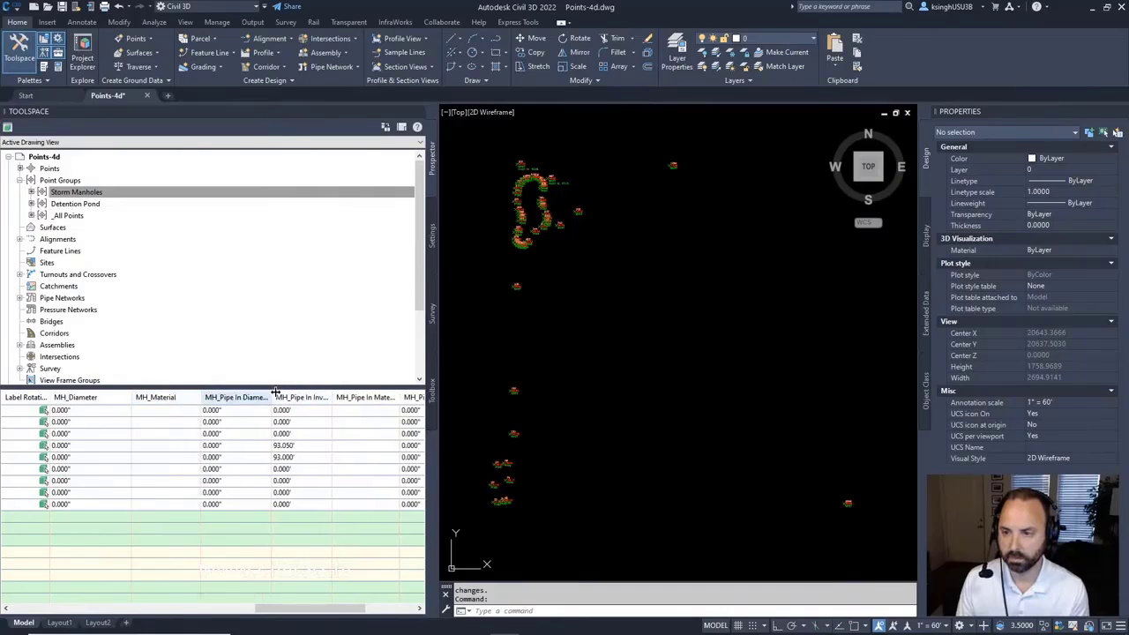
{"action": "left_click_drag", "start_coordinate": [273, 394], "coordinate": [377, 397]}
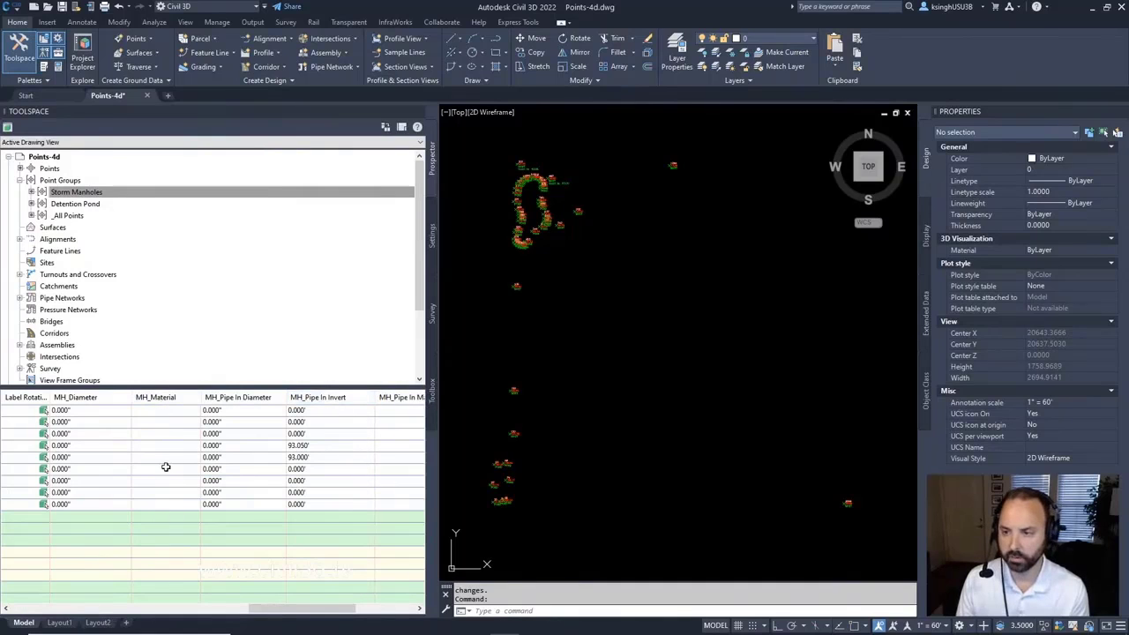
{"action": "left_click_drag", "start_coordinate": [296, 608], "coordinate": [357, 608]}
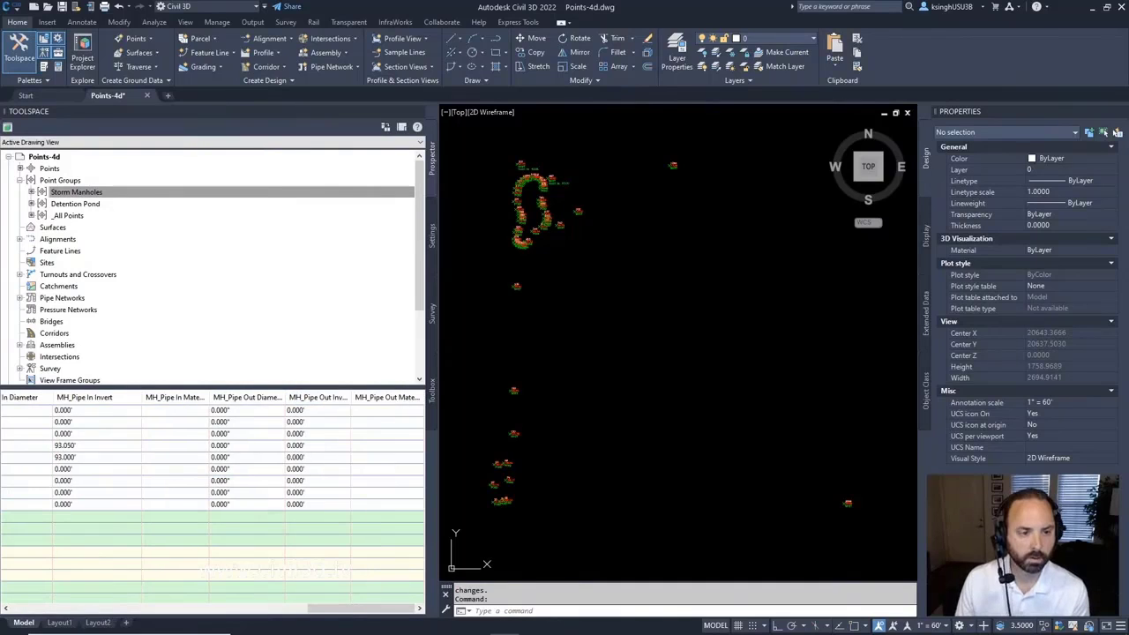
{"action": "left_click", "coordinate": [354, 248]}
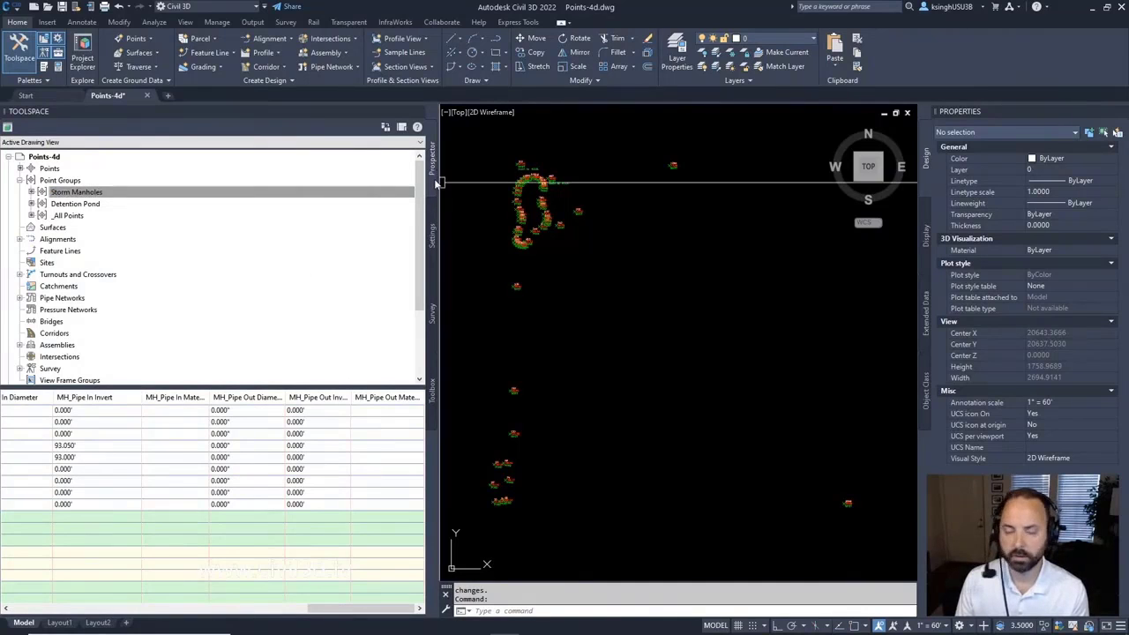
Start a point import from the Points collection's creation tools and choose Manhole Data as the point file format.
{"action": "left_click", "coordinate": [51, 168]}
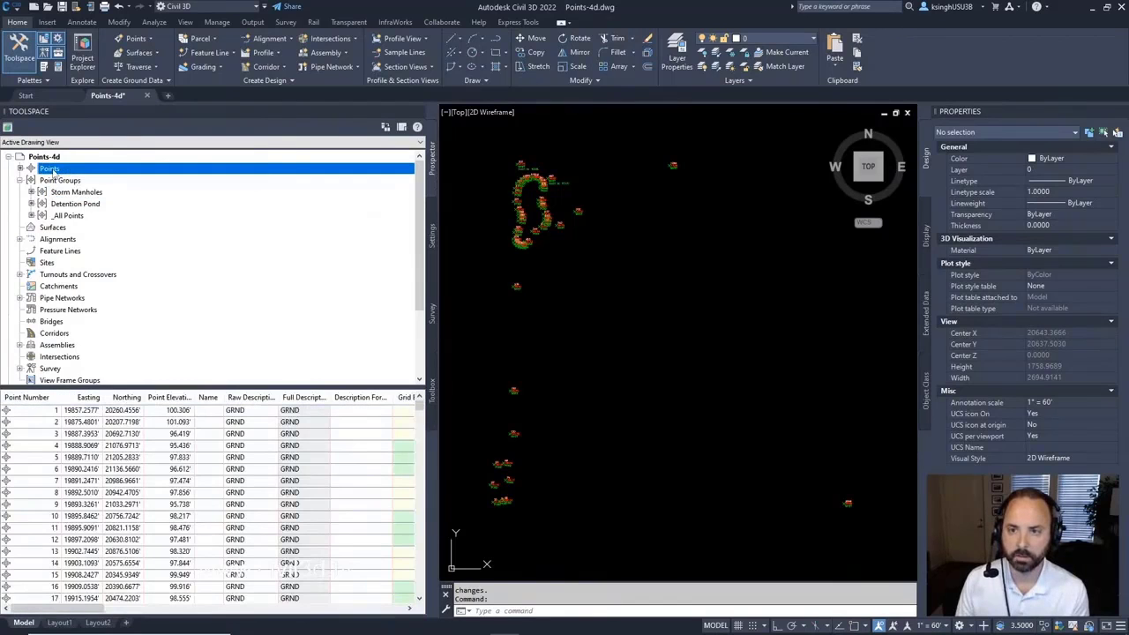
{"action": "right_click", "coordinate": [53, 173]}
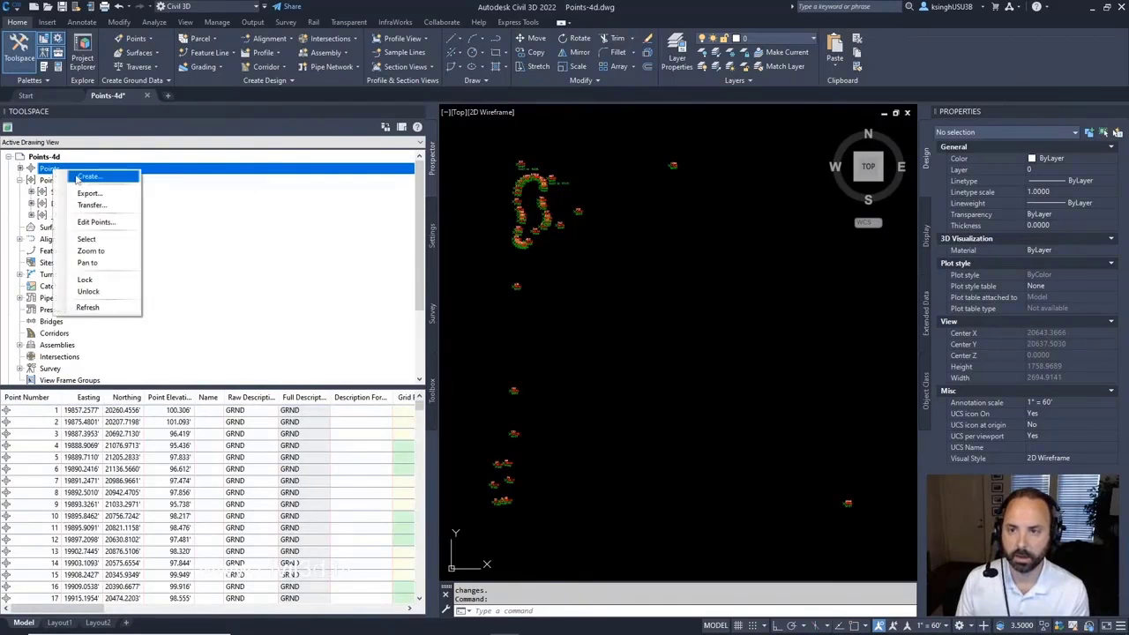
{"action": "left_click", "coordinate": [89, 176]}
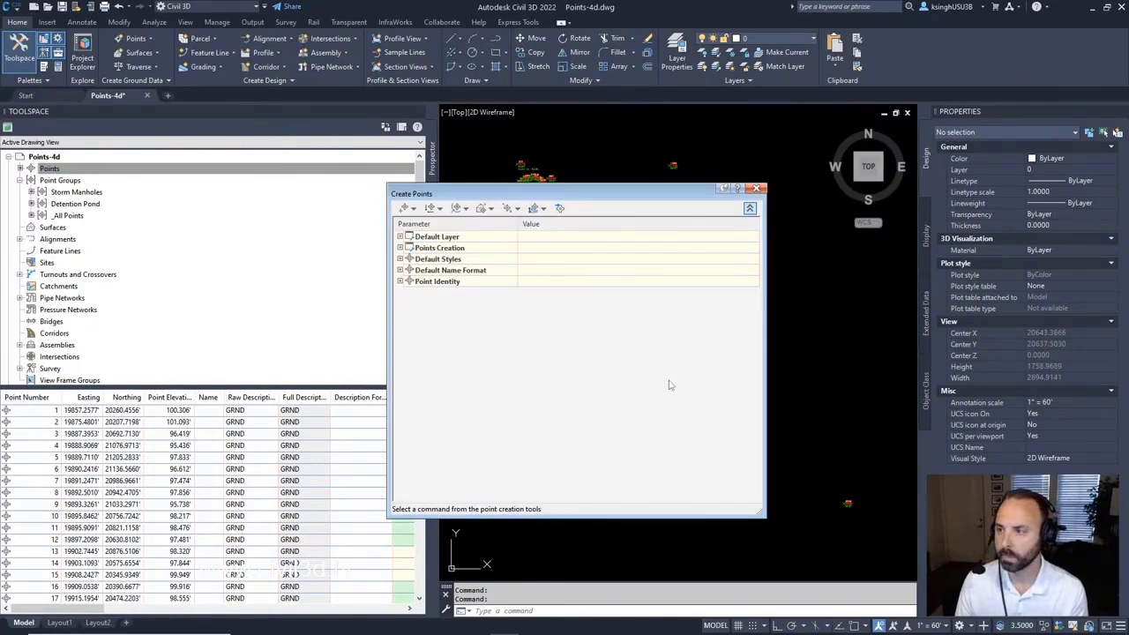
{"action": "left_click", "coordinate": [560, 211]}
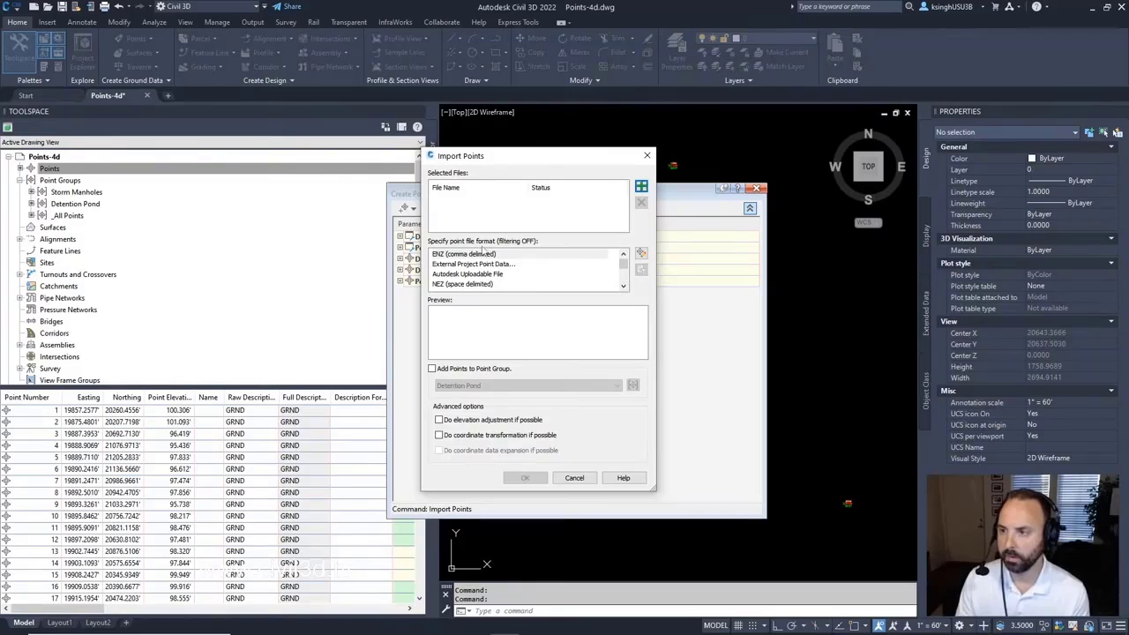
{"action": "left_click", "coordinate": [623, 287]}
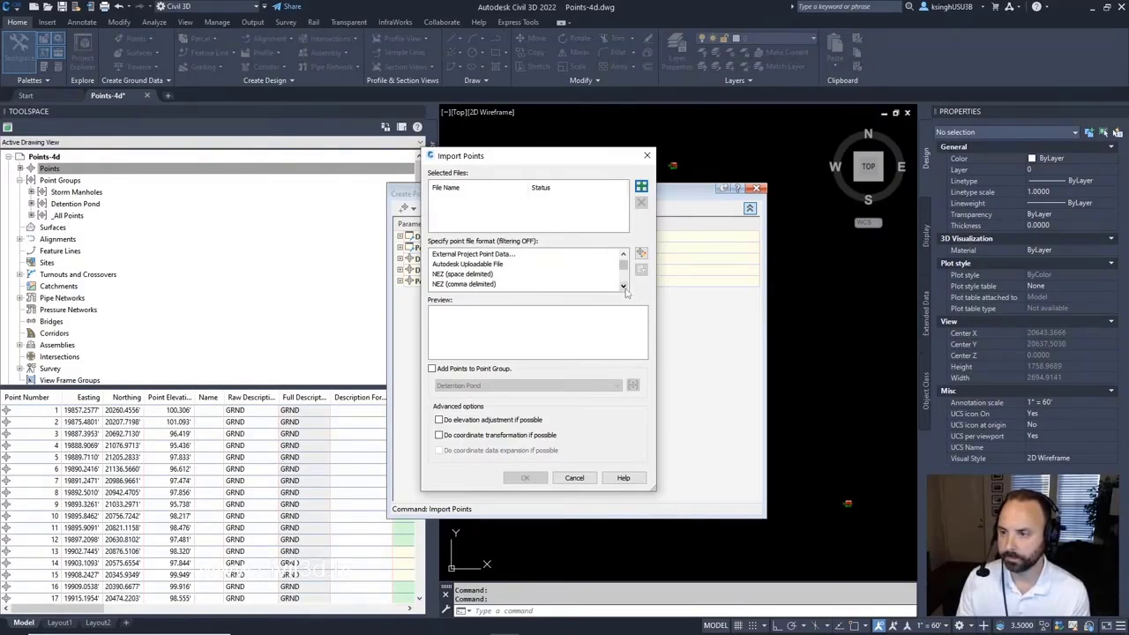
{"action": "left_click", "coordinate": [623, 287]}
{"action": "left_click", "coordinate": [623, 286]}
{"action": "left_click", "coordinate": [623, 287]}
{"action": "left_click", "coordinate": [622, 286]}
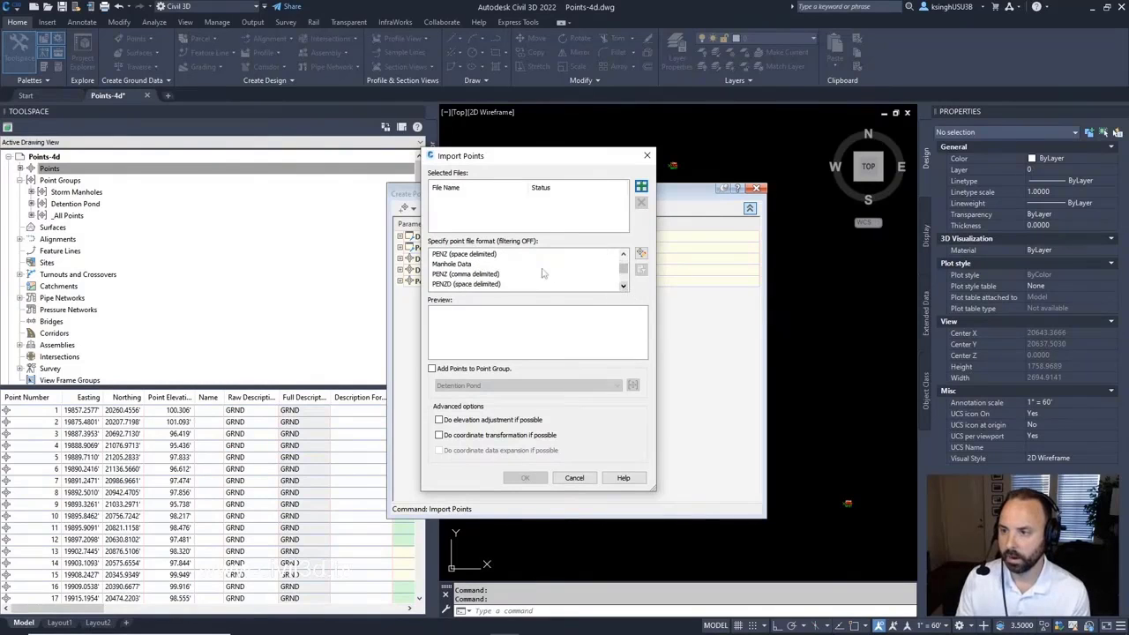
{"action": "left_click", "coordinate": [465, 265]}
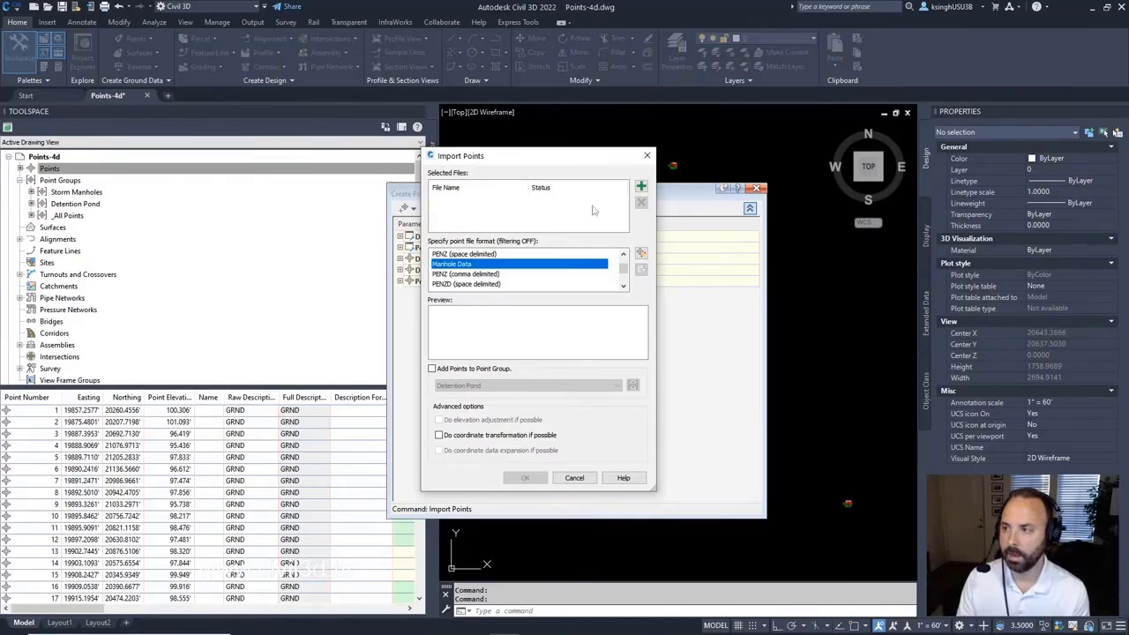
Add manhole_data.txt from the My Civil Tutorials folder as the source file and enlarge the Import Points dialog to show the full preview.
{"action": "left_click", "coordinate": [642, 188]}
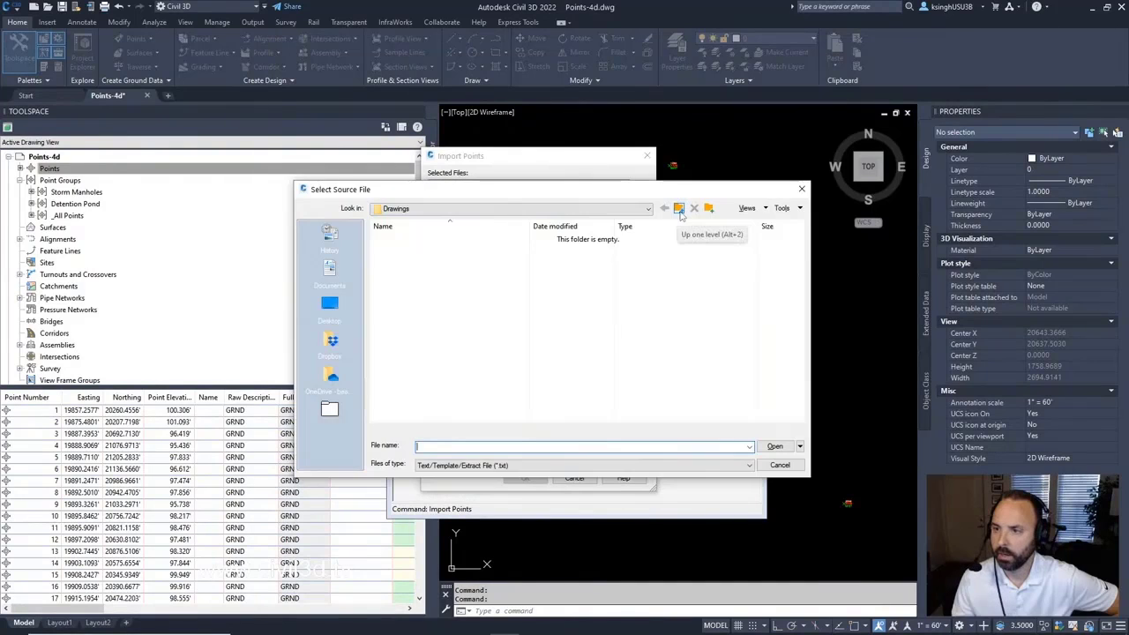
{"action": "left_click", "coordinate": [679, 209]}
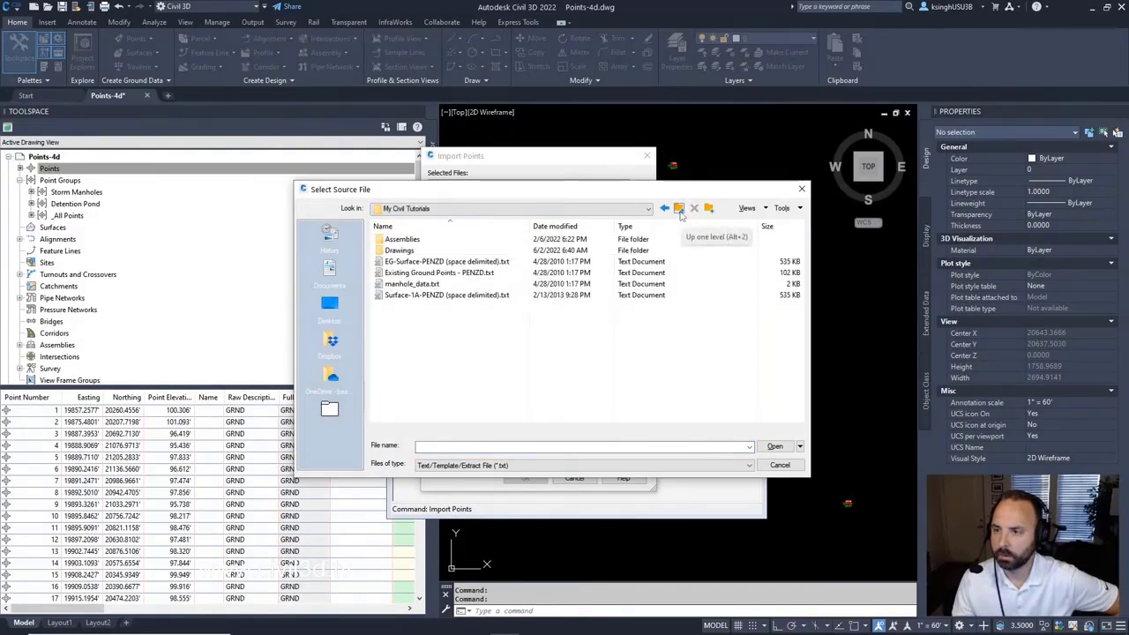
{"action": "left_click", "coordinate": [429, 284]}
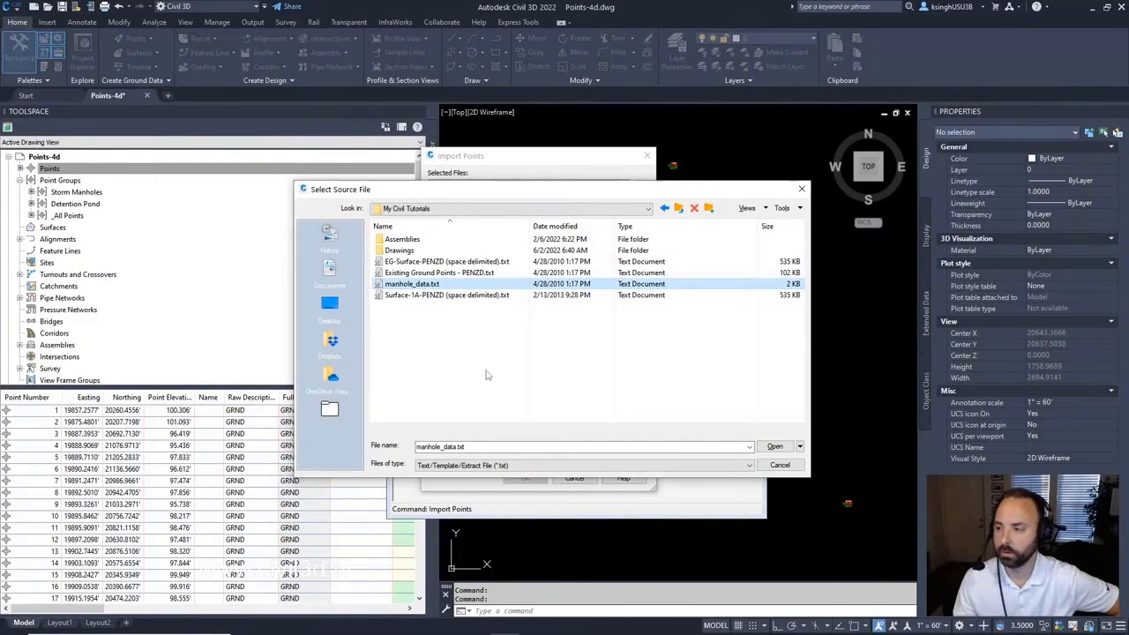
{"action": "left_click", "coordinate": [775, 447]}
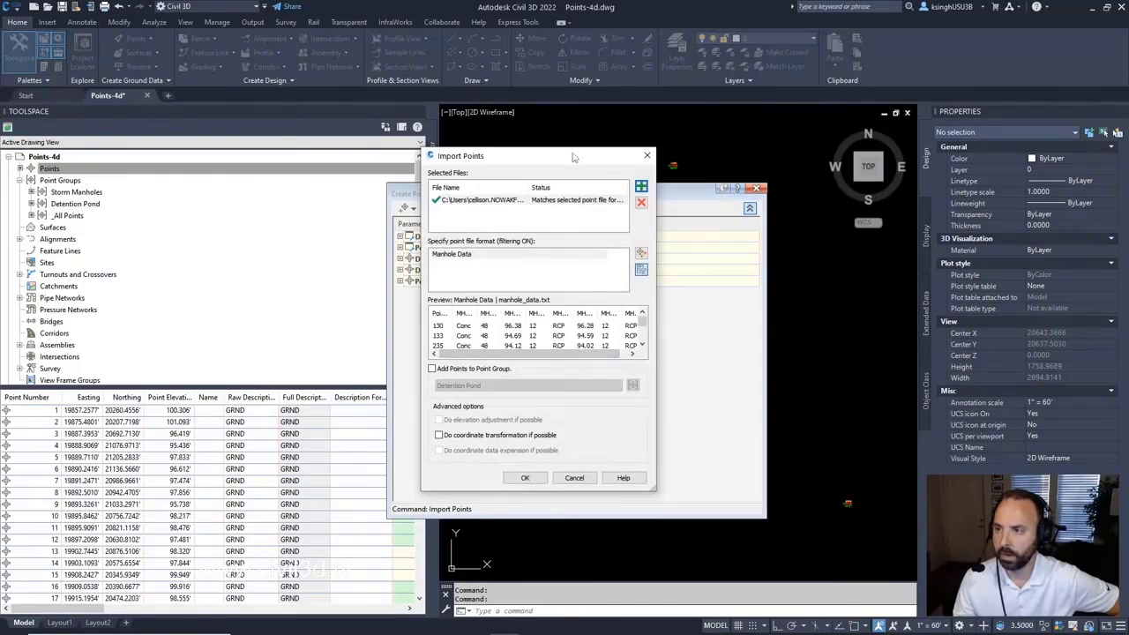
{"action": "left_click_drag", "start_coordinate": [574, 157], "coordinate": [430, 58]}
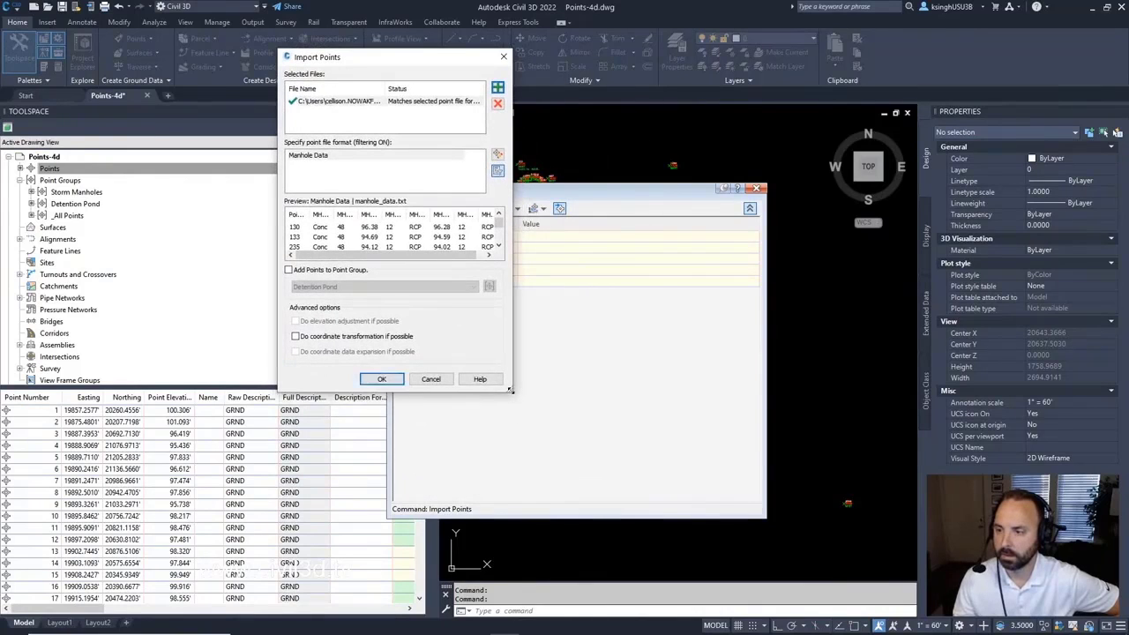
{"action": "left_click_drag", "start_coordinate": [510, 390], "coordinate": [746, 574]}
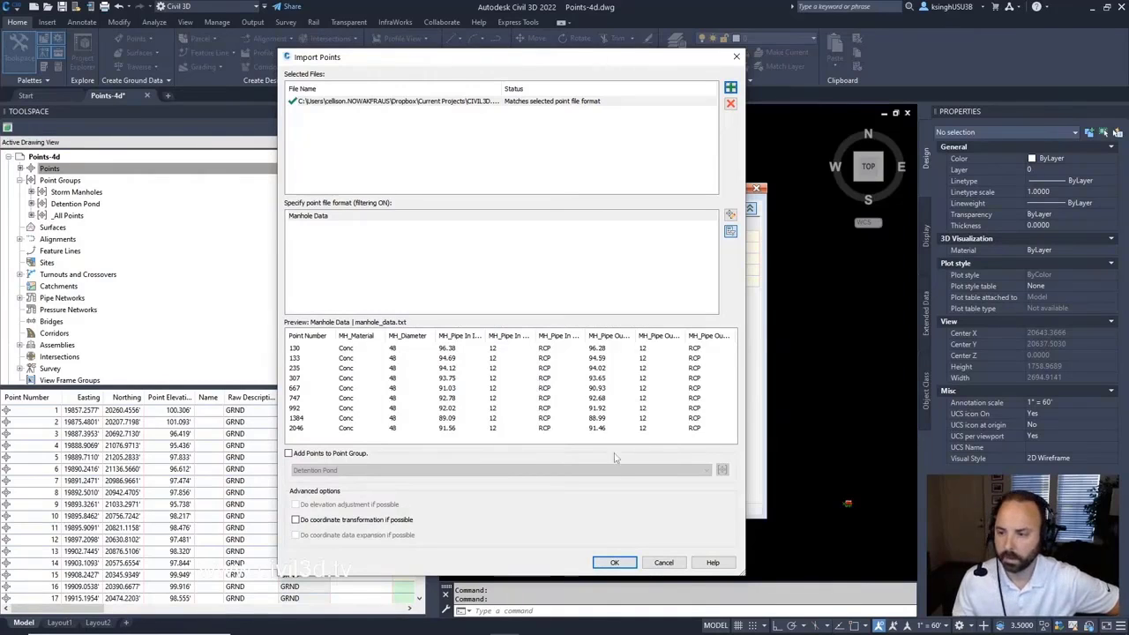
Run the manhole data import, resolving all duplicate point numbers with Merge, and close the Create Points tools.
{"action": "left_click", "coordinate": [621, 566]}
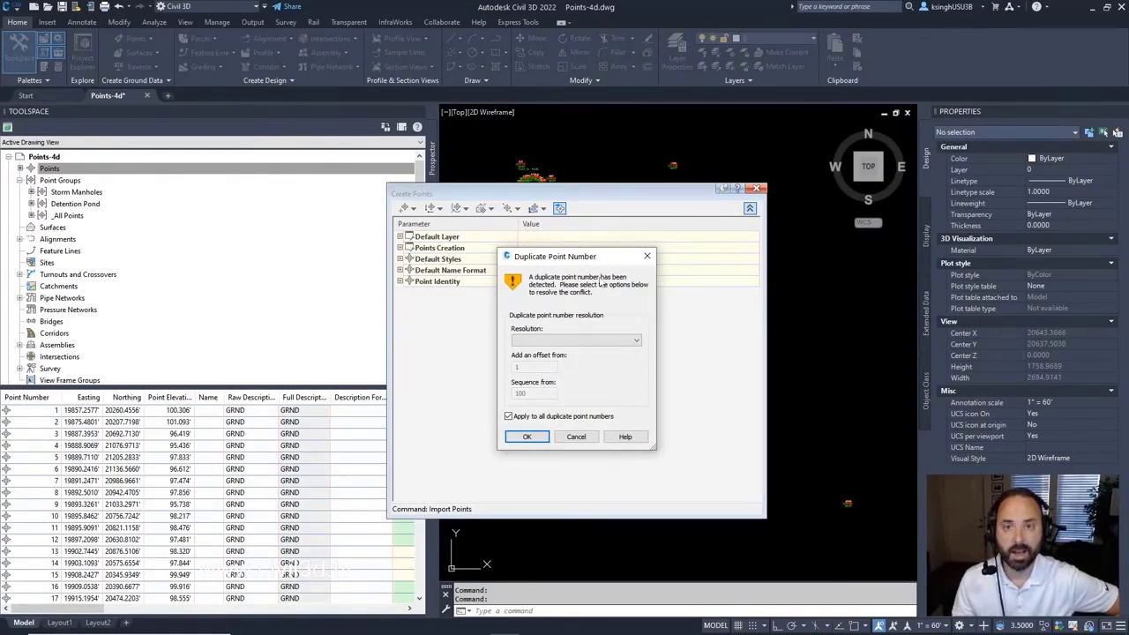
{"action": "left_click", "coordinate": [636, 343]}
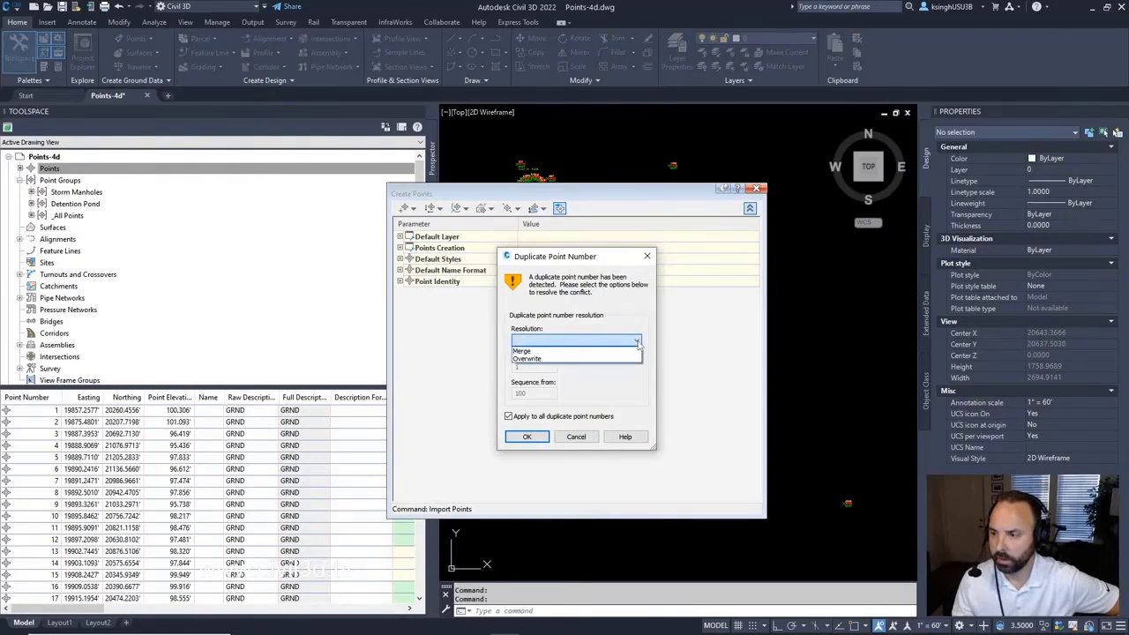
{"action": "left_click", "coordinate": [552, 353]}
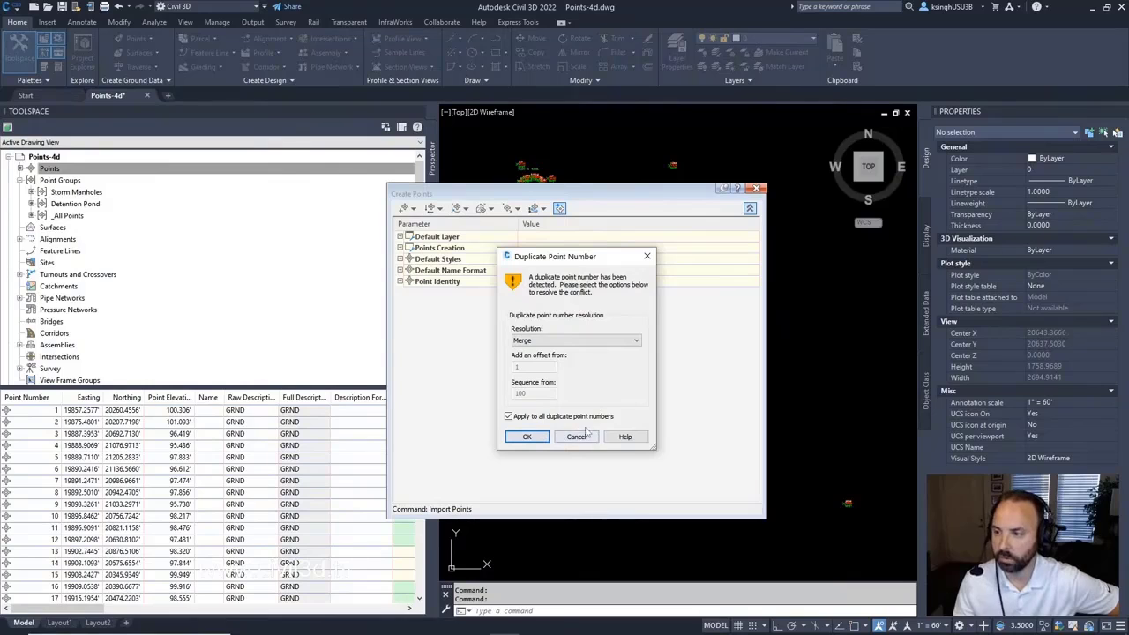
{"action": "left_click", "coordinate": [530, 437]}
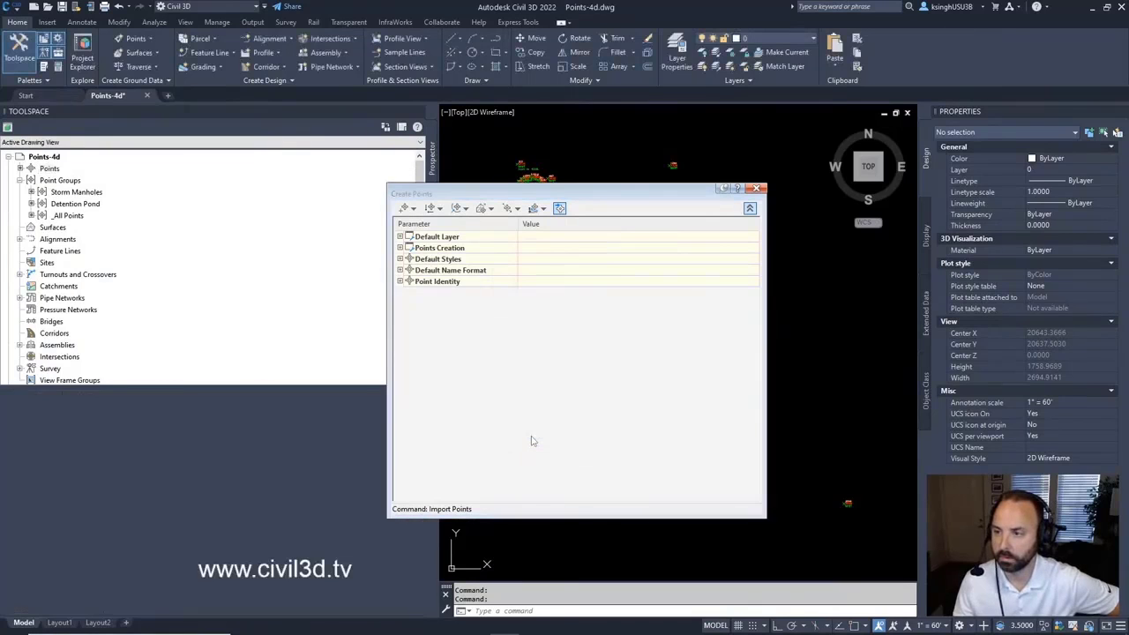
{"action": "left_click_drag", "start_coordinate": [614, 194], "coordinate": [735, 231]}
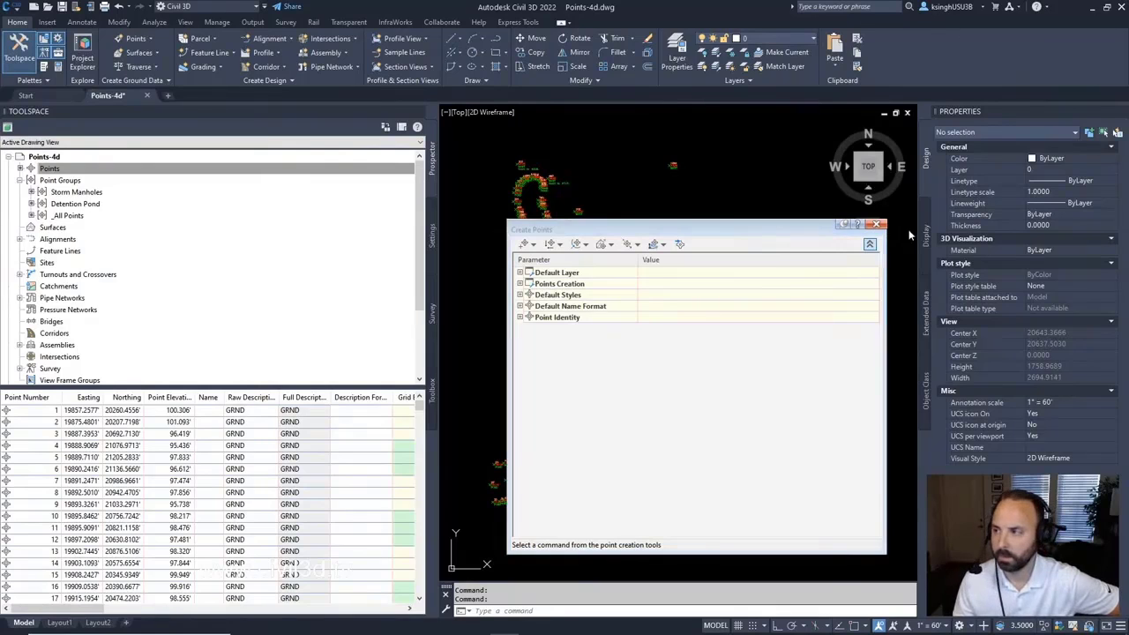
{"action": "left_click", "coordinate": [876, 226]}
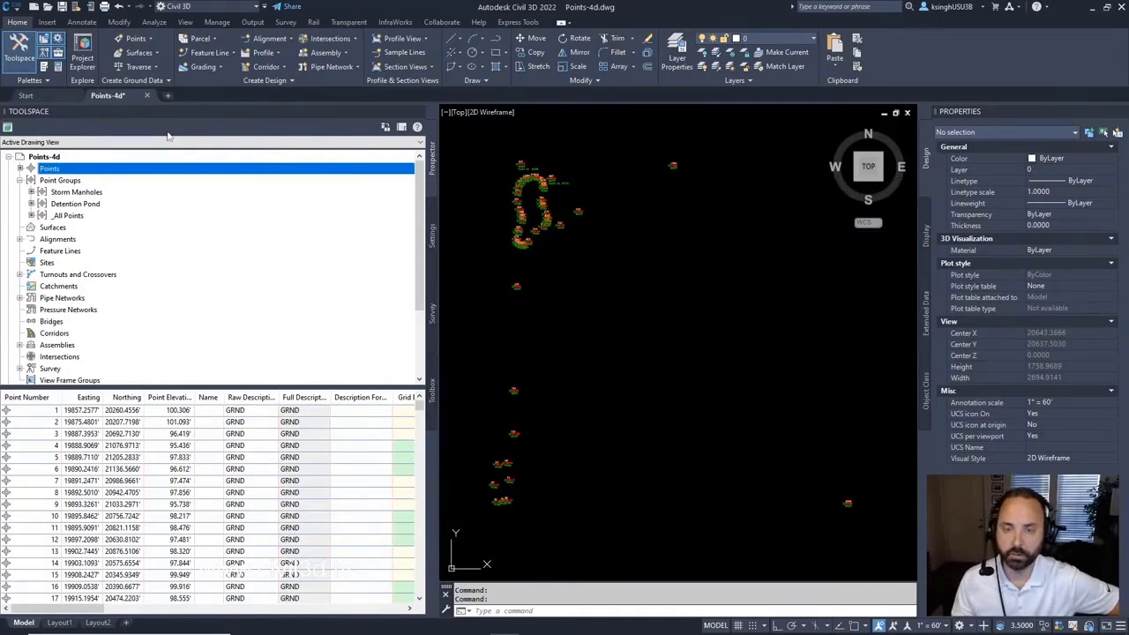
Examine the imported MH_ values of the Storm Manholes points, widening the MH_Material, MH_Diameter, MH_Pipe In Material and MH_Pipe In Invert columns.
{"action": "left_click", "coordinate": [89, 192]}
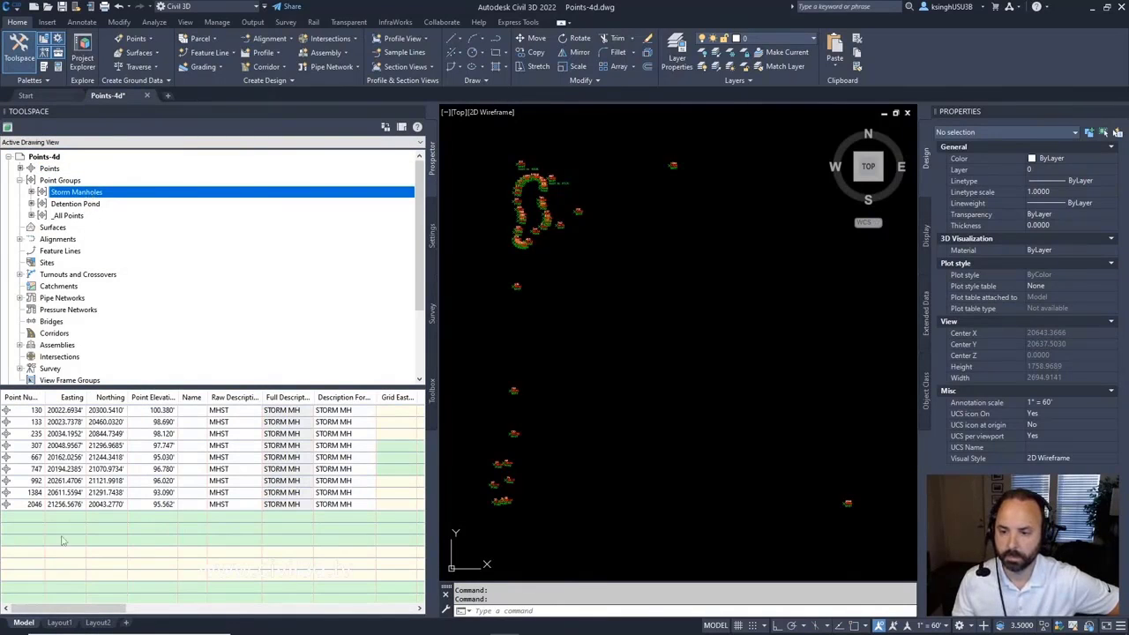
{"action": "left_click_drag", "start_coordinate": [82, 608], "coordinate": [329, 621]}
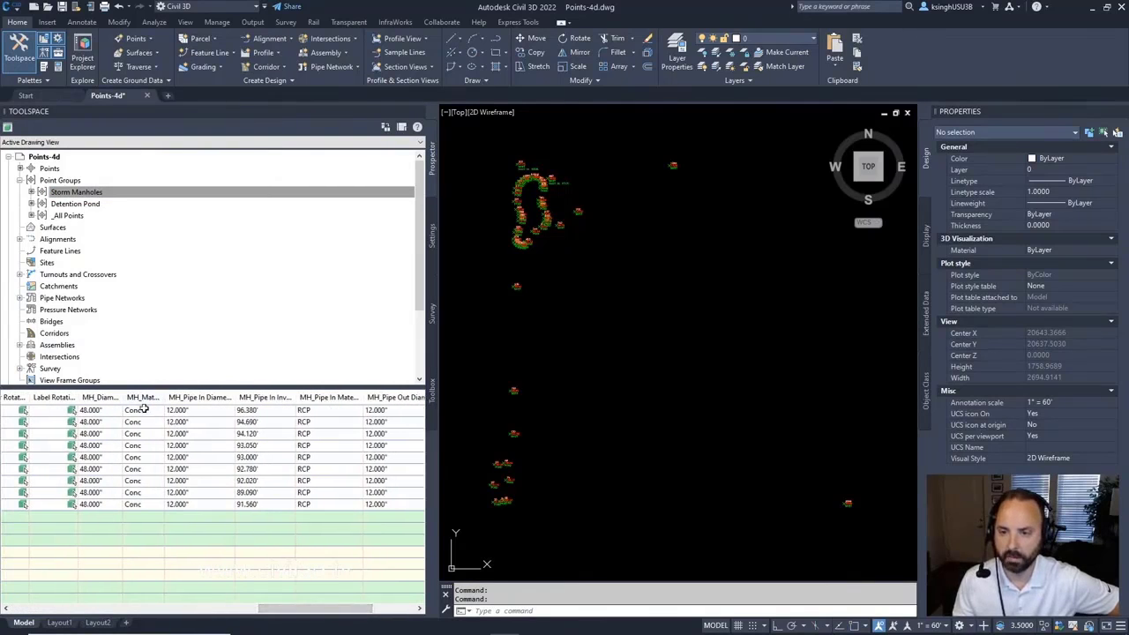
{"action": "left_click_drag", "start_coordinate": [165, 397], "coordinate": [231, 397]}
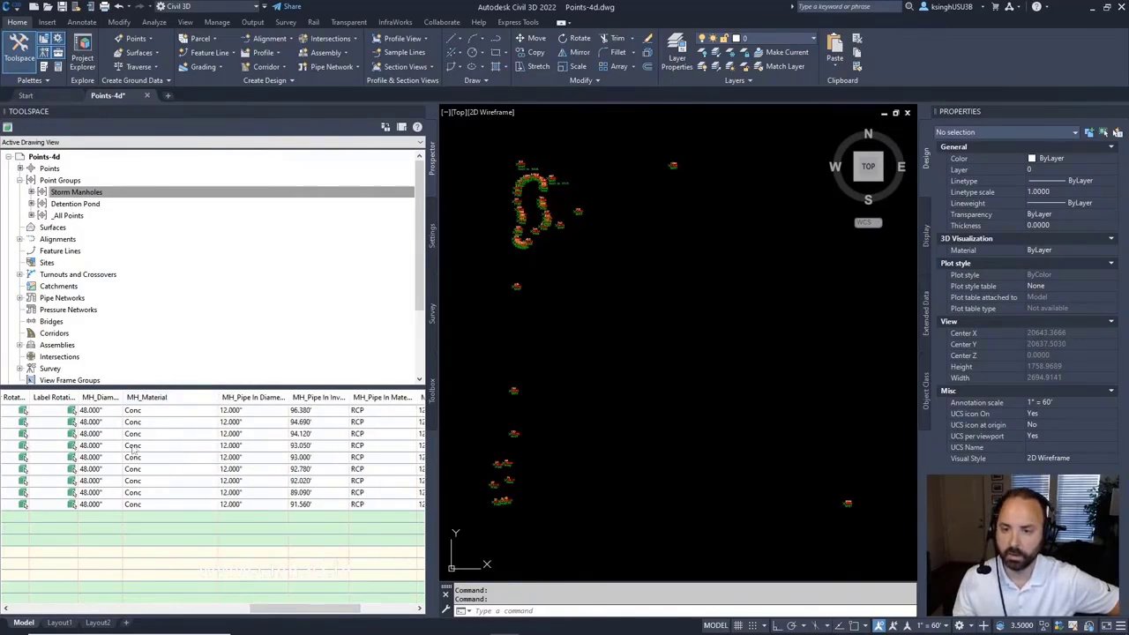
{"action": "left_click_drag", "start_coordinate": [127, 393], "coordinate": [162, 397]}
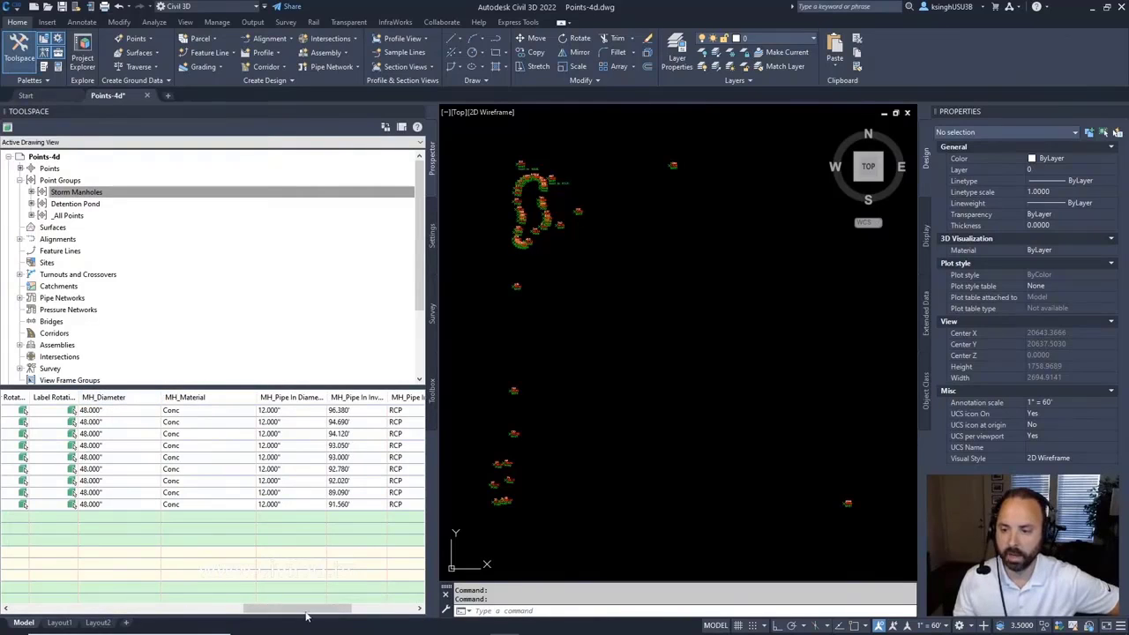
{"action": "left_click_drag", "start_coordinate": [296, 615], "coordinate": [345, 611]}
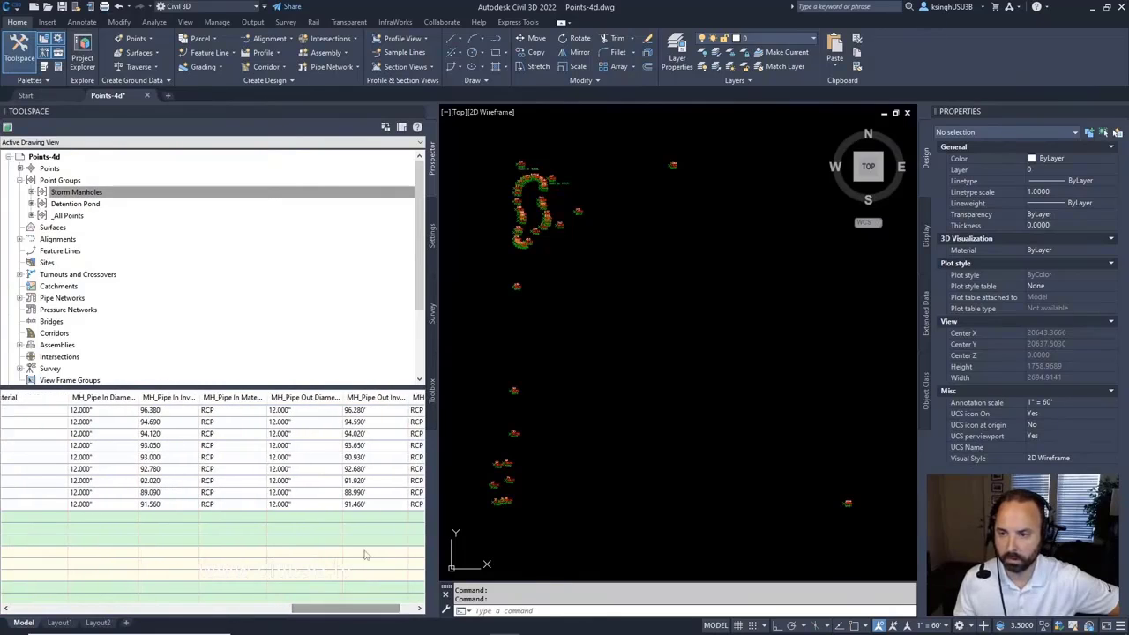
{"action": "left_click_drag", "start_coordinate": [268, 397], "coordinate": [289, 391]}
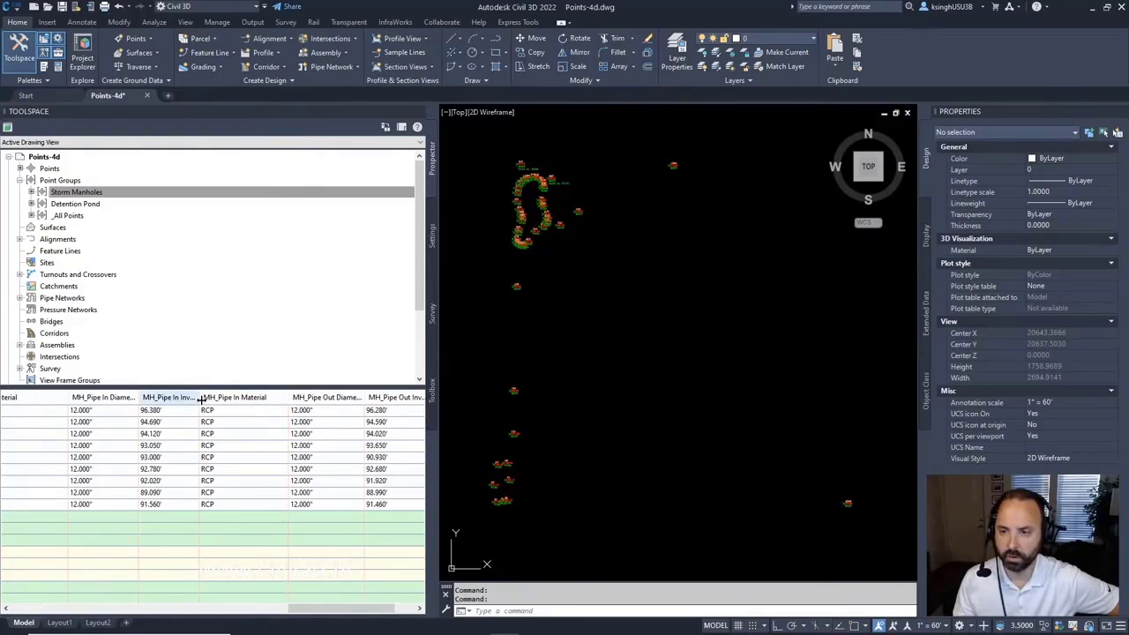
{"action": "left_click_drag", "start_coordinate": [201, 397], "coordinate": [241, 398]}
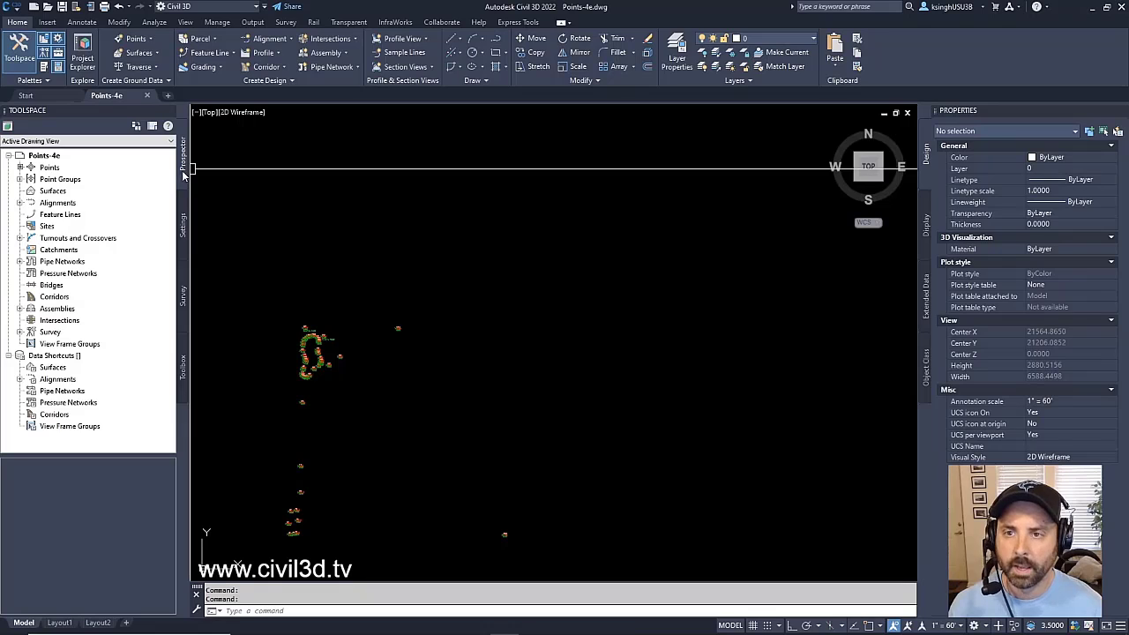
Create a new point group named Storm Manholes - Invert In.
{"action": "left_click", "coordinate": [60, 180]}
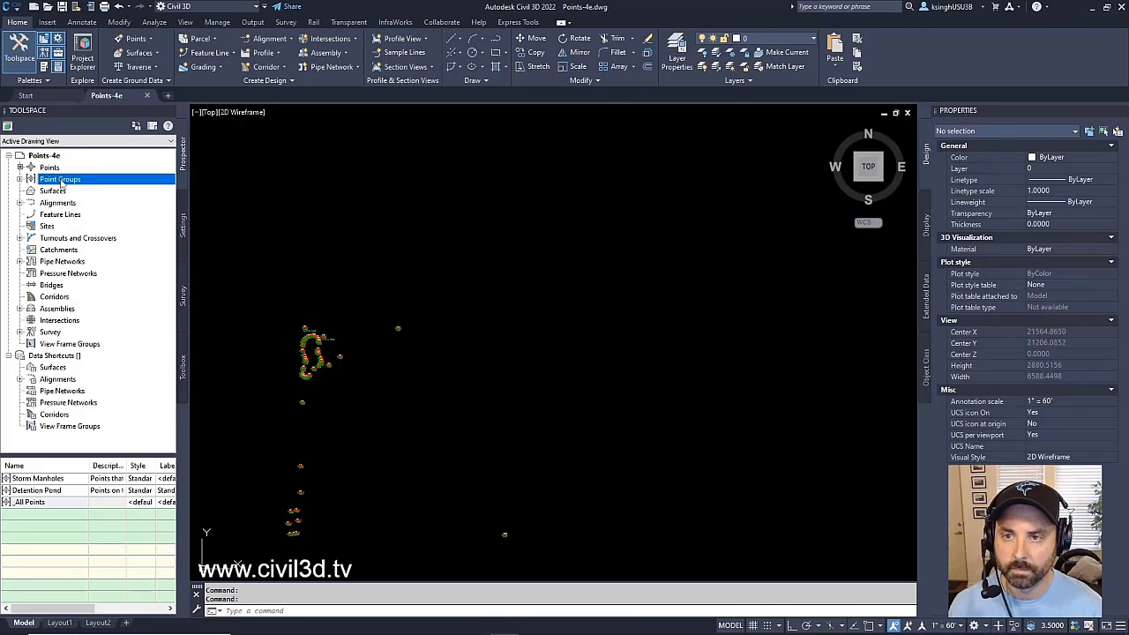
{"action": "right_click", "coordinate": [62, 182]}
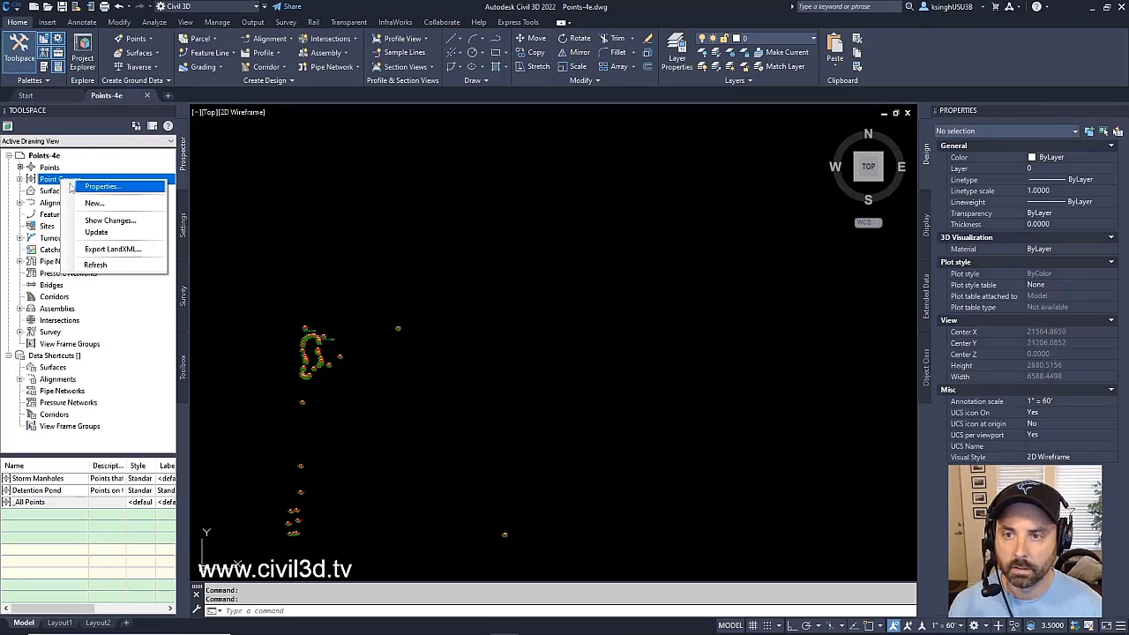
{"action": "left_click", "coordinate": [113, 205]}
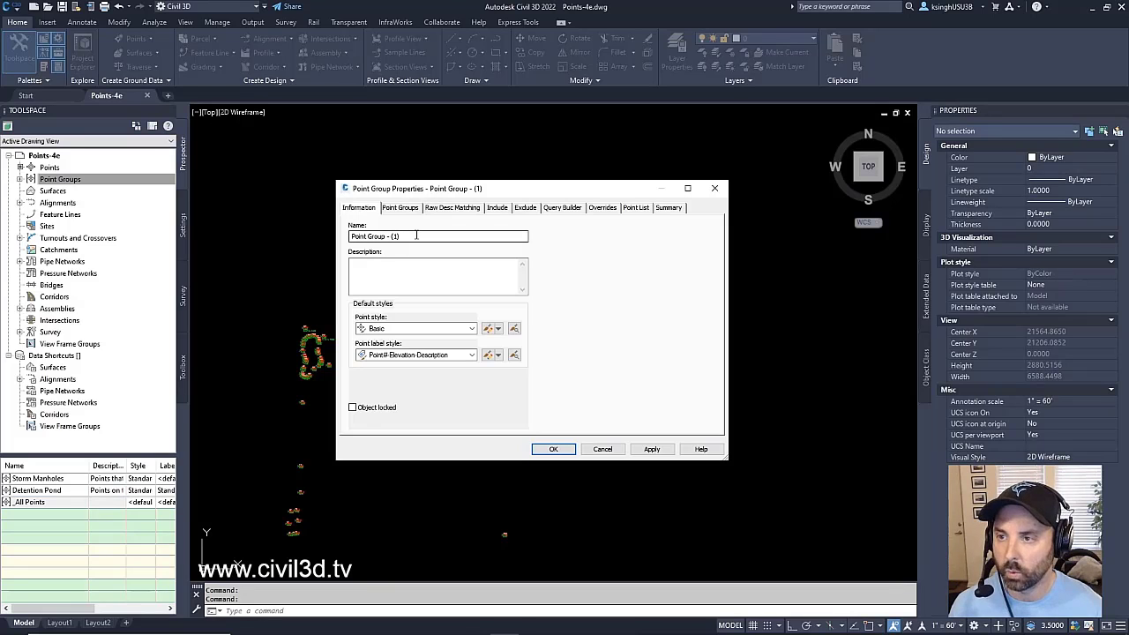
{"action": "left_click_drag", "start_coordinate": [416, 237], "coordinate": [352, 237]}
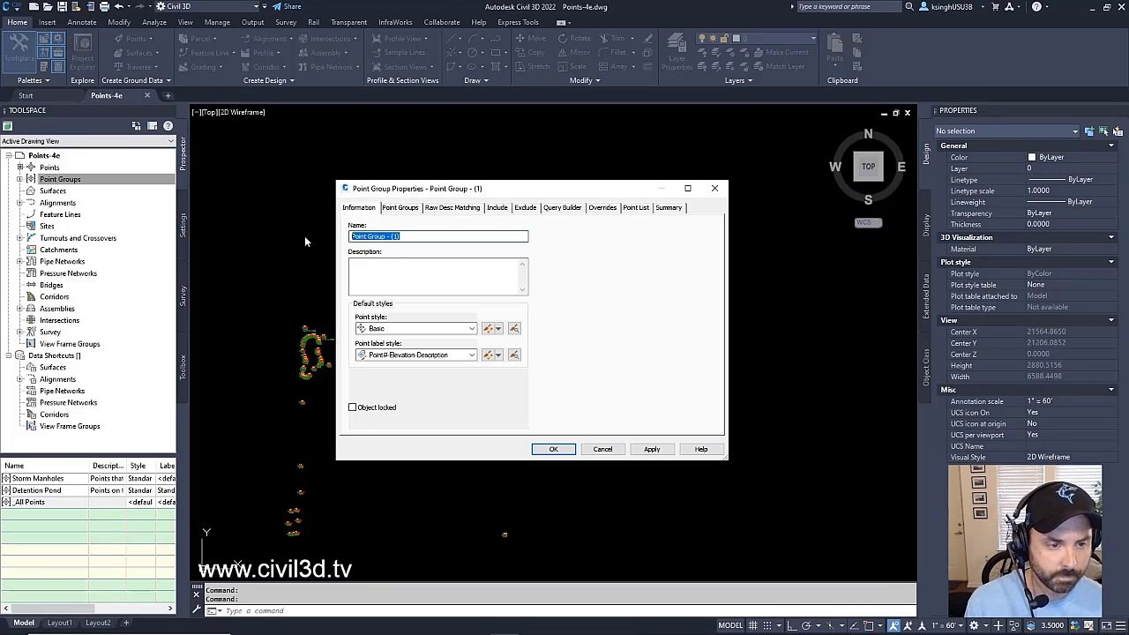
{"action": "type", "text": "Storm Manholes - Invert In"}
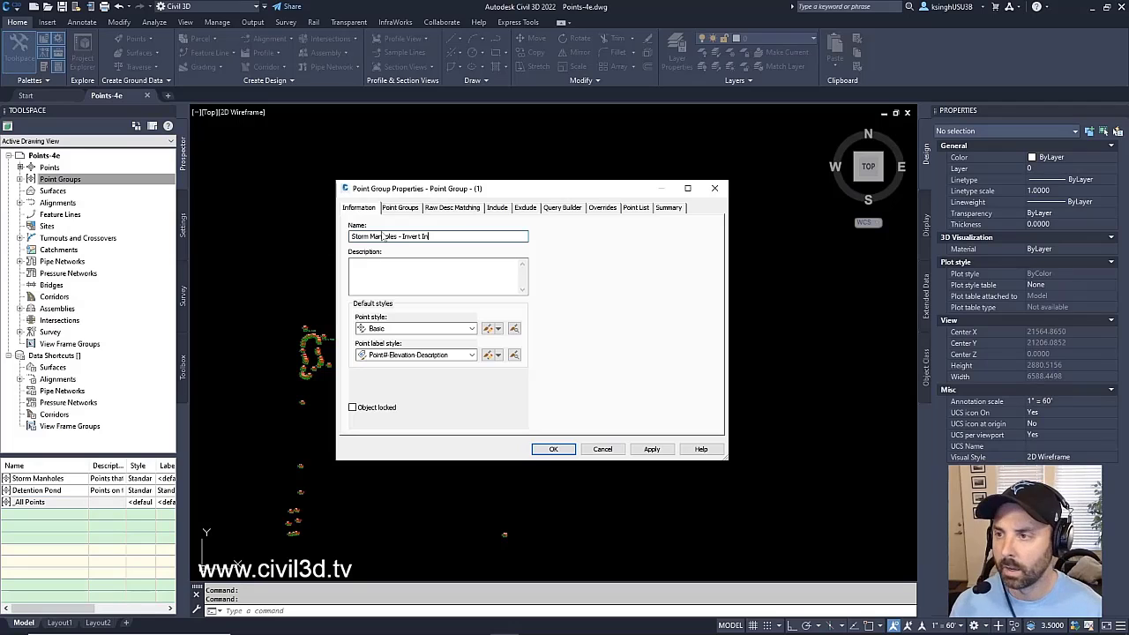
Enable query modification for the new point group and insert a query row using the MH_Pipe In Invert property.
{"action": "left_click", "coordinate": [565, 208]}
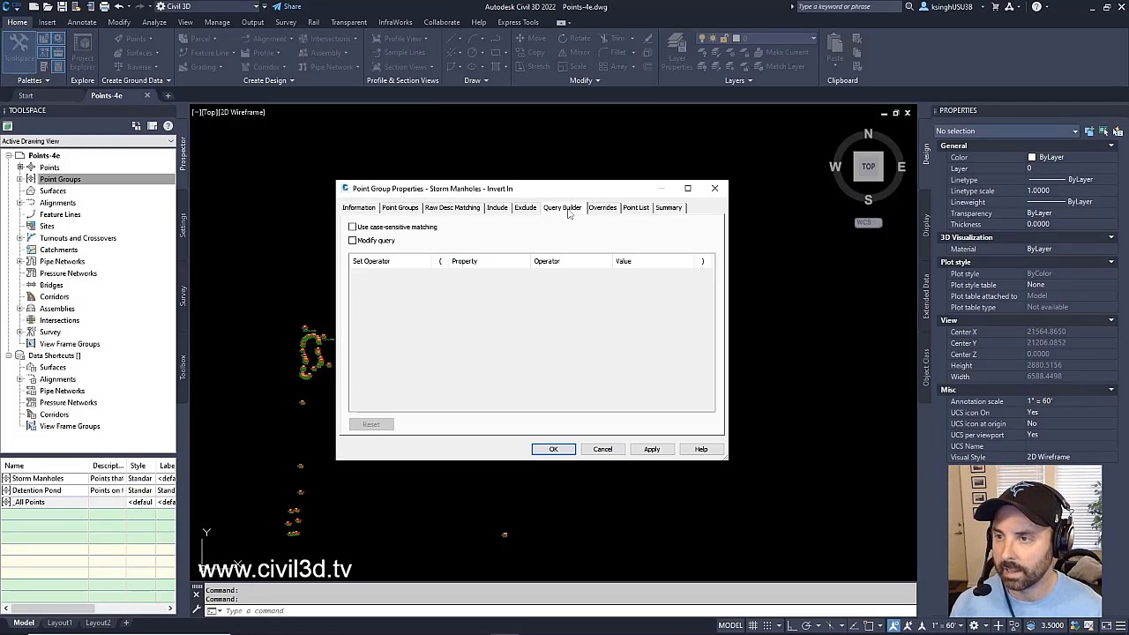
{"action": "left_click", "coordinate": [353, 241]}
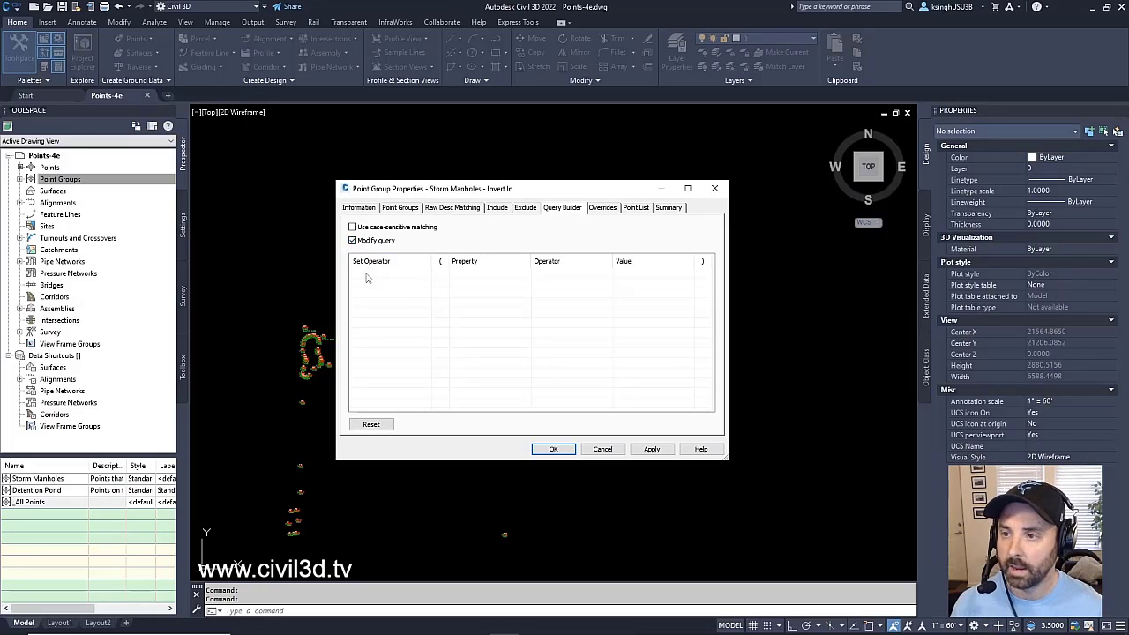
{"action": "right_click", "coordinate": [368, 279]}
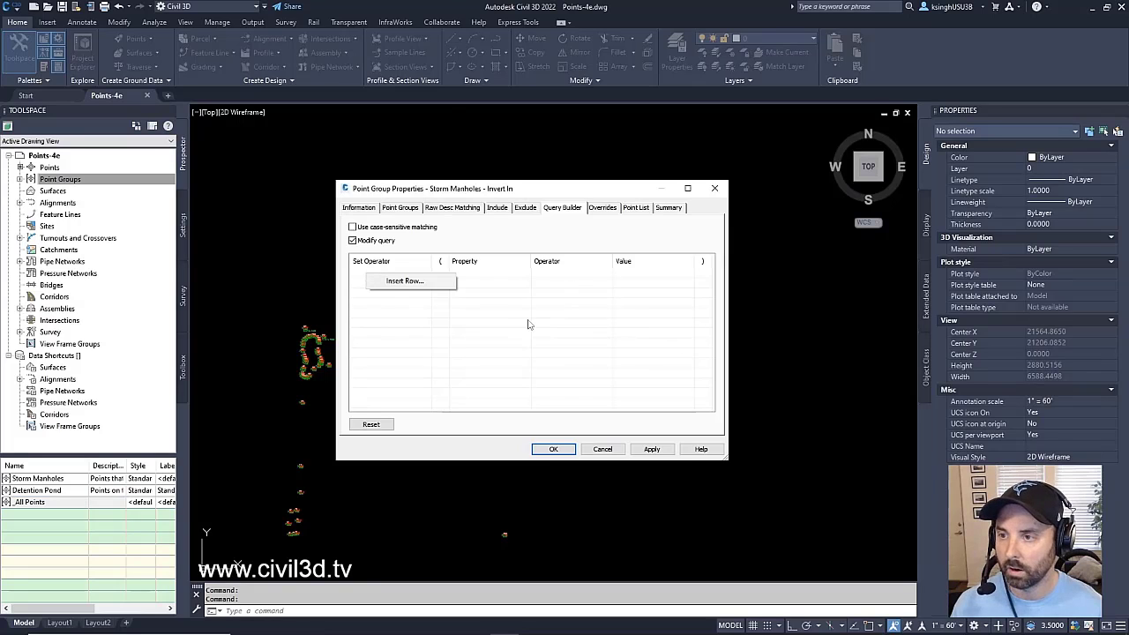
{"action": "left_click", "coordinate": [405, 282]}
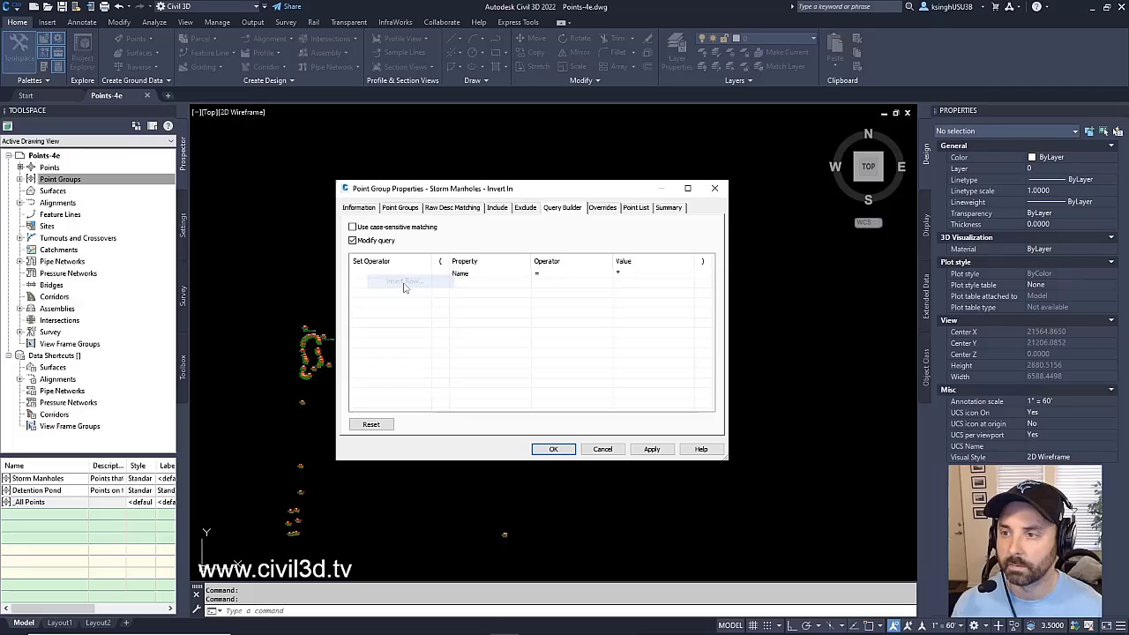
{"action": "left_click", "coordinate": [468, 277]}
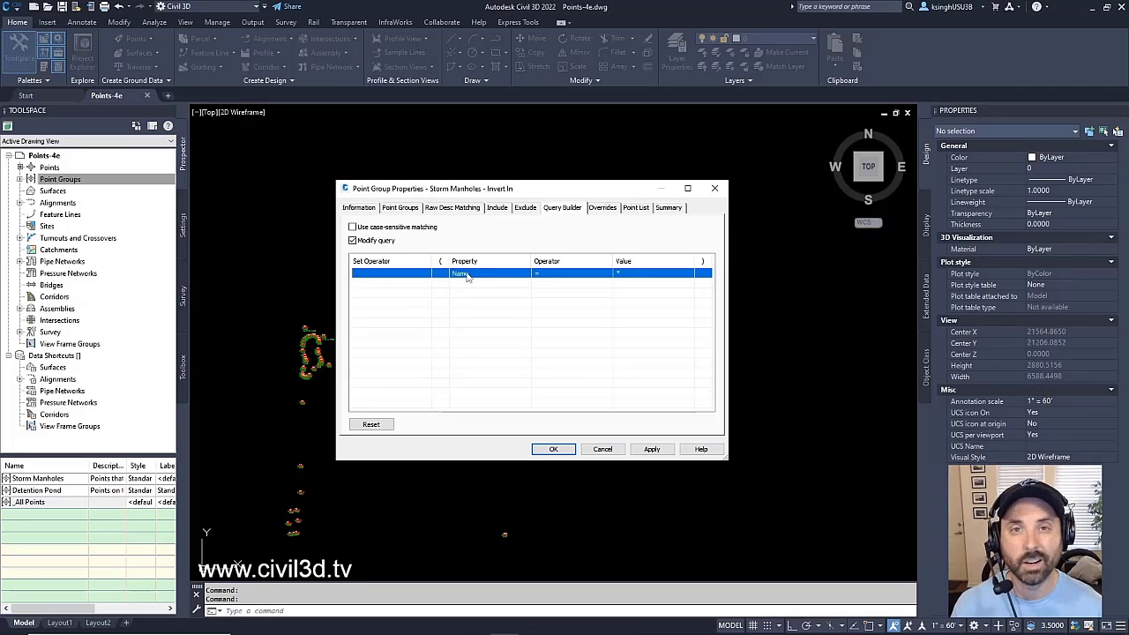
{"action": "left_click", "coordinate": [467, 276]}
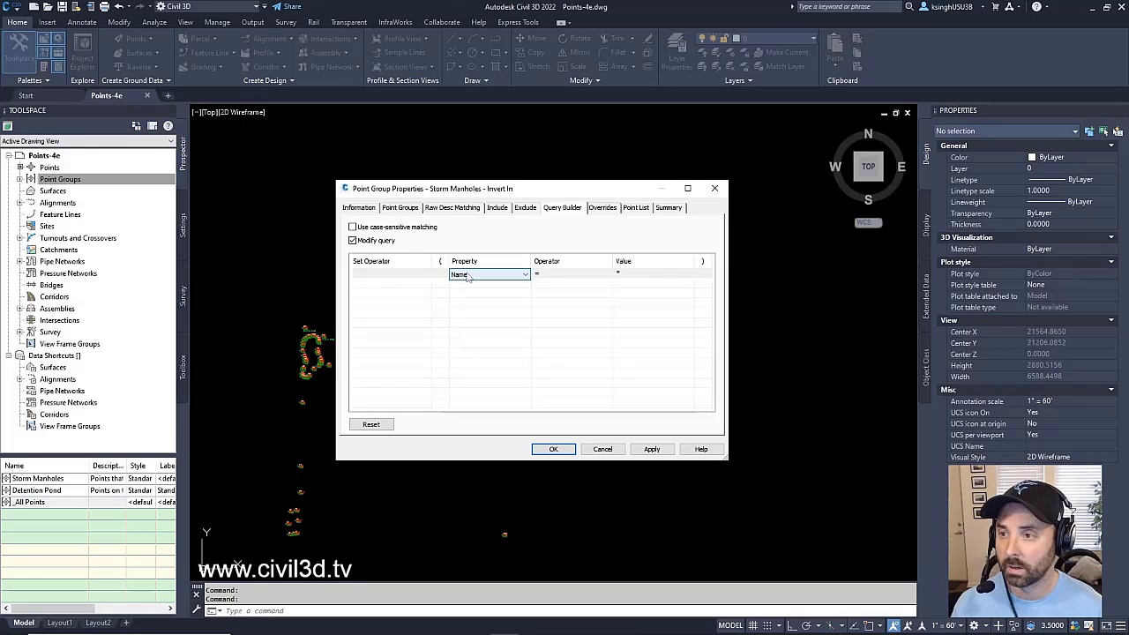
{"action": "left_click", "coordinate": [525, 275]}
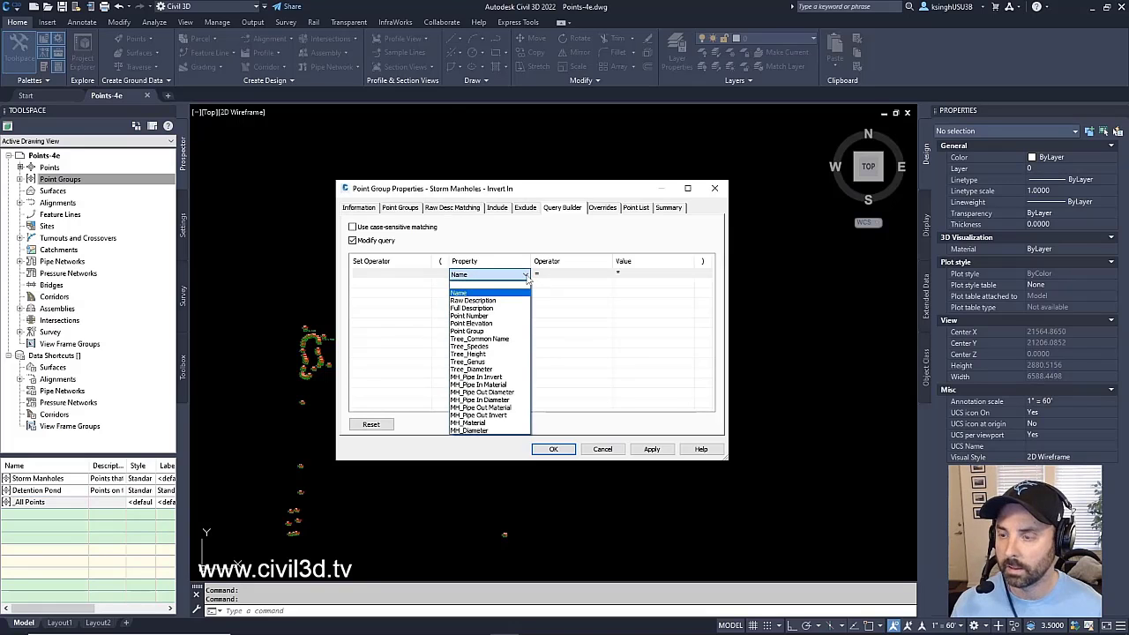
{"action": "left_click", "coordinate": [500, 377]}
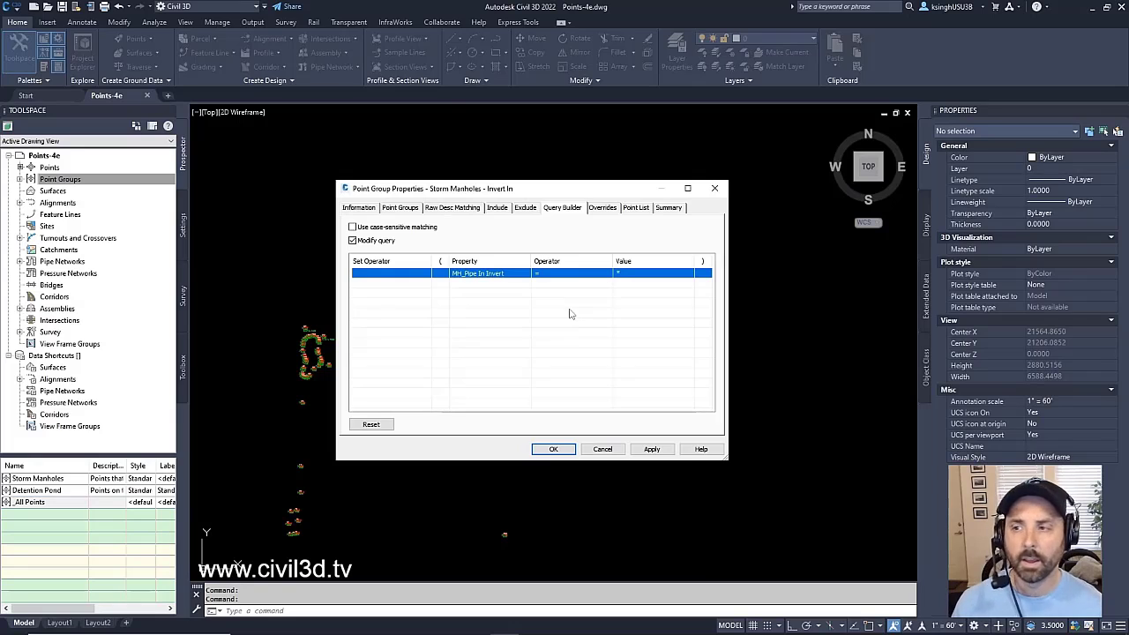
Set the MH_Pipe In Invert query condition to less than 93 and apply it to the point group.
{"action": "left_click", "coordinate": [547, 275]}
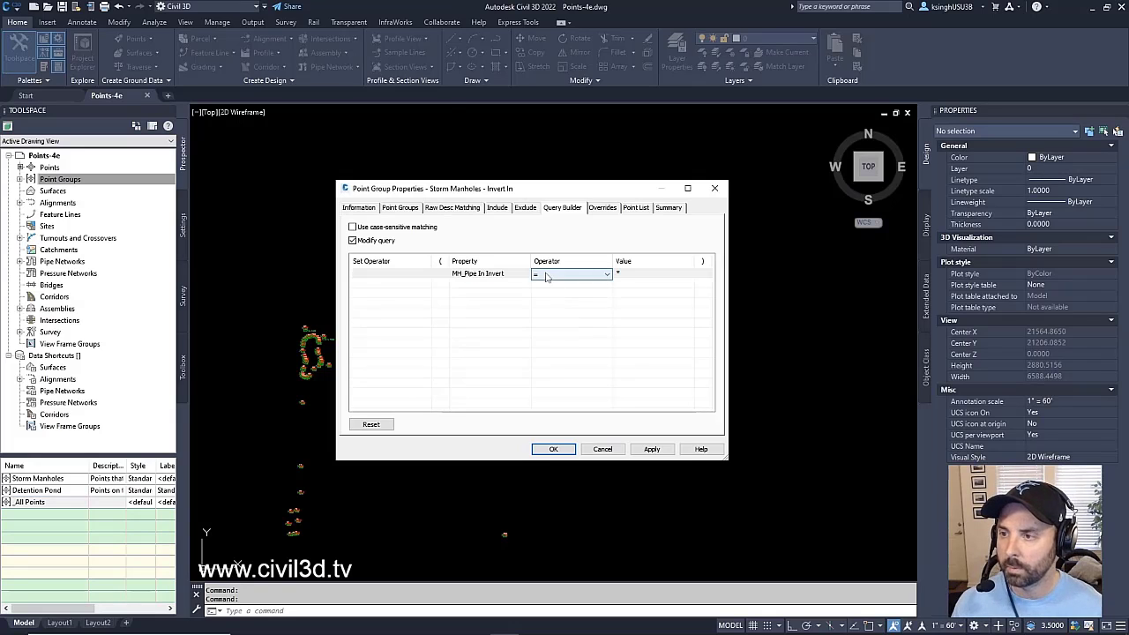
{"action": "left_click", "coordinate": [547, 275]}
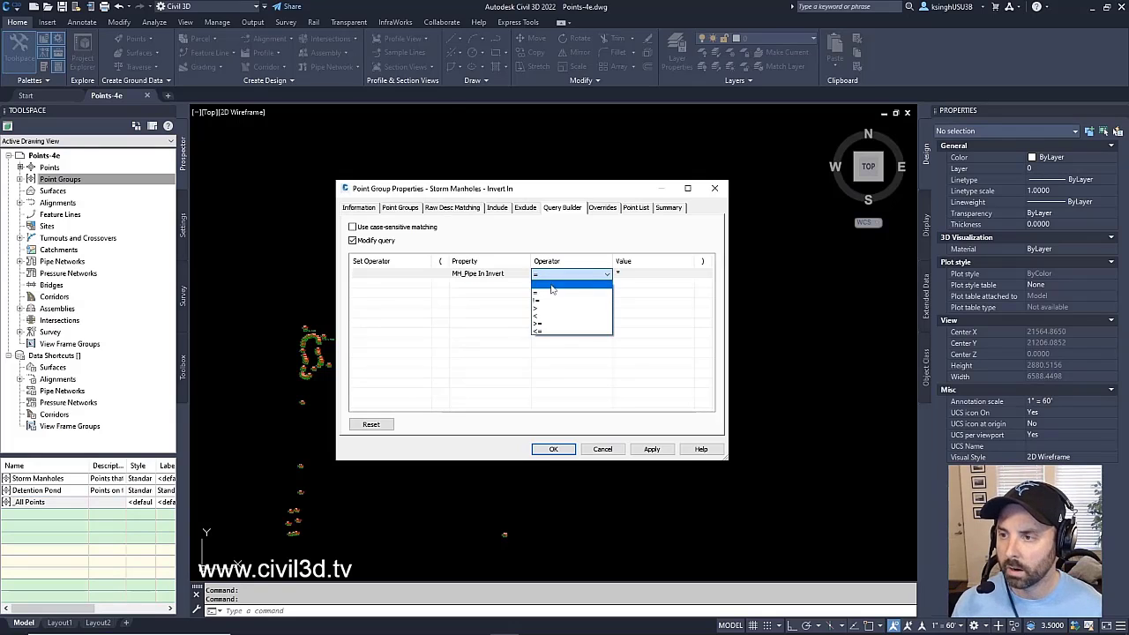
{"action": "left_click", "coordinate": [539, 315]}
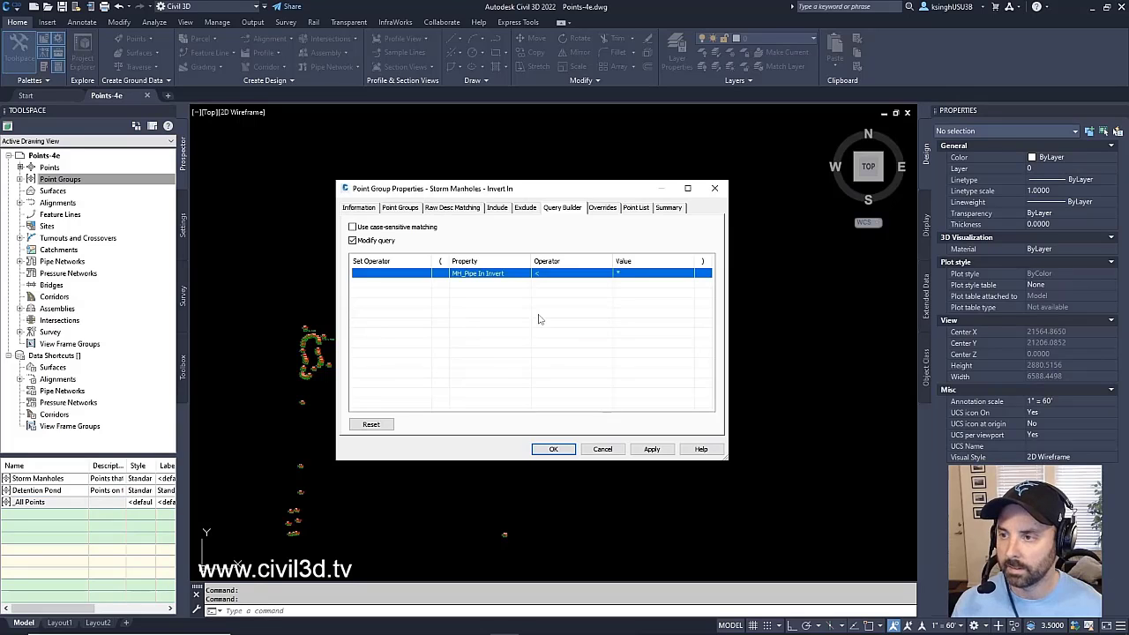
{"action": "left_click", "coordinate": [636, 272]}
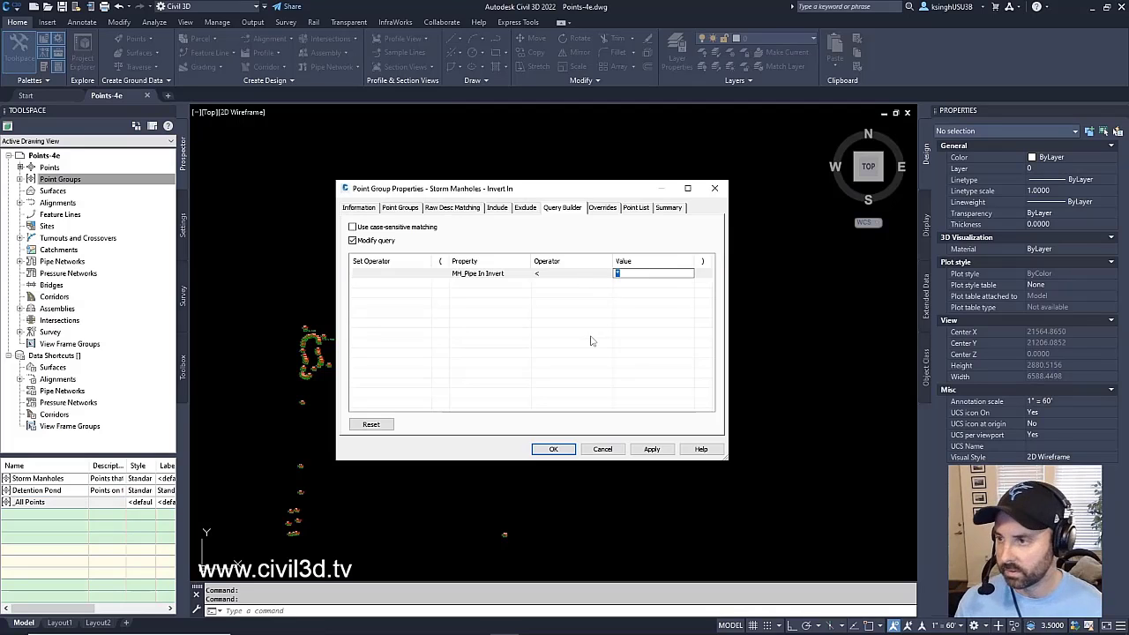
{"action": "type", "text": "93"}
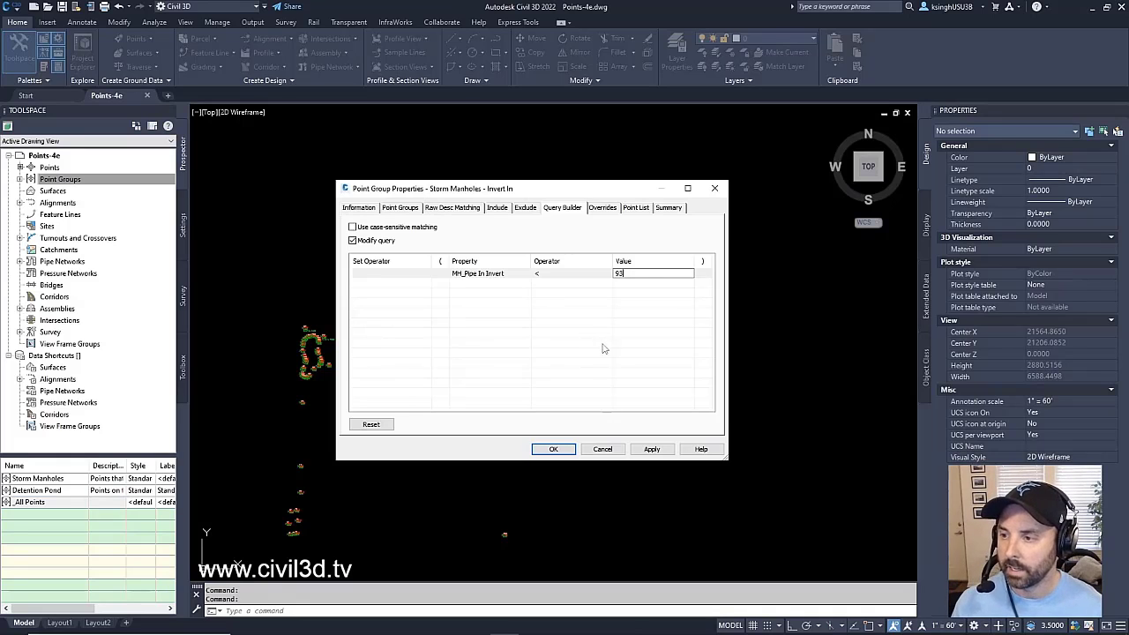
{"action": "left_click", "coordinate": [653, 449]}
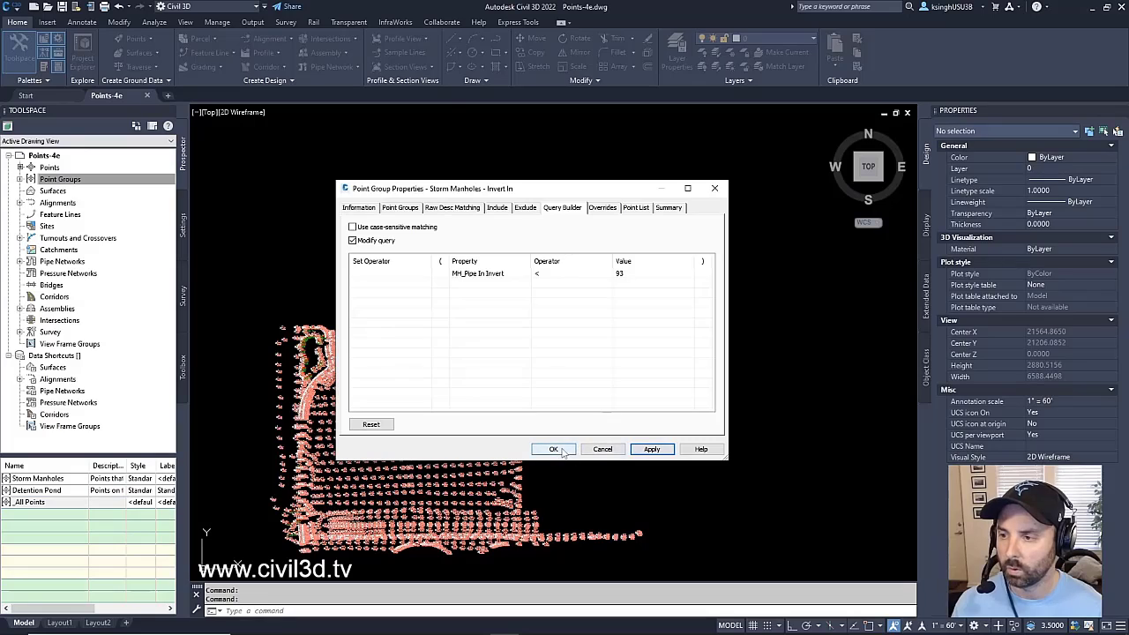
{"action": "left_click", "coordinate": [555, 449]}
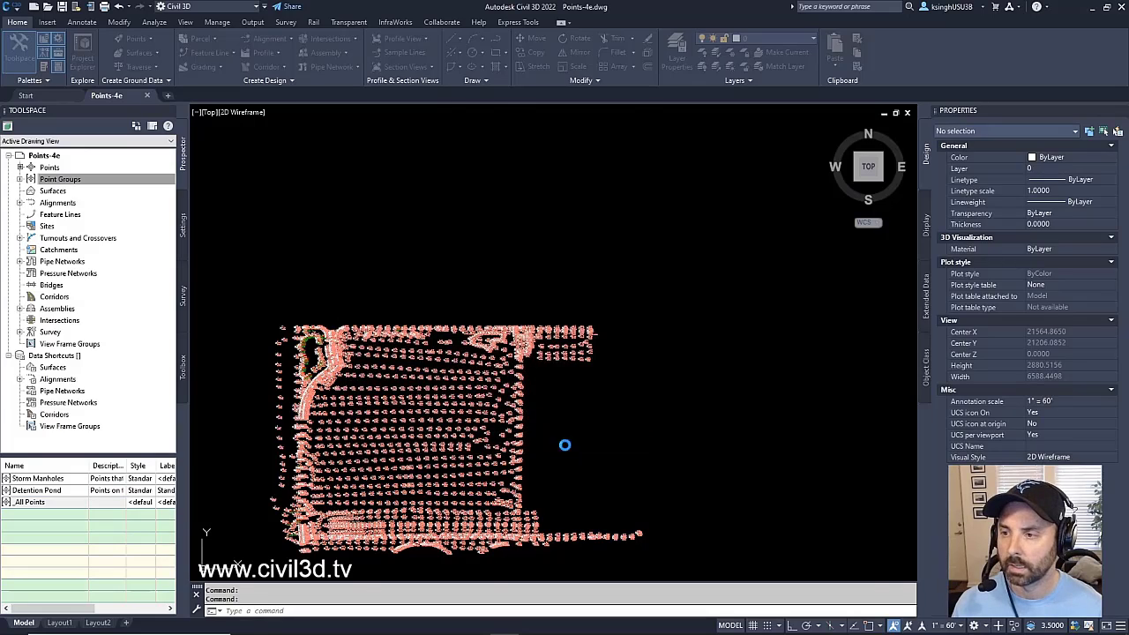
{"action": "scroll", "coordinate": [569, 437], "scroll_direction": "up", "scroll_amount": 12}
{"action": "scroll", "coordinate": [596, 411], "scroll_direction": "down", "scroll_amount": 8}
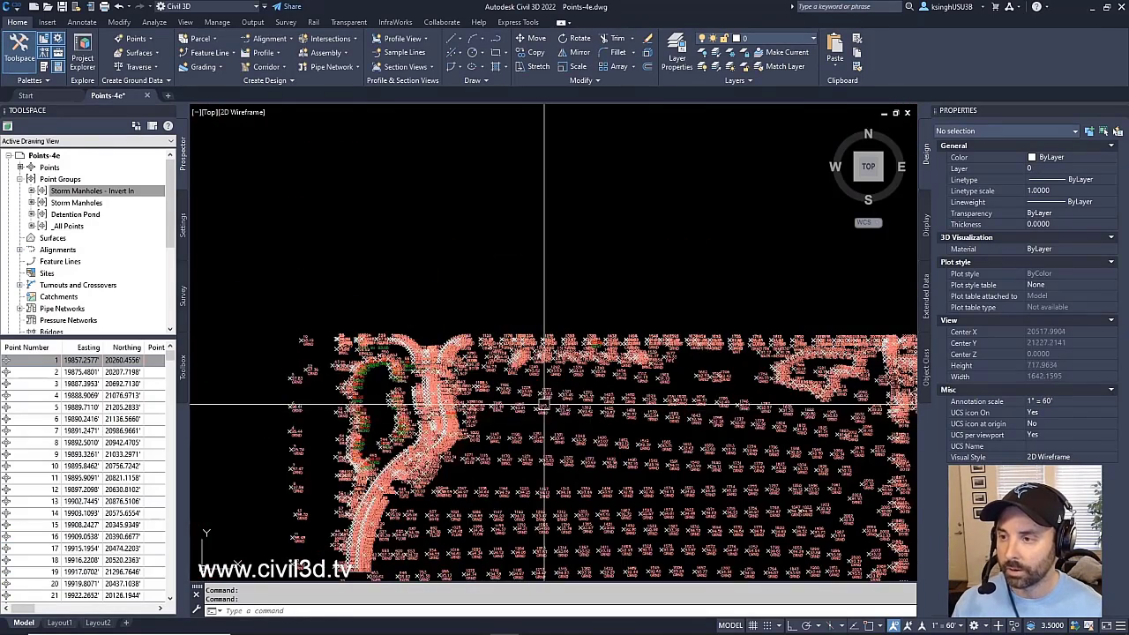
{"action": "scroll", "coordinate": [579, 366], "scroll_direction": "up", "scroll_amount": 4}
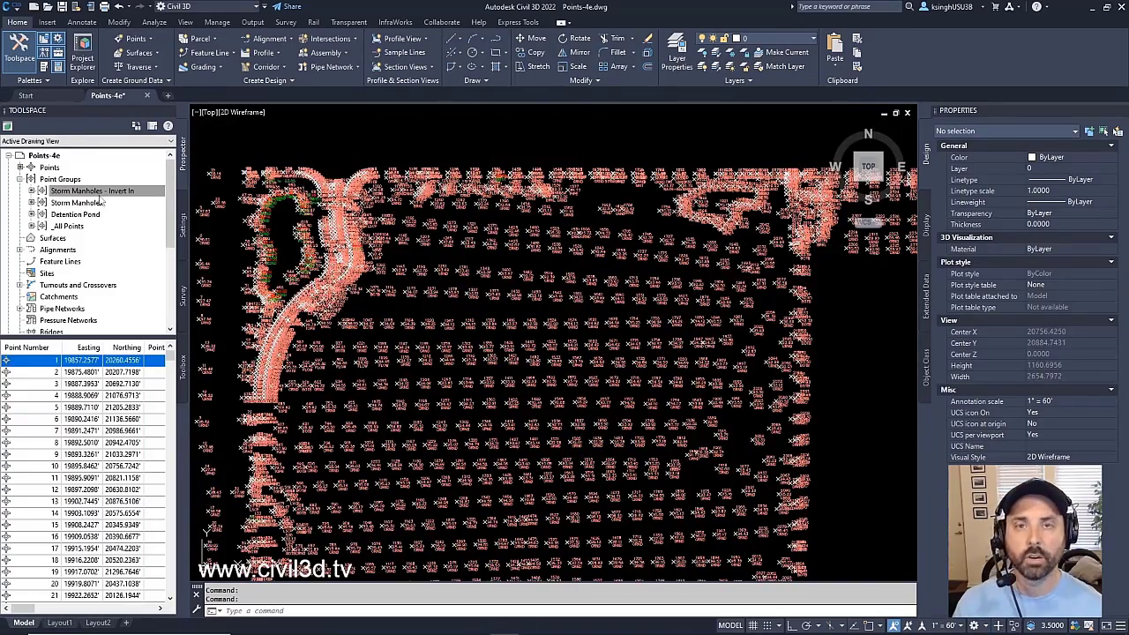
Examine the MH_ property values, including MH_Pipe In Invert, across all points in the drawing, widening the Toolspace to show more columns.
{"action": "middle_click_drag", "start_coordinate": [522, 404], "coordinate": [539, 460]}
{"action": "scroll", "coordinate": [503, 323], "scroll_direction": "up", "scroll_amount": 7}
{"action": "middle_click_drag", "start_coordinate": [504, 322], "coordinate": [520, 310]}
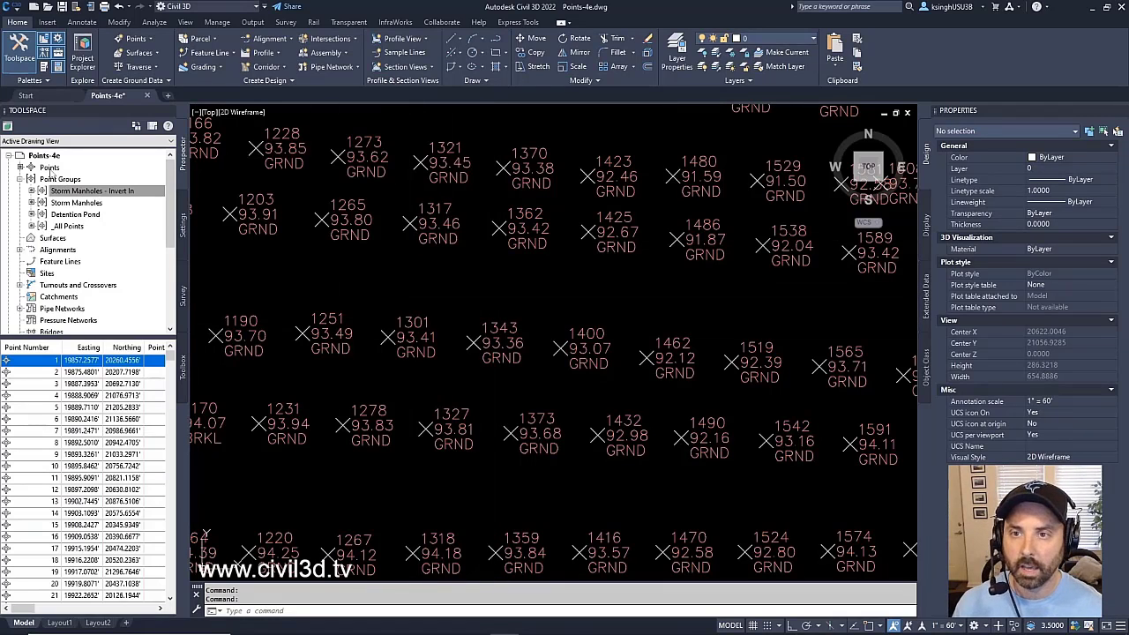
{"action": "left_click", "coordinate": [50, 167]}
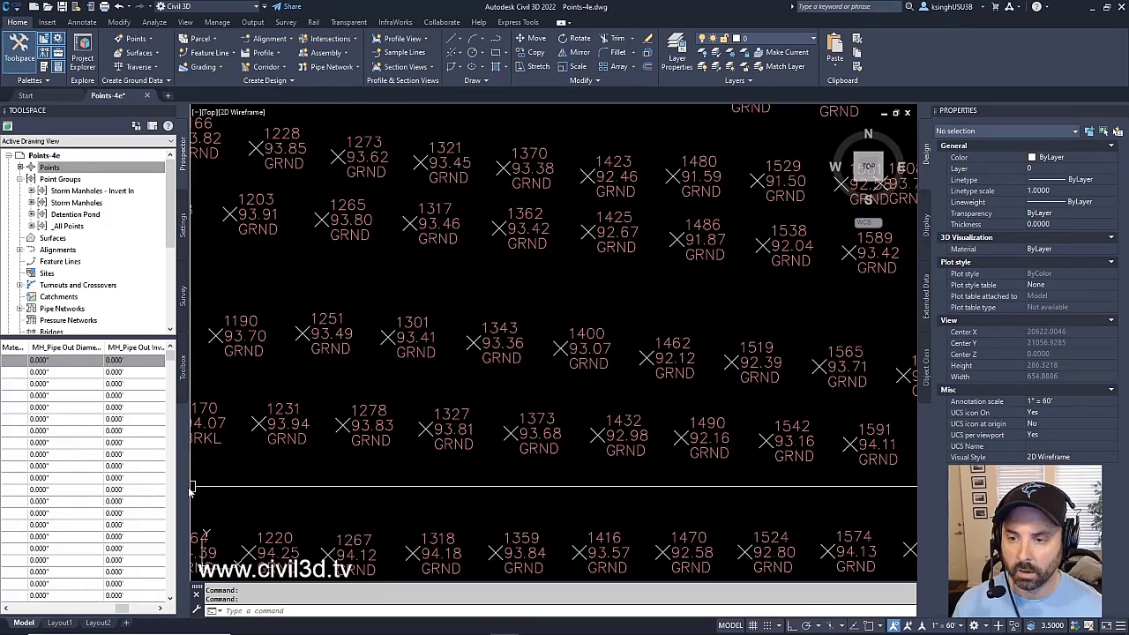
{"action": "left_click_drag", "start_coordinate": [190, 486], "coordinate": [492, 494]}
{"action": "left_click_drag", "start_coordinate": [446, 609], "coordinate": [33, 622]}
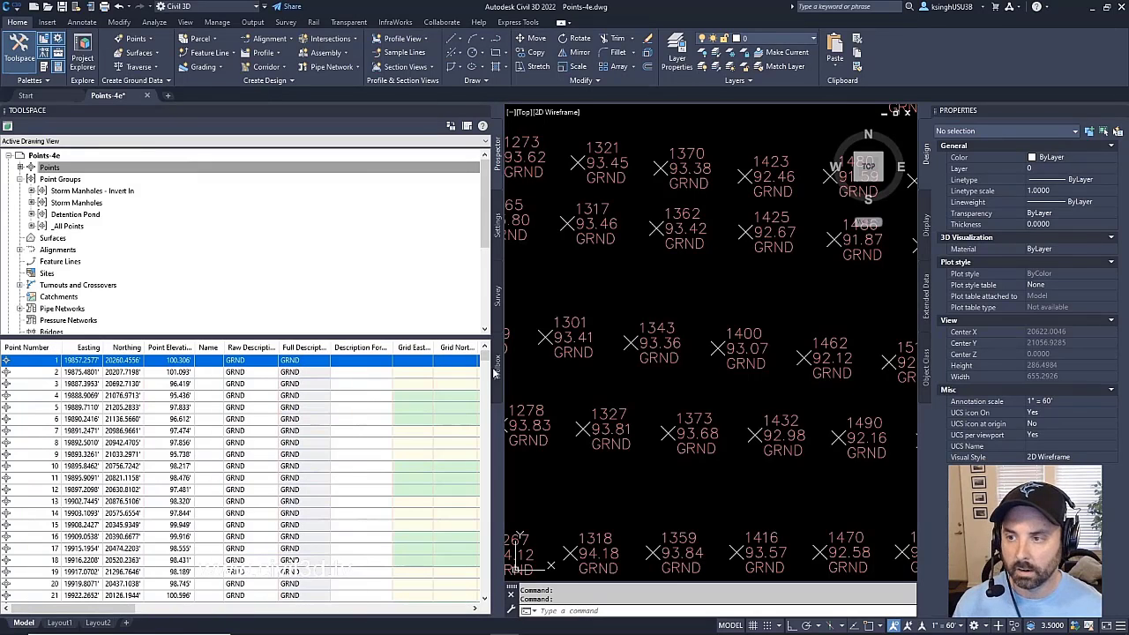
{"action": "mouse_move", "coordinate": [486, 355]}
{"action": "left_mouse_down"}
{"action": "mouse_move", "coordinate": [490, 554]}
{"action": "mouse_move", "coordinate": [490, 340]}
{"action": "left_mouse_up"}
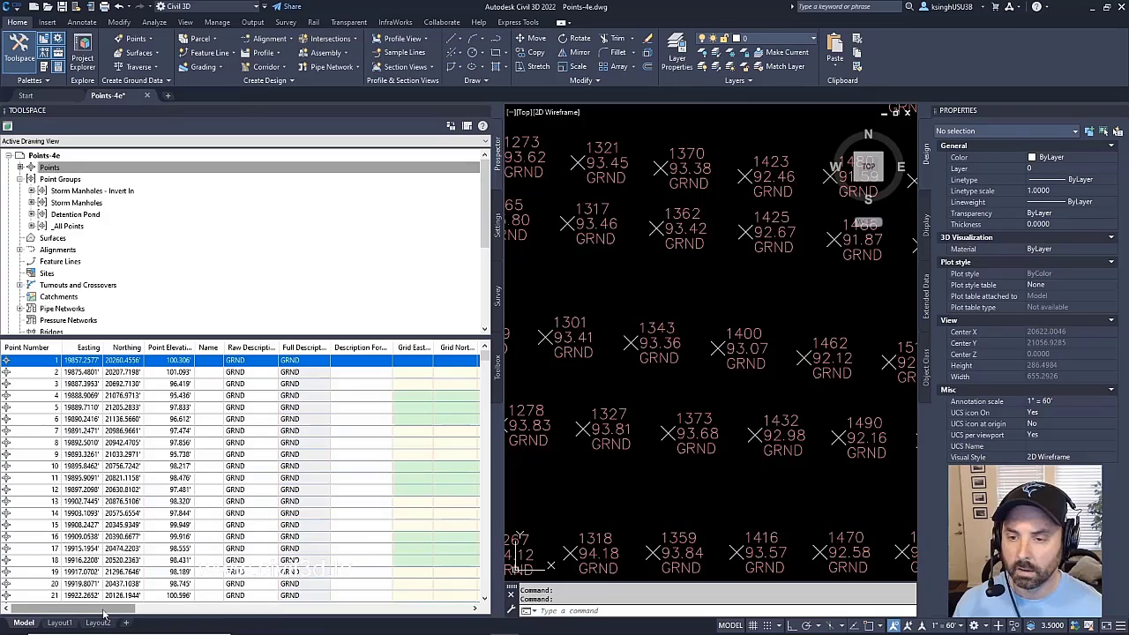
{"action": "left_click_drag", "start_coordinate": [107, 609], "coordinate": [328, 607]}
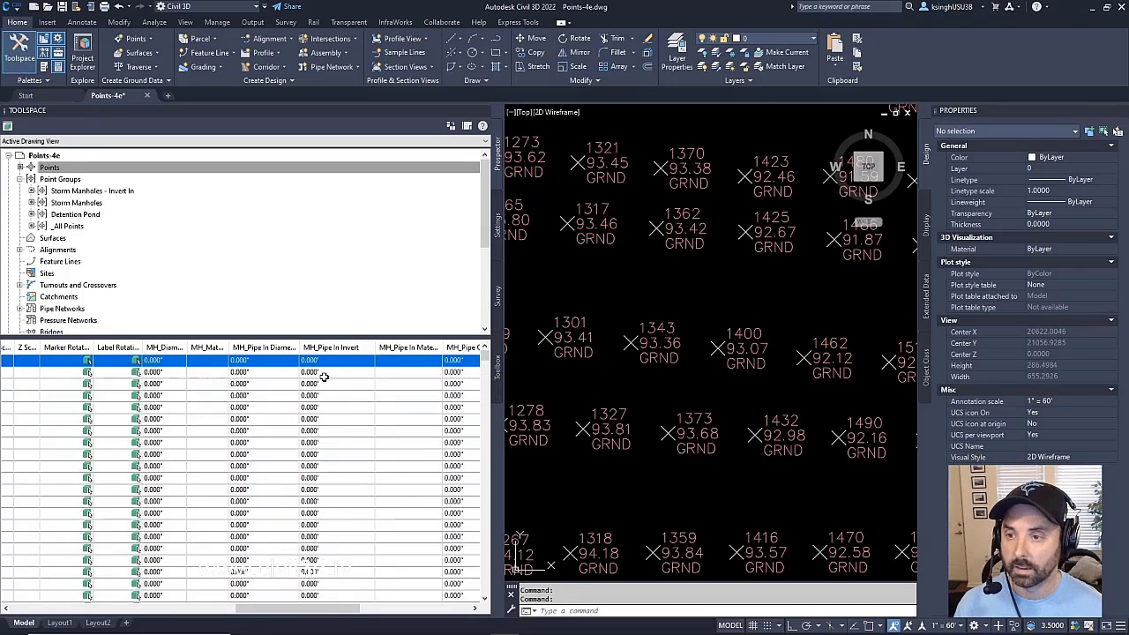
{"action": "scroll", "coordinate": [327, 385], "scroll_direction": "down", "scroll_amount": 1}
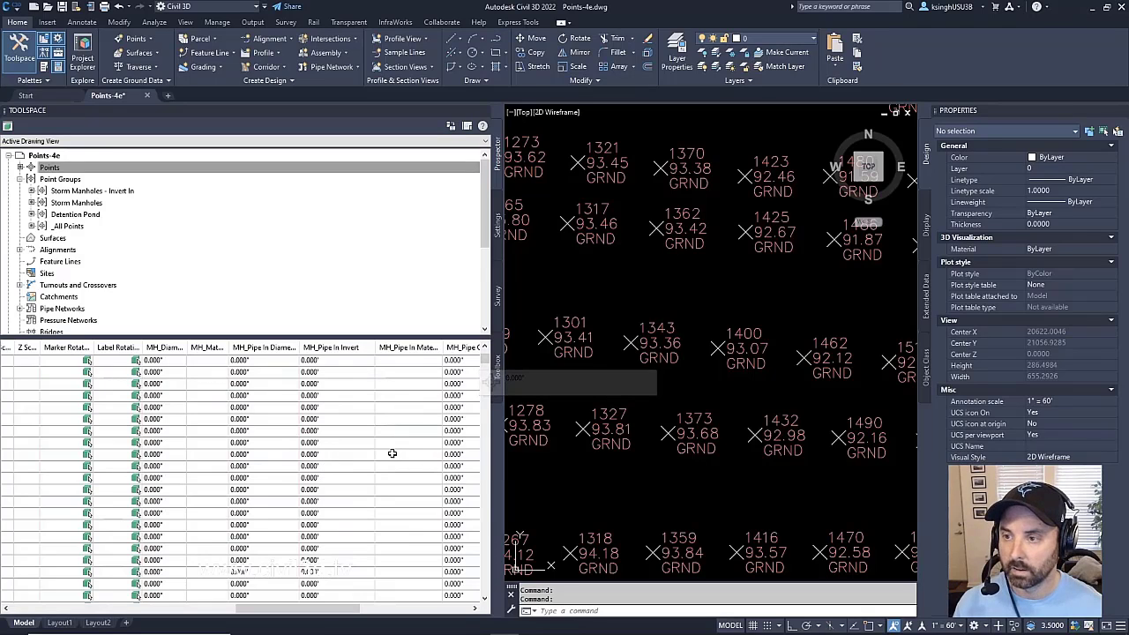
{"action": "scroll", "coordinate": [328, 445], "scroll_direction": "down", "scroll_amount": 5}
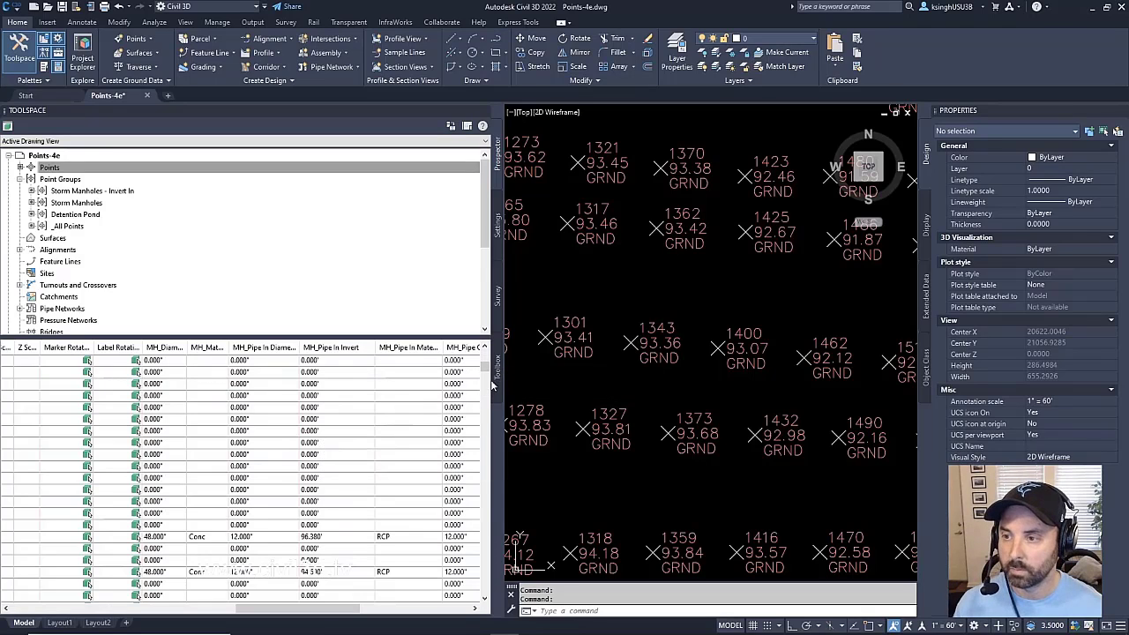
{"action": "scroll", "coordinate": [335, 450], "scroll_direction": "down", "scroll_amount": 4}
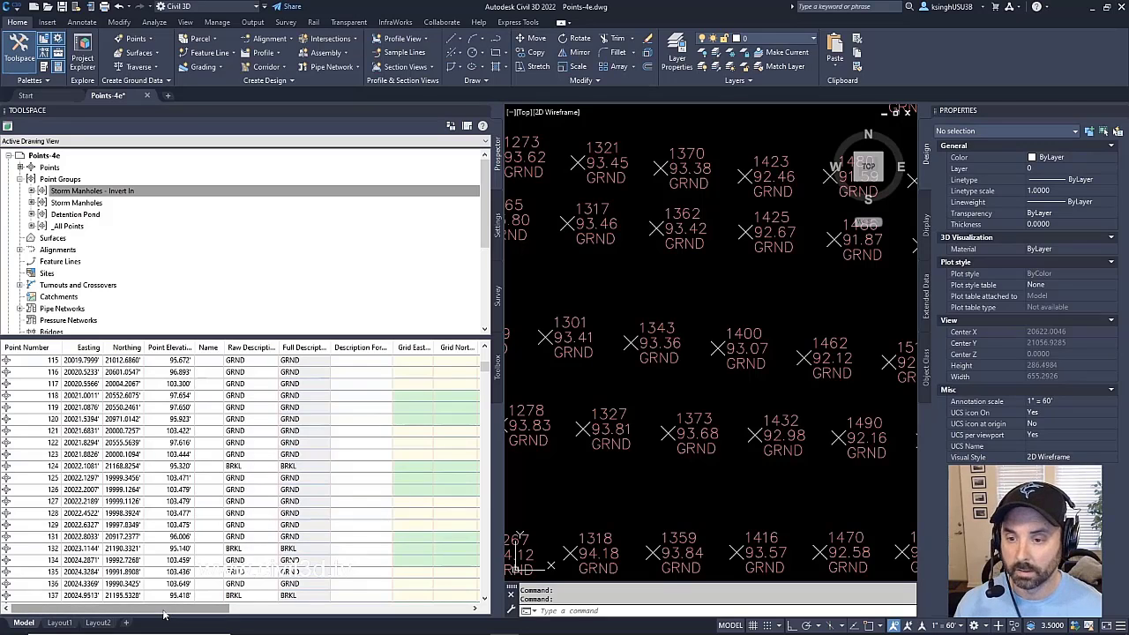
{"action": "right_click", "coordinate": [104, 192]}
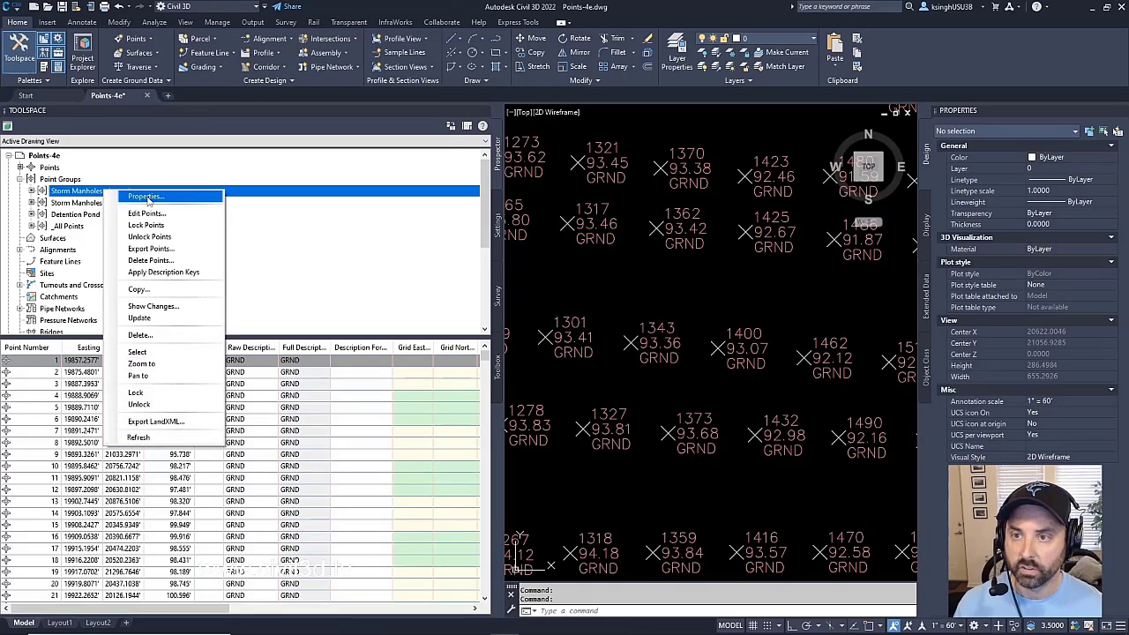
{"action": "left_click", "coordinate": [145, 197]}
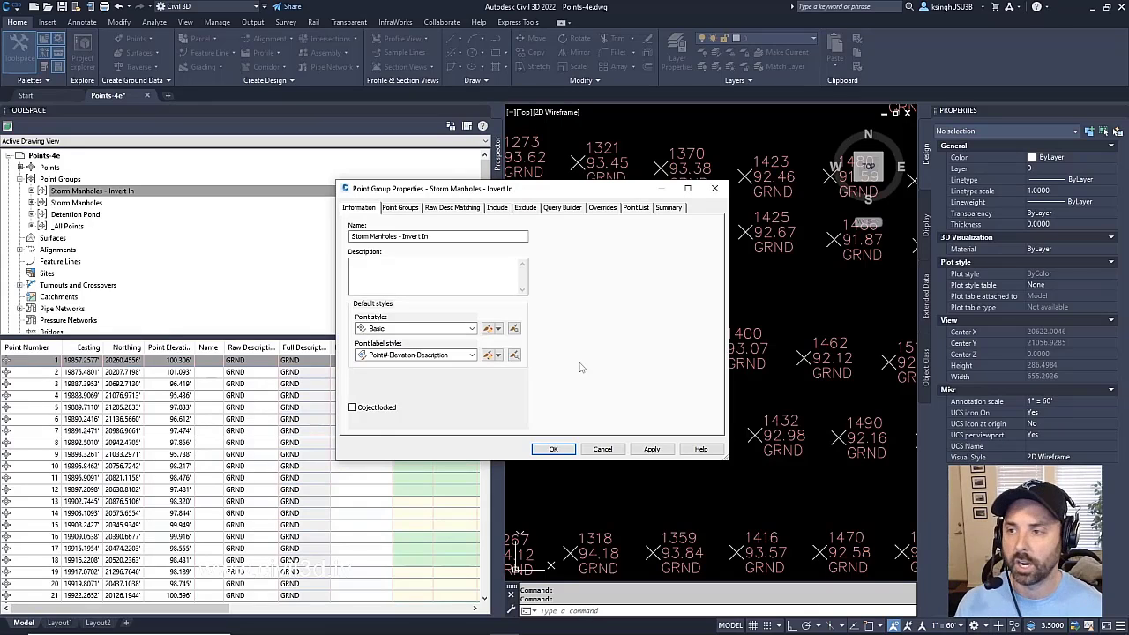
{"action": "left_click", "coordinate": [578, 210]}
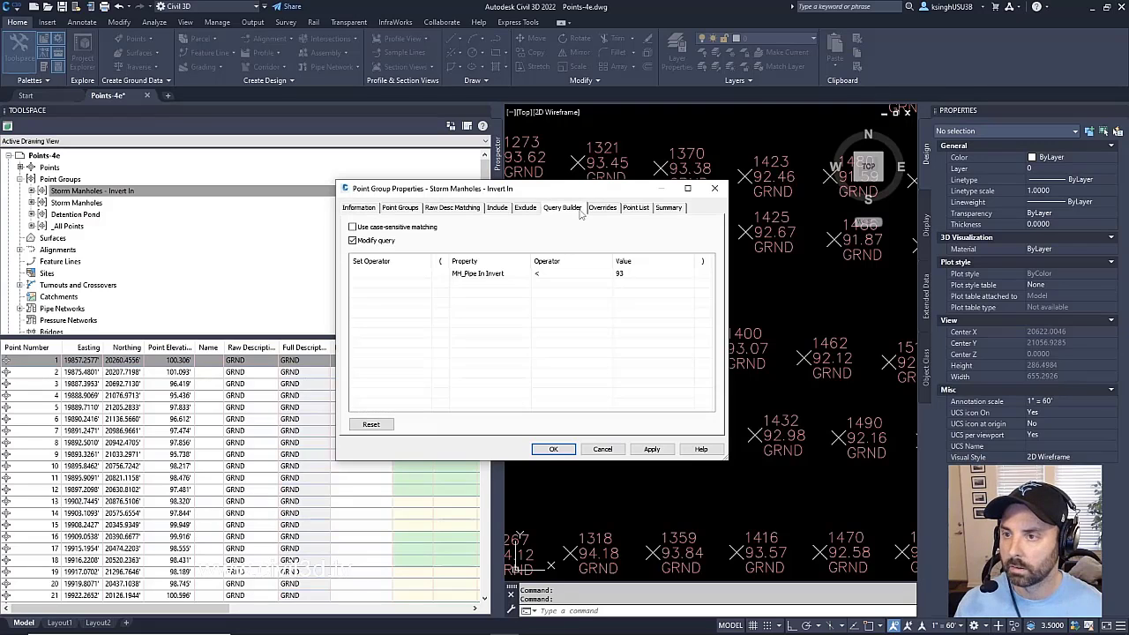
{"action": "left_click", "coordinate": [353, 241]}
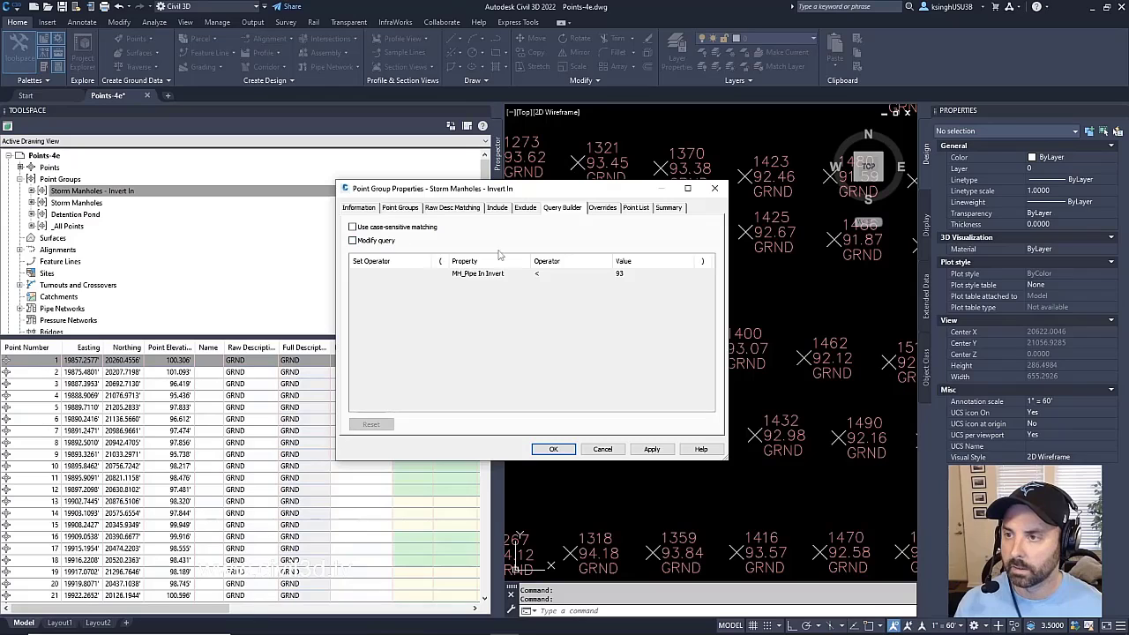
{"action": "left_click", "coordinate": [497, 208]}
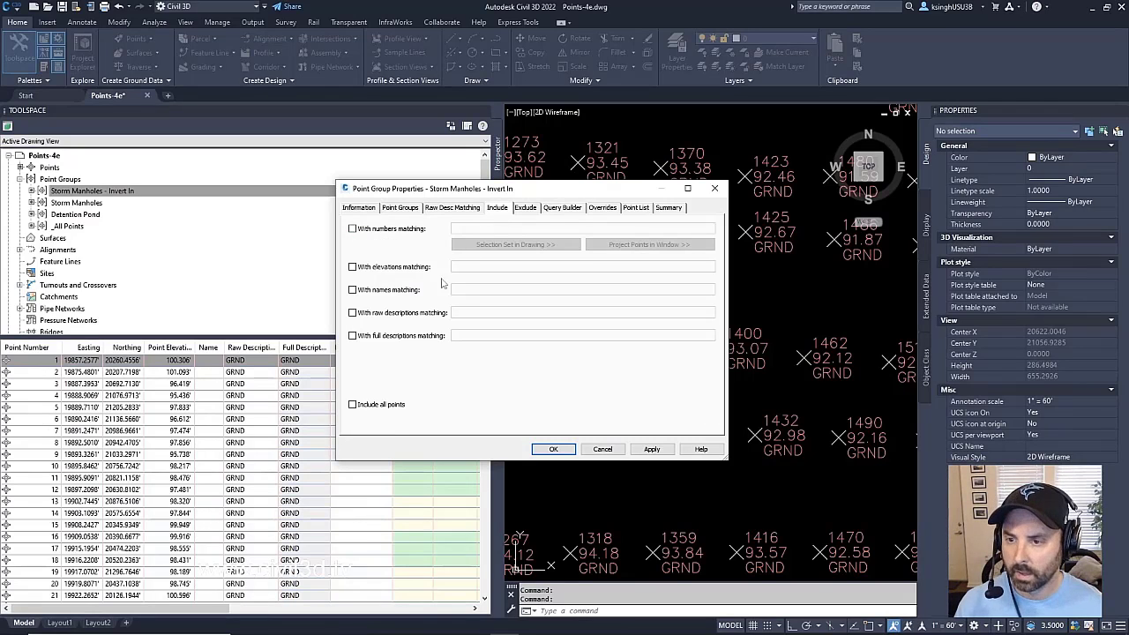
{"action": "left_click", "coordinate": [352, 313]}
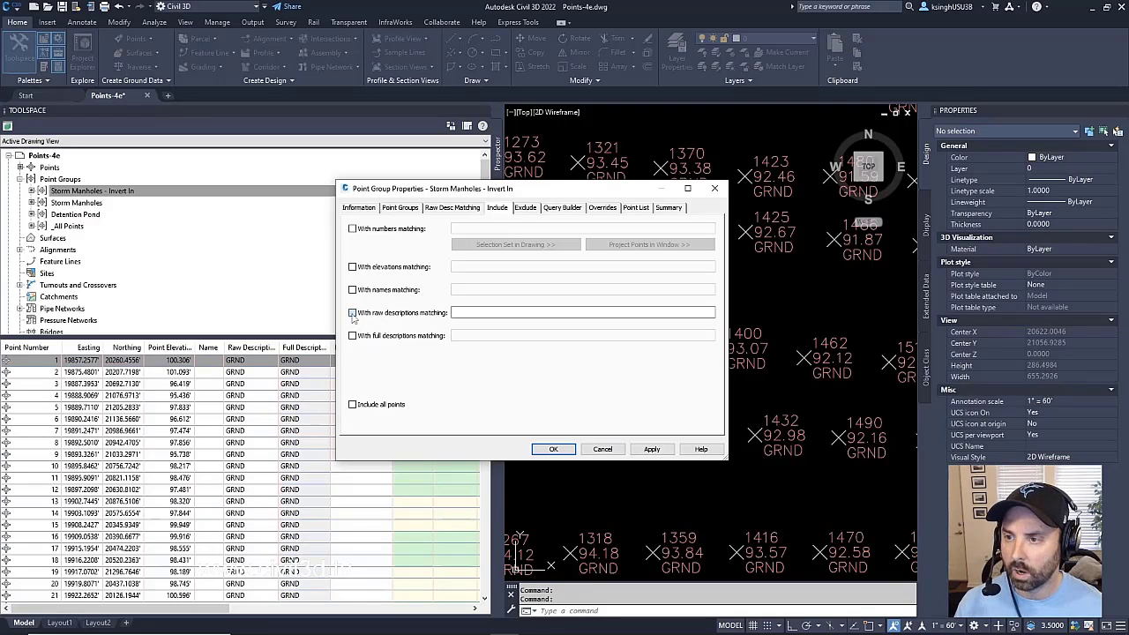
{"action": "left_click", "coordinate": [466, 314]}
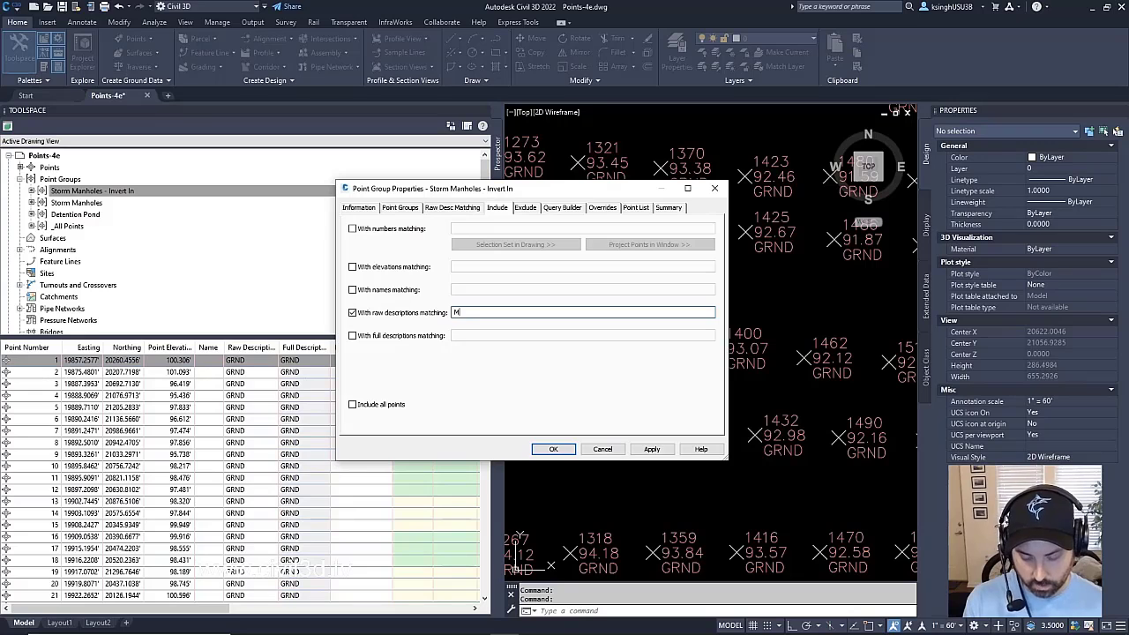
{"action": "left_click", "coordinate": [551, 450]}
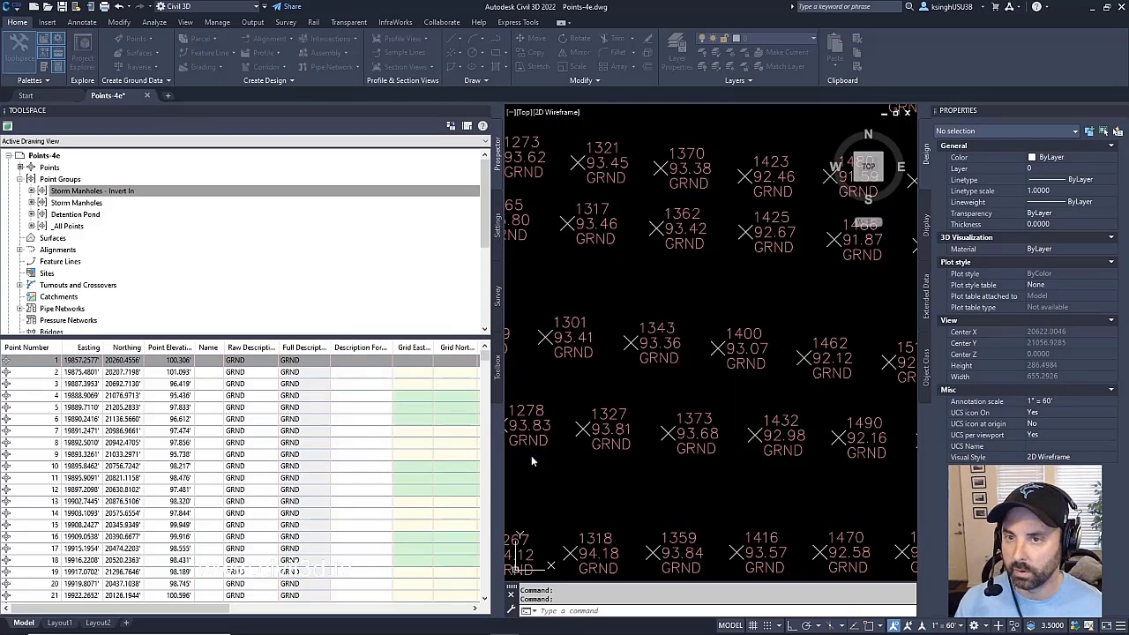
Copy the raw description filter MHST* from the Storm Manholes point group's include settings, leaving that group unmodified.
{"action": "left_click", "coordinate": [88, 205]}
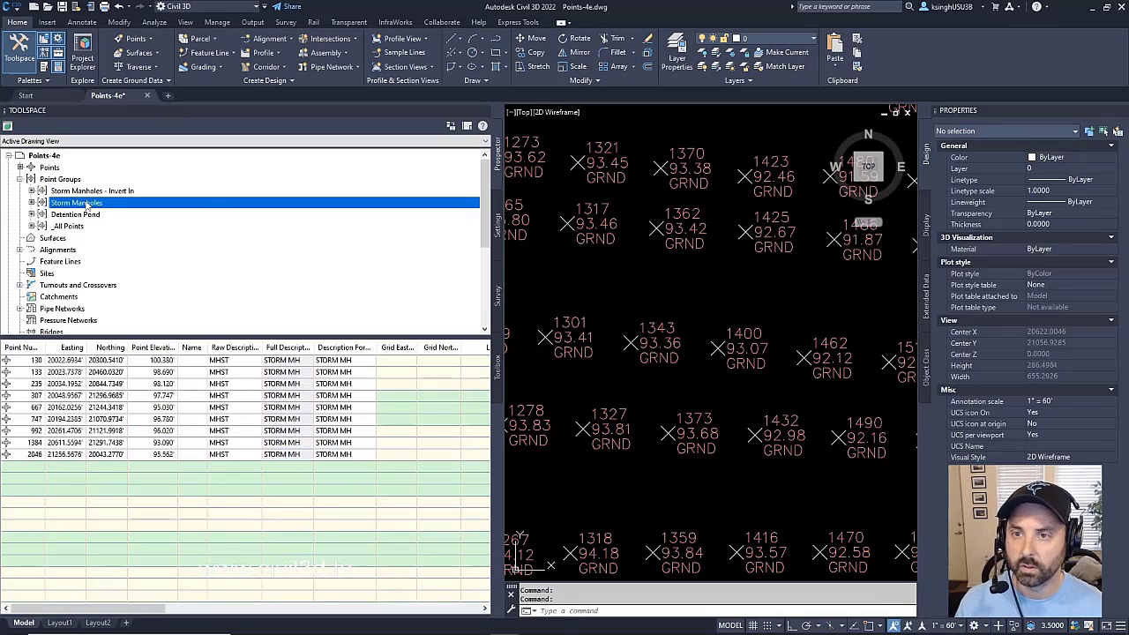
{"action": "right_click", "coordinate": [99, 203]}
{"action": "left_click", "coordinate": [115, 209]}
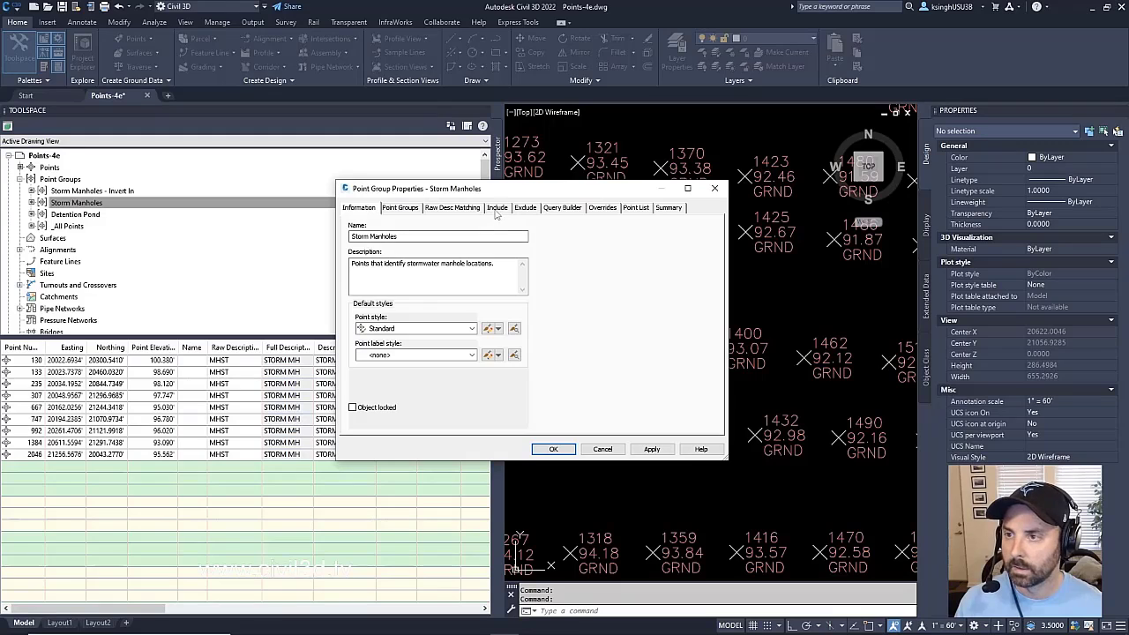
{"action": "left_click", "coordinate": [498, 209]}
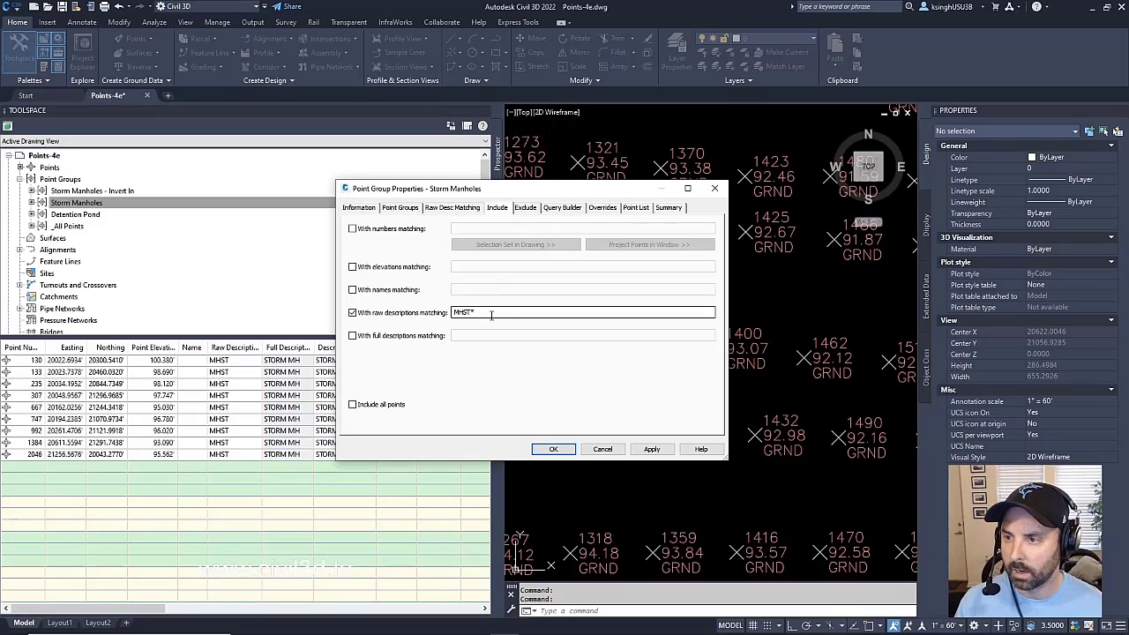
{"action": "left_click_drag", "start_coordinate": [494, 313], "coordinate": [447, 319]}
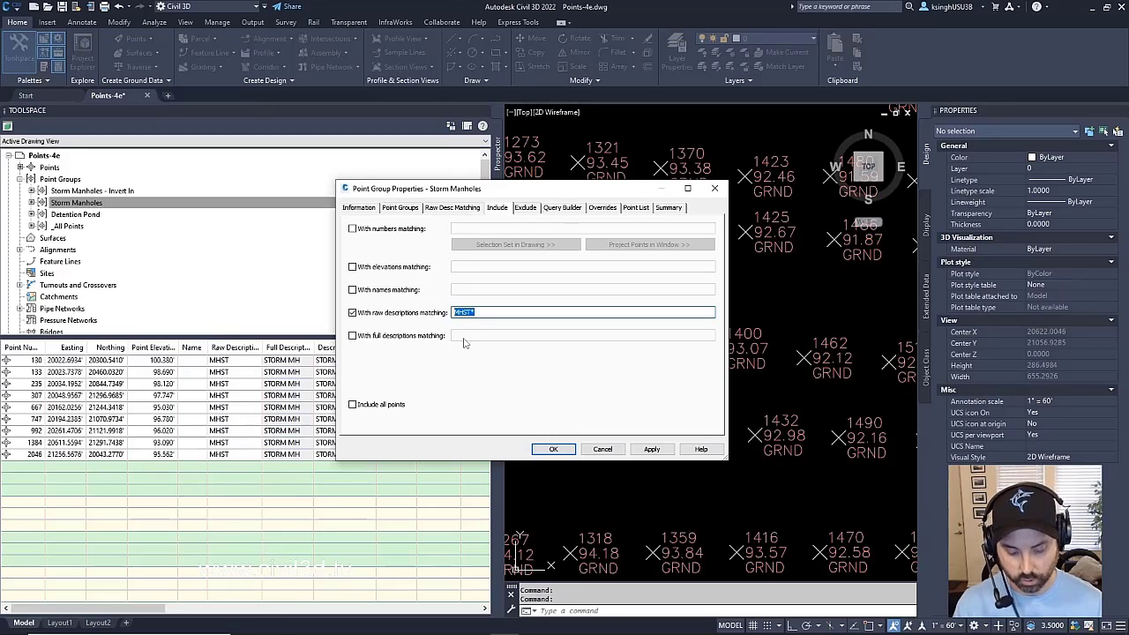
{"action": "left_click", "coordinate": [604, 450]}
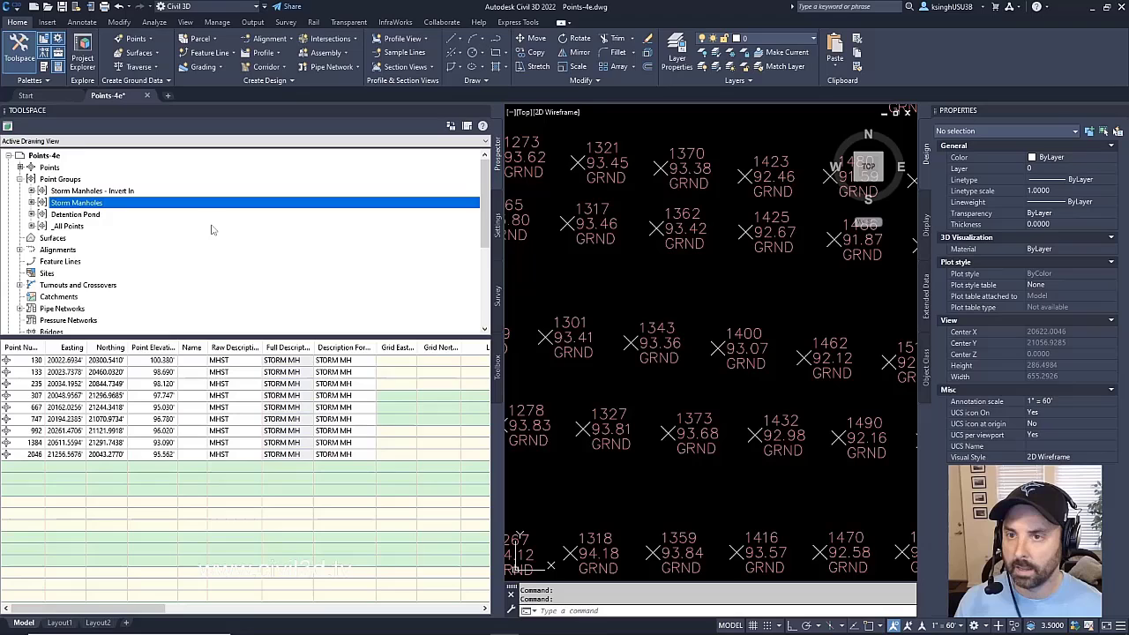
Turn off query modification for the Storm Manholes - Invert In group and include points with raw descriptions matching MHST*.
{"action": "left_click", "coordinate": [114, 192]}
{"action": "right_click", "coordinate": [116, 191]}
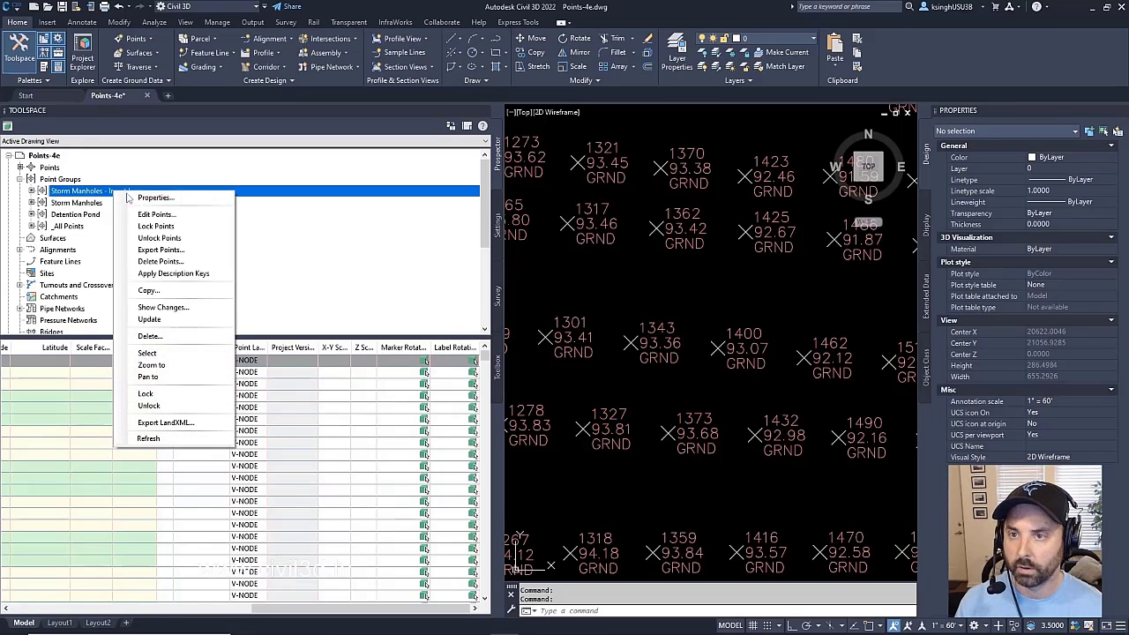
{"action": "left_click", "coordinate": [152, 198]}
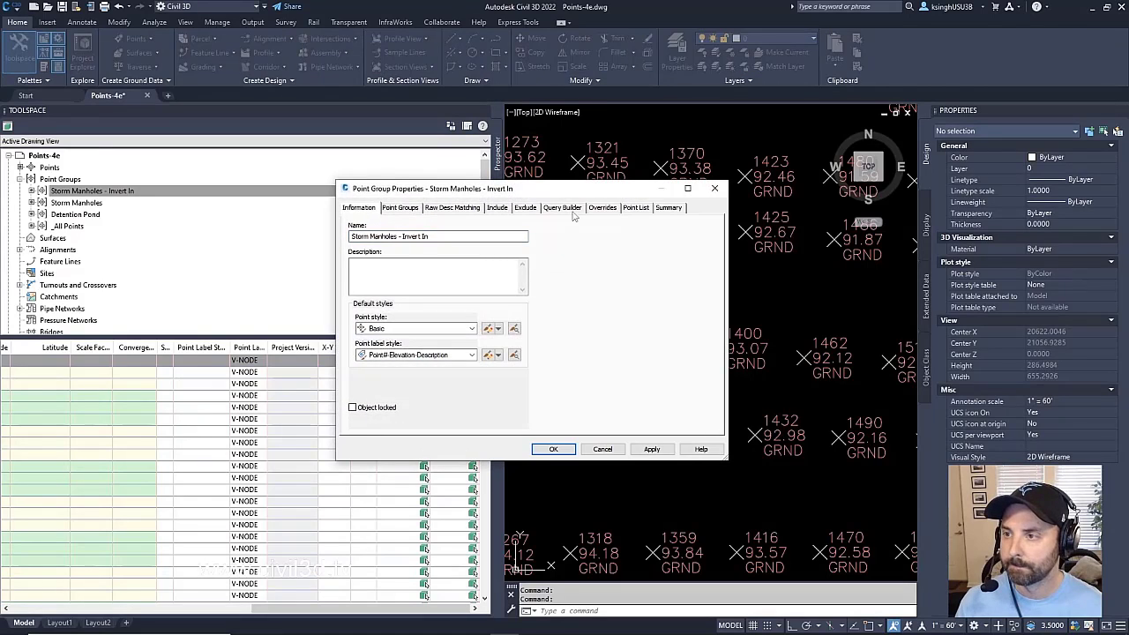
{"action": "left_click", "coordinate": [564, 209]}
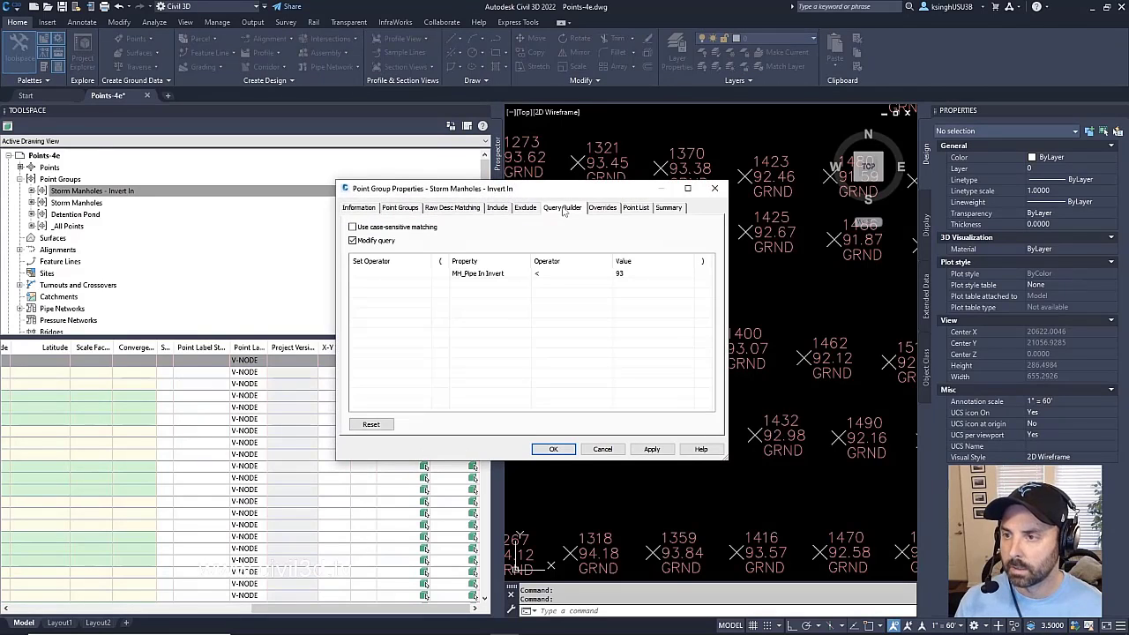
{"action": "left_click", "coordinate": [352, 240]}
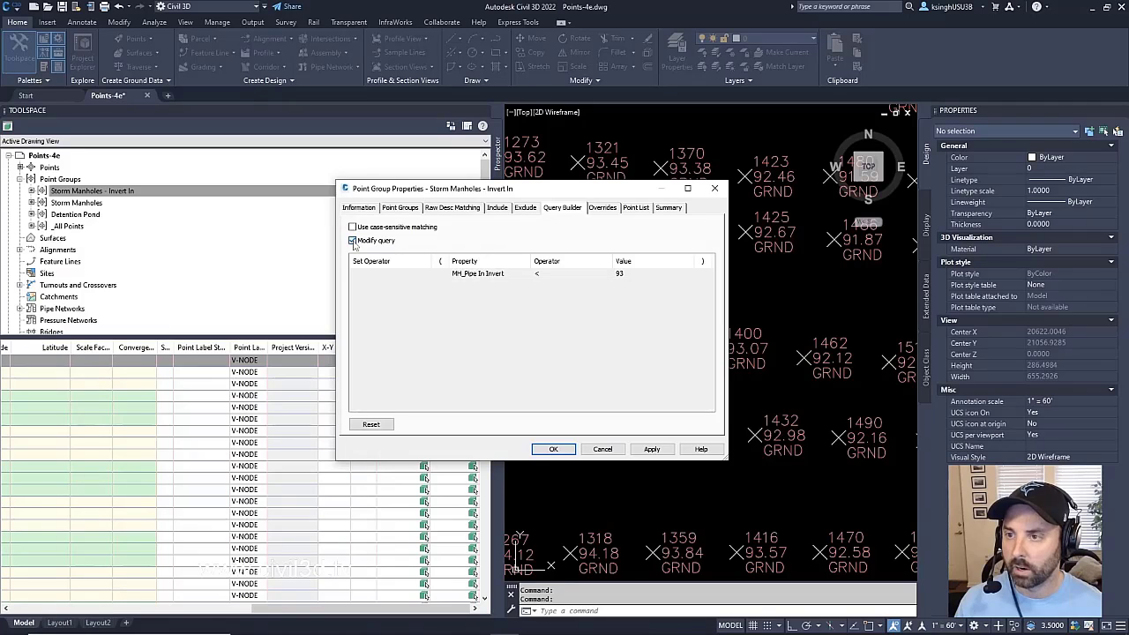
{"action": "left_click", "coordinate": [498, 208]}
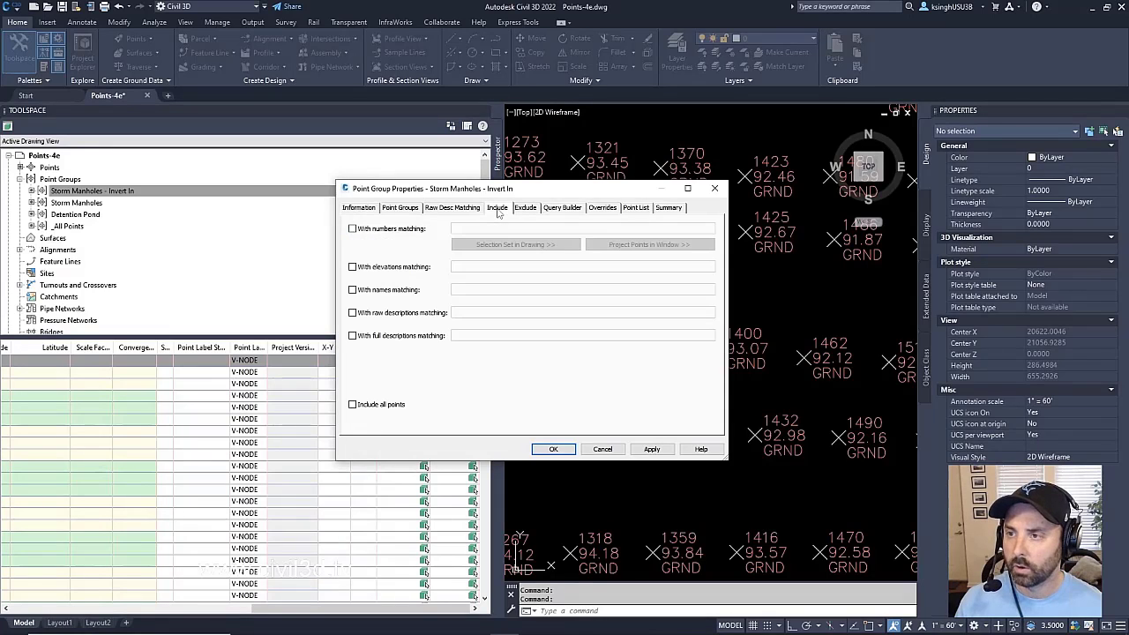
{"action": "left_click", "coordinate": [352, 313]}
{"action": "left_click", "coordinate": [480, 312]}
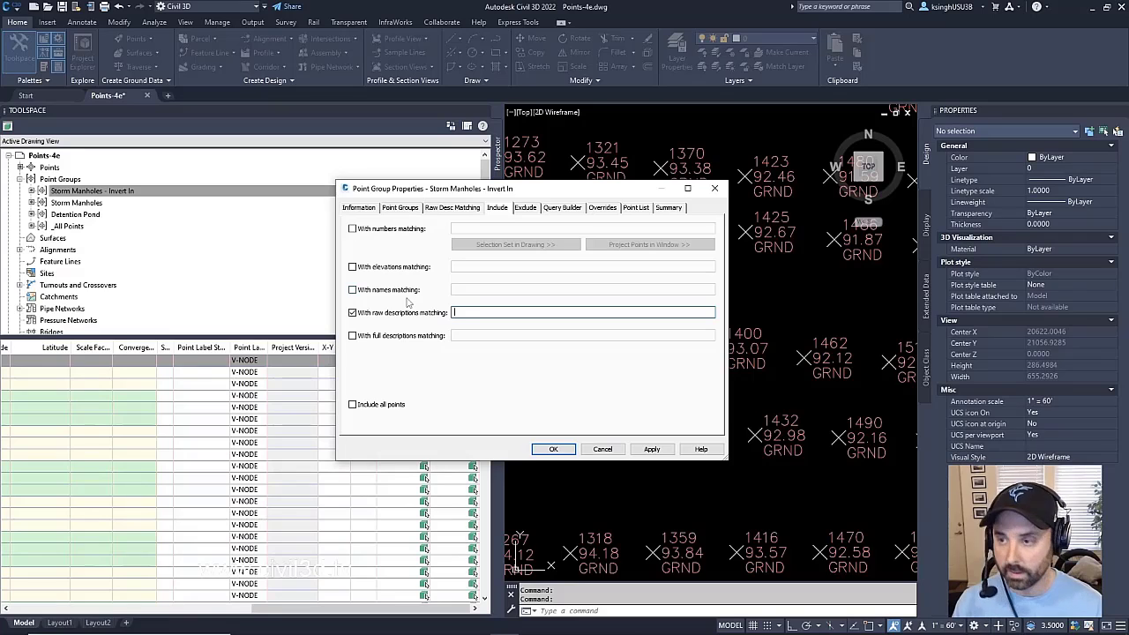
{"action": "type", "text": "MHST*"}
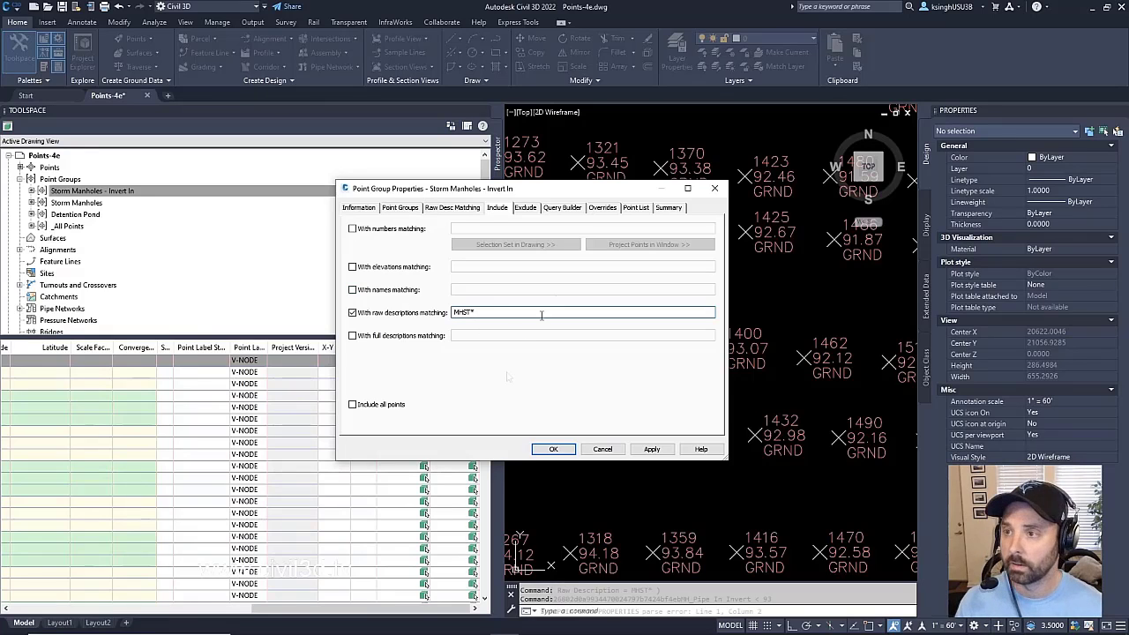
Re-enable query modification and insert a second query row below the Raw Description condition using the MH_Pipe In Invert property.
{"action": "left_click", "coordinate": [564, 207]}
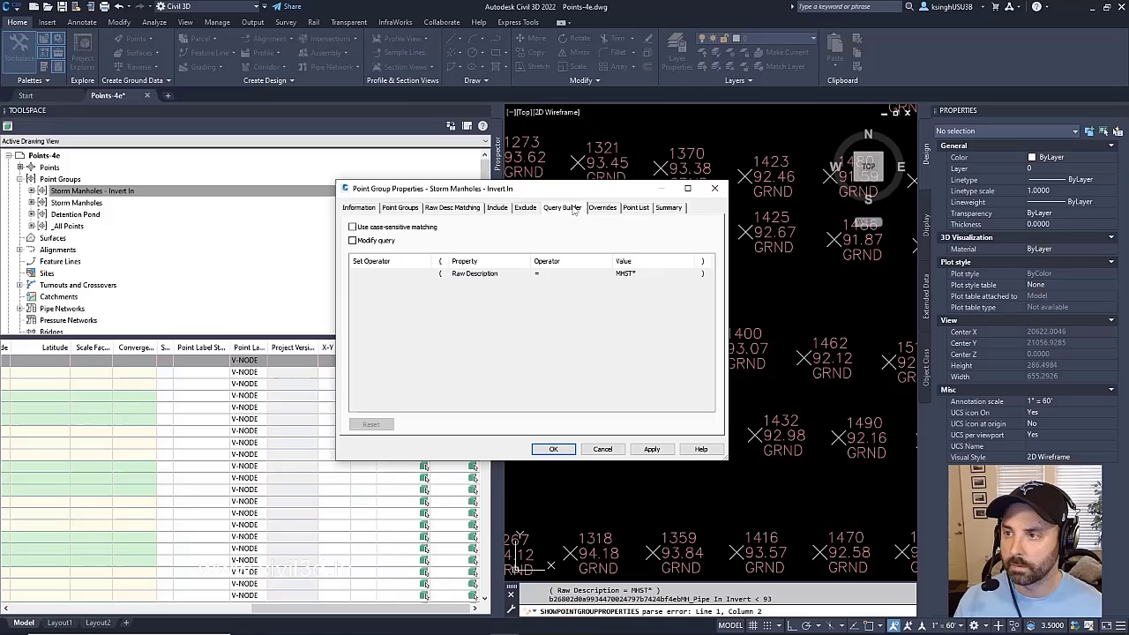
{"action": "left_click", "coordinate": [353, 241]}
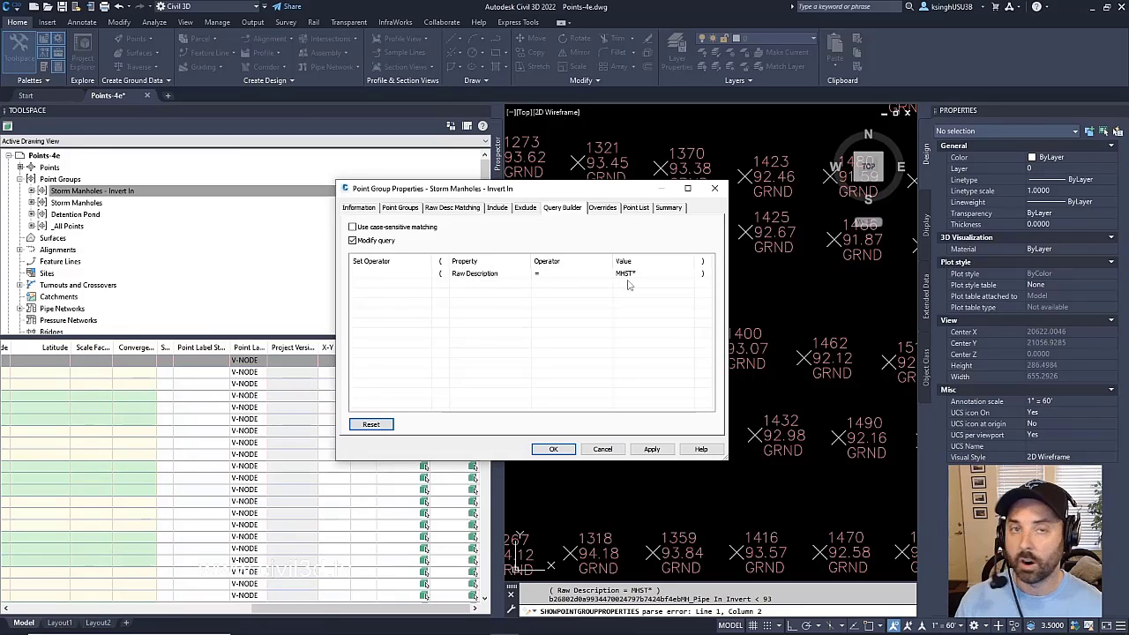
{"action": "right_click", "coordinate": [401, 285]}
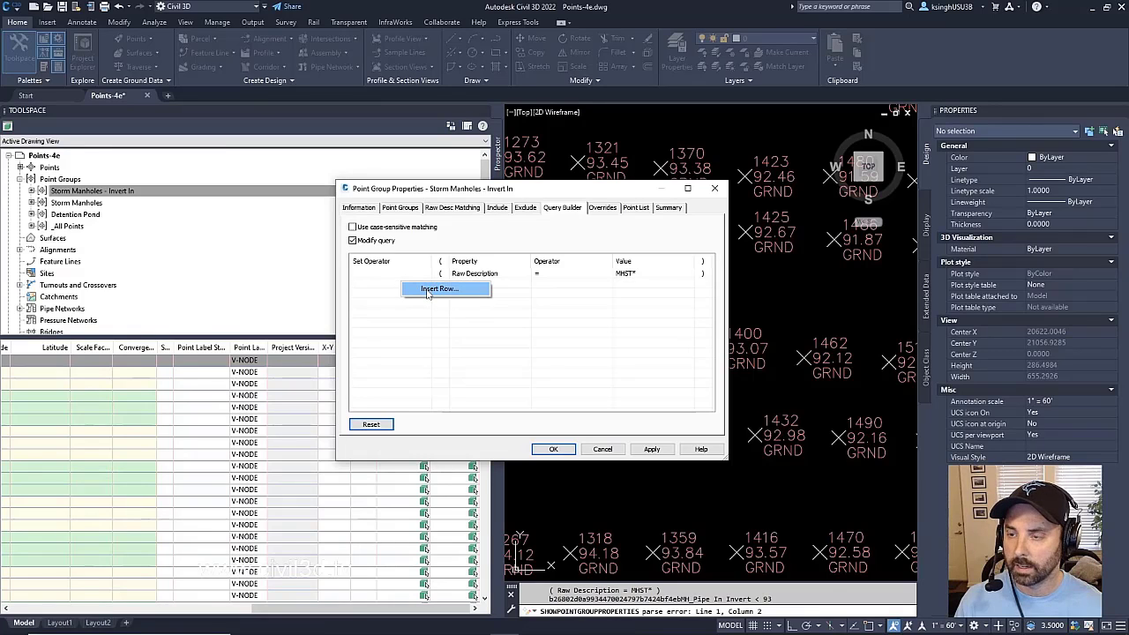
{"action": "left_click", "coordinate": [432, 289]}
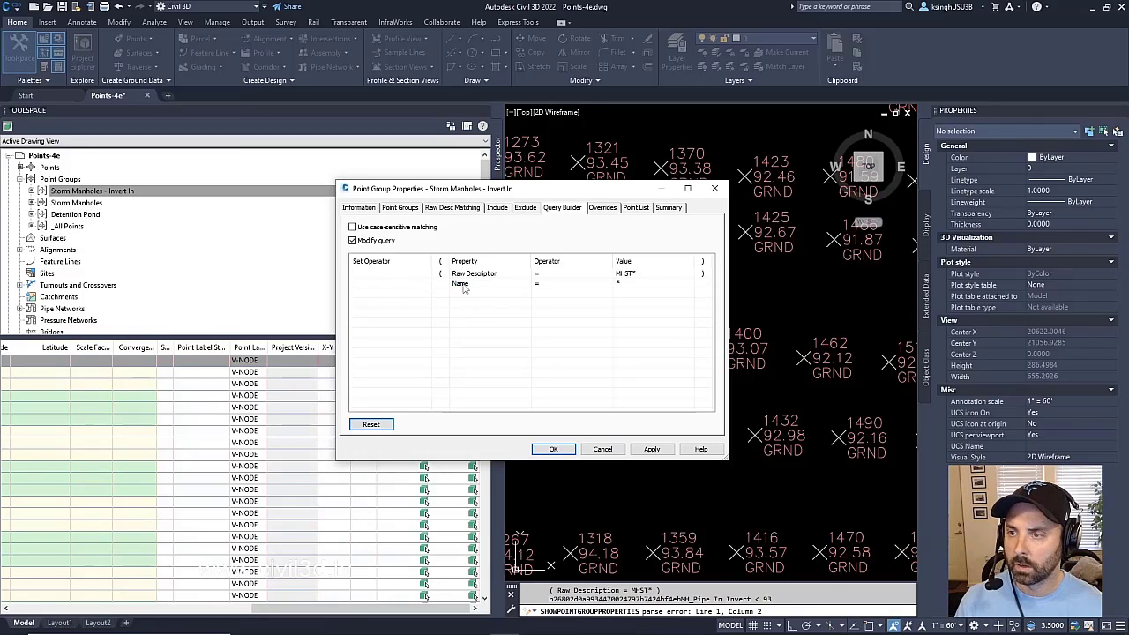
{"action": "left_click", "coordinate": [466, 287]}
{"action": "left_click", "coordinate": [476, 287]}
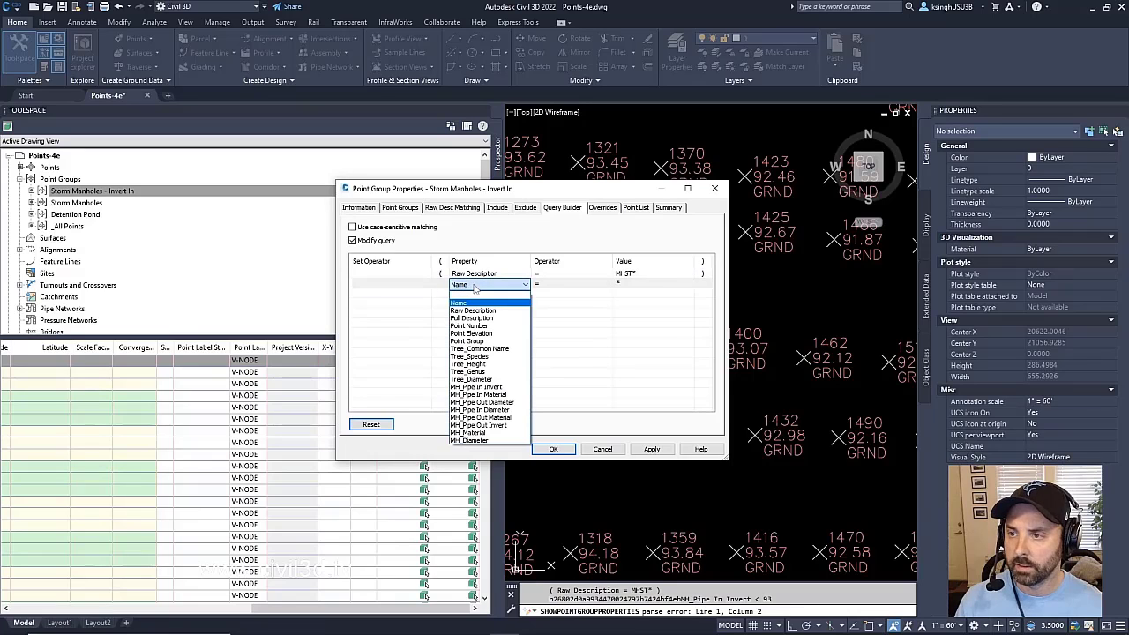
{"action": "left_click", "coordinate": [515, 388]}
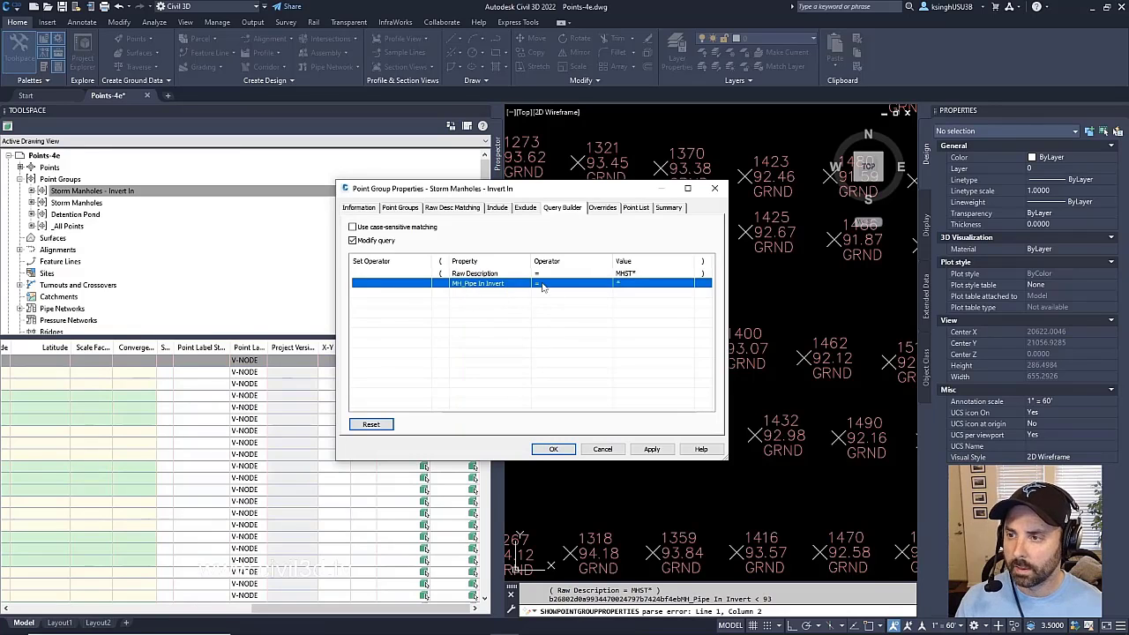
Set the MH_Pipe In Invert query condition to less than 93.
{"action": "left_click", "coordinate": [543, 285]}
{"action": "left_click", "coordinate": [543, 285]}
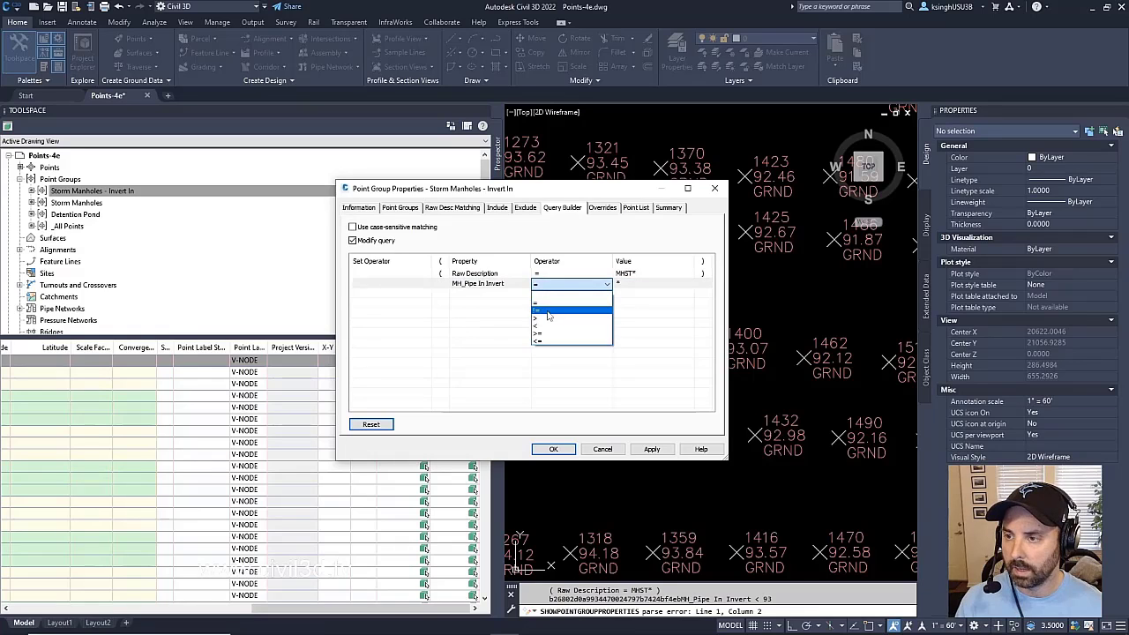
{"action": "left_click", "coordinate": [548, 325]}
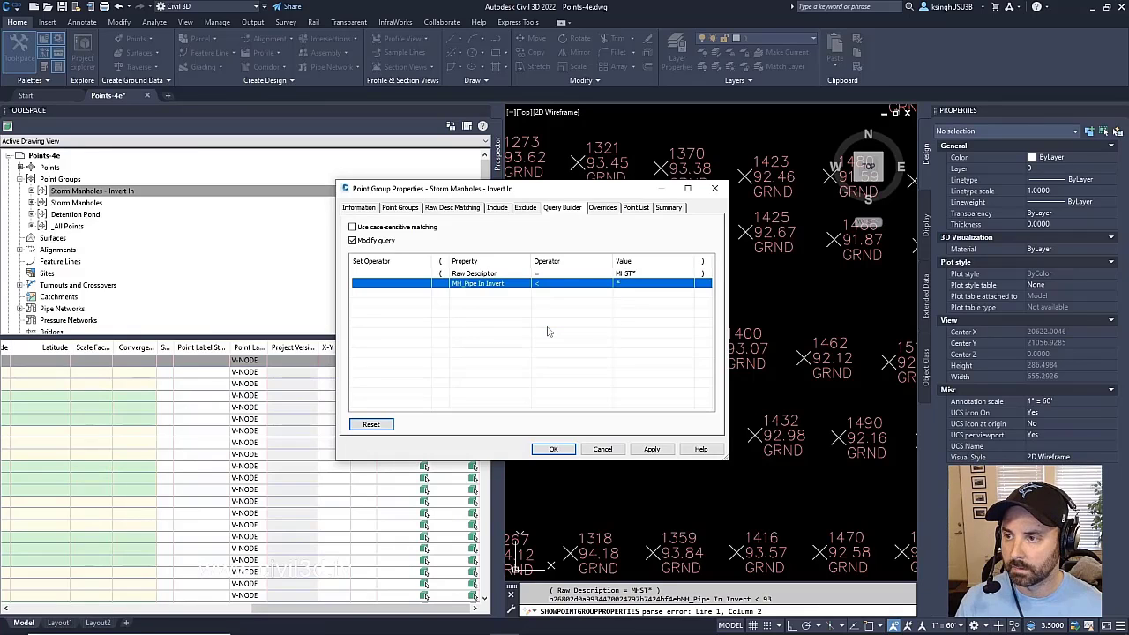
{"action": "left_click", "coordinate": [633, 284]}
{"action": "type", "text": "93"}
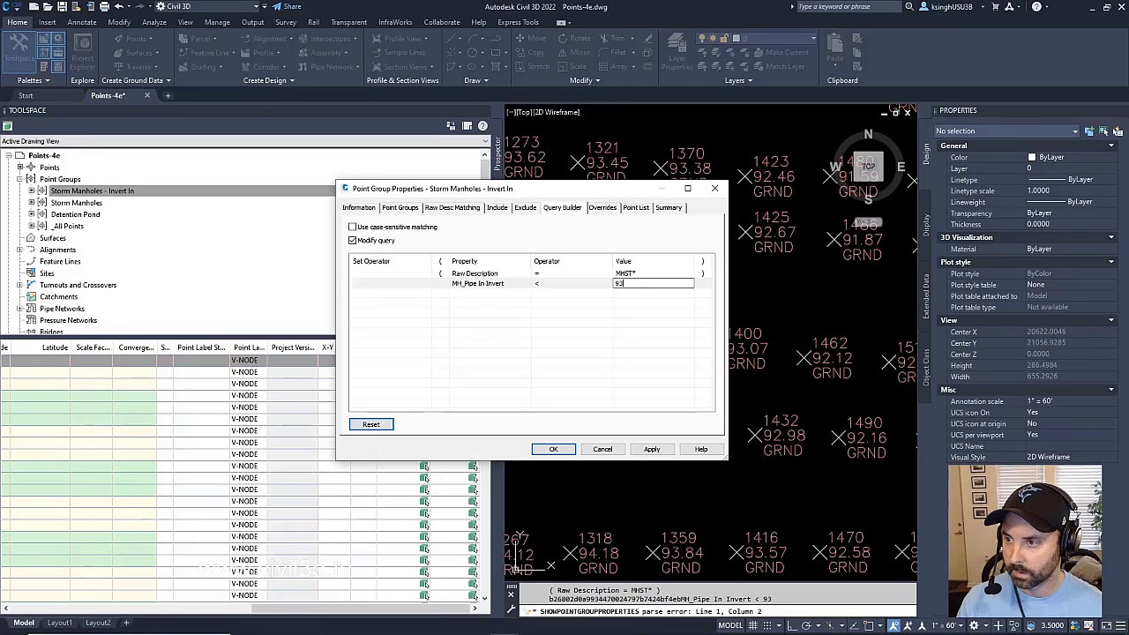
{"action": "left_click", "coordinate": [636, 285]}
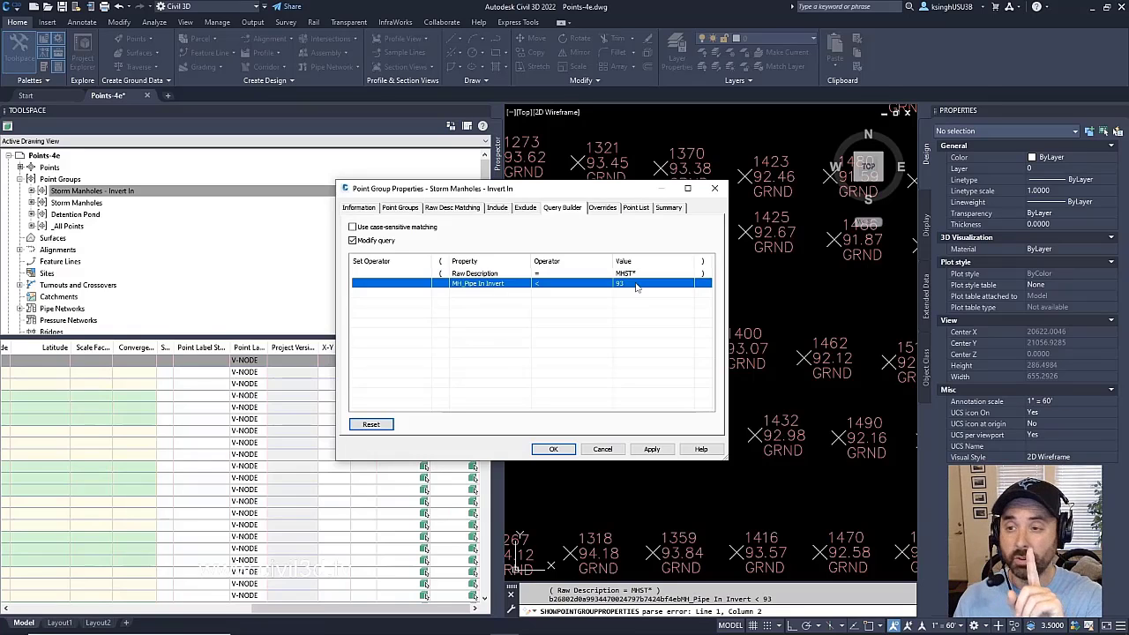
Join the MH_Pipe In Invert condition to the Raw Description condition with AND and apply the point group query.
{"action": "left_click", "coordinate": [374, 284]}
{"action": "left_click", "coordinate": [391, 287]}
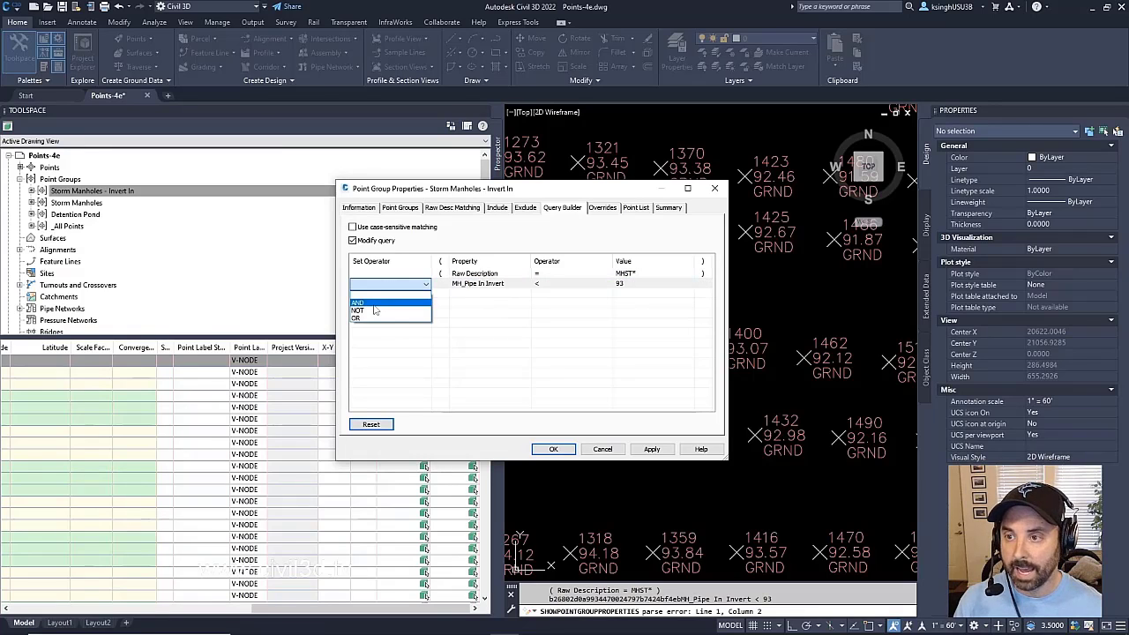
{"action": "left_click", "coordinate": [373, 307]}
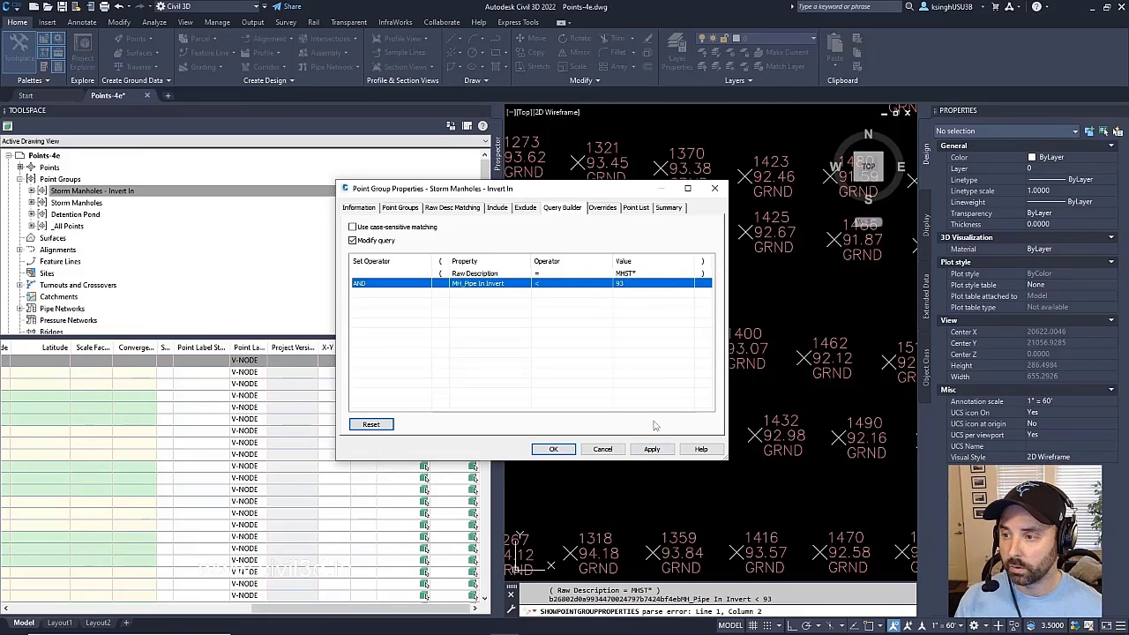
{"action": "left_click", "coordinate": [653, 451]}
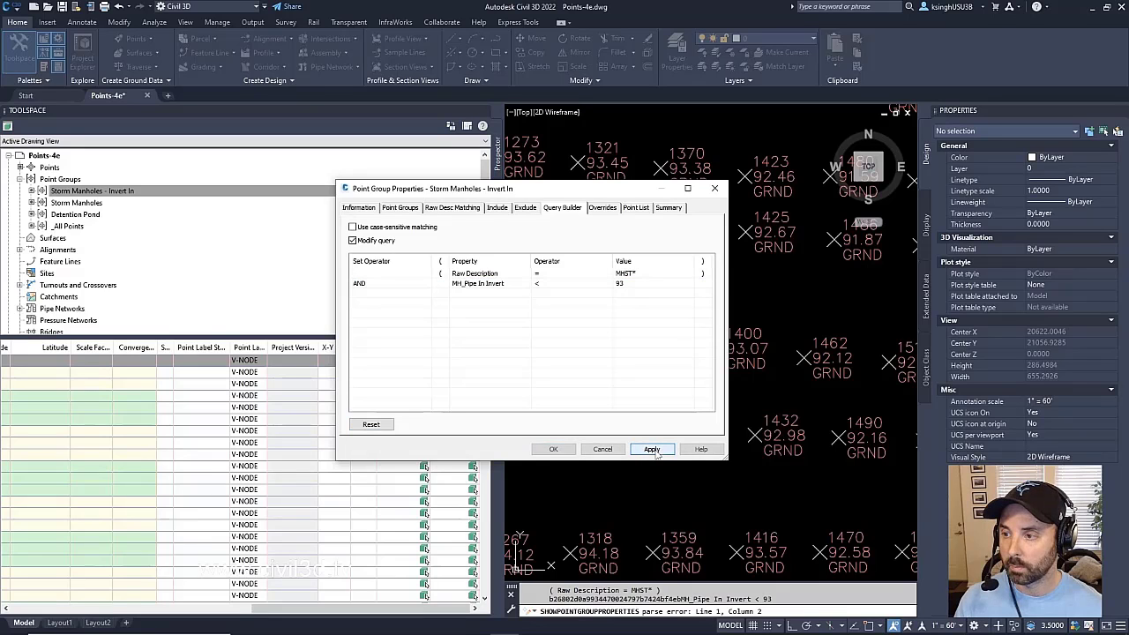
{"action": "left_click", "coordinate": [556, 449]}
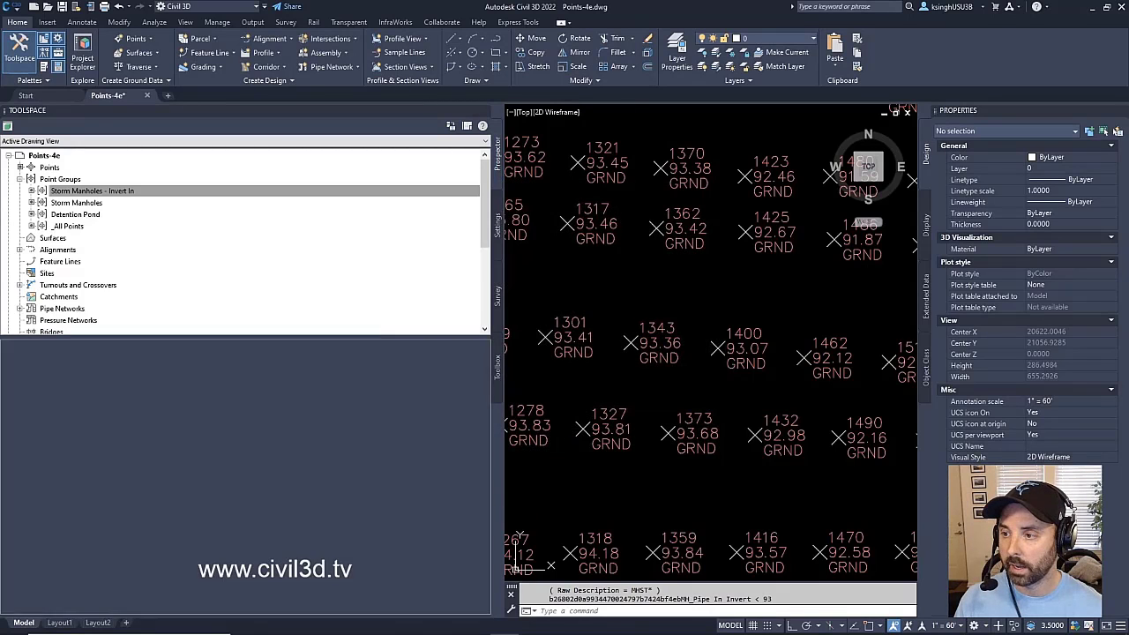
Regenerate the whole drawing with REA and review the point list of the Storm Manholes - Invert In group.
{"action": "middle_click", "coordinate": [677, 360]}
{"action": "middle_click", "coordinate": [677, 360]}
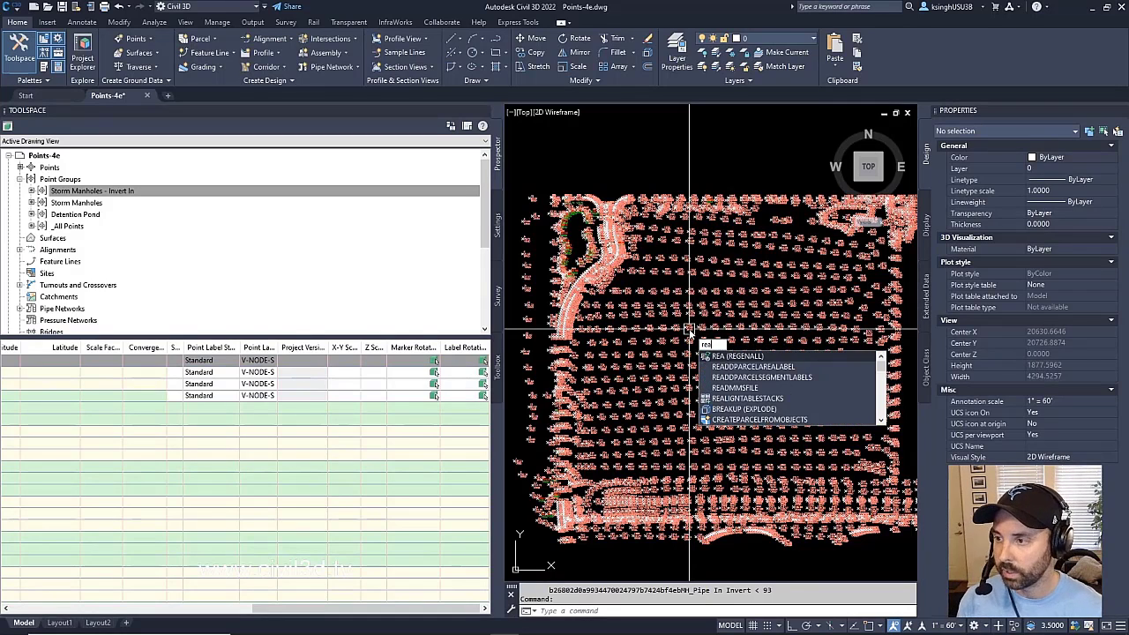
{"action": "key", "text": "Return"}
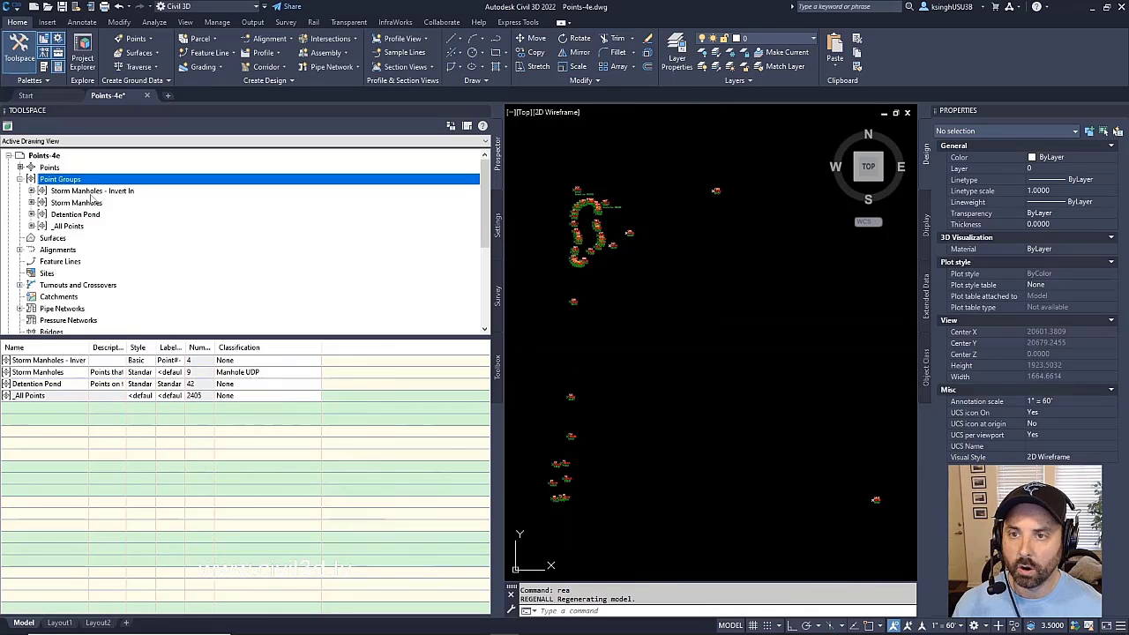
{"action": "left_click", "coordinate": [86, 191]}
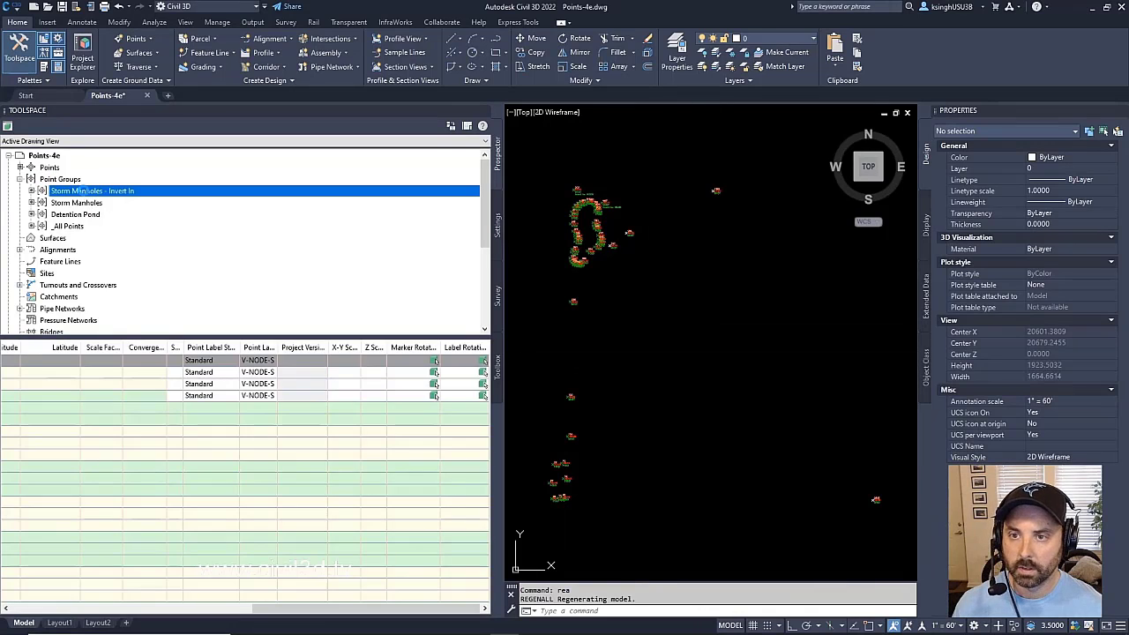
{"action": "left_click_drag", "start_coordinate": [297, 616], "coordinate": [35, 619]}
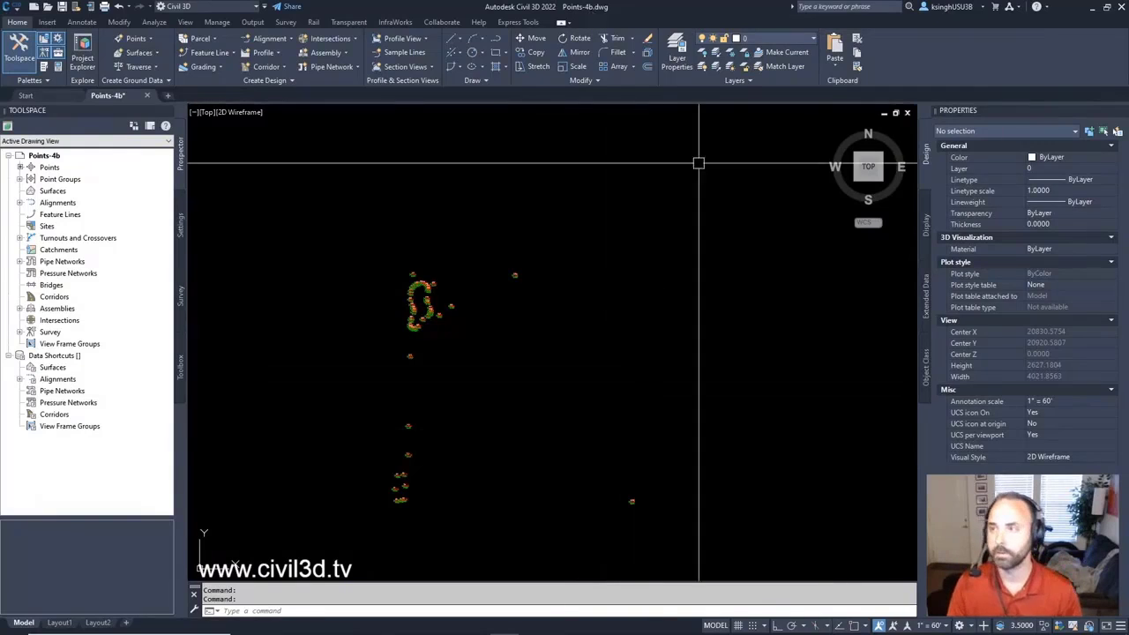
Examine the labels of the POND and MHST points around the detention pond in the Points-4b drawing.
{"action": "middle_click_drag", "start_coordinate": [521, 318], "coordinate": [539, 311]}
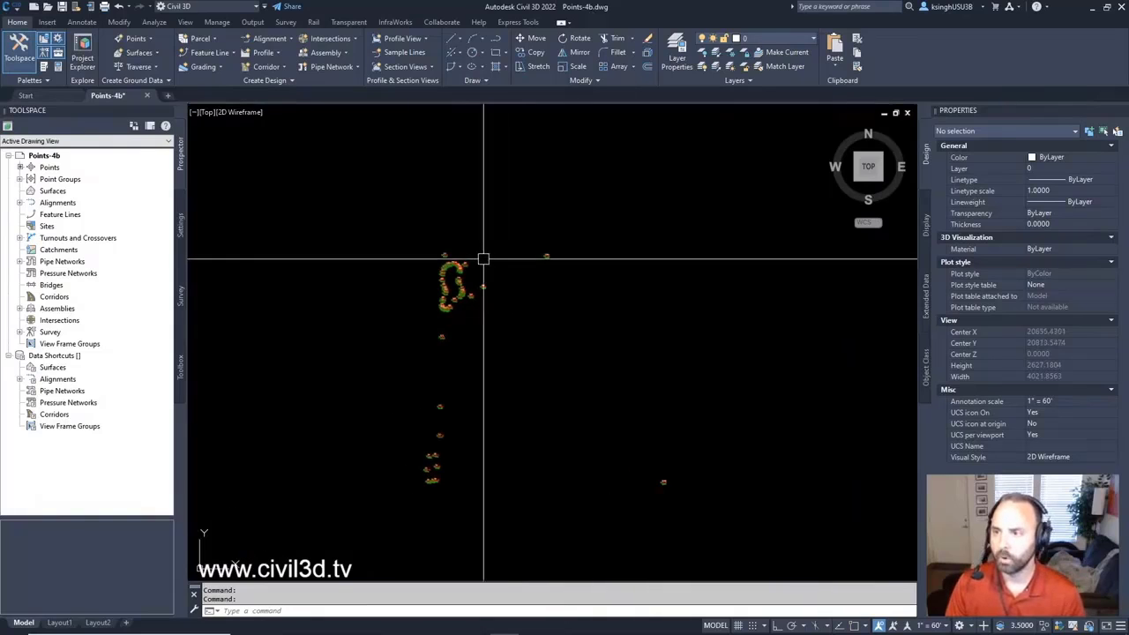
{"action": "scroll", "coordinate": [474, 276], "scroll_direction": "up", "scroll_amount": 8}
{"action": "scroll", "coordinate": [477, 273], "scroll_direction": "up", "scroll_amount": 2}
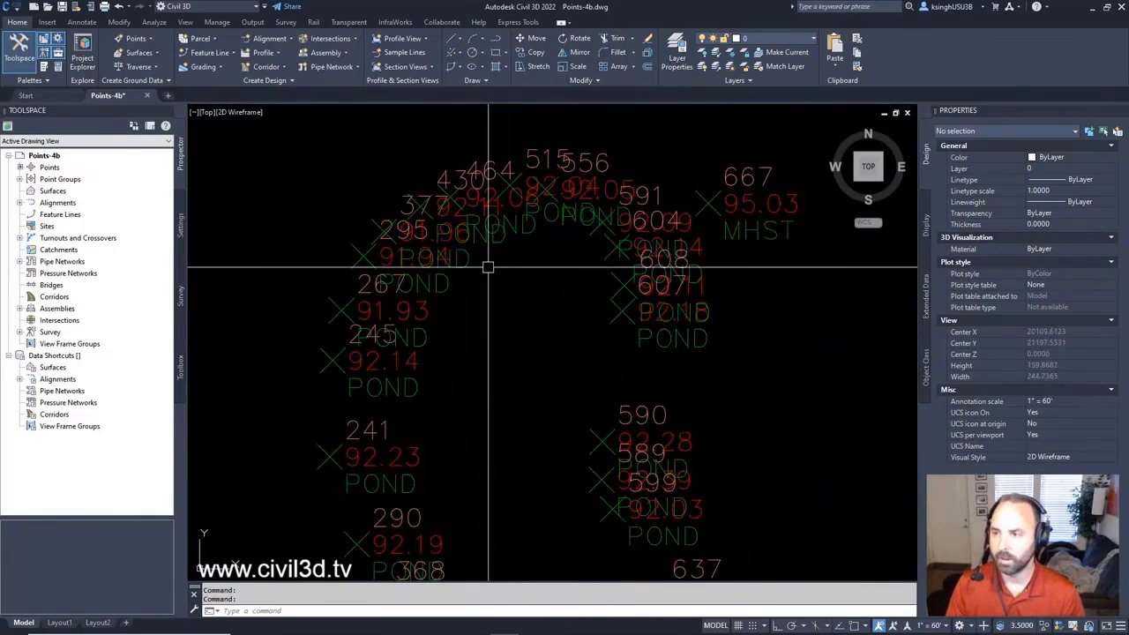
{"action": "scroll", "coordinate": [486, 276], "scroll_direction": "down", "scroll_amount": 5}
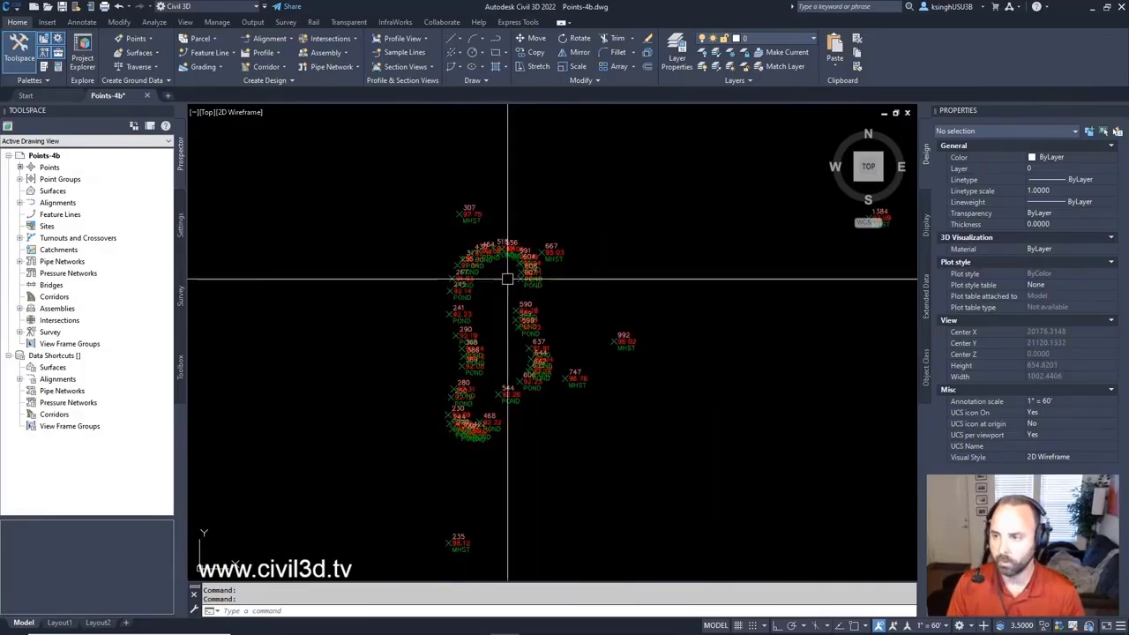
{"action": "scroll", "coordinate": [535, 428], "scroll_direction": "down", "scroll_amount": 5}
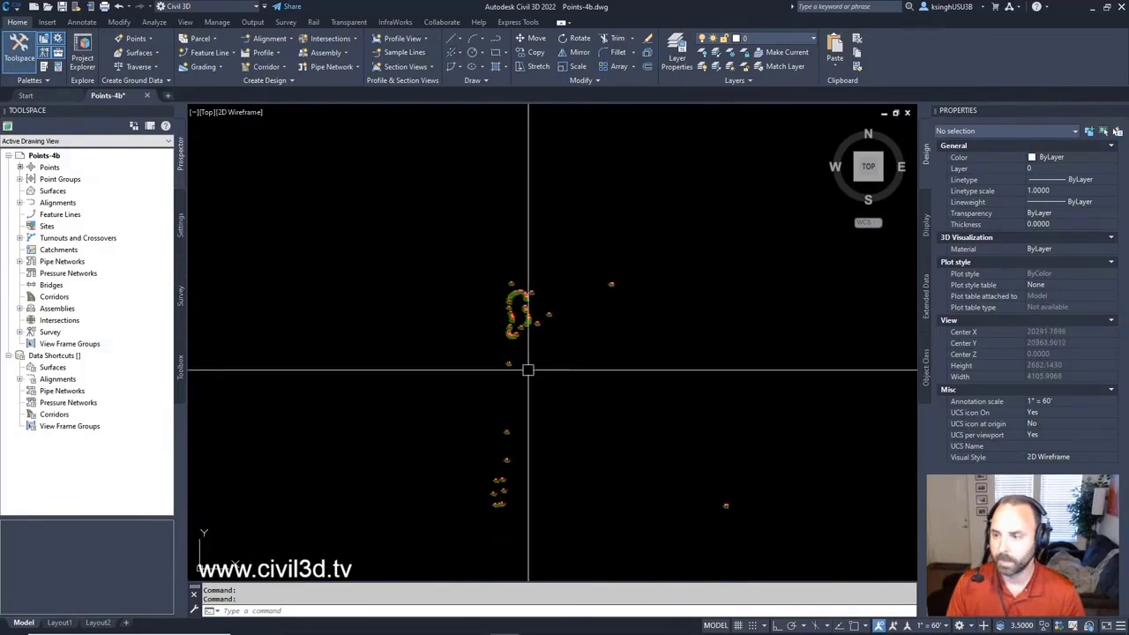
{"action": "scroll", "coordinate": [520, 353], "scroll_direction": "up", "scroll_amount": 8}
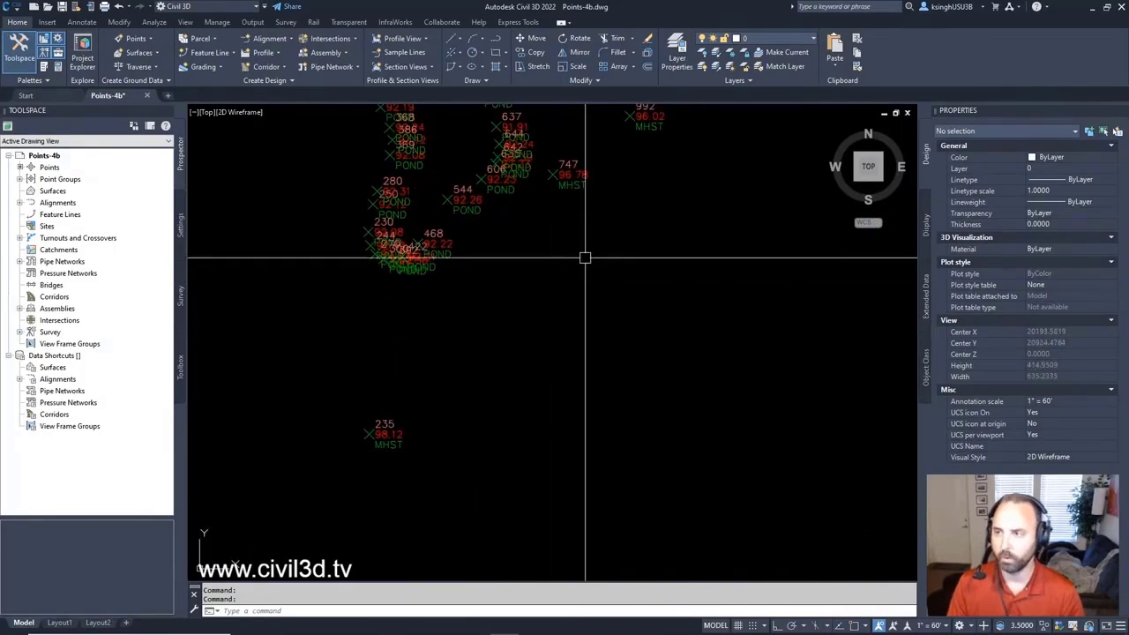
{"action": "scroll", "coordinate": [567, 327], "scroll_direction": "down", "scroll_amount": 6}
{"action": "scroll", "coordinate": [567, 336], "scroll_direction": "down", "scroll_amount": 4}
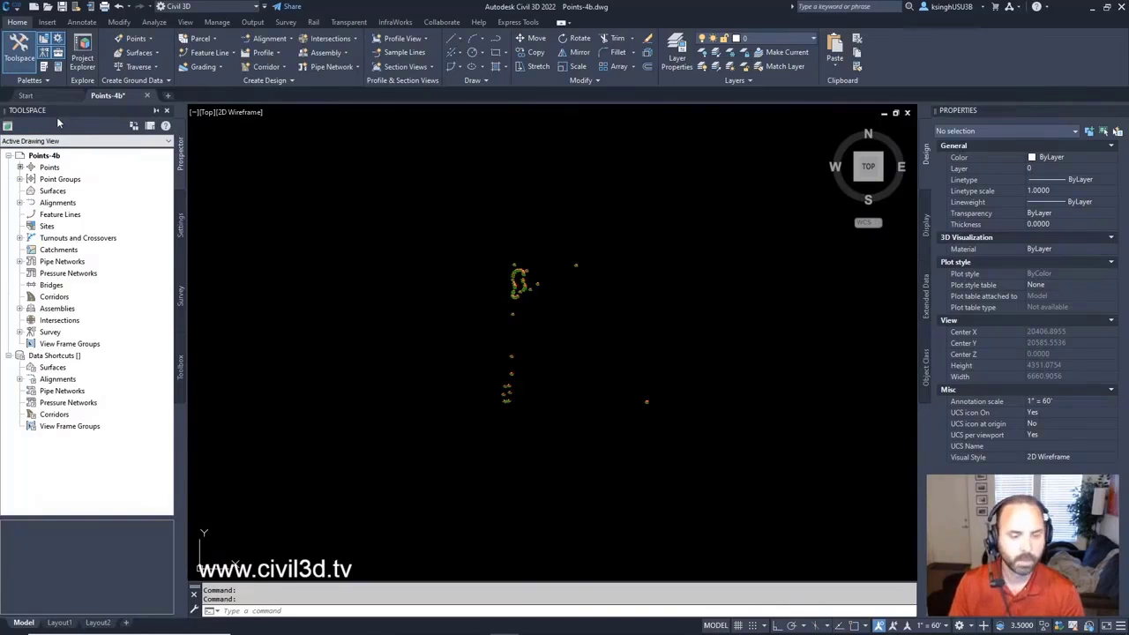
Copy the Standard point label style and name the copy Manhole UDP.
{"action": "left_click", "coordinate": [181, 238]}
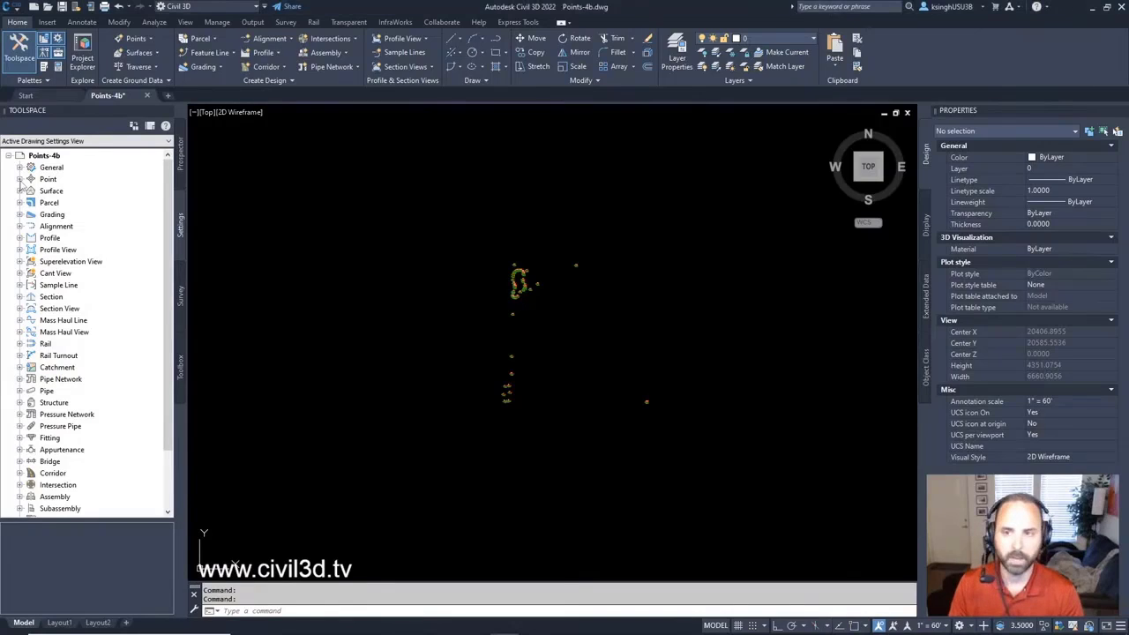
{"action": "left_click", "coordinate": [19, 179]}
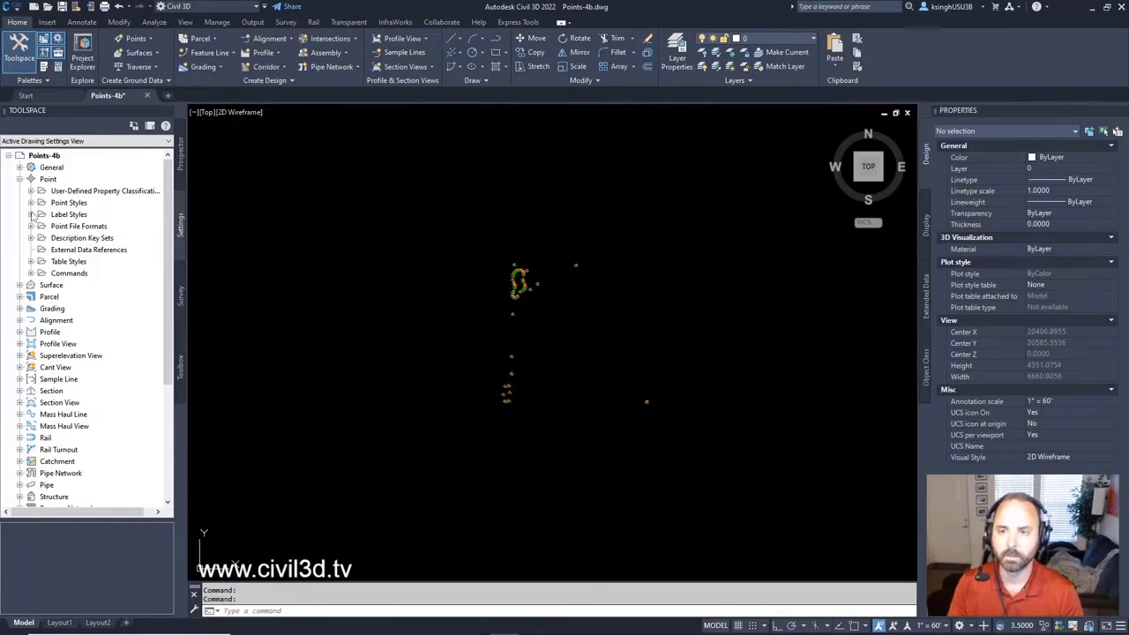
{"action": "left_click", "coordinate": [30, 214]}
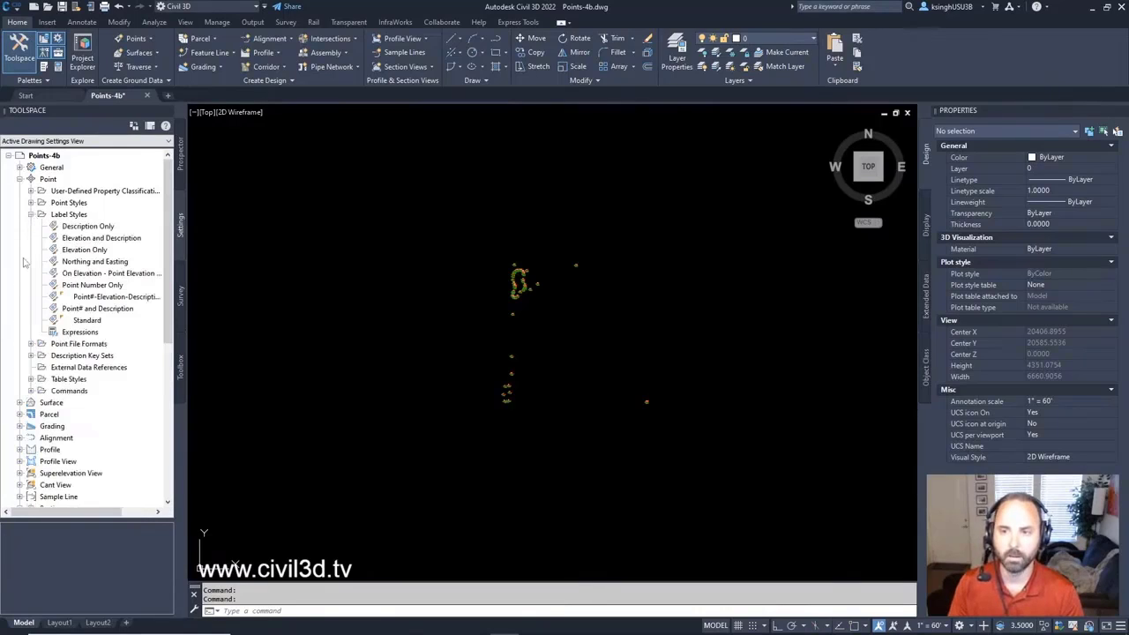
{"action": "left_click", "coordinate": [95, 322]}
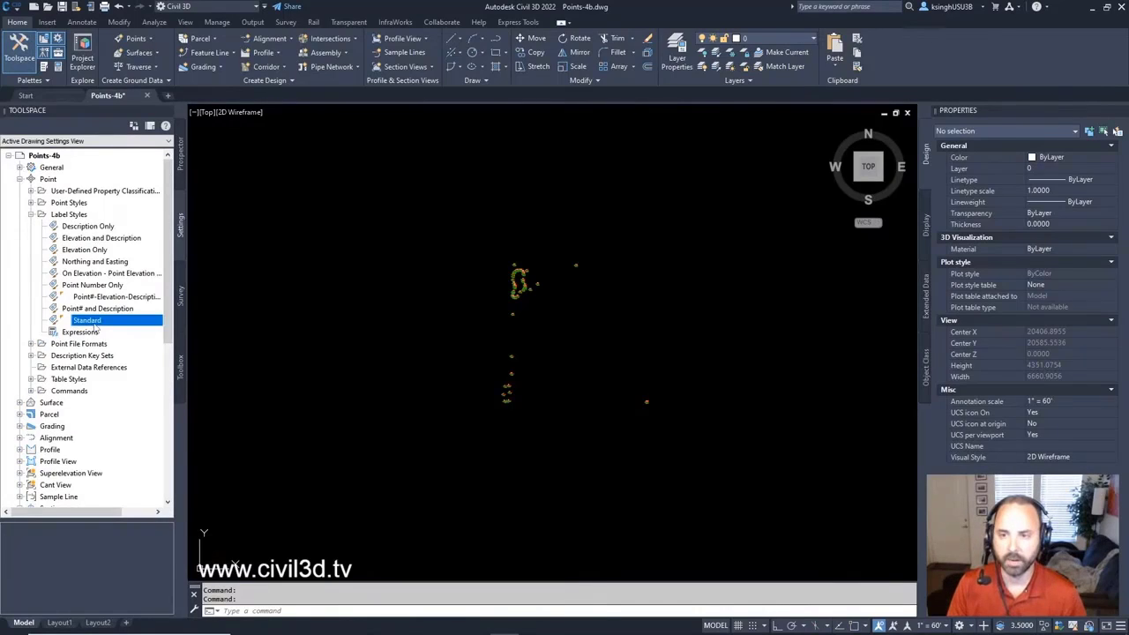
{"action": "right_click", "coordinate": [99, 324]}
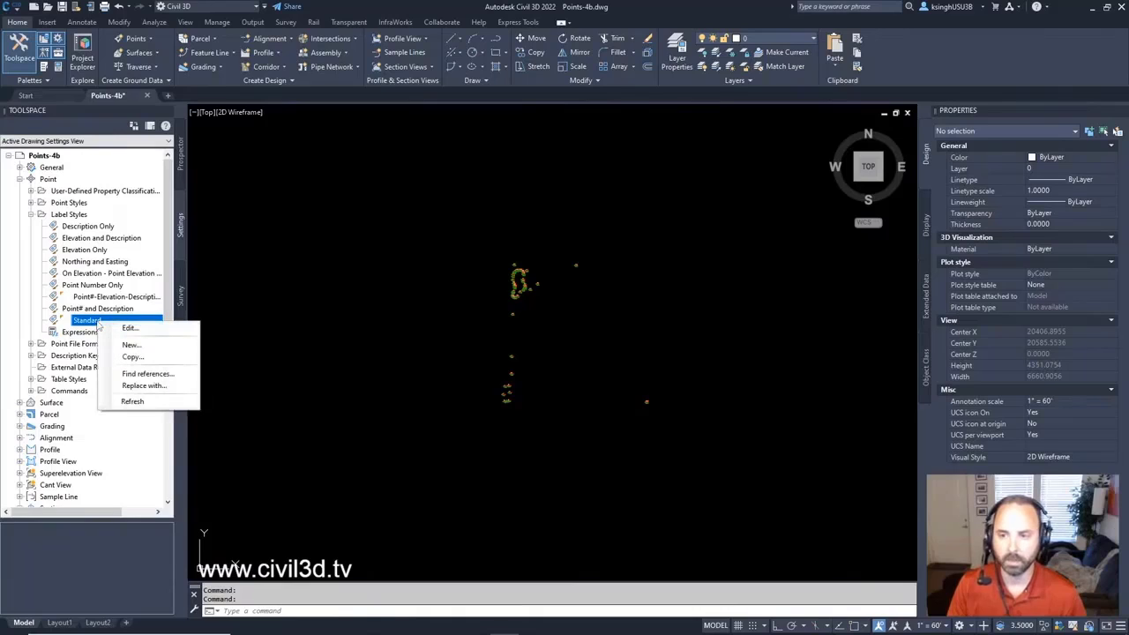
{"action": "left_click", "coordinate": [132, 357]}
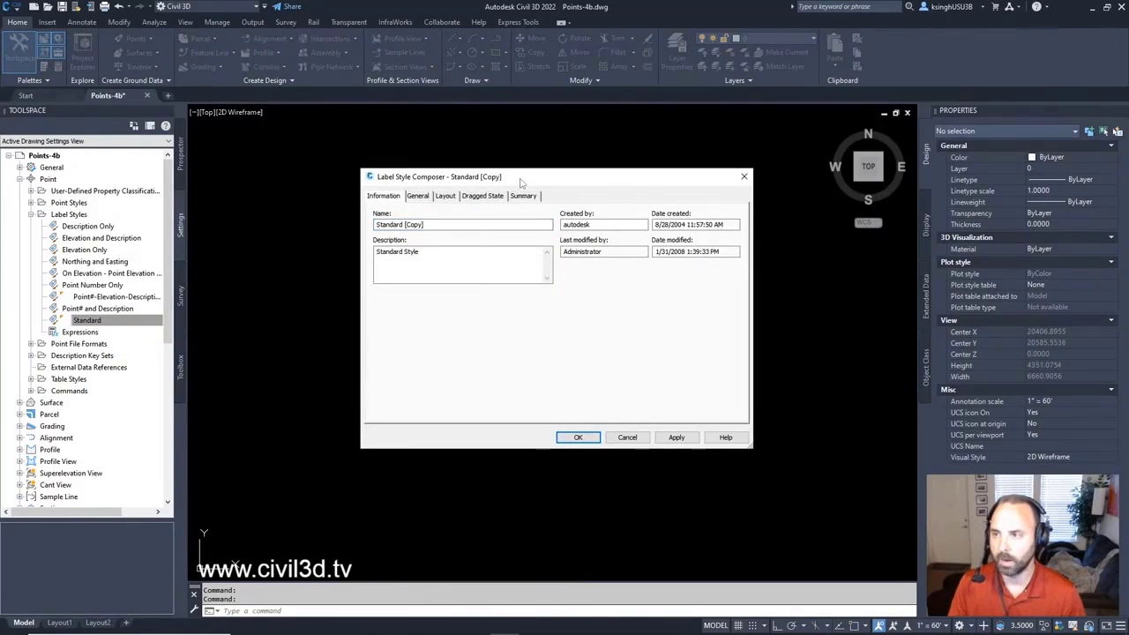
{"action": "left_click_drag", "start_coordinate": [520, 182], "coordinate": [517, 186]}
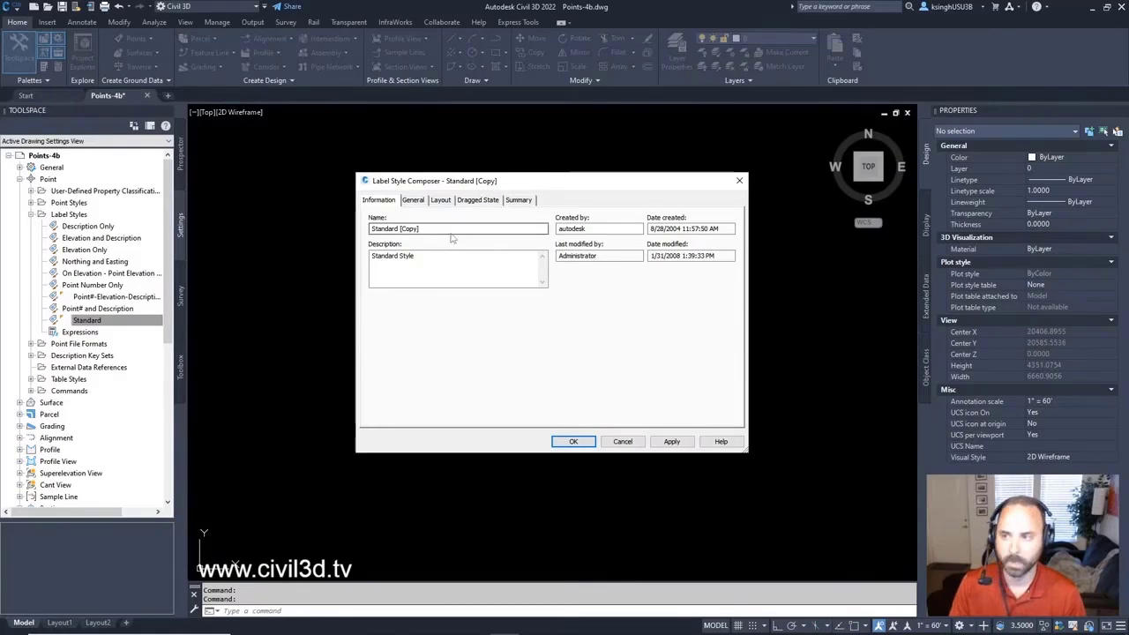
{"action": "left_click_drag", "start_coordinate": [427, 229], "coordinate": [297, 233]}
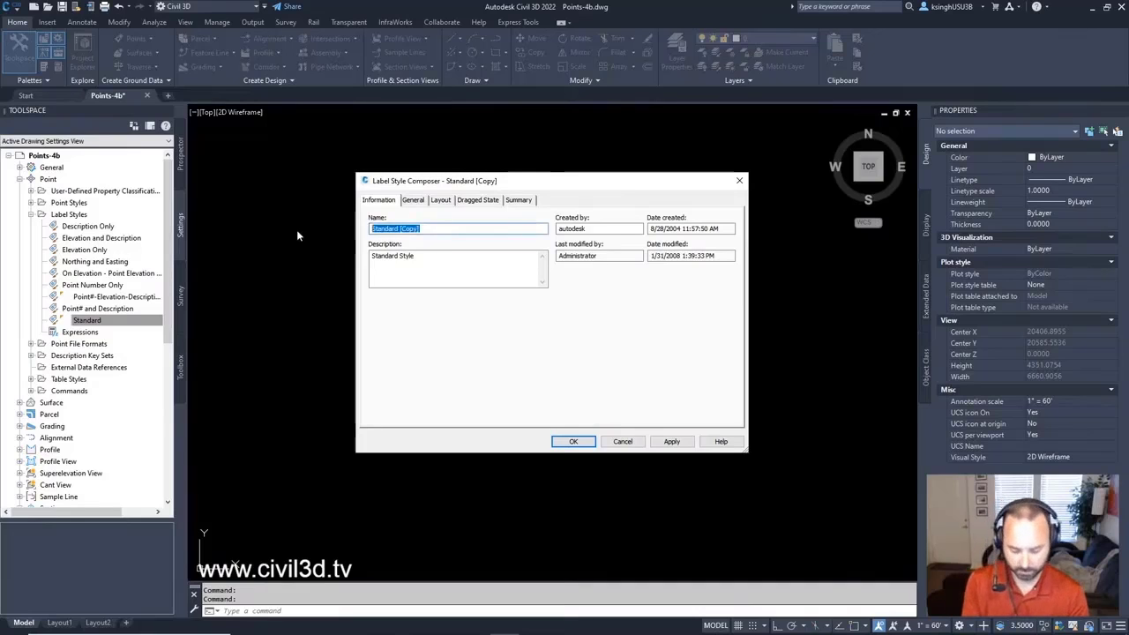
{"action": "type", "text": "Manhole "}
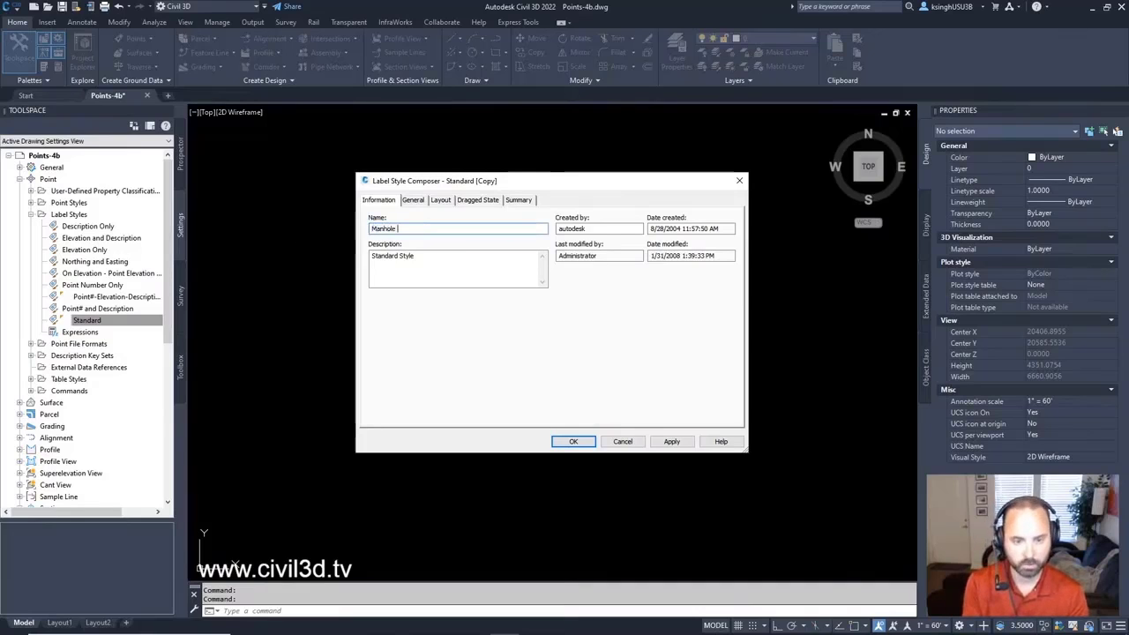
{"action": "type", "text": "UDP"}
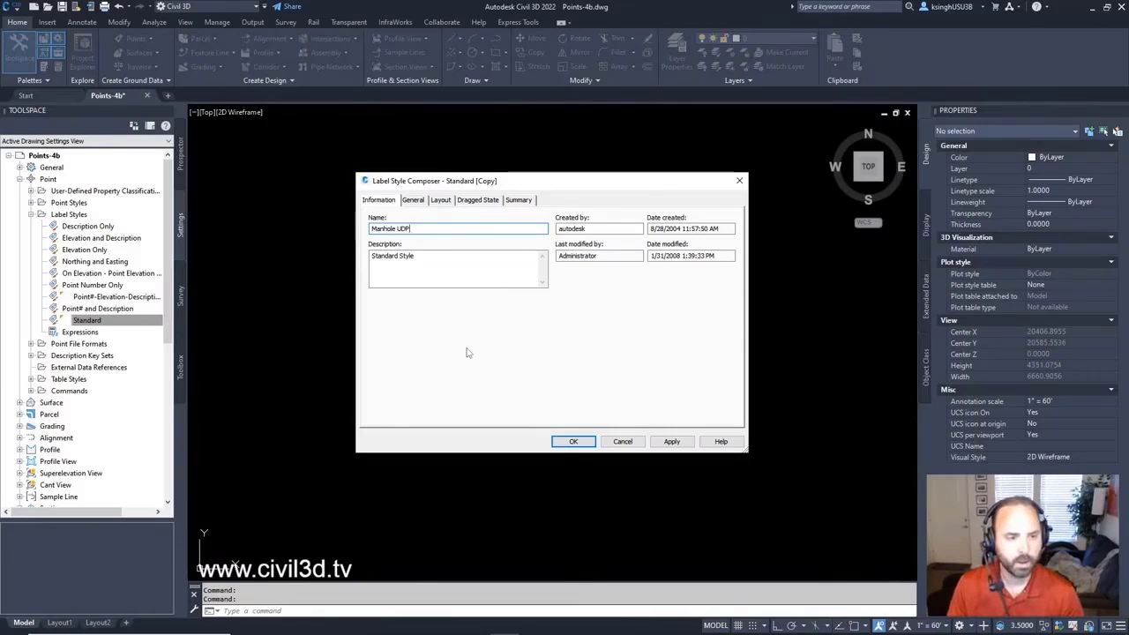
Open the layout settings of the Manhole UDP label style and use Point Label Style for the preview.
{"action": "left_click", "coordinate": [441, 200]}
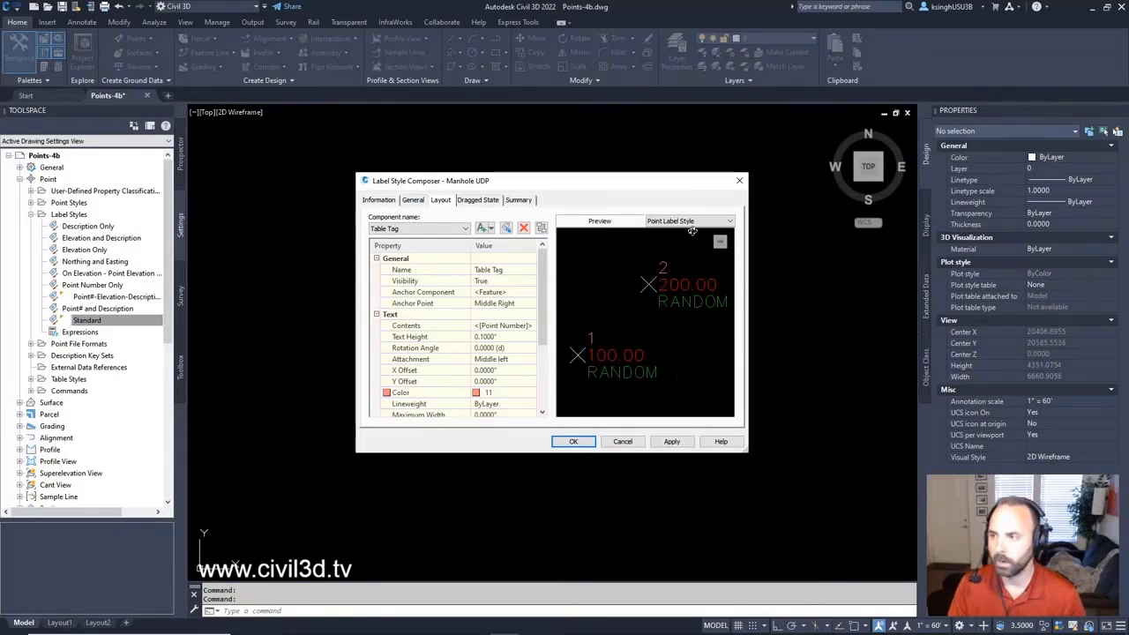
{"action": "left_click", "coordinate": [729, 222]}
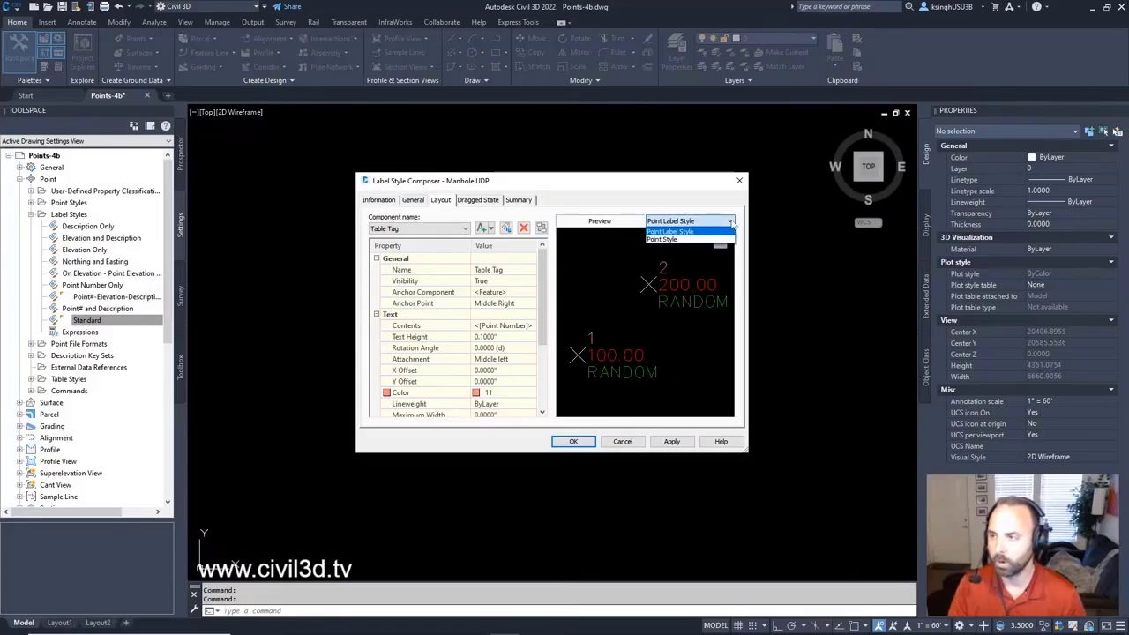
{"action": "left_click", "coordinate": [685, 233]}
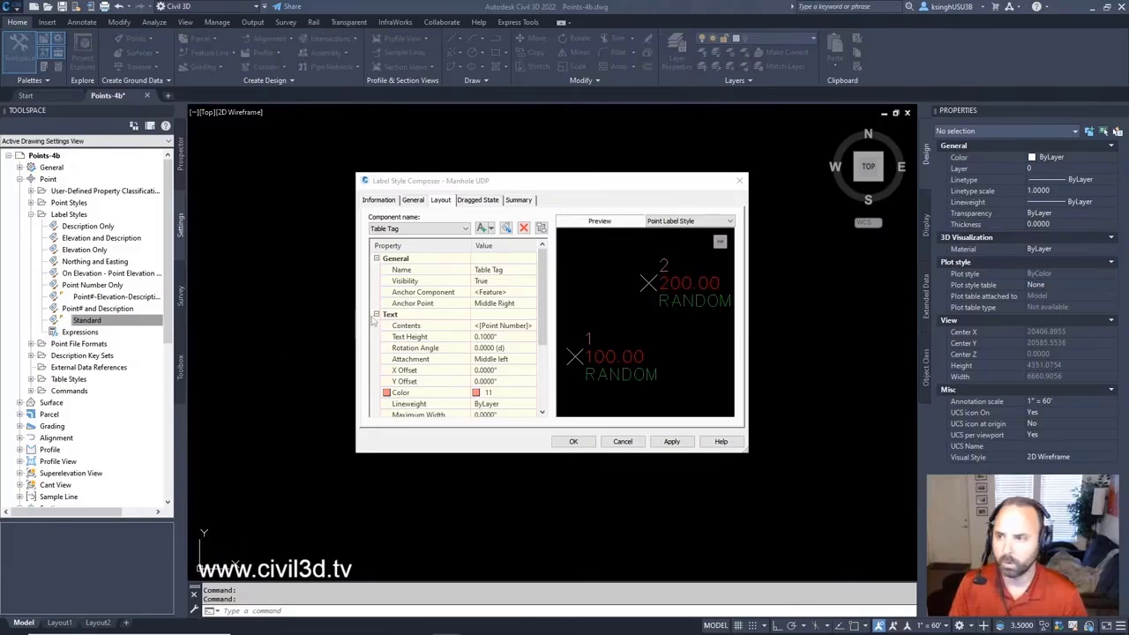
{"action": "left_click", "coordinate": [591, 190]}
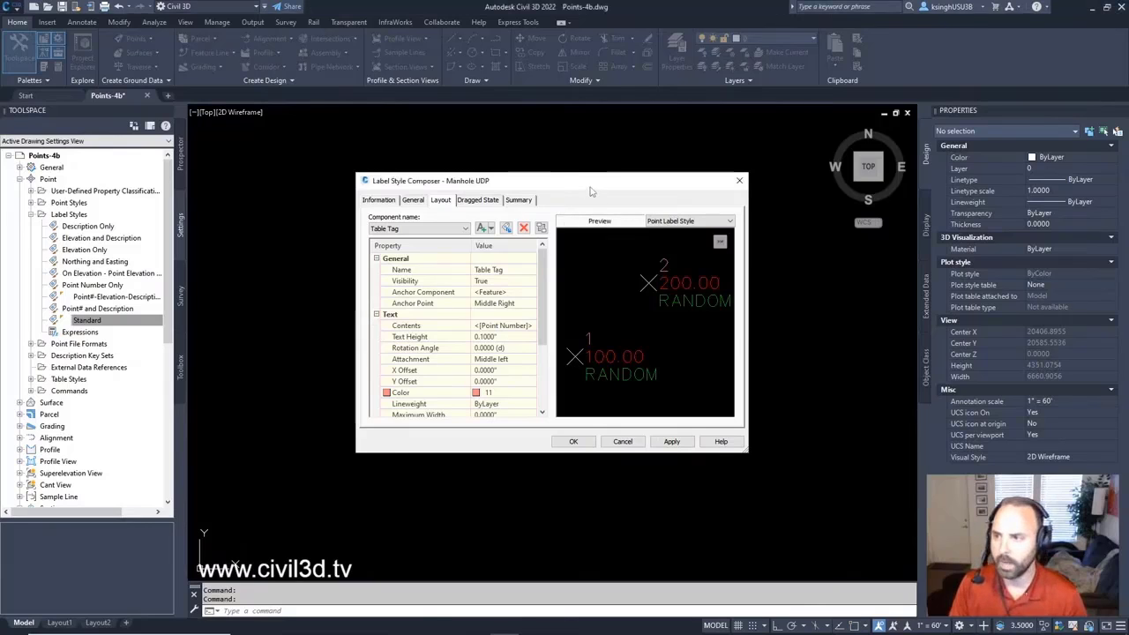
Add a text component to the Manhole UDP label style and name it Invert In.
{"action": "left_click", "coordinate": [484, 230]}
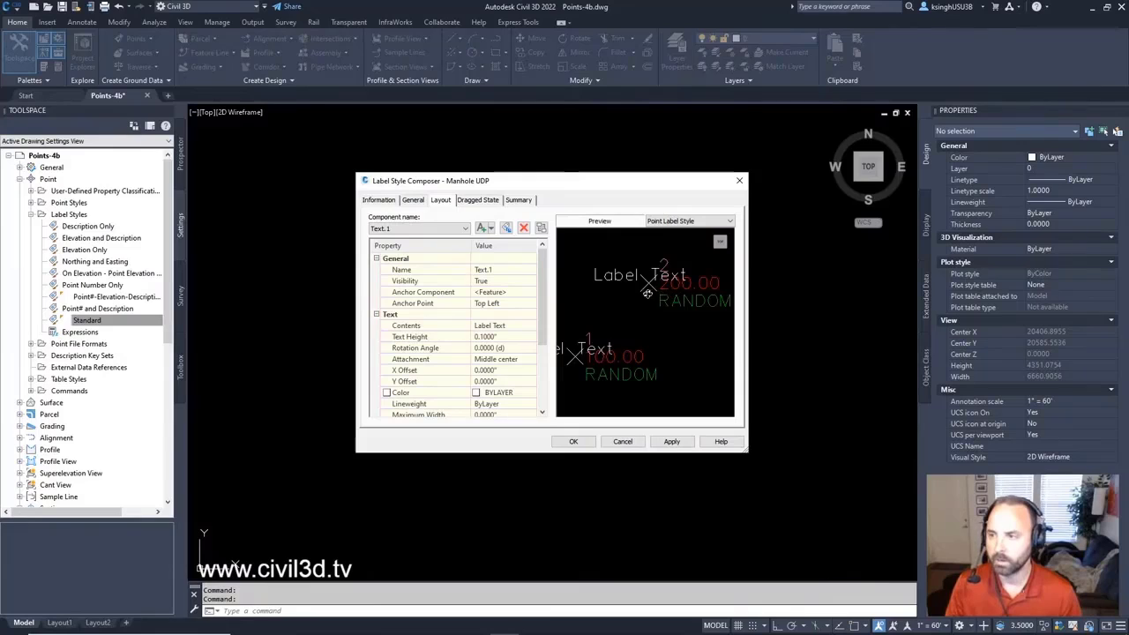
{"action": "left_click", "coordinate": [496, 270]}
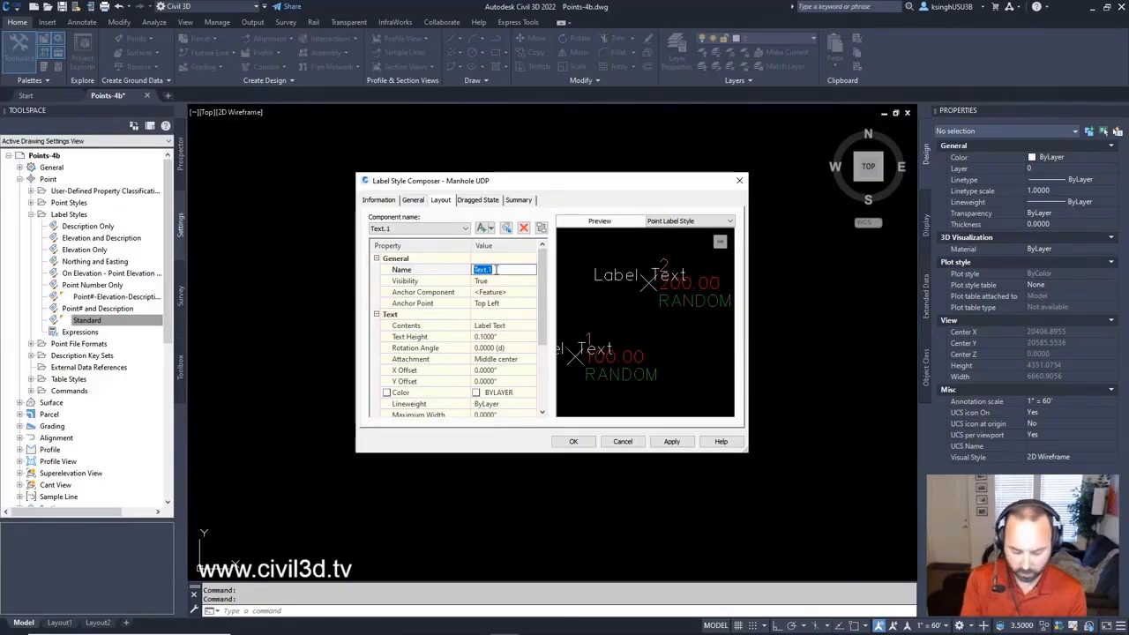
{"action": "key", "text": "BackSpace"}
{"action": "type", "text": "Inve"}
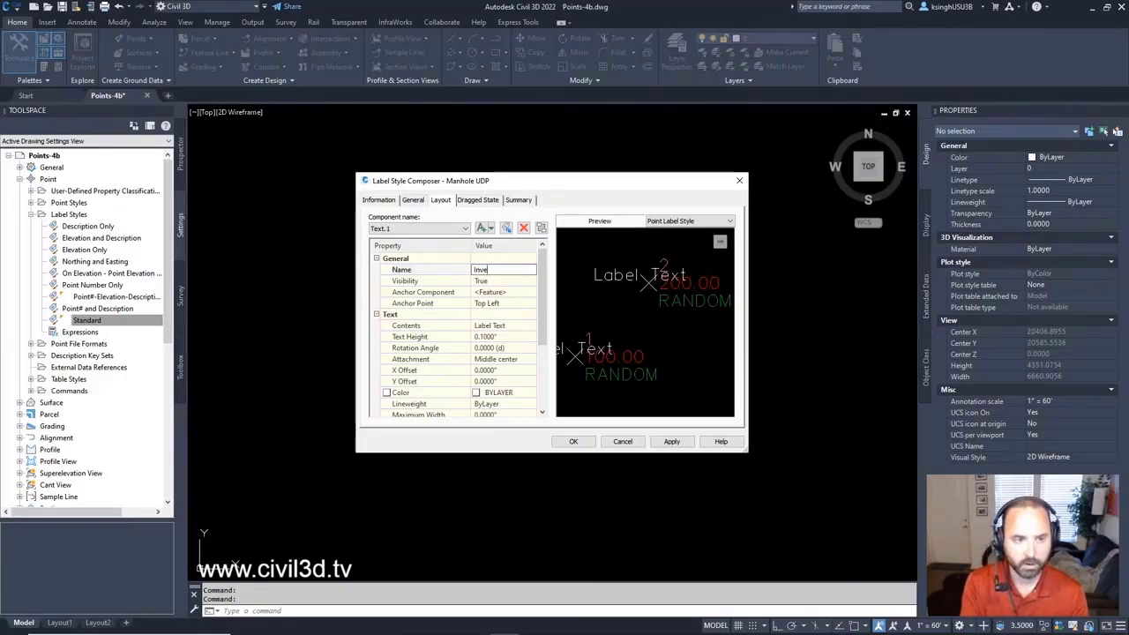
{"action": "type", "text": "rt In"}
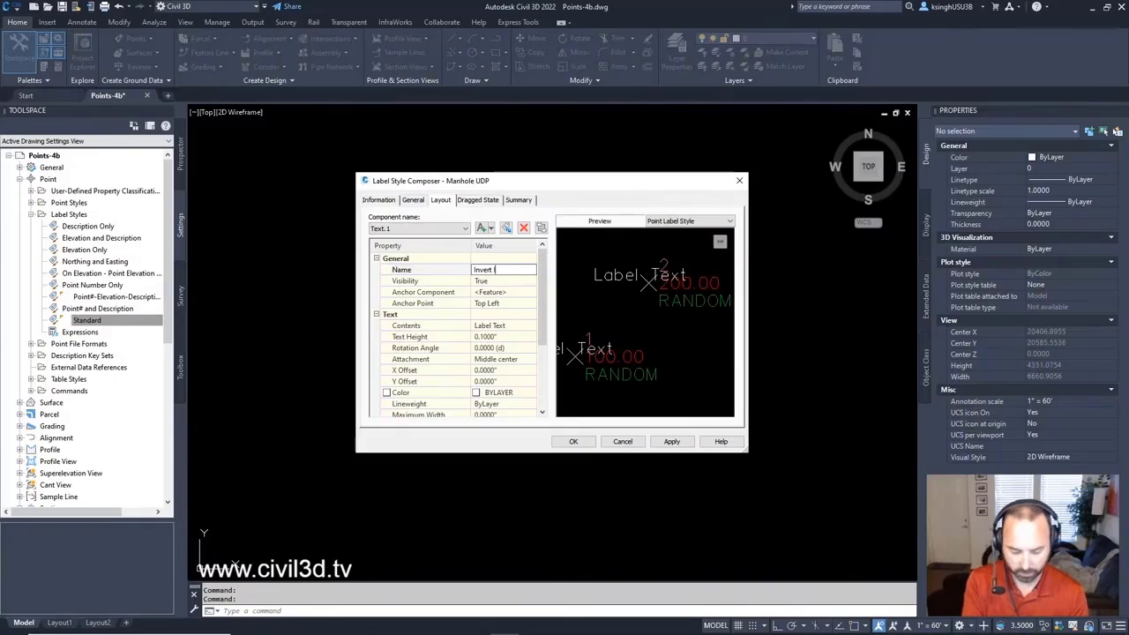
Anchor the Invert In component to the Bottom Left of the Point Description component.
{"action": "left_click", "coordinate": [508, 294]}
{"action": "left_click", "coordinate": [508, 294]}
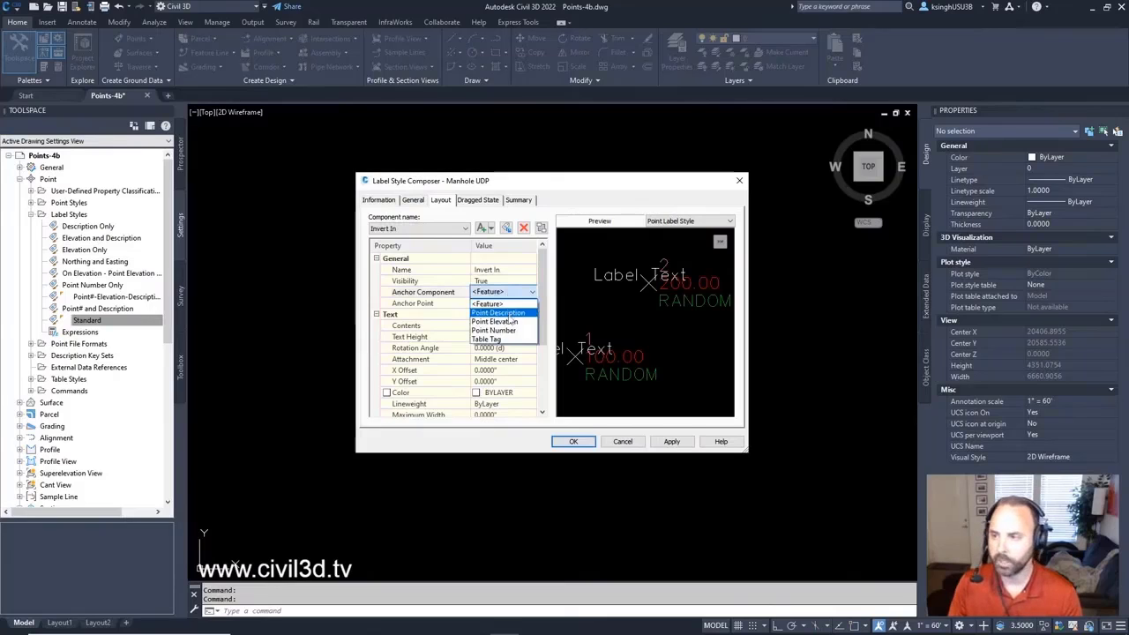
{"action": "left_click", "coordinate": [509, 313]}
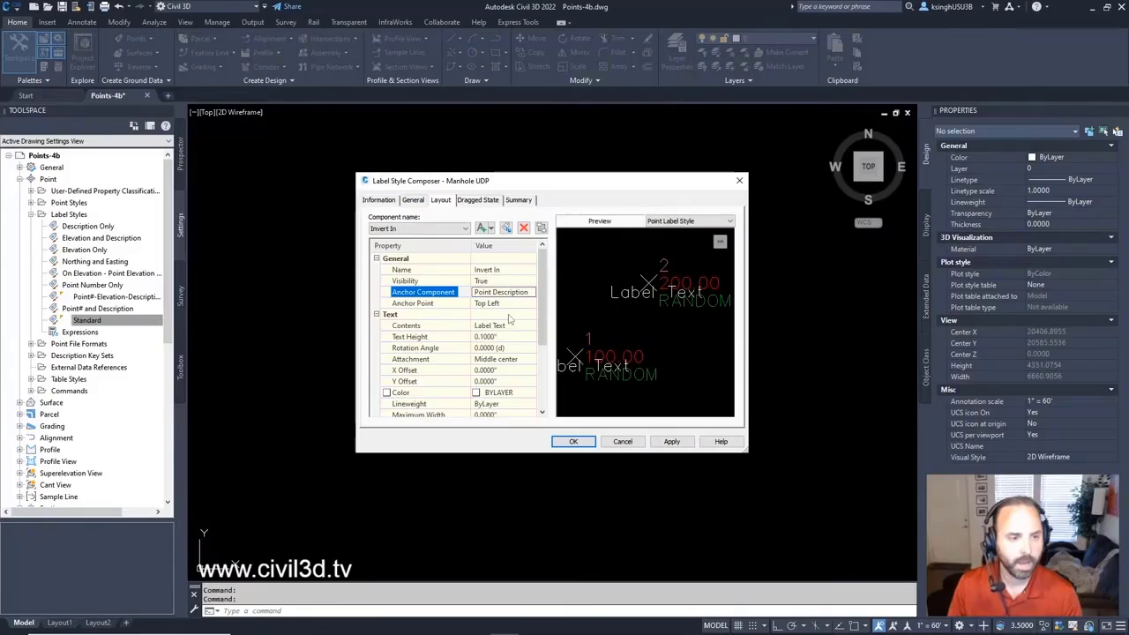
{"action": "left_click", "coordinate": [510, 304]}
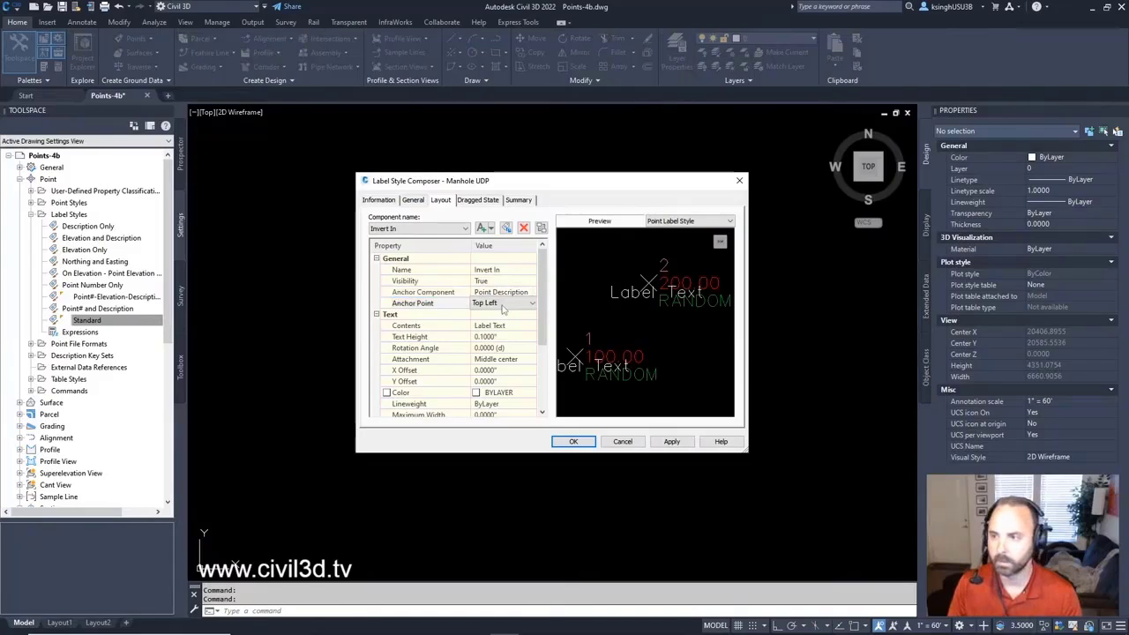
{"action": "left_click", "coordinate": [514, 305]}
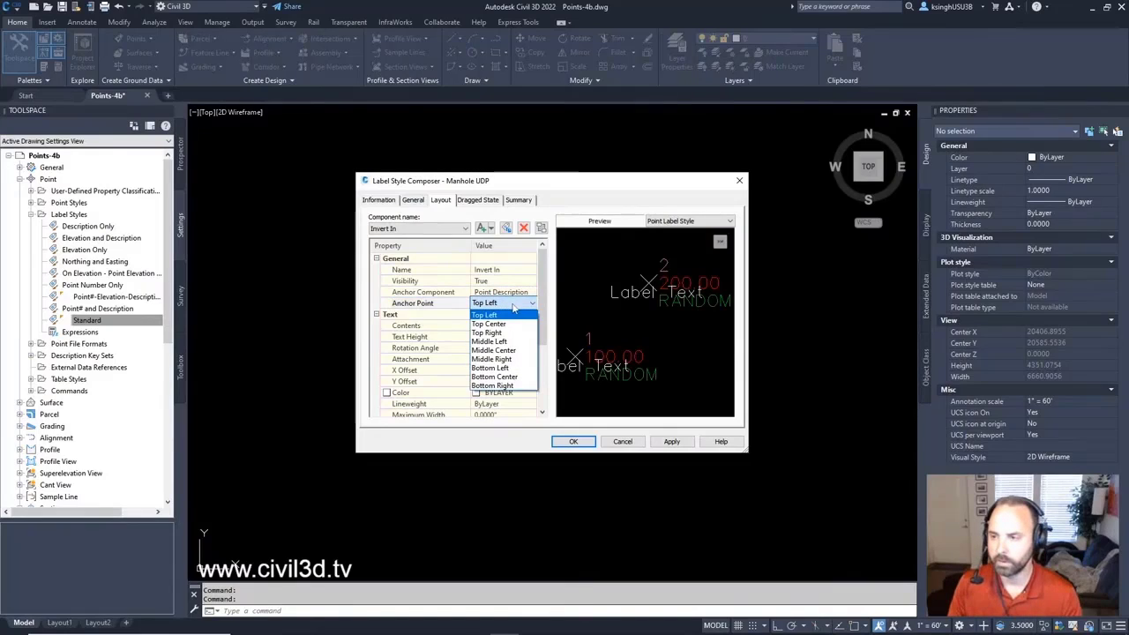
{"action": "left_click", "coordinate": [517, 368]}
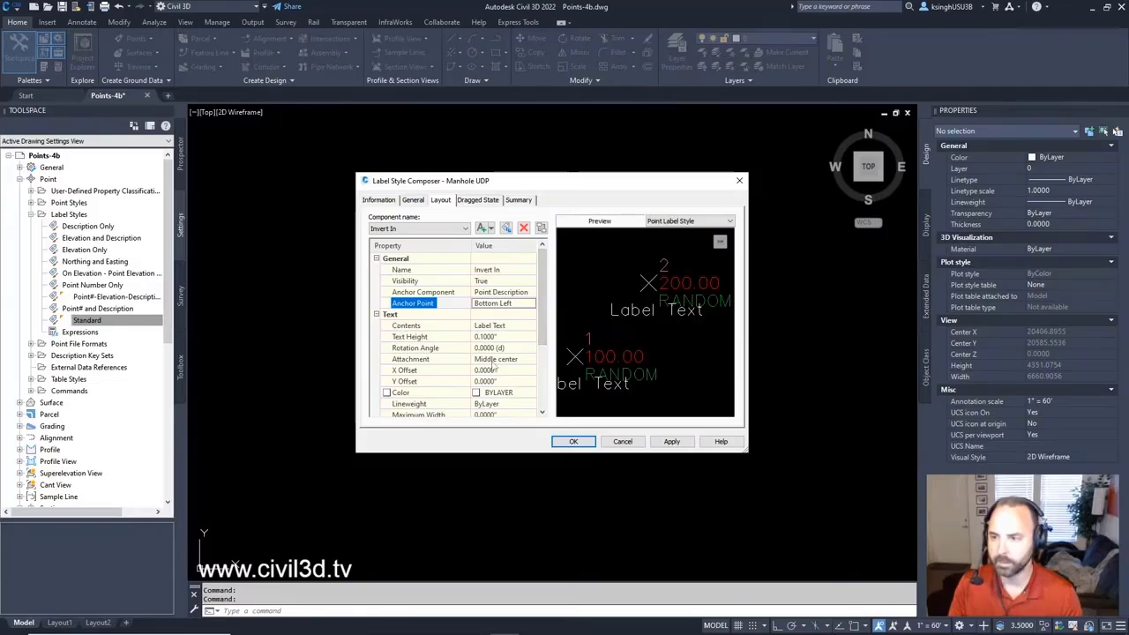
Set the text attachment of the Invert In component to Top left.
{"action": "left_click", "coordinate": [523, 363]}
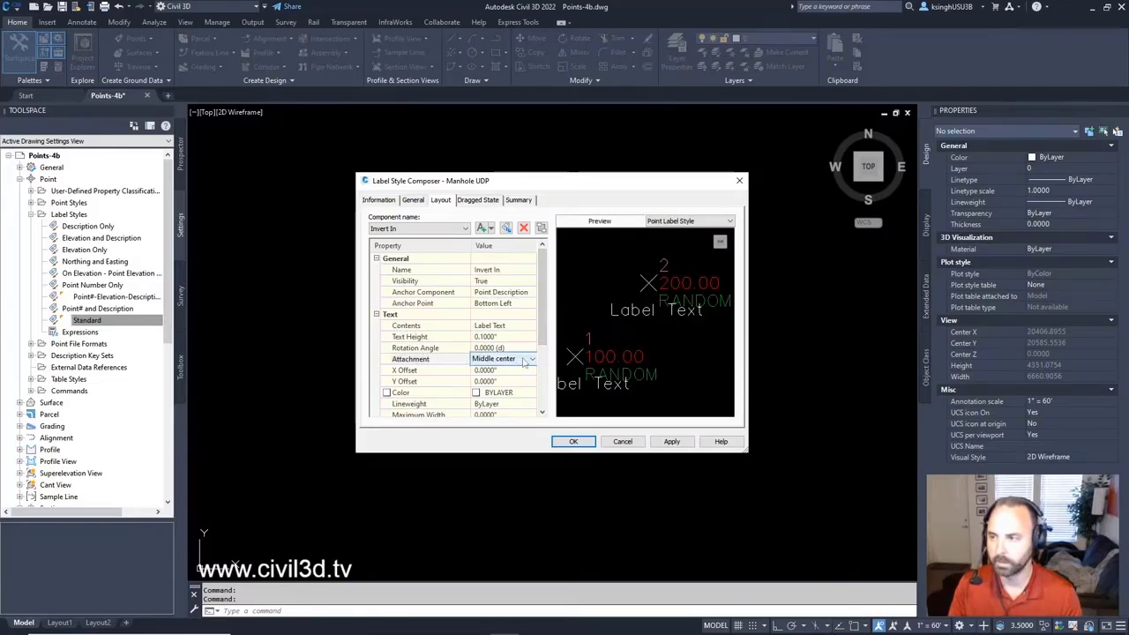
{"action": "left_click", "coordinate": [523, 362]}
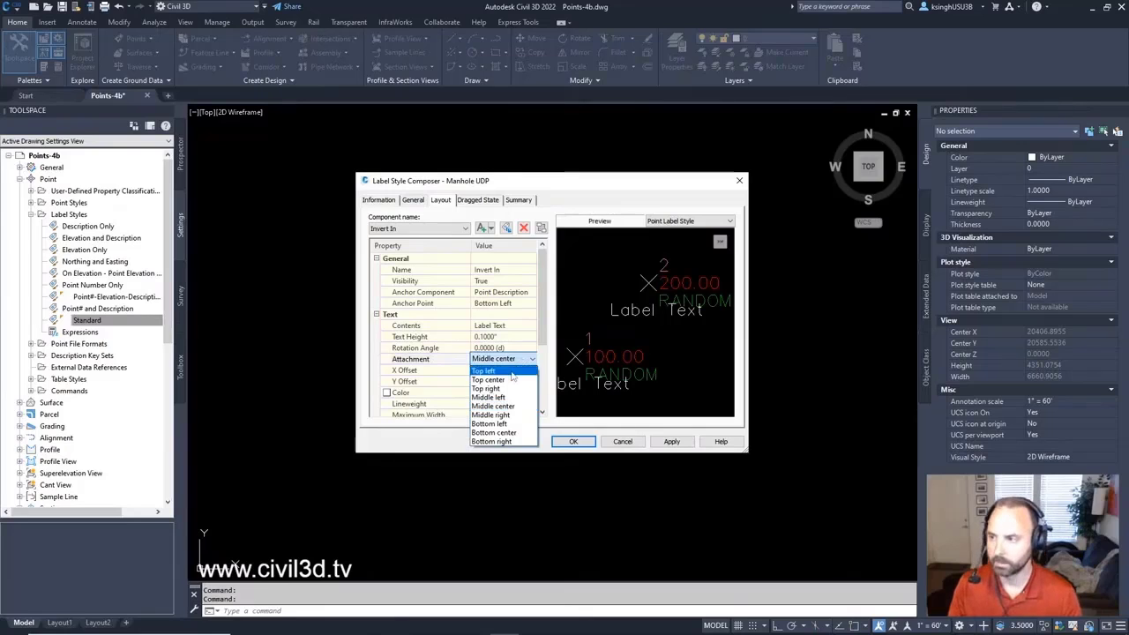
{"action": "left_click", "coordinate": [511, 373]}
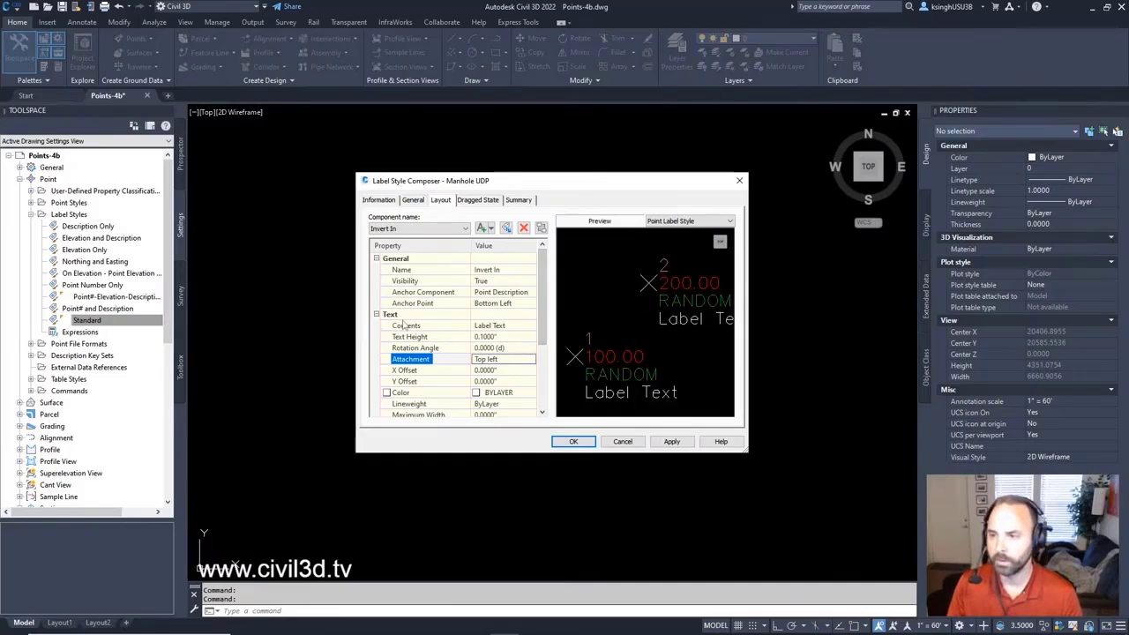
Replace the placeholder contents of the Invert In component with the MH_Pipe In Invert property at 0.01 precision.
{"action": "left_click", "coordinate": [498, 326]}
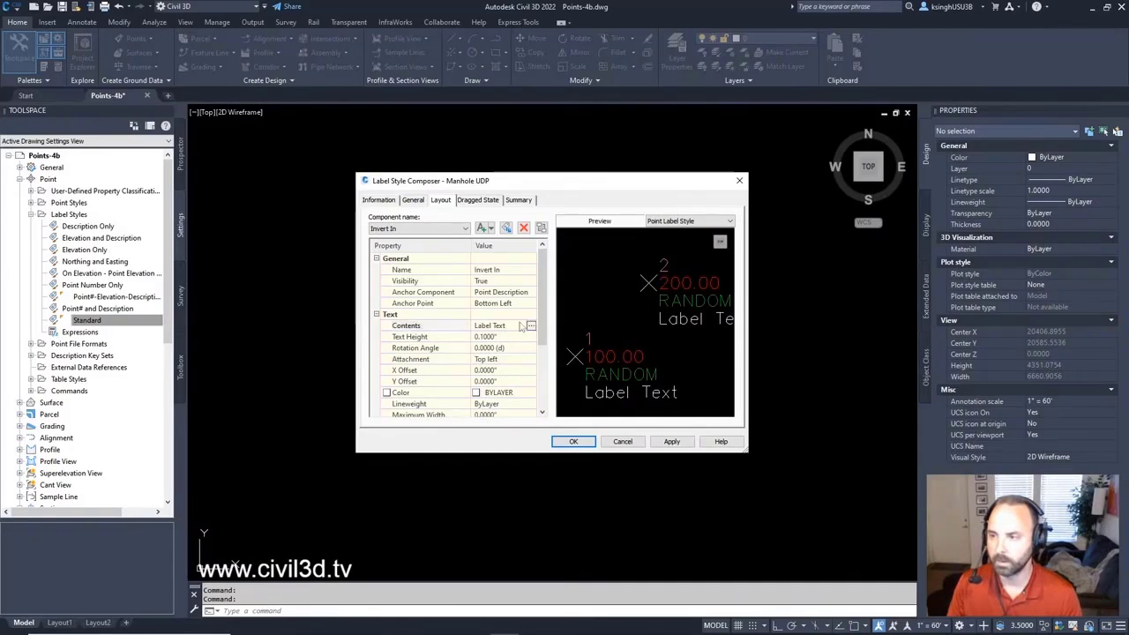
{"action": "left_click", "coordinate": [528, 327]}
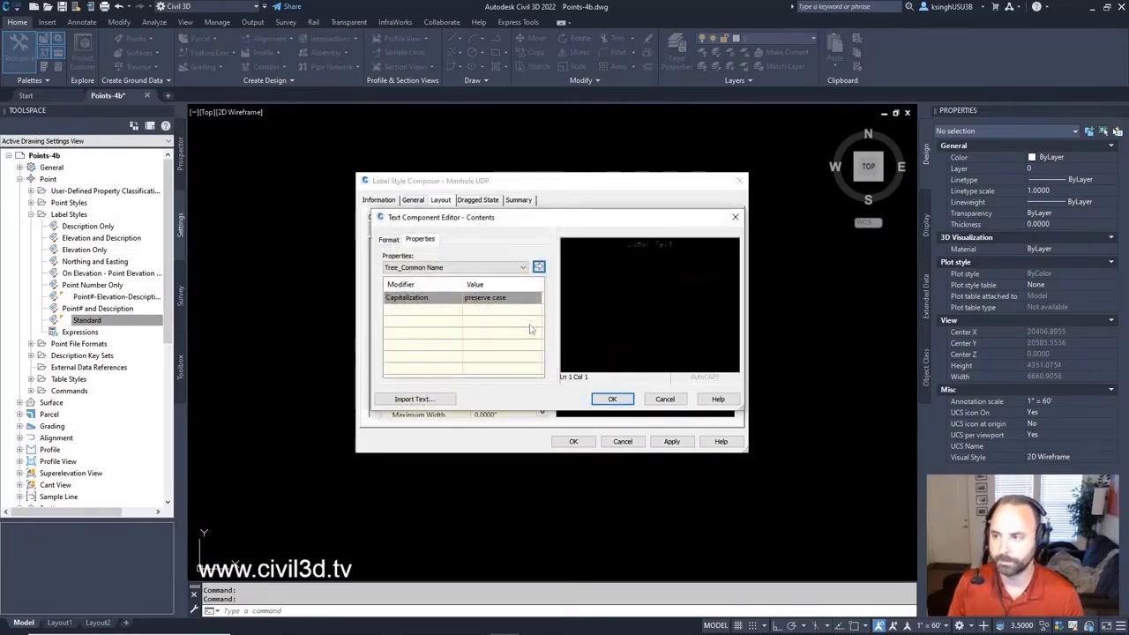
{"action": "left_click_drag", "start_coordinate": [675, 244], "coordinate": [628, 244]}
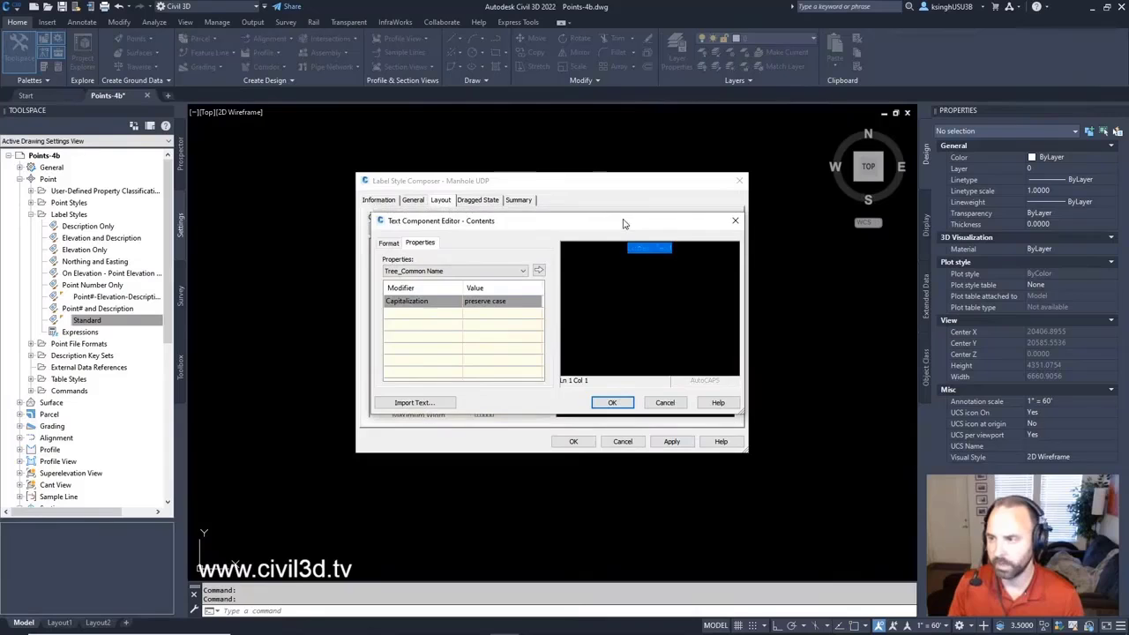
{"action": "left_click_drag", "start_coordinate": [623, 221], "coordinate": [625, 346]}
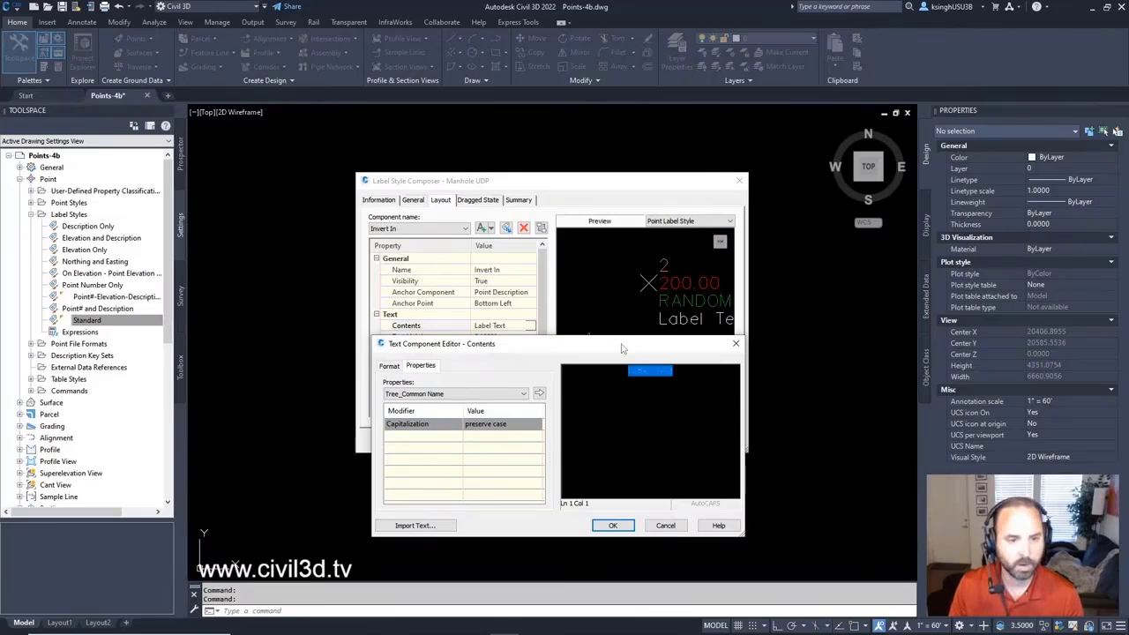
{"action": "left_click", "coordinate": [524, 394]}
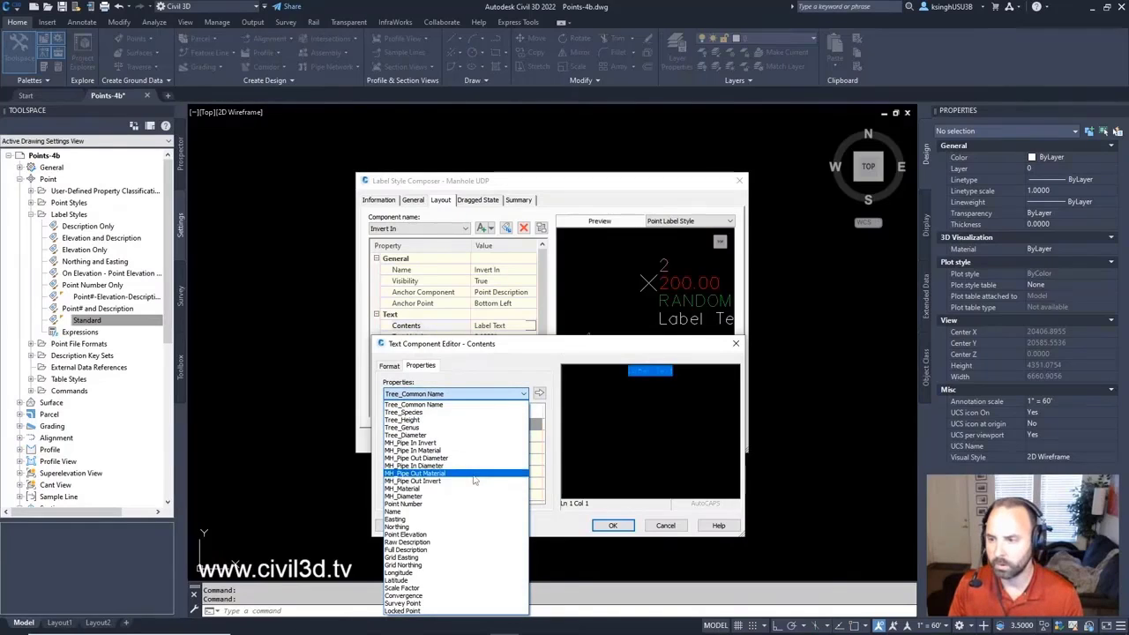
{"action": "left_click", "coordinate": [447, 443]}
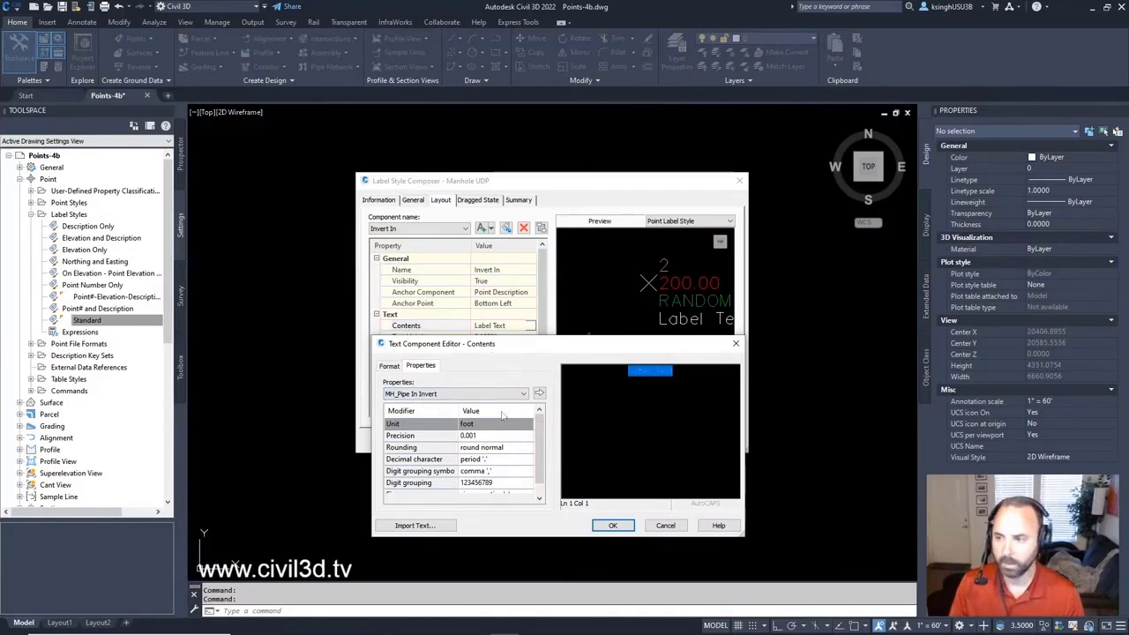
{"action": "left_click", "coordinate": [477, 435]}
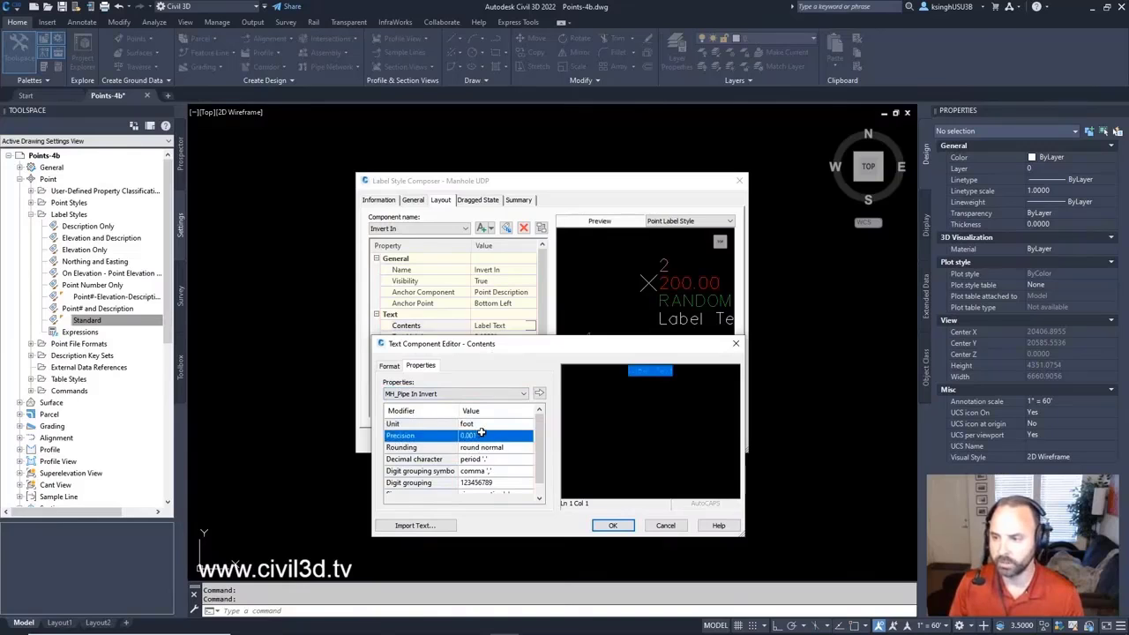
{"action": "left_click", "coordinate": [480, 435]}
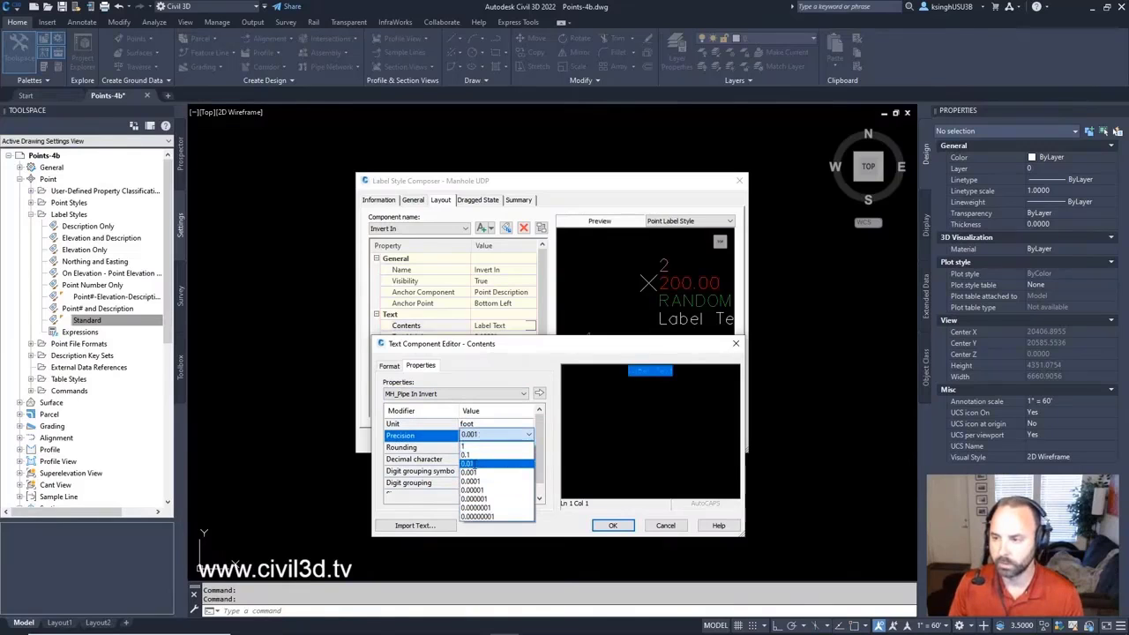
{"action": "left_click", "coordinate": [472, 463]}
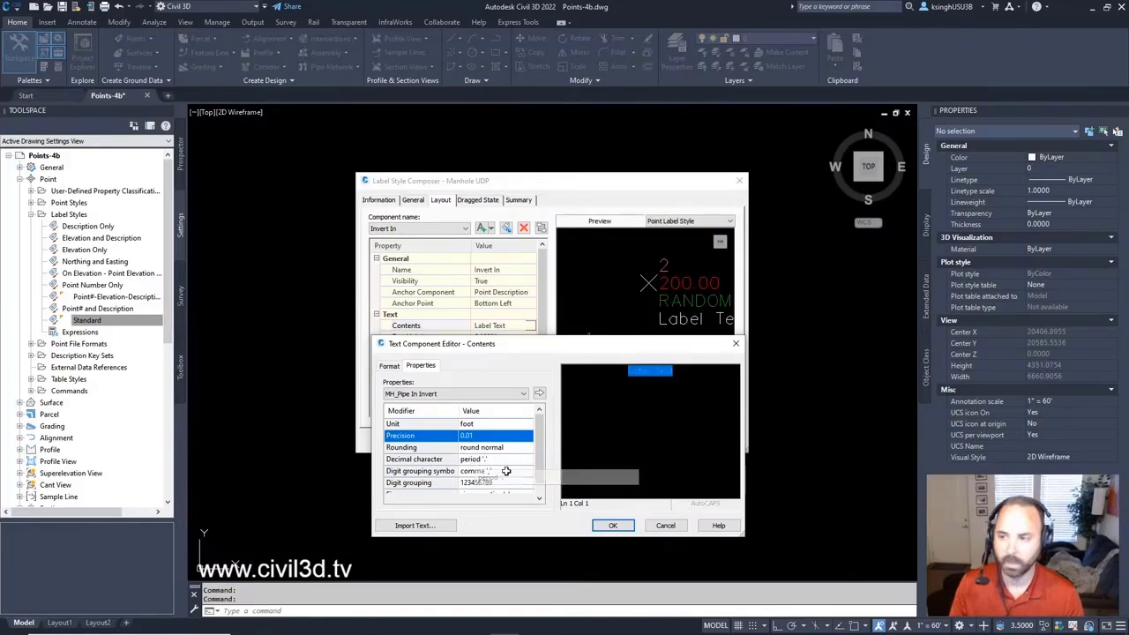
{"action": "left_click", "coordinate": [539, 394]}
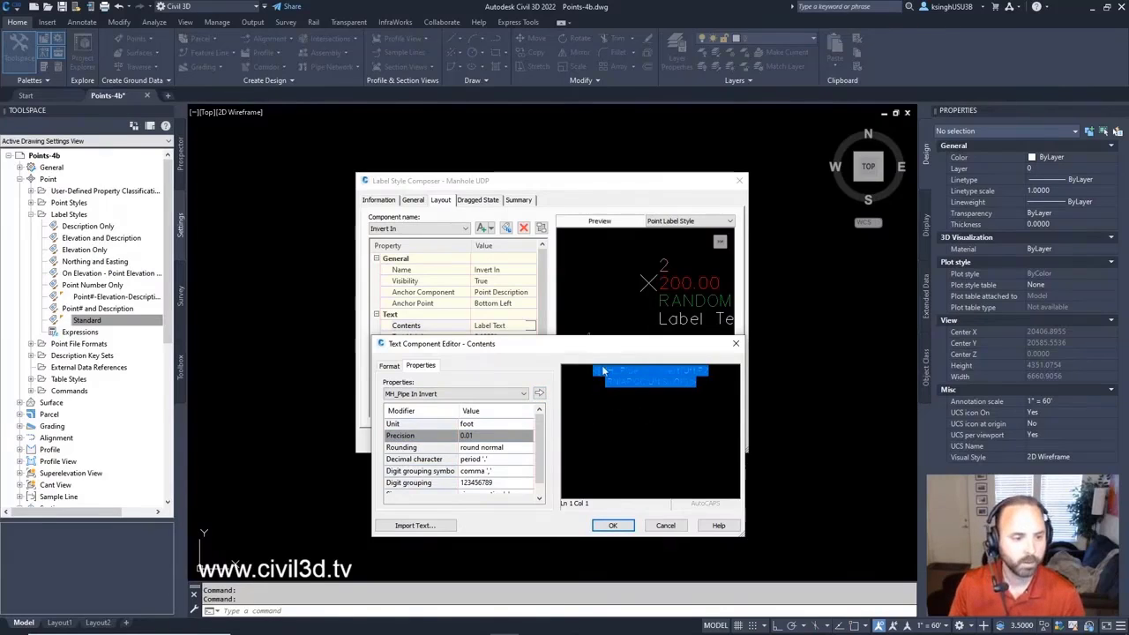
Put the prefix "Invert In: " before the MH_Pipe In Invert field and accept the component contents.
{"action": "key", "text": "Right"}
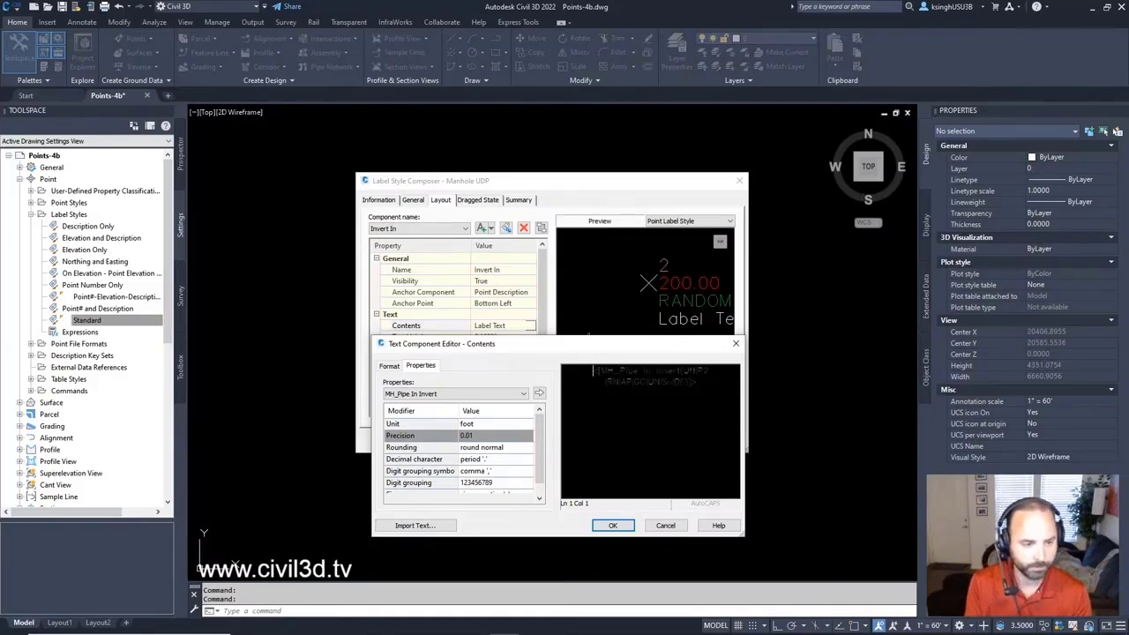
{"action": "type", "text": "Invert "}
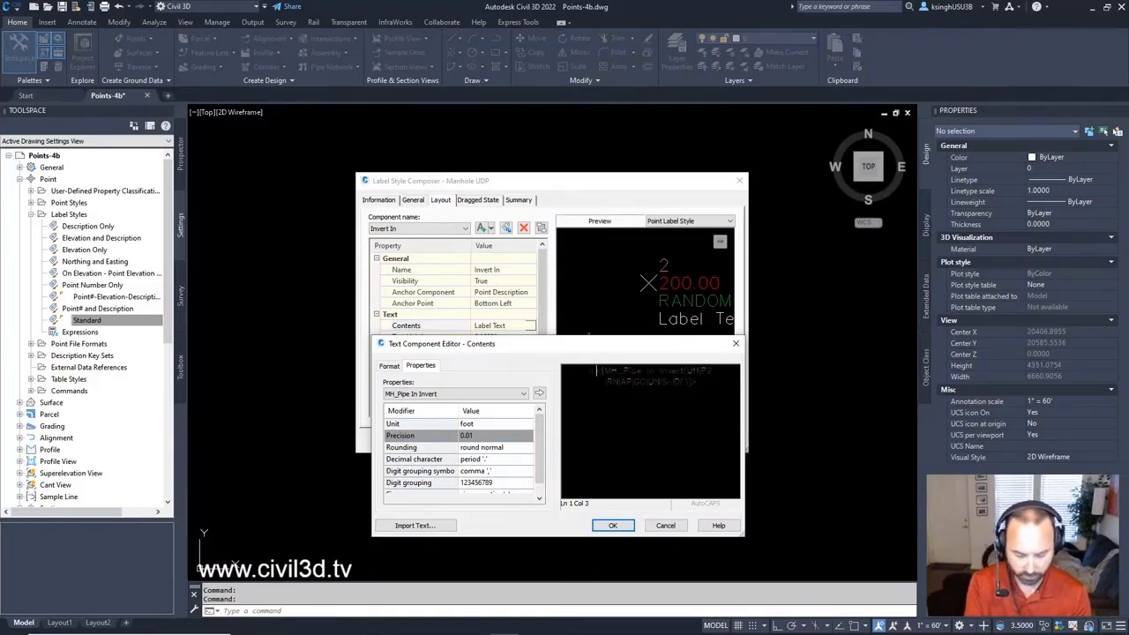
{"action": "type", "text": "In"}
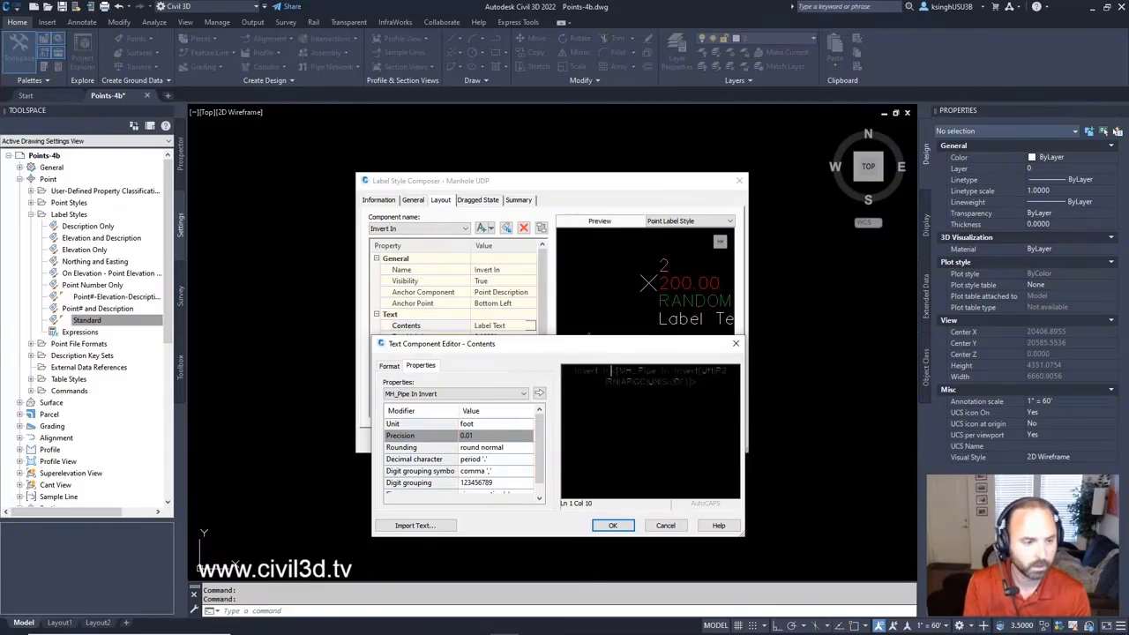
{"action": "type", "text": "v:"}
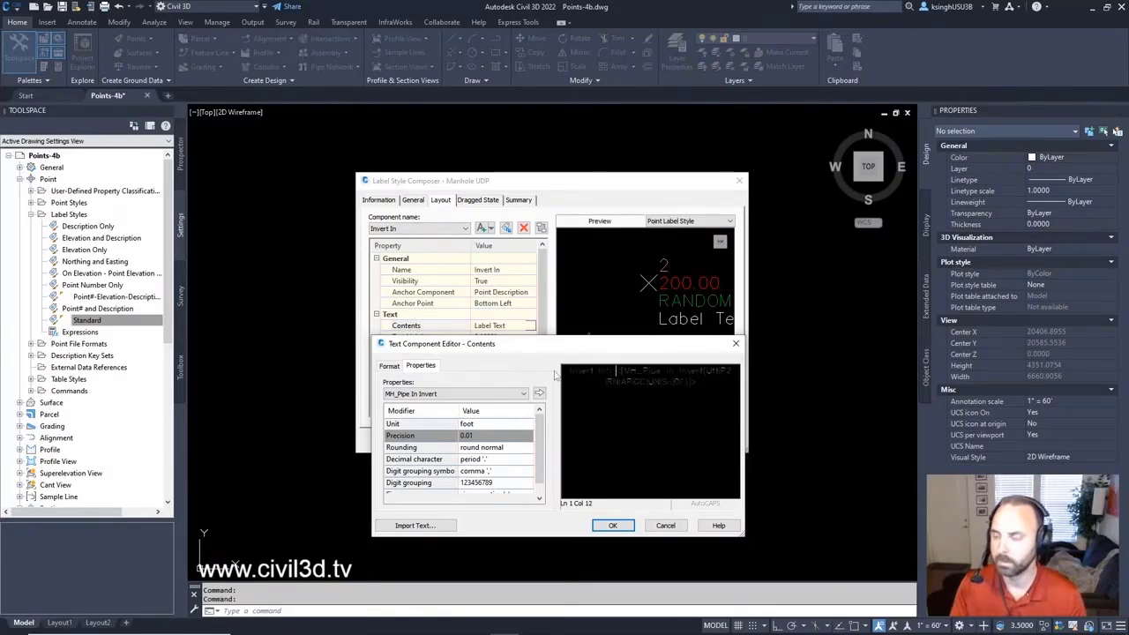
{"action": "left_click", "coordinate": [622, 525]}
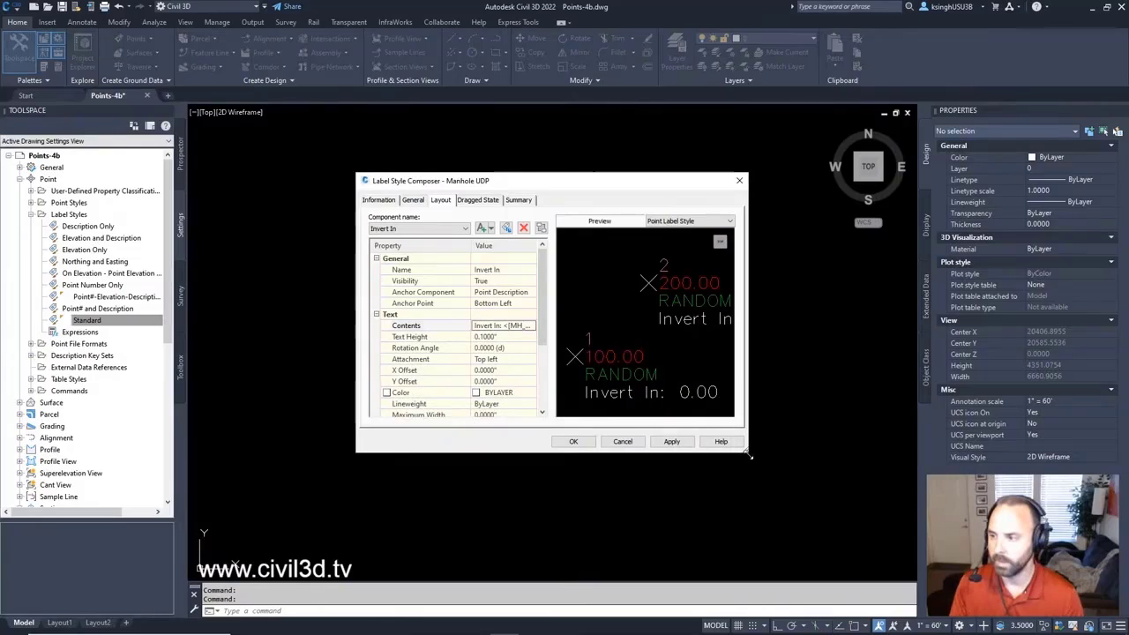
Enlarge the label style composer, check the point labels in the preview, and accept the Manhole UDP label style.
{"action": "left_click_drag", "start_coordinate": [748, 453], "coordinate": [862, 501]}
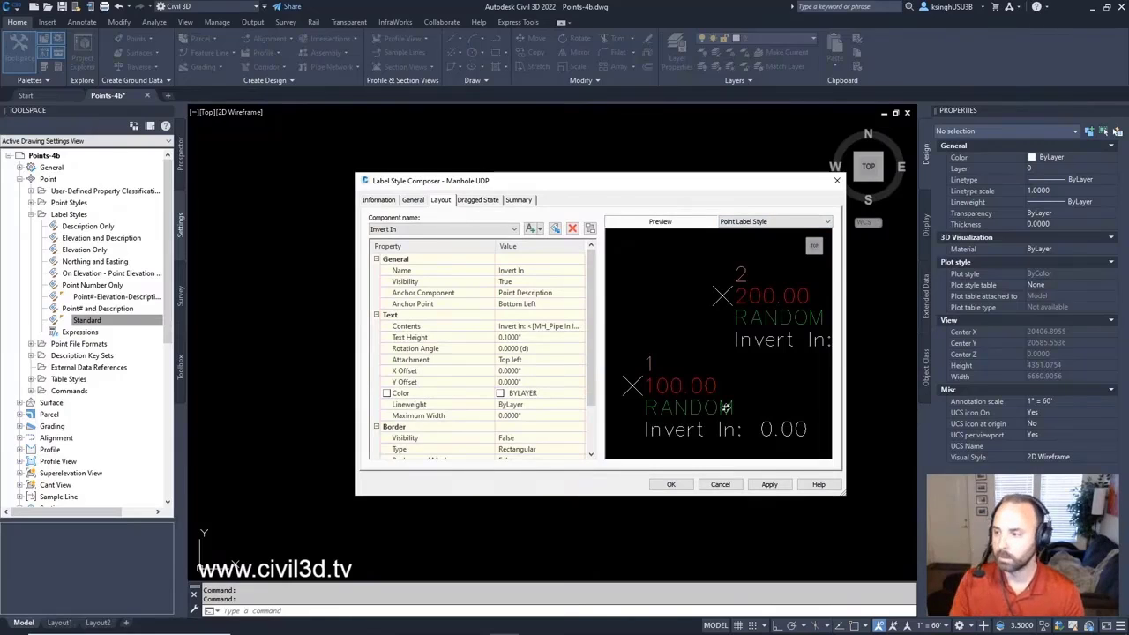
{"action": "scroll", "coordinate": [730, 353], "scroll_direction": "down", "scroll_amount": 4}
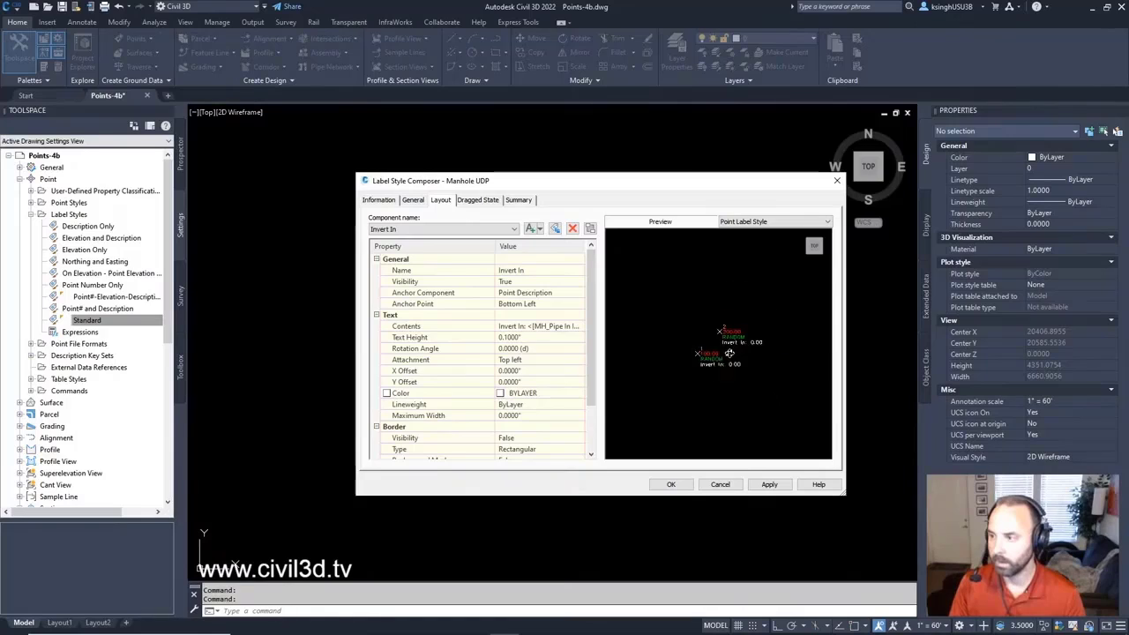
{"action": "scroll", "coordinate": [731, 352], "scroll_direction": "up", "scroll_amount": 5}
{"action": "scroll", "coordinate": [731, 355], "scroll_direction": "down", "scroll_amount": 6}
{"action": "scroll", "coordinate": [730, 358], "scroll_direction": "up", "scroll_amount": 3}
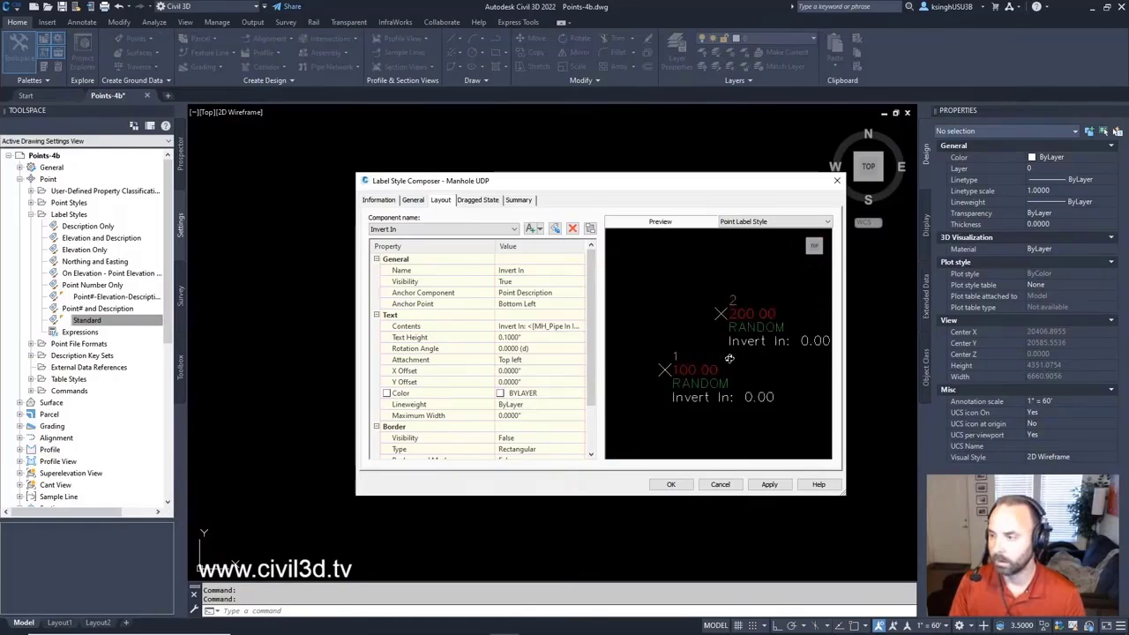
{"action": "scroll", "coordinate": [728, 360], "scroll_direction": "down", "scroll_amount": 3}
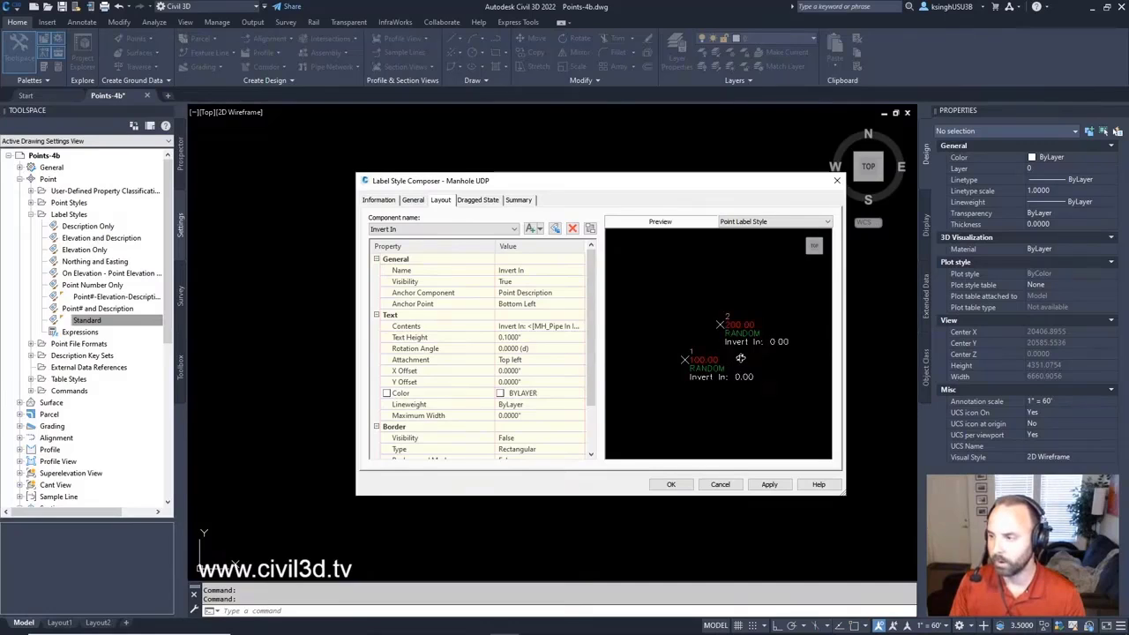
{"action": "mouse_move", "coordinate": [741, 358]}
{"action": "middle_mouse_down"}
{"action": "mouse_move", "coordinate": [713, 378]}
{"action": "mouse_move", "coordinate": [733, 361]}
{"action": "middle_mouse_up"}
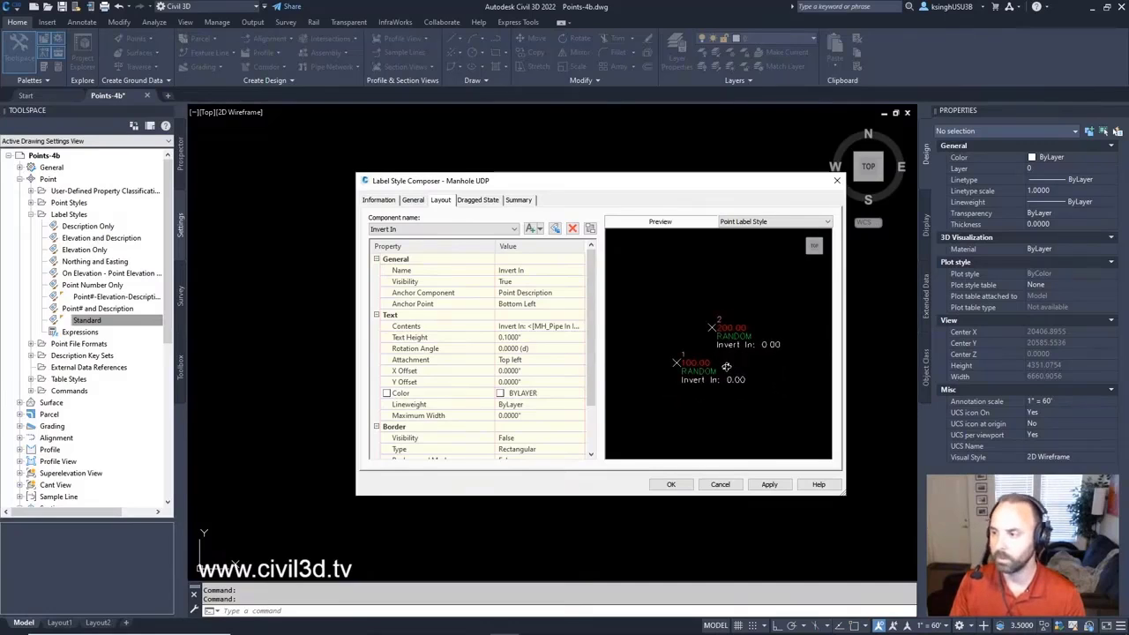
{"action": "scroll", "coordinate": [727, 368], "scroll_direction": "up", "scroll_amount": 4}
{"action": "scroll", "coordinate": [726, 367], "scroll_direction": "down", "scroll_amount": 4}
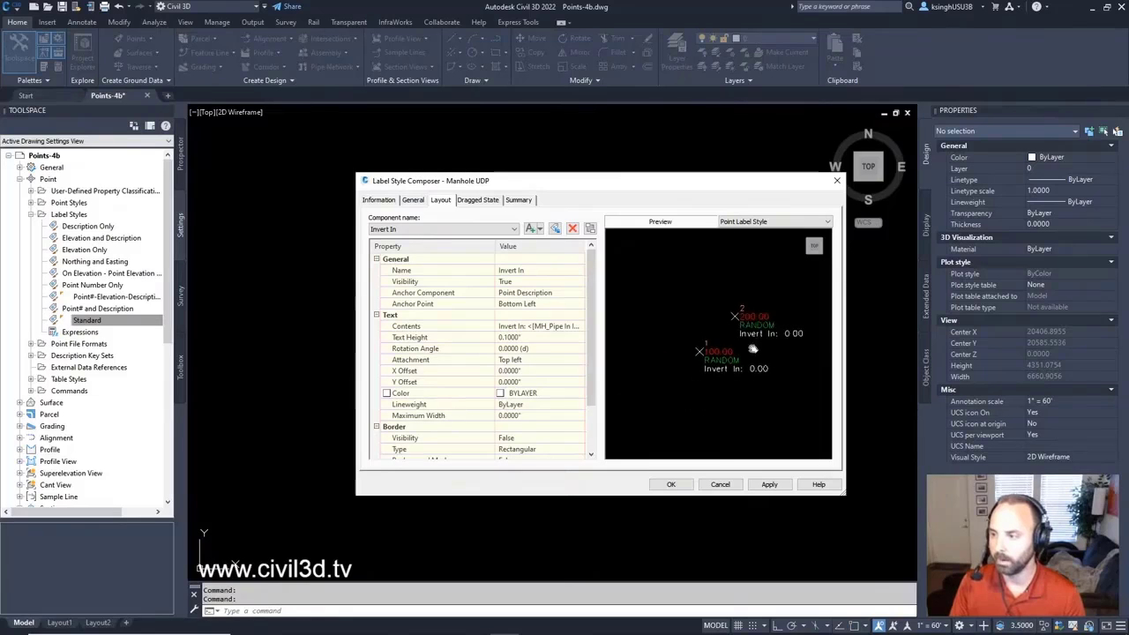
{"action": "scroll", "coordinate": [722, 361], "scroll_direction": "up", "scroll_amount": 4}
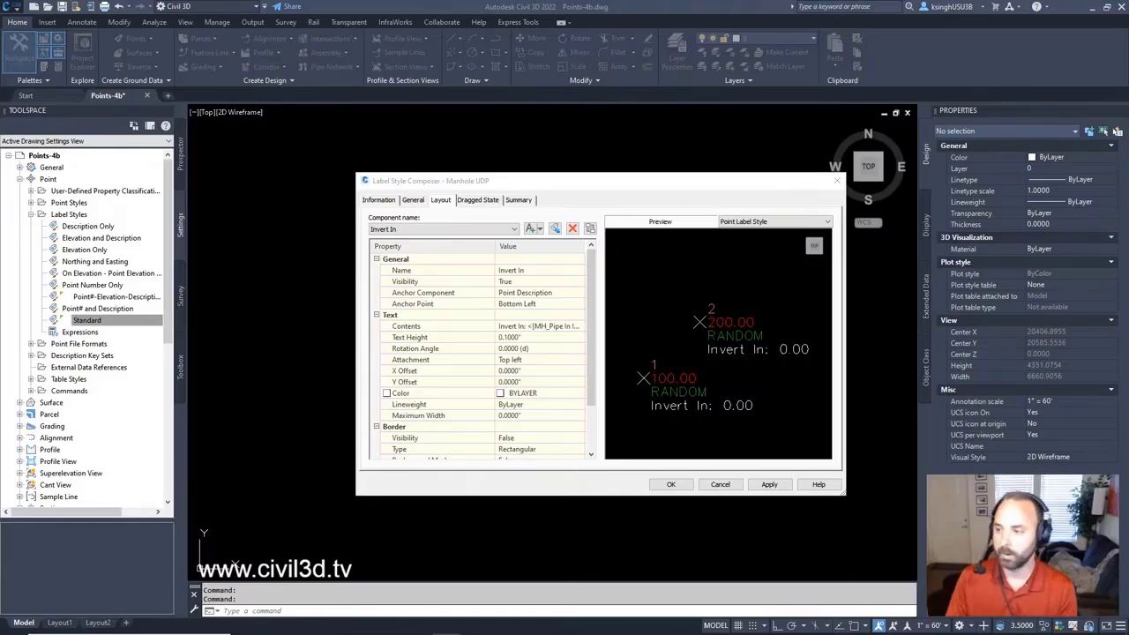
{"action": "left_click", "coordinate": [682, 487]}
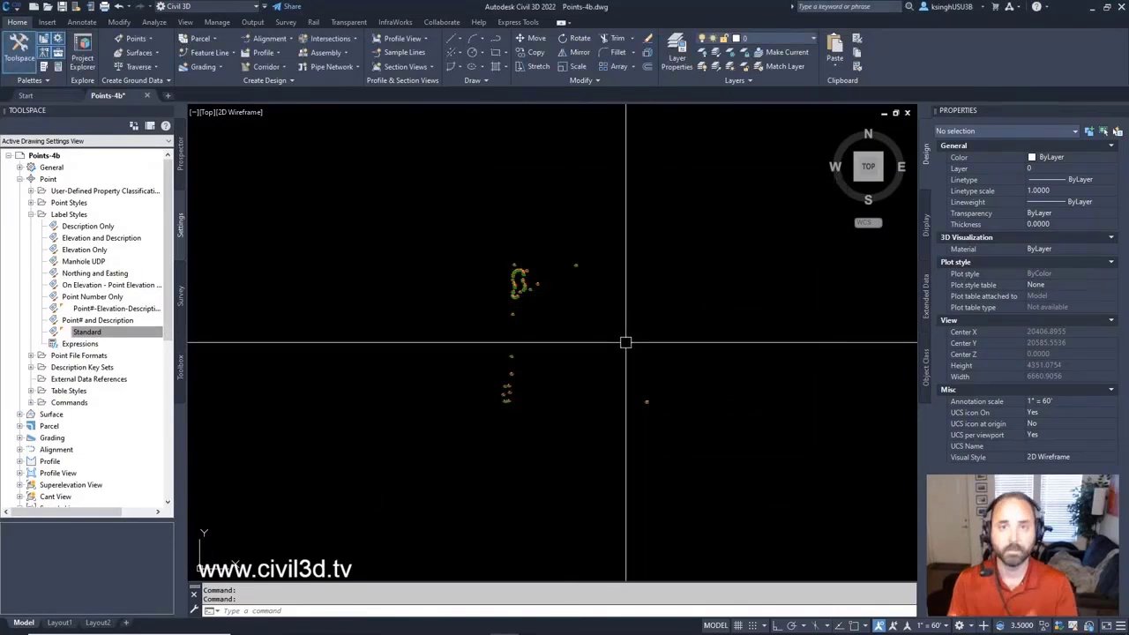